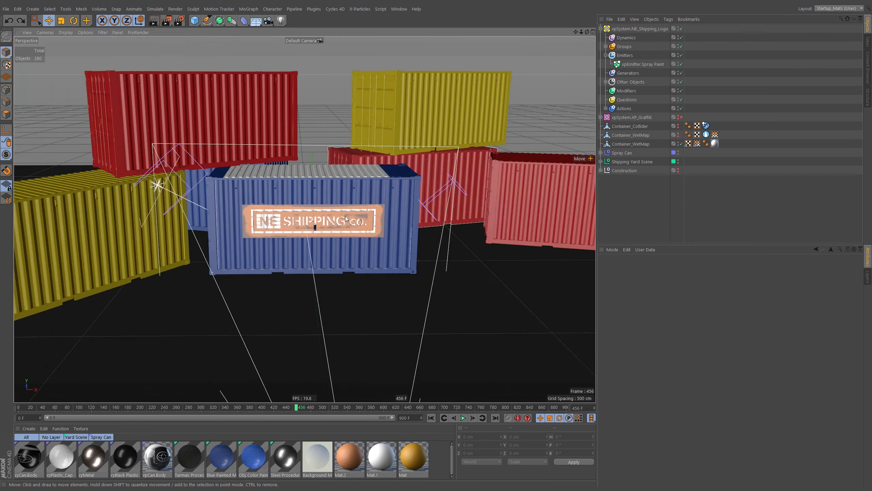
Step: Disable the NE_Shipping_Logo particle system and scrub the timeline from the start to frame 506 to preview the painted logo
{"action": "left_click_drag", "start_coordinate": [220, 213], "coordinate": [89, 309], "text": "alt"}
{"action": "right_click_drag", "start_coordinate": [89, 310], "coordinate": [108, 376], "text": "alt"}
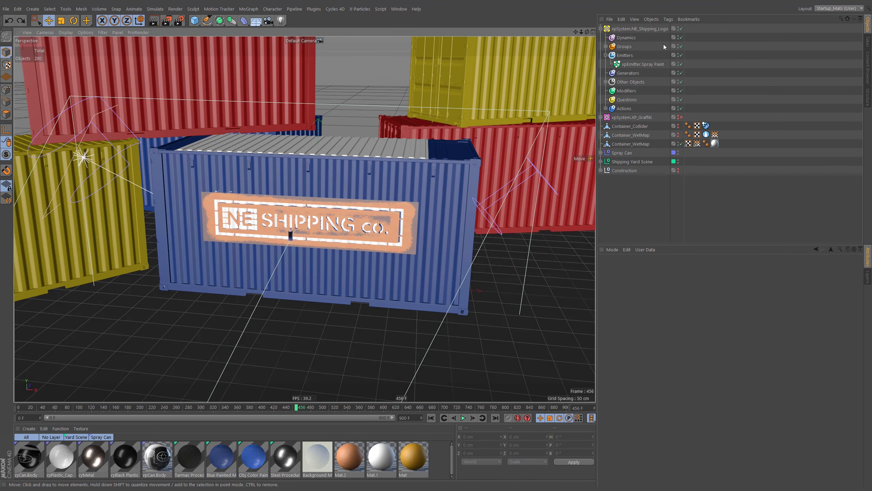
{"action": "left_click", "coordinate": [681, 29]}
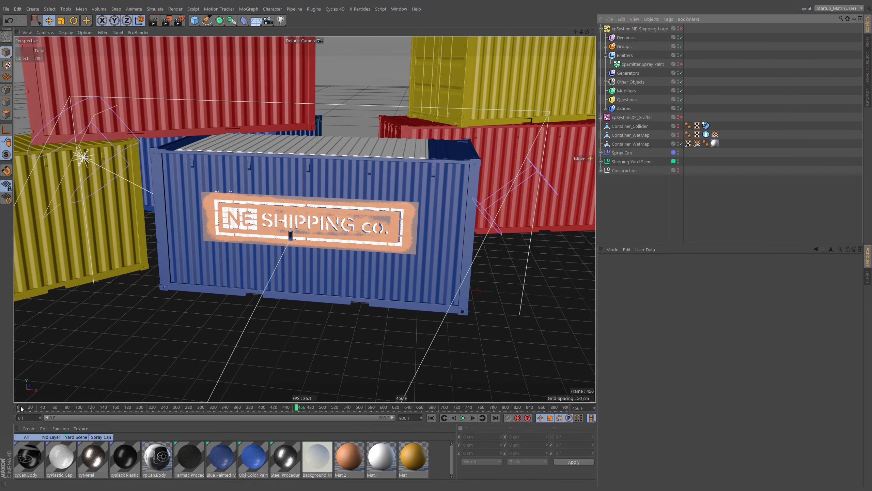
{"action": "mouse_move", "coordinate": [21, 408]}
{"action": "left_mouse_down"}
{"action": "mouse_move", "coordinate": [139, 416]}
{"action": "mouse_move", "coordinate": [335, 406]}
{"action": "mouse_move", "coordinate": [303, 406]}
{"action": "mouse_move", "coordinate": [328, 410]}
{"action": "left_mouse_up"}
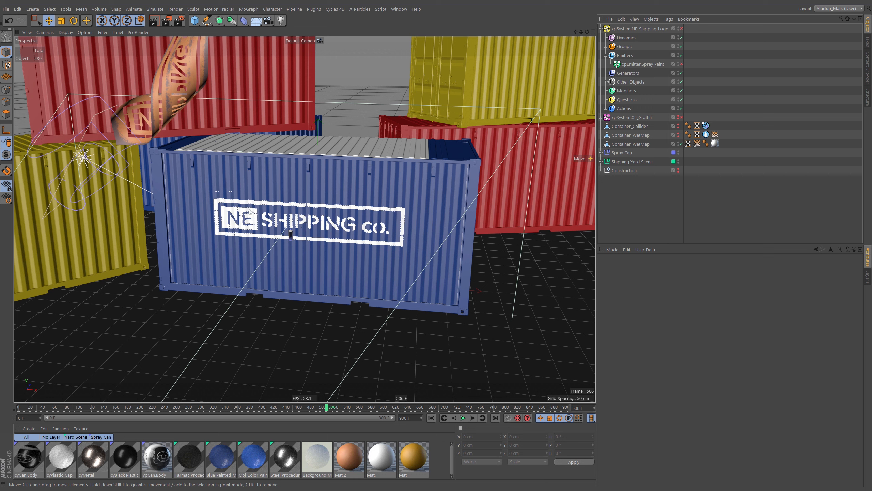
Step: Look through the Shot Camera of the Shipping Yard Scene and scrub the timeline from the start to frame 321
{"action": "scroll", "coordinate": [293, 239], "scroll_direction": "down", "scroll_amount": 10}
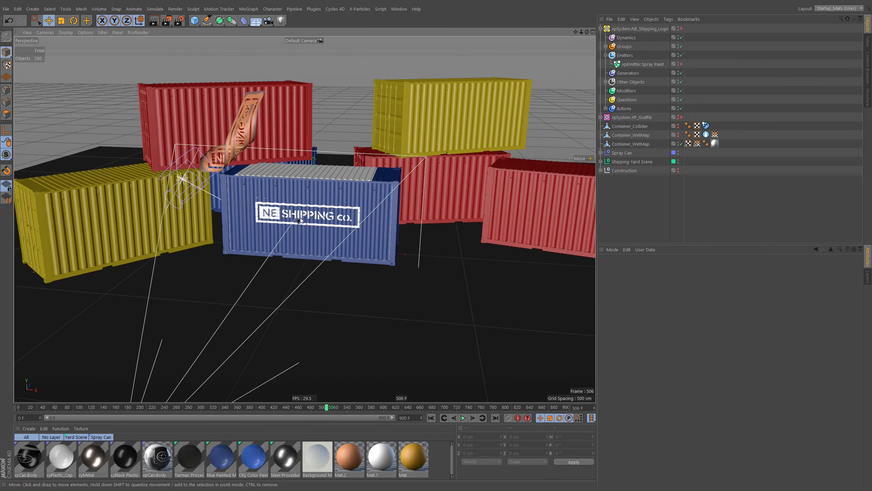
{"action": "left_click_drag", "start_coordinate": [320, 210], "coordinate": [336, 201], "text": "alt"}
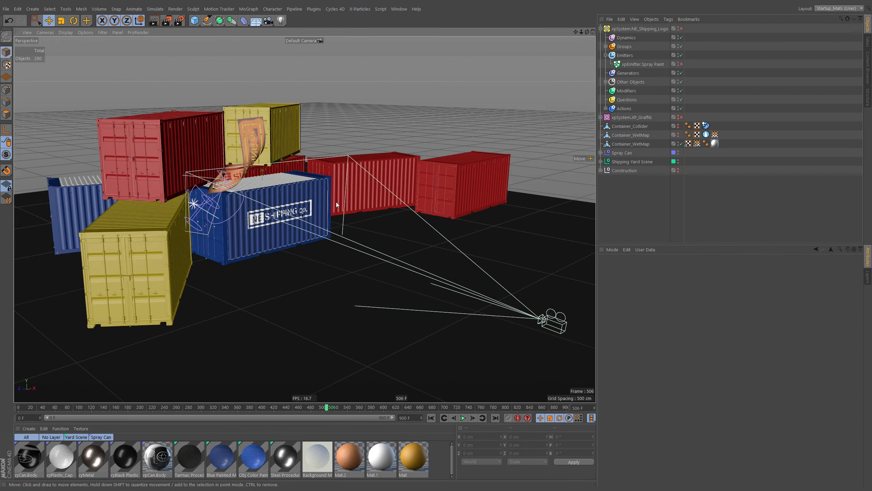
{"action": "scroll", "coordinate": [286, 211], "scroll_direction": "up", "scroll_amount": 8}
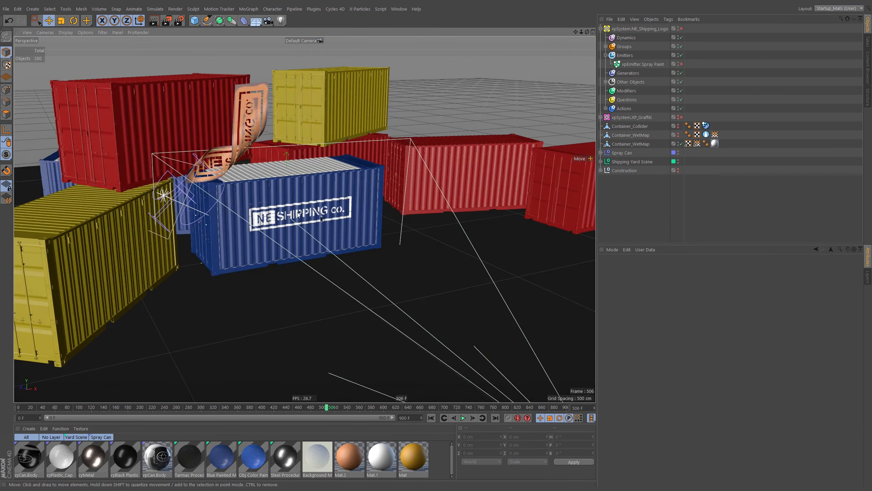
{"action": "scroll", "coordinate": [302, 209], "scroll_direction": "up", "scroll_amount": 2}
{"action": "left_click", "coordinate": [601, 161]}
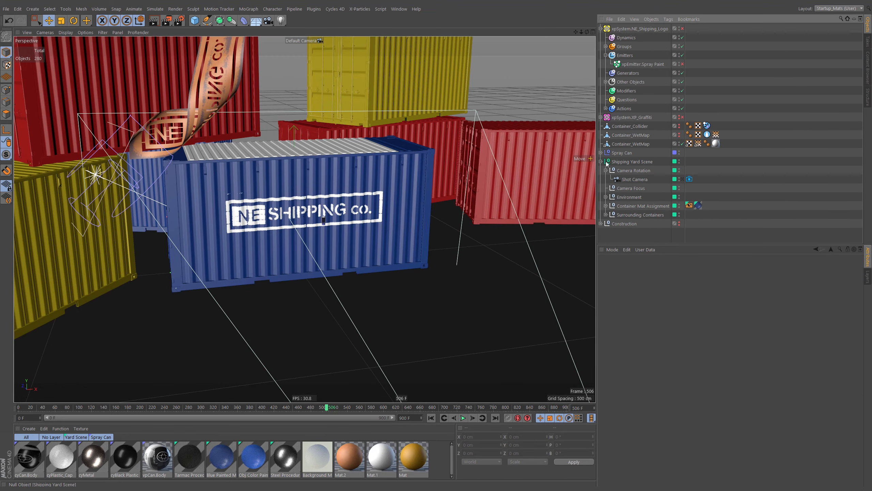
{"action": "left_click", "coordinate": [683, 179]}
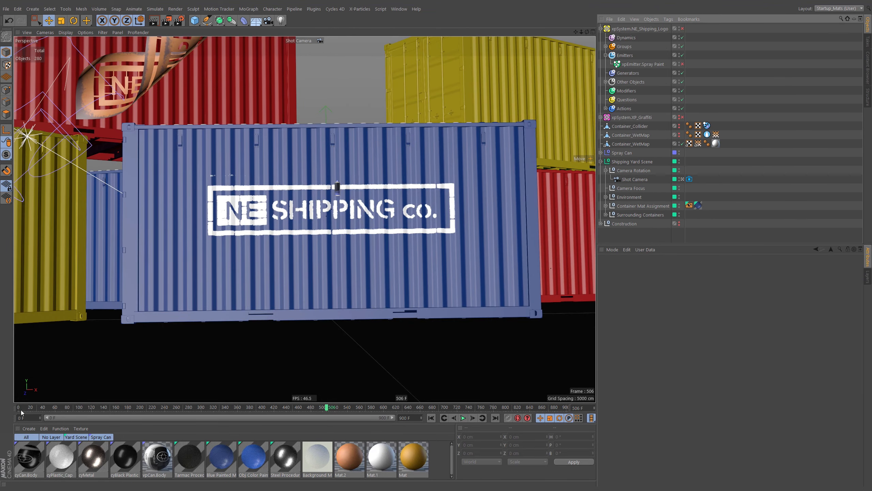
{"action": "mouse_move", "coordinate": [19, 408]}
{"action": "left_mouse_down"}
{"action": "mouse_move", "coordinate": [175, 405]}
{"action": "mouse_move", "coordinate": [233, 398]}
{"action": "mouse_move", "coordinate": [259, 382]}
{"action": "mouse_move", "coordinate": [255, 402]}
{"action": "mouse_move", "coordinate": [244, 404]}
{"action": "mouse_move", "coordinate": [264, 408]}
{"action": "mouse_move", "coordinate": [519, 408]}
{"action": "mouse_move", "coordinate": [214, 422]}
{"action": "left_mouse_up"}
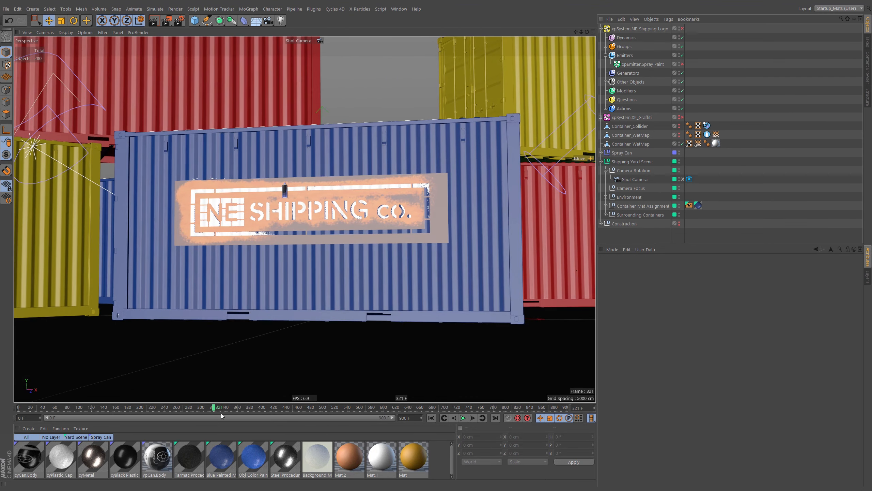
Step: Return to the default camera view and examine the stencil and spray can on the blue container up close
{"action": "left_click", "coordinate": [682, 179]}
{"action": "mouse_move", "coordinate": [320, 222]}
{"action": "right_mouse_down", "text": "alt"}
{"action": "mouse_move", "coordinate": [420, 190]}
{"action": "mouse_move", "coordinate": [360, 191]}
{"action": "mouse_move", "coordinate": [357, 169]}
{"action": "right_mouse_up", "text": "alt"}
{"action": "mouse_move", "coordinate": [356, 169]}
{"action": "left_mouse_down", "text": "alt"}
{"action": "mouse_move", "coordinate": [397, 159]}
{"action": "mouse_move", "coordinate": [380, 161]}
{"action": "mouse_move", "coordinate": [438, 170]}
{"action": "mouse_move", "coordinate": [442, 156]}
{"action": "mouse_move", "coordinate": [426, 174]}
{"action": "mouse_move", "coordinate": [385, 172]}
{"action": "mouse_move", "coordinate": [438, 157]}
{"action": "mouse_move", "coordinate": [336, 191]}
{"action": "mouse_move", "coordinate": [365, 178]}
{"action": "left_mouse_up", "text": "alt"}
{"action": "right_click_drag", "start_coordinate": [365, 177], "coordinate": [356, 187], "text": "alt"}
{"action": "middle_click_drag", "start_coordinate": [355, 187], "coordinate": [384, 188], "text": "alt"}
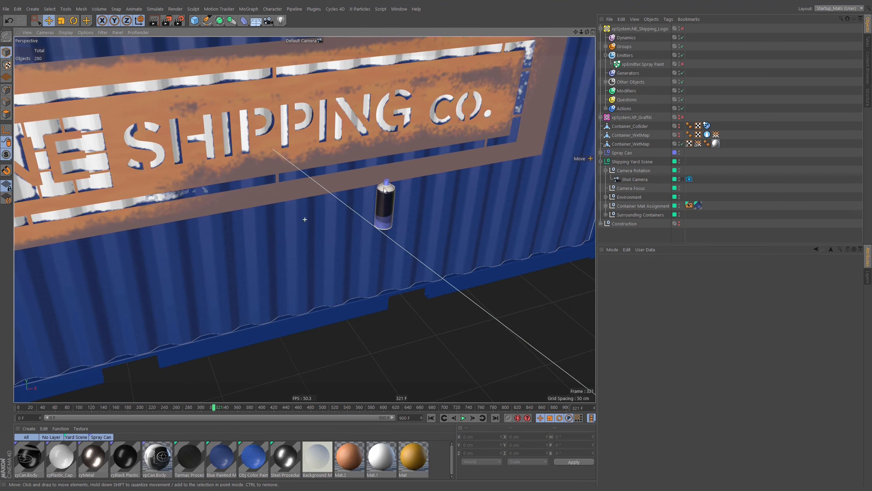
{"action": "right_click_drag", "start_coordinate": [384, 189], "coordinate": [385, 203], "text": "alt"}
{"action": "left_click_drag", "start_coordinate": [384, 203], "coordinate": [389, 199], "text": "alt"}
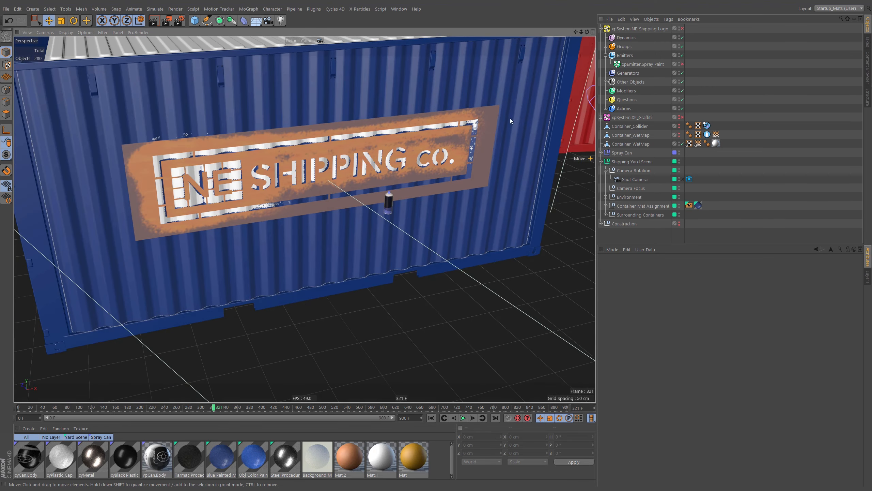
Step: Enable the NE_Shipping_Logo system and its Spray Paint emitter, and play the spray simulation from frame 0 to frame 143
{"action": "left_click", "coordinate": [682, 64]}
{"action": "left_click", "coordinate": [467, 417]}
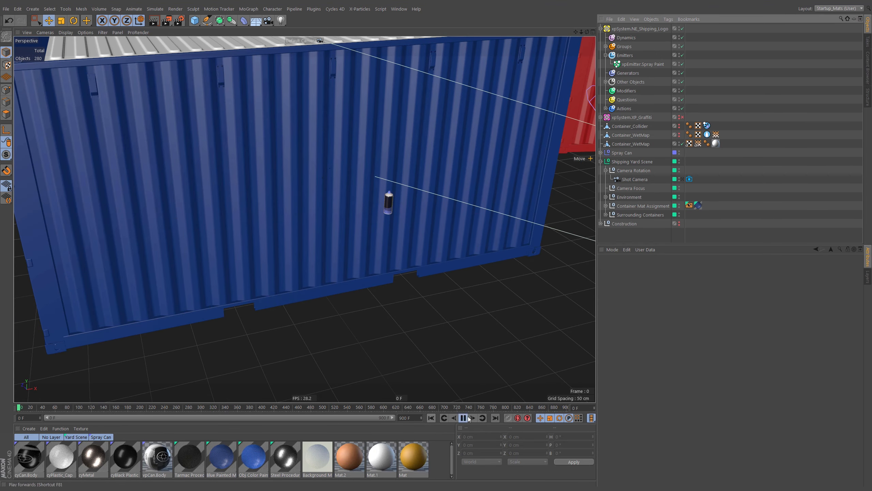
{"action": "left_click", "coordinate": [468, 418]}
{"action": "left_click", "coordinate": [464, 418]}
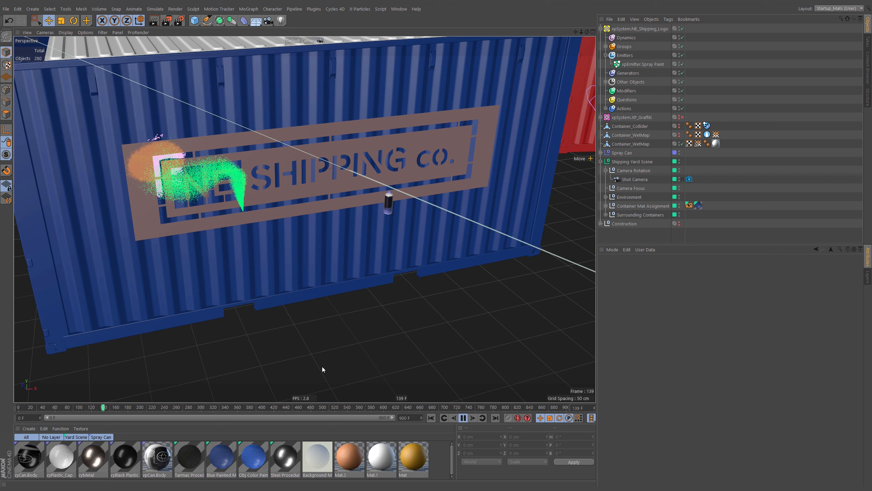
{"action": "key", "text": "F8"}
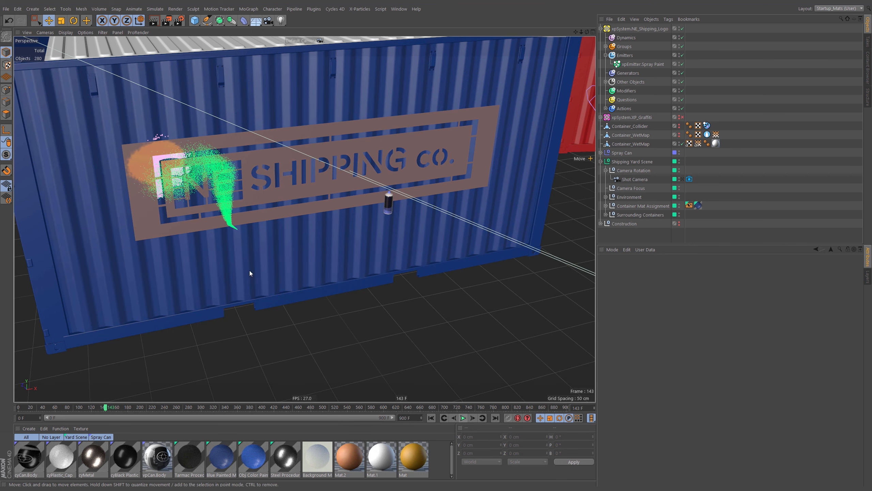
Step: Rewind to frame 0, replay the spray simulation and advance it to frame 112
{"action": "left_click_drag", "start_coordinate": [256, 201], "coordinate": [236, 207], "text": "alt"}
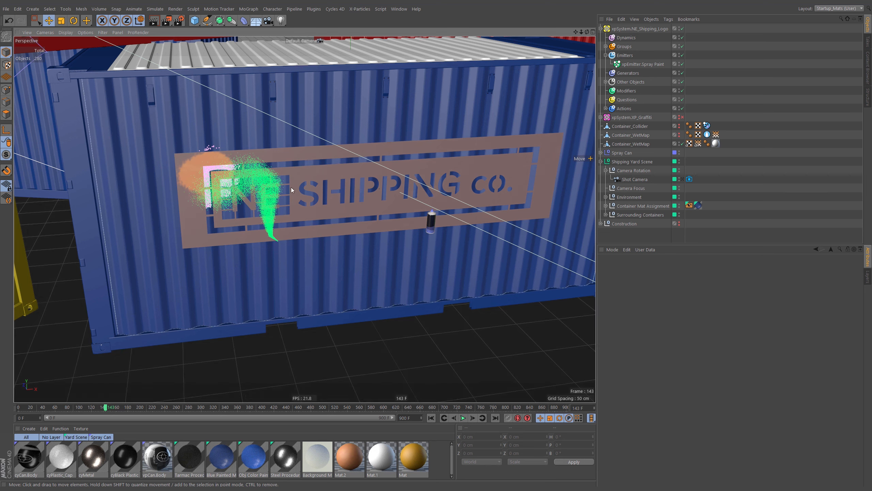
{"action": "key", "text": "shift+f"}
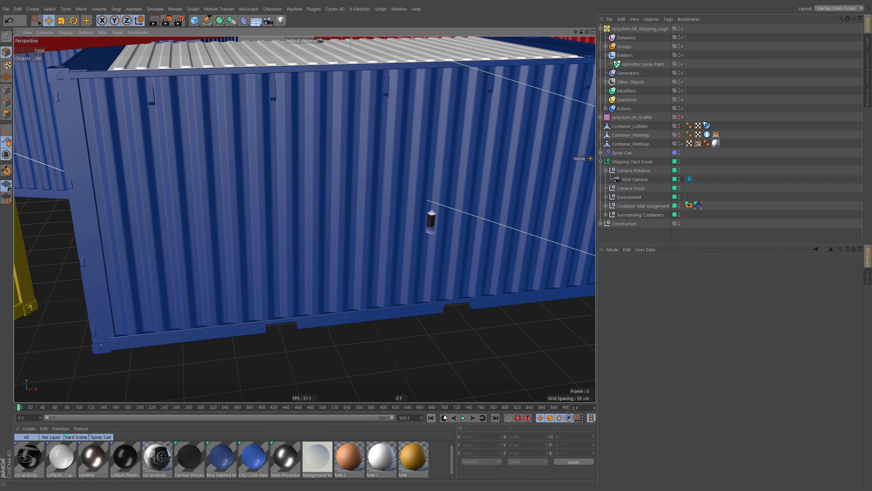
{"action": "left_click", "coordinate": [463, 418]}
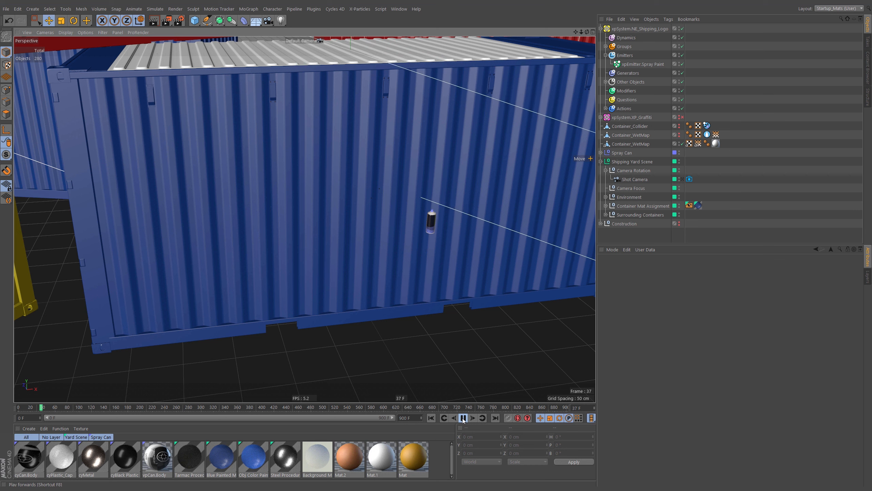
{"action": "left_click", "coordinate": [464, 418]}
{"action": "left_click_drag", "start_coordinate": [78, 408], "coordinate": [98, 409]}
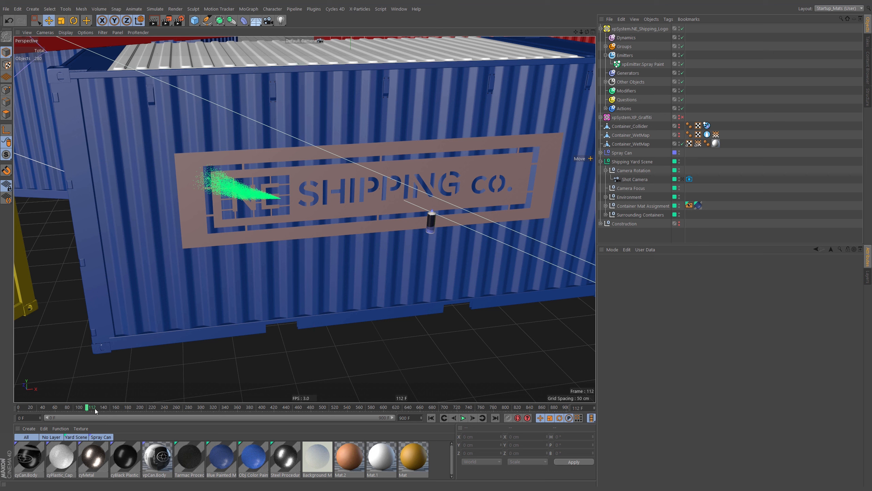
Step: Set the Spray Can Group's display colour to a light yellow with hue 54°, saturation 56% and value 100%
{"action": "left_click", "coordinate": [634, 64]}
{"action": "left_click", "coordinate": [606, 47]}
{"action": "left_click", "coordinate": [630, 55]}
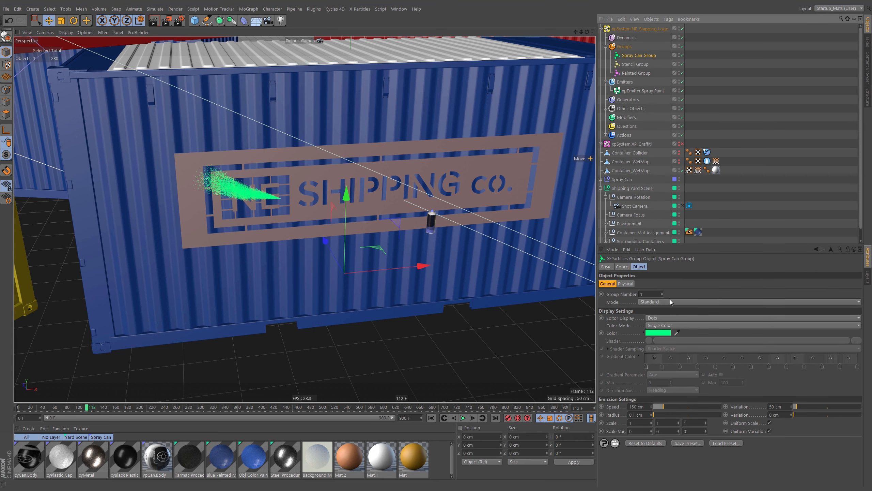
{"action": "left_click", "coordinate": [650, 333]}
{"action": "left_click_drag", "start_coordinate": [650, 330], "coordinate": [635, 330]}
{"action": "left_click", "coordinate": [651, 338]}
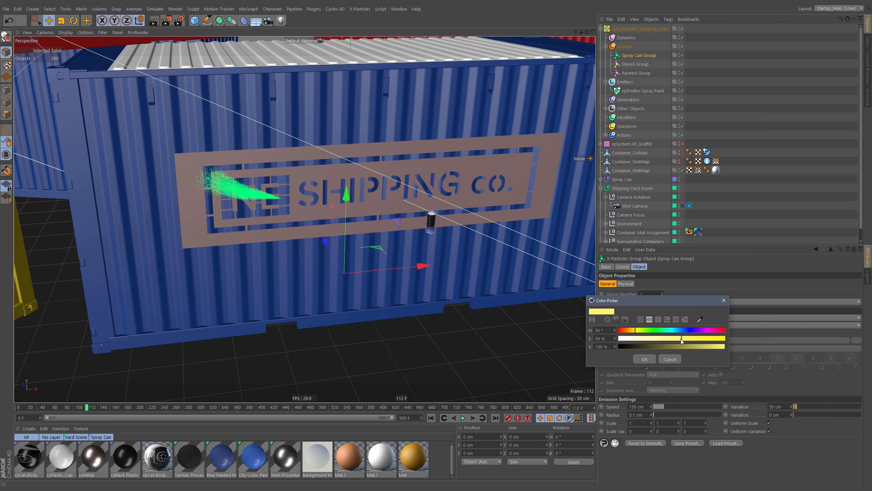
{"action": "left_click_drag", "start_coordinate": [681, 339], "coordinate": [679, 339]}
{"action": "left_click", "coordinate": [636, 330]}
{"action": "left_click", "coordinate": [645, 359]}
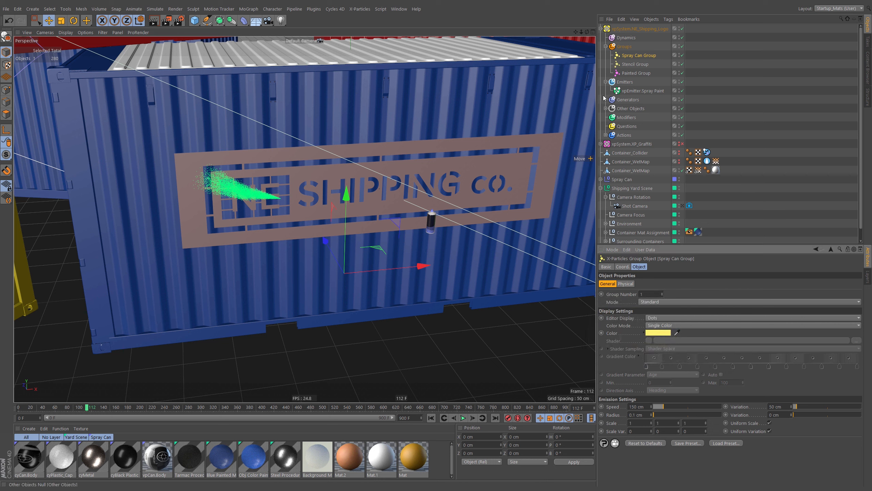
Step: Check the display settings of the Stencil Group and Painted Group, and expand the Stencil null under Other Objects
{"action": "left_click", "coordinate": [634, 64]}
{"action": "left_click", "coordinate": [633, 73]}
{"action": "left_click", "coordinate": [633, 65]}
{"action": "left_click", "coordinate": [632, 72]}
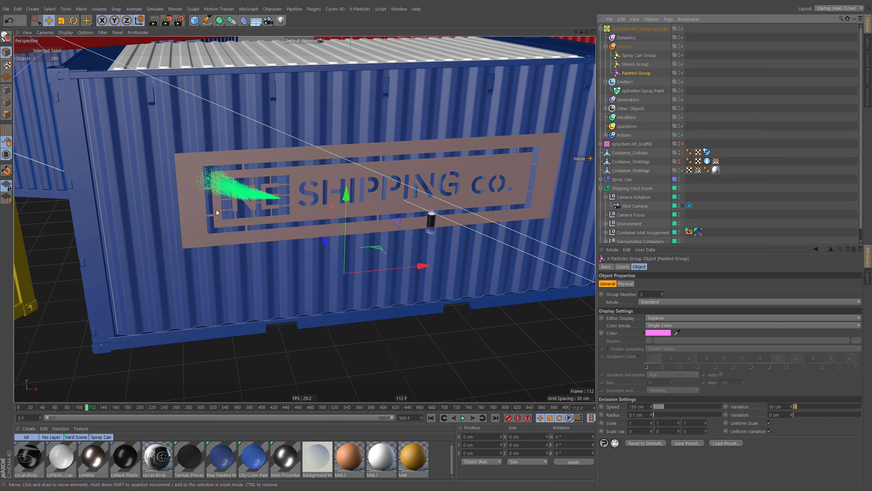
{"action": "left_click", "coordinate": [606, 108]}
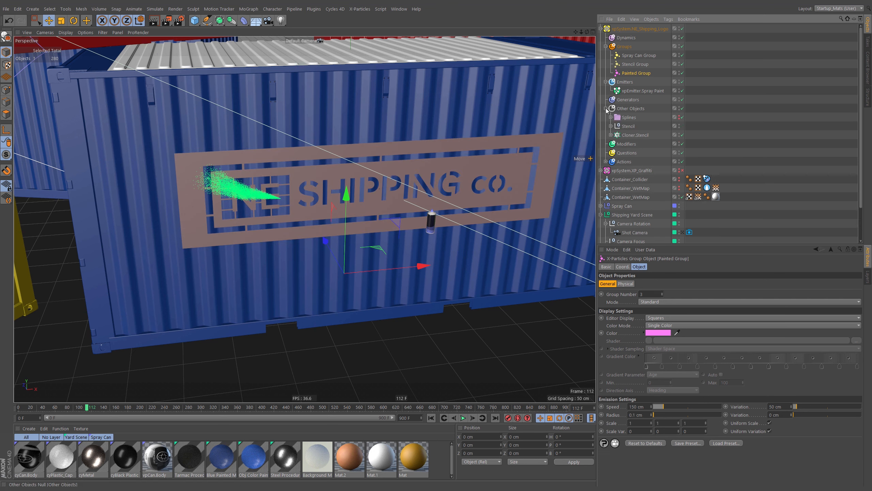
{"action": "left_click", "coordinate": [611, 126]}
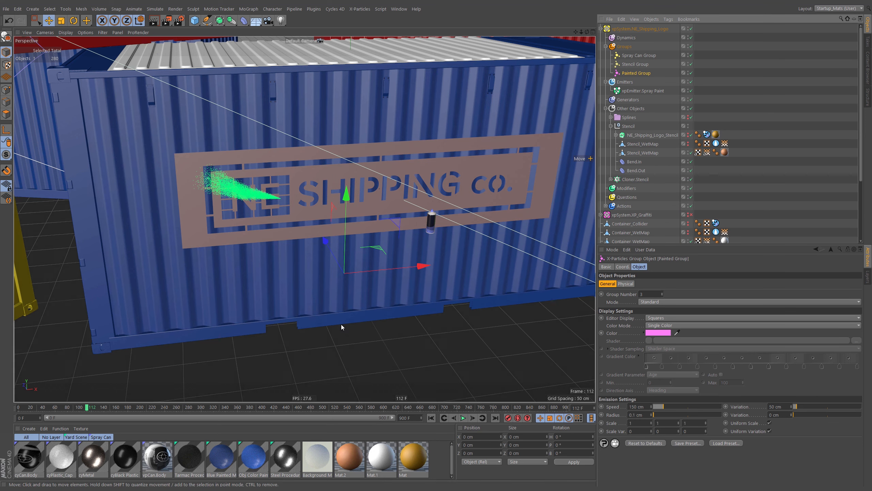
Step: Rename the stencil's wet map material Mat.2 as vpStencil
{"action": "left_click", "coordinate": [351, 475]}
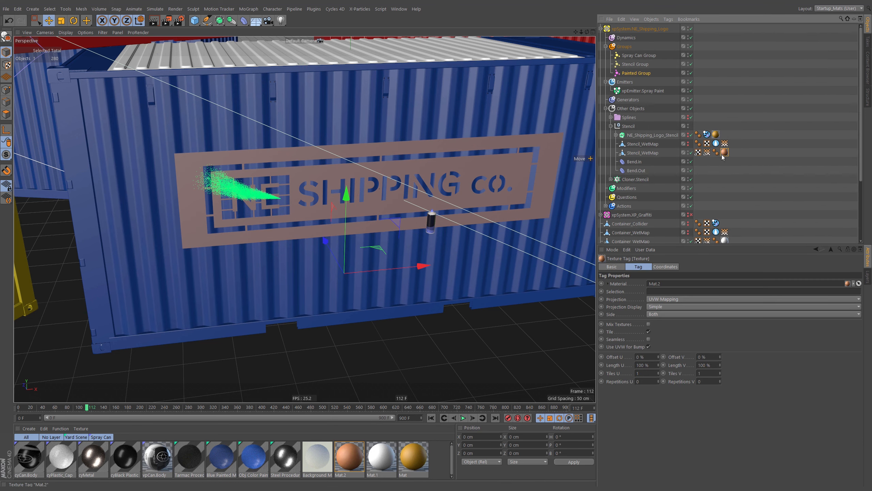
{"action": "double_click", "coordinate": [350, 476]}
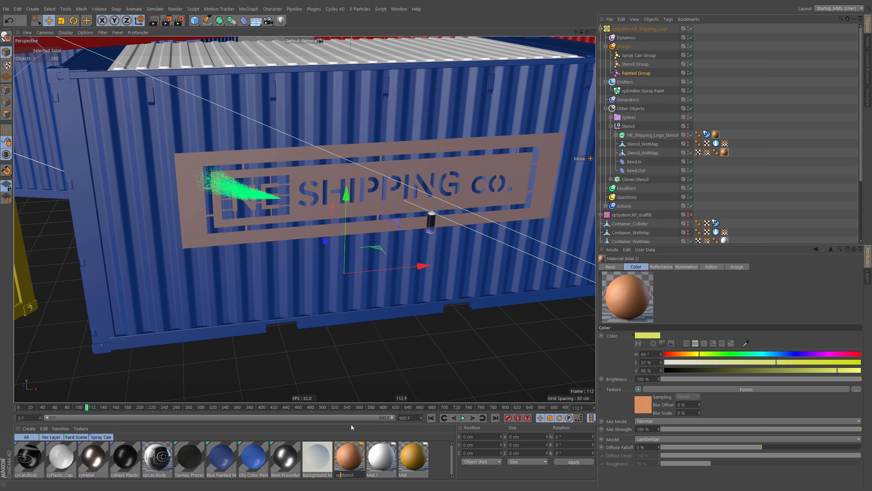
{"action": "key", "text": "Return"}
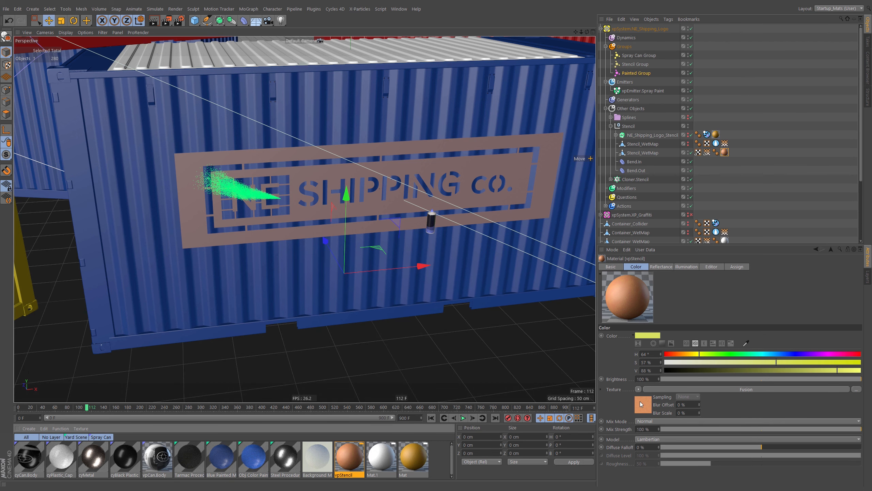
Step: In vpStencil's Fusion texture, replace the blend channel's Noise with a Color shader set to hue 61°, saturation 0% and value 15%
{"action": "left_click", "coordinate": [642, 407]}
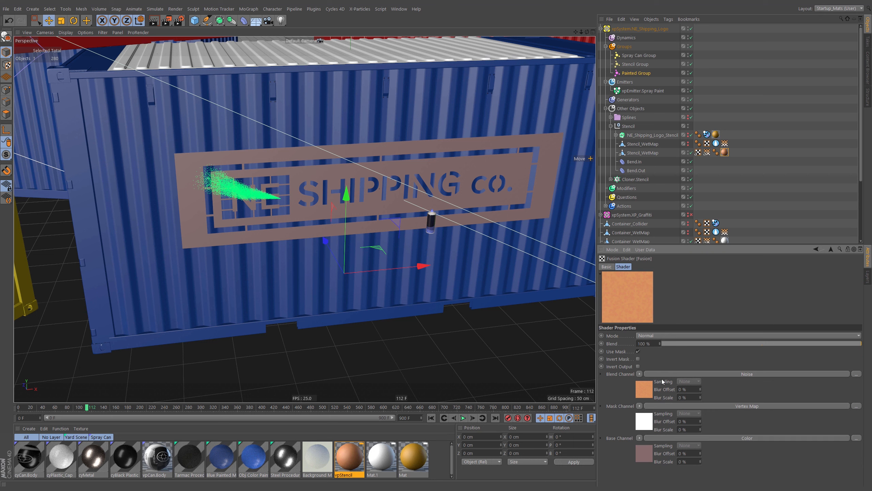
{"action": "left_click", "coordinate": [640, 373]}
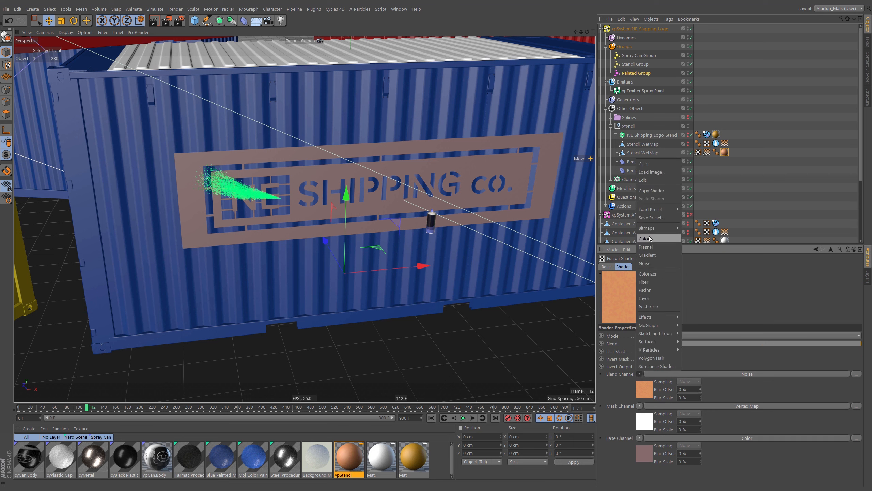
{"action": "left_click", "coordinate": [650, 237]}
{"action": "left_click", "coordinate": [645, 390]}
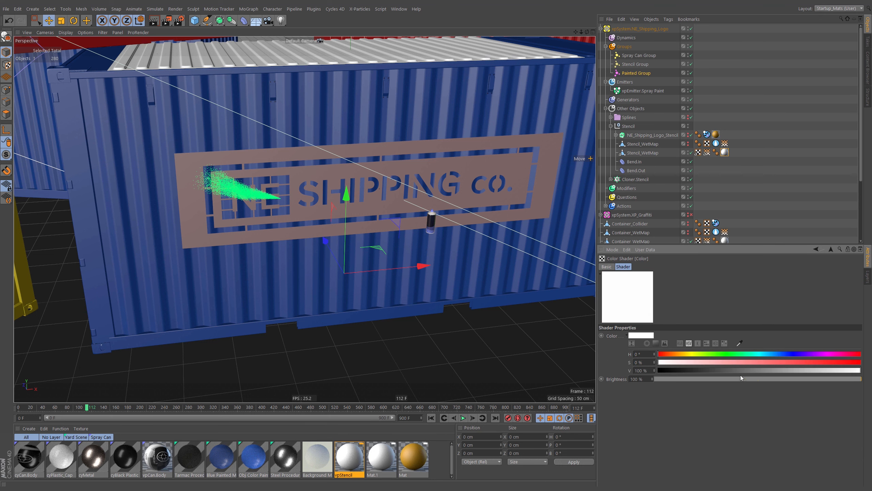
{"action": "left_click_drag", "start_coordinate": [740, 375], "coordinate": [693, 373]}
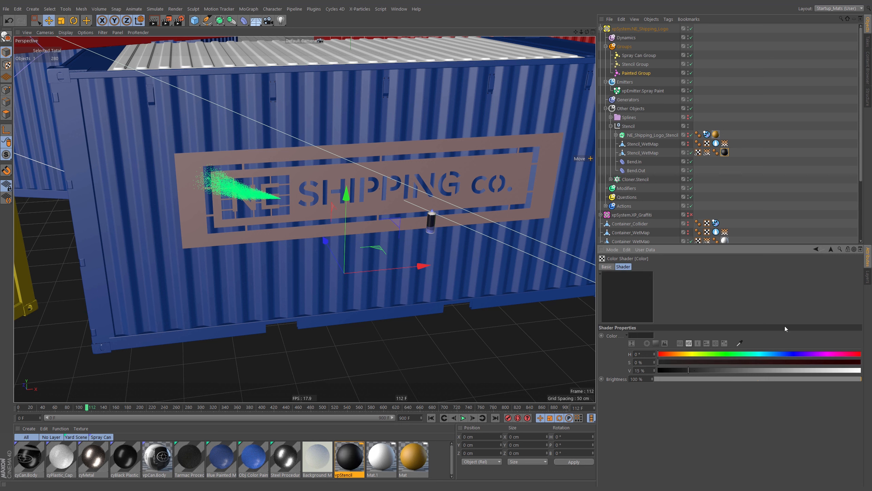
{"action": "left_click", "coordinate": [831, 251]}
{"action": "left_click", "coordinate": [643, 391]}
{"action": "left_click", "coordinate": [692, 356]}
{"action": "left_click", "coordinate": [692, 356]}
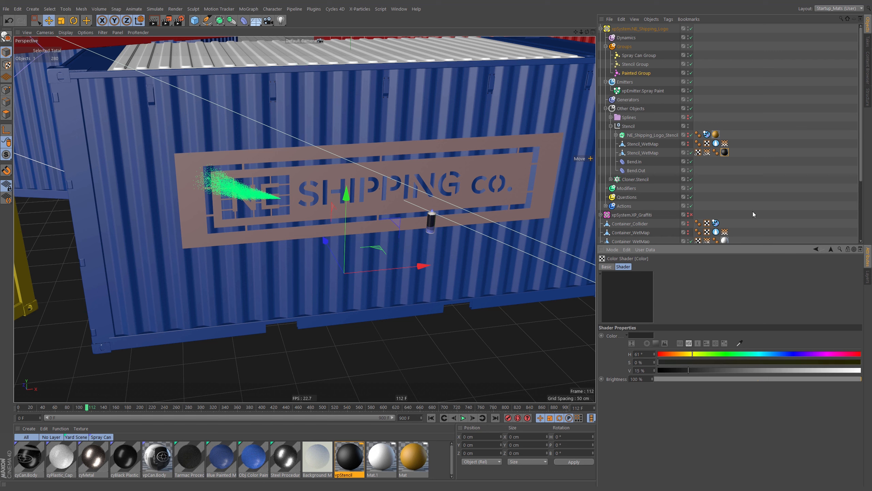
Step: Save the Spray Can Group's yellow display colour as a swatch in a new colour group named Stencil Paint
{"action": "left_click", "coordinate": [641, 55]}
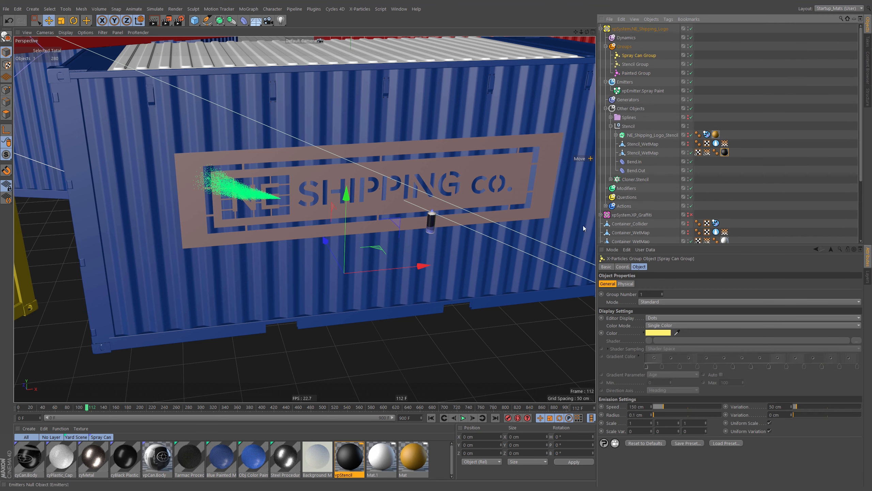
{"action": "left_click", "coordinate": [644, 333]}
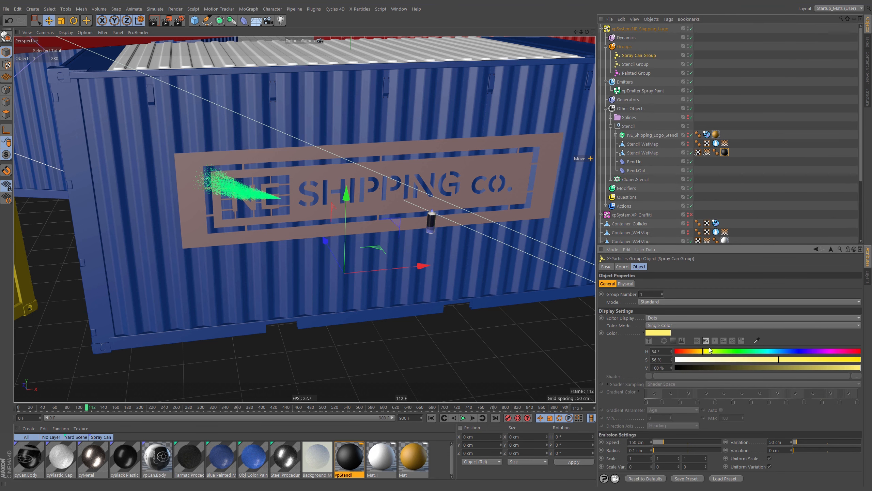
{"action": "left_click", "coordinate": [742, 340]}
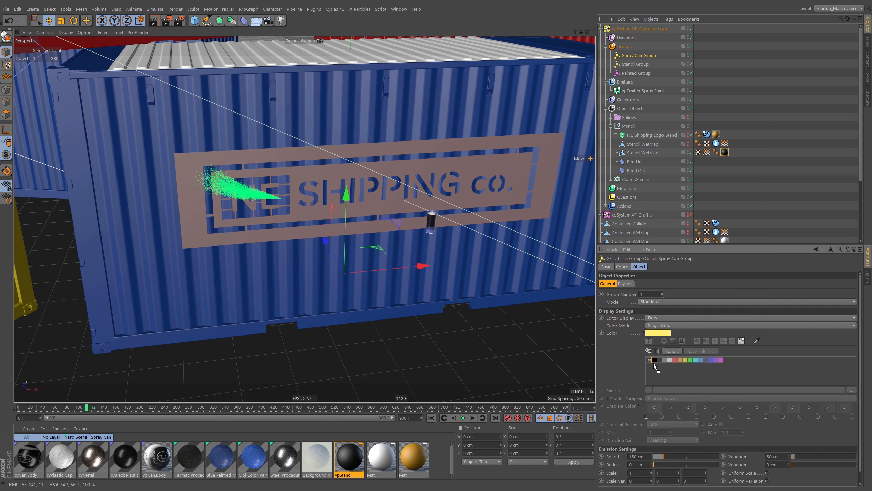
{"action": "left_click_drag", "start_coordinate": [654, 367], "coordinate": [655, 369]}
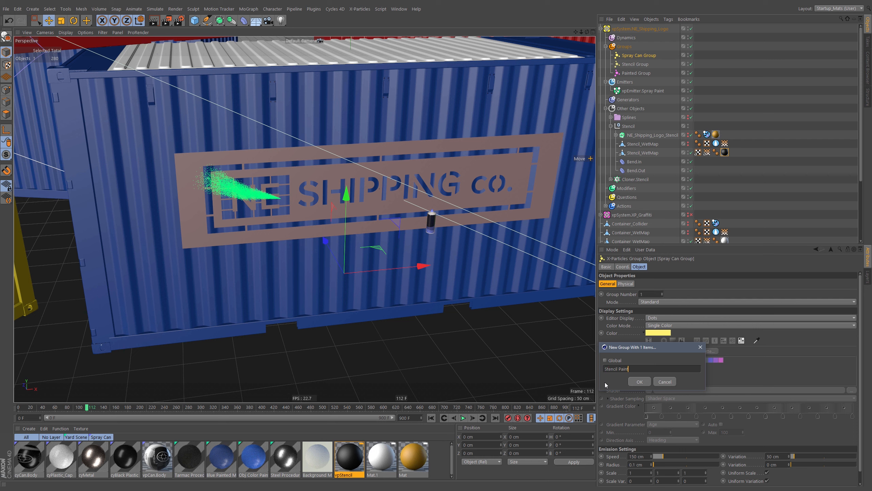
{"action": "key", "text": "Return"}
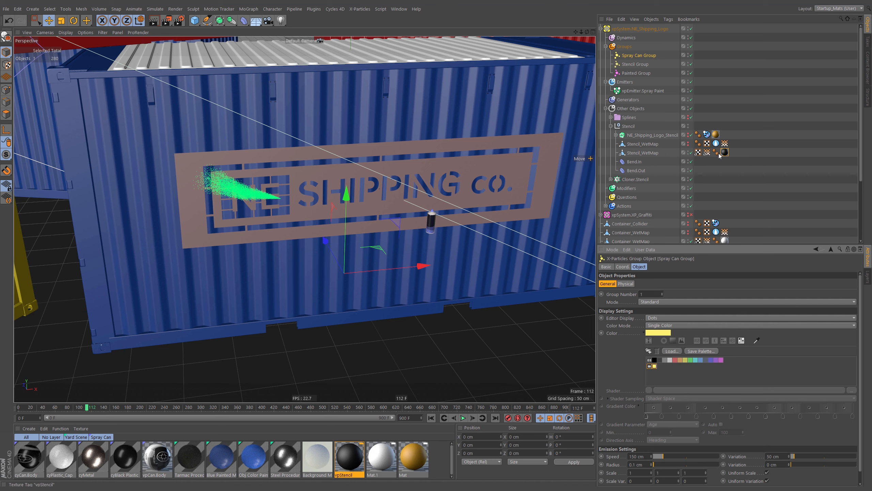
Step: Apply the saved Stencil Paint yellow to the blend channel's Color shader in vpStencil's Fusion texture, and advance the simulation to frame 255
{"action": "double_click", "coordinate": [357, 460]}
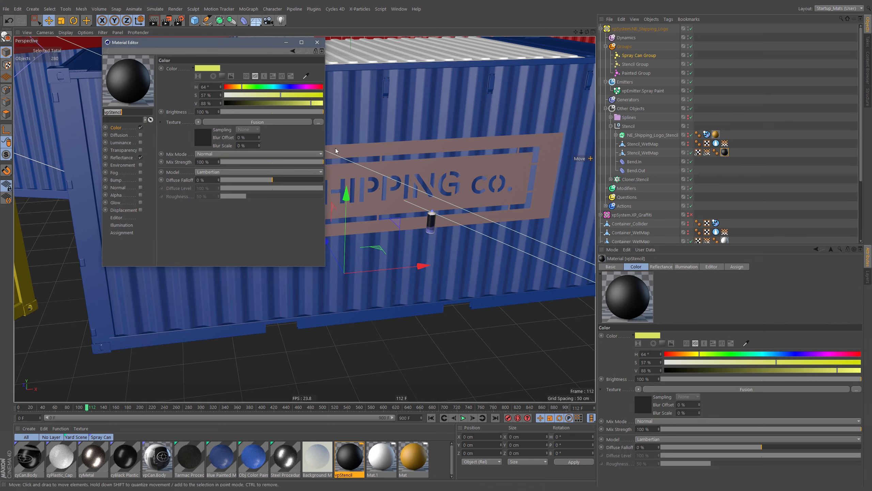
{"action": "left_click", "coordinate": [202, 137]}
{"action": "left_click_drag", "start_coordinate": [258, 36], "coordinate": [666, 59]}
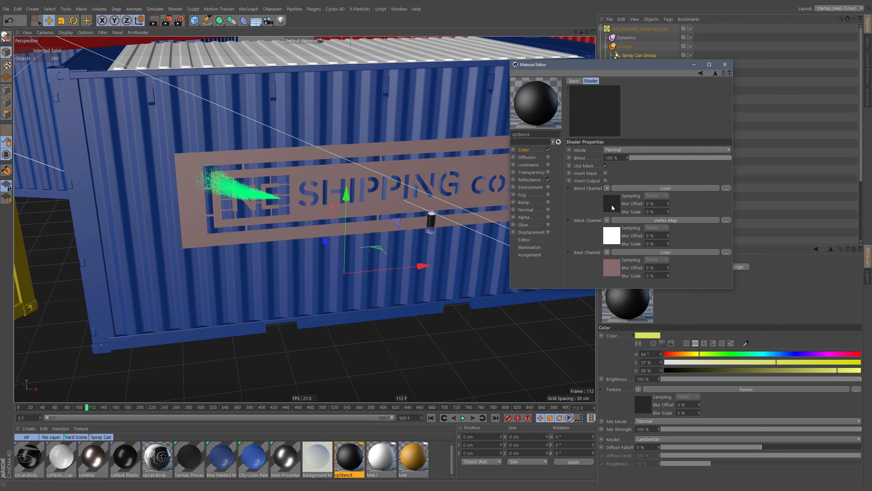
{"action": "left_click", "coordinate": [666, 188]}
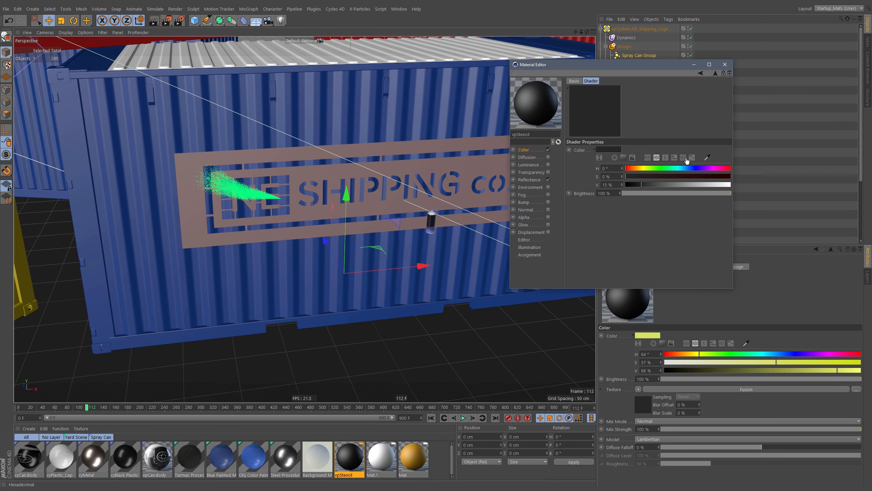
{"action": "left_click", "coordinate": [694, 158]}
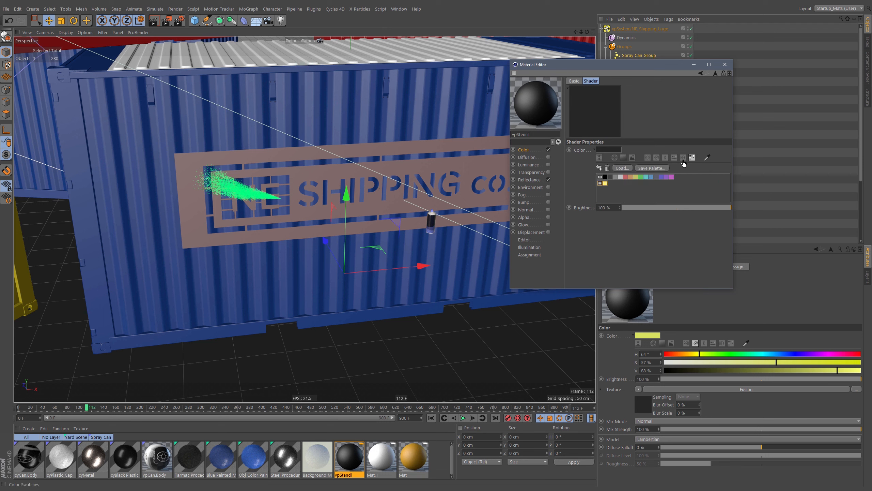
{"action": "left_click", "coordinate": [606, 184]}
{"action": "left_click", "coordinate": [716, 72]}
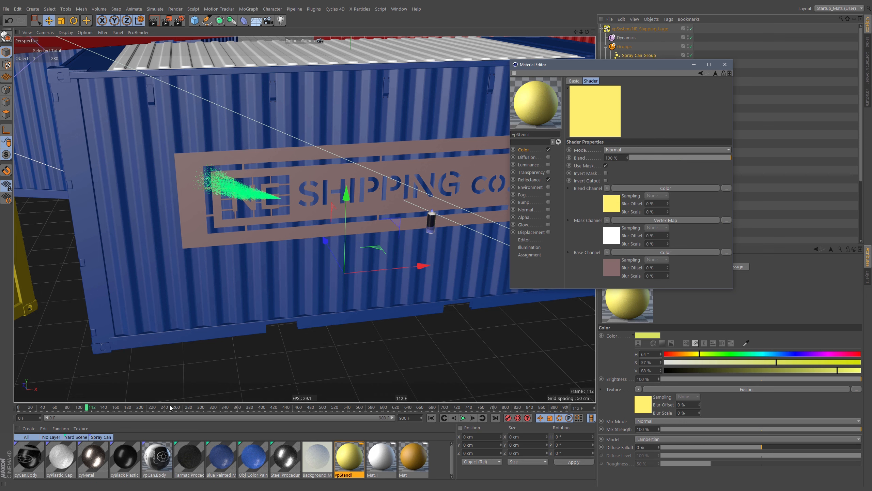
{"action": "left_click_drag", "start_coordinate": [660, 70], "coordinate": [778, 117]}
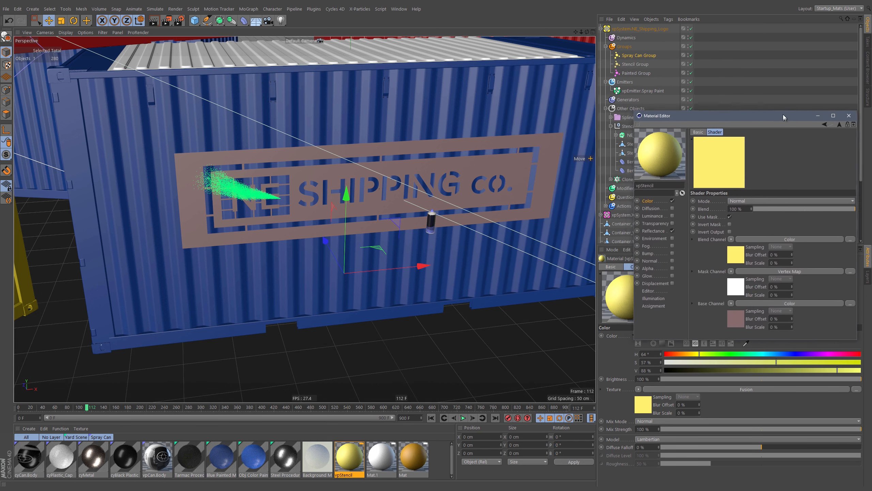
{"action": "left_click_drag", "start_coordinate": [99, 409], "coordinate": [174, 412]}
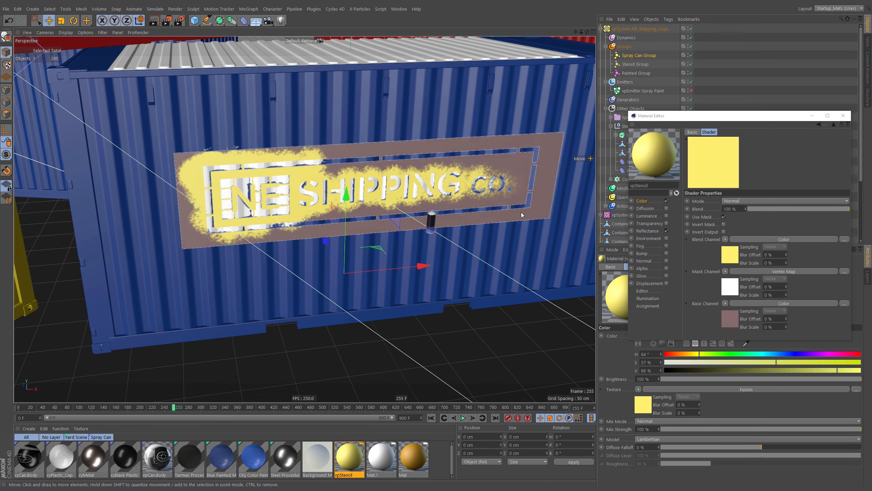
Step: Set the base channel's Color shader in vpStencil's Fusion texture to the dark grey swatch and close the material editor
{"action": "left_click", "coordinate": [657, 229]}
{"action": "left_click", "coordinate": [654, 200]}
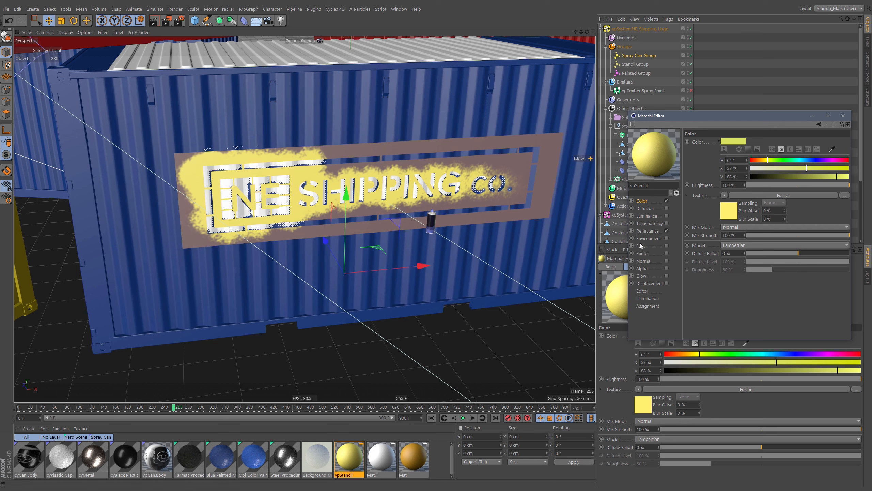
{"action": "left_click", "coordinate": [724, 213]}
{"action": "left_click", "coordinate": [728, 321]}
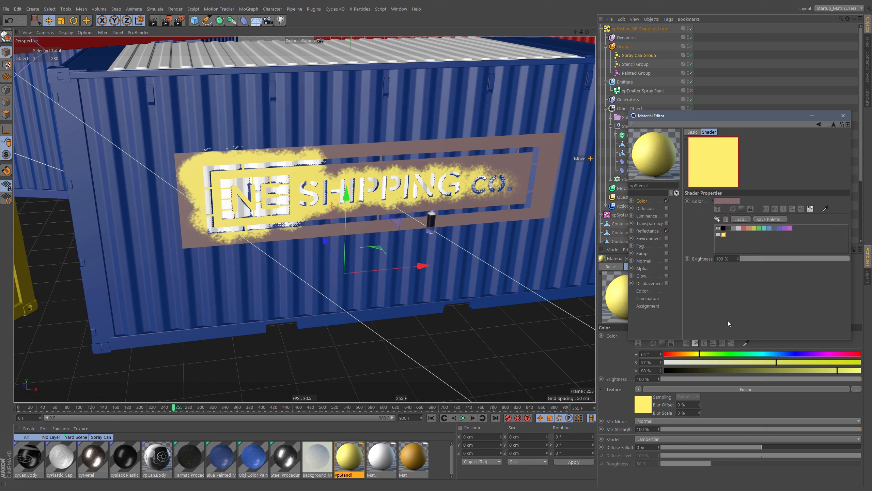
{"action": "left_click", "coordinate": [728, 228]}
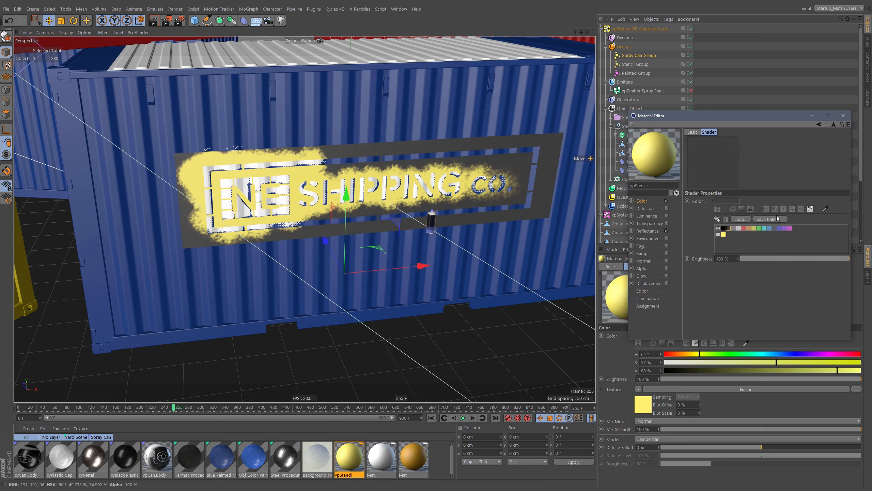
{"action": "left_click", "coordinate": [822, 126]}
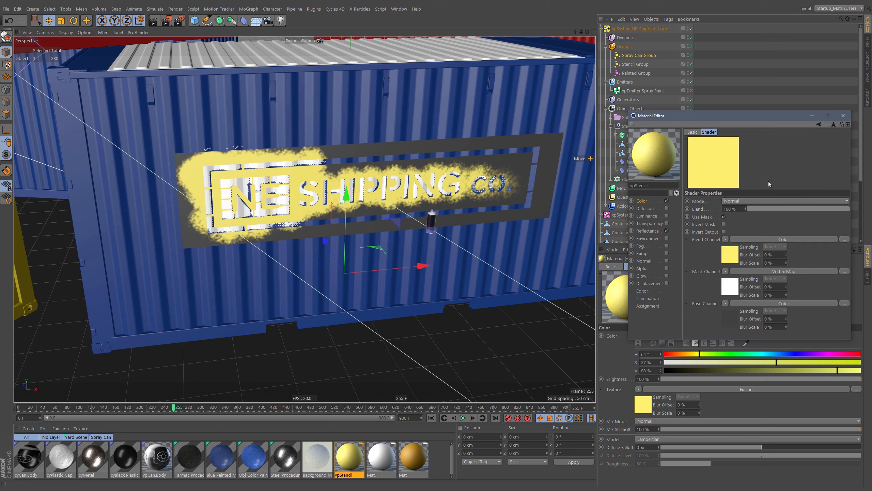
{"action": "left_click", "coordinate": [843, 116]}
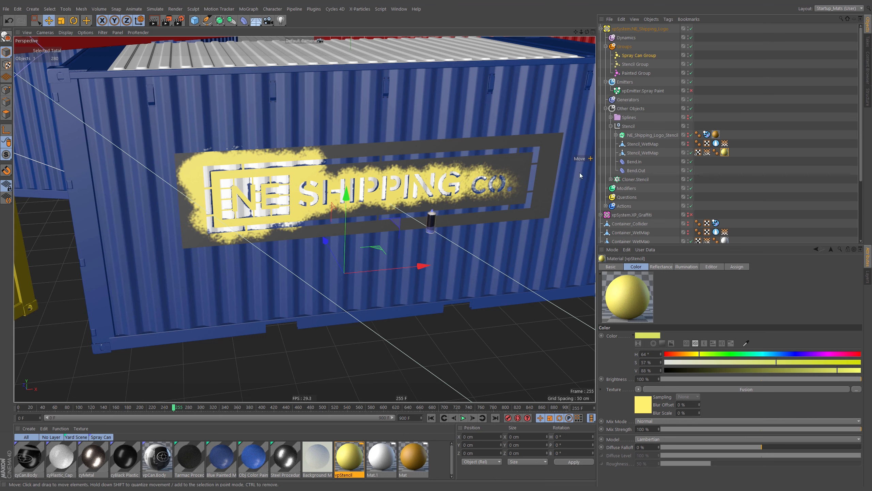
Step: In the Container_WetMap material Mat.1, clear the colour texture and set the colour to the saved Stencil Paint yellow
{"action": "scroll", "coordinate": [734, 217], "scroll_direction": "down", "scroll_amount": 1}
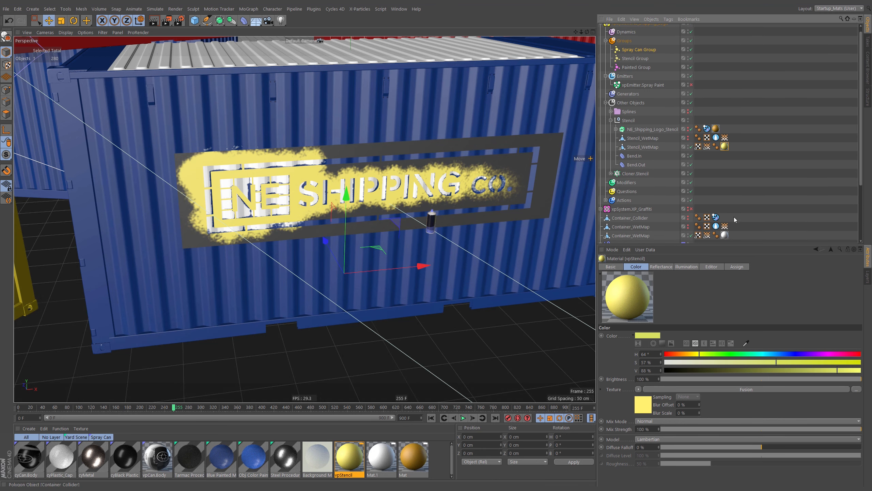
{"action": "left_click", "coordinate": [723, 236]}
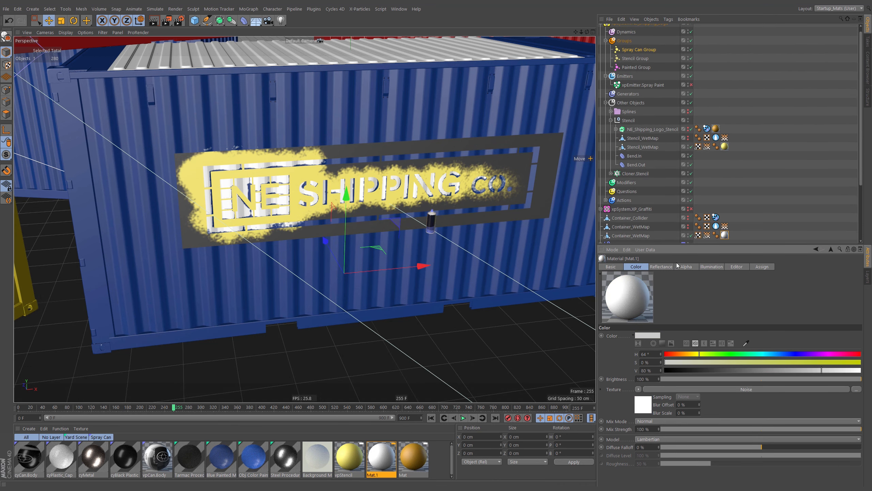
{"action": "left_click", "coordinate": [685, 267]}
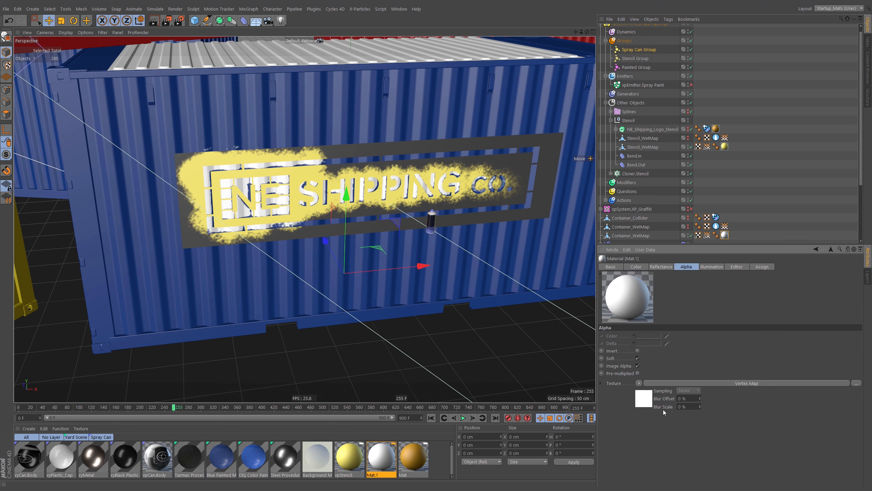
{"action": "left_click", "coordinate": [636, 267]}
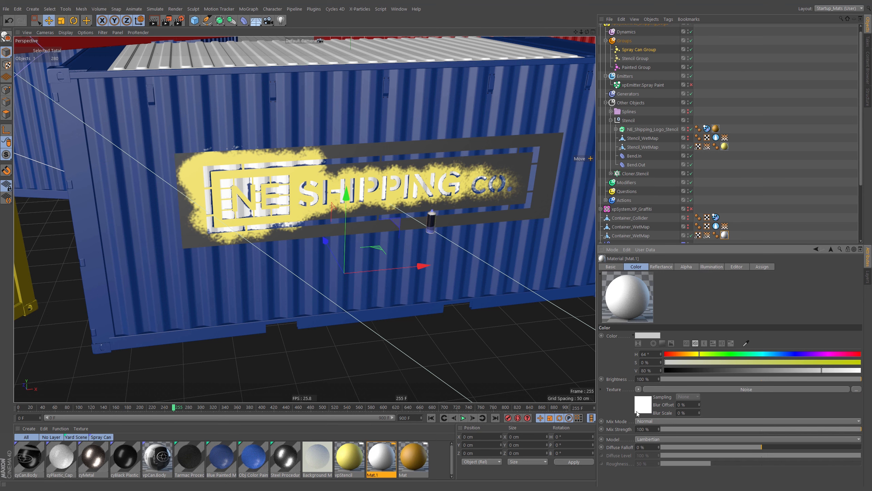
{"action": "left_click", "coordinate": [638, 390]}
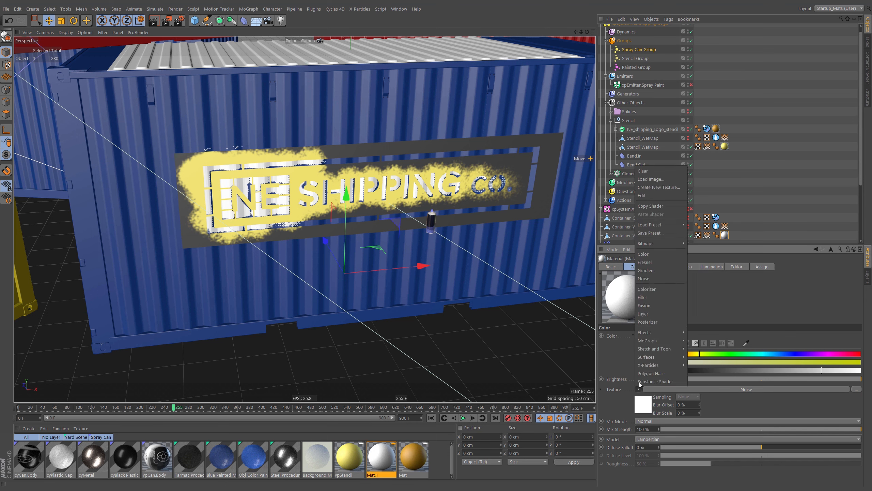
{"action": "left_click", "coordinate": [650, 172]}
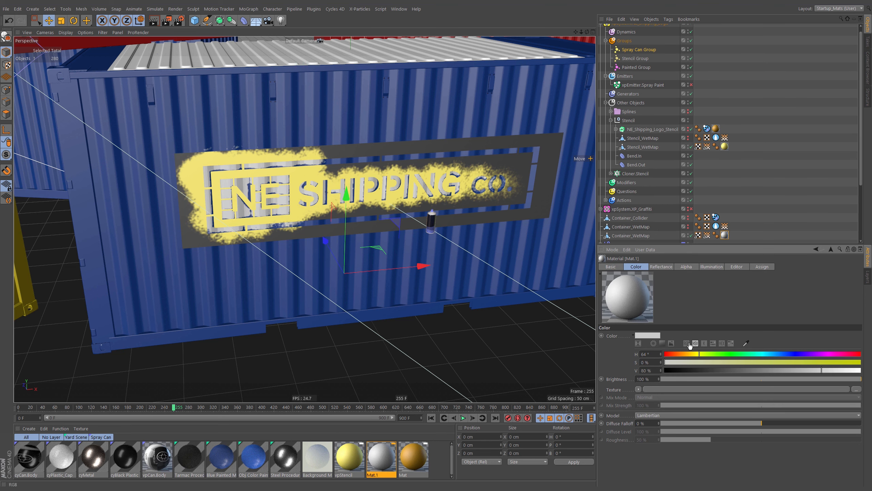
{"action": "left_click", "coordinate": [731, 343]}
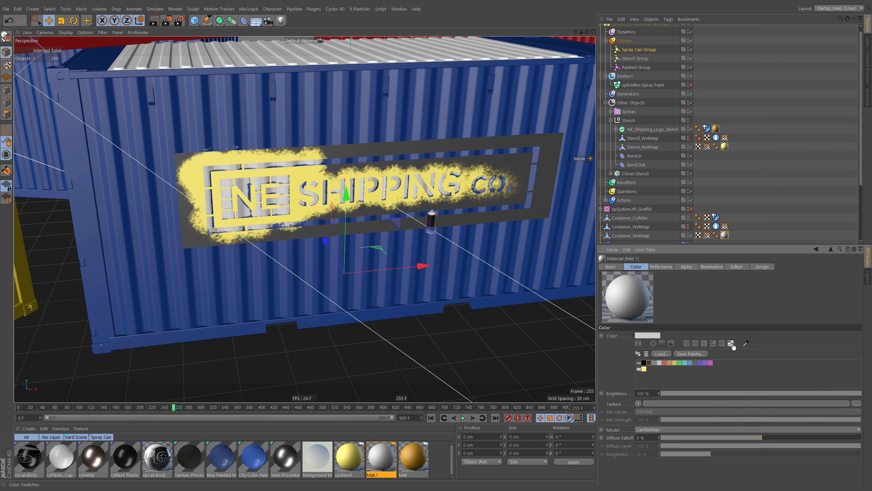
{"action": "left_click", "coordinate": [644, 369]}
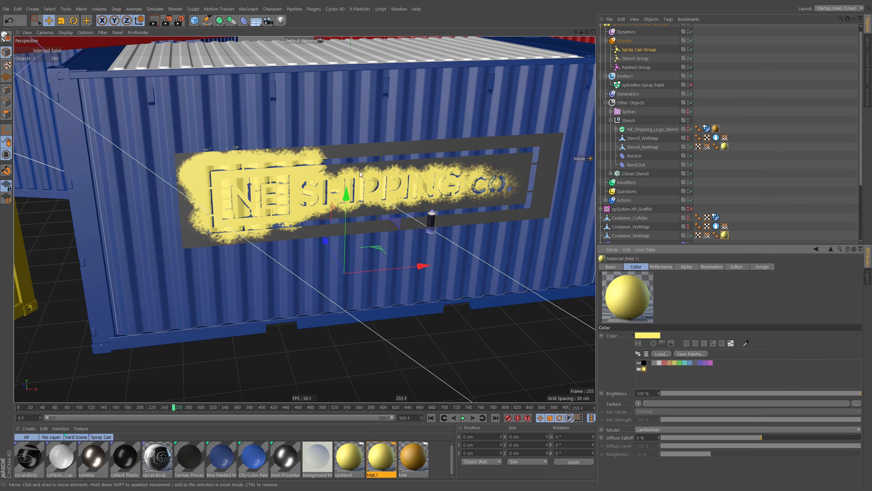
Step: Advance the simulation to frame 487 to check the yellow paint as the stencil peels off the container
{"action": "left_click_drag", "start_coordinate": [410, 203], "coordinate": [383, 200], "text": "alt"}
{"action": "right_click_drag", "start_coordinate": [391, 194], "coordinate": [372, 200], "text": "alt"}
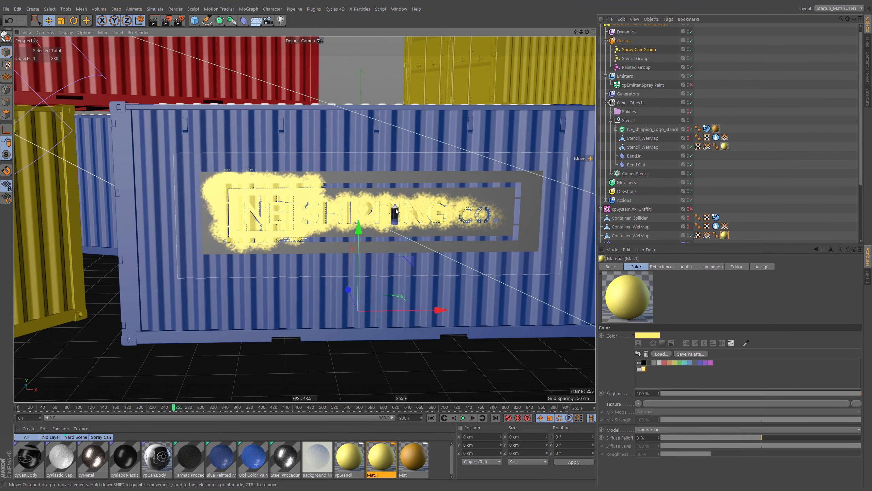
{"action": "left_click_drag", "start_coordinate": [372, 200], "coordinate": [374, 196], "text": "alt"}
{"action": "left_click_drag", "start_coordinate": [174, 410], "coordinate": [309, 415]}
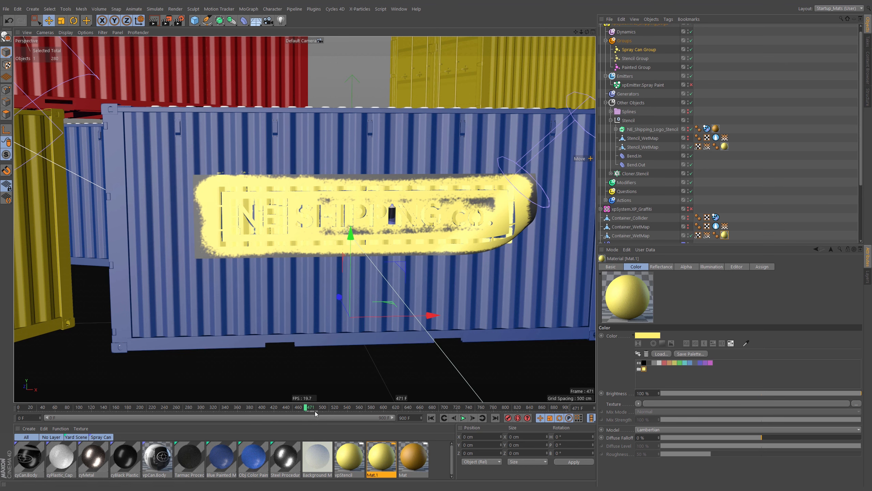
{"action": "mouse_move", "coordinate": [309, 411]}
{"action": "left_mouse_down"}
{"action": "mouse_move", "coordinate": [332, 411]}
{"action": "mouse_move", "coordinate": [314, 410]}
{"action": "left_mouse_up"}
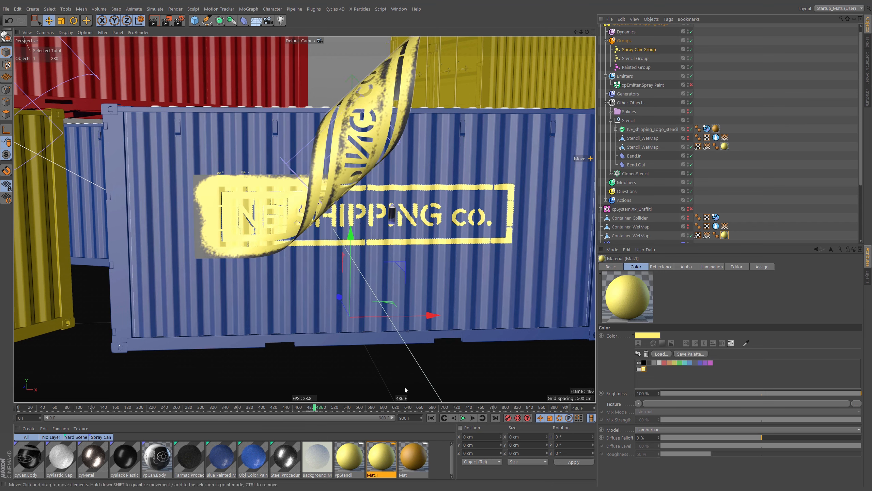
{"action": "mouse_move", "coordinate": [314, 409]}
{"action": "left_mouse_down"}
{"action": "mouse_move", "coordinate": [374, 417]}
{"action": "mouse_move", "coordinate": [128, 416]}
{"action": "mouse_move", "coordinate": [332, 415]}
{"action": "mouse_move", "coordinate": [297, 414]}
{"action": "mouse_move", "coordinate": [315, 416]}
{"action": "left_mouse_up"}
Step: Examine the sprayed logo's edges and the spray can up close from several angles
{"action": "scroll", "coordinate": [474, 185], "scroll_direction": "up", "scroll_amount": 5}
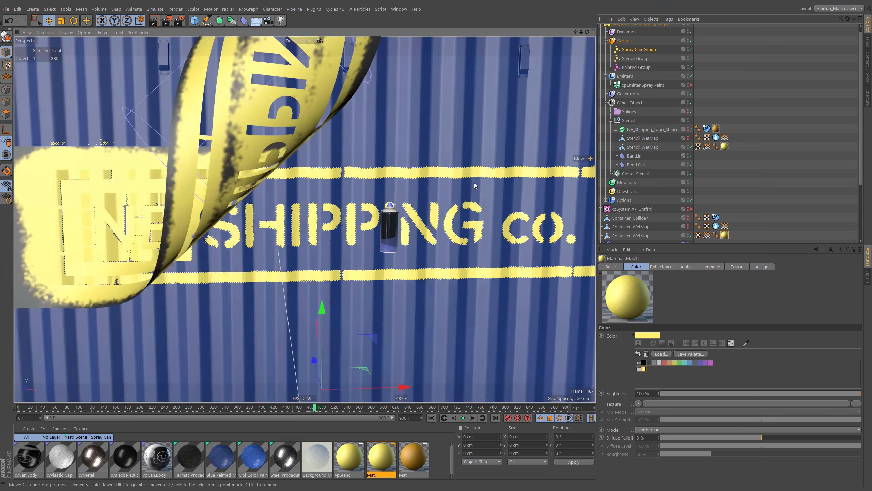
{"action": "scroll", "coordinate": [380, 211], "scroll_direction": "up", "scroll_amount": 4}
{"action": "scroll", "coordinate": [357, 245], "scroll_direction": "down", "scroll_amount": 4}
{"action": "left_click_drag", "start_coordinate": [359, 242], "coordinate": [386, 238], "text": "alt"}
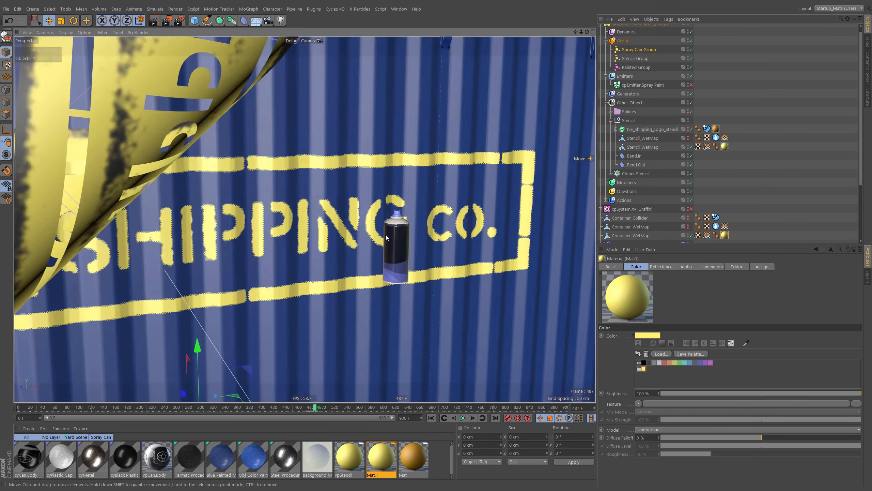
{"action": "scroll", "coordinate": [413, 220], "scroll_direction": "down", "scroll_amount": 6}
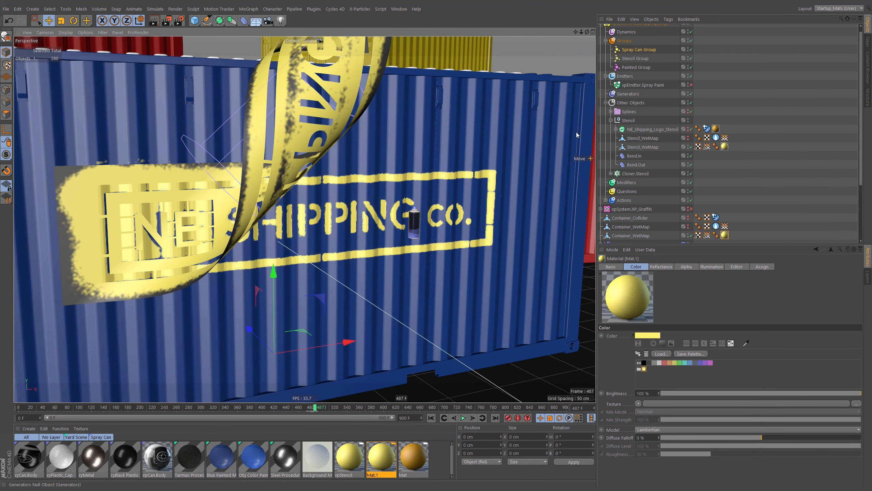
{"action": "scroll", "coordinate": [407, 235], "scroll_direction": "up", "scroll_amount": 8}
{"action": "scroll", "coordinate": [407, 202], "scroll_direction": "down", "scroll_amount": 8}
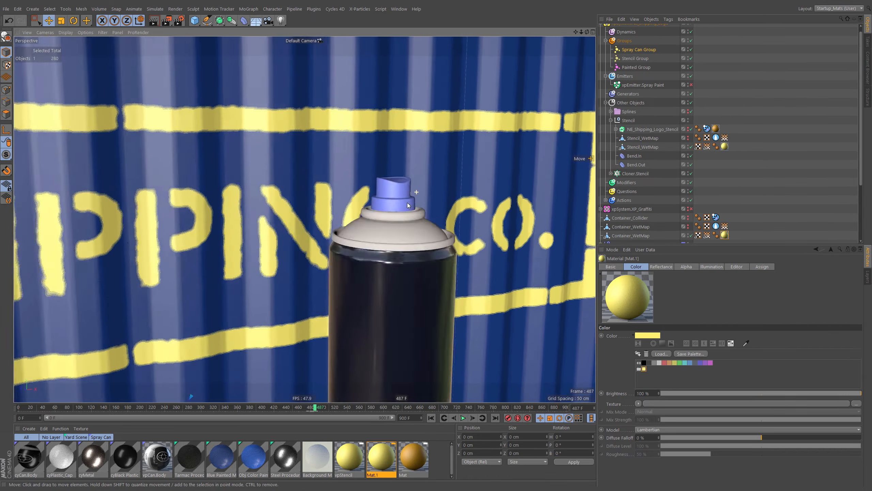
{"action": "mouse_move", "coordinate": [410, 199]}
{"action": "left_mouse_down", "text": "alt"}
{"action": "mouse_move", "coordinate": [385, 228]}
{"action": "mouse_move", "coordinate": [407, 216]}
{"action": "left_mouse_up", "text": "alt"}
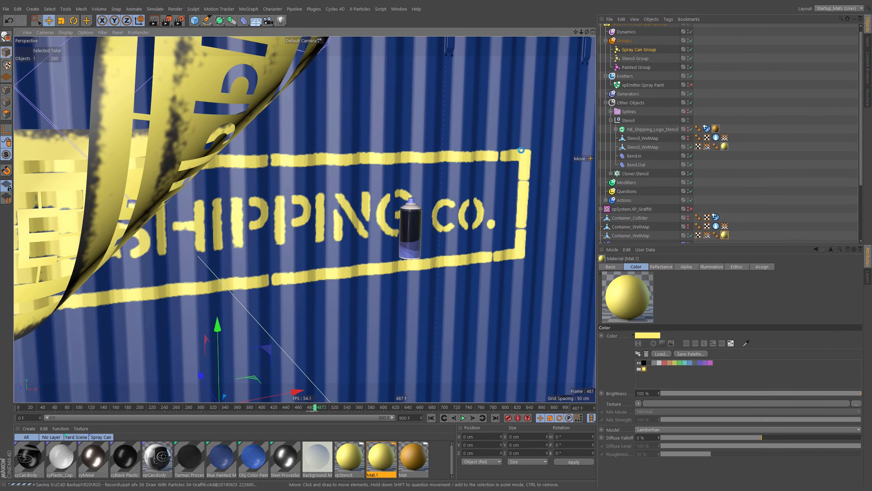
Step: Collapse the Stencil null, then show Cloner.Stencil's object settings and expand its children
{"action": "left_click", "coordinate": [611, 120]}
{"action": "left_click", "coordinate": [627, 130]}
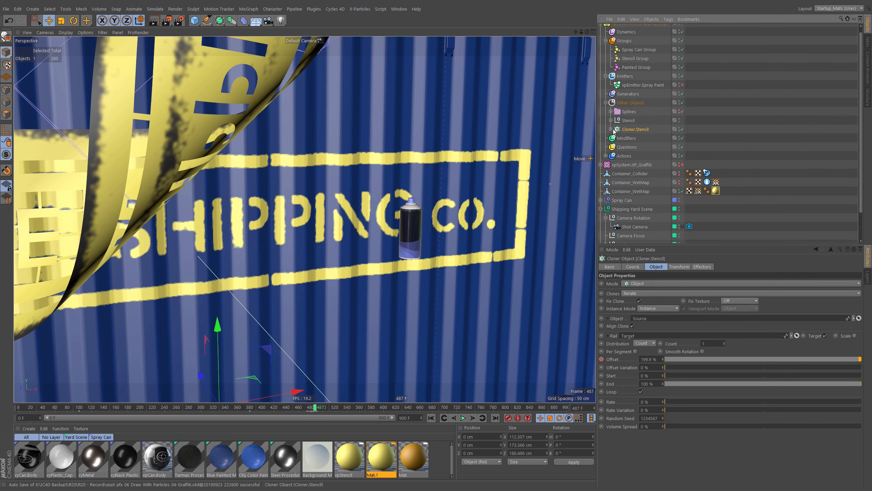
{"action": "left_click", "coordinate": [610, 129]}
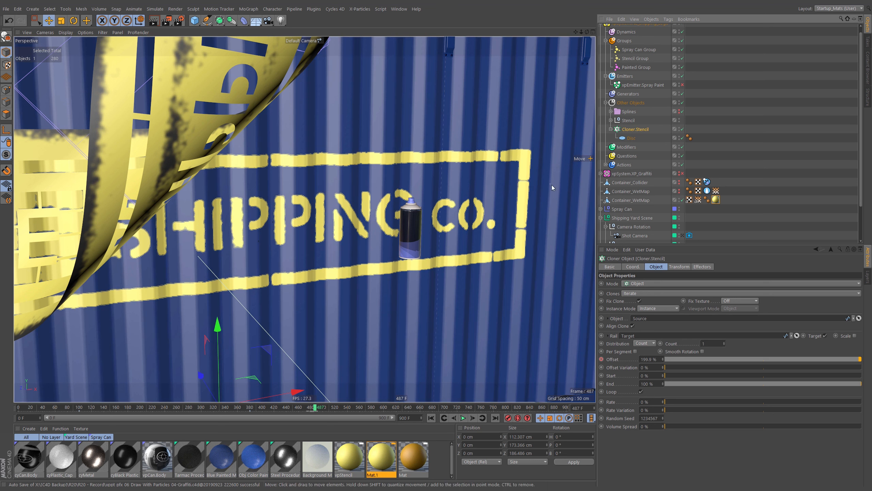
Step: Duplicate Cloner.Stencil within Other Objects and rename the copy Cloner.Stencil.Spray.Can
{"action": "left_click", "coordinate": [610, 129]}
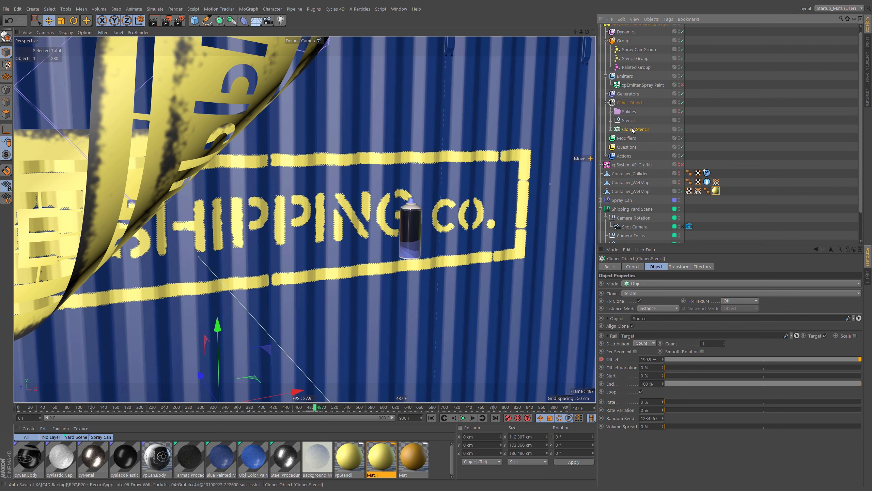
{"action": "right_click_drag", "start_coordinate": [485, 186], "coordinate": [462, 184], "text": "alt"}
{"action": "left_click_drag", "start_coordinate": [480, 182], "coordinate": [507, 182], "text": "alt"}
{"action": "left_click_drag", "start_coordinate": [635, 129], "coordinate": [746, 155], "text": "ctrl"}
{"action": "double_click", "coordinate": [626, 138]}
{"action": "type", "text": "Stencil"}
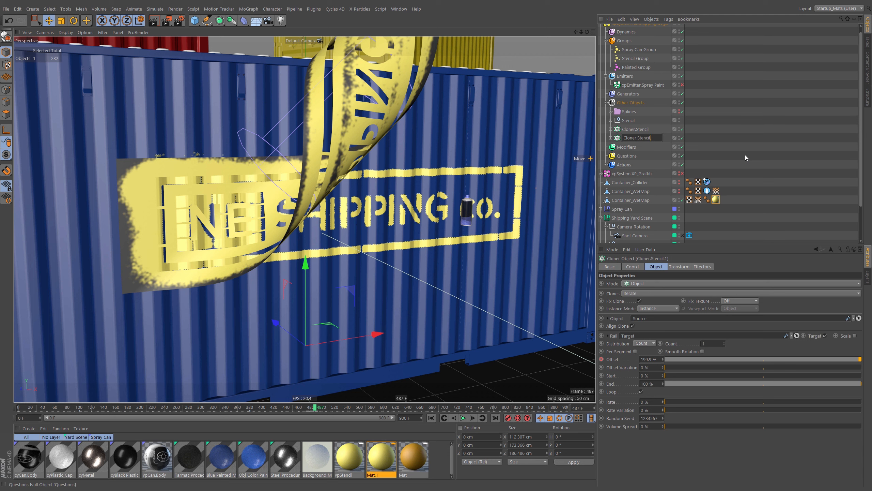
{"action": "type", "text": ".Spray.Can"}
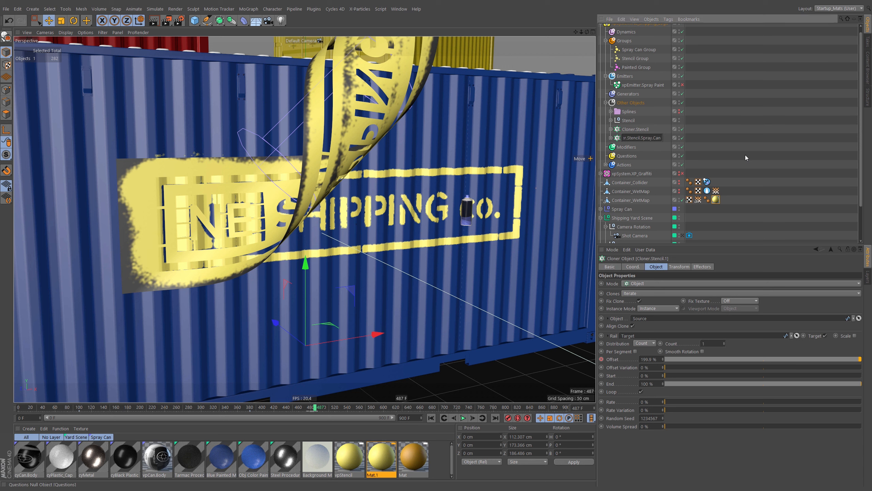
{"action": "key", "text": "Return"}
Step: Replace the Disc inside Cloner.Stencil.Spray.Can with the Spray Can null as the cloned object
{"action": "left_click", "coordinate": [611, 138]}
{"action": "left_click", "coordinate": [631, 148]}
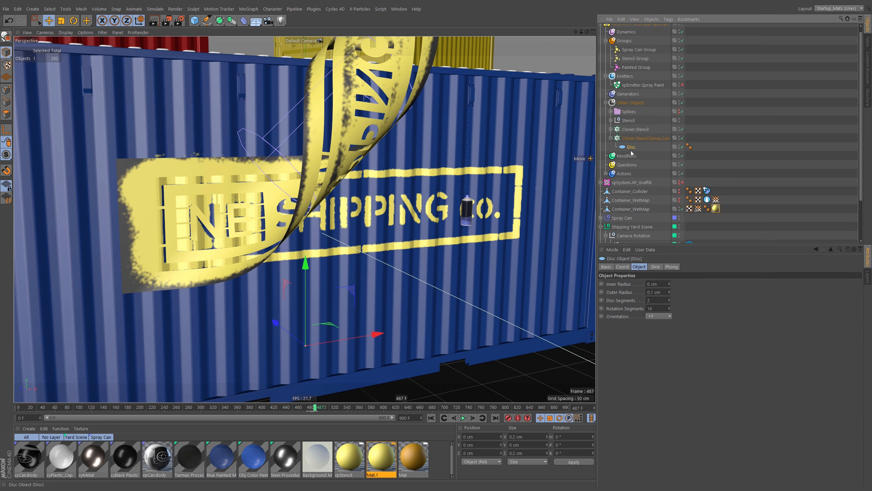
{"action": "key", "text": "Delete"}
{"action": "left_click", "coordinate": [638, 138]}
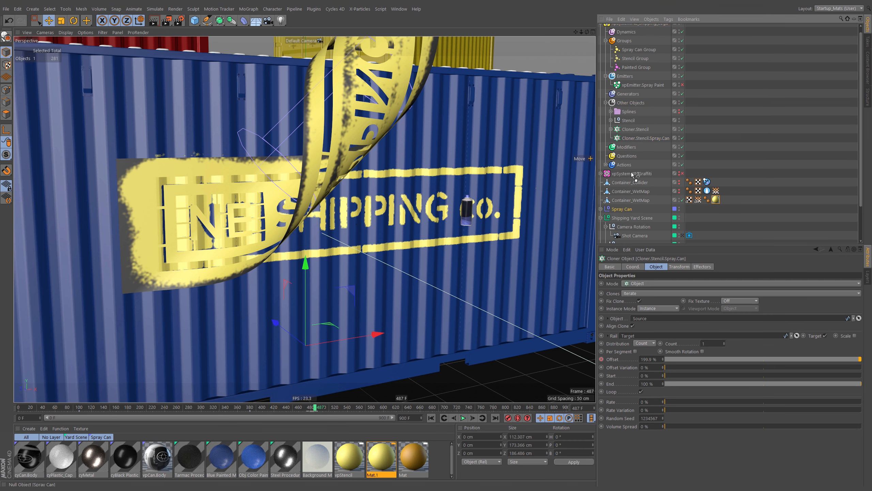
{"action": "left_click_drag", "start_coordinate": [642, 136], "coordinate": [643, 138]}
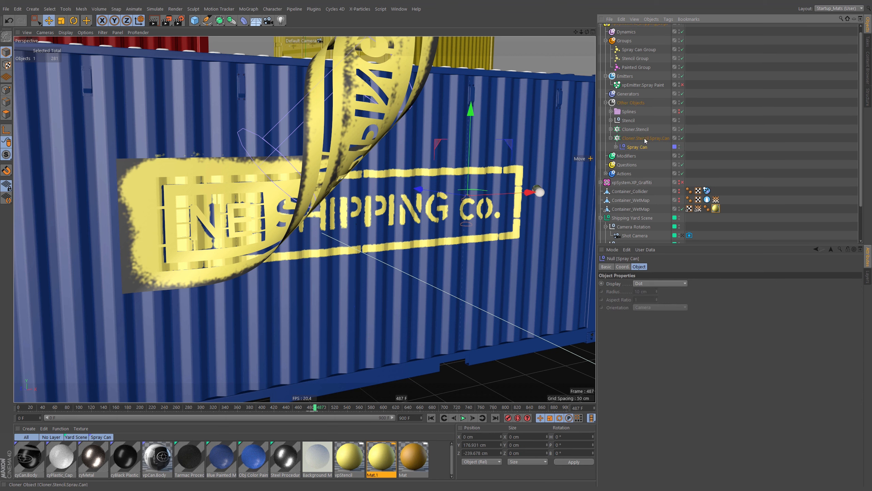
{"action": "left_click", "coordinate": [645, 138]}
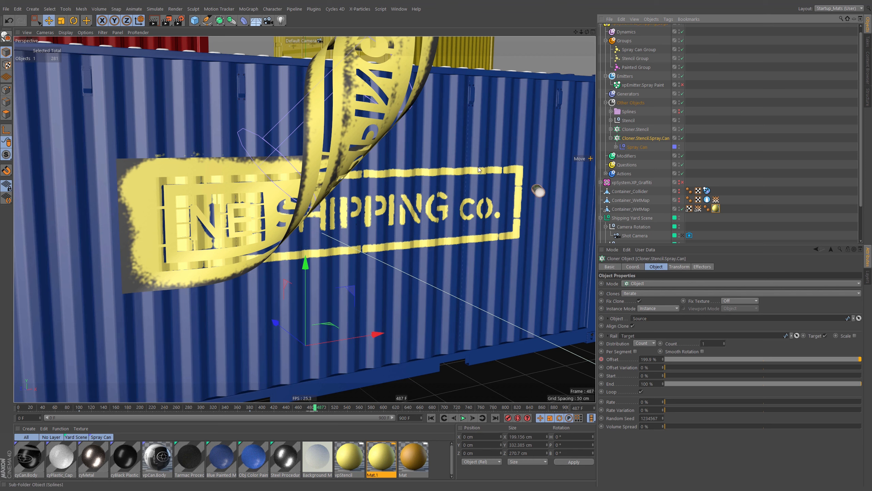
Step: Scrub the animation to frame 213 to check the cloned can's orientation, and inspect Cloner.Stencil's Disc for comparison
{"action": "mouse_move", "coordinate": [149, 410]}
{"action": "left_mouse_down"}
{"action": "mouse_move", "coordinate": [256, 419]}
{"action": "mouse_move", "coordinate": [139, 423]}
{"action": "mouse_move", "coordinate": [149, 423]}
{"action": "left_mouse_up"}
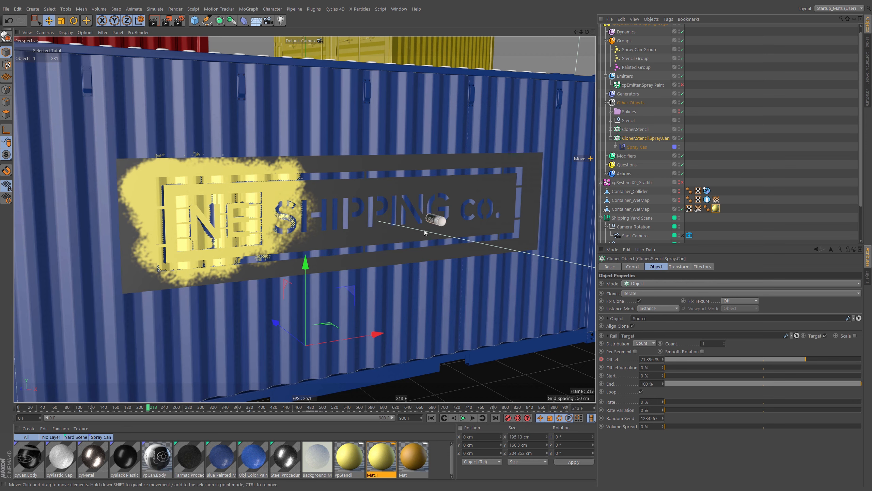
{"action": "left_click", "coordinate": [635, 129]}
{"action": "left_click", "coordinate": [611, 129]}
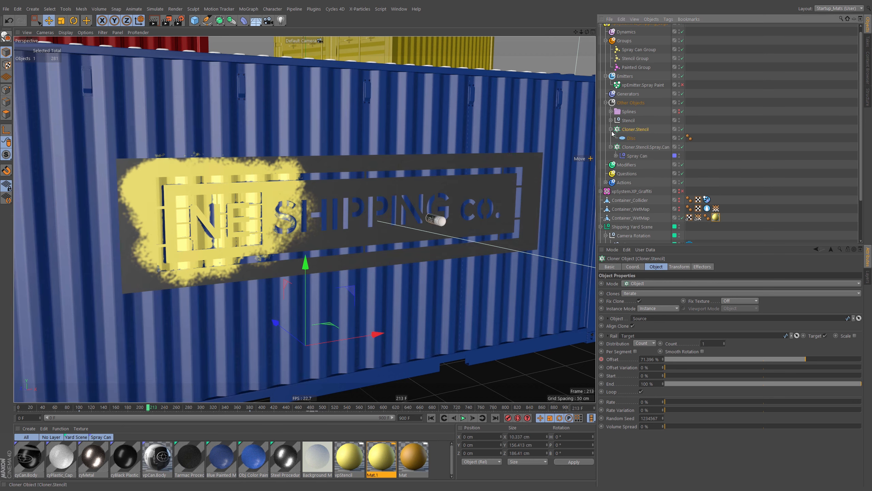
{"action": "left_click", "coordinate": [630, 138]}
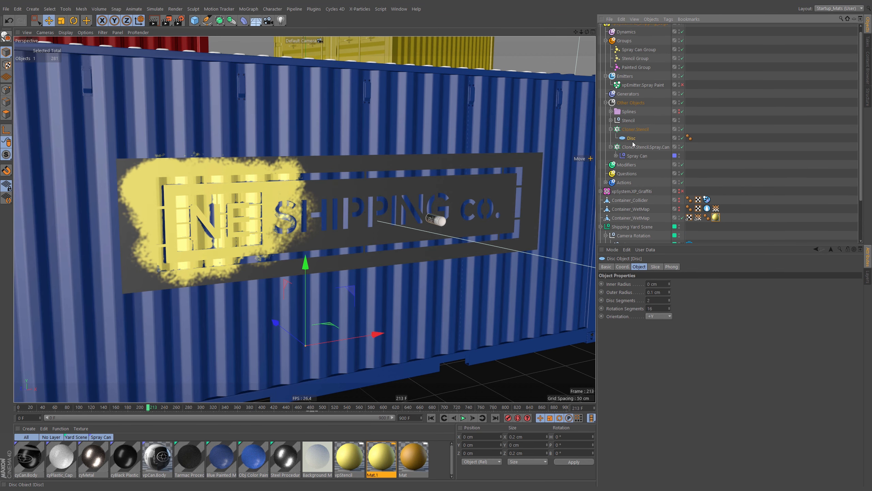
Step: Turn off Align Clone for Cloner.Stencil.Spray.Can and scrub to frame 316 to check the can's motion
{"action": "left_click", "coordinate": [642, 148]}
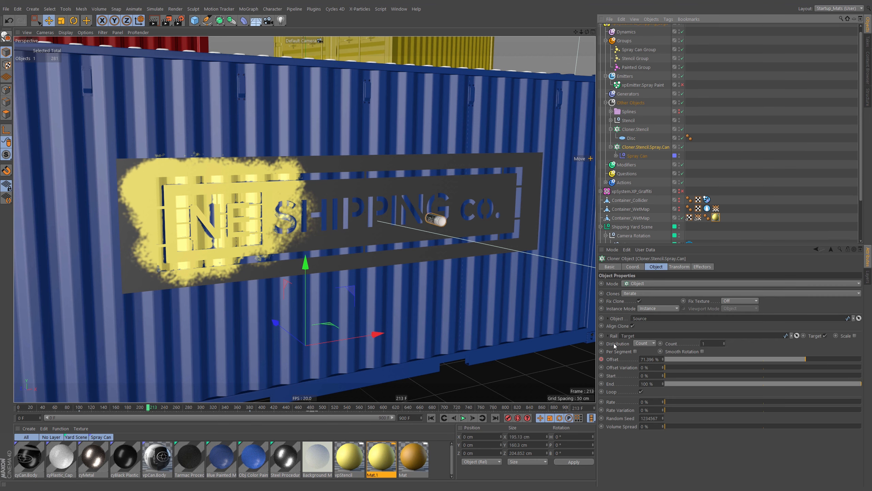
{"action": "left_click", "coordinate": [633, 326]}
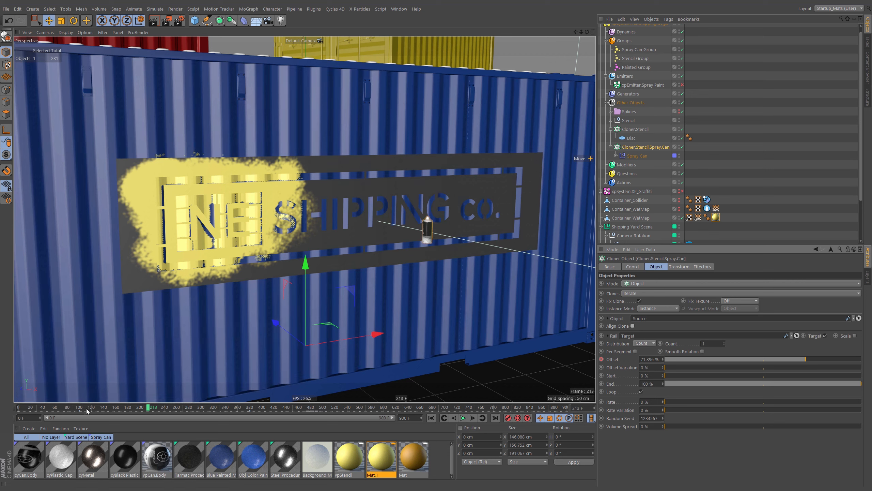
{"action": "left_click_drag", "start_coordinate": [84, 408], "coordinate": [212, 421]}
Step: Enable the MoSpline inside the Spray Can null and review its Simple settings
{"action": "left_click", "coordinate": [616, 155]}
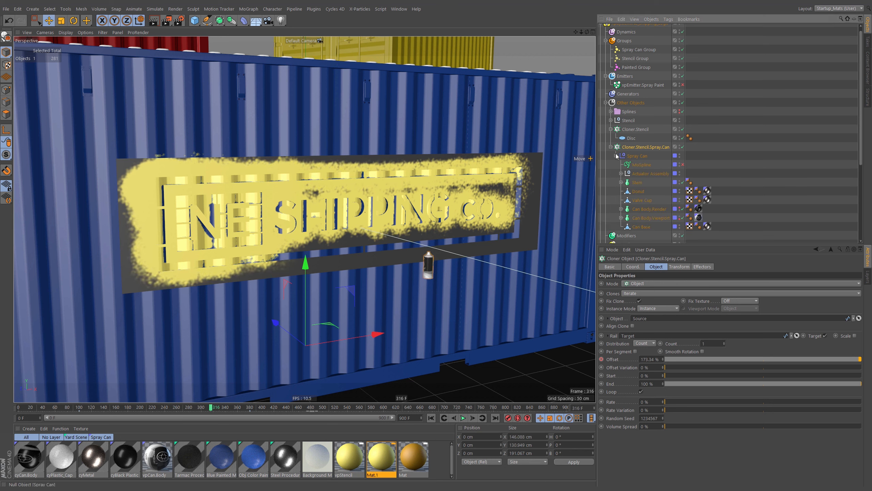
{"action": "left_click", "coordinate": [637, 165]}
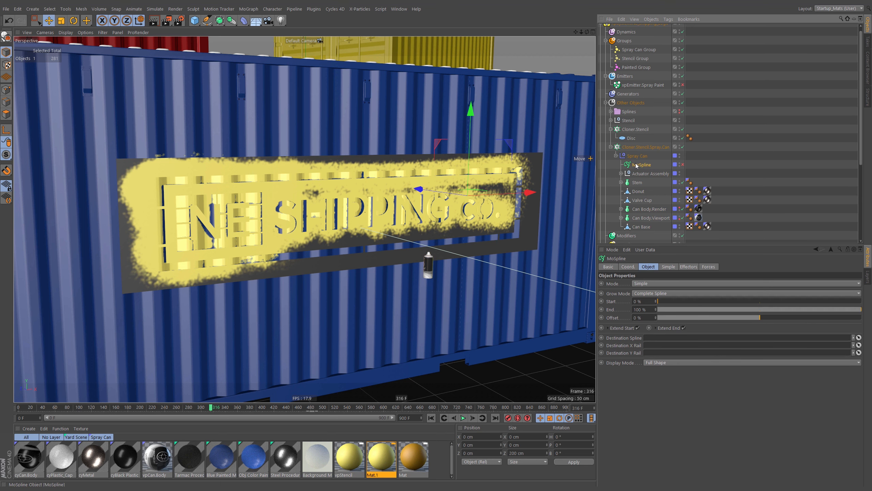
{"action": "left_click", "coordinate": [681, 164]}
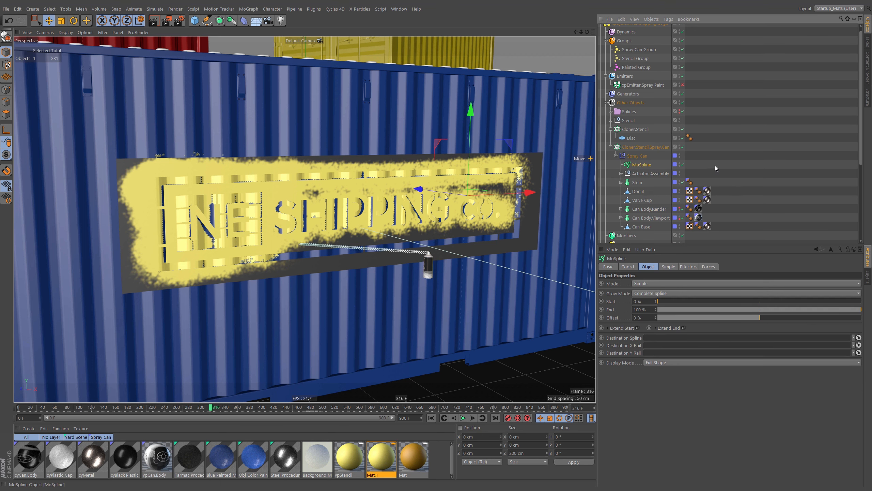
{"action": "left_click", "coordinate": [668, 267]}
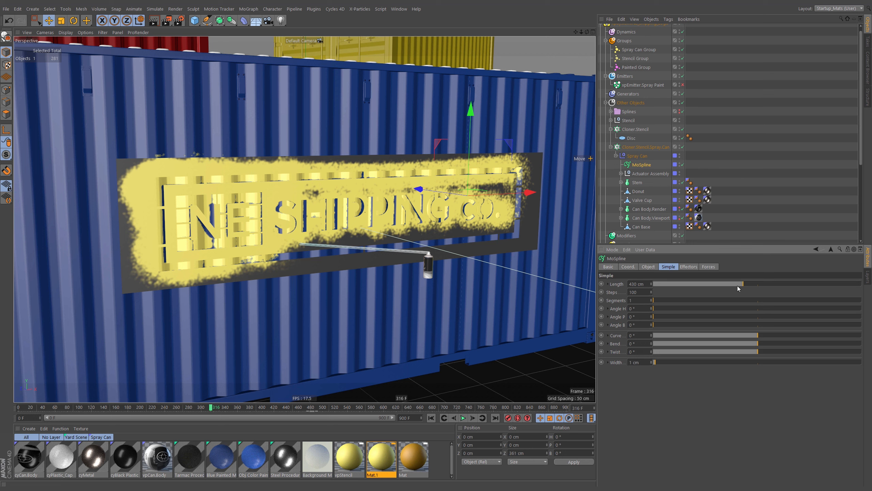
{"action": "left_click", "coordinate": [759, 193]}
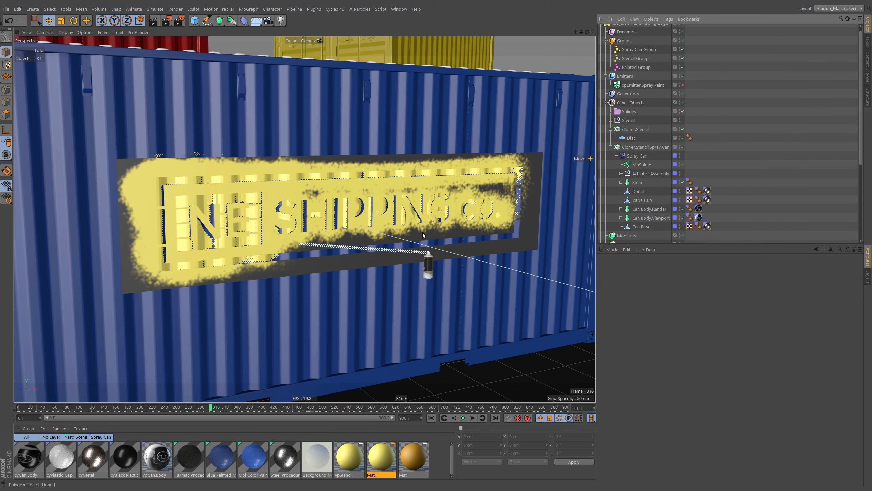
Step: Enable xpEmitter.Spray Paint and replay the simulation from the start to frame 149 to compare the spray with the MoSpline
{"action": "left_click", "coordinate": [652, 85]}
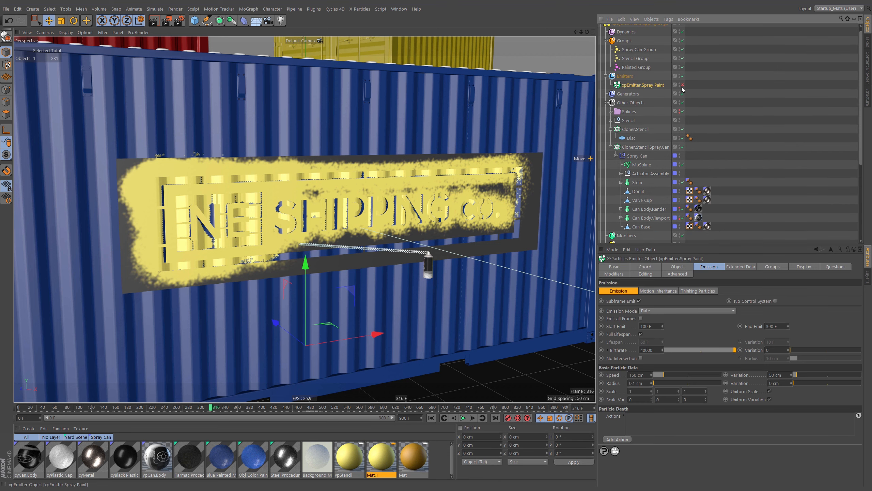
{"action": "left_click", "coordinate": [682, 84]}
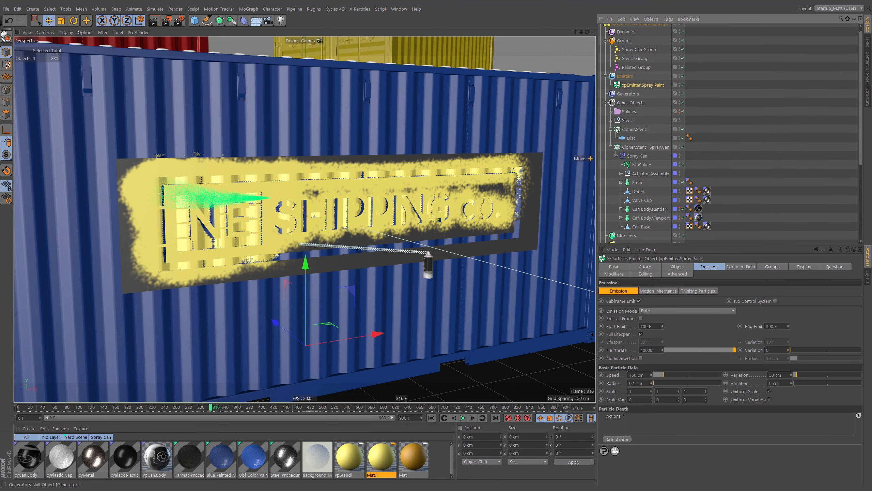
{"action": "left_click", "coordinate": [431, 418]}
{"action": "left_click", "coordinate": [463, 418]}
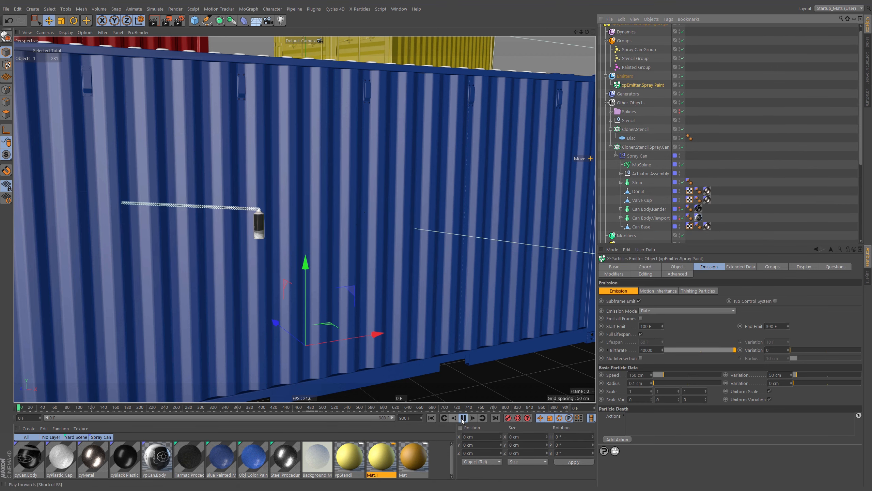
{"action": "left_click", "coordinate": [655, 351]}
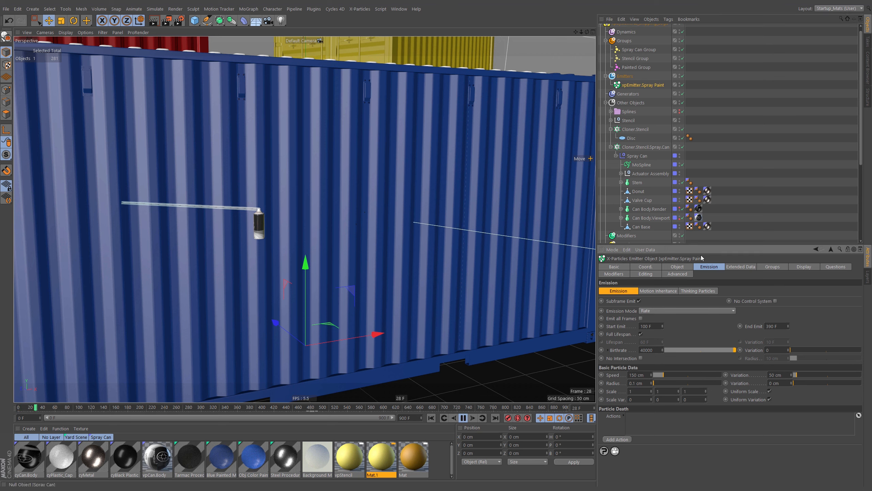
{"action": "left_click", "coordinate": [75, 407]}
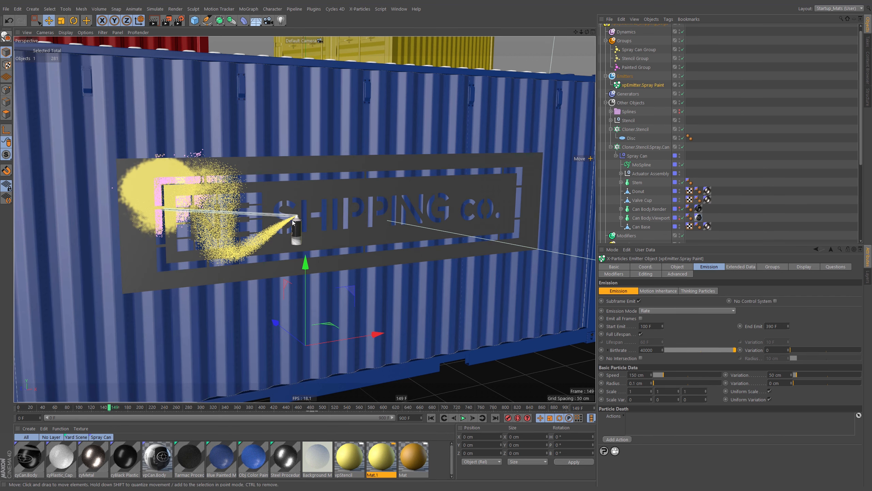
Step: Examine the can's aim up close, then expand the Splines group and make the Target and Source splines visible in the viewport
{"action": "scroll", "coordinate": [293, 222], "scroll_direction": "up", "scroll_amount": 5}
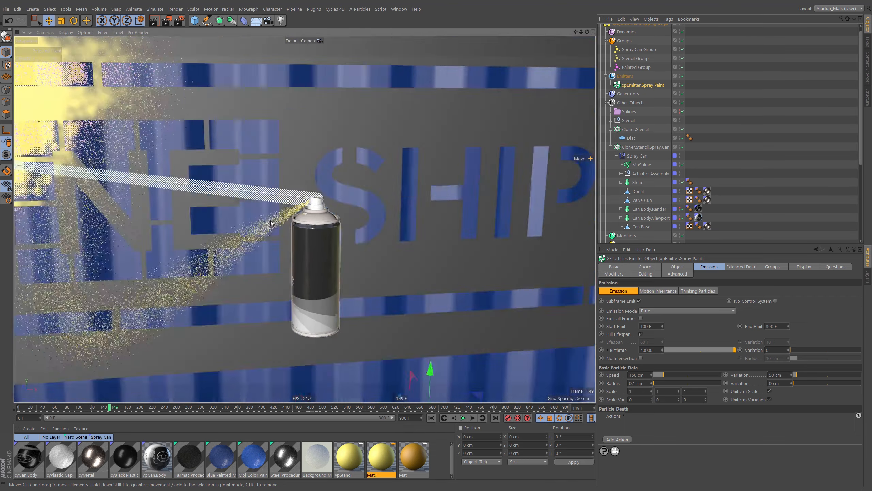
{"action": "right_click_drag", "start_coordinate": [271, 220], "coordinate": [247, 215], "text": "alt"}
{"action": "left_click_drag", "start_coordinate": [247, 216], "coordinate": [223, 177], "text": "alt"}
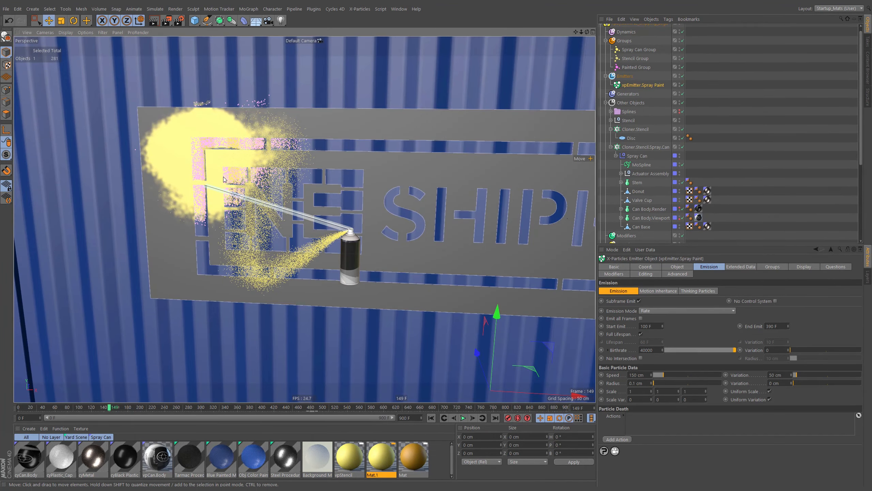
{"action": "middle_click_drag", "start_coordinate": [224, 177], "coordinate": [198, 173], "text": "alt"}
{"action": "left_click", "coordinate": [610, 112]}
{"action": "left_click", "coordinate": [680, 110]}
{"action": "right_click_drag", "start_coordinate": [327, 179], "coordinate": [279, 193], "text": "alt"}
{"action": "left_click_drag", "start_coordinate": [279, 192], "coordinate": [322, 183], "text": "alt"}
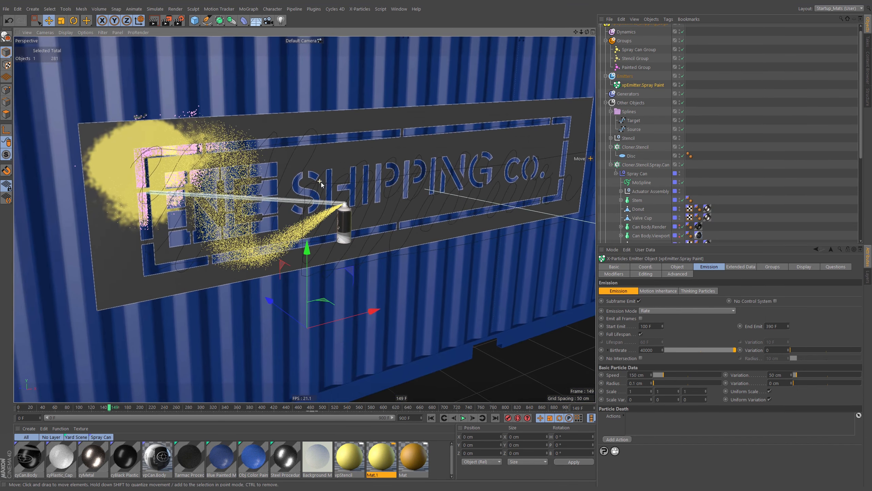
Step: Inspect the object settings of Cloner.Stencil and its Disc child against the can and spray
{"action": "left_click", "coordinate": [626, 146]}
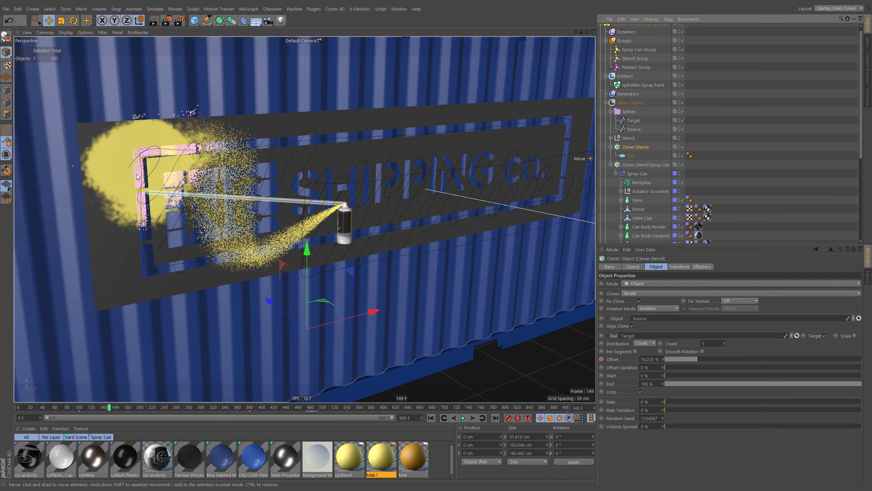
{"action": "left_click", "coordinate": [631, 156]}
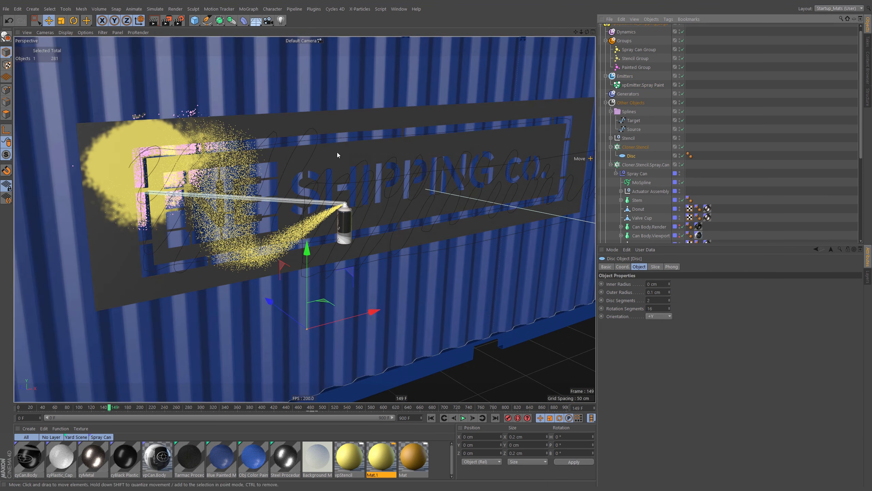
{"action": "left_click_drag", "start_coordinate": [321, 259], "coordinate": [606, 180], "text": "alt"}
Step: Collapse both cloners and place a duplicate of Cloner.Stencil below Cloner.Stencil.Spray.Can
{"action": "left_click", "coordinate": [611, 147]}
{"action": "left_click", "coordinate": [628, 148]}
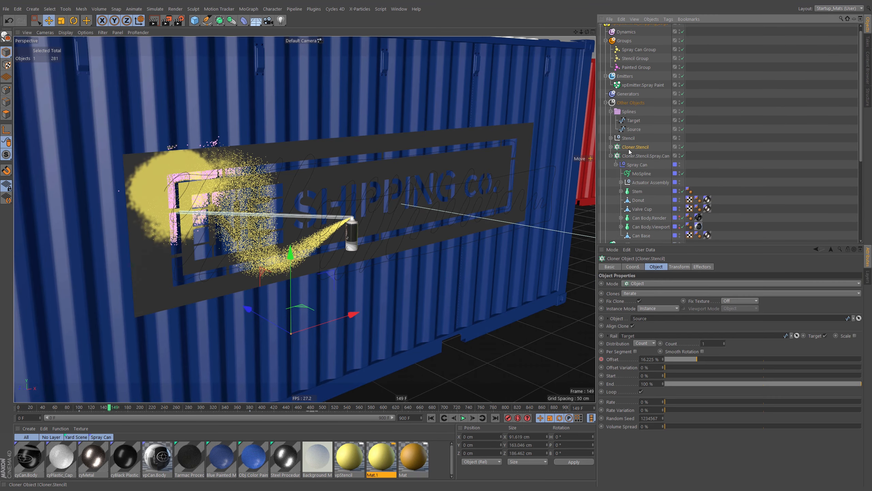
{"action": "left_click", "coordinate": [611, 156]}
{"action": "left_click_drag", "start_coordinate": [644, 159], "coordinate": [634, 158], "text": "ctrl"}
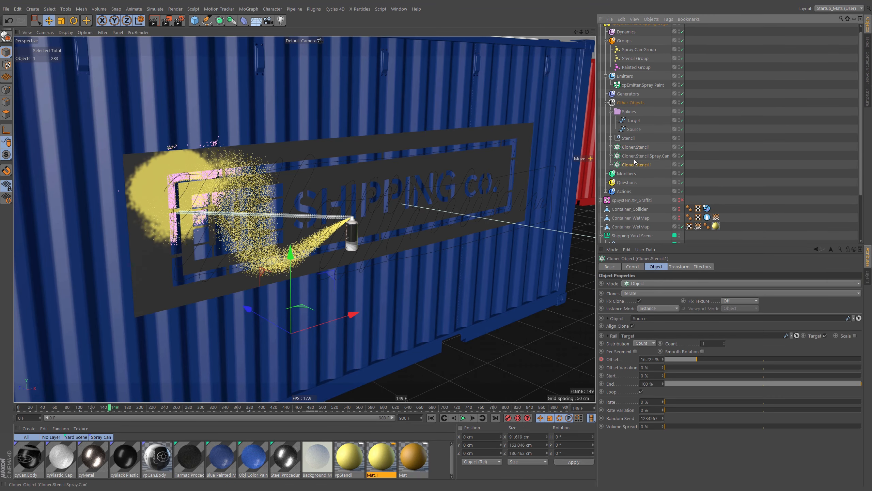
Step: Expand the new cloner copy, turn off its Align Clone option and clear the Target spline from its Rail
{"action": "left_click", "coordinate": [611, 165]}
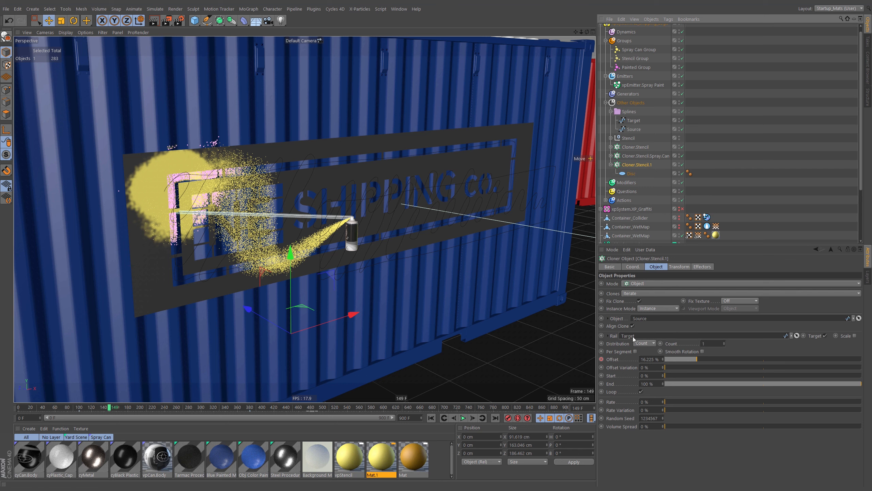
{"action": "left_click", "coordinate": [633, 325]}
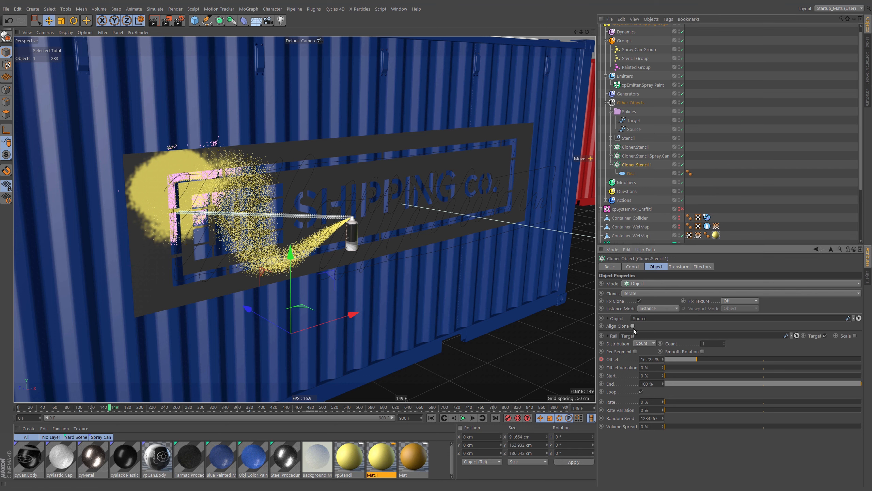
{"action": "left_click", "coordinate": [791, 336]}
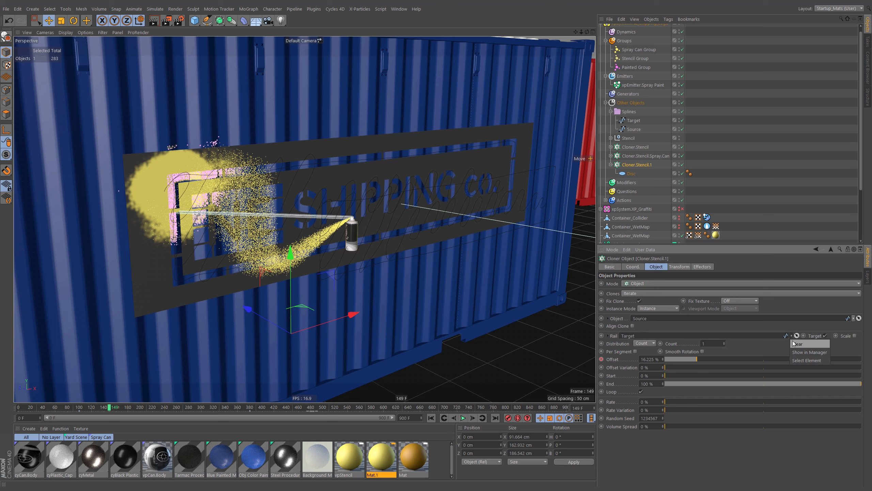
{"action": "left_click", "coordinate": [796, 344]}
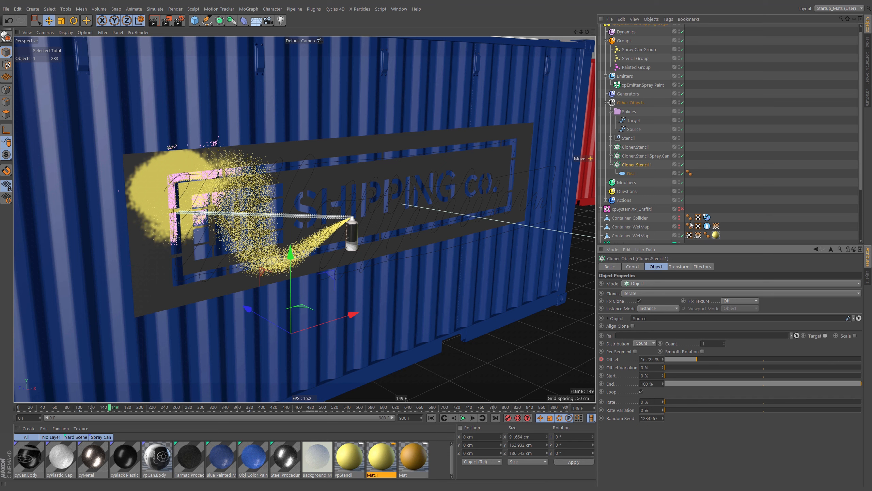
Step: Rename the duplicated cloner as Cloner.Stencil.Can.Target
{"action": "left_click", "coordinate": [642, 165]}
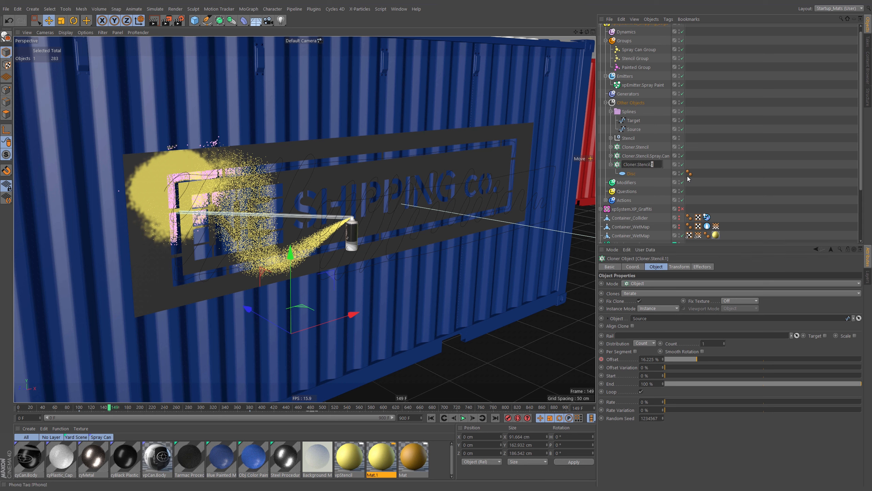
{"action": "type", "text": "Can.Target"}
{"action": "key", "text": "Return"}
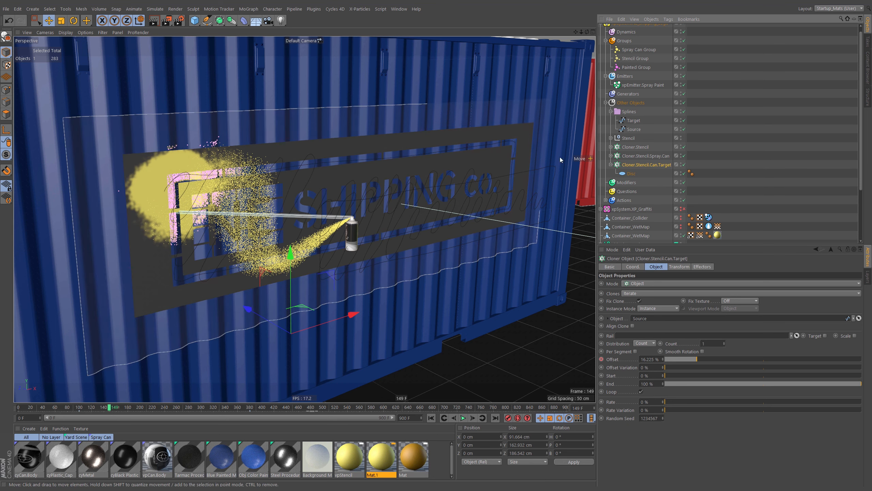
Step: Set the Target spline as the Object of Cloner.Stencil.Can.Target and play the animation from frame 0
{"action": "left_click_drag", "start_coordinate": [633, 121], "coordinate": [635, 131]}
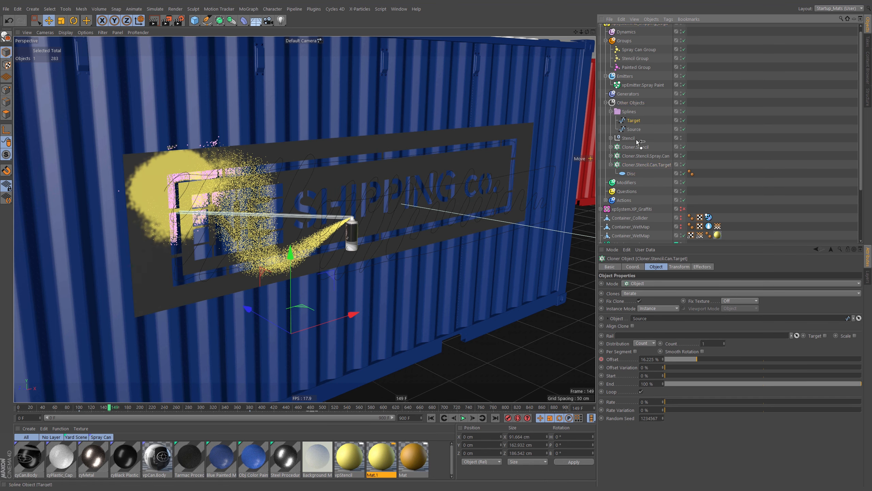
{"action": "left_click_drag", "start_coordinate": [645, 322], "coordinate": [648, 320]}
{"action": "left_click", "coordinate": [432, 418]}
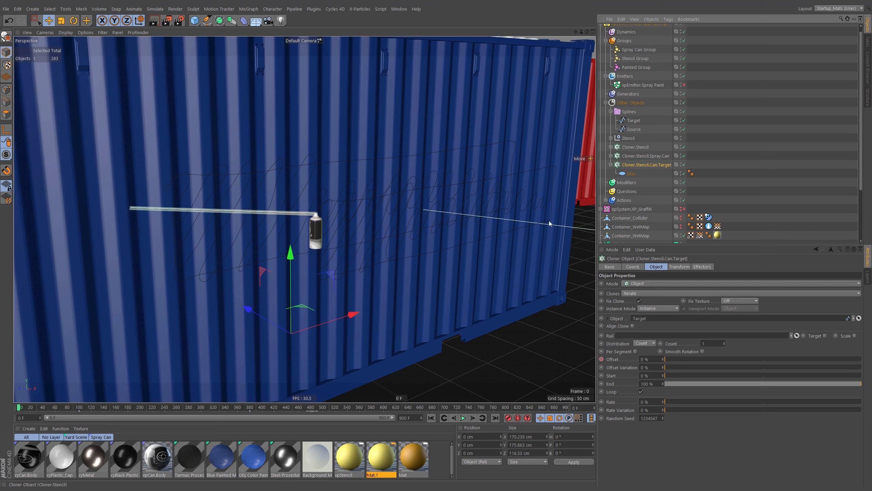
{"action": "left_click", "coordinate": [463, 418]}
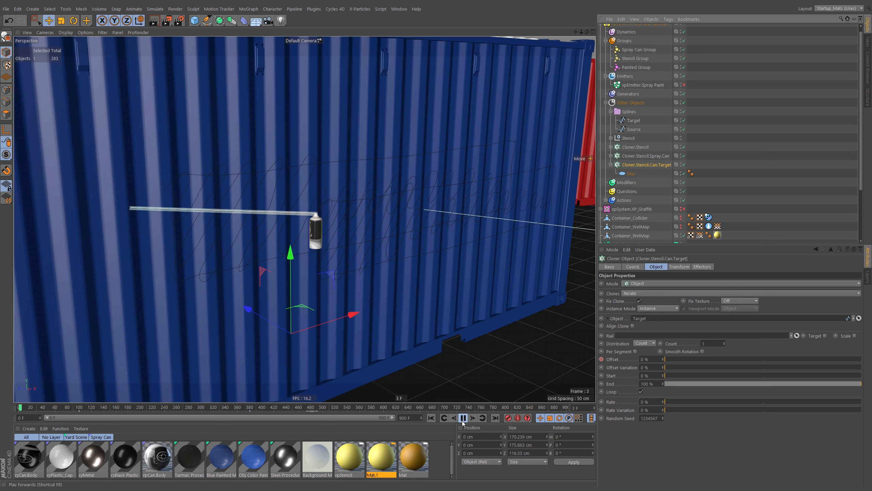
Step: Set the outer radius of the Disc under Cloner.Stencil.Can.Target to 10 cm
{"action": "left_click", "coordinate": [631, 173]}
{"action": "key", "text": "t"}
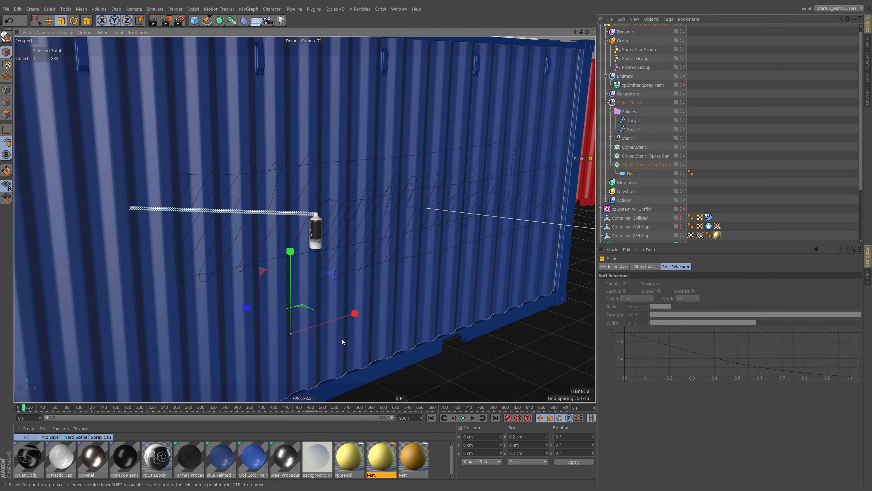
{"action": "left_click", "coordinate": [631, 174]}
{"action": "left_click", "coordinate": [648, 292]}
{"action": "type", "text": "10"}
{"action": "key", "text": "Return"}
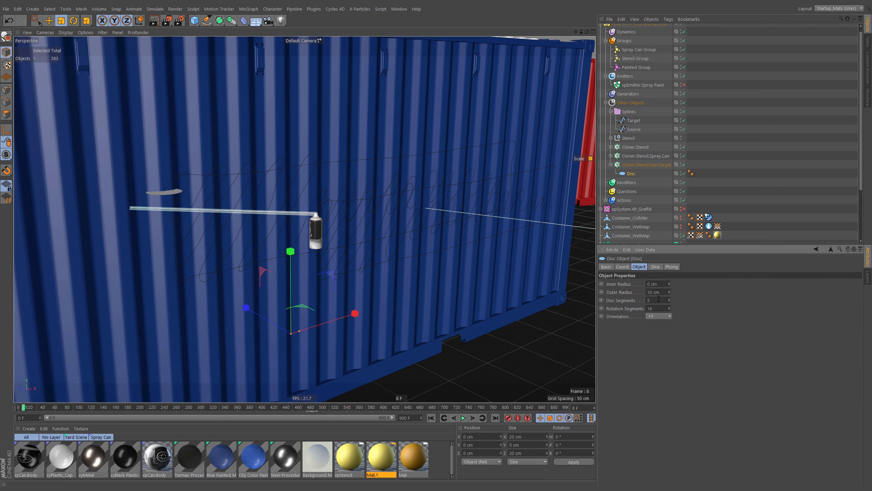
{"action": "left_click", "coordinate": [755, 160]}
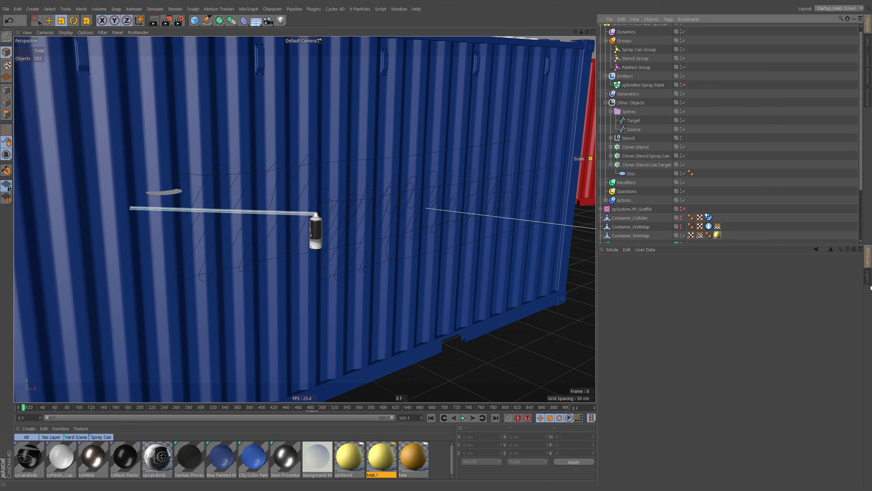
Step: Turn off viewport visibility, rendering and evaluation for the Yard Scene layer, and lock the layer
{"action": "left_click", "coordinate": [868, 280]}
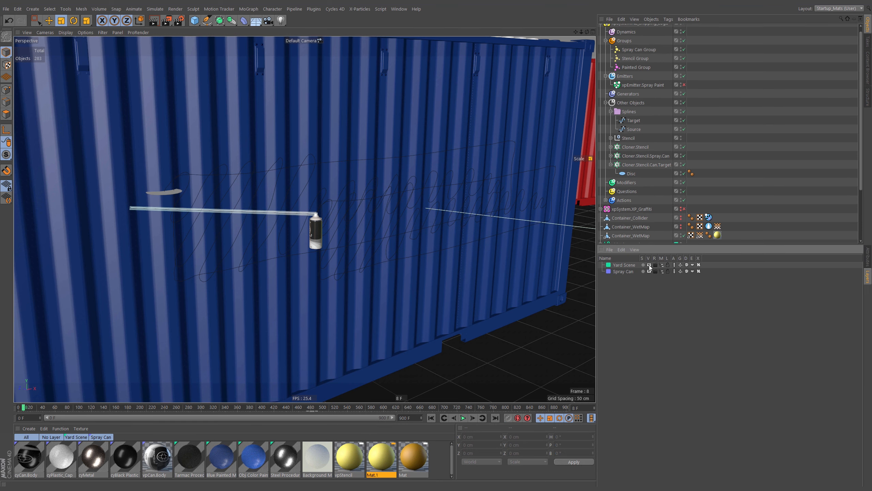
{"action": "left_click", "coordinate": [649, 265]}
{"action": "left_click", "coordinate": [656, 265]}
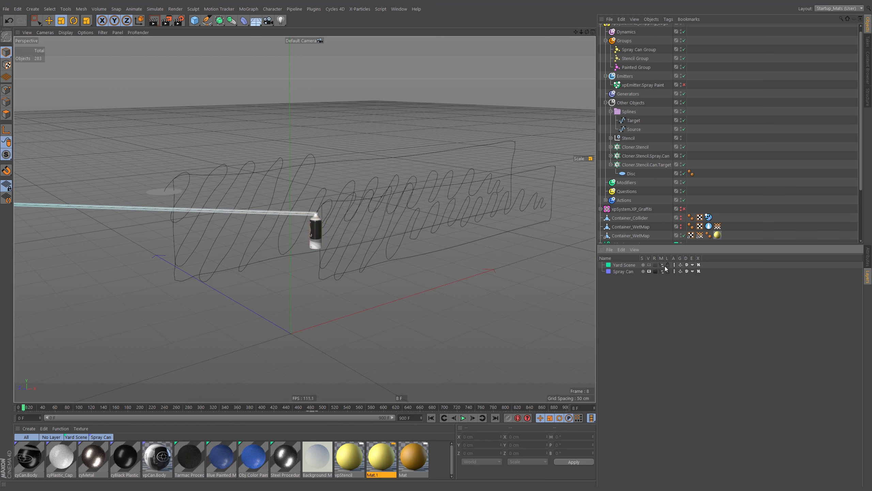
{"action": "left_click", "coordinate": [661, 264]}
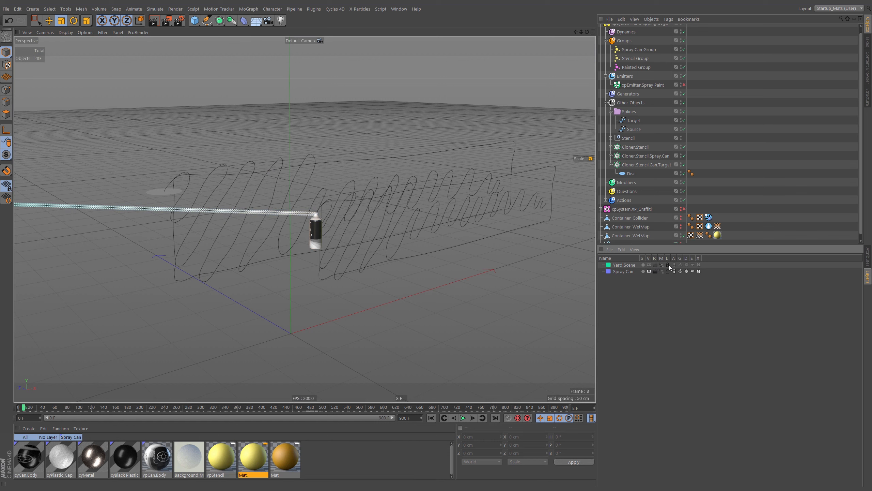
{"action": "left_click", "coordinate": [662, 265]}
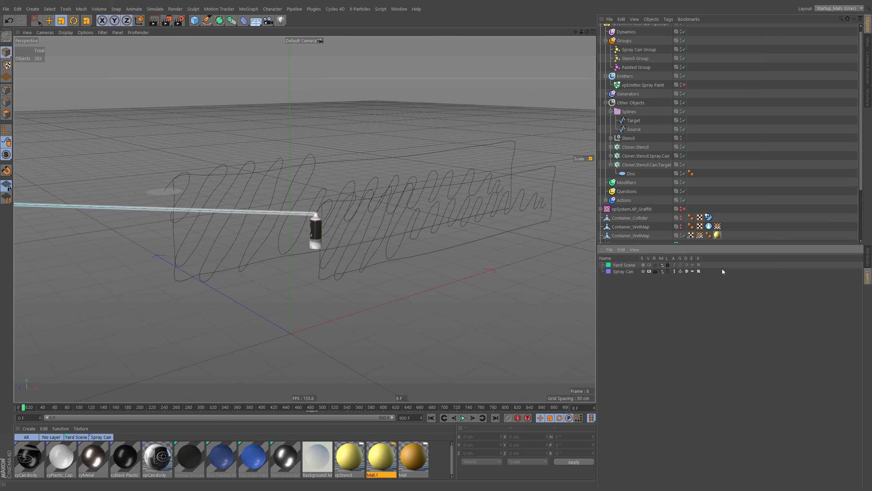
Step: Play the animation and examine how the disc and spray can sit on their stencil splines
{"action": "mouse_move", "coordinate": [302, 206]}
{"action": "left_mouse_down", "text": "alt"}
{"action": "mouse_move", "coordinate": [224, 222]}
{"action": "mouse_move", "coordinate": [297, 217]}
{"action": "mouse_move", "coordinate": [306, 250]}
{"action": "mouse_move", "coordinate": [363, 221]}
{"action": "mouse_move", "coordinate": [389, 264]}
{"action": "mouse_move", "coordinate": [445, 243]}
{"action": "mouse_move", "coordinate": [462, 292]}
{"action": "left_mouse_up", "text": "alt"}
{"action": "left_click", "coordinate": [463, 417]}
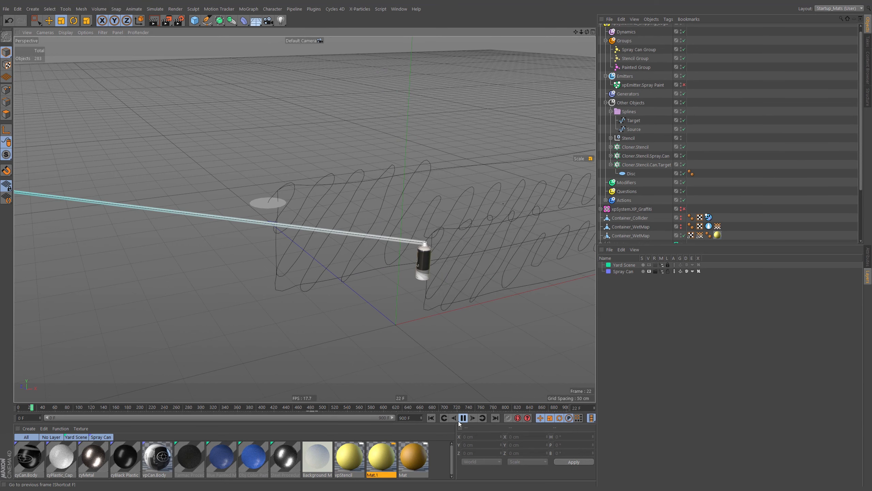
{"action": "left_click", "coordinate": [463, 418]}
{"action": "mouse_move", "coordinate": [429, 310]}
{"action": "left_mouse_down", "text": "alt"}
{"action": "mouse_move", "coordinate": [404, 257]}
{"action": "mouse_move", "coordinate": [371, 234]}
{"action": "left_mouse_up", "text": "alt"}
{"action": "left_click", "coordinate": [642, 165]}
{"action": "left_click", "coordinate": [647, 155]}
{"action": "left_click", "coordinate": [254, 284]}
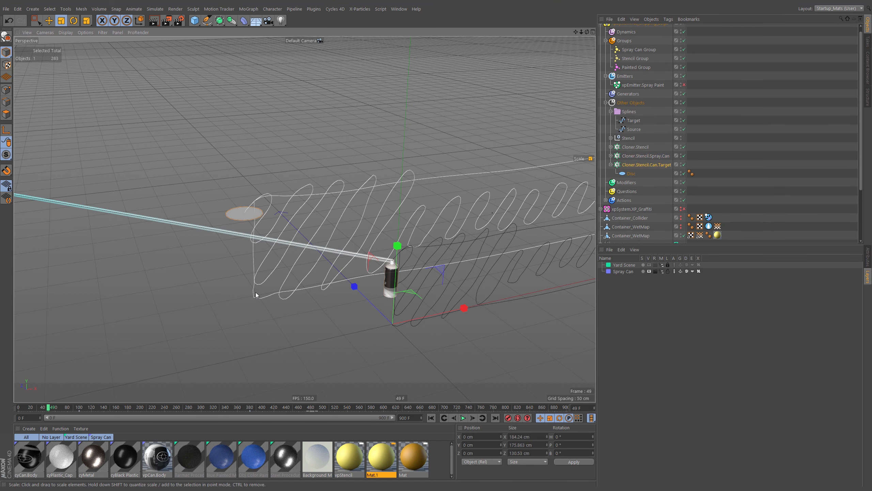
{"action": "mouse_move", "coordinate": [255, 302]}
{"action": "left_mouse_down", "text": "alt"}
{"action": "mouse_move", "coordinate": [389, 213]}
{"action": "mouse_move", "coordinate": [408, 213]}
{"action": "left_mouse_up", "text": "alt"}
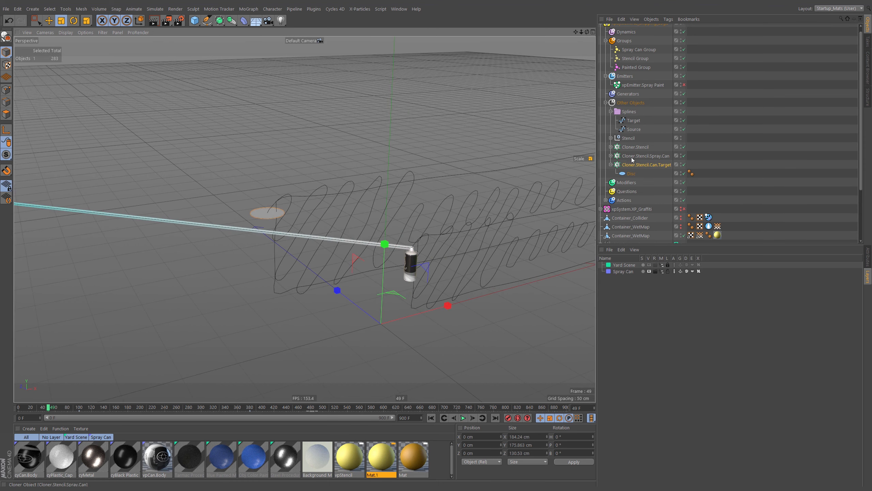
Step: Compare Cloner.Stencil.Spray.Can with Cloner.Stencil.Can.Target and its Disc child in the object hierarchy
{"action": "left_click", "coordinate": [611, 165]}
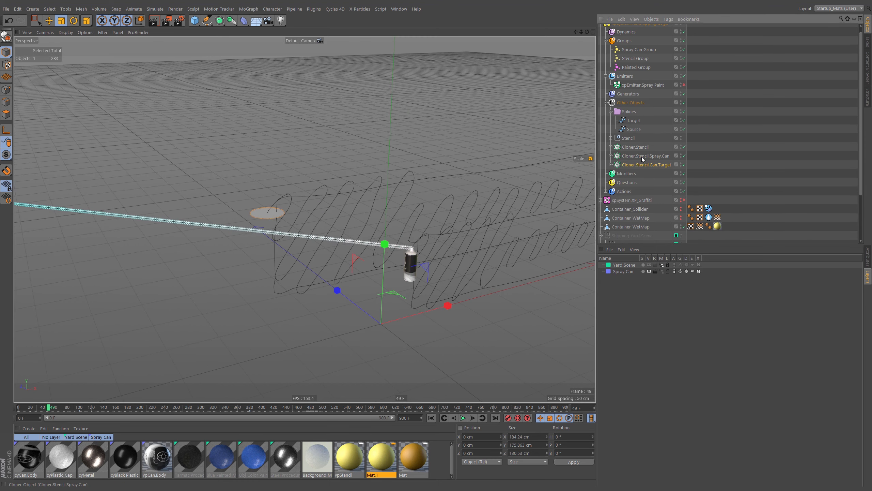
{"action": "left_click", "coordinate": [642, 157]}
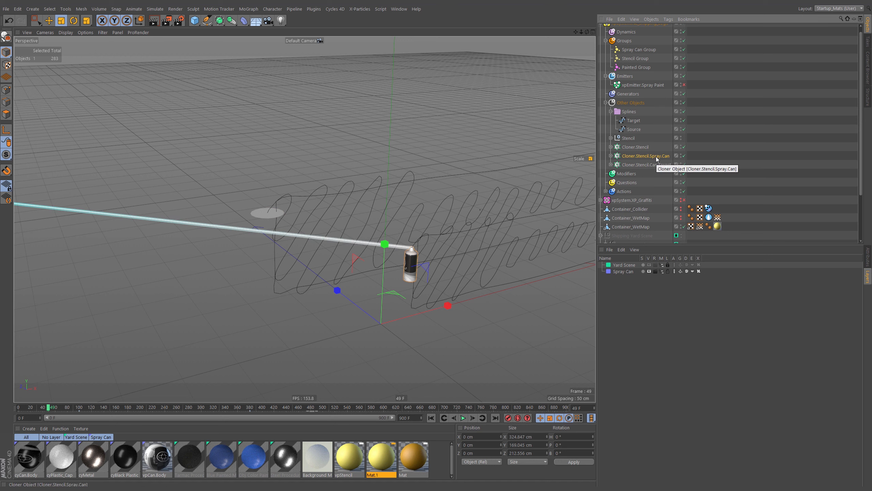
{"action": "left_click", "coordinate": [611, 165]}
{"action": "left_click", "coordinate": [617, 165]}
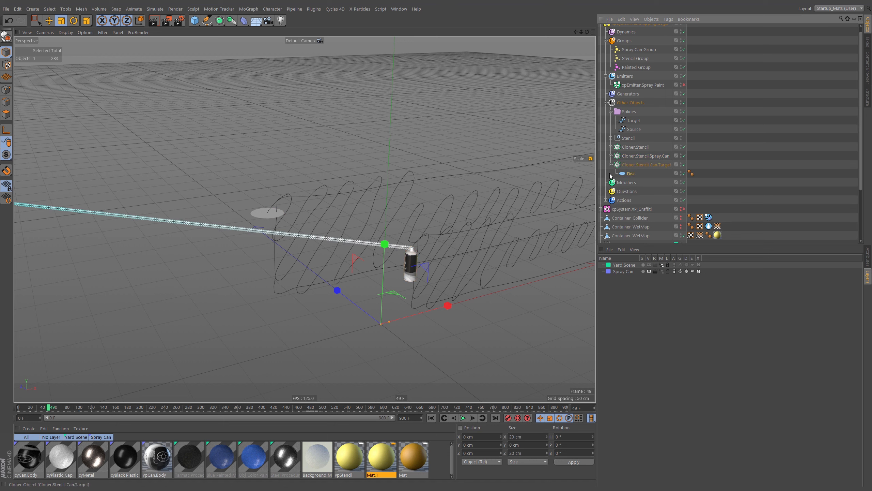
{"action": "left_click", "coordinate": [631, 173]}
{"action": "left_click", "coordinate": [639, 156]}
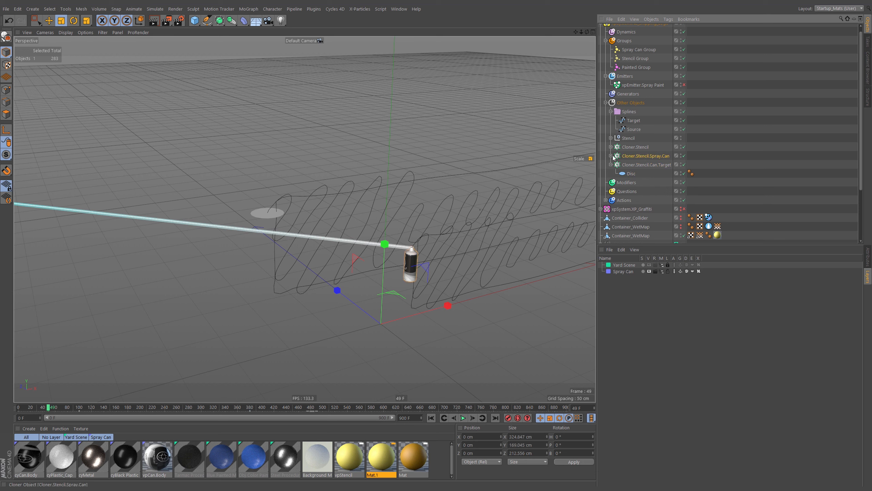
{"action": "left_click", "coordinate": [631, 165]}
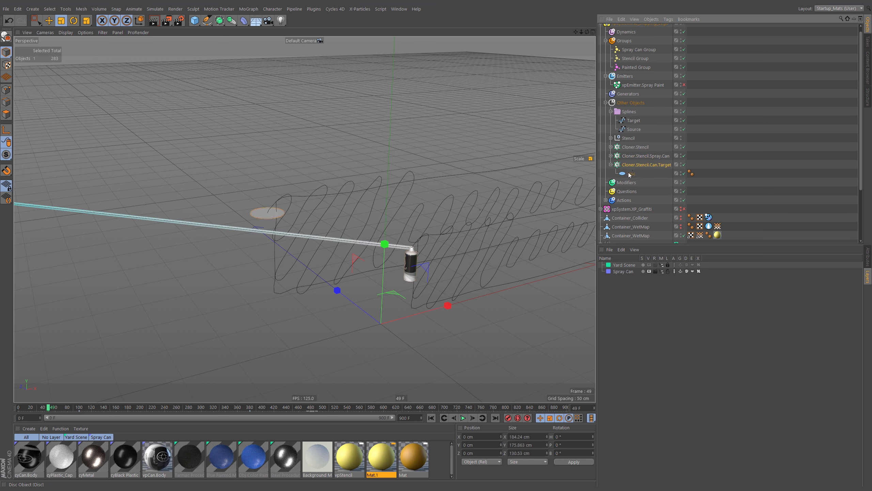
{"action": "left_click", "coordinate": [612, 156]}
{"action": "left_click", "coordinate": [611, 157]}
Step: Add a MoGraph Target effector to Cloner.Stencil.Spray.Can
{"action": "left_click", "coordinate": [636, 156]}
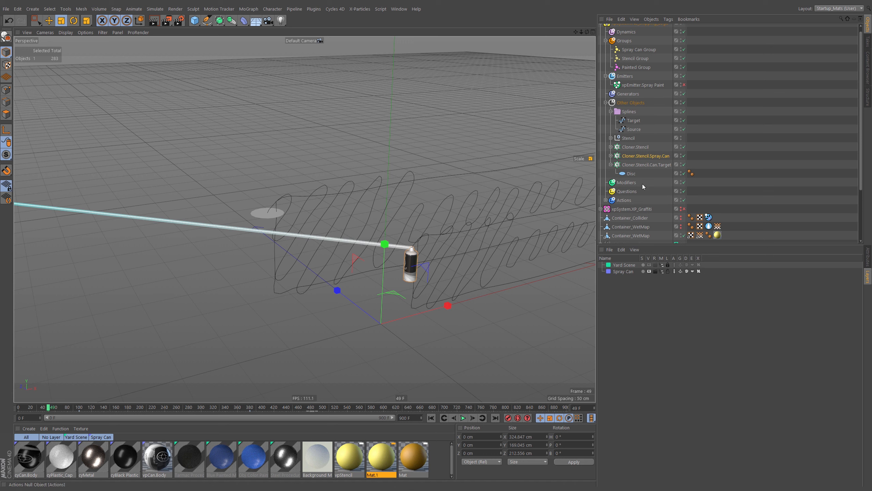
{"action": "left_click", "coordinate": [870, 262]}
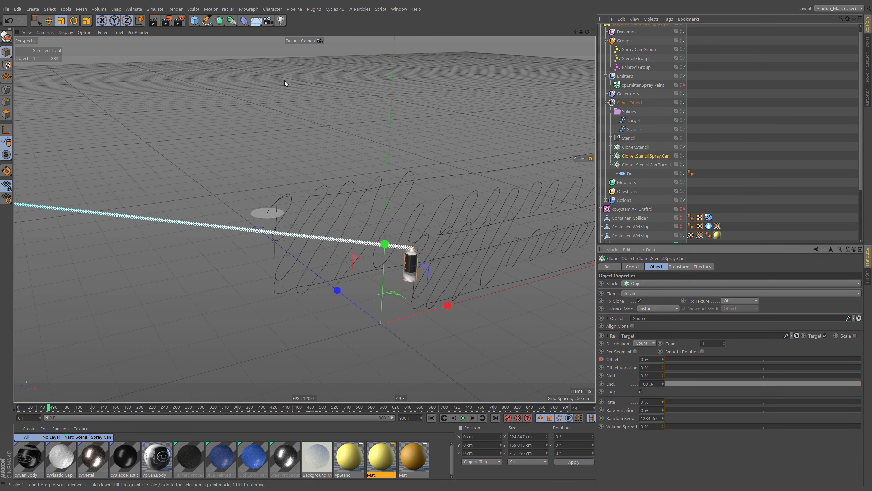
{"action": "key", "text": "shift+c"}
{"action": "type", "text": "targe"}
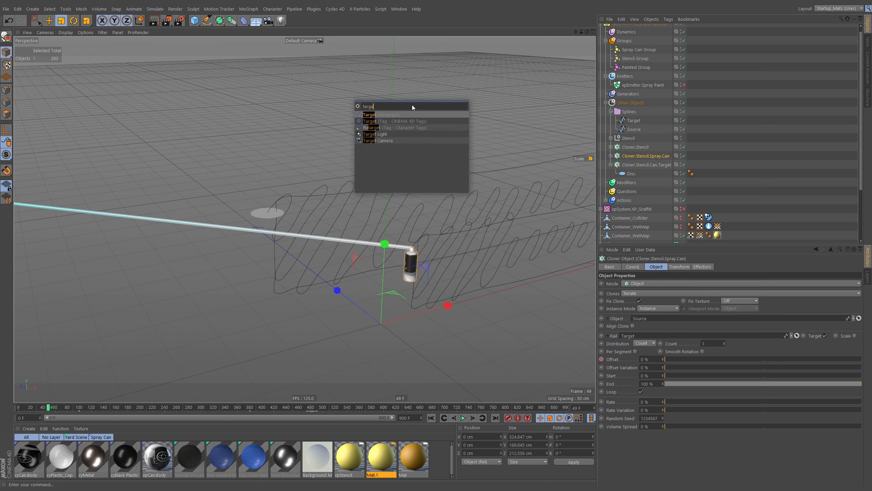
{"action": "type", "text": "t"}
{"action": "left_click", "coordinate": [369, 116]}
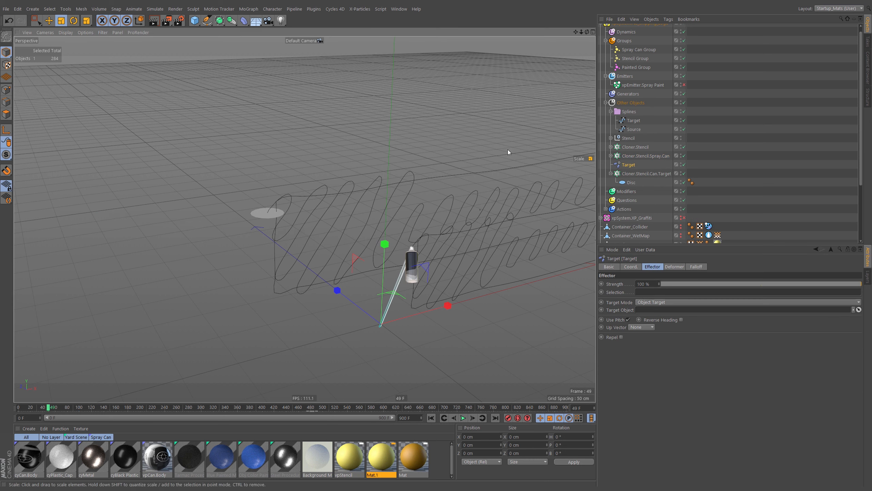
Step: Try moving the Target effector across the ground plane and undo the move
{"action": "key", "text": "e"}
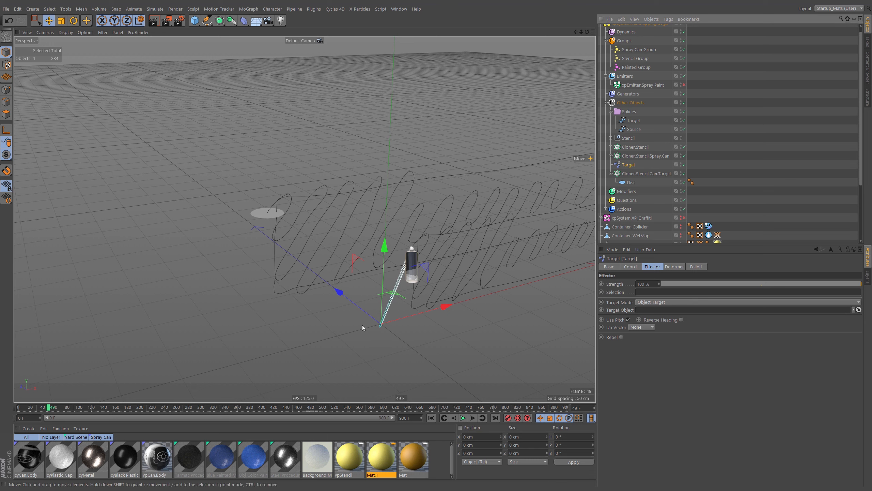
{"action": "mouse_move", "coordinate": [390, 309]}
{"action": "left_mouse_down"}
{"action": "mouse_move", "coordinate": [250, 311]}
{"action": "mouse_move", "coordinate": [342, 374]}
{"action": "mouse_move", "coordinate": [493, 239]}
{"action": "mouse_move", "coordinate": [227, 239]}
{"action": "mouse_move", "coordinate": [521, 235]}
{"action": "mouse_move", "coordinate": [301, 248]}
{"action": "mouse_move", "coordinate": [379, 358]}
{"action": "mouse_move", "coordinate": [452, 326]}
{"action": "left_mouse_up"}
{"action": "key", "text": "ctrl+z"}
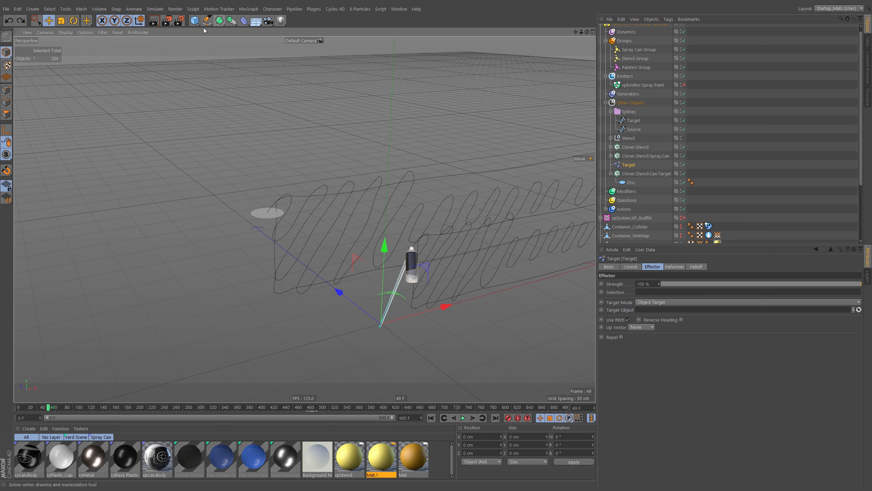
Step: Create a null object and name it Spray Can Target
{"action": "left_click", "coordinate": [195, 20]}
{"action": "left_click", "coordinate": [219, 31]}
{"action": "double_click", "coordinate": [628, 173]}
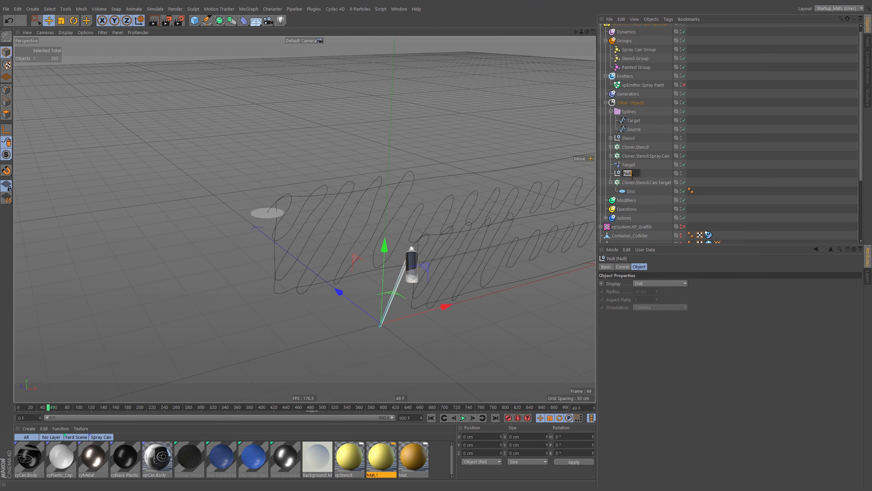
{"action": "type", "text": "Can Target"}
{"action": "key", "text": "Return"}
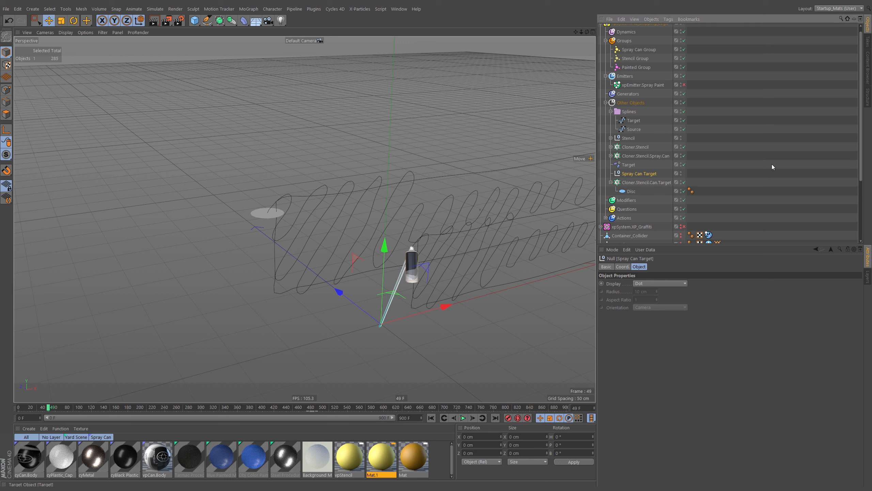
Step: Assign Spray Can Target as the Target effector's target object and move the null to about X -101 cm, beside the disc
{"action": "left_click", "coordinate": [631, 167]}
{"action": "left_click_drag", "start_coordinate": [633, 174], "coordinate": [647, 311]}
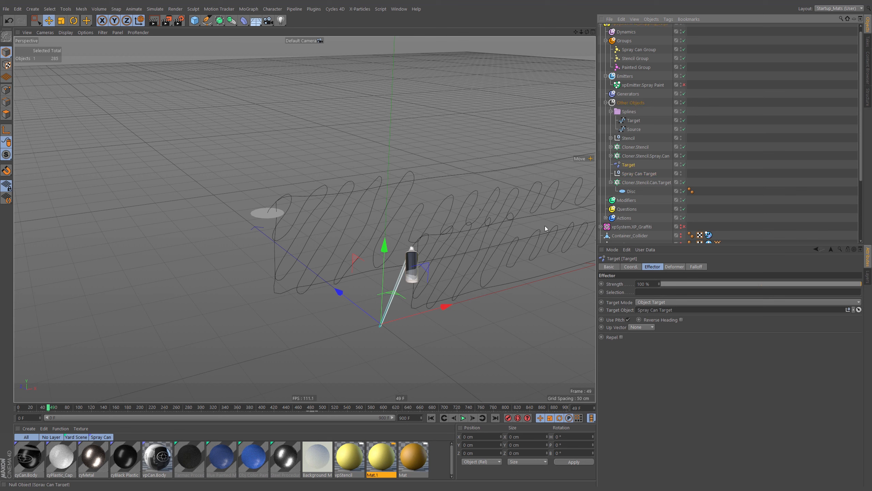
{"action": "left_click", "coordinate": [631, 174]}
{"action": "mouse_move", "coordinate": [493, 314]}
{"action": "left_mouse_down"}
{"action": "mouse_move", "coordinate": [316, 232]}
{"action": "mouse_move", "coordinate": [572, 231]}
{"action": "mouse_move", "coordinate": [284, 190]}
{"action": "mouse_move", "coordinate": [409, 239]}
{"action": "mouse_move", "coordinate": [361, 212]}
{"action": "mouse_move", "coordinate": [588, 243]}
{"action": "mouse_move", "coordinate": [382, 158]}
{"action": "mouse_move", "coordinate": [360, 248]}
{"action": "mouse_move", "coordinate": [420, 275]}
{"action": "mouse_move", "coordinate": [308, 207]}
{"action": "mouse_move", "coordinate": [477, 144]}
{"action": "mouse_move", "coordinate": [323, 149]}
{"action": "mouse_move", "coordinate": [329, 165]}
{"action": "mouse_move", "coordinate": [316, 187]}
{"action": "left_mouse_up"}
Step: Examine Cloner.Stencil.Can.Target with its Disc child hidden and shown again in the viewport
{"action": "left_click", "coordinate": [634, 183]}
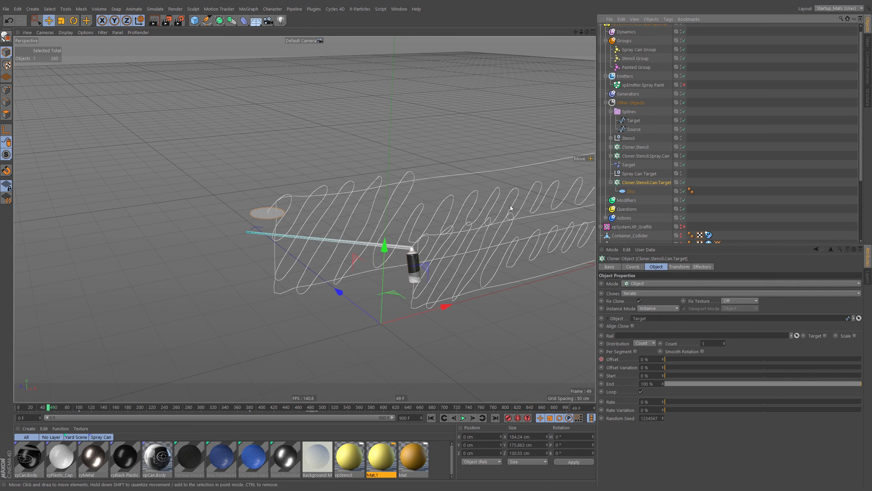
{"action": "left_click", "coordinate": [630, 191]}
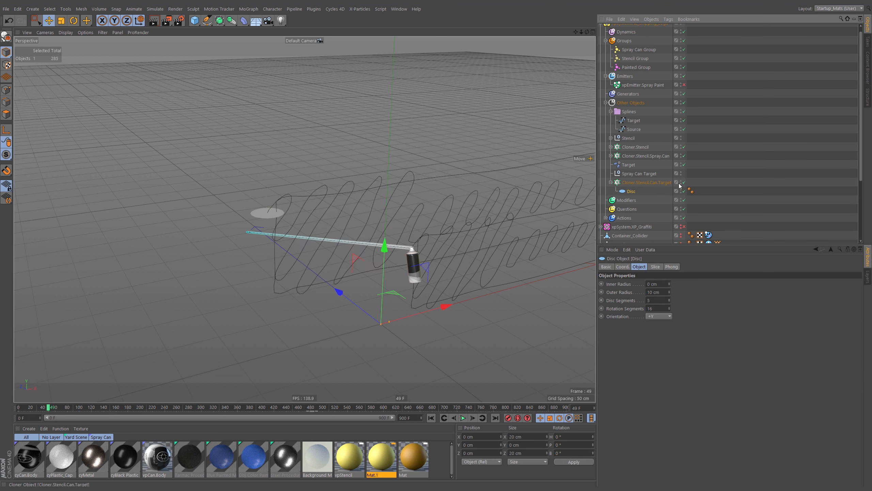
{"action": "left_click", "coordinate": [657, 182]}
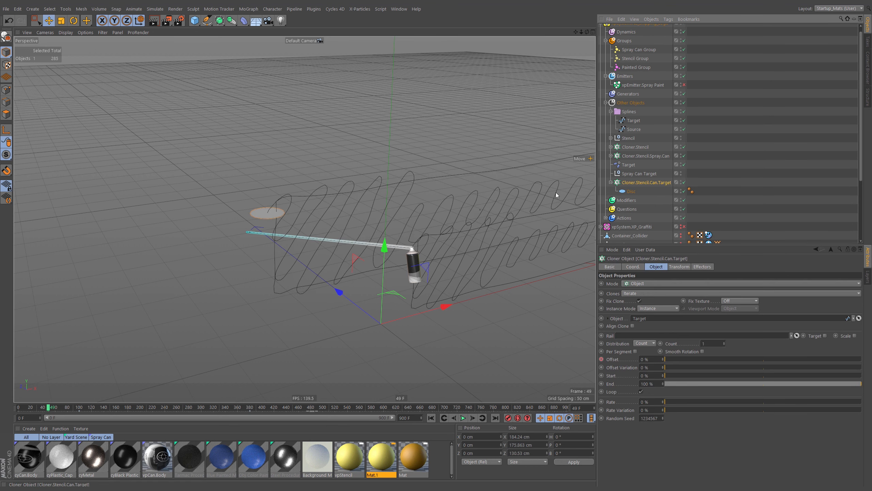
{"action": "left_click", "coordinate": [681, 192]}
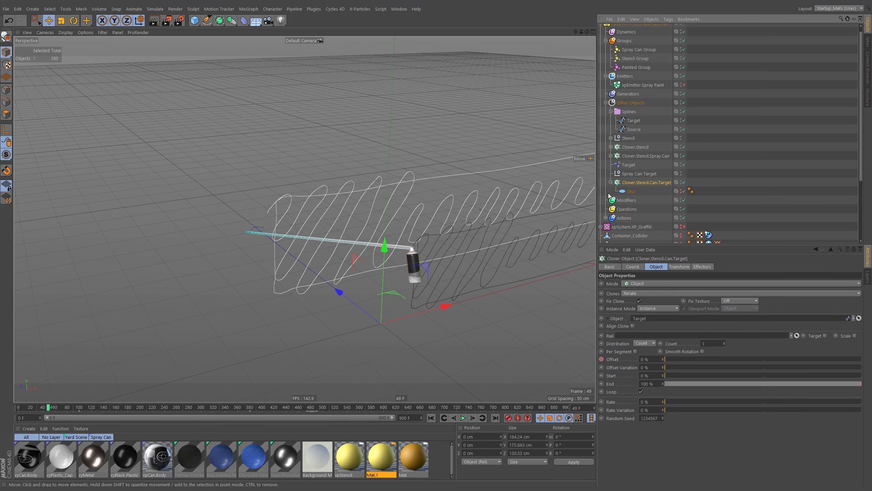
{"action": "left_click", "coordinate": [630, 191]}
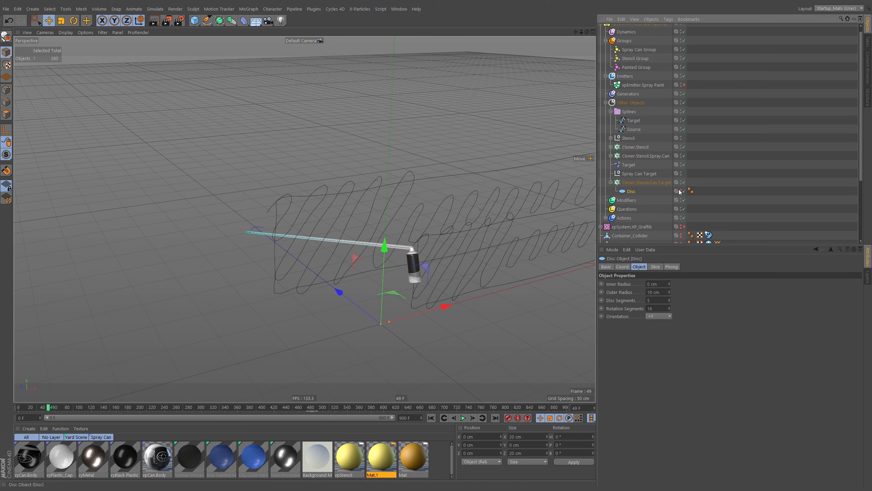
{"action": "left_click", "coordinate": [680, 190]}
{"action": "left_click", "coordinate": [639, 182]}
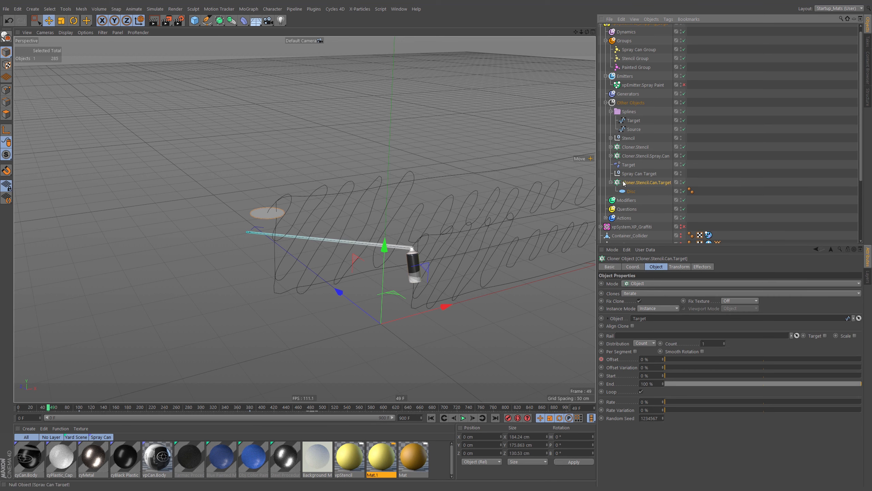
Step: Add an XPresso tag to Spray Can Target and arrange its editor window compactly, with the System Operators list collapsed
{"action": "left_click", "coordinate": [621, 173]}
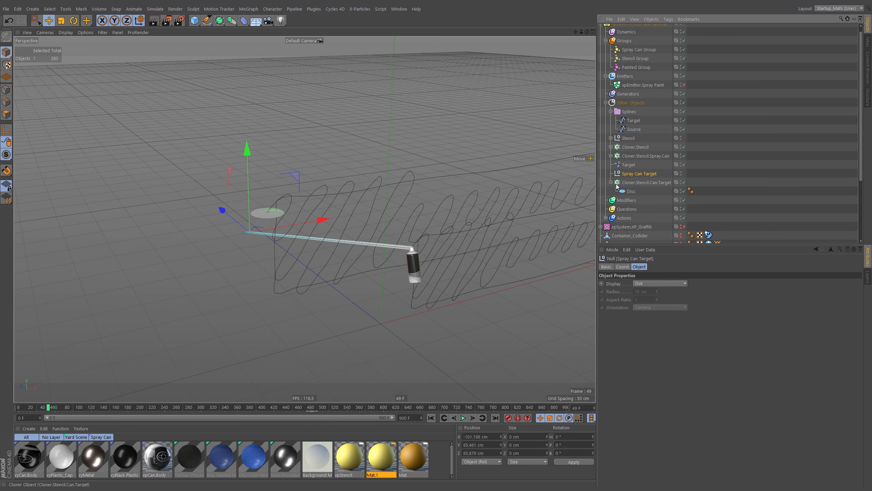
{"action": "right_click", "coordinate": [641, 175]}
{"action": "mouse_move", "coordinate": [680, 149]}
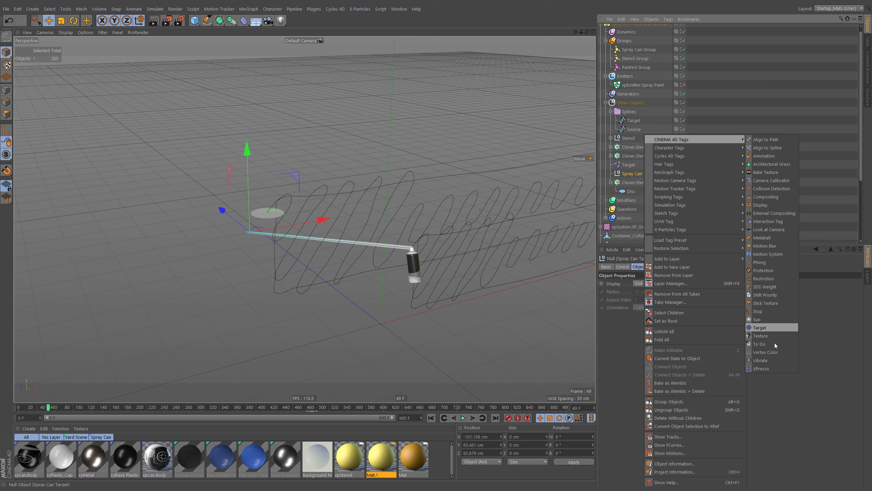
{"action": "left_click", "coordinate": [763, 369]}
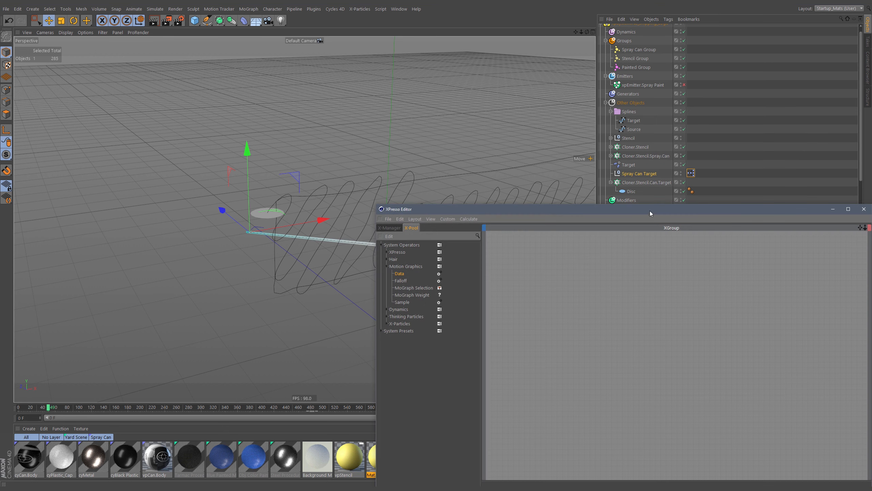
{"action": "left_click_drag", "start_coordinate": [377, 204], "coordinate": [529, 335]}
{"action": "mouse_move", "coordinate": [617, 341]}
{"action": "left_mouse_down"}
{"action": "mouse_move", "coordinate": [557, 300]}
{"action": "mouse_move", "coordinate": [542, 254]}
{"action": "left_mouse_up"}
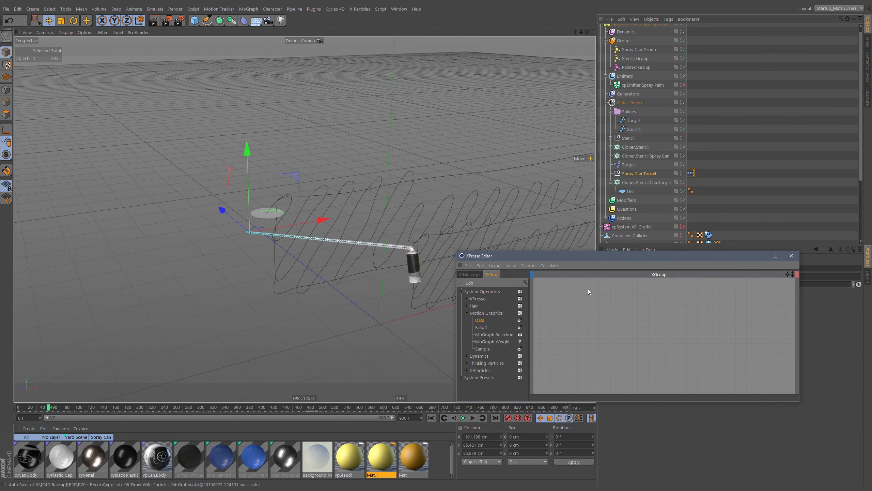
{"action": "left_click", "coordinate": [467, 312]}
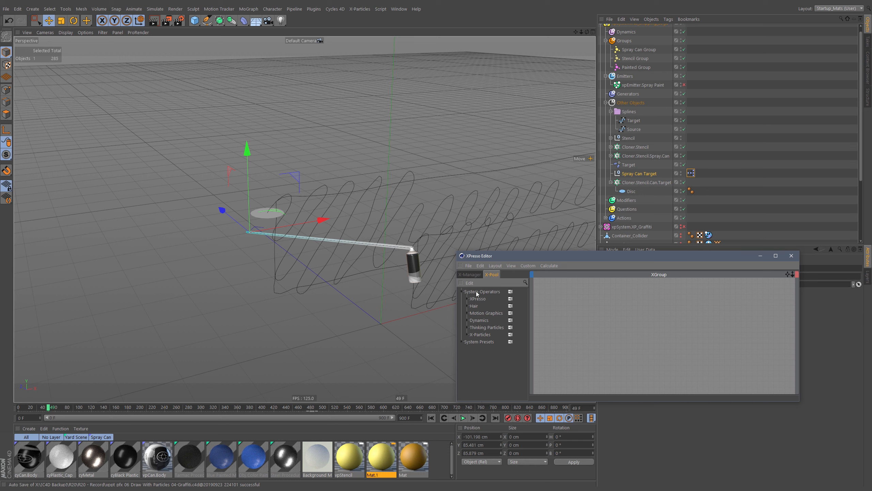
{"action": "left_click", "coordinate": [463, 292]}
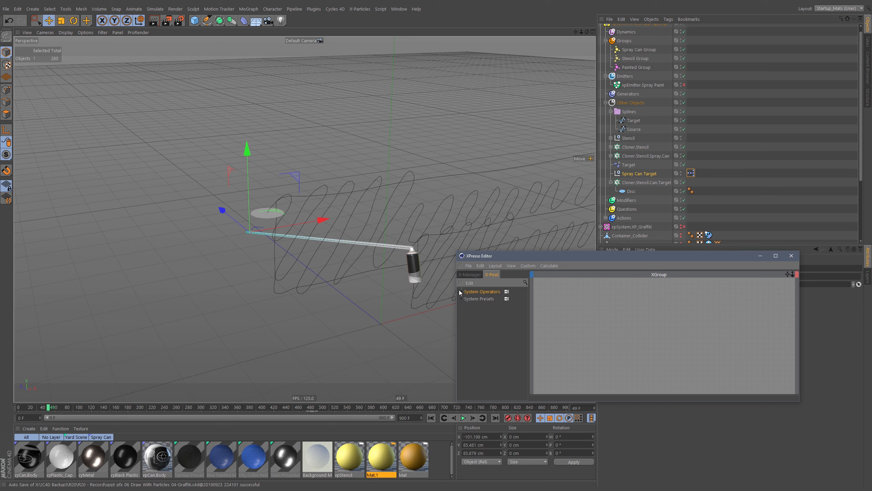
{"action": "mouse_move", "coordinate": [541, 258]}
{"action": "left_mouse_down"}
{"action": "mouse_move", "coordinate": [522, 270]}
{"action": "mouse_move", "coordinate": [547, 270]}
{"action": "left_mouse_up"}
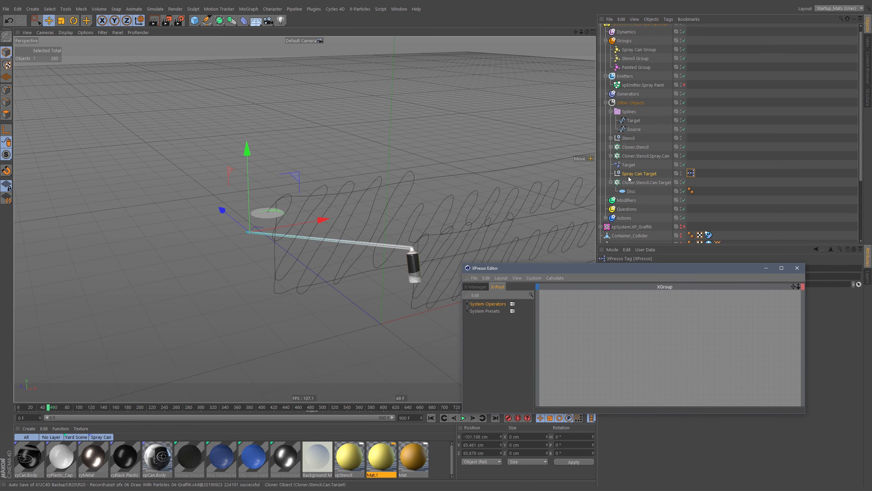
Step: Add Spray Can Target and Cloner.Stencil.Can.Target as nodes in the XPresso graph and optimize the cloner node's size
{"action": "left_click_drag", "start_coordinate": [638, 176], "coordinate": [644, 253]}
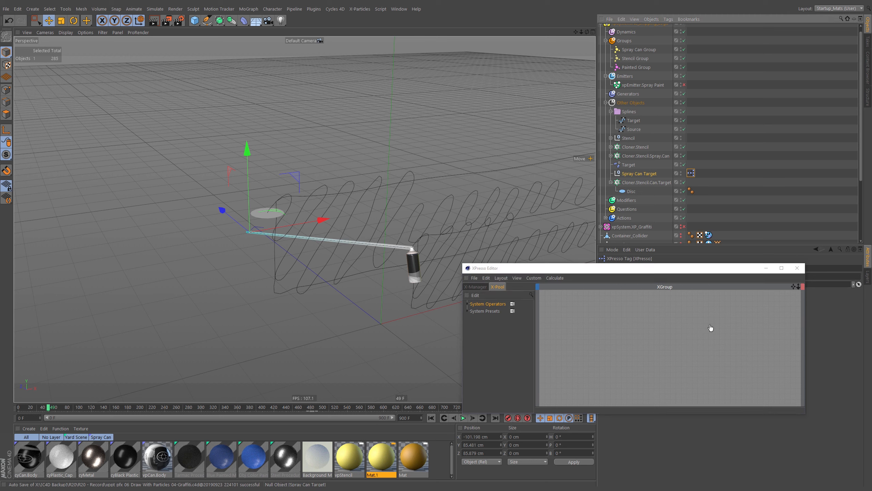
{"action": "left_click_drag", "start_coordinate": [710, 328], "coordinate": [709, 327]}
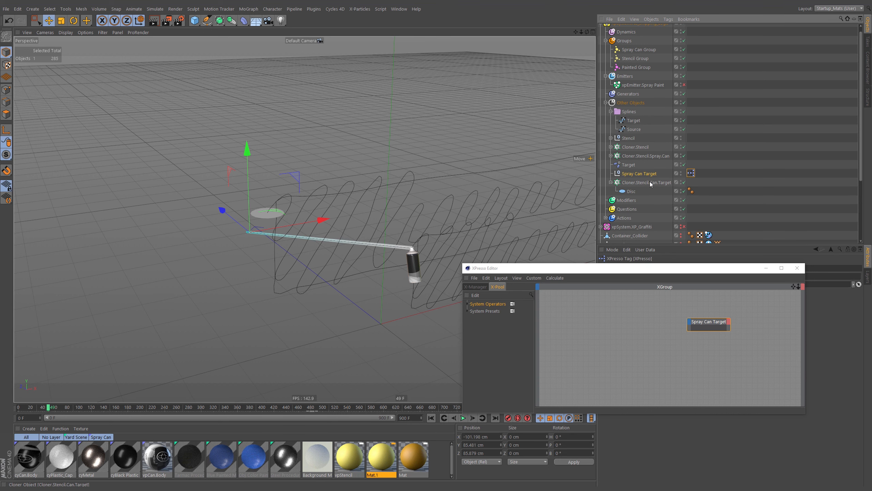
{"action": "left_click_drag", "start_coordinate": [650, 181], "coordinate": [574, 261]}
{"action": "left_click_drag", "start_coordinate": [566, 324], "coordinate": [567, 321]}
{"action": "right_click", "coordinate": [567, 321]}
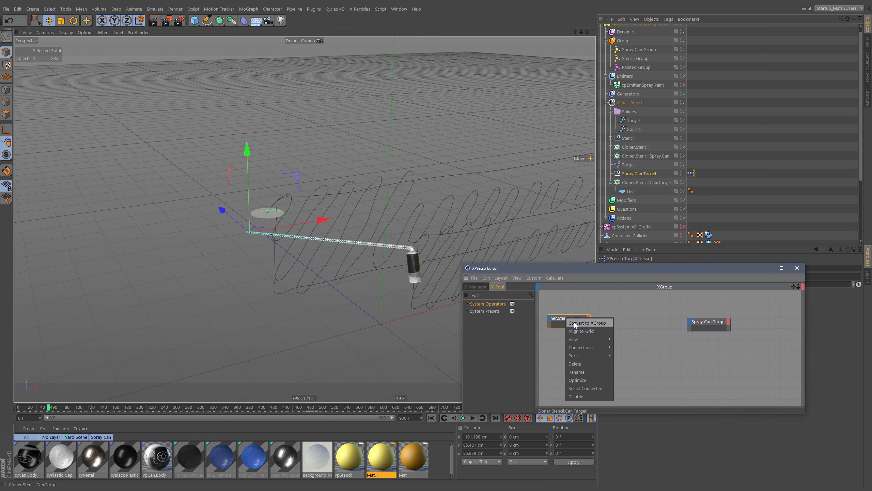
{"action": "left_click", "coordinate": [584, 379]}
{"action": "left_click_drag", "start_coordinate": [584, 319], "coordinate": [583, 322]}
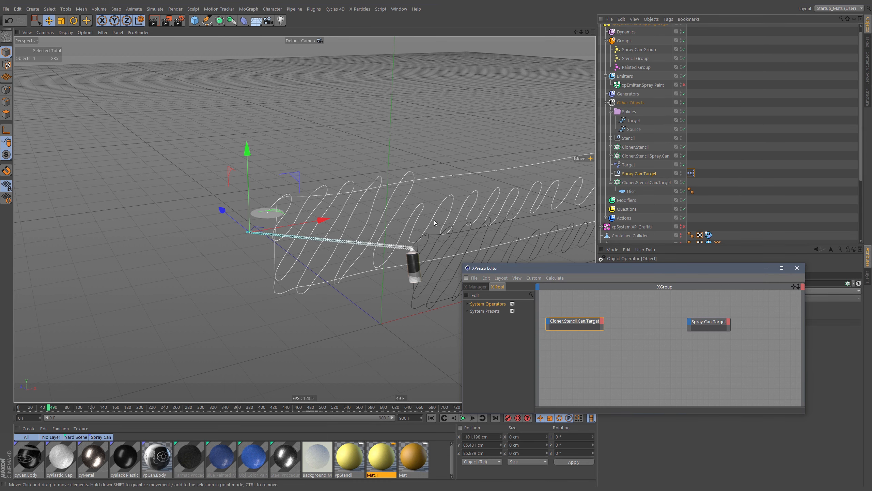
Step: Move the null to about X -86, Y 160, Z 107 cm, and add a Motion Graphics Data node between the two XPresso nodes
{"action": "mouse_move", "coordinate": [303, 290]}
{"action": "left_mouse_down"}
{"action": "mouse_move", "coordinate": [368, 238]}
{"action": "mouse_move", "coordinate": [310, 340]}
{"action": "mouse_move", "coordinate": [307, 236]}
{"action": "mouse_move", "coordinate": [319, 223]}
{"action": "mouse_move", "coordinate": [302, 243]}
{"action": "mouse_move", "coordinate": [336, 241]}
{"action": "mouse_move", "coordinate": [267, 216]}
{"action": "left_mouse_up"}
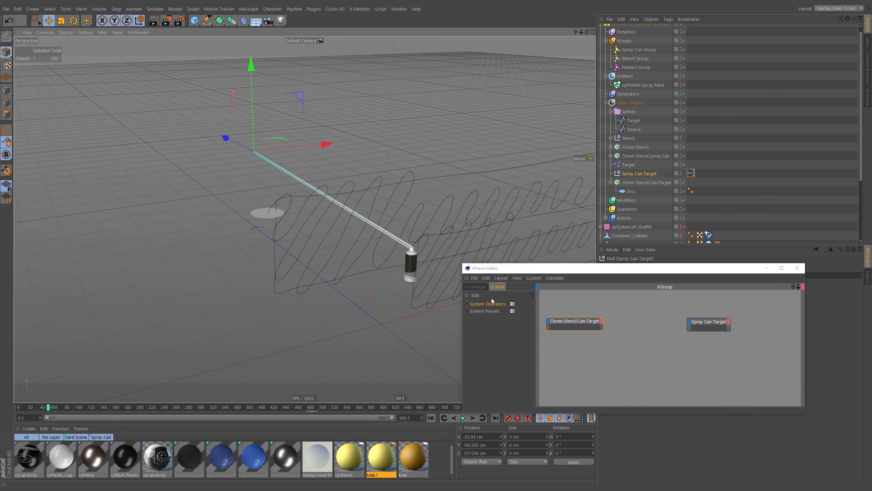
{"action": "left_click", "coordinate": [468, 304]}
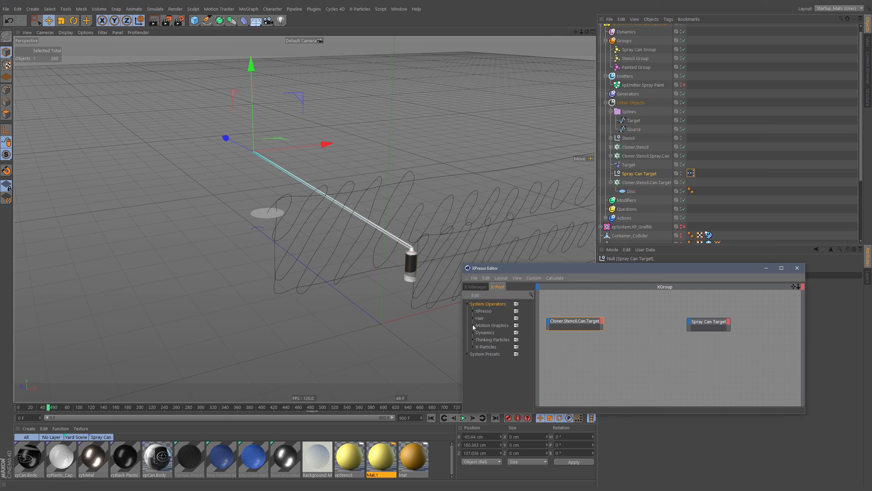
{"action": "left_click", "coordinate": [473, 325]}
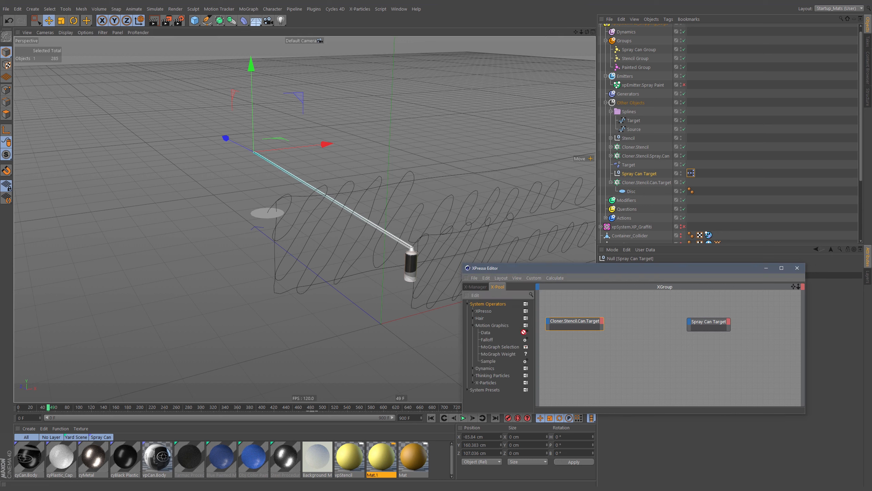
{"action": "left_click_drag", "start_coordinate": [636, 324], "coordinate": [645, 318]}
{"action": "left_click", "coordinate": [602, 321]}
{"action": "left_click", "coordinate": [641, 318]}
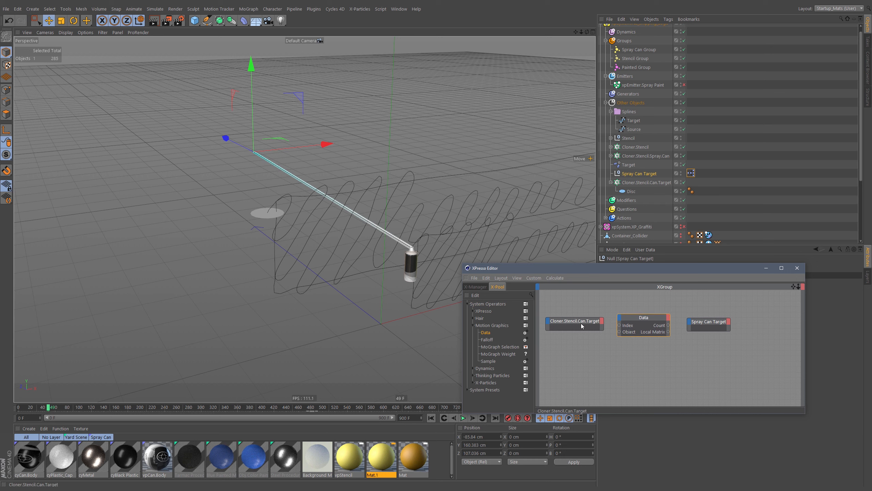
Step: Give the Cloner.Stencil.Can.Target node an Object output and connect it to the Data node's Object input
{"action": "left_click", "coordinate": [603, 320]}
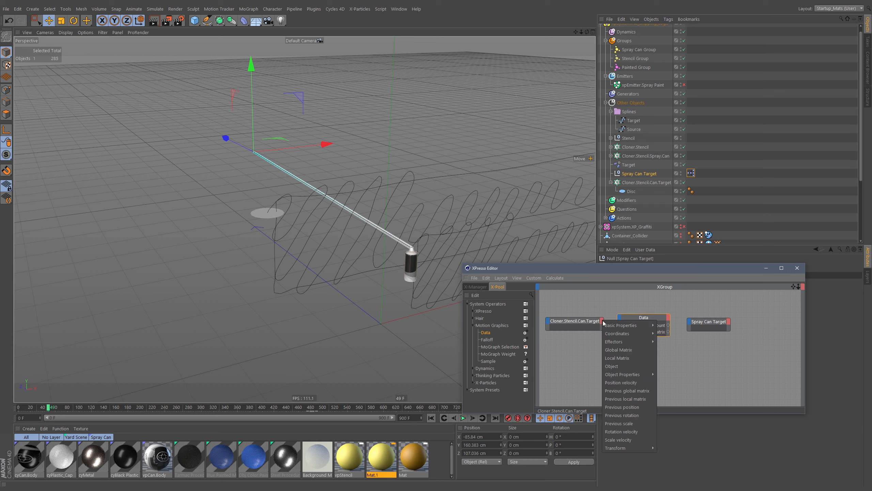
{"action": "left_click", "coordinate": [618, 367]}
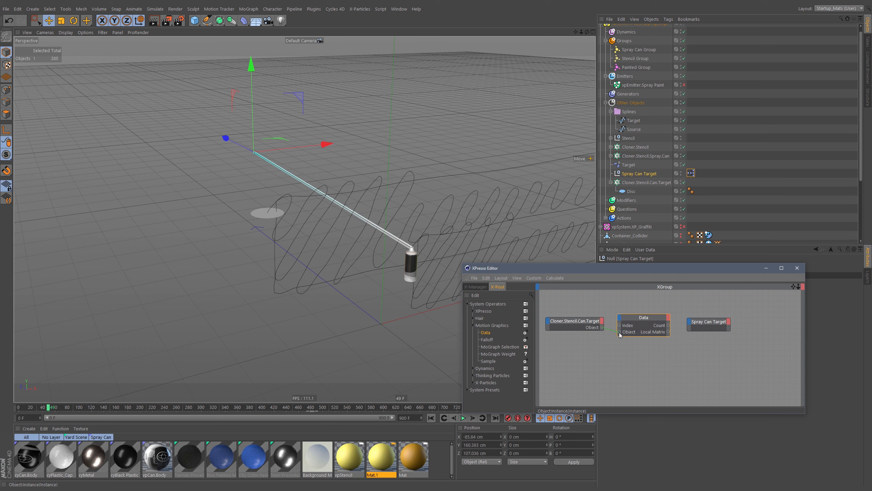
{"action": "left_click_drag", "start_coordinate": [619, 332], "coordinate": [619, 332]}
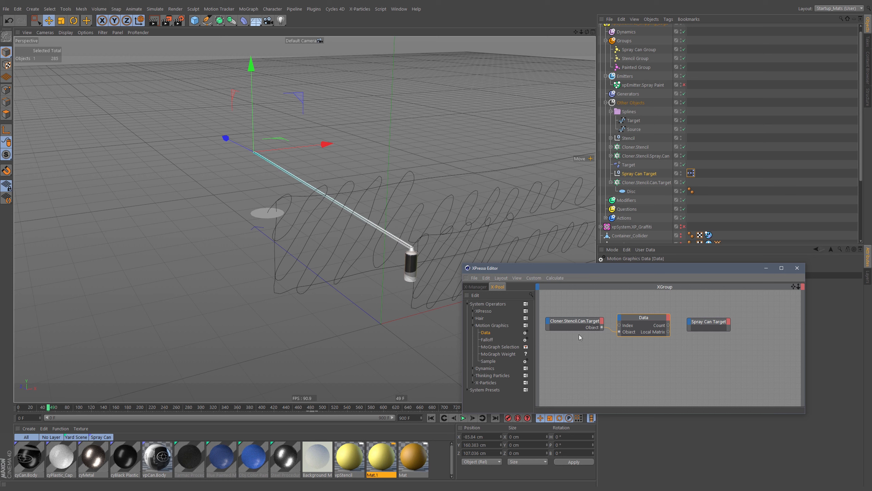
Step: Add a Global Matrix output to the Data node and connect it to a Global Matrix input on Spray Can Target
{"action": "left_click", "coordinate": [669, 317]}
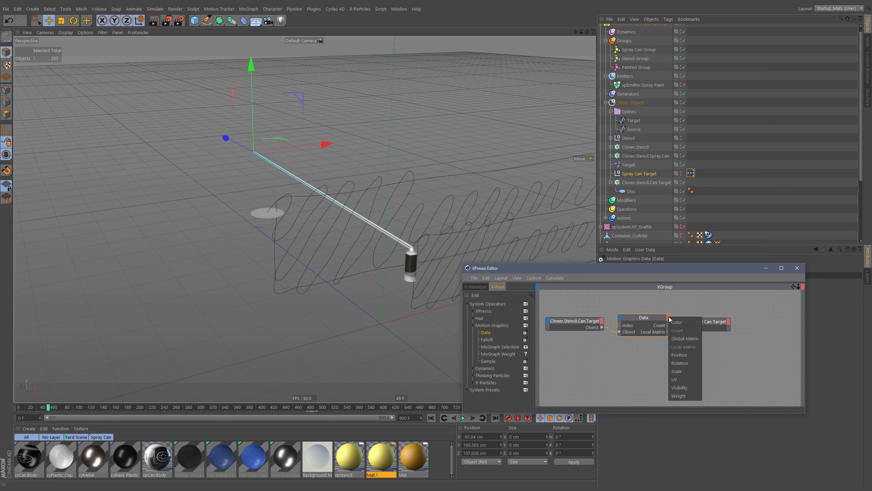
{"action": "right_click", "coordinate": [657, 331]}
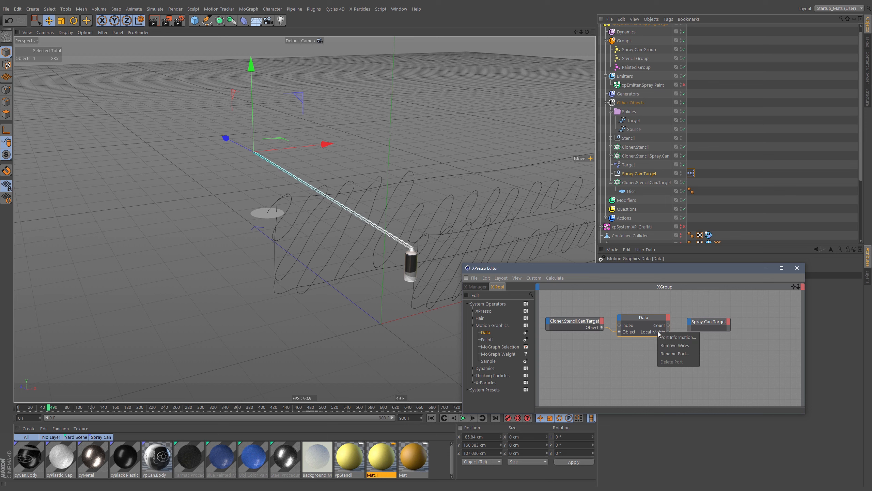
{"action": "left_click", "coordinate": [669, 316]}
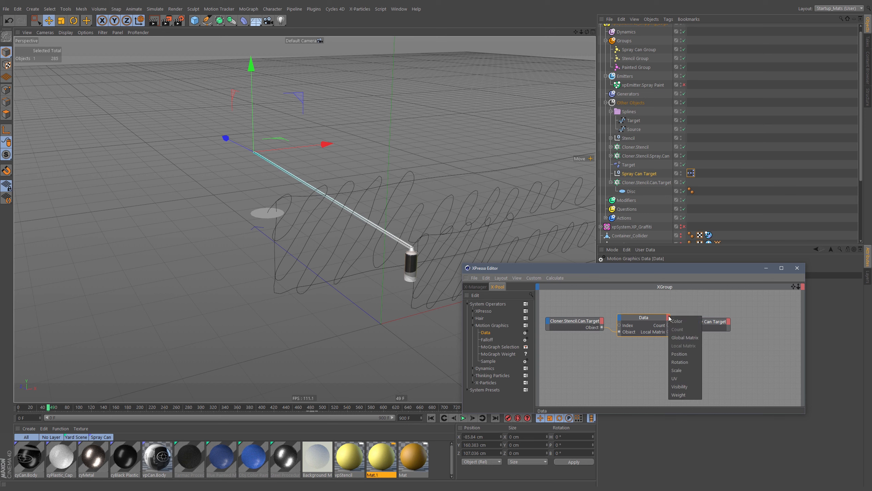
{"action": "left_click", "coordinate": [686, 337]}
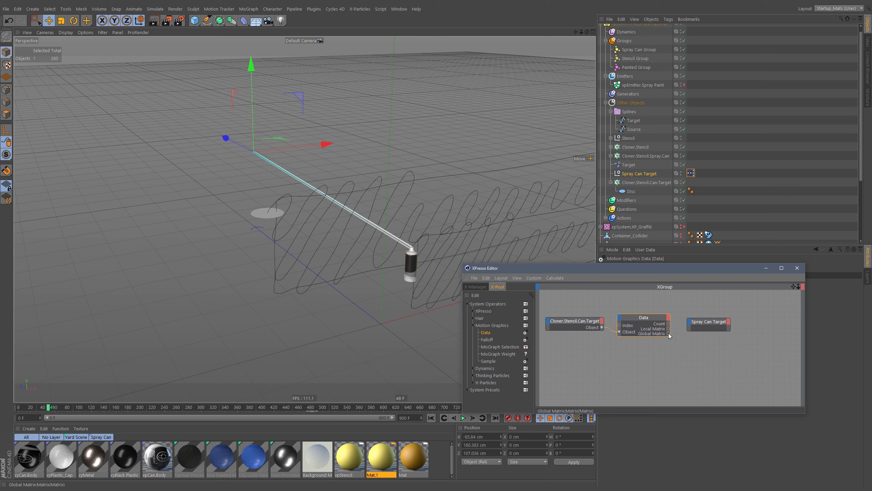
{"action": "left_click_drag", "start_coordinate": [669, 334], "coordinate": [692, 324]}
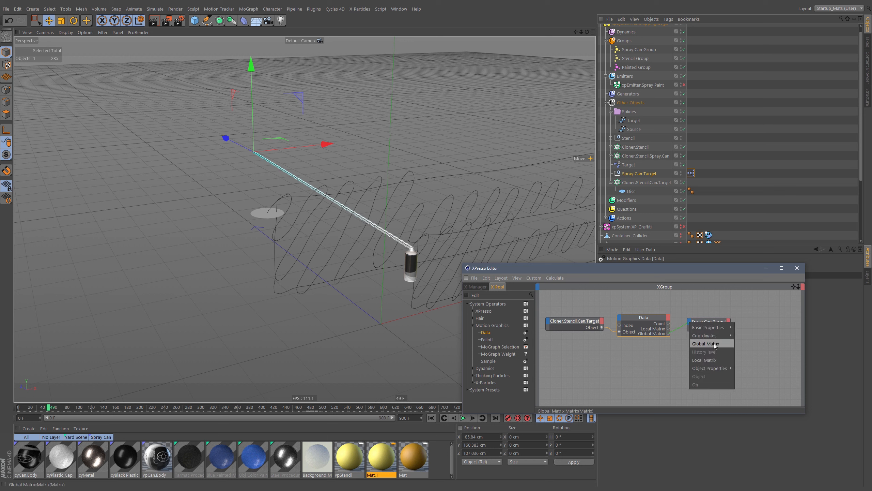
{"action": "left_click", "coordinate": [714, 344]}
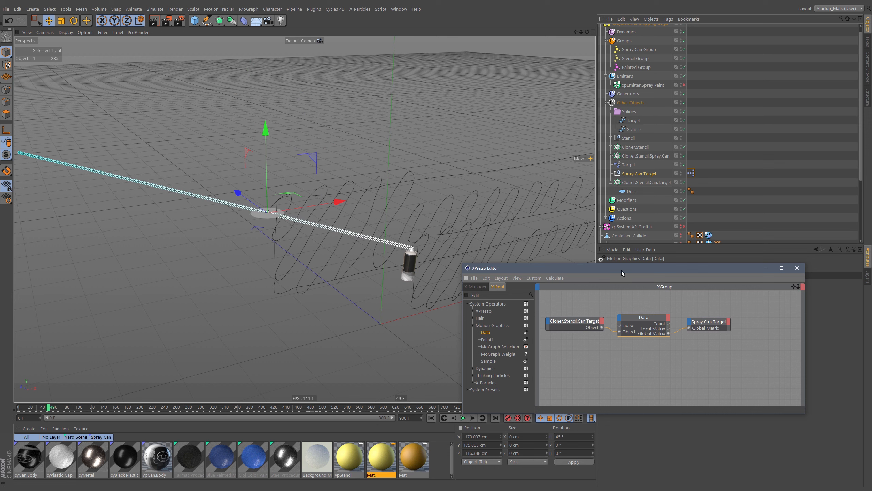
Step: Close the XPresso editor and scrub the timeline to frame 203 to check how the null follows the disc
{"action": "left_click", "coordinate": [796, 268]}
{"action": "left_click", "coordinate": [63, 407]}
{"action": "left_click_drag", "start_coordinate": [63, 407], "coordinate": [142, 408]}
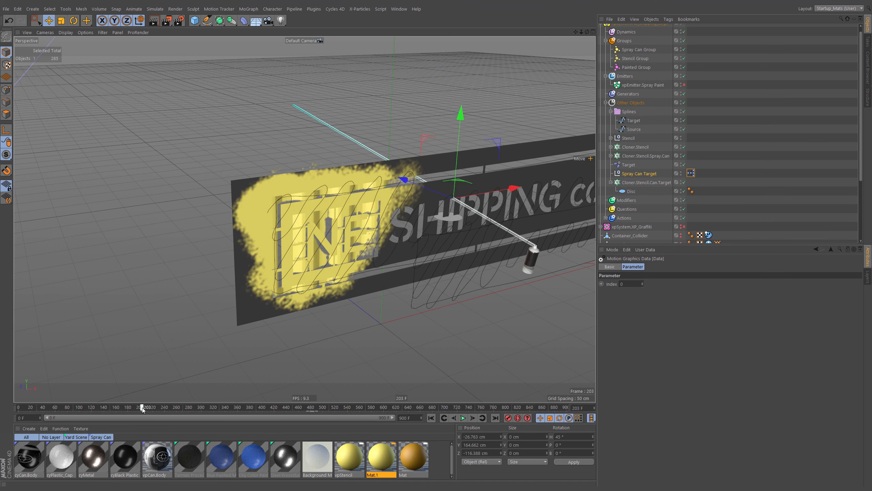
Step: Set the XPresso tag's priority to Generators with a value of 499
{"action": "left_click", "coordinate": [692, 173]}
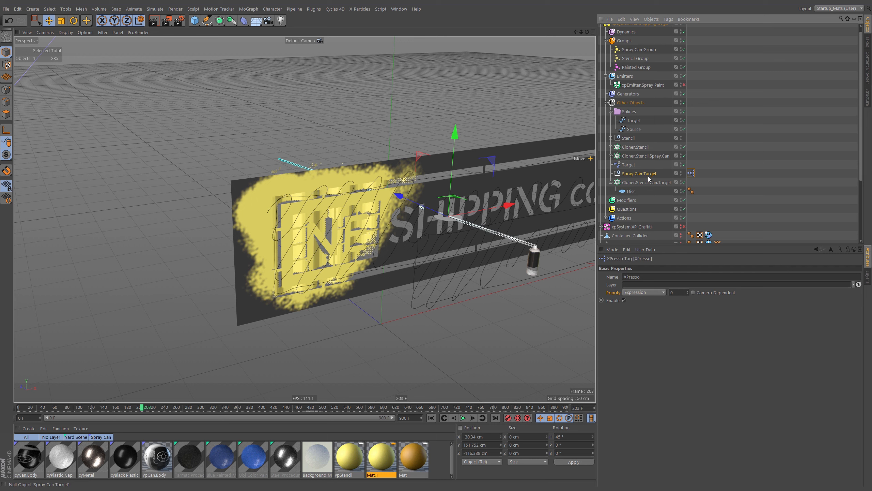
{"action": "left_click", "coordinate": [637, 292]}
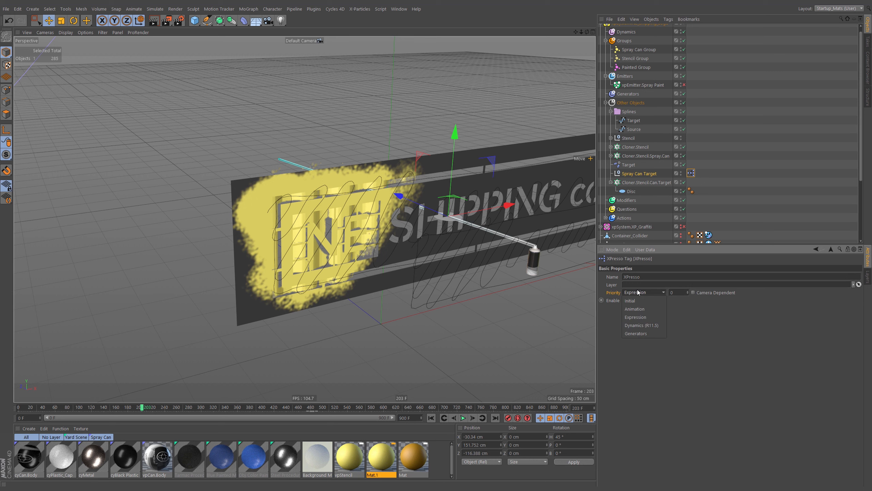
{"action": "left_click", "coordinate": [637, 333]}
{"action": "left_click_drag", "start_coordinate": [688, 292], "coordinate": [698, 254]}
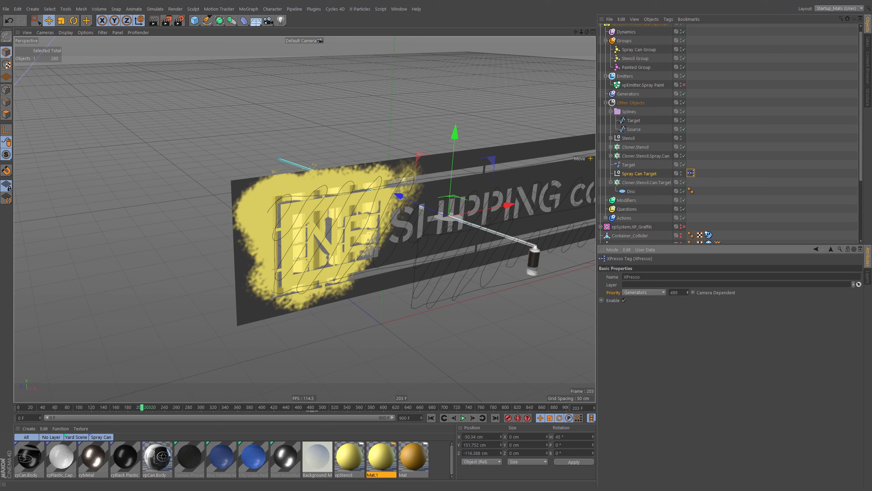
Step: Select Spray Can Target, scrub between frames 159 and 204, and play the animation briefly to check the can's aim
{"action": "left_click", "coordinate": [670, 173]}
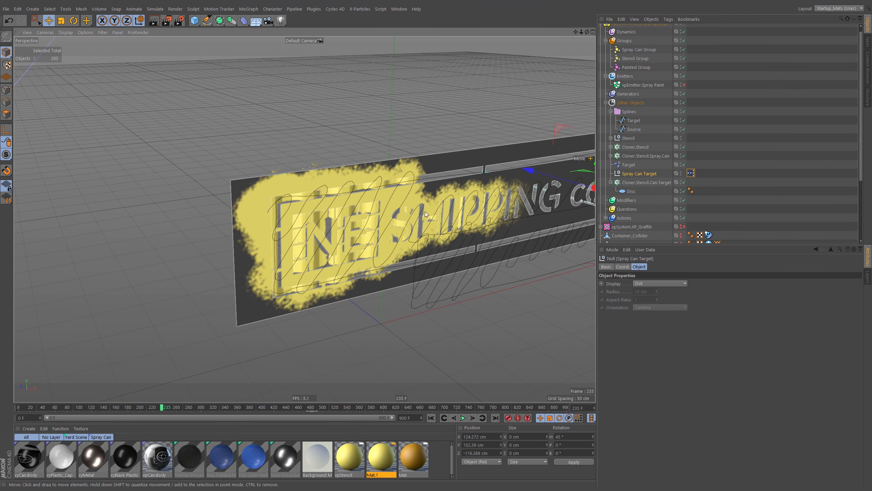
{"action": "mouse_move", "coordinate": [162, 407]}
{"action": "left_mouse_down"}
{"action": "mouse_move", "coordinate": [48, 407]}
{"action": "mouse_move", "coordinate": [115, 406]}
{"action": "left_mouse_up"}
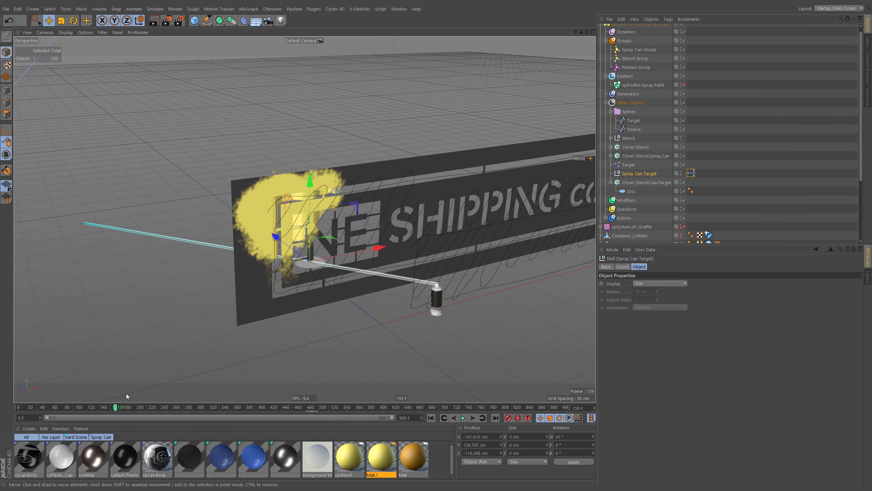
{"action": "left_click", "coordinate": [142, 409]}
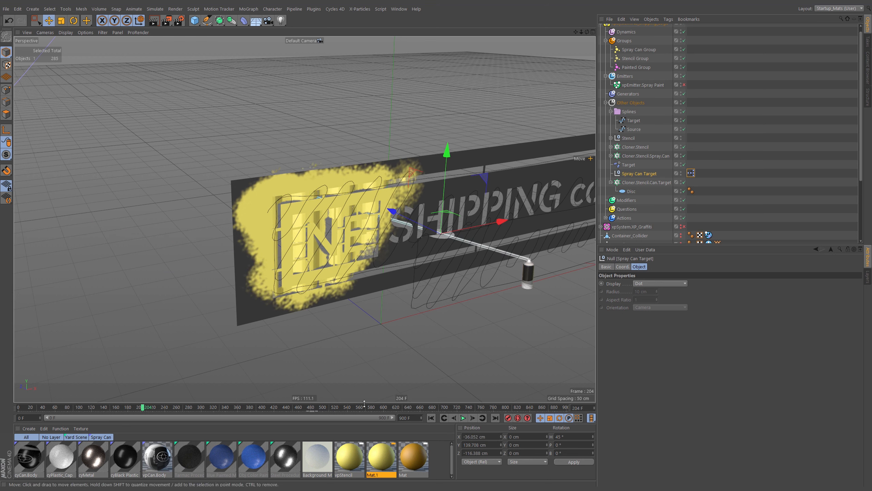
{"action": "left_click", "coordinate": [463, 418]}
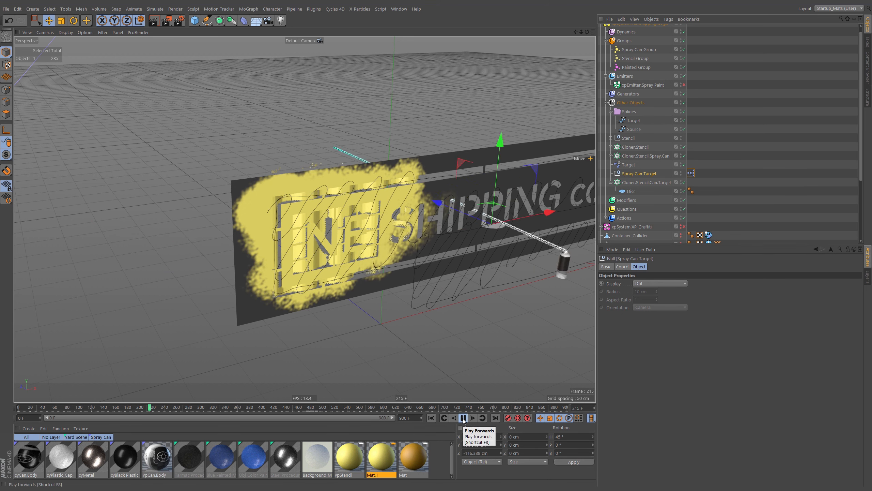
{"action": "left_click", "coordinate": [463, 417]}
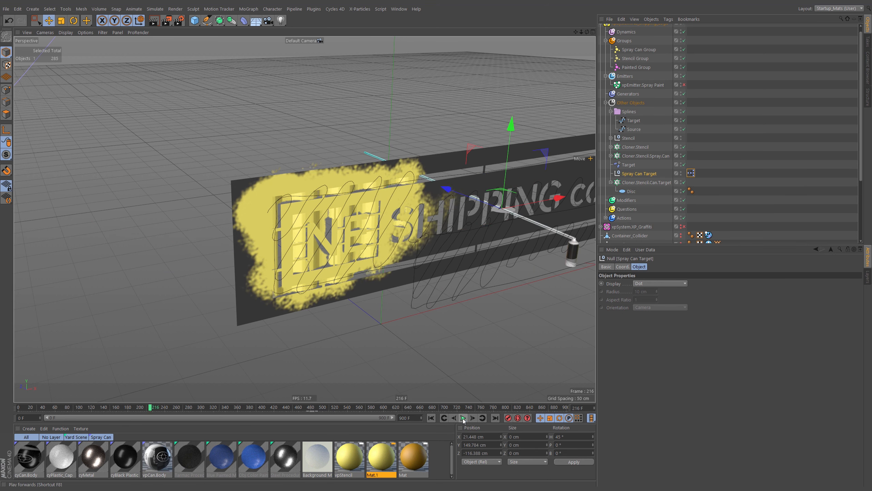
Step: Collapse Cloner.Stencil.Can.Target, expand Cloner.Stencil.Spray.Can, and disable the MoSpline under Spray Can
{"action": "left_click", "coordinate": [611, 183]}
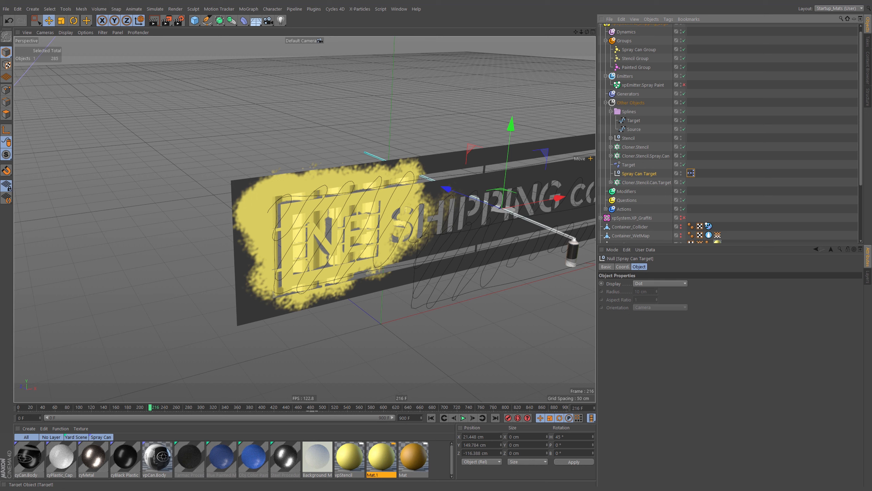
{"action": "left_click", "coordinate": [611, 156]}
{"action": "left_click", "coordinate": [684, 174]}
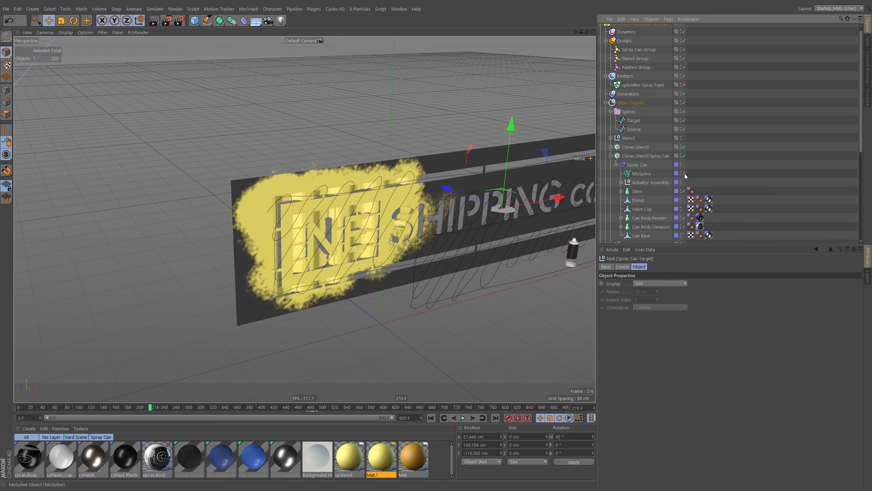
Step: Inspect the spray can up close and scrub the timeline to frame 217 to check its position relative to the target disc
{"action": "mouse_move", "coordinate": [566, 247]}
{"action": "middle_mouse_down", "text": "alt"}
{"action": "mouse_move", "coordinate": [494, 237]}
{"action": "mouse_move", "coordinate": [383, 248]}
{"action": "middle_mouse_up", "text": "alt"}
{"action": "right_click_drag", "start_coordinate": [383, 247], "coordinate": [411, 236], "text": "alt"}
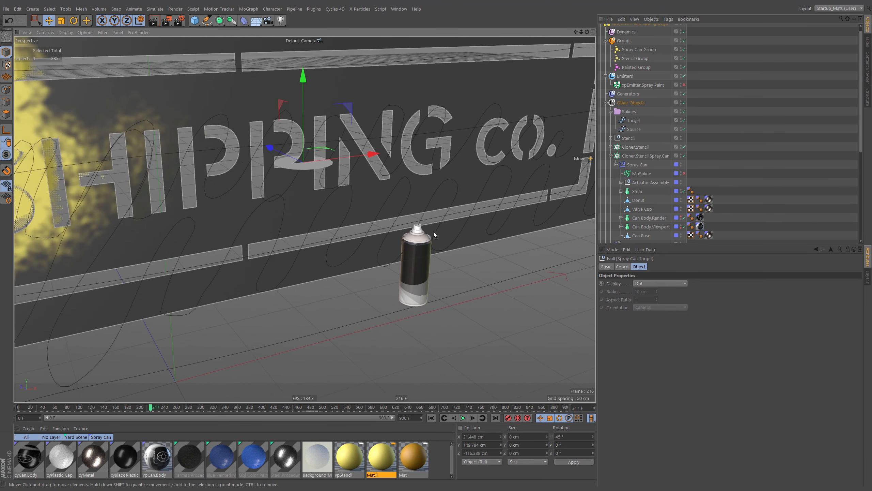
{"action": "right_click_drag", "start_coordinate": [481, 203], "coordinate": [439, 213], "text": "alt"}
{"action": "middle_click_drag", "start_coordinate": [440, 213], "coordinate": [395, 219], "text": "alt"}
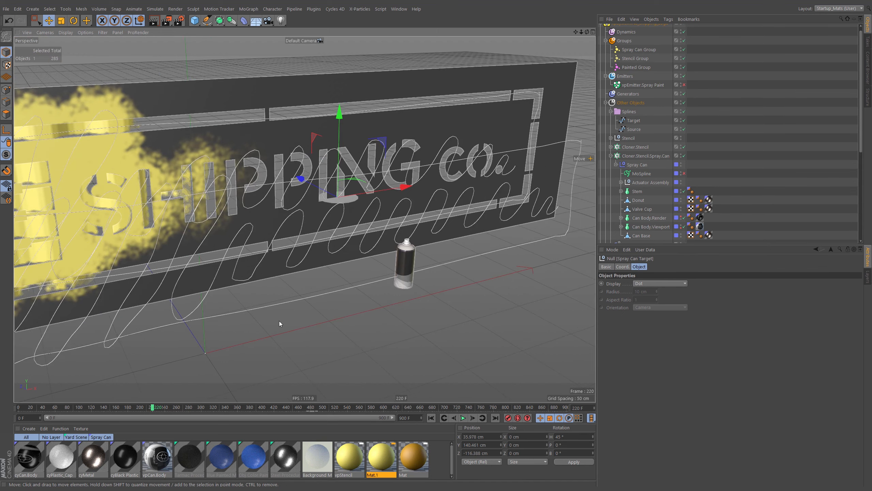
{"action": "mouse_move", "coordinate": [157, 407]}
{"action": "left_mouse_down"}
{"action": "mouse_move", "coordinate": [184, 412]}
{"action": "mouse_move", "coordinate": [150, 411]}
{"action": "left_mouse_up"}
{"action": "middle_click_drag", "start_coordinate": [366, 209], "coordinate": [467, 200], "text": "alt"}
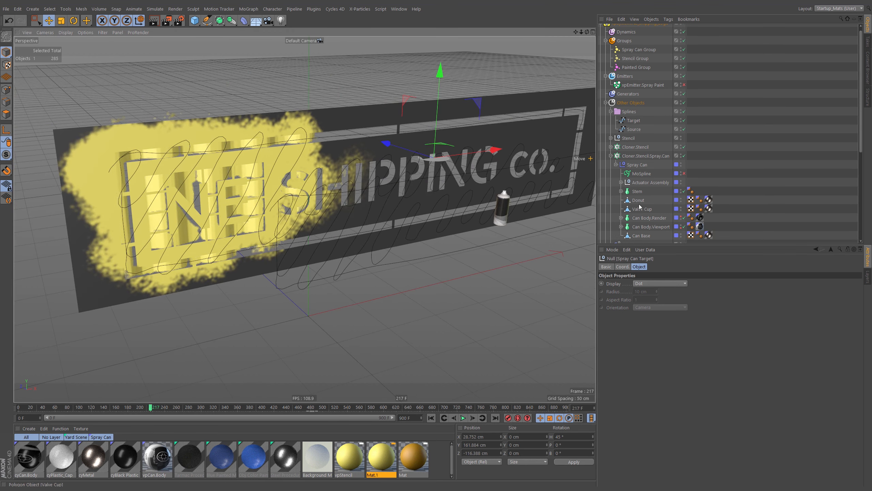
Step: Collapse the Cloner.Stencil.Spray.Can hierarchy and add a Random effector to that cloner
{"action": "left_click", "coordinate": [616, 165]}
{"action": "left_click", "coordinate": [611, 156]}
{"action": "left_click", "coordinate": [626, 165]}
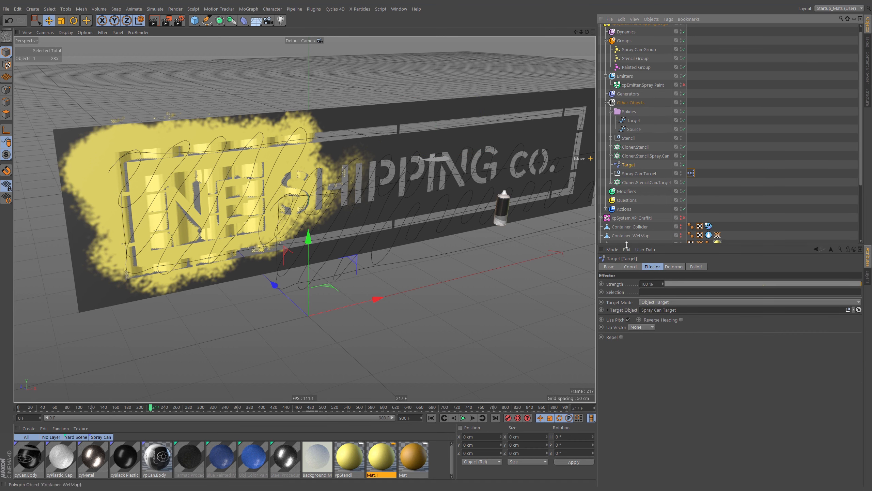
{"action": "left_click", "coordinate": [646, 157]}
{"action": "key", "text": "shift+c"}
{"action": "type", "text": "rand"}
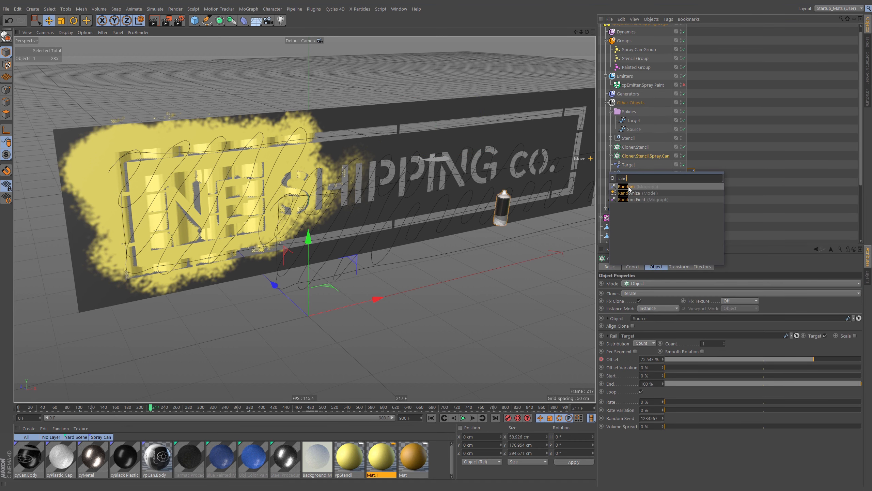
{"action": "left_click", "coordinate": [633, 187]}
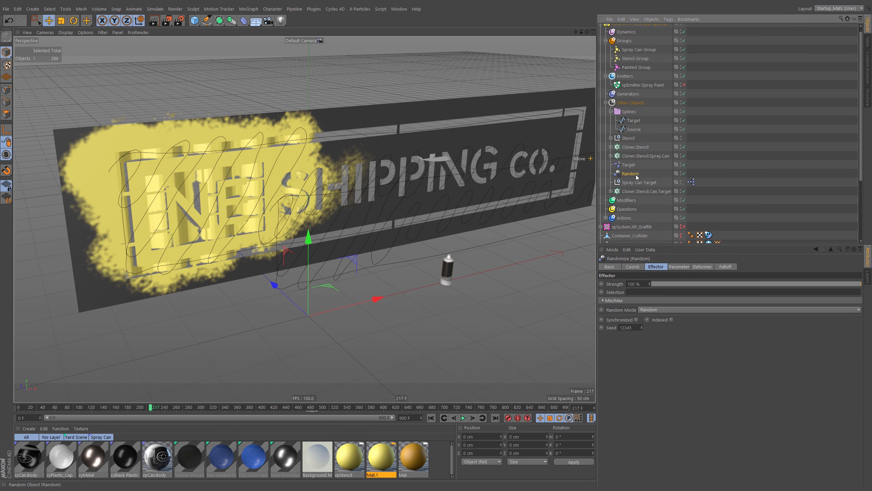
Step: Set the Random effector's mode to Noise and make it affect rotation instead of position
{"action": "left_click", "coordinate": [656, 310]}
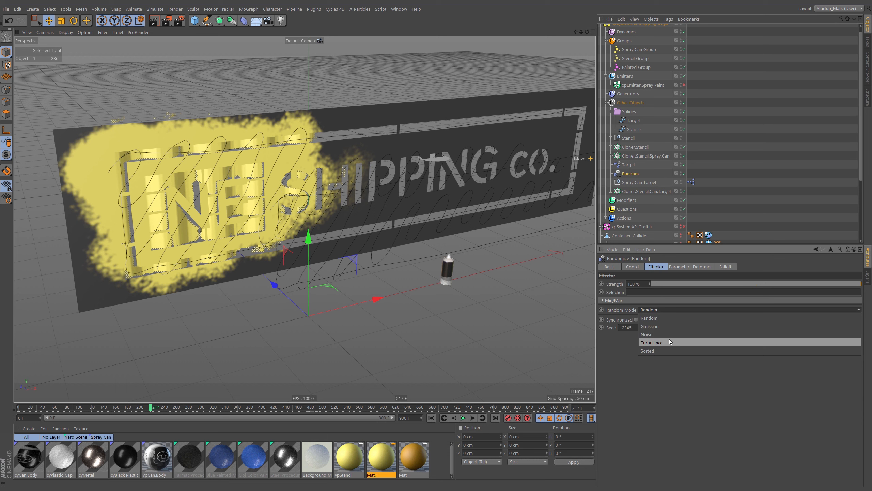
{"action": "left_click", "coordinate": [669, 338]}
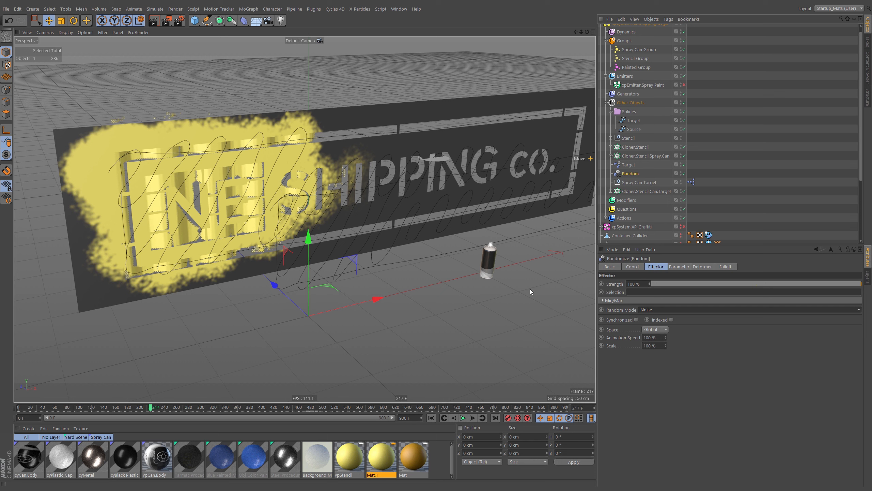
{"action": "left_click", "coordinate": [679, 267]}
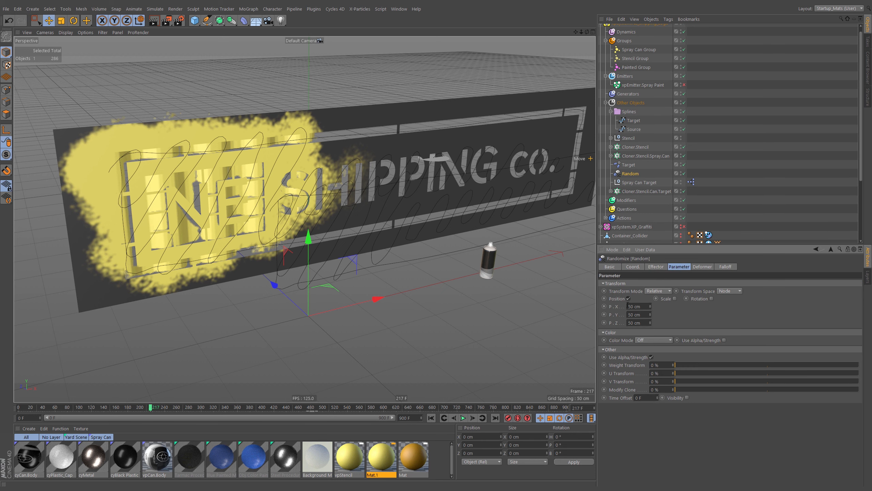
{"action": "left_click", "coordinate": [628, 298]}
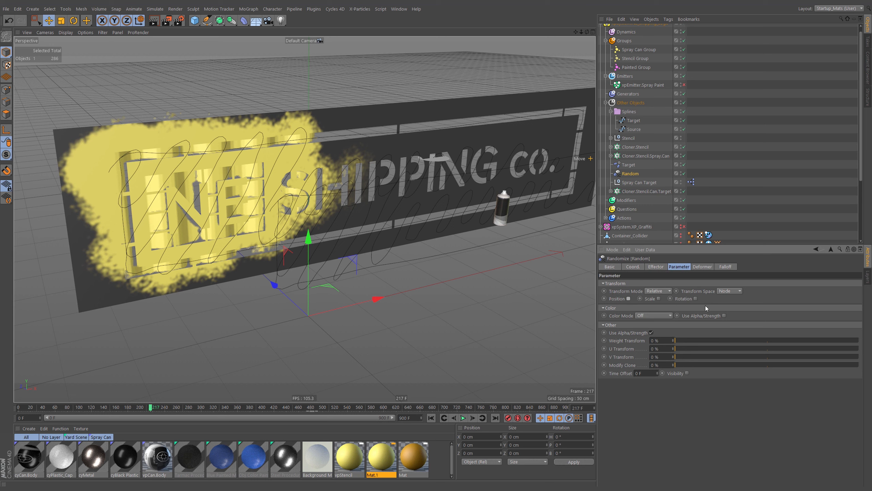
{"action": "left_click", "coordinate": [696, 298]}
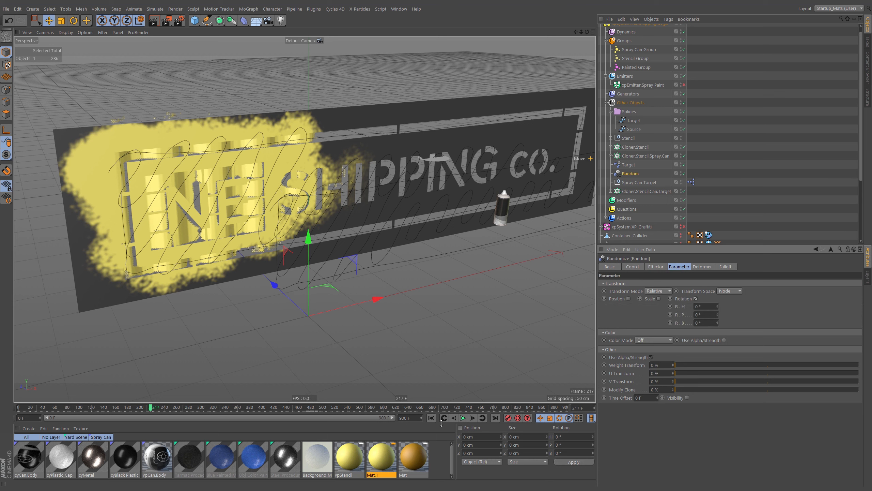
Step: Set the Random effector's H, P and B rotation to 5° each and play the animation briefly to check the can's motion
{"action": "type", "text": "5"}
{"action": "key", "text": "Tab"}
{"action": "type", "text": "5"}
{"action": "left_click", "coordinate": [463, 417]}
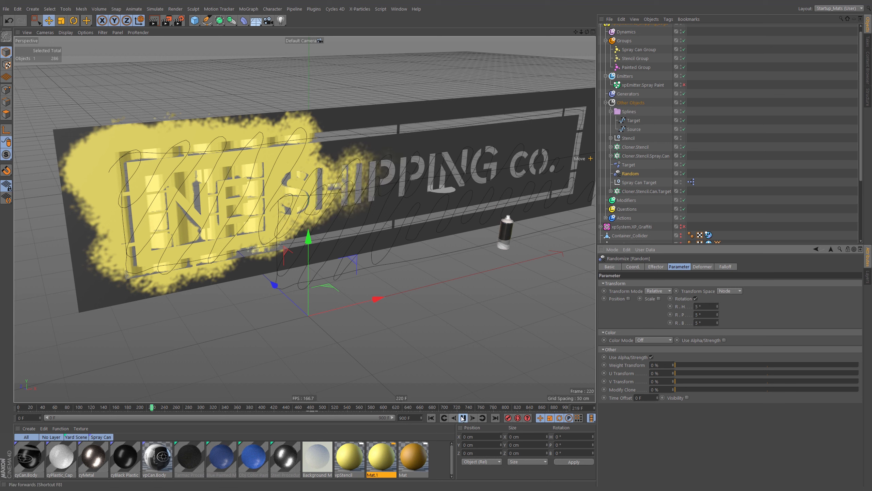
{"action": "left_click", "coordinate": [463, 418]}
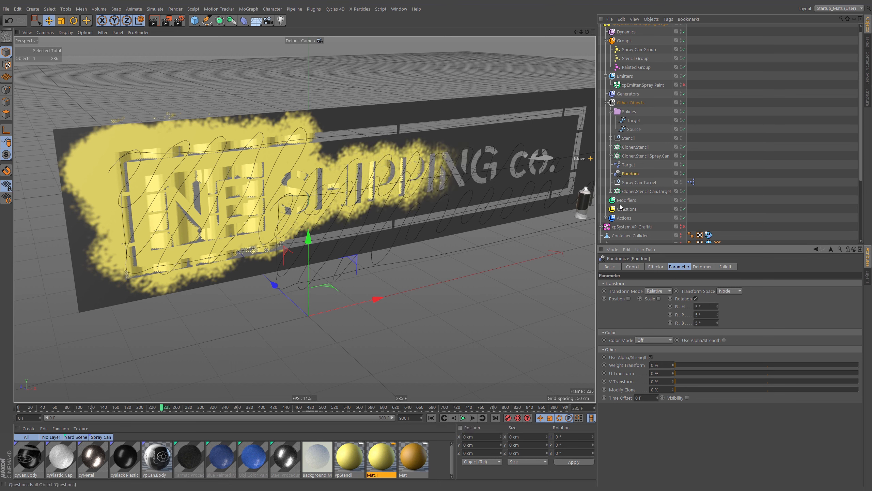
Step: Re-enable the MoSpline under Spray Can, collapse the cloner, and play the animation
{"action": "left_click", "coordinate": [610, 156]}
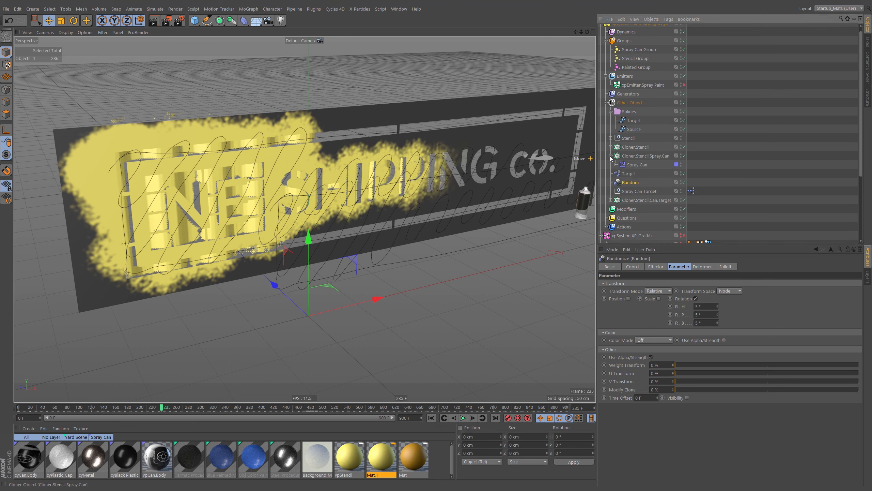
{"action": "left_click", "coordinate": [616, 164]}
{"action": "left_click", "coordinate": [611, 156]}
{"action": "left_click", "coordinate": [463, 418]}
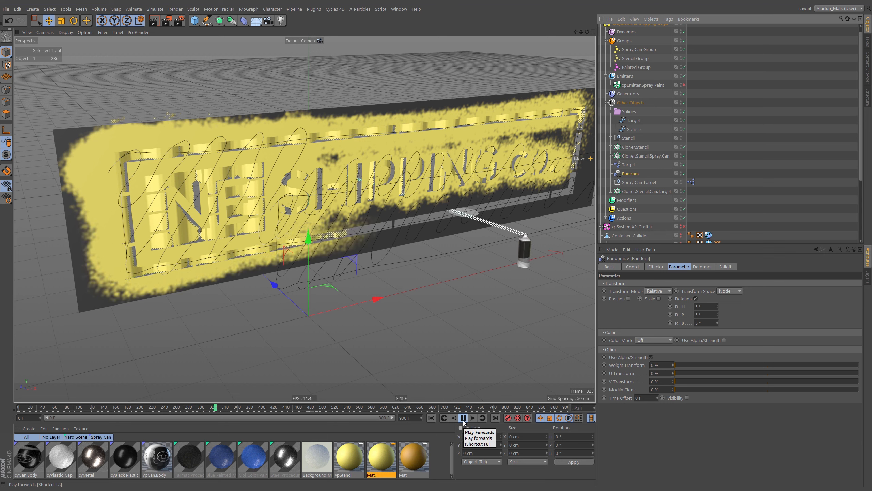
Step: Set the Random effector's R.B rotation to 30° and watch the can and its spray line during playback
{"action": "double_click", "coordinate": [701, 323]}
{"action": "type", "text": "30"}
{"action": "key", "text": "Return"}
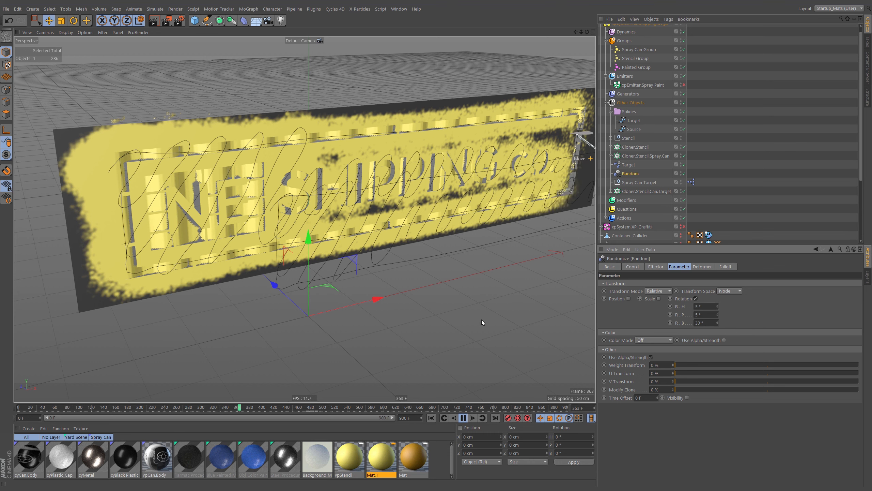
{"action": "middle_click_drag", "start_coordinate": [473, 193], "coordinate": [446, 212], "text": "alt"}
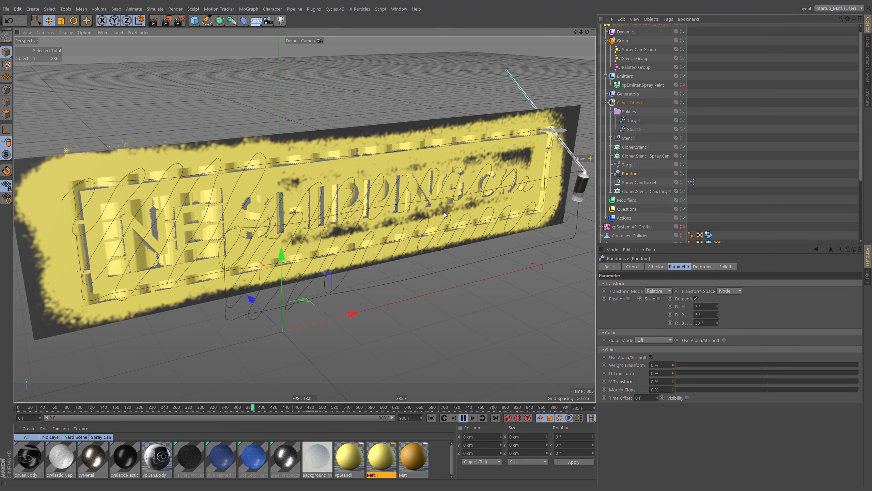
{"action": "scroll", "coordinate": [443, 218], "scroll_direction": "down", "scroll_amount": 2}
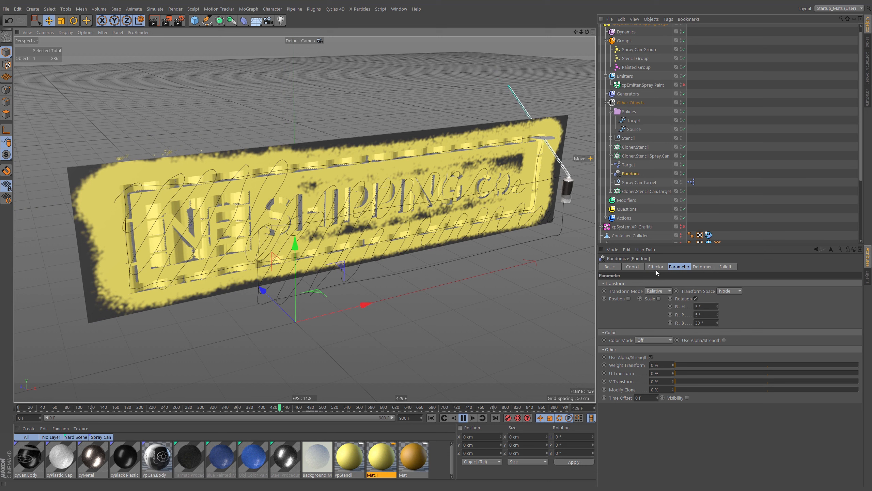
Step: Scrub back to the early part of the animation, review the can's spray there, and stop playback at frame 84
{"action": "left_click_drag", "start_coordinate": [189, 407], "coordinate": [138, 408]}
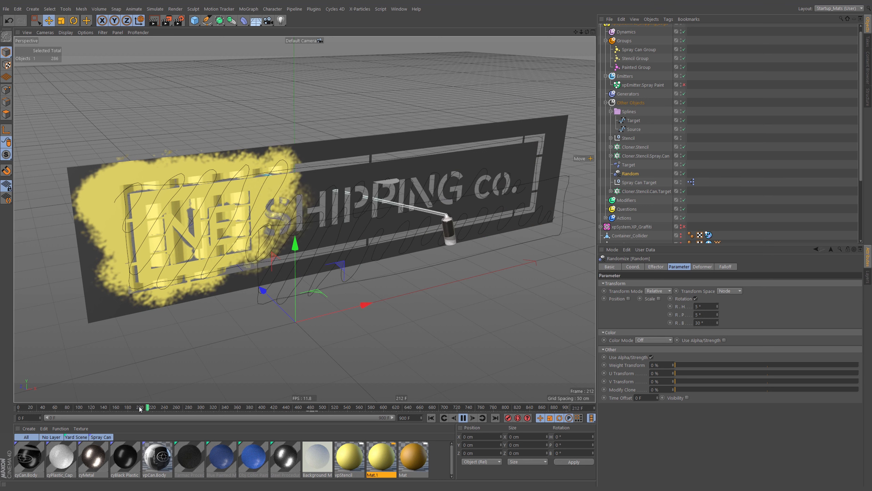
{"action": "left_click_drag", "start_coordinate": [167, 409], "coordinate": [46, 408]}
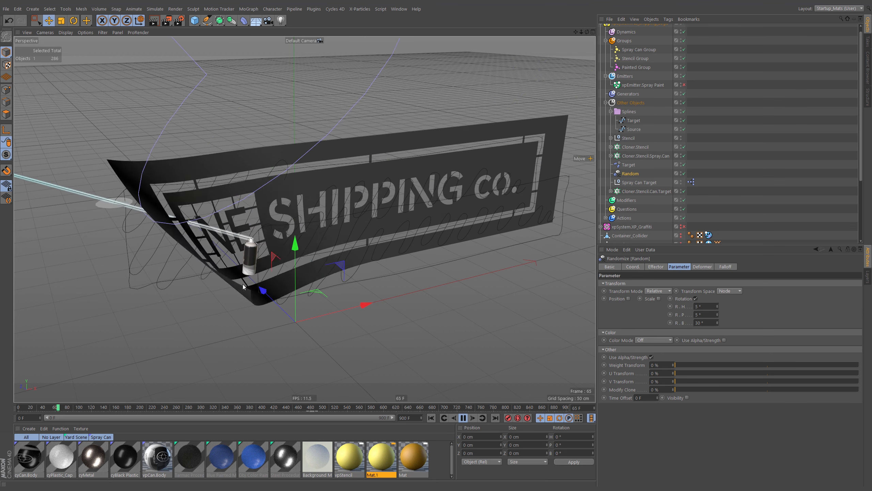
{"action": "left_click", "coordinate": [463, 417]}
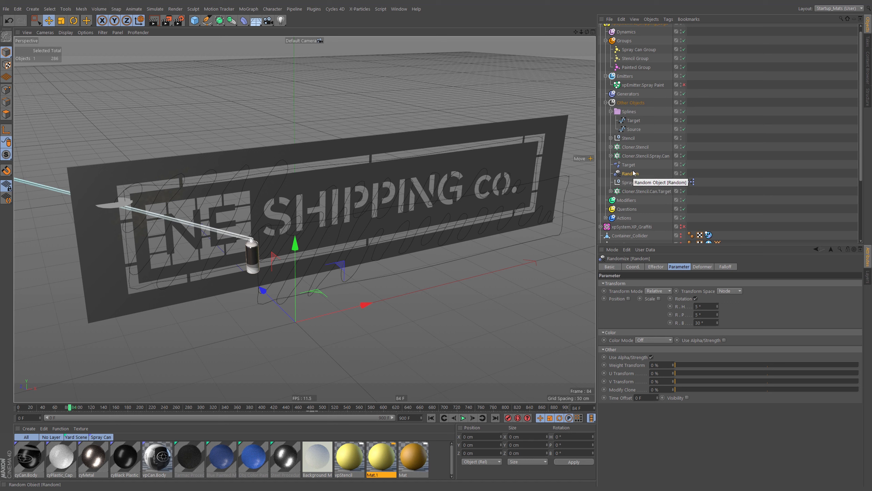
Step: Review the transform settings of Cloner.Stencil.Spray.Can and add a Plain effector to it
{"action": "left_click", "coordinate": [631, 157]}
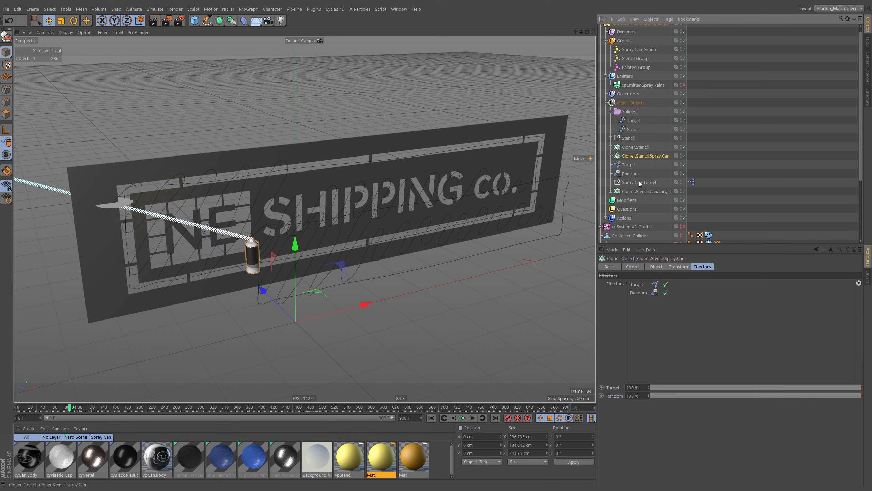
{"action": "left_click", "coordinate": [676, 267]}
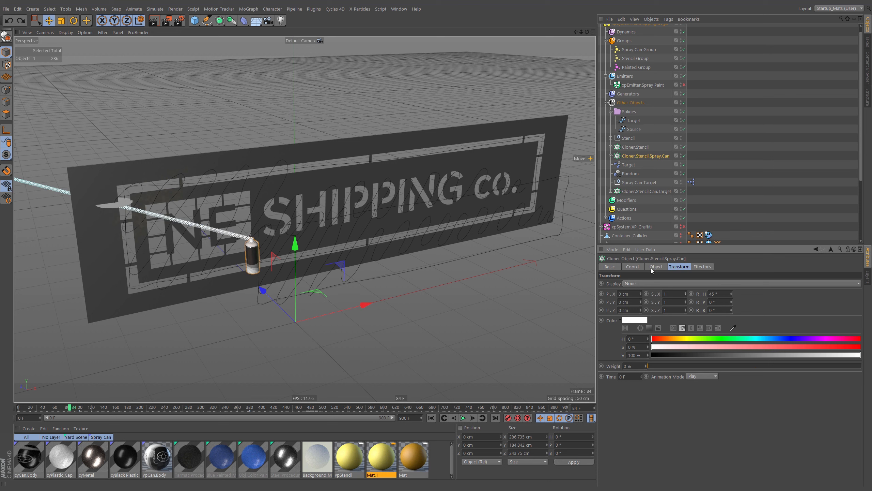
{"action": "left_click", "coordinate": [642, 155]}
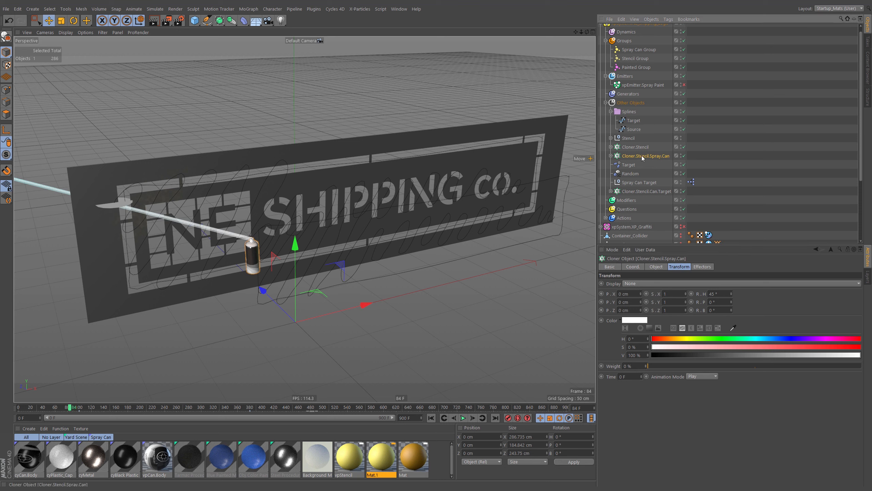
{"action": "left_click", "coordinate": [246, 11]}
{"action": "mouse_move", "coordinate": [293, 26]}
{"action": "left_click", "coordinate": [330, 34]}
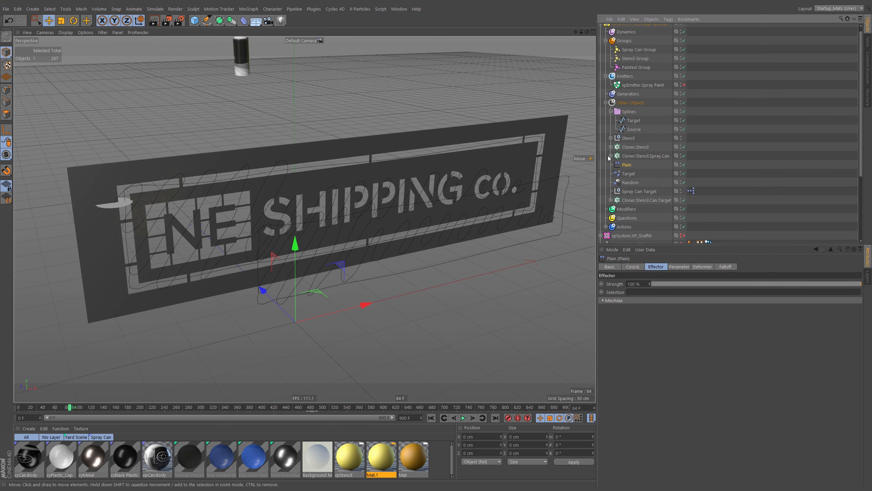
Step: Make the Plain effector affect scale instead of position, with a uniform scale of -1
{"action": "left_click", "coordinate": [679, 267]}
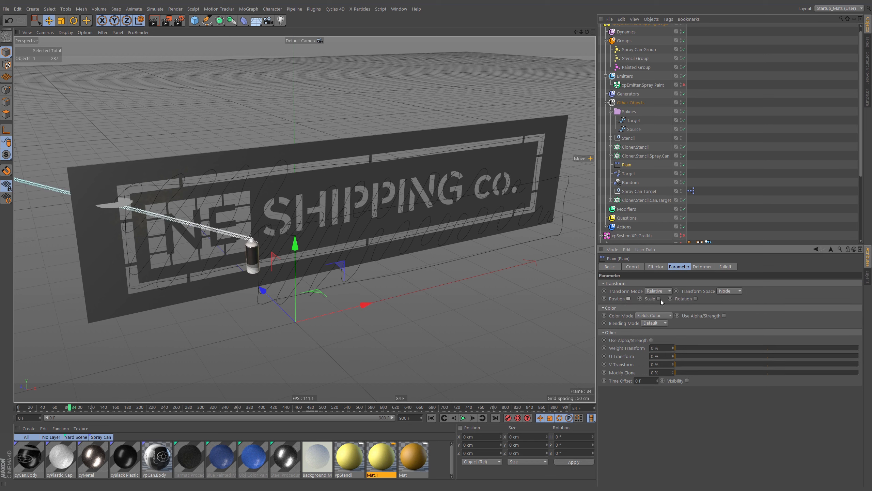
{"action": "left_click", "coordinate": [658, 299]}
{"action": "left_click", "coordinate": [677, 330]}
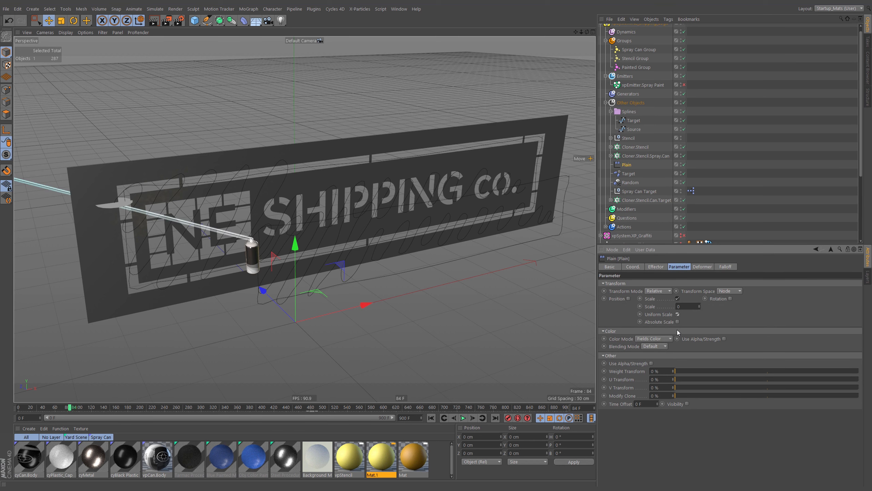
{"action": "type", "text": "-1"}
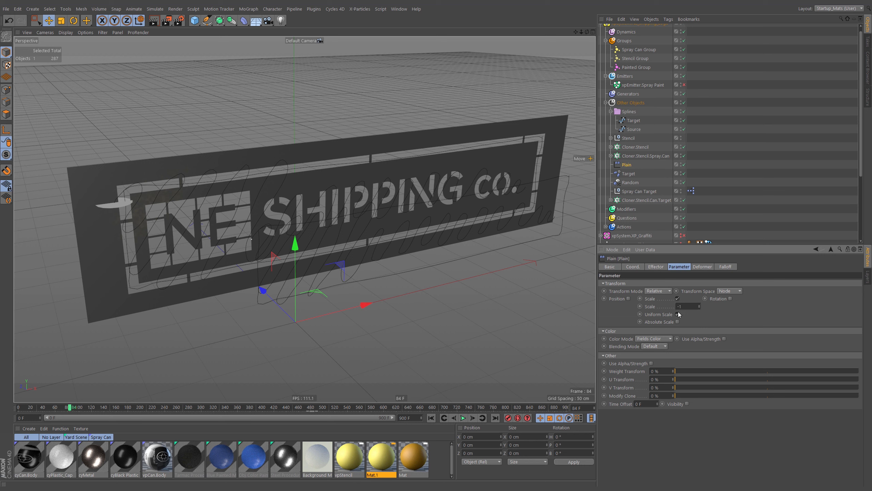
Step: Try out the Plain effector's strength and rename the effector Plain.Scale
{"action": "left_click", "coordinate": [697, 268]}
{"action": "left_click", "coordinate": [659, 267]}
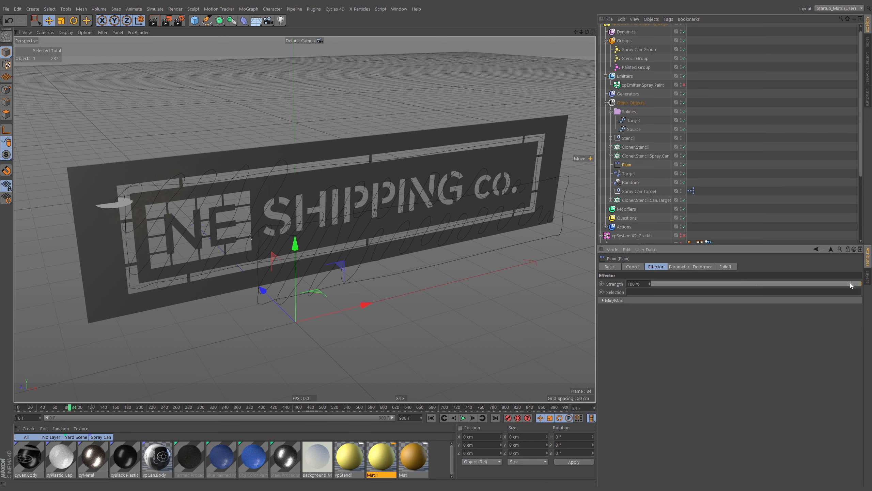
{"action": "mouse_move", "coordinate": [852, 285]}
{"action": "left_mouse_down"}
{"action": "mouse_move", "coordinate": [690, 280]}
{"action": "mouse_move", "coordinate": [824, 294]}
{"action": "mouse_move", "coordinate": [687, 292]}
{"action": "mouse_move", "coordinate": [648, 304]}
{"action": "mouse_move", "coordinate": [852, 285]}
{"action": "mouse_move", "coordinate": [794, 282]}
{"action": "mouse_move", "coordinate": [844, 283]}
{"action": "left_mouse_up"}
{"action": "double_click", "coordinate": [634, 164]}
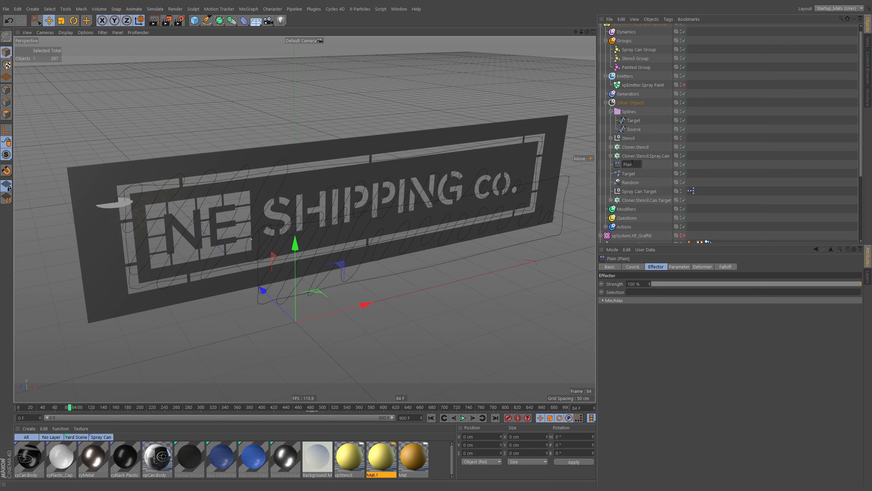
{"action": "type", "text": ".Scale"}
{"action": "key", "text": "Return"}
Step: Keyframe the Plain.Scale effector's strength at 100% on frame 80 and 0% on frame 100, and scrub back to check
{"action": "mouse_move", "coordinate": [70, 409]}
{"action": "left_mouse_down"}
{"action": "mouse_move", "coordinate": [87, 408]}
{"action": "mouse_move", "coordinate": [67, 409]}
{"action": "left_mouse_up"}
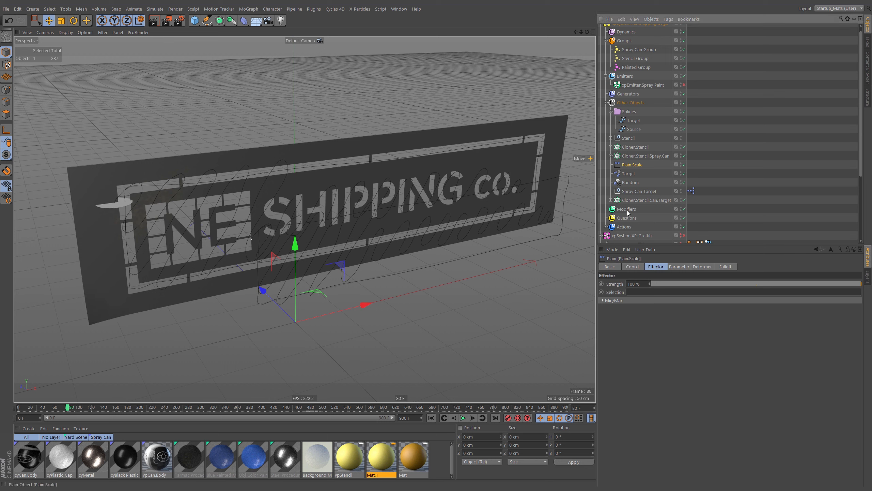
{"action": "left_click", "coordinate": [601, 283], "text": "ctrl"}
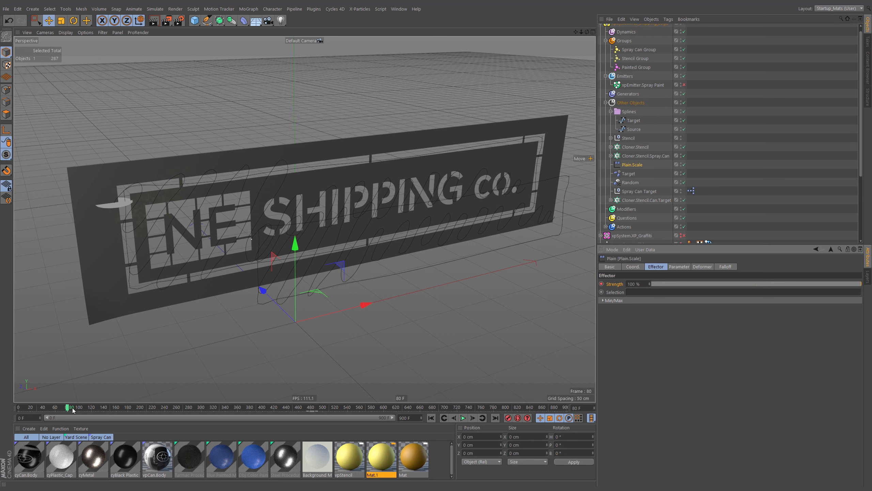
{"action": "left_click_drag", "start_coordinate": [73, 410], "coordinate": [78, 410]}
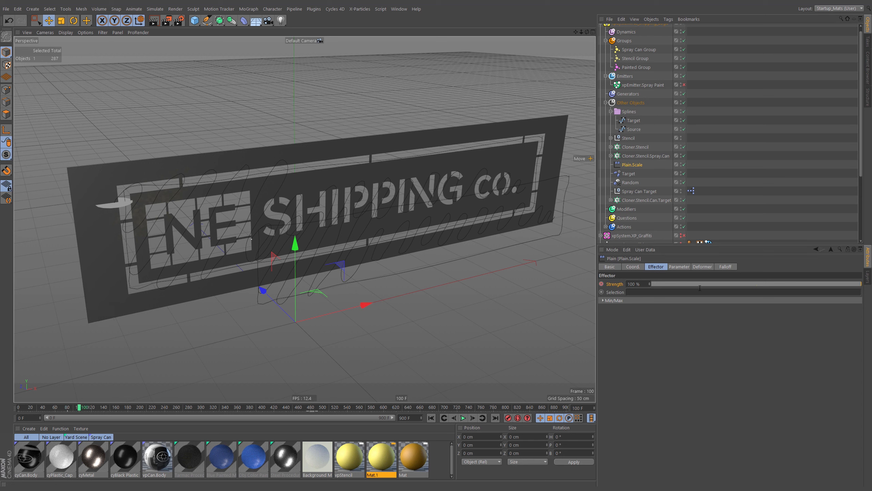
{"action": "left_click_drag", "start_coordinate": [695, 285], "coordinate": [629, 287]}
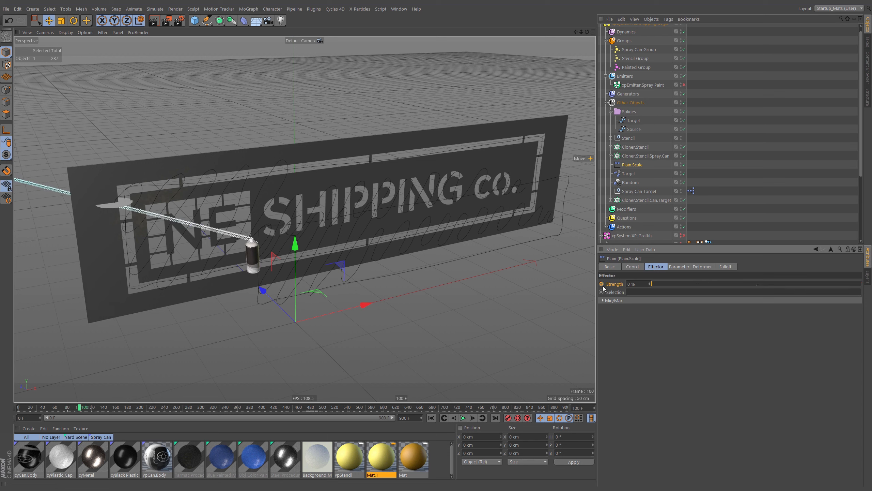
{"action": "left_click_drag", "start_coordinate": [78, 408], "coordinate": [63, 412]}
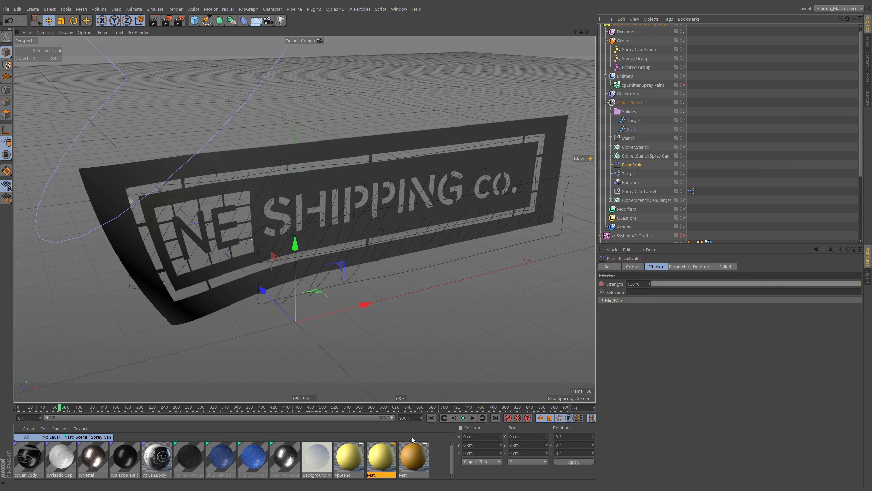
Step: Play the animation and scrub to frame 375 to check the spray can scaling in and moving across the stencil
{"action": "left_click", "coordinate": [463, 417]}
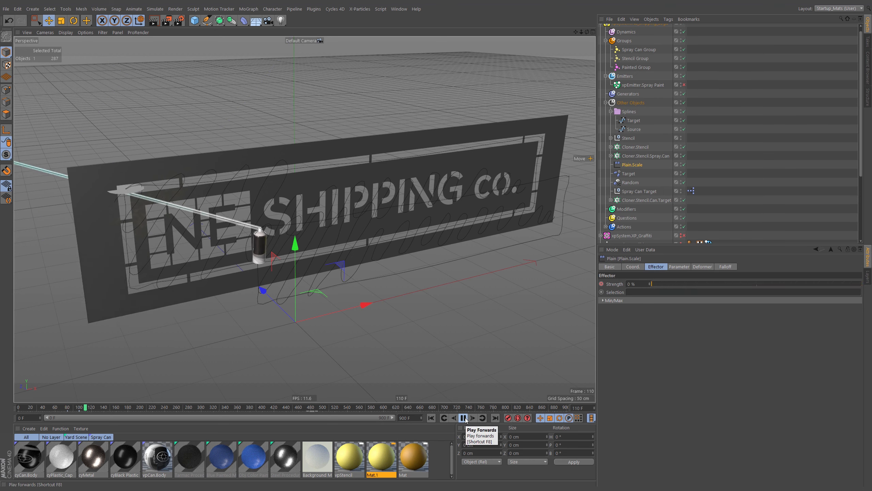
{"action": "left_click", "coordinate": [464, 417]}
{"action": "left_click", "coordinate": [200, 408]}
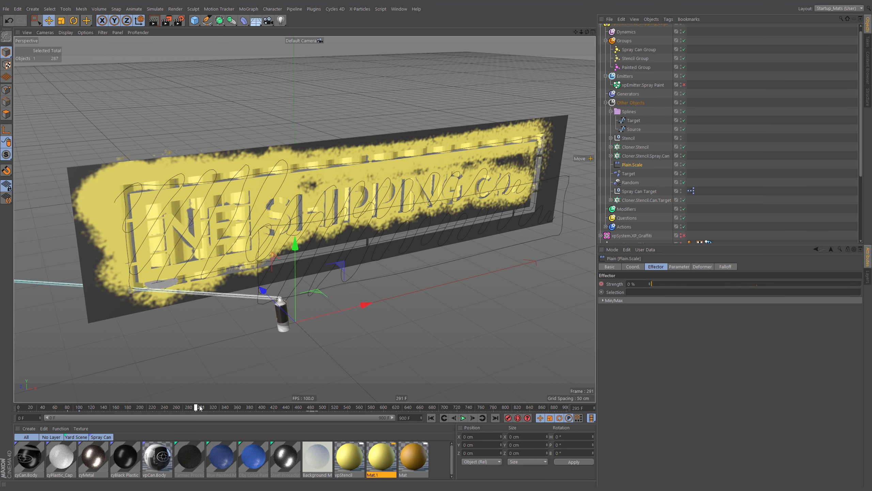
{"action": "mouse_move", "coordinate": [200, 407]}
{"action": "left_mouse_down"}
{"action": "mouse_move", "coordinate": [266, 412]}
{"action": "mouse_move", "coordinate": [246, 409]}
{"action": "left_mouse_up"}
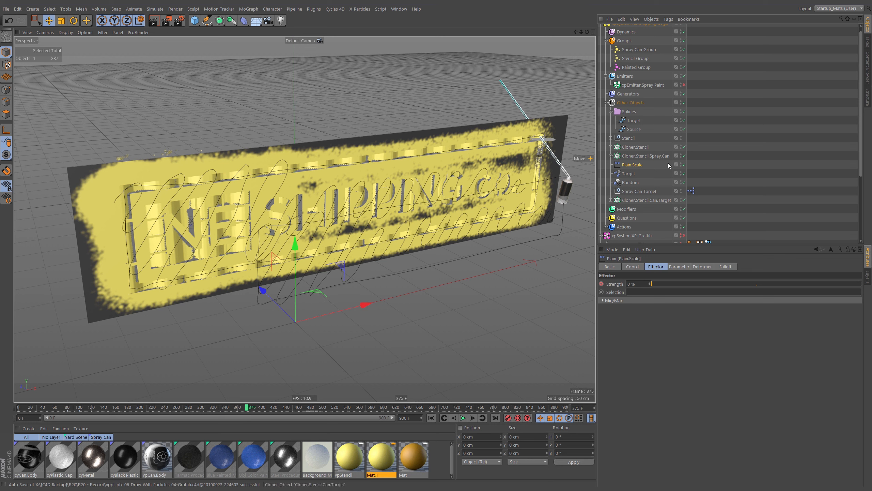
Step: Enable the xpEmitter.Spray Paint emitter and play the animation on to frame 403
{"action": "left_click", "coordinate": [642, 85]}
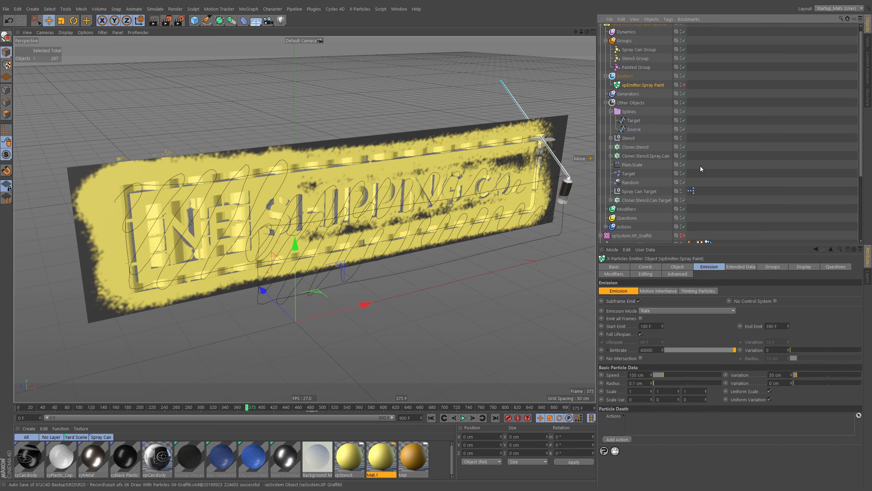
{"action": "left_click", "coordinate": [683, 85]}
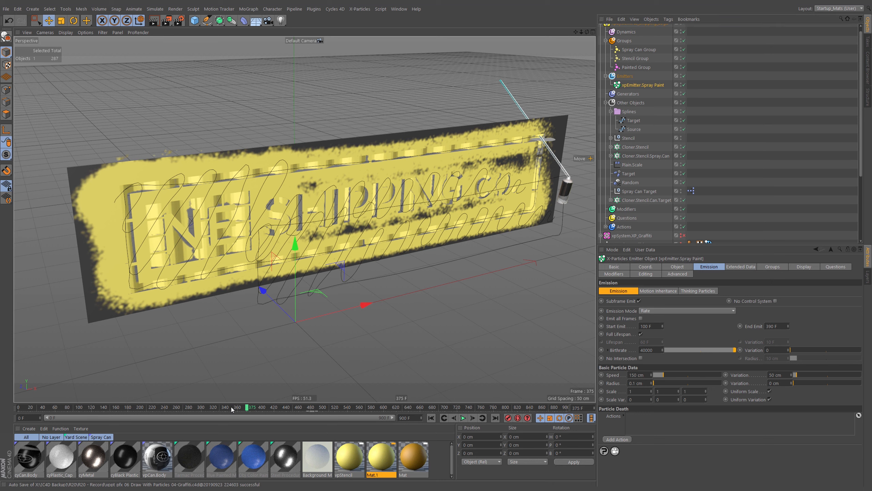
{"action": "left_click", "coordinate": [463, 418]}
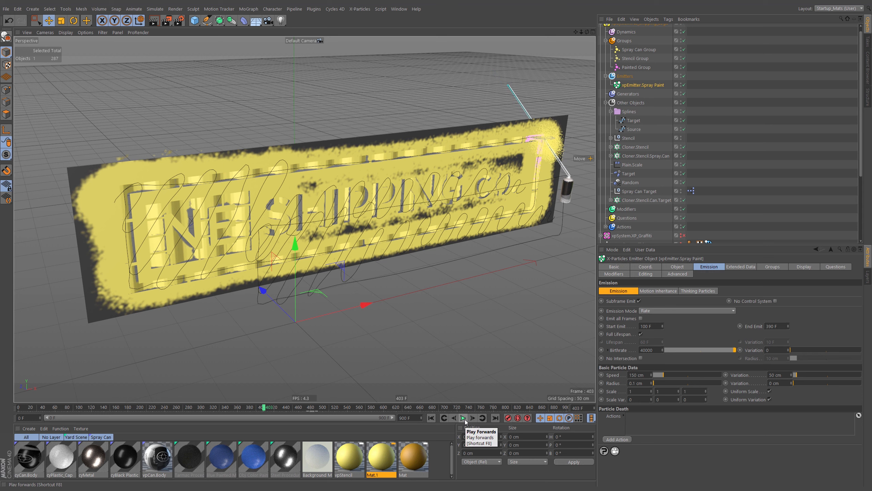
{"action": "left_click", "coordinate": [464, 418]}
Step: Keyframe the Plain.Scale effector's strength at 0% on frame 400
{"action": "left_click", "coordinate": [640, 164]}
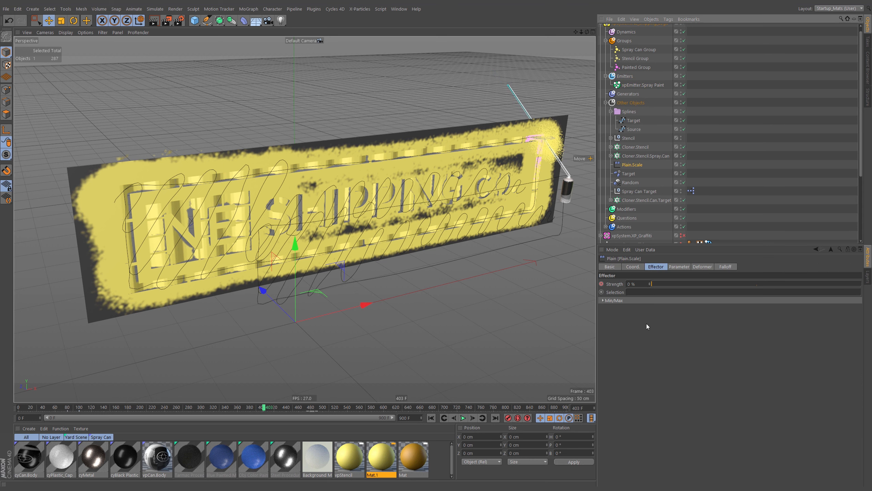
{"action": "key", "text": "f"}
{"action": "key", "text": "f"}
{"action": "key", "text": "f"}
{"action": "left_click", "coordinate": [601, 285], "text": "ctrl"}
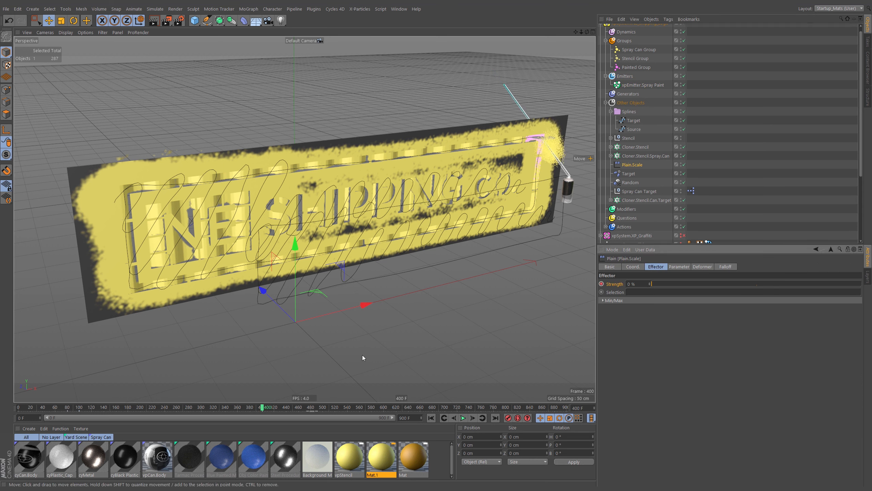
Step: Keyframe the Plain.Scale effector's strength at 100% on frame 420 and scrub between both frames to check the scale-out
{"action": "left_click", "coordinate": [274, 408]}
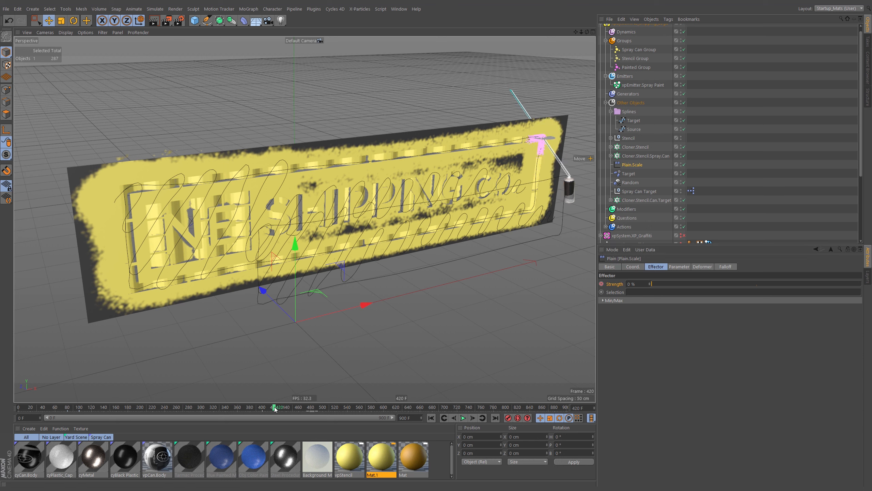
{"action": "left_click_drag", "start_coordinate": [676, 283], "coordinate": [862, 283]}
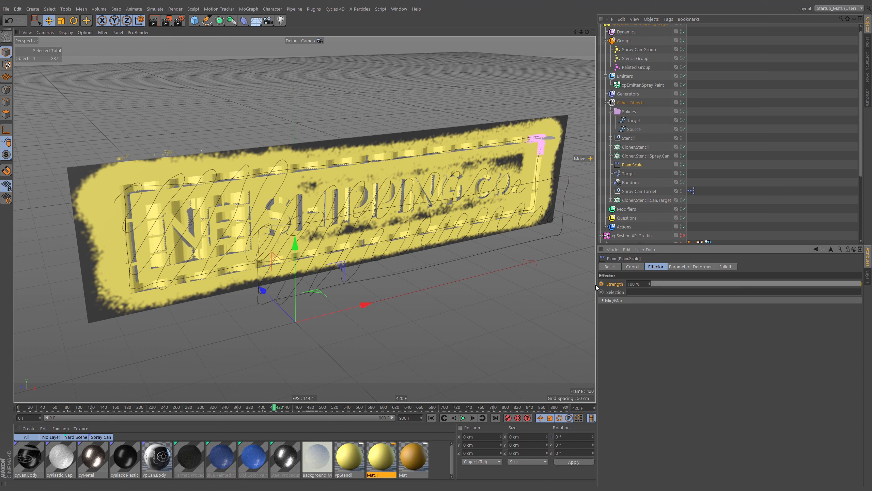
{"action": "left_click", "coordinate": [262, 408]}
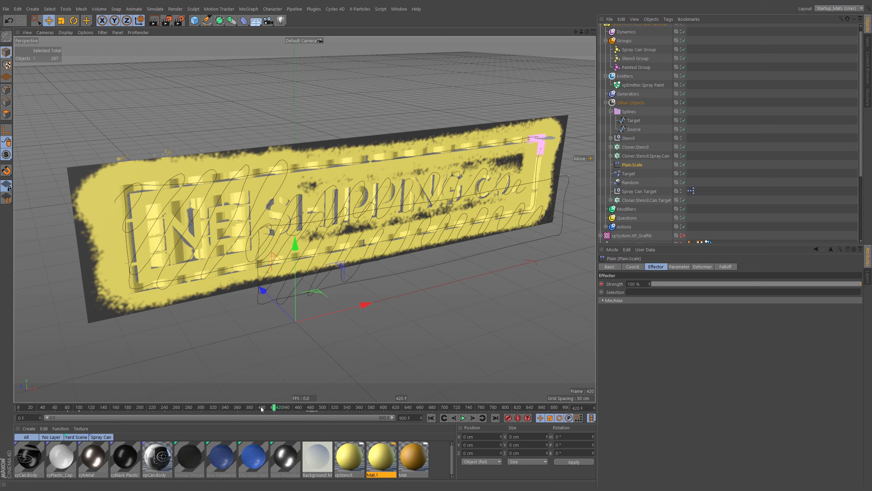
{"action": "left_click_drag", "start_coordinate": [268, 409], "coordinate": [274, 408]}
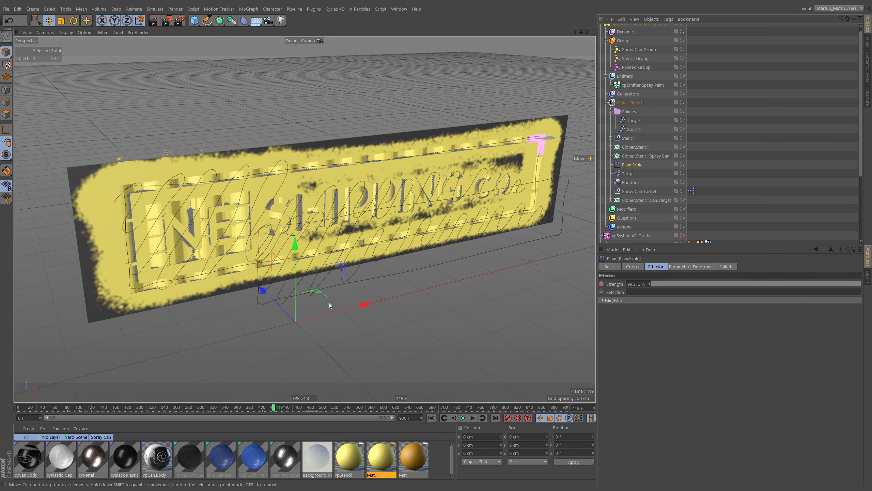
Step: Play the animation from the beginning to check it, and rewind to frame 0
{"action": "left_click", "coordinate": [431, 417]}
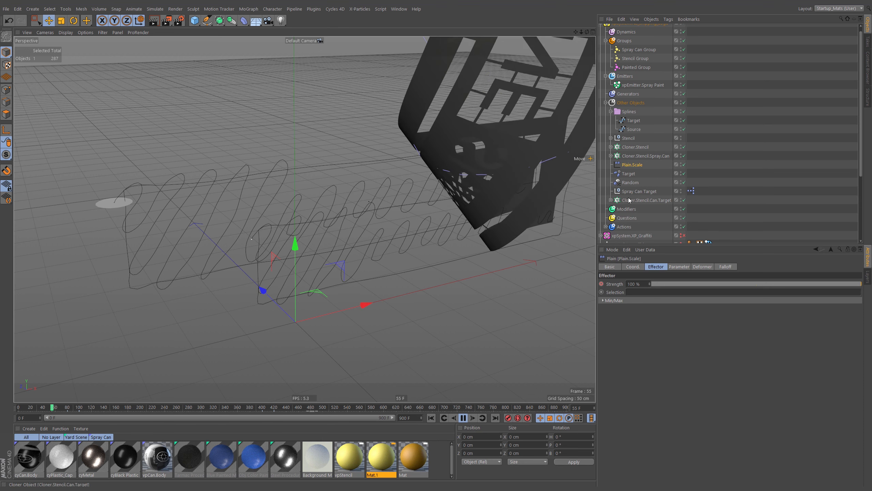
{"action": "left_click", "coordinate": [463, 417]}
{"action": "left_click", "coordinate": [432, 417]}
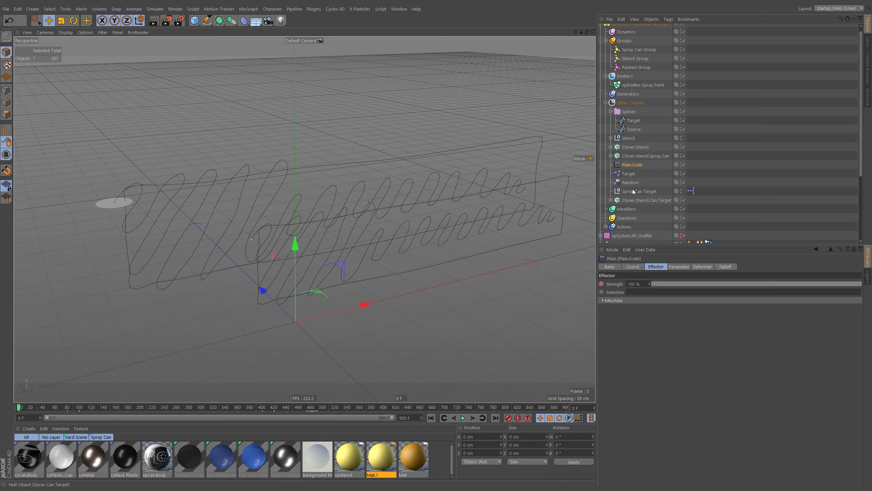
Step: Collapse the Splines folder, create a sub-folder in Other Objects and place it directly below Cloner.Stencil
{"action": "left_click", "coordinate": [610, 112]}
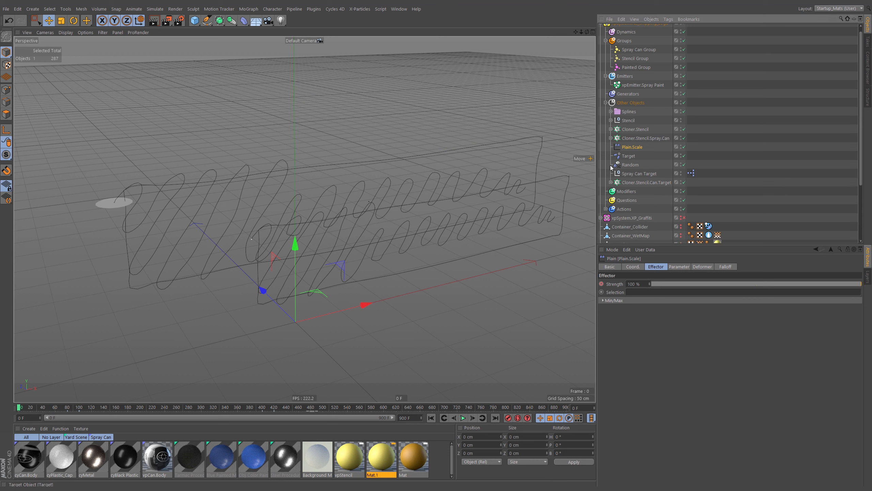
{"action": "left_click", "coordinate": [634, 103]}
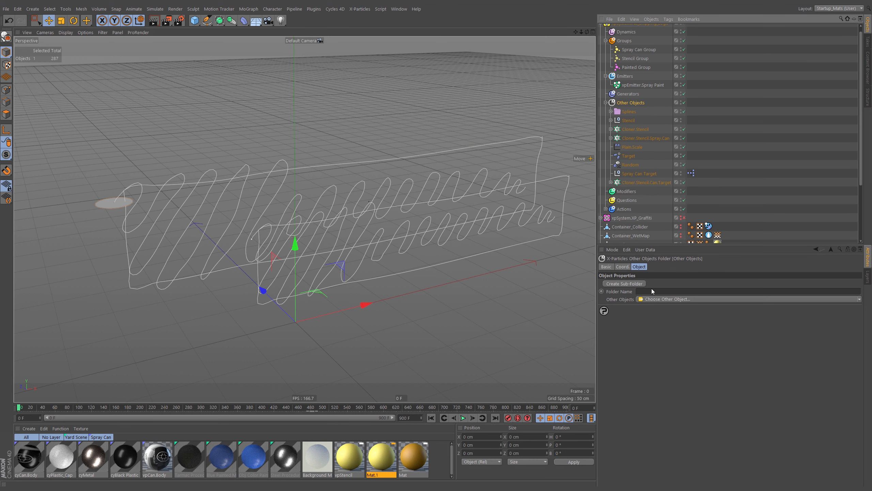
{"action": "left_click", "coordinate": [624, 283]}
{"action": "mouse_move", "coordinate": [627, 109]}
{"action": "left_mouse_down"}
{"action": "mouse_move", "coordinate": [643, 133]}
{"action": "mouse_move", "coordinate": [630, 145]}
{"action": "left_mouse_up"}
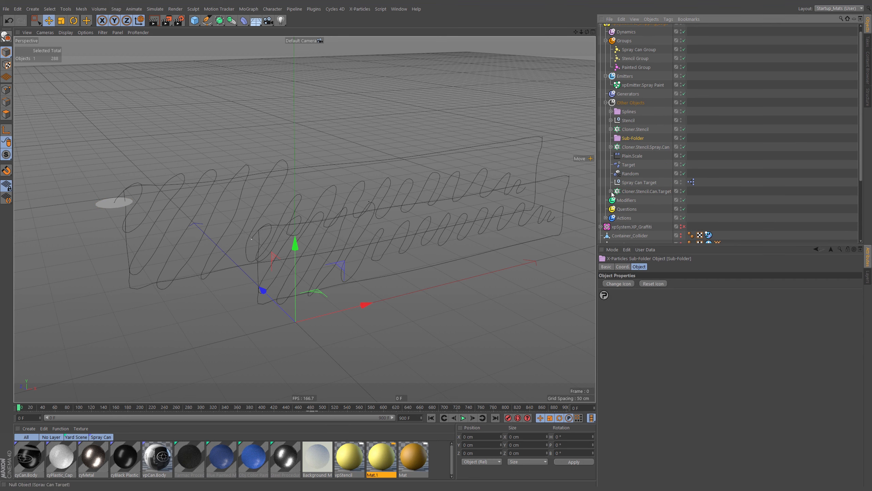
Step: Move Cloner.Stencil.Can.Target directly above Cloner.Stencil.Spray.Can in the object hierarchy
{"action": "left_click", "coordinate": [611, 148]}
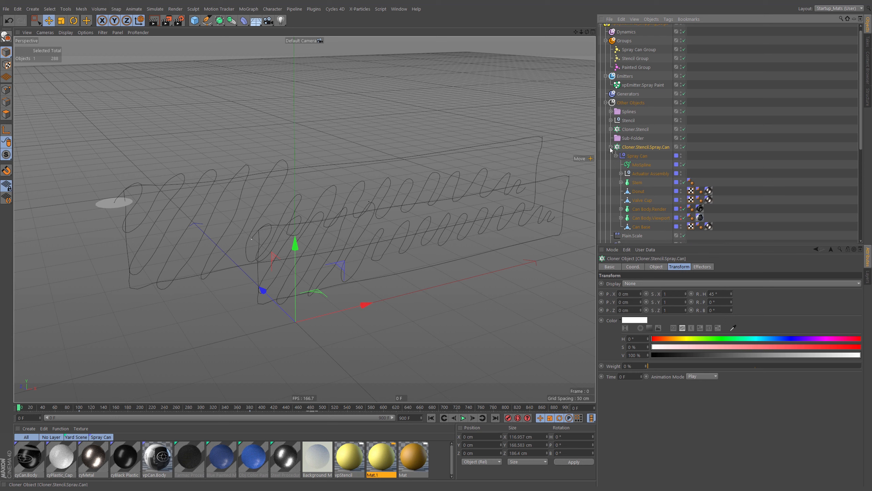
{"action": "left_click", "coordinate": [611, 148]}
{"action": "left_click", "coordinate": [632, 191]}
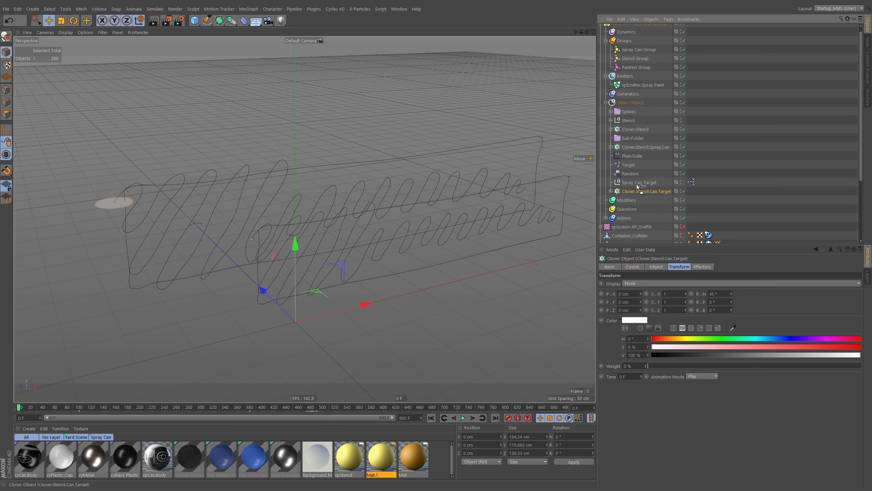
{"action": "left_click_drag", "start_coordinate": [641, 144], "coordinate": [642, 148]}
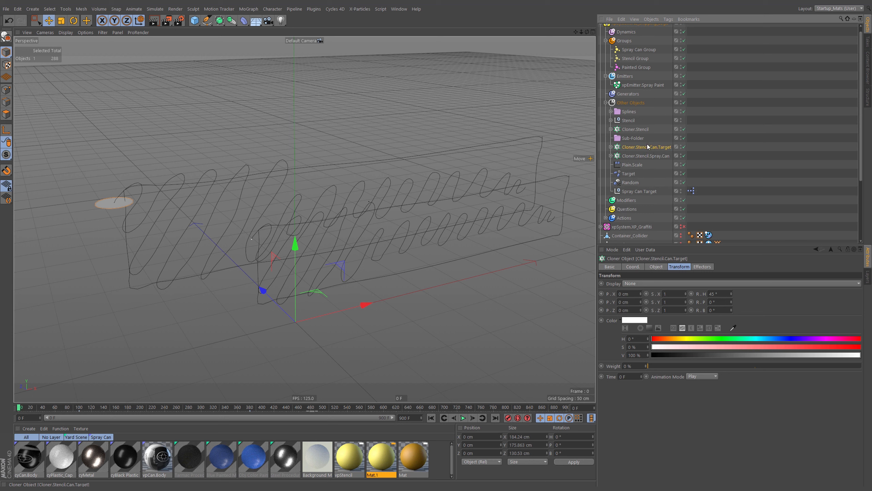
Step: Put both can cloners, Plain.Scale, Target, Random and Spray Can Target into the new sub-folder and rename it Spray.Can.Stencil.Rig
{"action": "left_click", "coordinate": [635, 191], "text": "shift"}
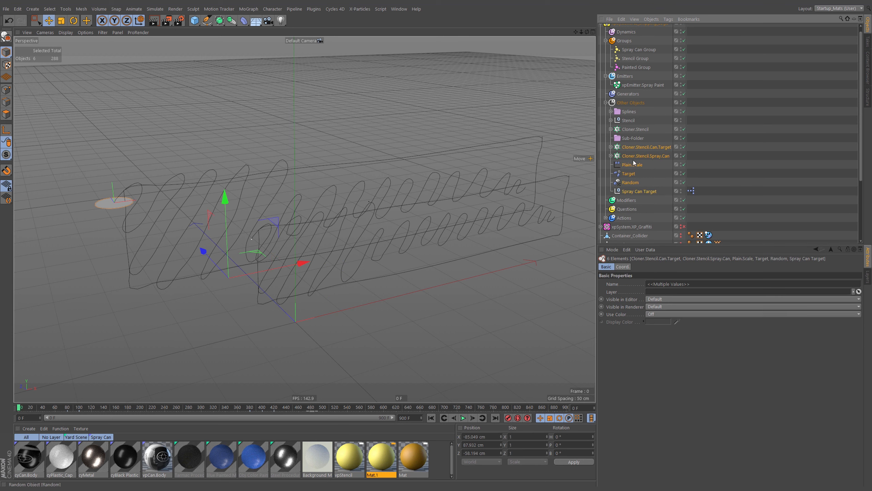
{"action": "left_click_drag", "start_coordinate": [633, 147], "coordinate": [633, 139]}
{"action": "double_click", "coordinate": [638, 138]}
{"action": "type", "text": "Spray"}
{"action": "key", "text": "BackSpace"}
{"action": "key", "text": "BackSpace"}
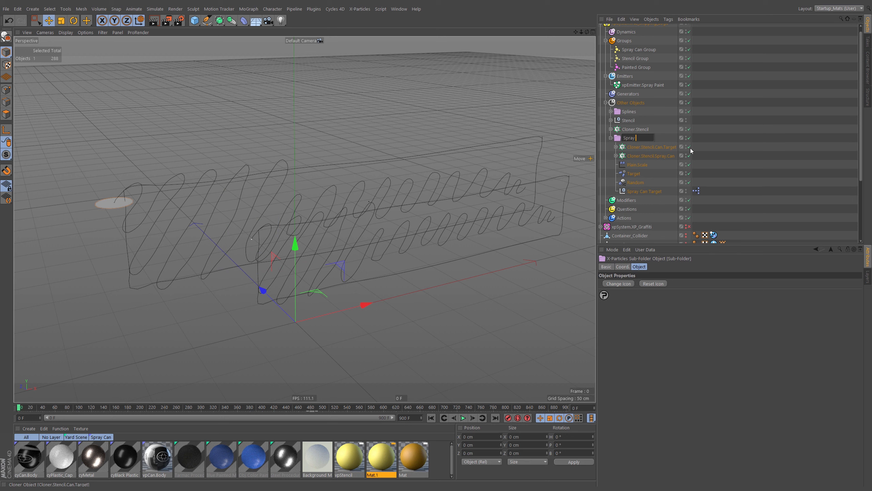
{"action": "type", "text": ".Can.Stencil.Rig"}
{"action": "key", "text": "Return"}
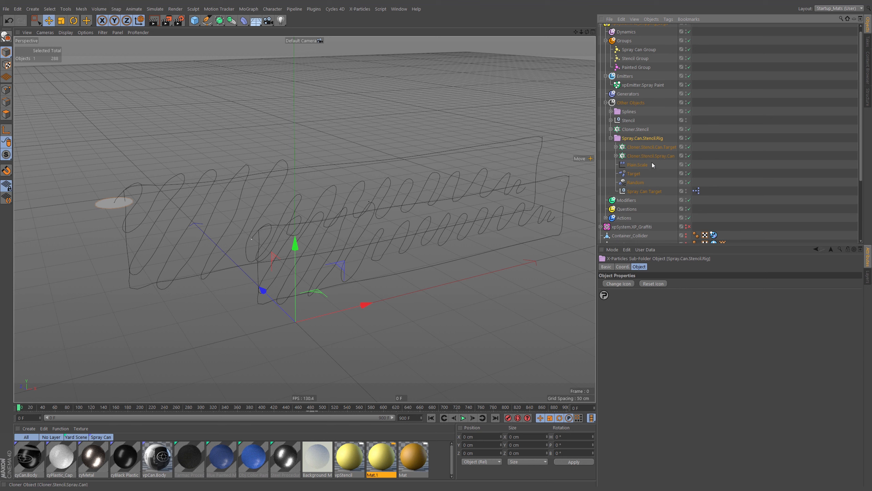
Step: Test playback briefly and collapse the Spray.Can.Stencil.Rig folder and the yard scene hierarchy
{"action": "left_click", "coordinate": [616, 155]}
{"action": "left_click", "coordinate": [616, 155]}
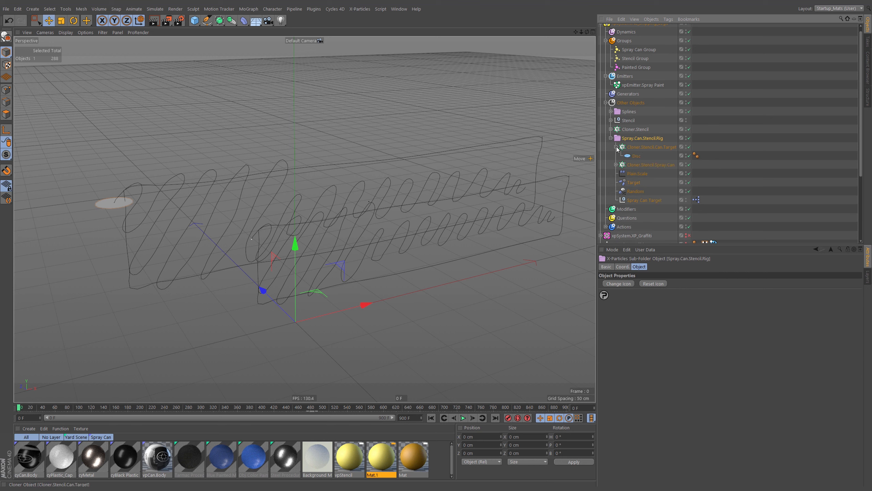
{"action": "left_click", "coordinate": [463, 418]}
{"action": "left_click", "coordinate": [463, 418]}
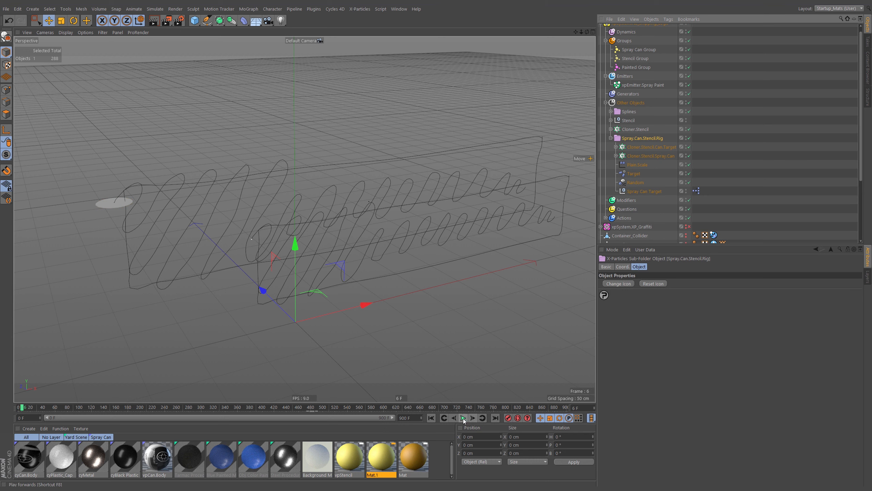
{"action": "left_click", "coordinate": [755, 147]}
{"action": "left_click", "coordinate": [611, 138]}
{"action": "left_click", "coordinate": [613, 139]}
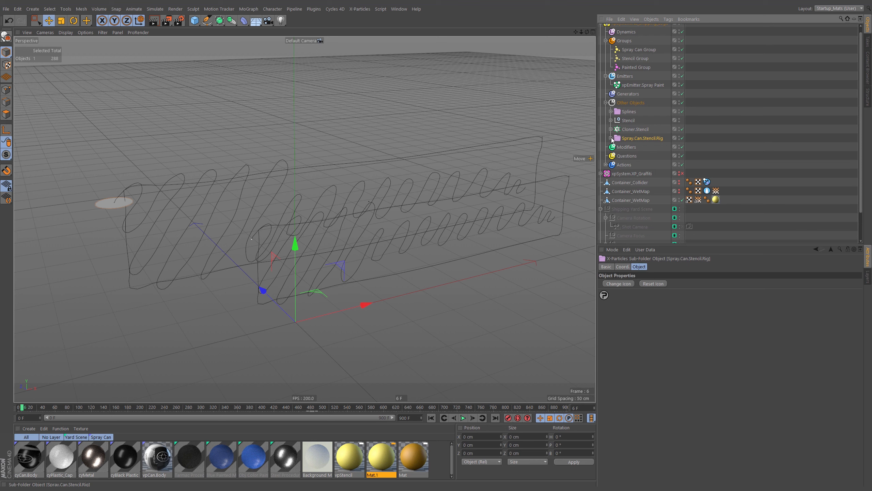
{"action": "left_click", "coordinate": [601, 209]}
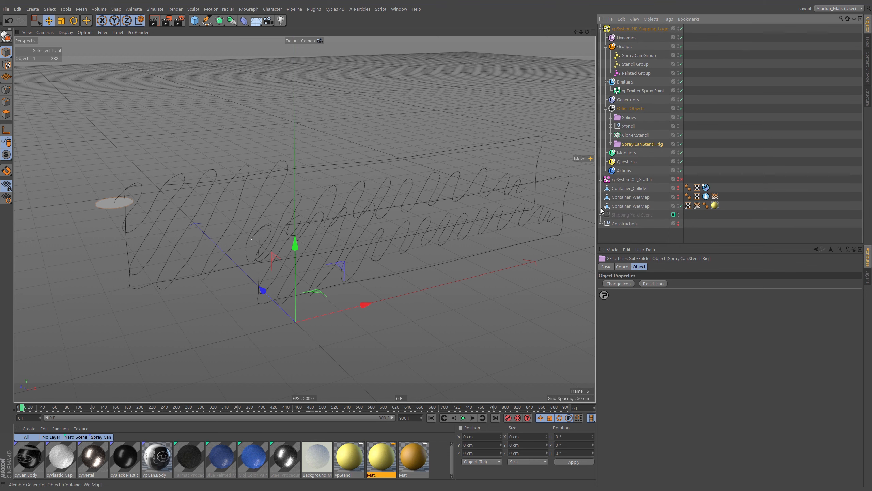
Step: Reopen the Spray.Can.Stencil.Rig folder, advance the animation to frame 264 and disable the MoSpline inside the Spray Can
{"action": "left_click", "coordinate": [610, 143]}
{"action": "left_click", "coordinate": [634, 189]}
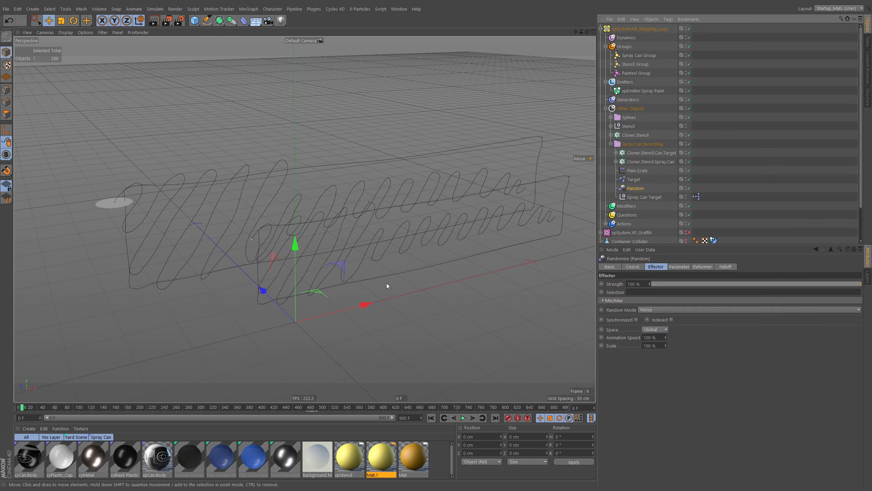
{"action": "left_click_drag", "start_coordinate": [71, 408], "coordinate": [179, 409]}
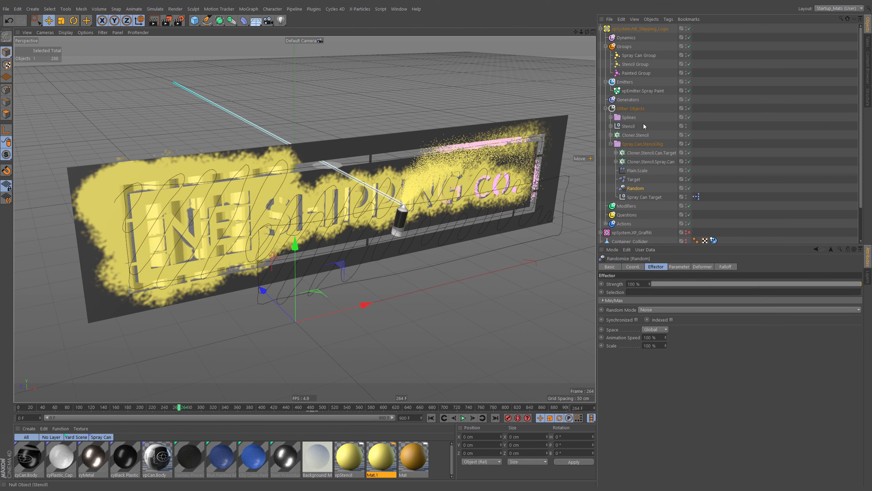
{"action": "left_click", "coordinate": [616, 161]}
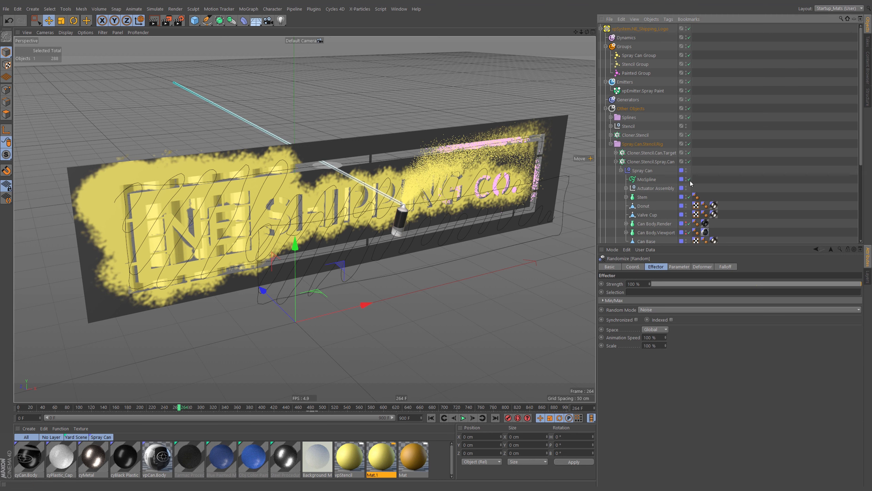
{"action": "left_click", "coordinate": [616, 162]}
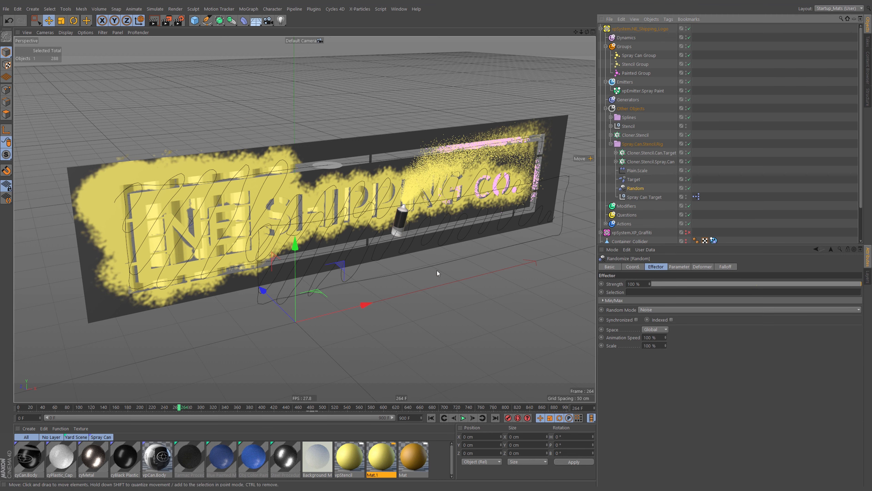
Step: Review the Random effector's settings and the effector list of Cloner.Stencil.Spray.Can
{"action": "left_click", "coordinate": [753, 163]}
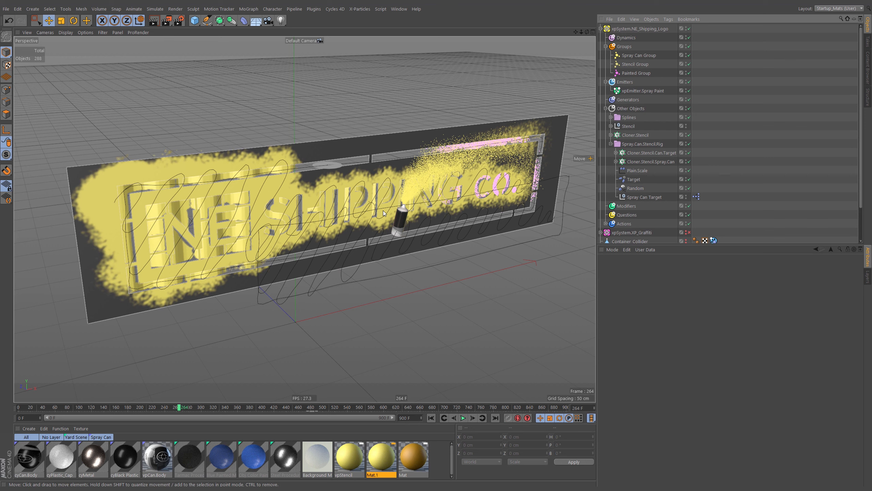
{"action": "left_click", "coordinate": [636, 189]}
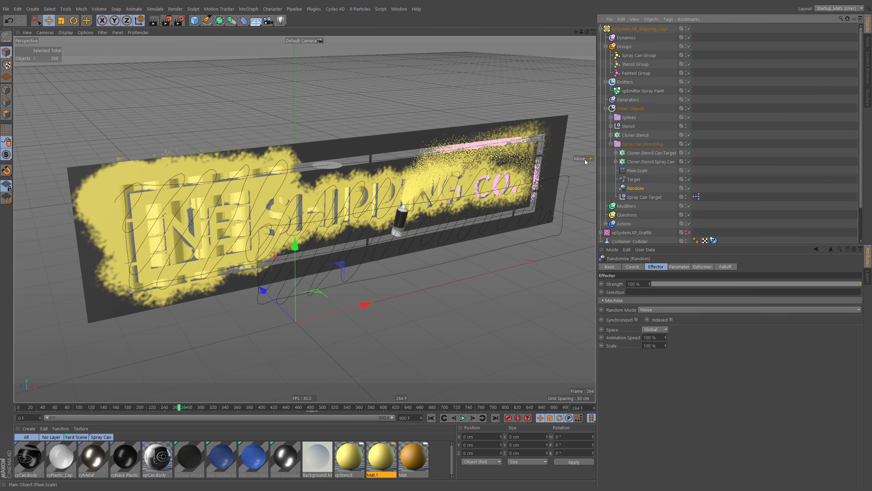
{"action": "left_click", "coordinate": [661, 161]}
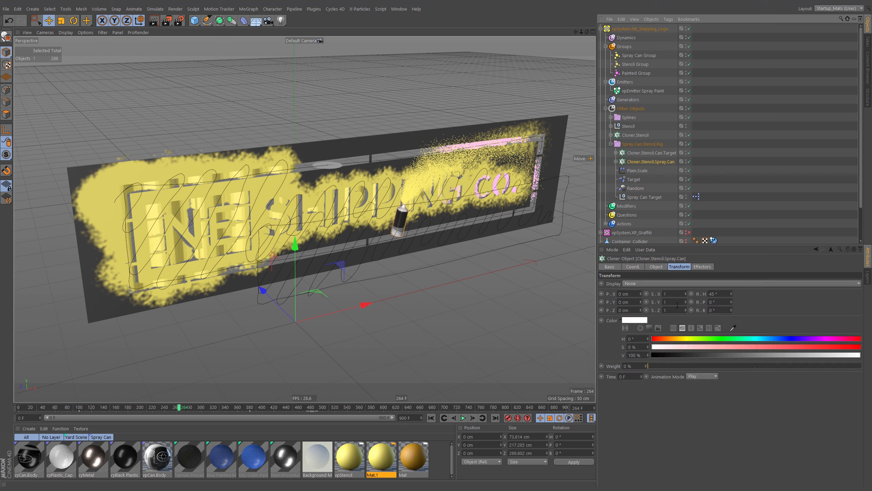
{"action": "left_click", "coordinate": [702, 267]}
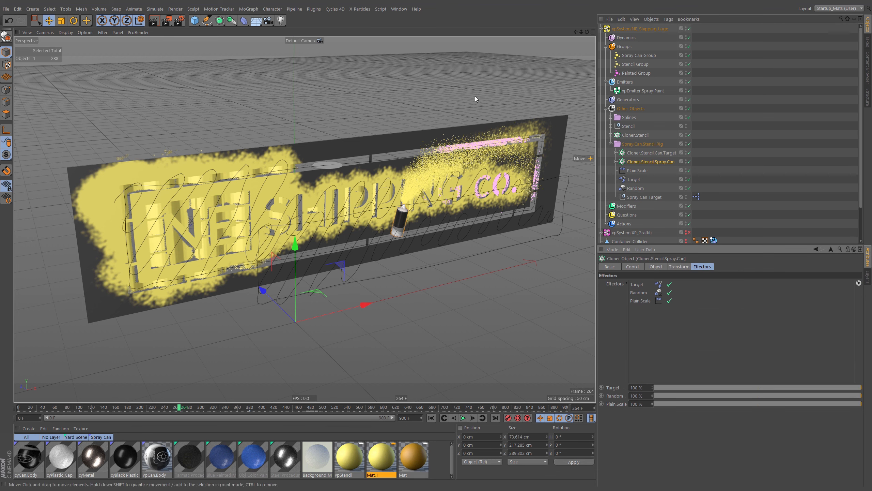
Step: Add a Delay effector to Cloner.Stencil.Spray.Can and place it directly below Random in the rig folder
{"action": "key", "text": "shift+c"}
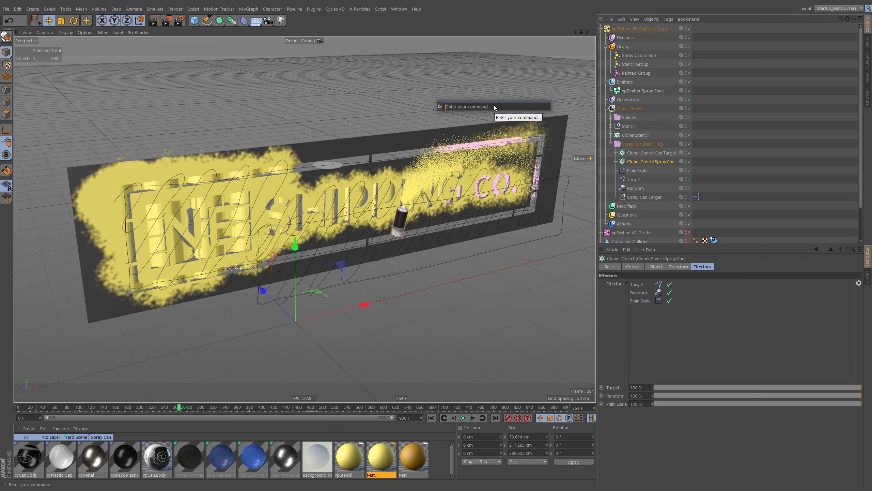
{"action": "type", "text": "delay"}
{"action": "key", "text": "Return"}
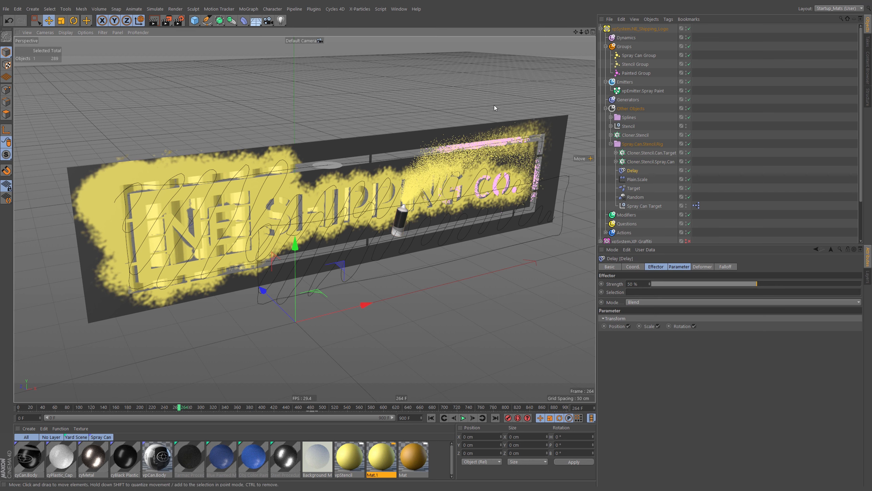
{"action": "left_click_drag", "start_coordinate": [632, 171], "coordinate": [633, 198]}
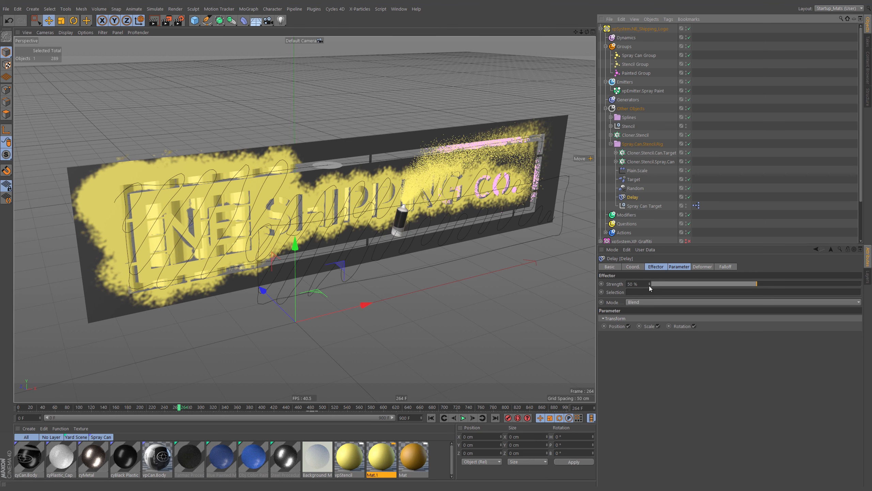
Step: Set the Delay effector to Spring mode with 97% strength, affecting only rotation
{"action": "left_click", "coordinate": [645, 304]}
{"action": "left_click", "coordinate": [639, 328]}
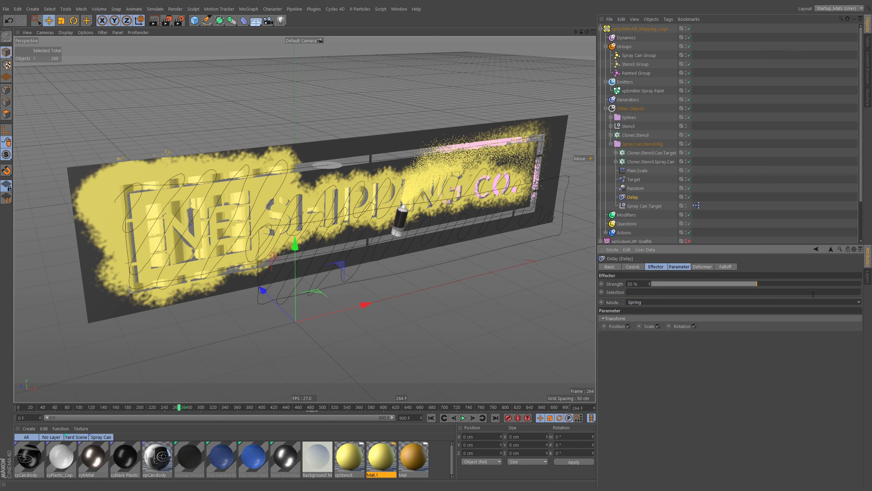
{"action": "left_click", "coordinate": [852, 283]}
{"action": "left_click_drag", "start_coordinate": [852, 285], "coordinate": [853, 285]}
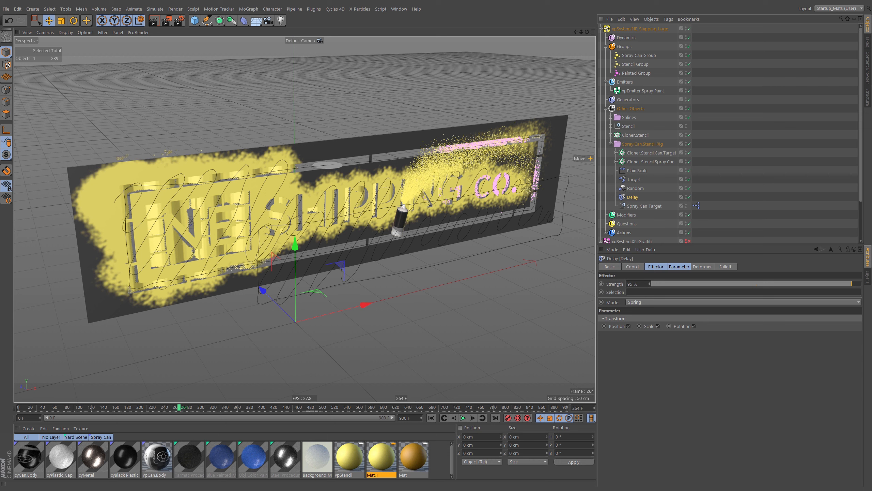
{"action": "double_click", "coordinate": [647, 286]}
{"action": "scroll", "coordinate": [647, 286], "scroll_direction": "up", "scroll_amount": 2}
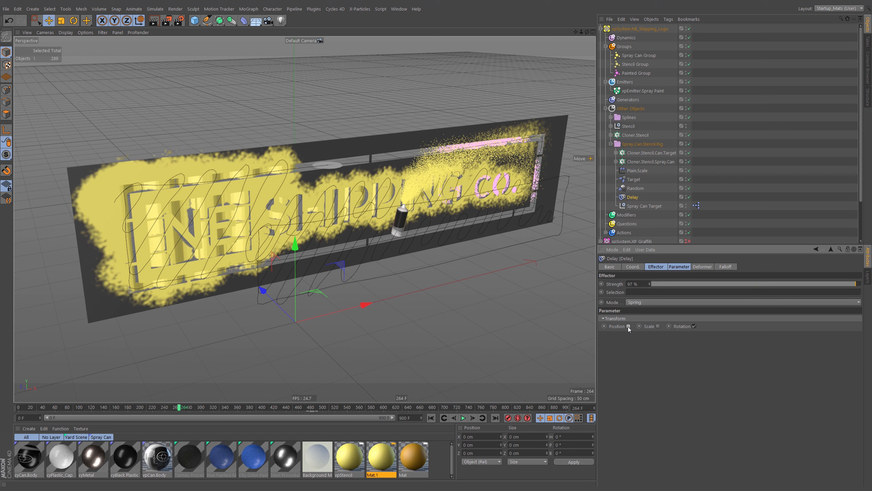
Step: Play the animation from the first frame to examine the springy can rotation, and stop it
{"action": "left_click", "coordinate": [431, 417]}
{"action": "left_click", "coordinate": [464, 417]}
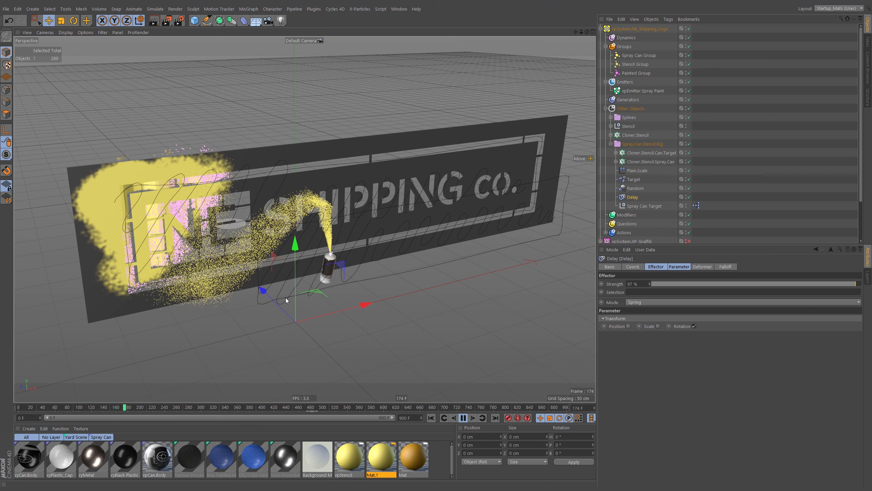
{"action": "left_click", "coordinate": [467, 418]}
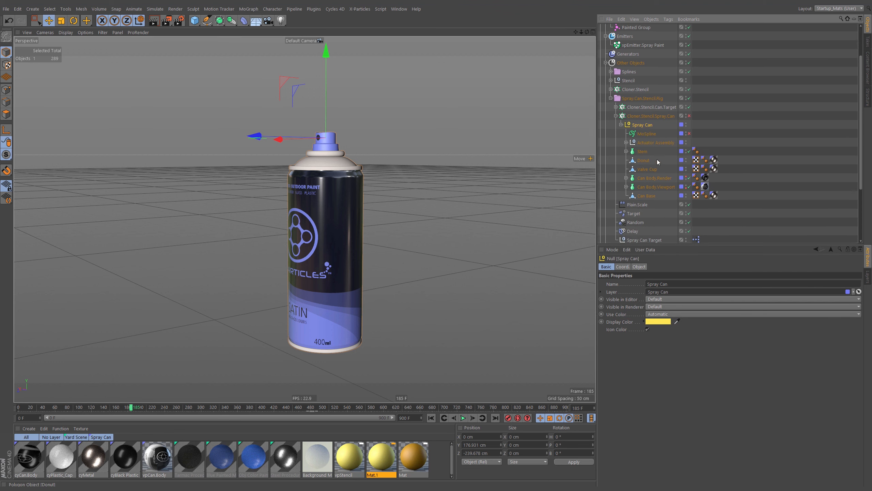
Step: Expand the Spray Can hierarchy and re-enable Cloner.Stencil.Spray.Can
{"action": "left_click", "coordinate": [642, 125]}
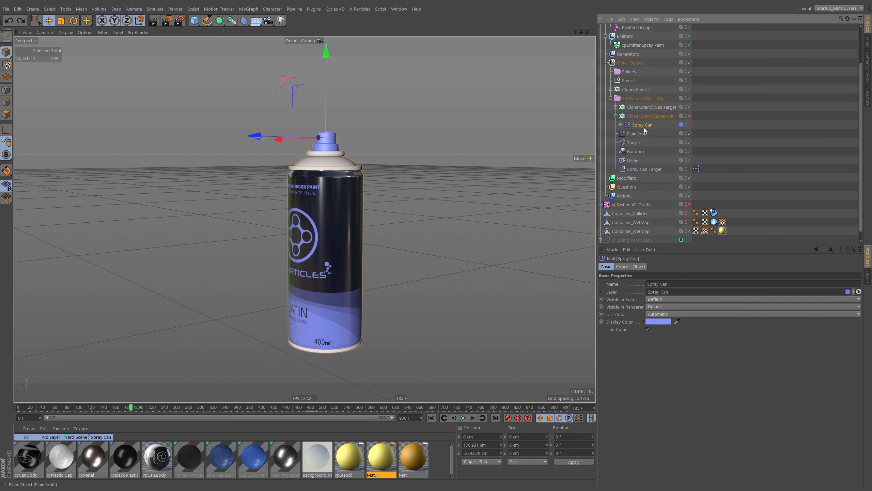
{"action": "left_click_drag", "start_coordinate": [342, 166], "coordinate": [364, 146]}
{"action": "key", "text": "ctrl+z"}
{"action": "left_click", "coordinate": [621, 125]}
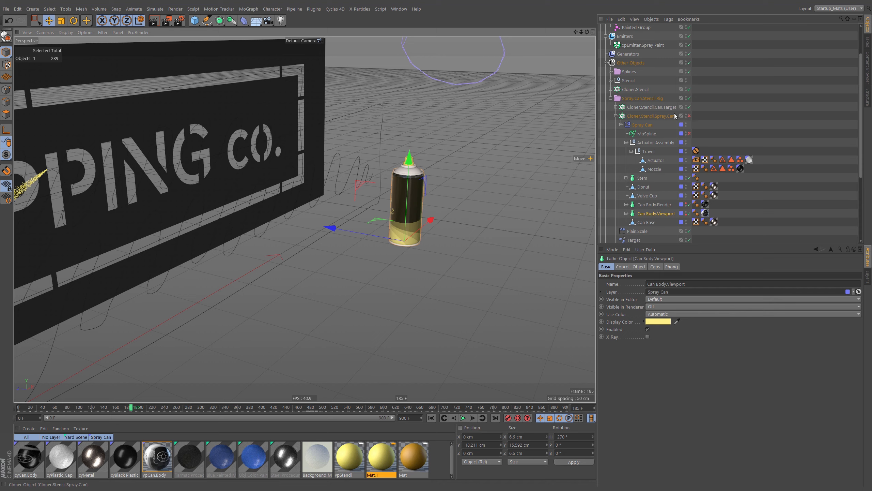
{"action": "left_click", "coordinate": [674, 115]}
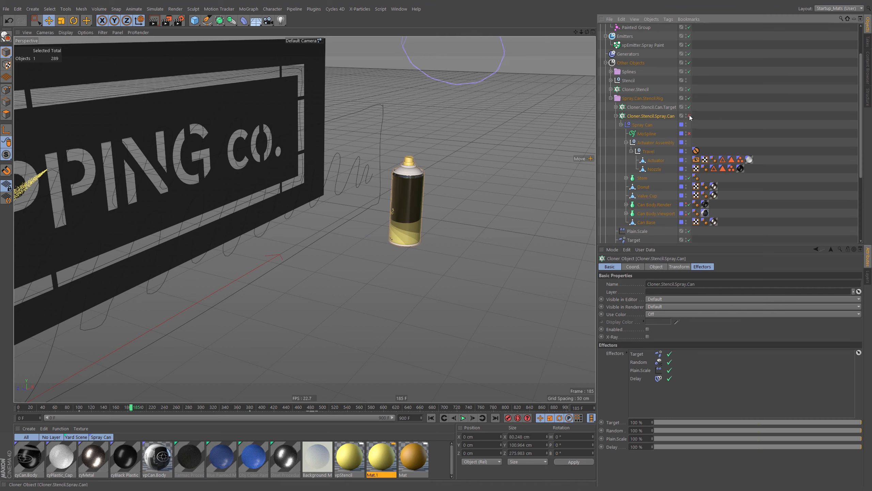
{"action": "left_click", "coordinate": [689, 115]}
{"action": "middle_click_drag", "start_coordinate": [220, 188], "coordinate": [265, 163], "text": "alt"}
{"action": "scroll", "coordinate": [265, 162], "scroll_direction": "up", "scroll_amount": 2}
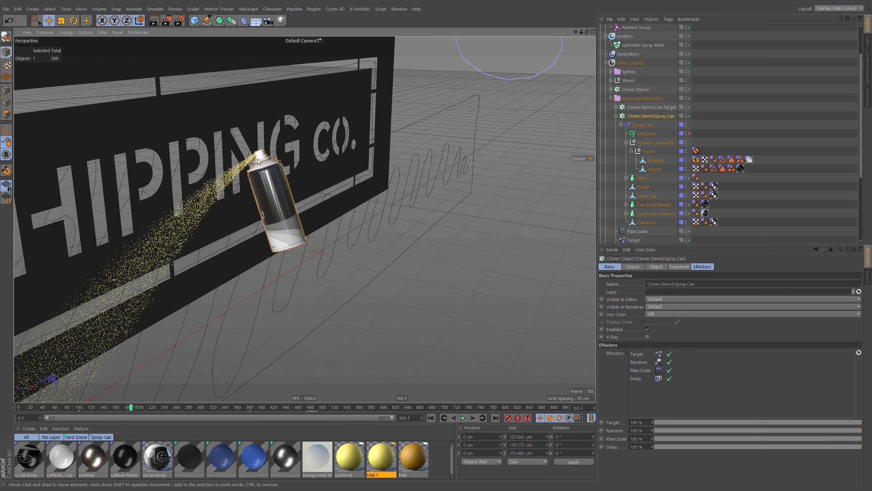
{"action": "left_click_drag", "start_coordinate": [265, 164], "coordinate": [392, 150], "text": "alt"}
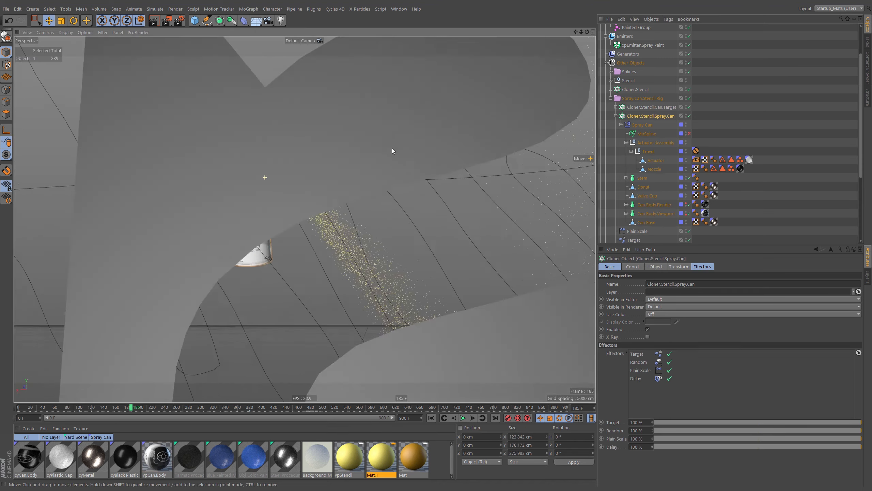
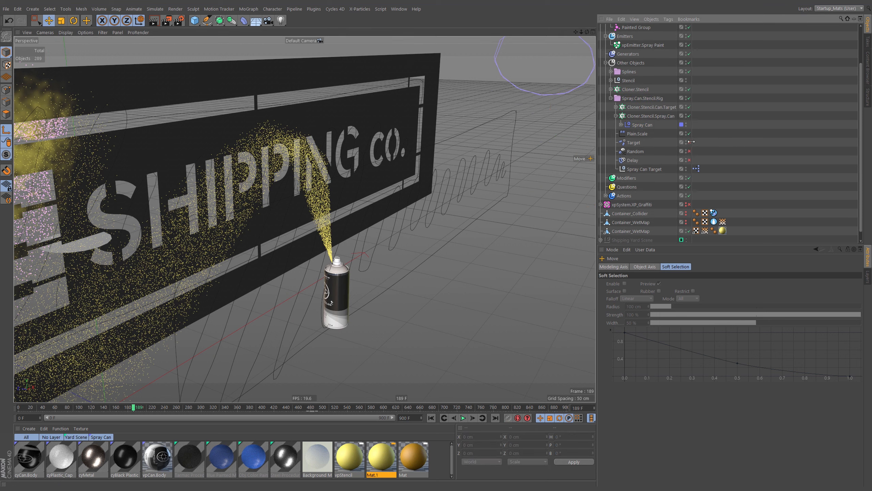
Step: Re-enable the Target and Random effectors and play a short stretch of the animation with Delay off
{"action": "left_click", "coordinate": [689, 142]}
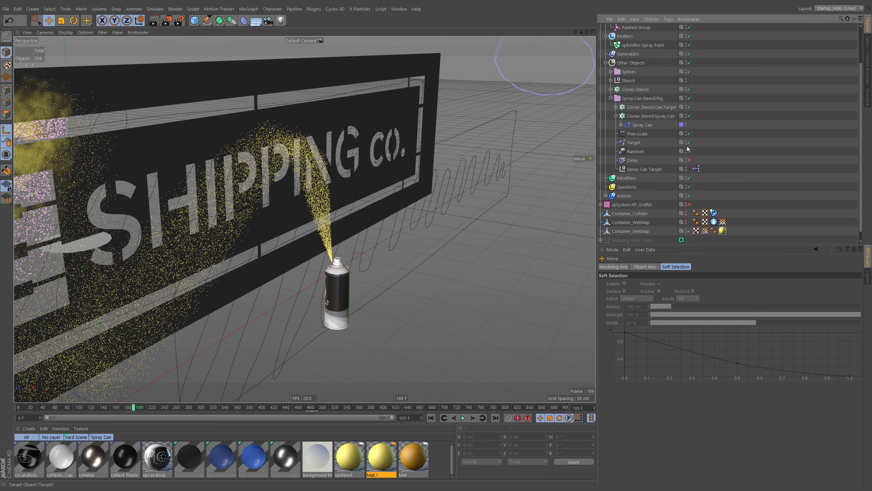
{"action": "left_click", "coordinate": [689, 151]}
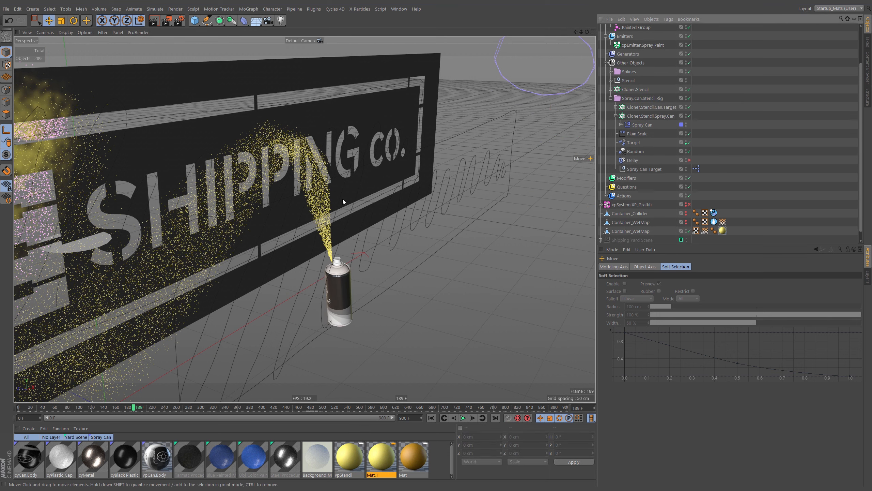
{"action": "right_click_drag", "start_coordinate": [342, 199], "coordinate": [342, 246], "text": "alt"}
{"action": "mouse_move", "coordinate": [342, 246]}
{"action": "left_mouse_down", "text": "alt"}
{"action": "mouse_move", "coordinate": [329, 248]}
{"action": "mouse_move", "coordinate": [330, 275]}
{"action": "left_mouse_up", "text": "alt"}
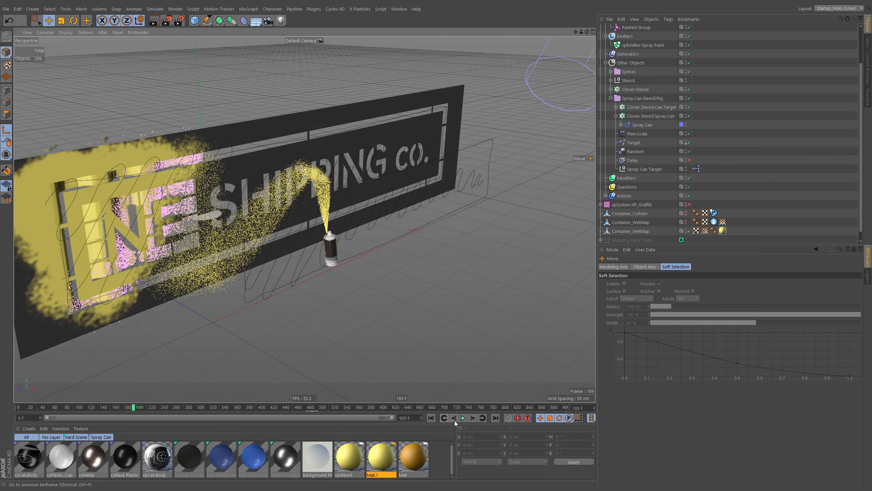
{"action": "left_click", "coordinate": [463, 418]}
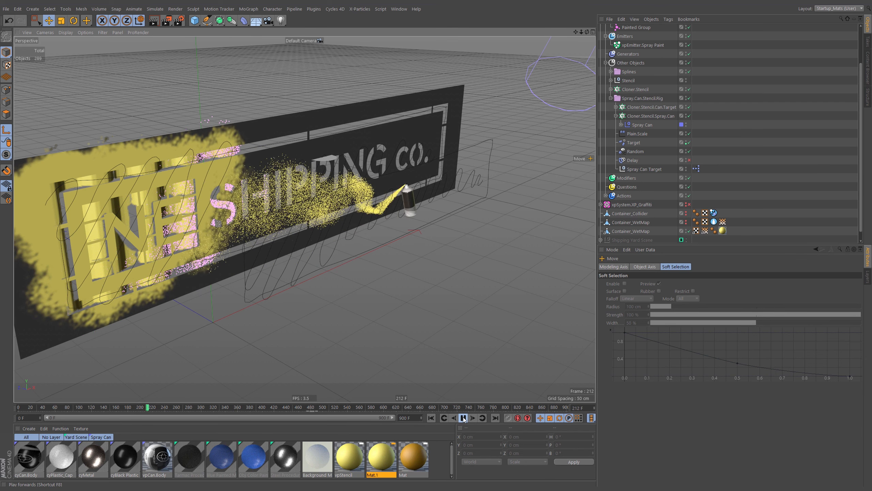
{"action": "left_click", "coordinate": [463, 418]}
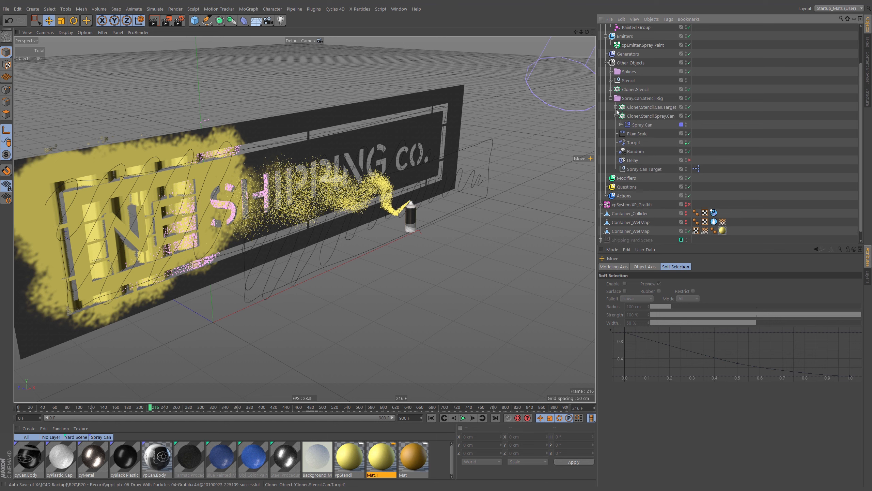
Step: Collapse Cloner.Stencil.Spray.Can, re-enable the Delay effector and play the animation up to frame 232
{"action": "left_click", "coordinate": [616, 116]}
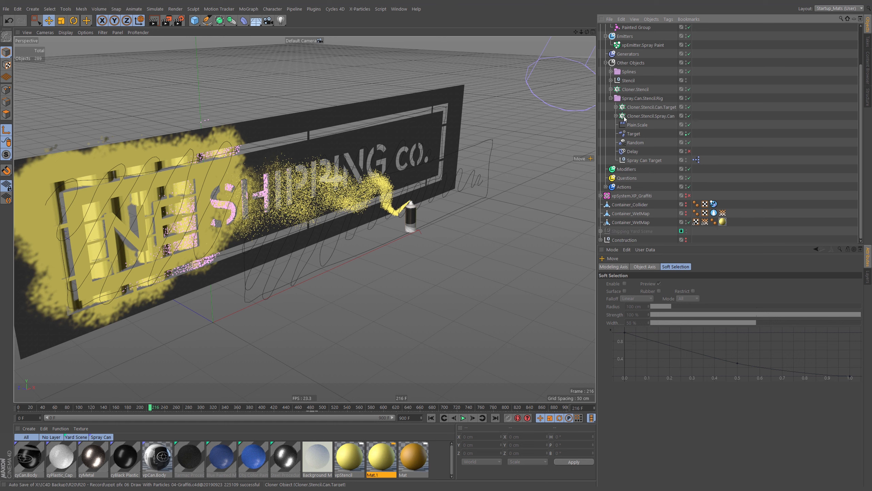
{"action": "left_click", "coordinate": [633, 153]}
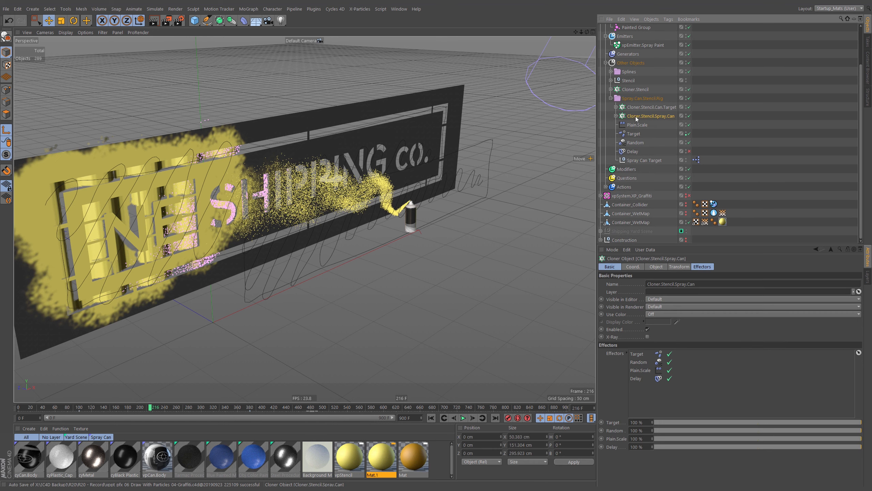
{"action": "left_click", "coordinate": [634, 142]}
{"action": "left_click", "coordinate": [689, 152]}
{"action": "left_click", "coordinate": [742, 158]}
{"action": "left_click", "coordinate": [431, 417]}
{"action": "left_click", "coordinate": [463, 417]}
{"action": "left_click", "coordinate": [463, 418]}
{"action": "right_click_drag", "start_coordinate": [462, 172], "coordinate": [541, 160], "text": "alt"}
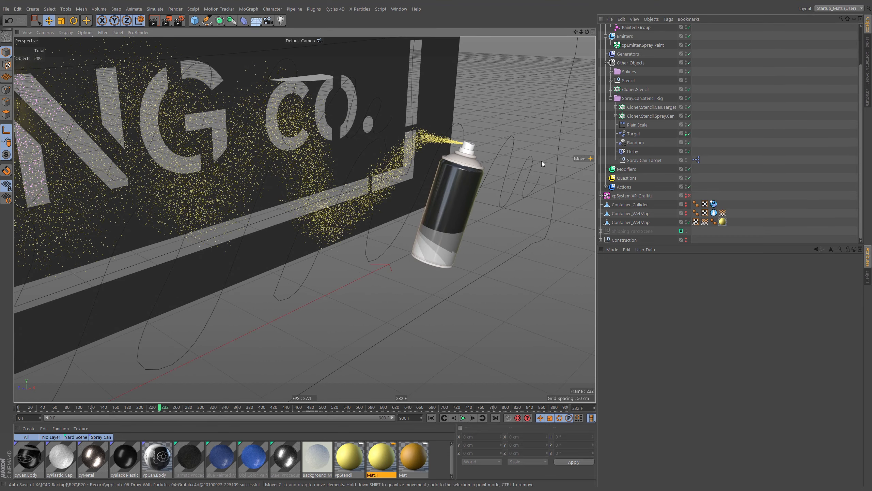
Step: Set the transform colour of Cloner.Stencil.Spray.Can to yellow (H 54°, S 60%) and its display mode to Color
{"action": "left_click", "coordinate": [649, 116]}
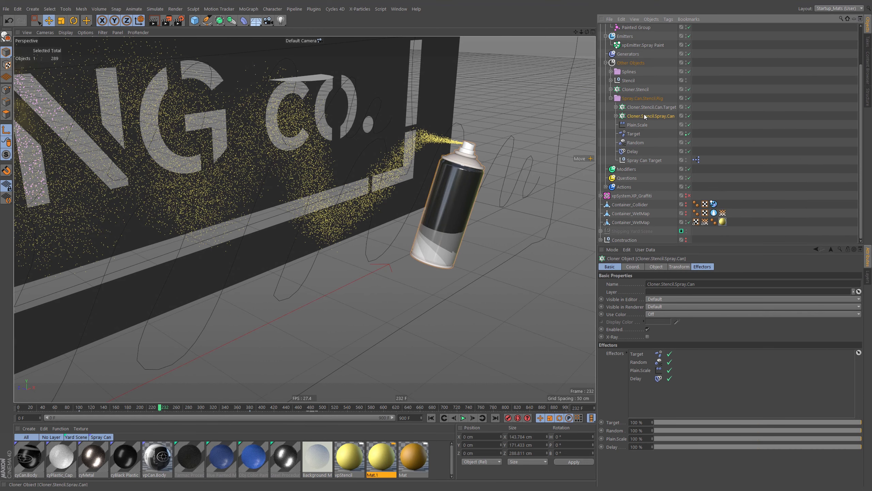
{"action": "left_click", "coordinate": [680, 268]}
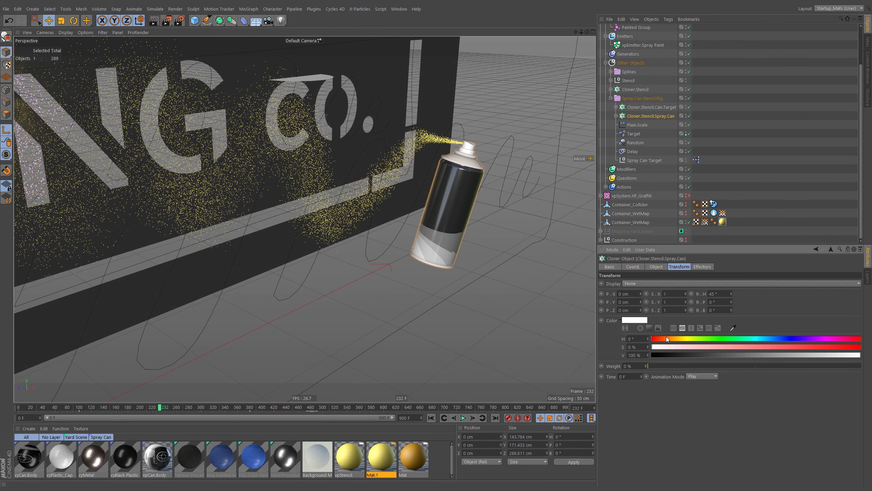
{"action": "left_click_drag", "start_coordinate": [667, 339], "coordinate": [683, 339]}
{"action": "left_click", "coordinate": [777, 347]}
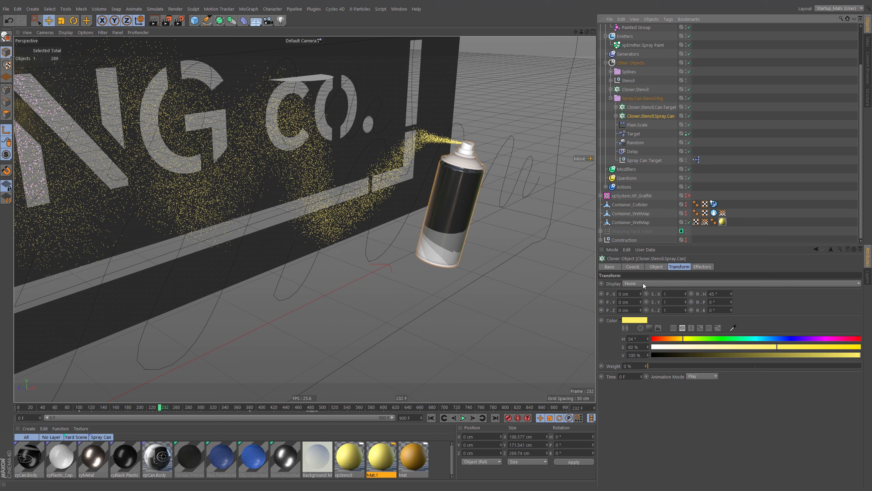
{"action": "left_click", "coordinate": [643, 283]}
{"action": "left_click", "coordinate": [634, 314]}
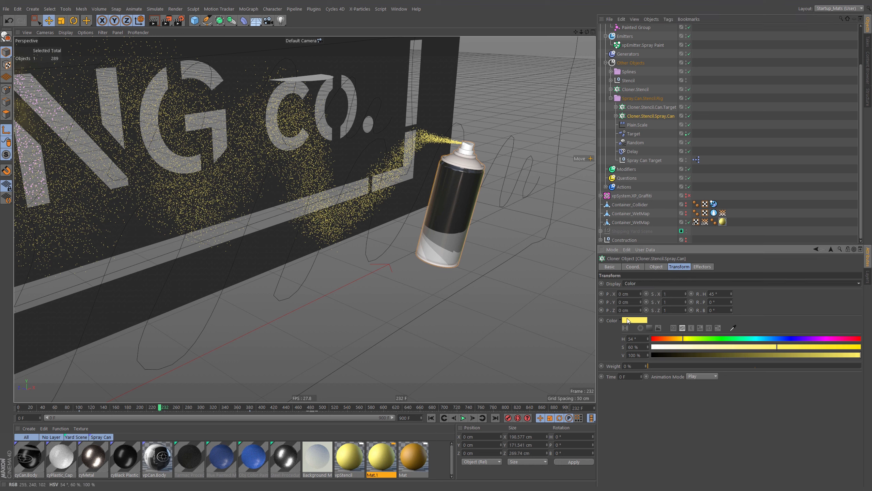
{"action": "left_click", "coordinate": [627, 320]}
{"action": "left_click", "coordinate": [641, 345]}
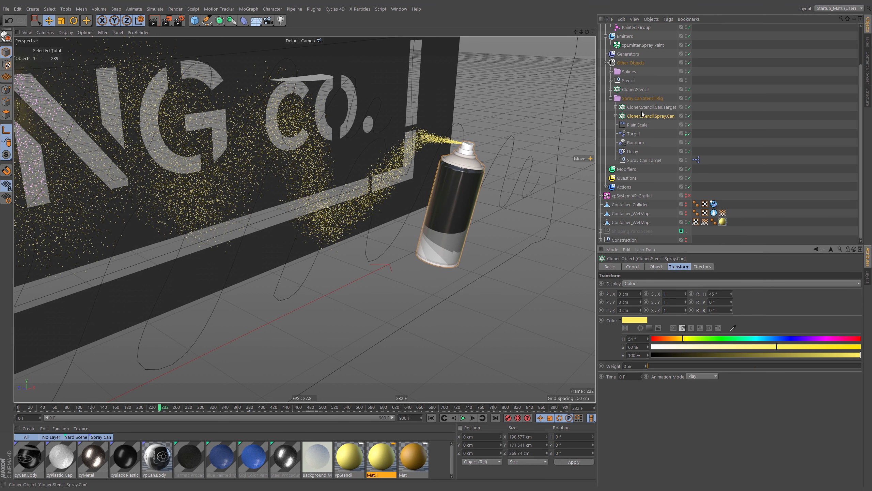
Step: Compare the transform settings of both can cloners and raise the colour saturation of Cloner.Stencil.Spray.Can slightly
{"action": "left_click", "coordinate": [646, 107]}
{"action": "left_click", "coordinate": [616, 107]}
{"action": "left_click", "coordinate": [616, 107]}
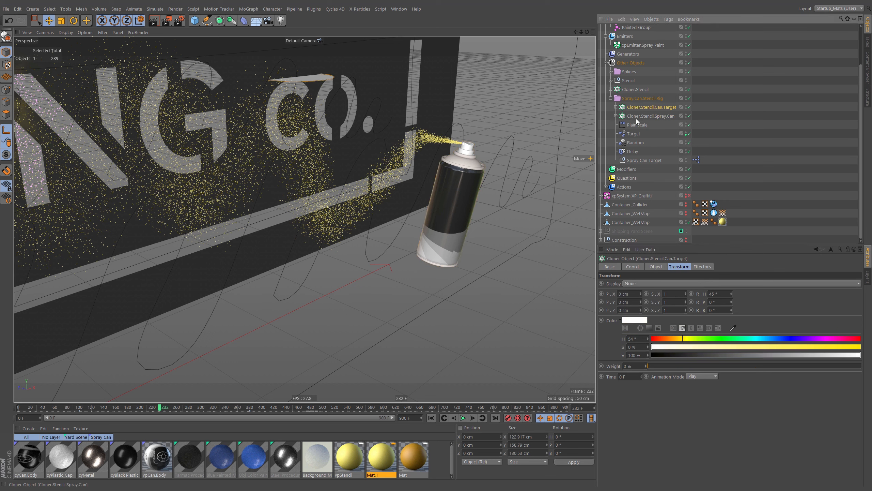
{"action": "left_click", "coordinate": [641, 116]}
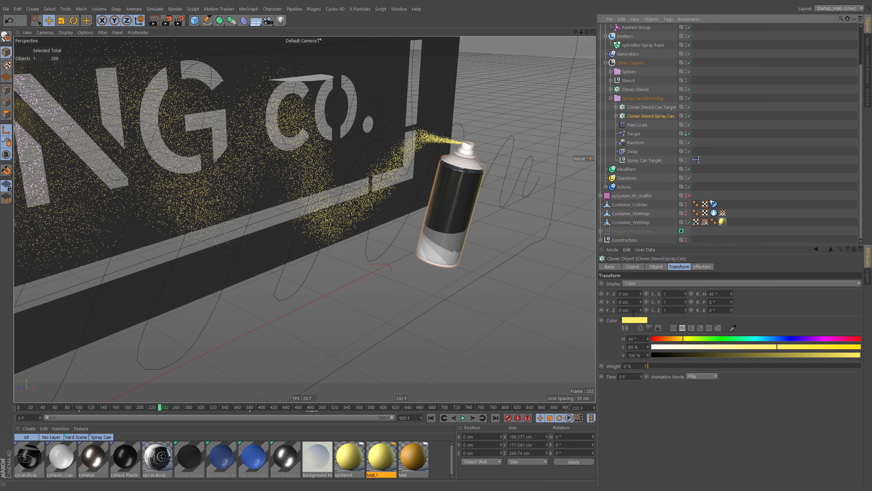
{"action": "left_click", "coordinate": [615, 115]}
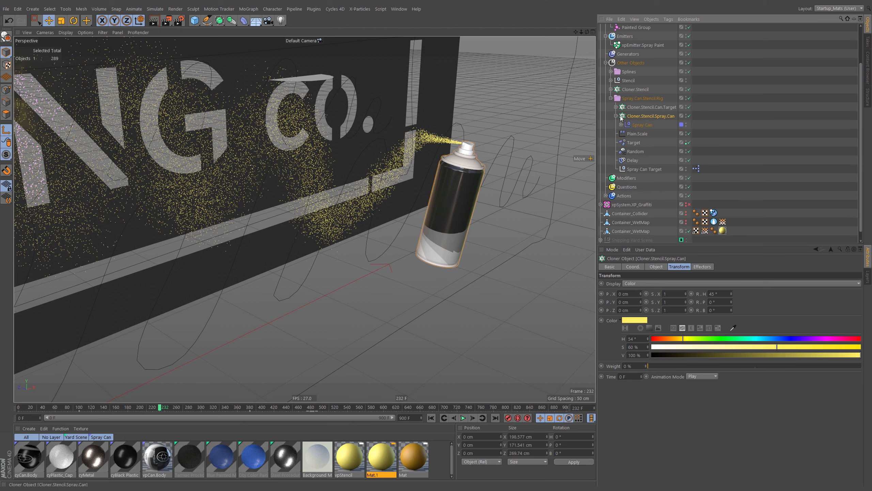
{"action": "mouse_move", "coordinate": [777, 346]}
{"action": "left_mouse_down"}
{"action": "mouse_move", "coordinate": [700, 346]}
{"action": "mouse_move", "coordinate": [805, 347]}
{"action": "mouse_move", "coordinate": [794, 347]}
{"action": "left_mouse_up"}
{"action": "left_click_drag", "start_coordinate": [441, 181], "coordinate": [443, 181], "text": "alt"}
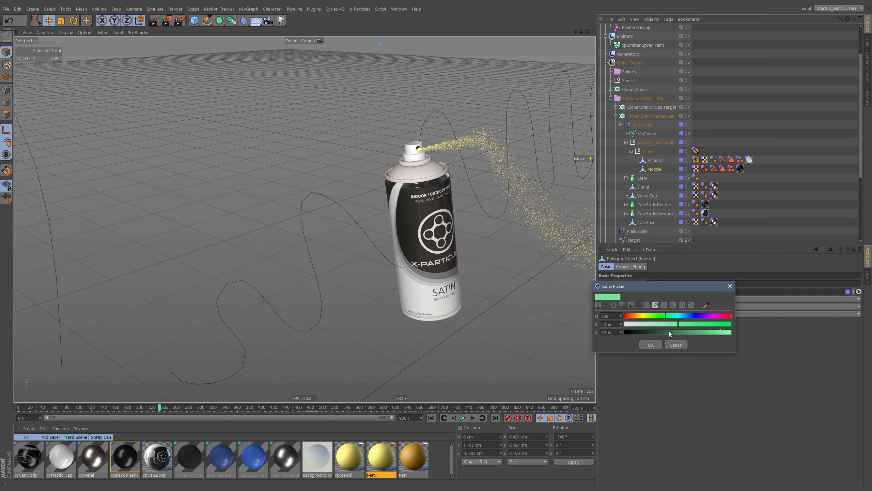
Step: Set Use Color to Off for the Actuator and Nozzle, and turn off texture display in the viewport
{"action": "left_click", "coordinate": [657, 160], "text": "ctrl"}
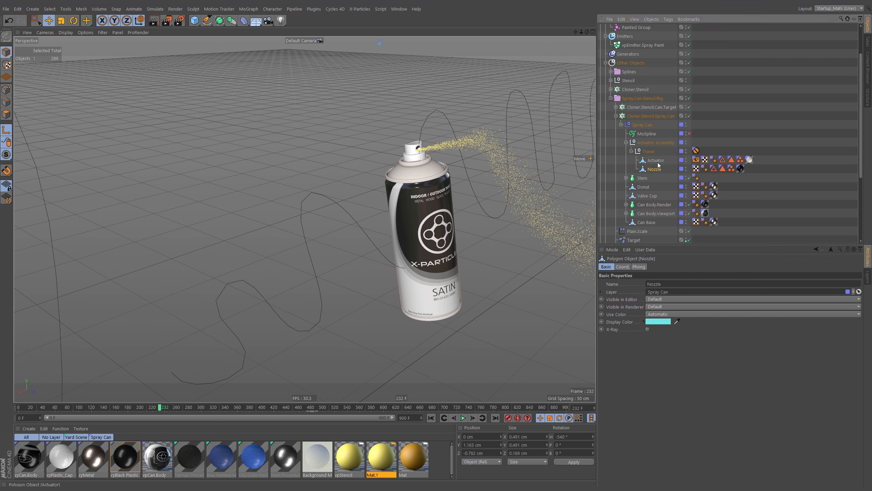
{"action": "left_click", "coordinate": [673, 313]}
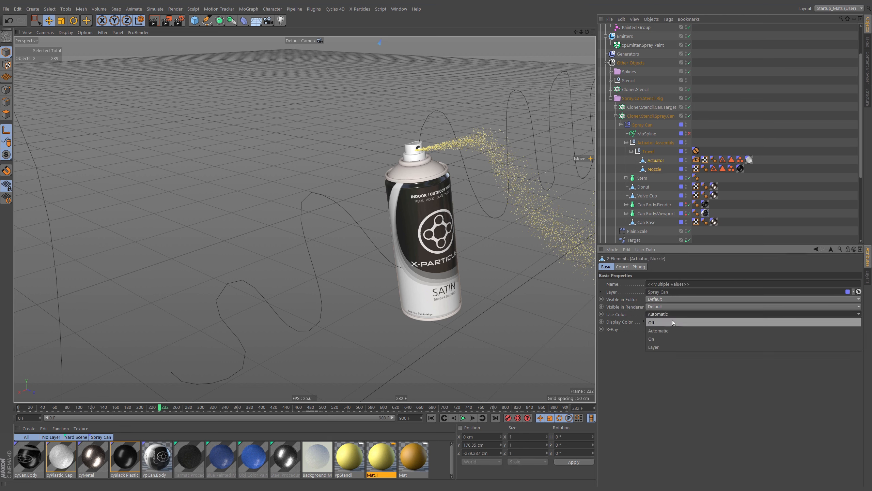
{"action": "left_click", "coordinate": [672, 320]}
{"action": "left_click", "coordinate": [759, 154]}
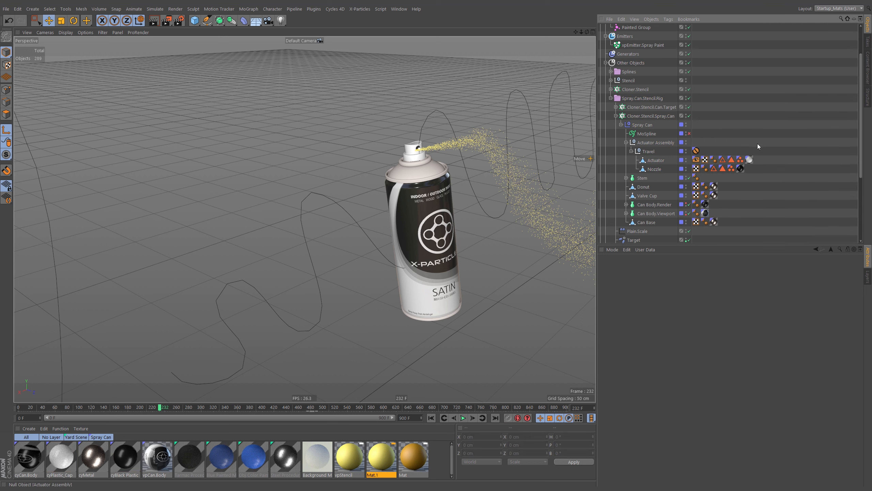
{"action": "key", "text": "n"}
{"action": "key", "text": "q"}
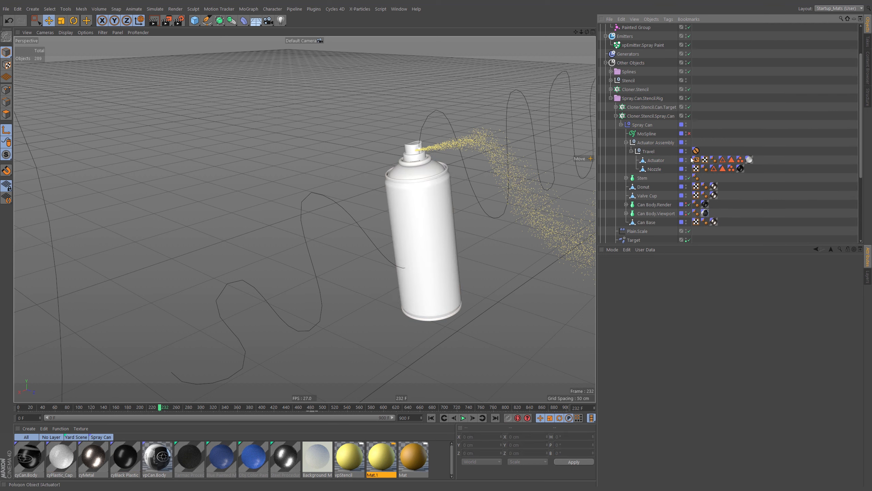
Step: Set the transform colour hue of Cloner.Stencil.Spray.Can to 66° and play the animation from the start up to frame 34
{"action": "left_click", "coordinate": [656, 117]}
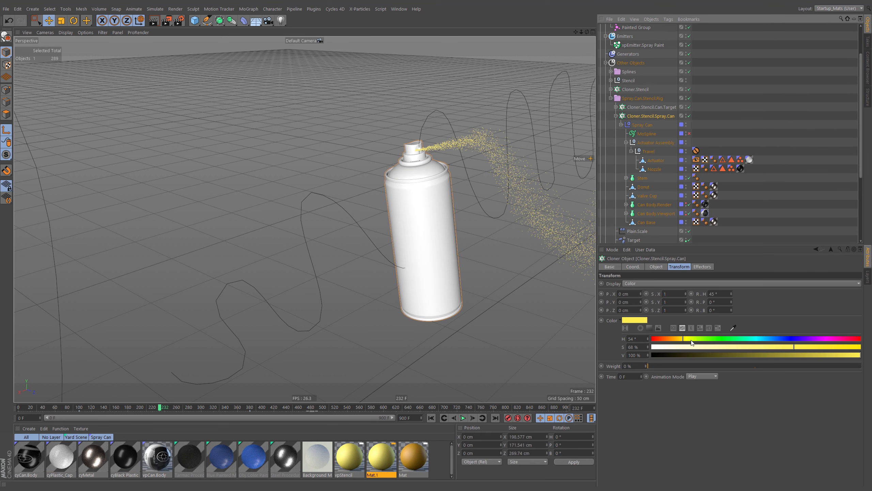
{"action": "left_click_drag", "start_coordinate": [682, 338], "coordinate": [690, 338]}
{"action": "left_click", "coordinate": [431, 418]}
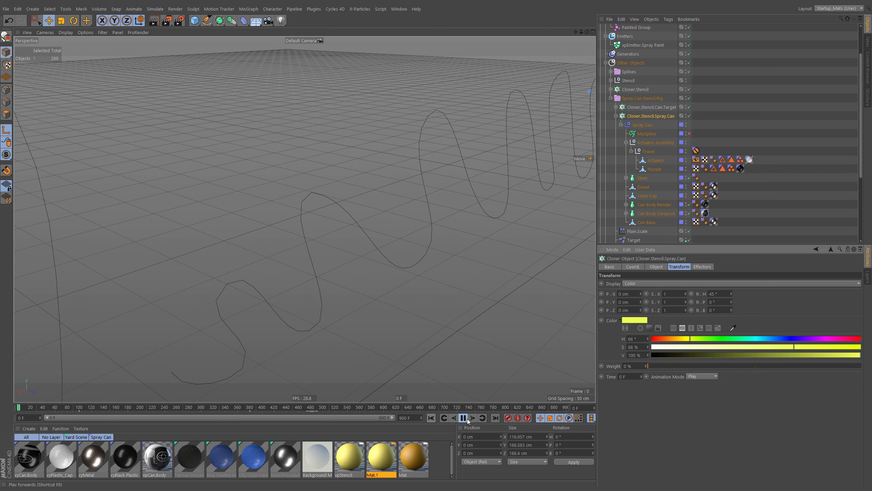
{"action": "left_click", "coordinate": [463, 417]}
{"action": "left_click_drag", "start_coordinate": [305, 219], "coordinate": [567, 189], "text": "alt"}
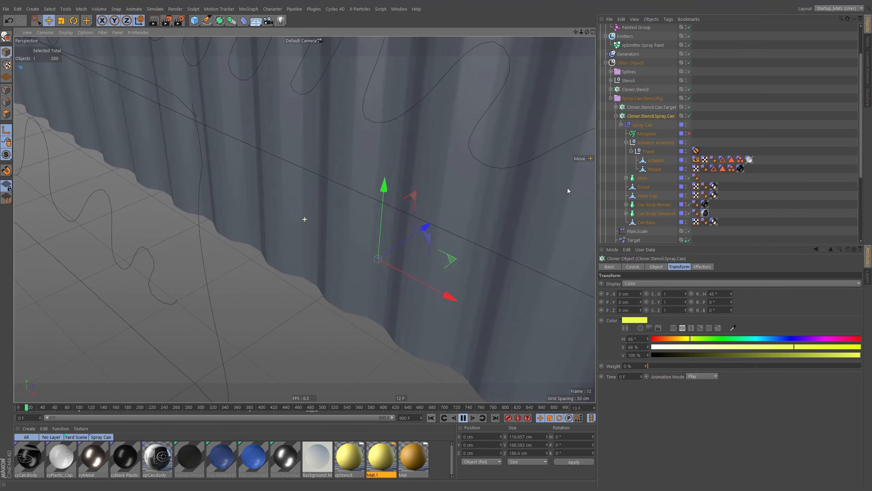
{"action": "right_click_drag", "start_coordinate": [465, 189], "coordinate": [385, 207], "text": "alt"}
{"action": "middle_click_drag", "start_coordinate": [353, 198], "coordinate": [476, 234], "text": "alt"}
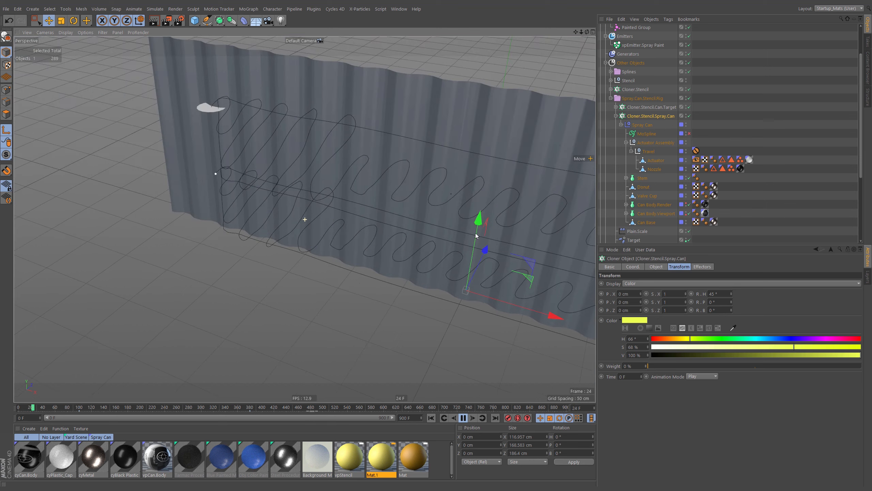
{"action": "left_click", "coordinate": [463, 418]}
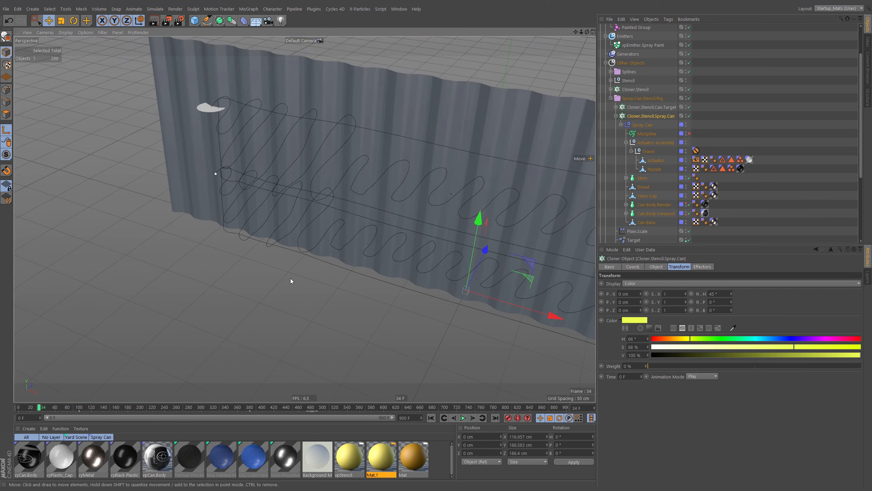
Step: At frame 209, collapse the Spray Can object and set the Plain.Scale effector's Color Mode to Off
{"action": "right_click_drag", "start_coordinate": [427, 203], "coordinate": [401, 240], "text": "alt"}
{"action": "middle_click_drag", "start_coordinate": [451, 223], "coordinate": [368, 216], "text": "alt"}
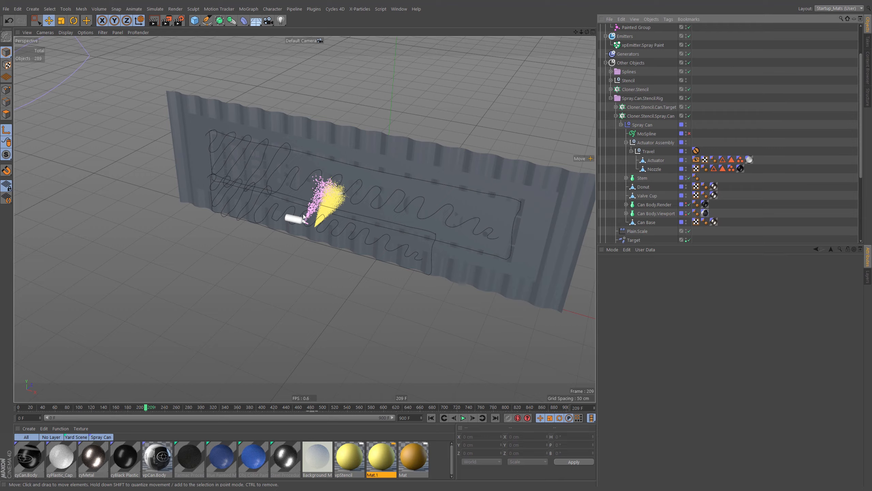
{"action": "right_click_drag", "start_coordinate": [303, 213], "coordinate": [459, 182], "text": "alt"}
{"action": "mouse_move", "coordinate": [300, 227]}
{"action": "left_mouse_down", "text": "alt"}
{"action": "mouse_move", "coordinate": [282, 210]}
{"action": "mouse_move", "coordinate": [347, 210]}
{"action": "left_mouse_up", "text": "alt"}
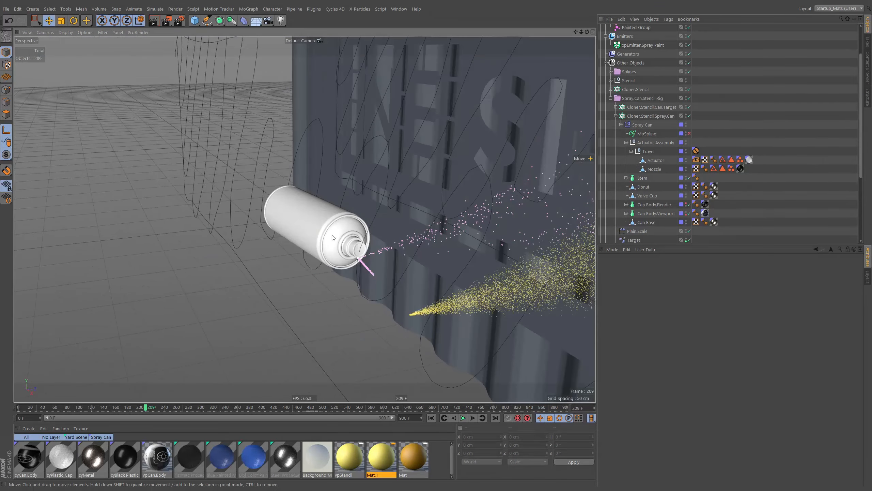
{"action": "left_click", "coordinate": [620, 124]}
{"action": "left_click", "coordinate": [637, 133]}
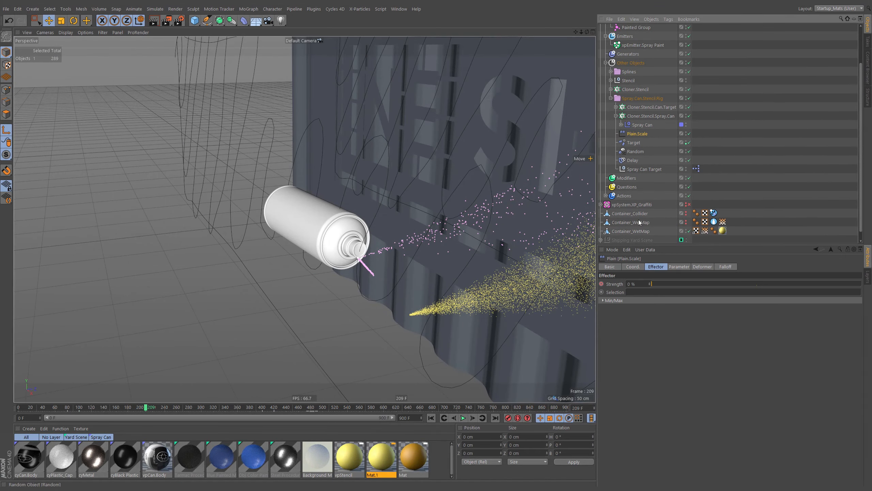
{"action": "left_click", "coordinate": [677, 268]}
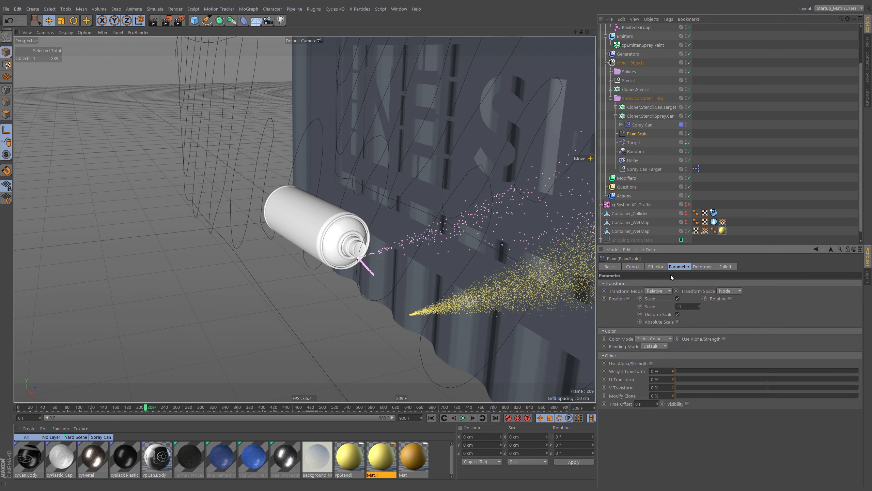
{"action": "left_click", "coordinate": [654, 339]}
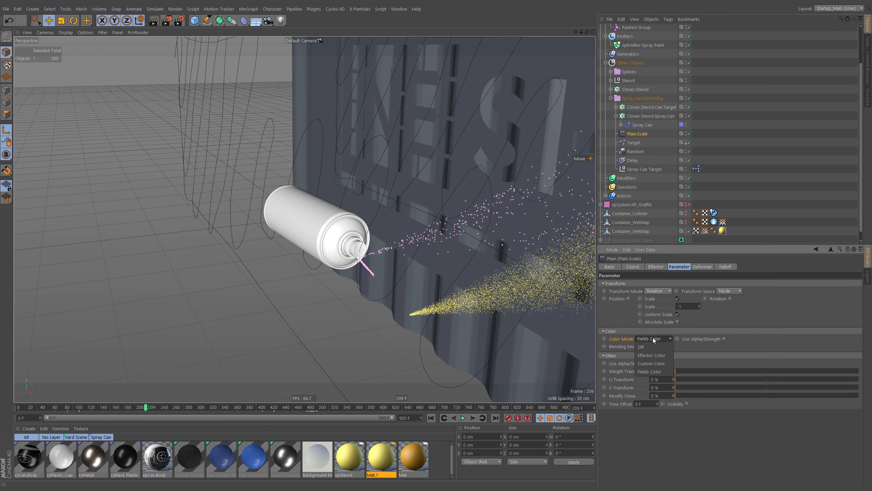
{"action": "left_click", "coordinate": [657, 342]}
Step: Examine the coloured spray can beside the wall and replay the spraying animation from the first frame
{"action": "right_click_drag", "start_coordinate": [369, 246], "coordinate": [353, 263], "text": "alt"}
{"action": "mouse_move", "coordinate": [395, 275]}
{"action": "left_mouse_down", "text": "alt"}
{"action": "mouse_move", "coordinate": [503, 265]}
{"action": "mouse_move", "coordinate": [401, 269]}
{"action": "mouse_move", "coordinate": [477, 267]}
{"action": "left_mouse_up", "text": "alt"}
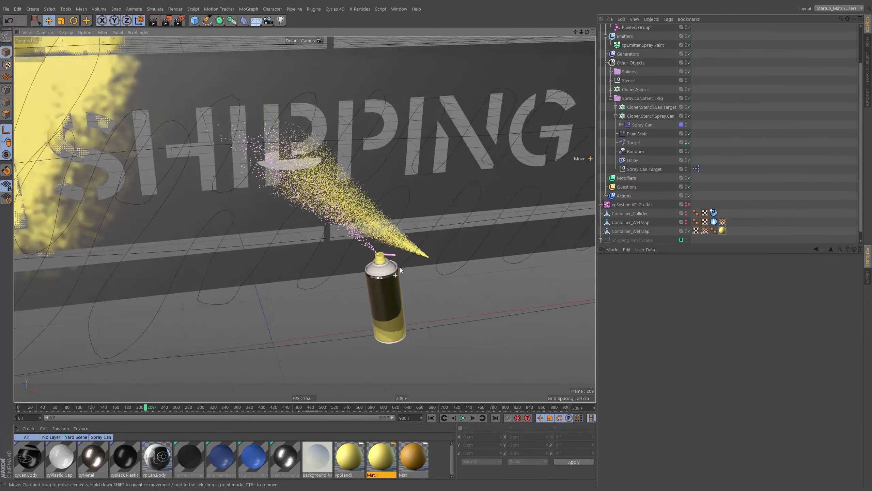
{"action": "scroll", "coordinate": [400, 268], "scroll_direction": "down", "scroll_amount": 6}
{"action": "scroll", "coordinate": [432, 302], "scroll_direction": "up", "scroll_amount": 2}
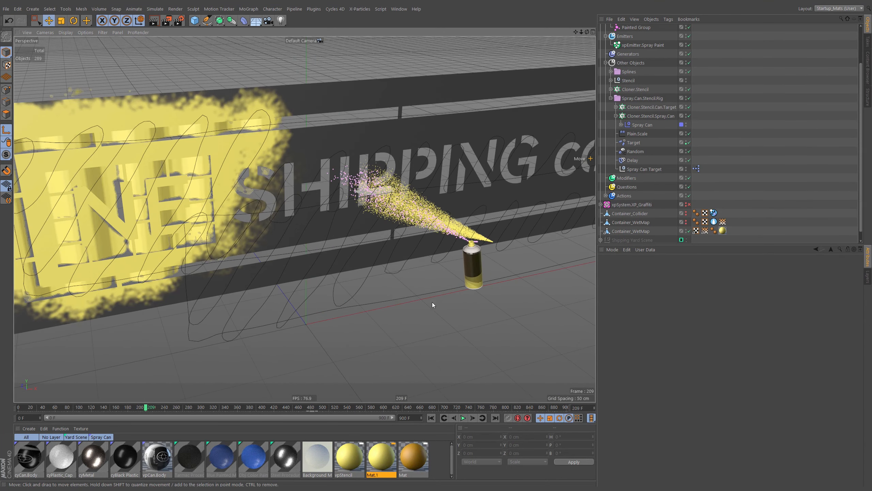
{"action": "left_click", "coordinate": [431, 417]}
{"action": "left_click", "coordinate": [463, 418]}
{"action": "scroll", "coordinate": [356, 309], "scroll_direction": "down", "scroll_amount": 3}
{"action": "left_click", "coordinate": [463, 418]}
Step: Return to frame 0, disable xpEmitter.Spray Paint, and bake a MoGraph Cache tag on Cloner.Stencil.Spray.Can
{"action": "left_click", "coordinate": [431, 418]}
{"action": "left_click", "coordinate": [689, 44]}
{"action": "left_click", "coordinate": [615, 116]}
{"action": "right_click", "coordinate": [651, 124]}
{"action": "left_click", "coordinate": [666, 301]}
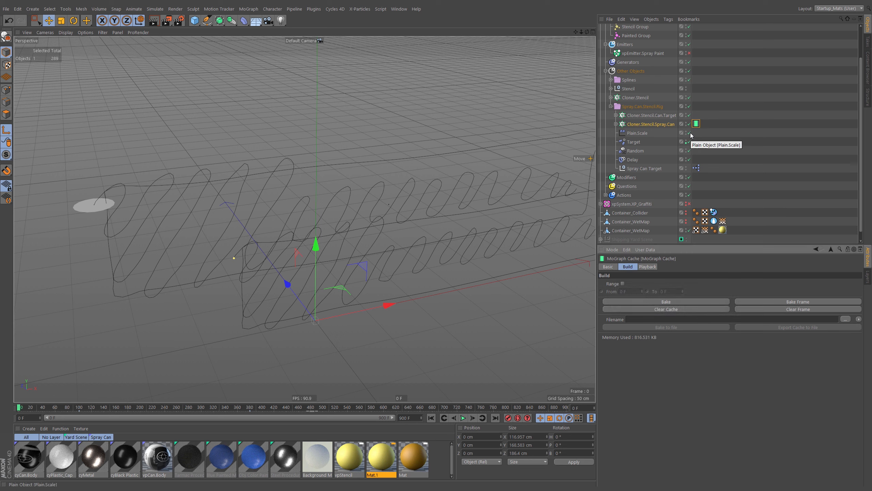
Step: Disable the Plain.Scale, Target, Random and Delay effectors and scrub the timeline to frame 335 to check the baked can
{"action": "left_click_drag", "start_coordinate": [689, 133], "coordinate": [689, 159]}
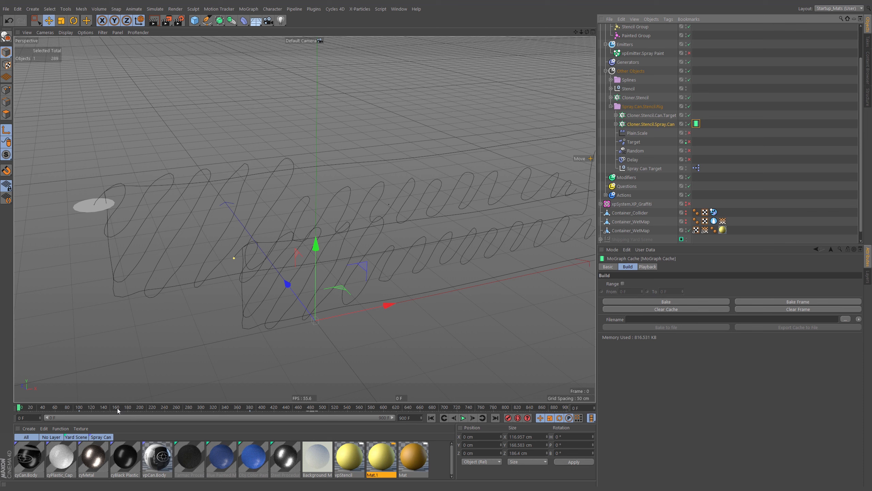
{"action": "mouse_move", "coordinate": [117, 408]}
{"action": "left_mouse_down"}
{"action": "mouse_move", "coordinate": [265, 425]}
{"action": "mouse_move", "coordinate": [329, 419]}
{"action": "mouse_move", "coordinate": [190, 416]}
{"action": "mouse_move", "coordinate": [222, 414]}
{"action": "left_mouse_up"}
{"action": "middle_click_drag", "start_coordinate": [486, 261], "coordinate": [436, 270], "text": "alt"}
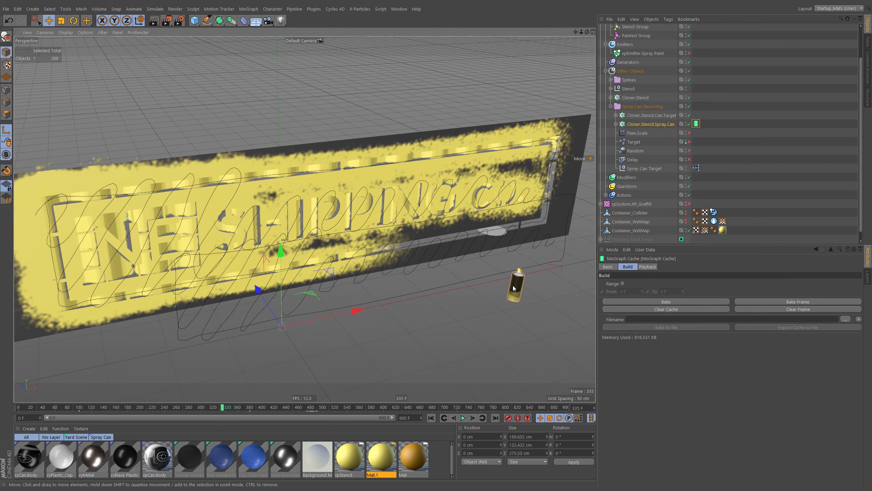
{"action": "left_click_drag", "start_coordinate": [462, 251], "coordinate": [482, 246], "text": "alt"}
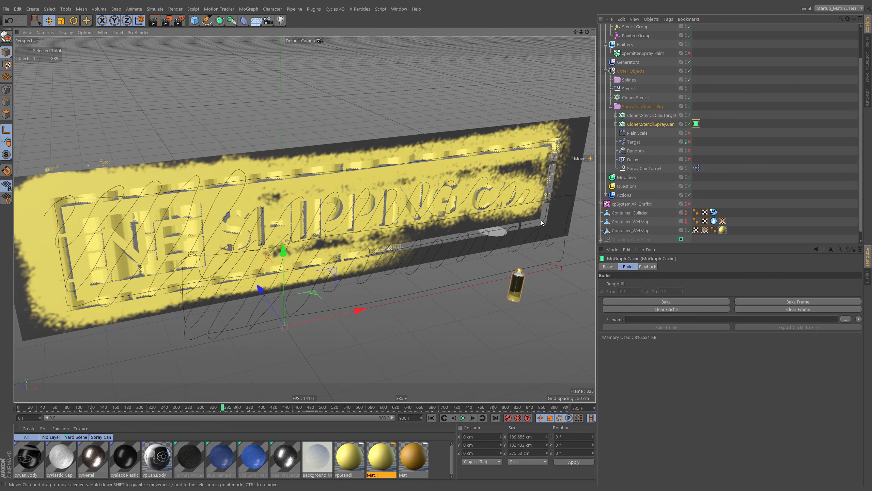
Step: In the collider tag of NE_Shipping_Logo_Stencil, disable Freeze Particles Action.Stencil and Change Group Action.Stencil
{"action": "left_click", "coordinate": [606, 71]}
{"action": "left_click", "coordinate": [642, 90]}
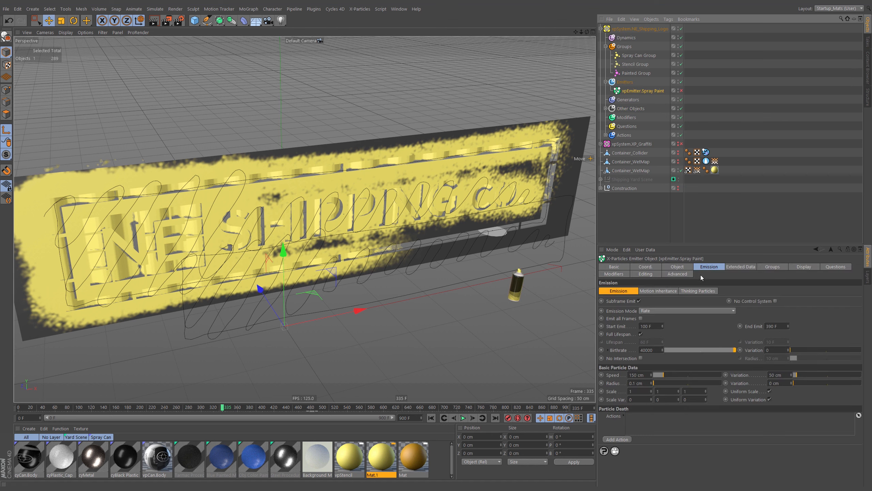
{"action": "left_click", "coordinate": [606, 134]}
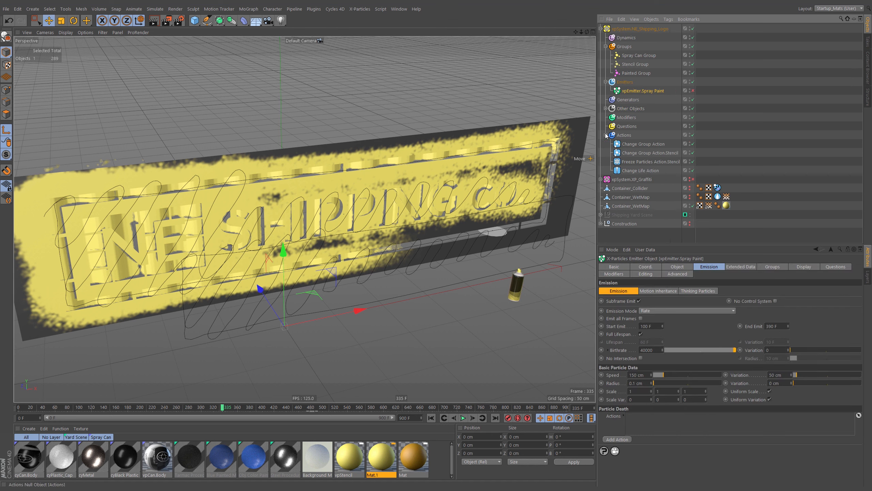
{"action": "left_click", "coordinate": [605, 109]}
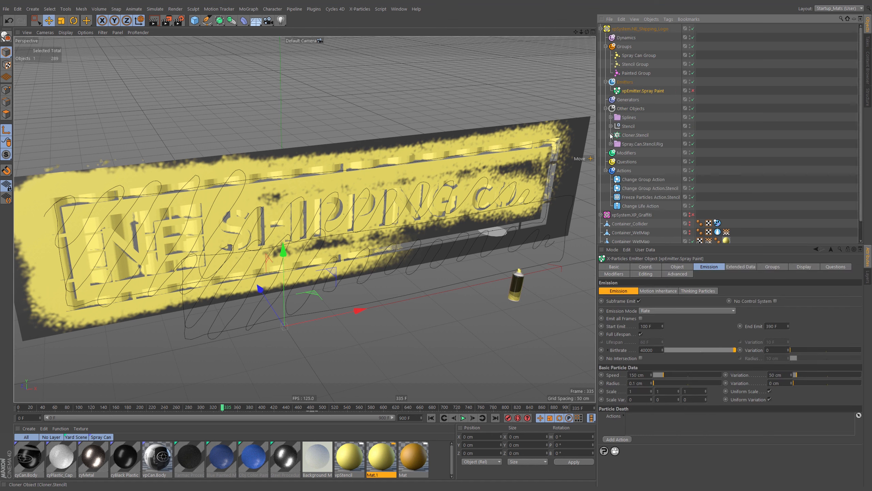
{"action": "left_click", "coordinate": [610, 126]}
{"action": "left_click", "coordinate": [708, 134]}
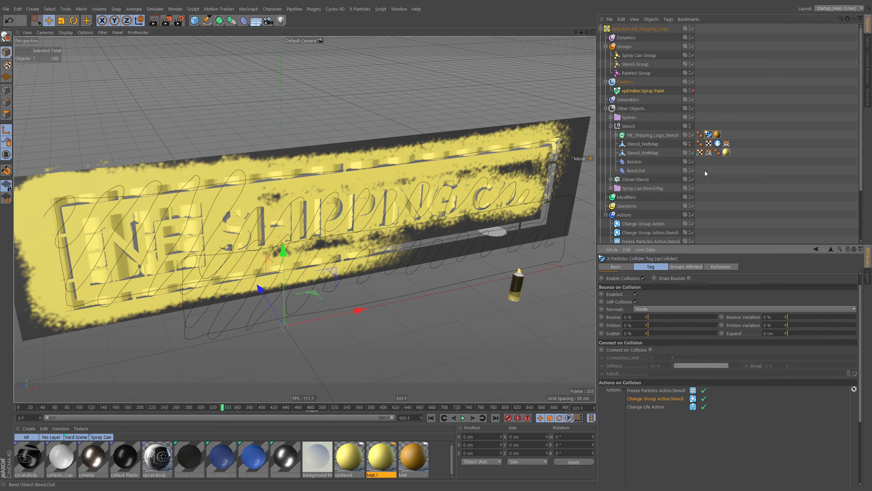
{"action": "scroll", "coordinate": [716, 190], "scroll_direction": "down", "scroll_amount": 4}
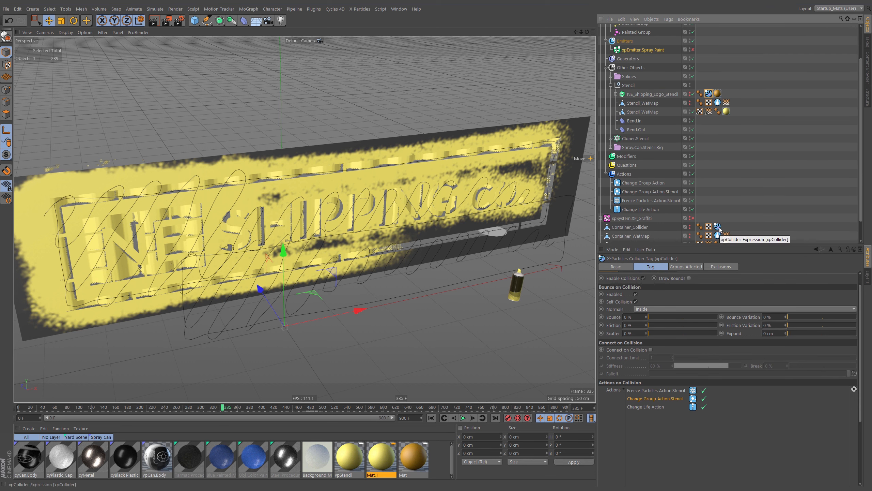
{"action": "left_click", "coordinate": [704, 390]}
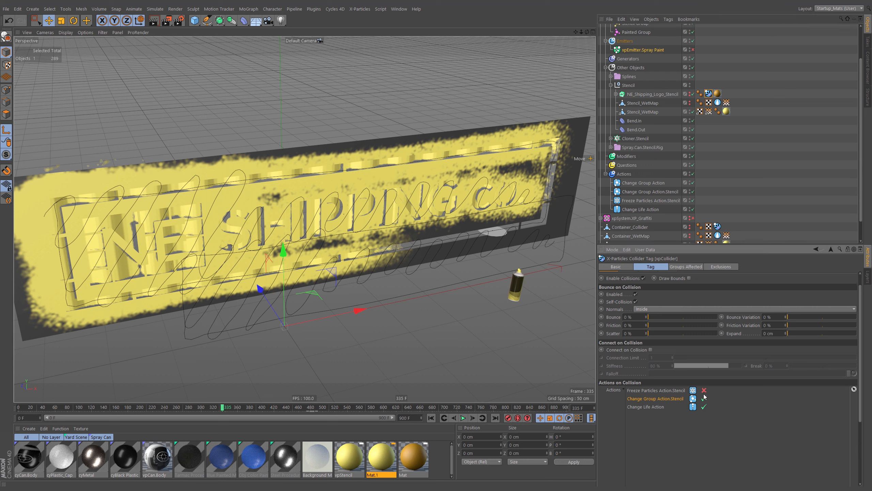
{"action": "left_click", "coordinate": [703, 398]}
Step: Duplicate the Change Life Action, rename the copy Change Life Action.Kill, and set its operation to Kill Particles
{"action": "double_click", "coordinate": [694, 408]}
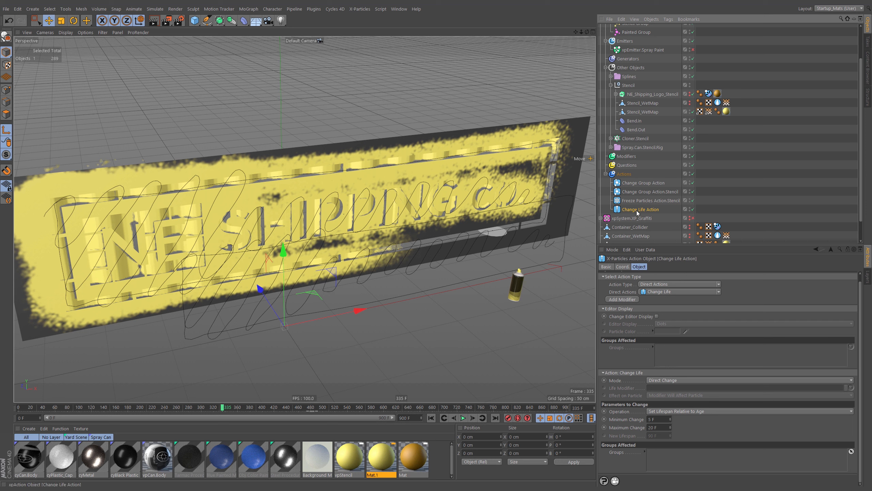
{"action": "left_click_drag", "start_coordinate": [644, 209], "coordinate": [679, 217], "text": "ctrl"}
{"action": "double_click", "coordinate": [649, 219]}
{"action": "type", "text": "Kill"}
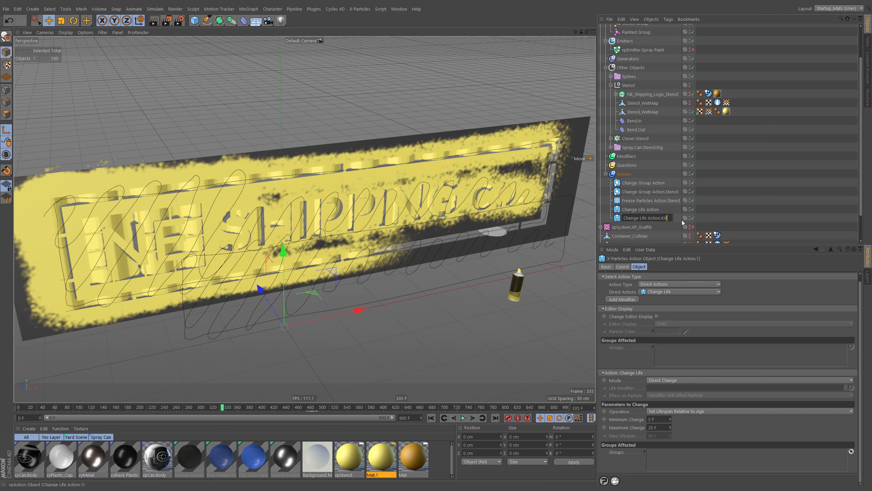
{"action": "key", "text": "Return"}
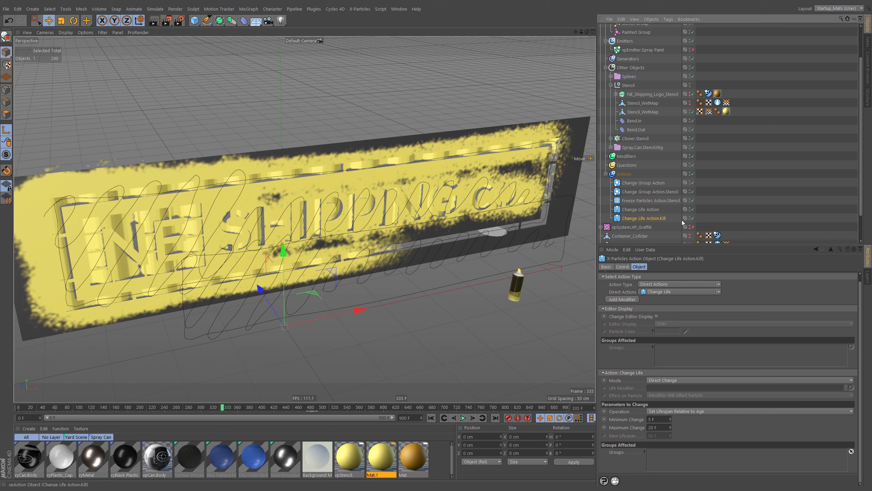
{"action": "left_click", "coordinate": [674, 412]}
{"action": "left_click", "coordinate": [681, 418]}
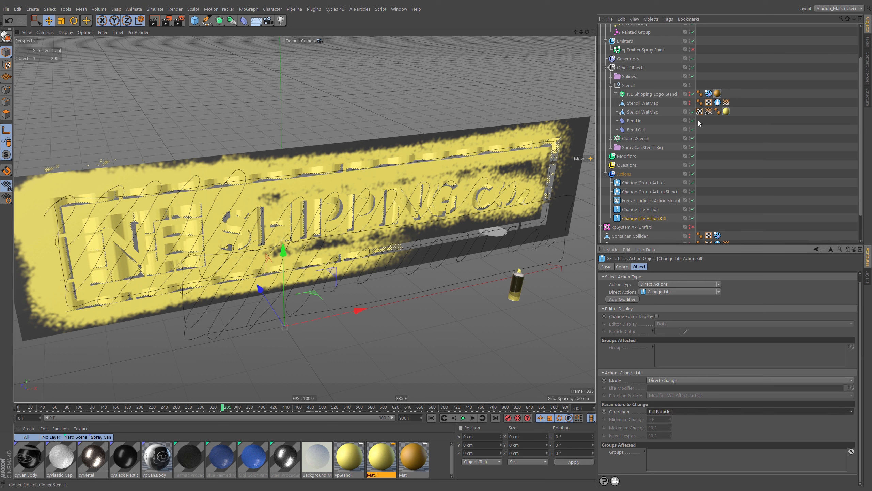
Step: Add Change Life Action.Kill to the stencil collider's collision actions and disable the original Change Life Action there
{"action": "left_click", "coordinate": [717, 103]}
{"action": "left_click_drag", "start_coordinate": [643, 217], "coordinate": [672, 439]}
{"action": "left_click", "coordinate": [703, 416]}
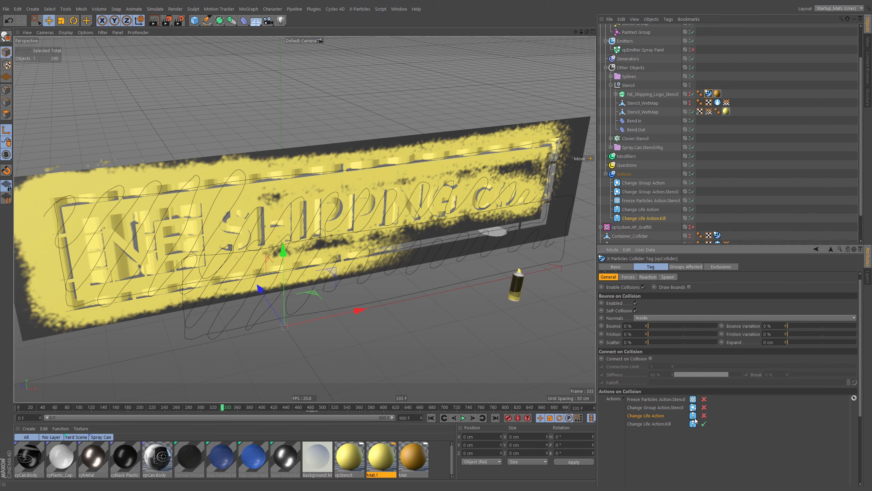
Step: In Container_Collider's collider tag, disable the four existing collision actions and add Change Life Action.Kill
{"action": "scroll", "coordinate": [658, 206], "scroll_direction": "down", "scroll_amount": 2}
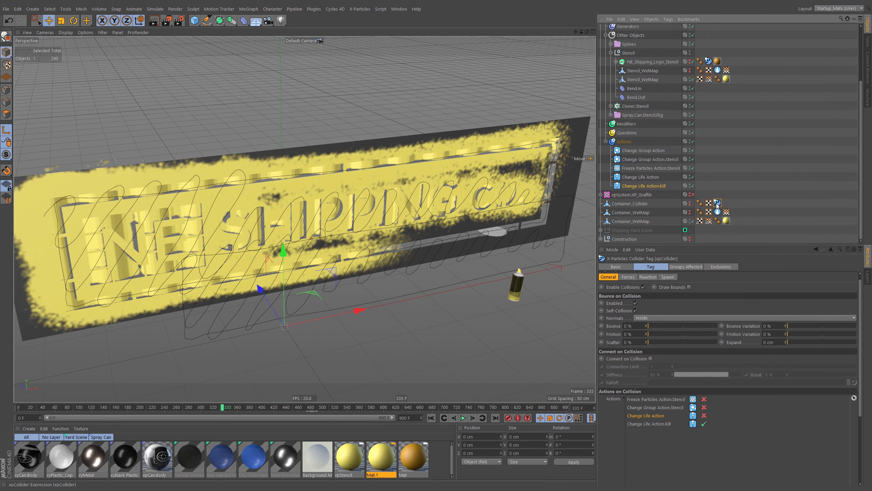
{"action": "left_click", "coordinate": [718, 202]}
{"action": "left_click", "coordinate": [705, 399]}
{"action": "left_click", "coordinate": [705, 408]}
{"action": "left_click", "coordinate": [704, 416]}
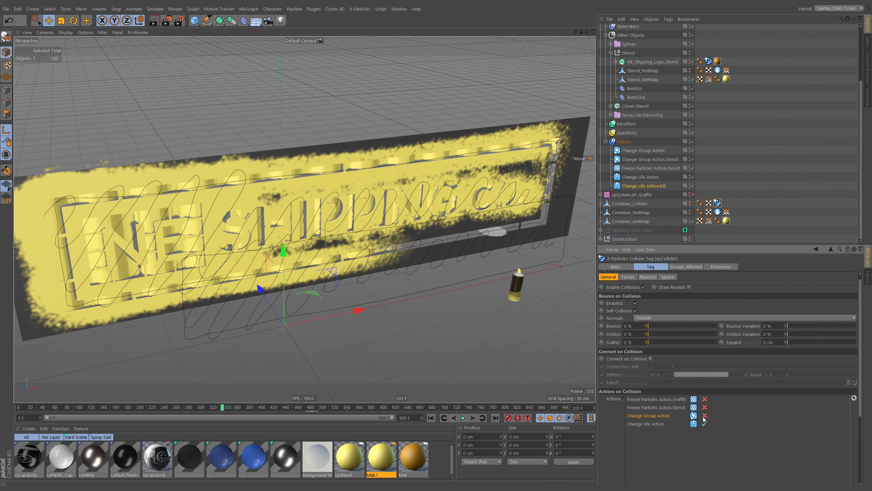
{"action": "left_click", "coordinate": [705, 424]}
{"action": "left_click_drag", "start_coordinate": [644, 186], "coordinate": [653, 453]}
{"action": "left_click", "coordinate": [732, 188]}
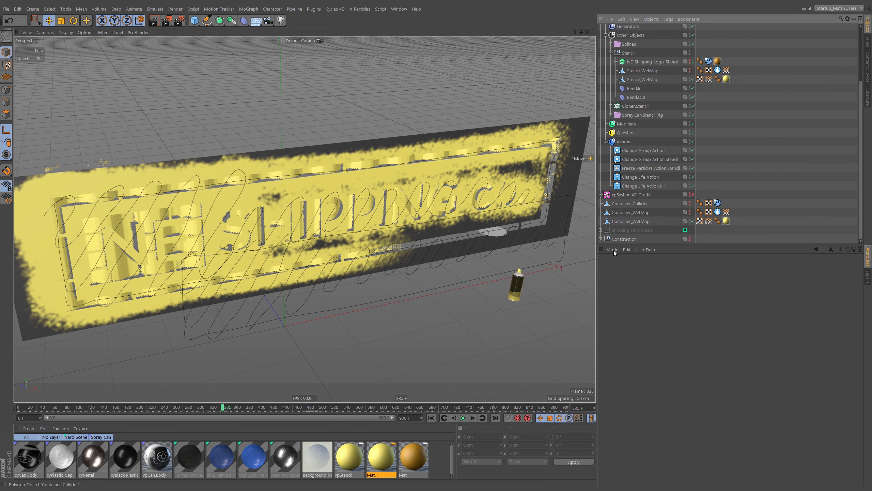
Step: Disable the Stencil Group and Painted Group and re-enable xpEmitter.Spray Paint
{"action": "scroll", "coordinate": [669, 62], "scroll_direction": "up", "scroll_amount": 3}
{"action": "scroll", "coordinate": [697, 66], "scroll_direction": "up", "scroll_amount": 3}
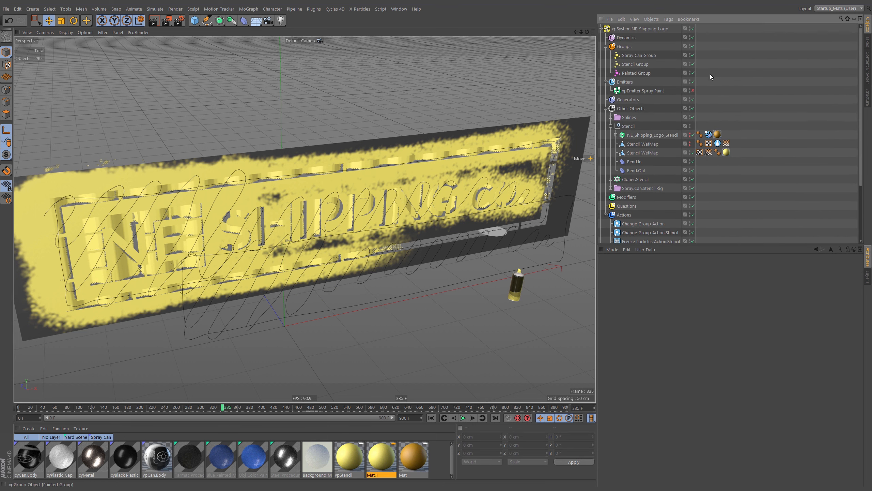
{"action": "left_click", "coordinate": [693, 64]}
{"action": "left_click", "coordinate": [693, 73]}
Step: Play the animation from the start up to frame 138 and inspect the paint building up on the stencil
{"action": "left_click", "coordinate": [431, 417]}
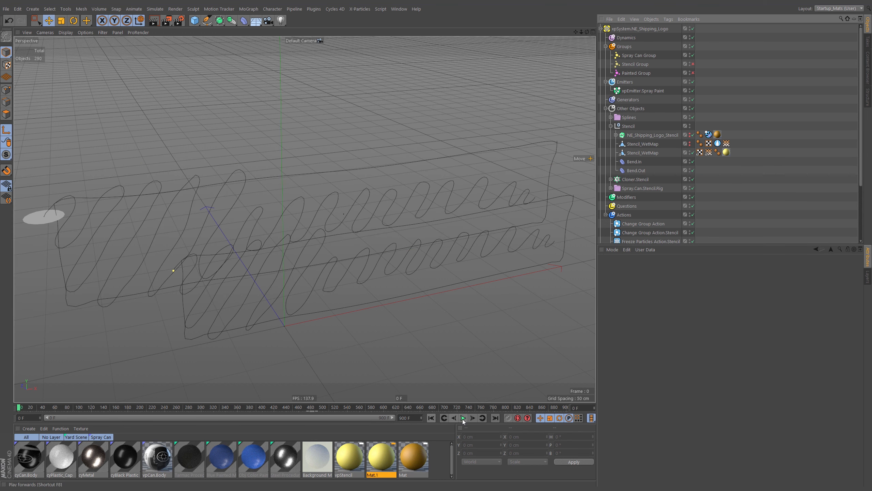
{"action": "left_click", "coordinate": [463, 417]}
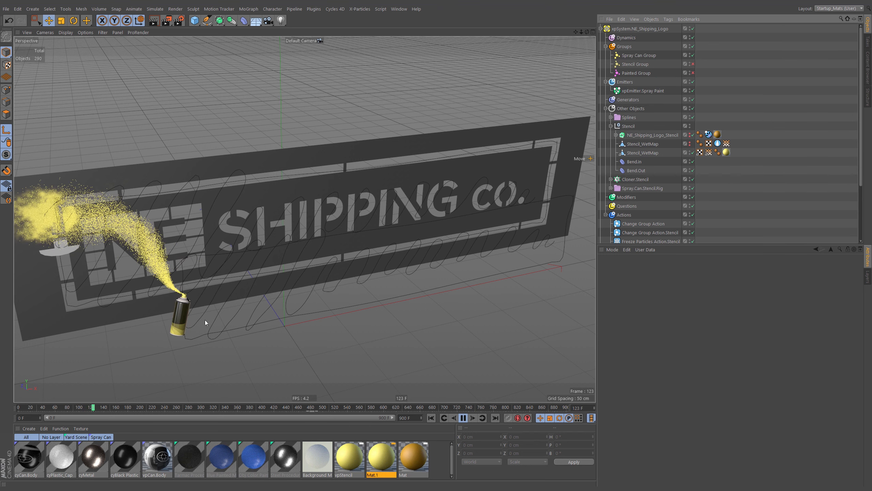
{"action": "left_click", "coordinate": [464, 418]}
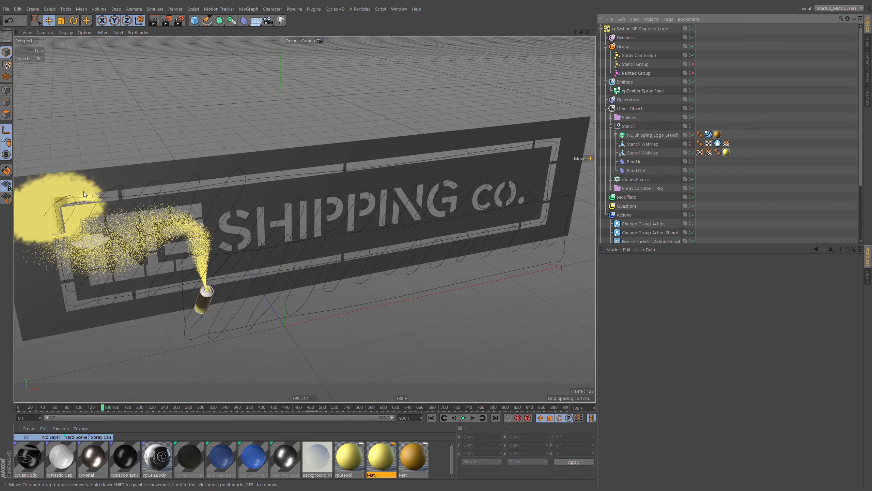
{"action": "middle_click_drag", "start_coordinate": [84, 192], "coordinate": [260, 190], "text": "alt"}
{"action": "scroll", "coordinate": [260, 190], "scroll_direction": "up", "scroll_amount": 6}
{"action": "mouse_move", "coordinate": [260, 191]}
{"action": "left_mouse_down", "text": "alt"}
{"action": "mouse_move", "coordinate": [420, 169]}
{"action": "mouse_move", "coordinate": [314, 201]}
{"action": "left_mouse_up", "text": "alt"}
{"action": "scroll", "coordinate": [314, 201], "scroll_direction": "down", "scroll_amount": 5}
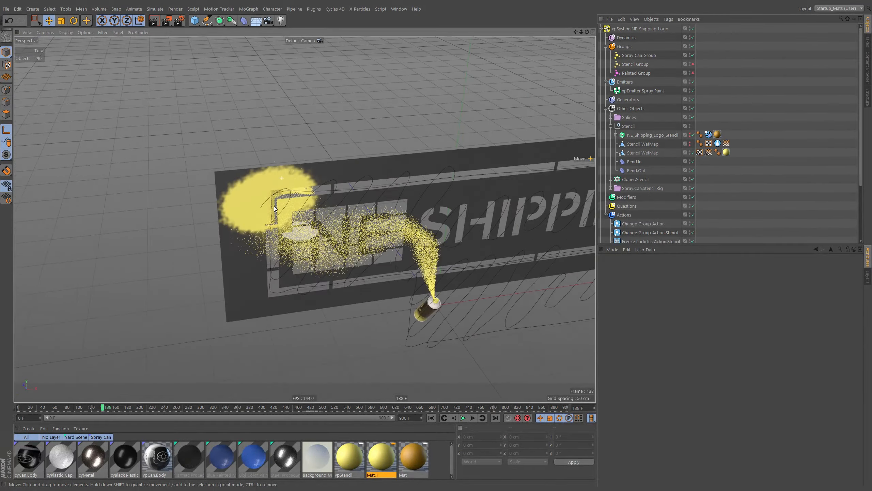
Step: Set the birthrate of xpEmitter.Spray Paint to 200000
{"action": "middle_click_drag", "start_coordinate": [314, 201], "coordinate": [275, 191], "text": "alt"}
{"action": "left_click_drag", "start_coordinate": [386, 240], "coordinate": [417, 250], "text": "alt"}
{"action": "scroll", "coordinate": [399, 250], "scroll_direction": "up", "scroll_amount": 3}
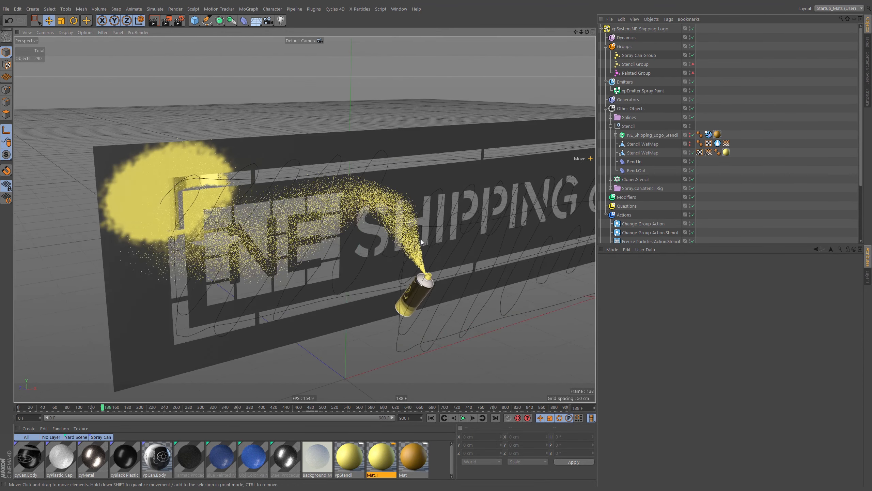
{"action": "scroll", "coordinate": [417, 250], "scroll_direction": "down", "scroll_amount": 2}
{"action": "middle_click_drag", "start_coordinate": [417, 251], "coordinate": [423, 260], "text": "alt"}
{"action": "left_click_drag", "start_coordinate": [423, 260], "coordinate": [430, 261], "text": "alt"}
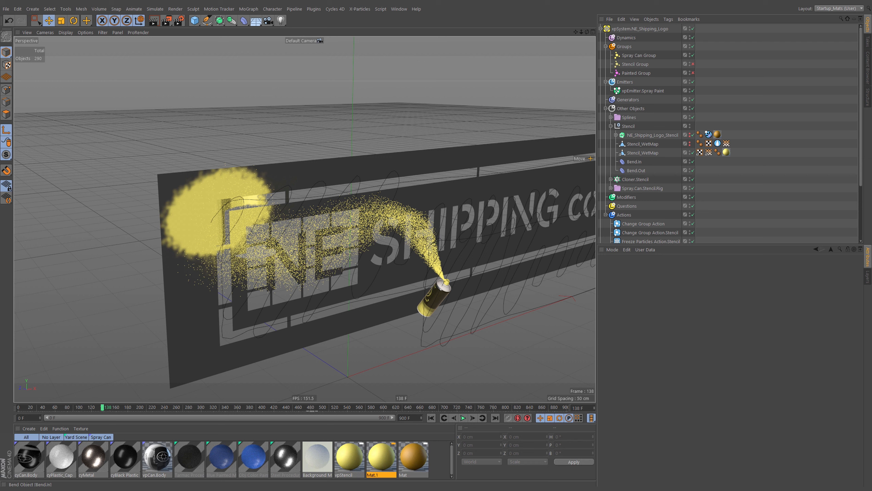
{"action": "left_click", "coordinate": [642, 91]}
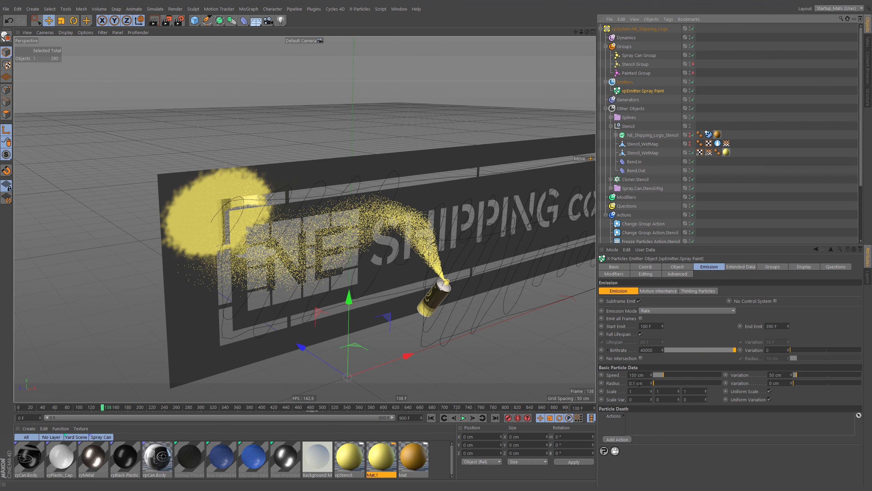
{"action": "left_click_drag", "start_coordinate": [645, 353], "coordinate": [622, 391]}
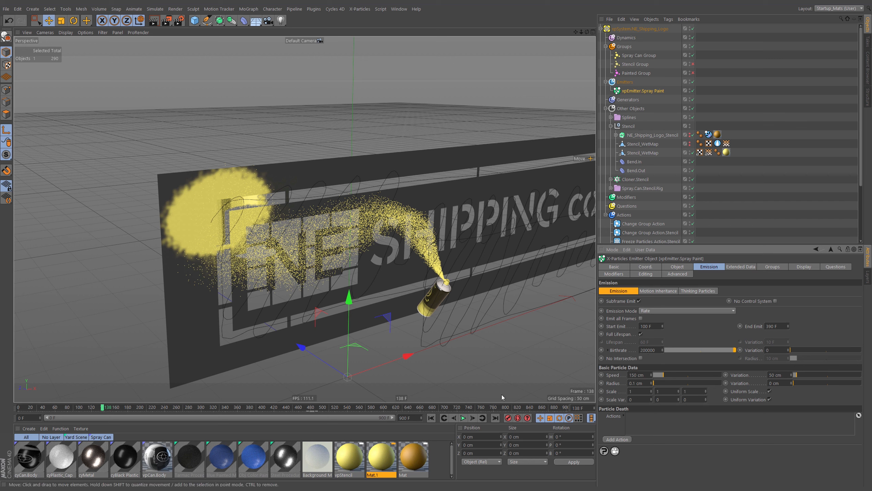
Step: Play the animation from the start to frame 128 and inspect the density of the paint spray
{"action": "left_click", "coordinate": [432, 418]}
{"action": "left_click", "coordinate": [463, 418]}
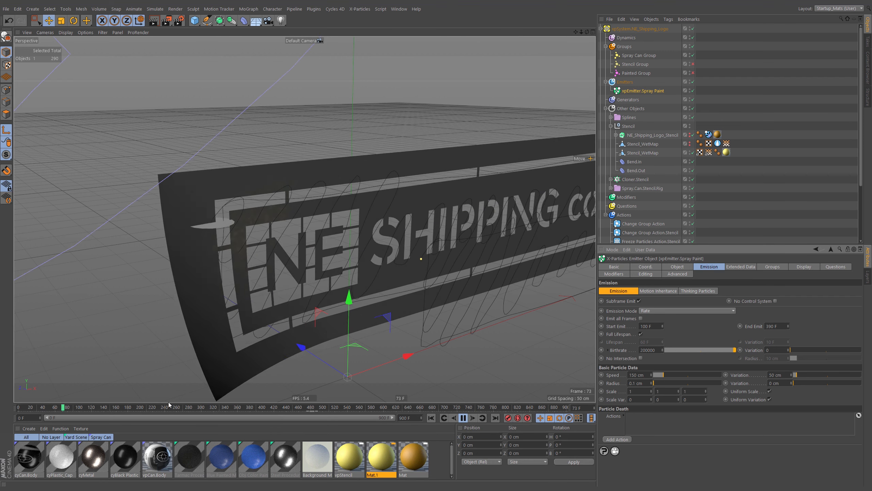
{"action": "left_click", "coordinate": [468, 420]}
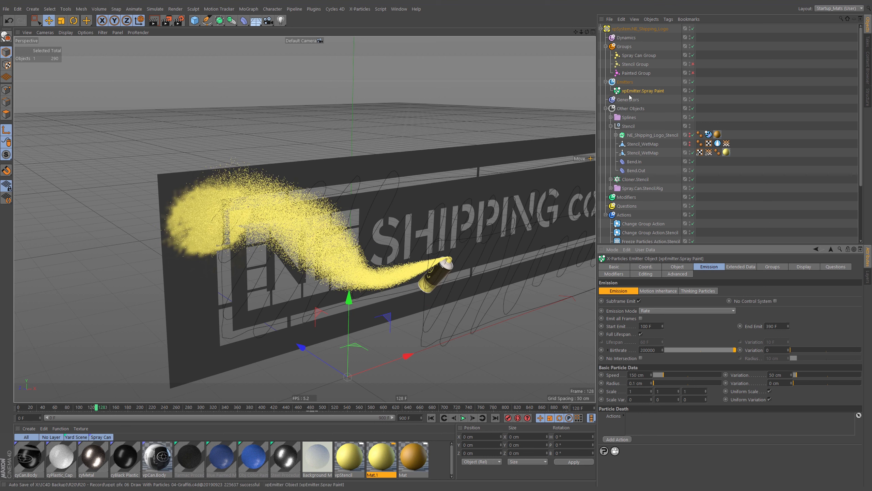
Step: Collapse the Stencil and Actions hierarchies and add an xpCache object to the system's Other Objects
{"action": "left_click", "coordinate": [611, 126]}
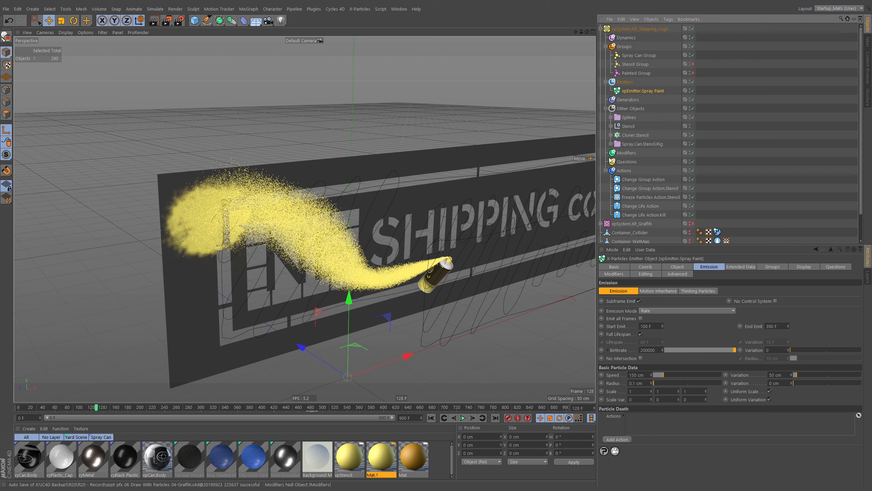
{"action": "left_click", "coordinate": [606, 170]}
{"action": "left_click", "coordinate": [628, 109]}
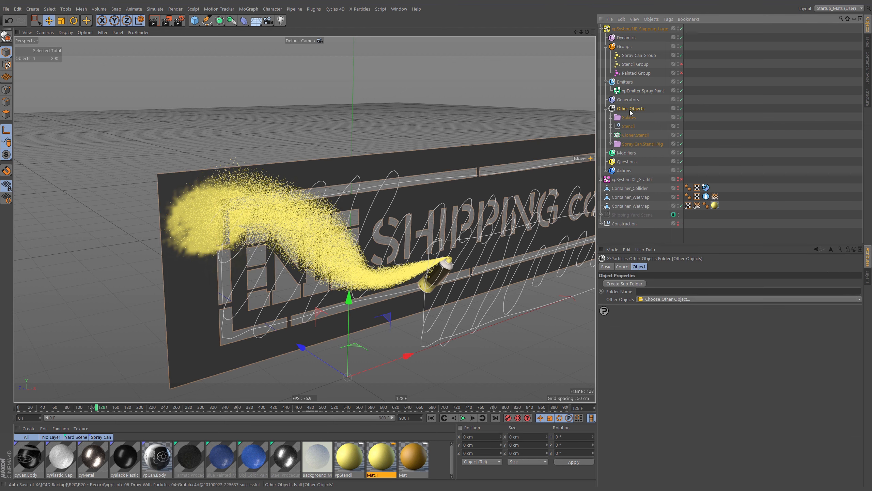
{"action": "left_click", "coordinate": [658, 298]}
{"action": "left_click", "coordinate": [653, 316]}
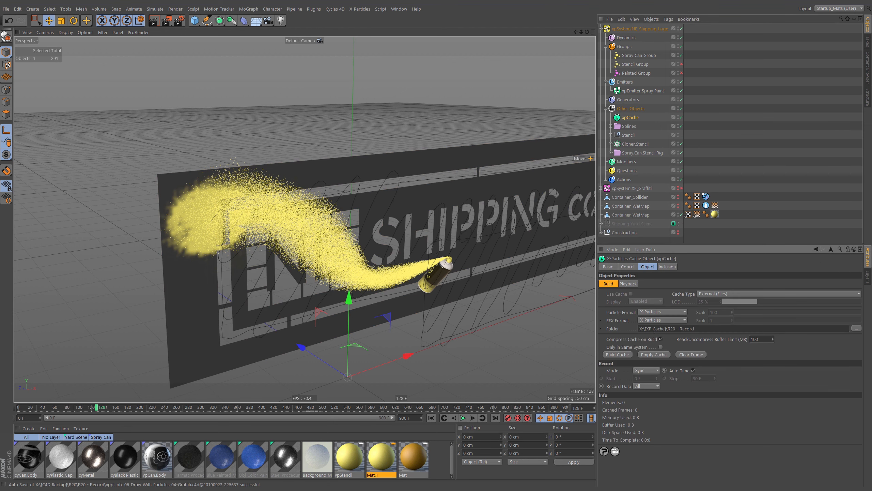
Step: Rename the new xpCache object to xpCache_NE_Logo_Spray_Paint
{"action": "double_click", "coordinate": [636, 118]}
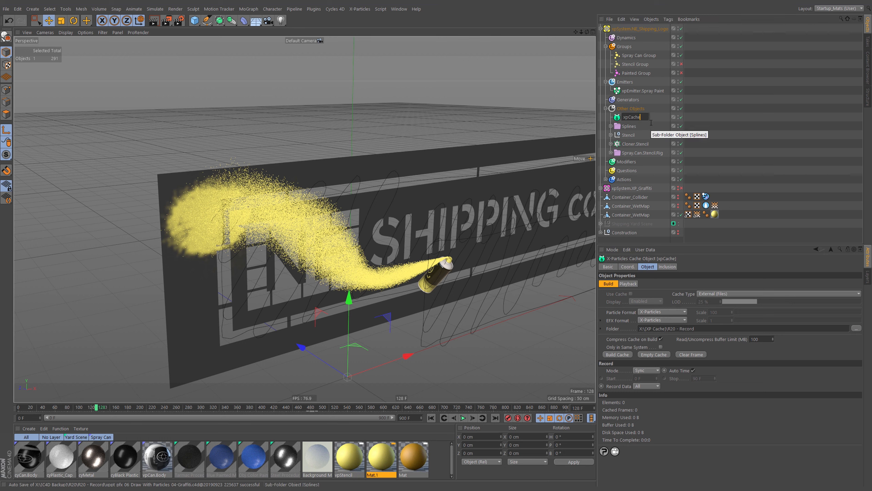
{"action": "type", "text": "_"}
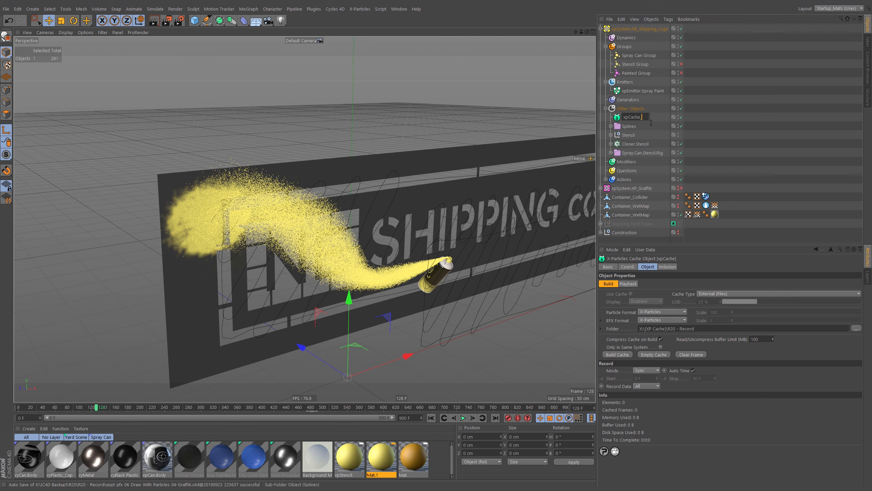
{"action": "type", "text": "N"}
{"action": "type", "text": "E_Logo_Spr"}
{"action": "type", "text": "ay_Pa"}
{"action": "type", "text": "int"}
{"action": "key", "text": "Return"}
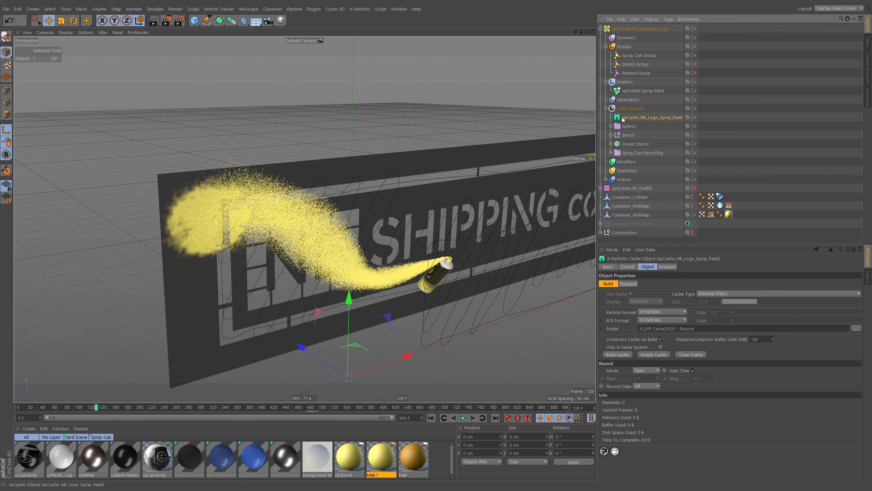
Step: Rename the spray paint emitter to xpEmitter.Logo_Spray Paint
{"action": "double_click", "coordinate": [643, 92]}
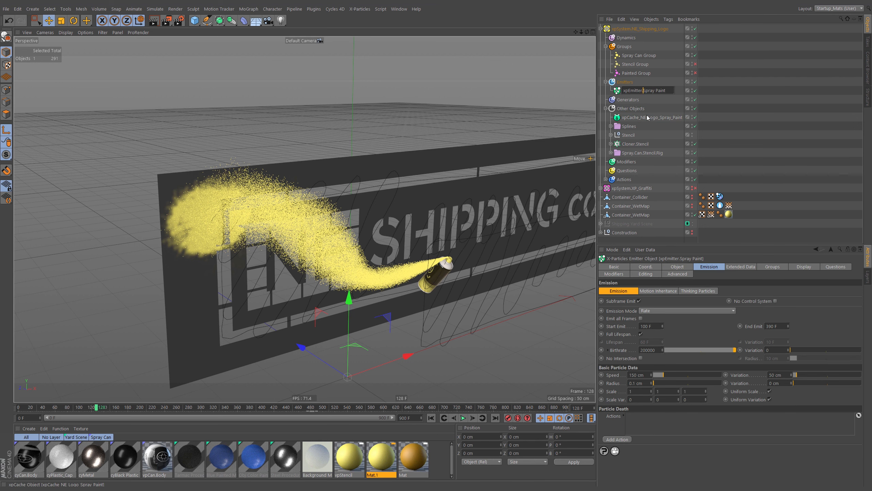
{"action": "type", "text": "Logo"}
{"action": "type", "text": "."}
{"action": "key", "text": "Return"}
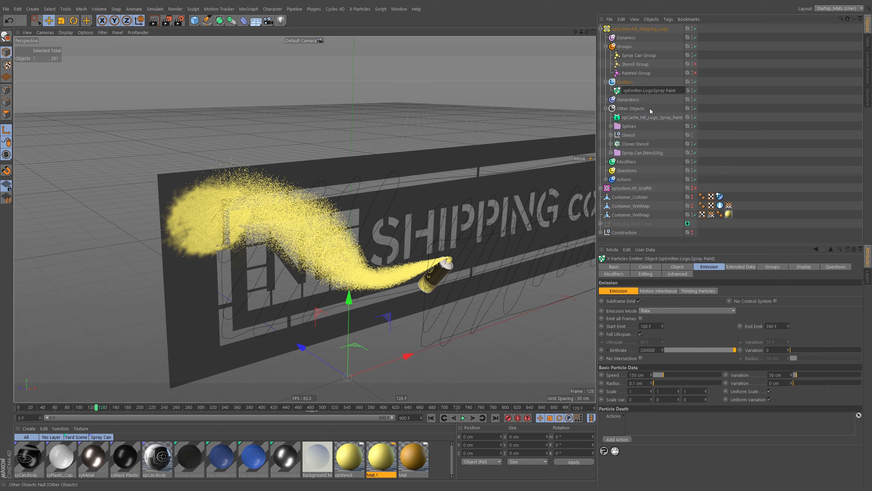
{"action": "type", "text": "_"}
{"action": "left_click", "coordinate": [662, 117]}
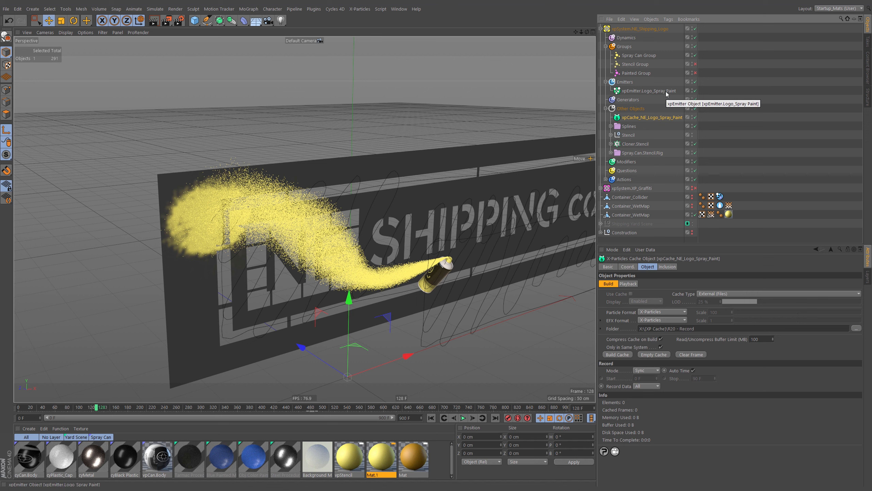
Step: Turn off Auto Time in the cache's record settings and set its range from 100 F to 390 F
{"action": "left_click", "coordinate": [666, 91]}
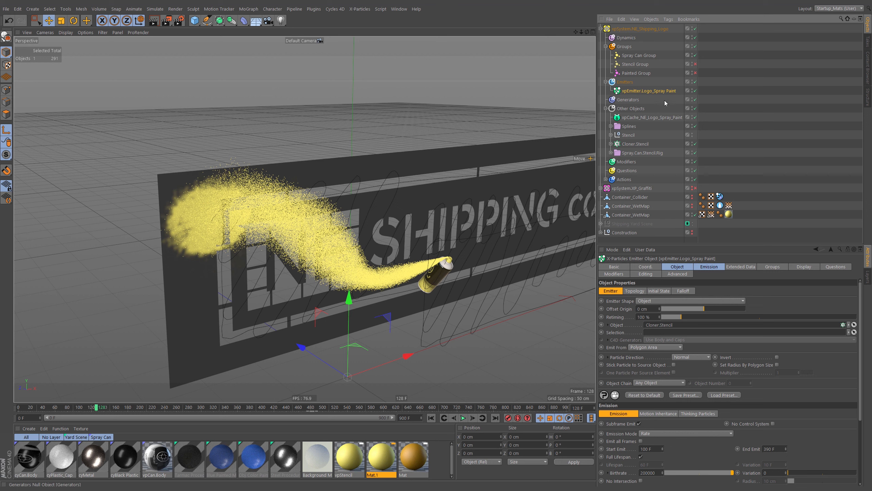
{"action": "left_click", "coordinate": [631, 117]}
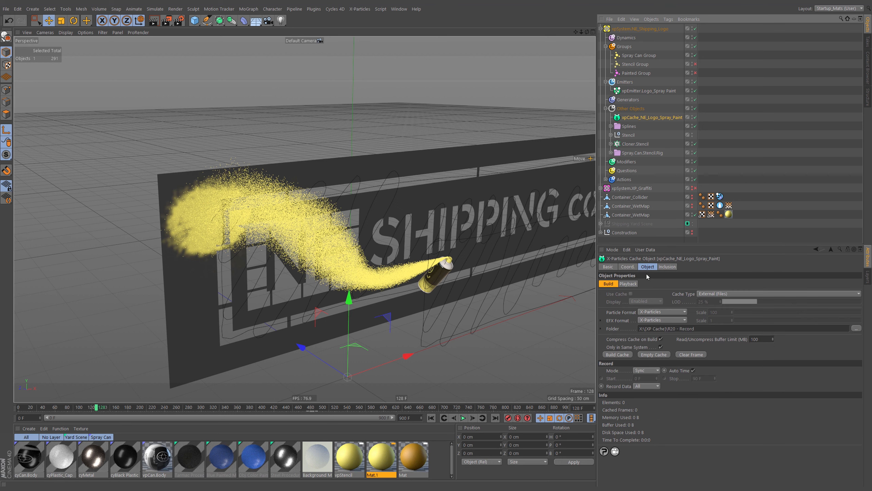
{"action": "left_click", "coordinate": [629, 284]}
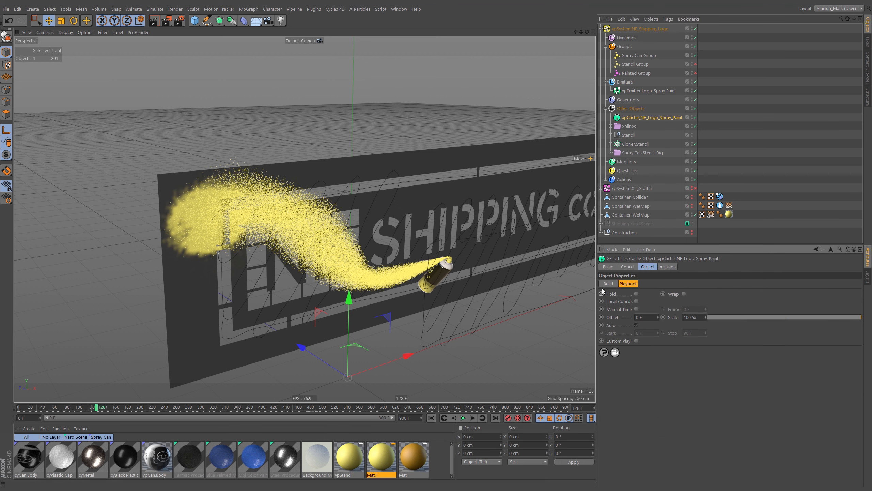
{"action": "left_click", "coordinate": [609, 285]}
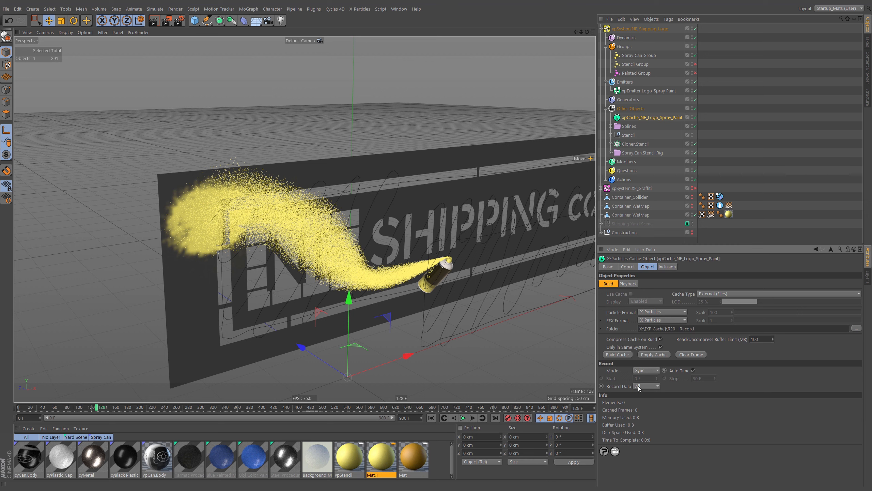
{"action": "left_click", "coordinate": [693, 370]}
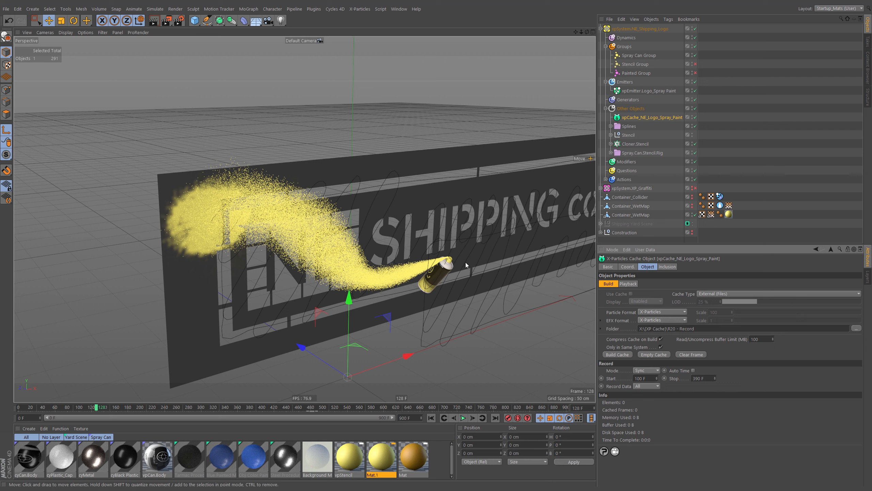
Step: Advance to frame 374 with the logo emitter disabled, and re-enable it to inspect the spray at the stencil's far end
{"action": "left_click", "coordinate": [663, 92]}
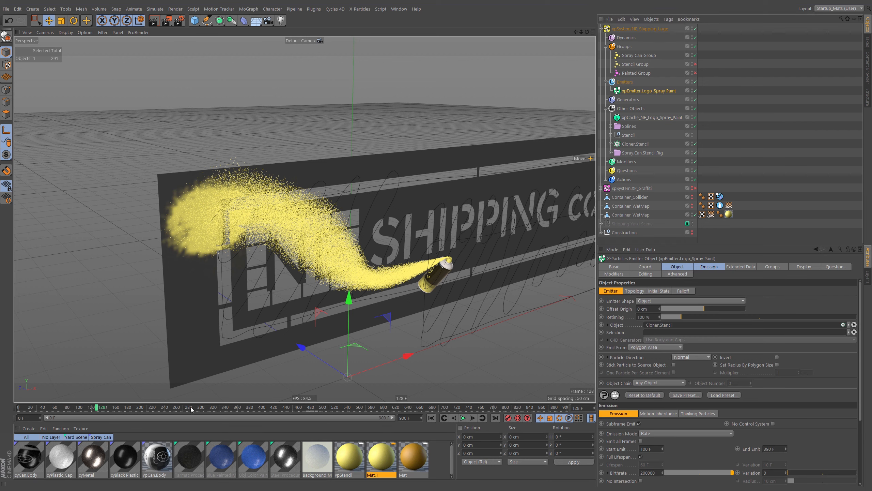
{"action": "left_click", "coordinate": [696, 91]}
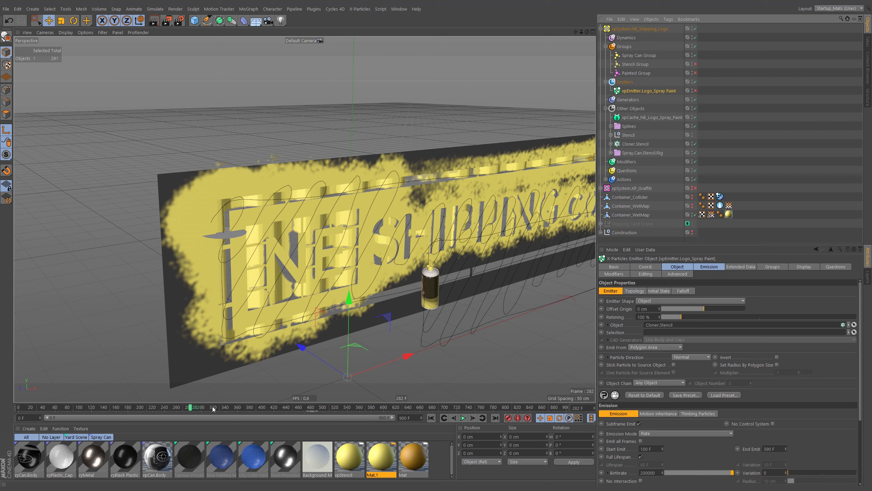
{"action": "left_click_drag", "start_coordinate": [213, 408], "coordinate": [248, 409]}
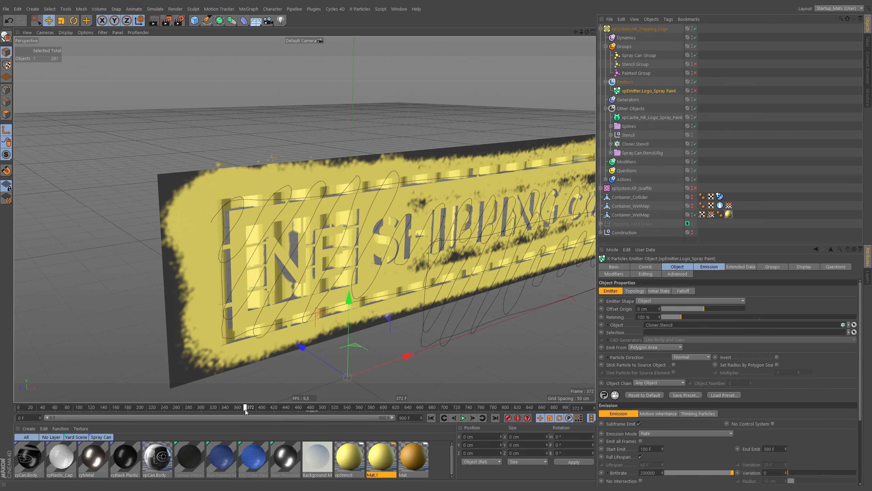
{"action": "left_click", "coordinate": [695, 90]}
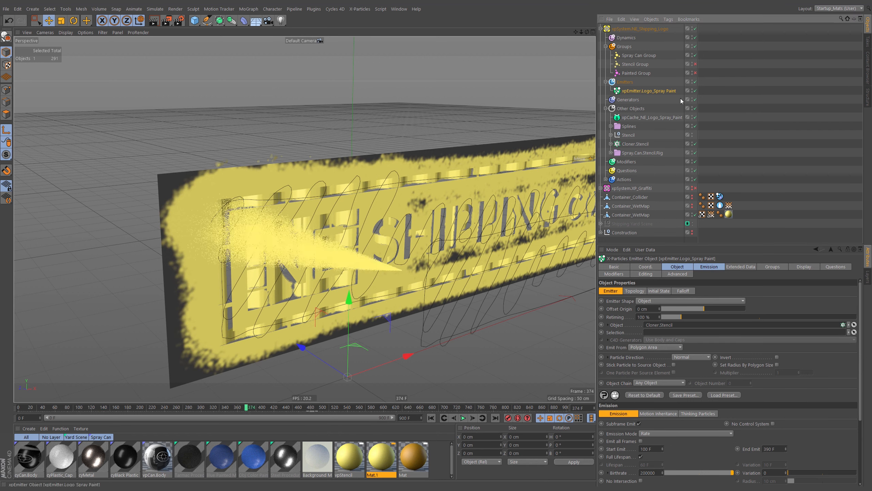
{"action": "middle_click_drag", "start_coordinate": [452, 218], "coordinate": [287, 252], "text": "alt"}
{"action": "scroll", "coordinate": [470, 221], "scroll_direction": "up", "scroll_amount": 3}
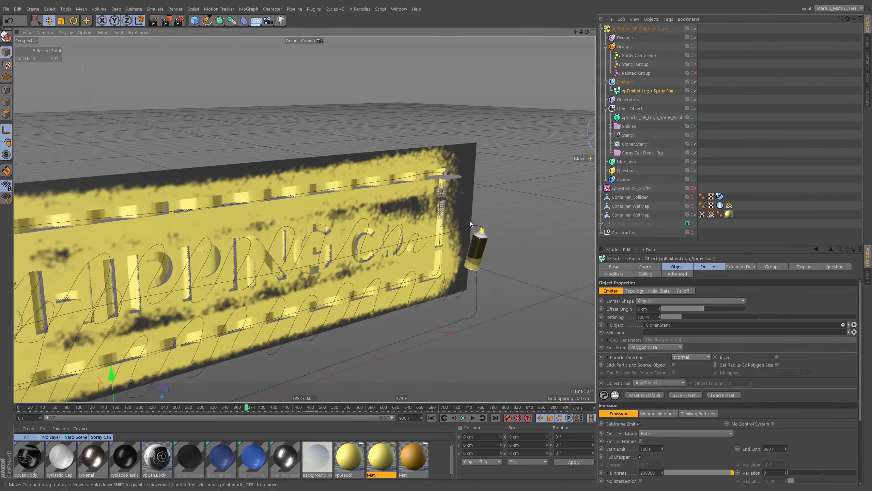
{"action": "middle_click_drag", "start_coordinate": [470, 221], "coordinate": [420, 236], "text": "alt"}
{"action": "mouse_move", "coordinate": [421, 303]}
{"action": "left_mouse_down", "text": "alt"}
{"action": "mouse_move", "coordinate": [434, 277]}
{"action": "mouse_move", "coordinate": [450, 277]}
{"action": "left_mouse_up", "text": "alt"}
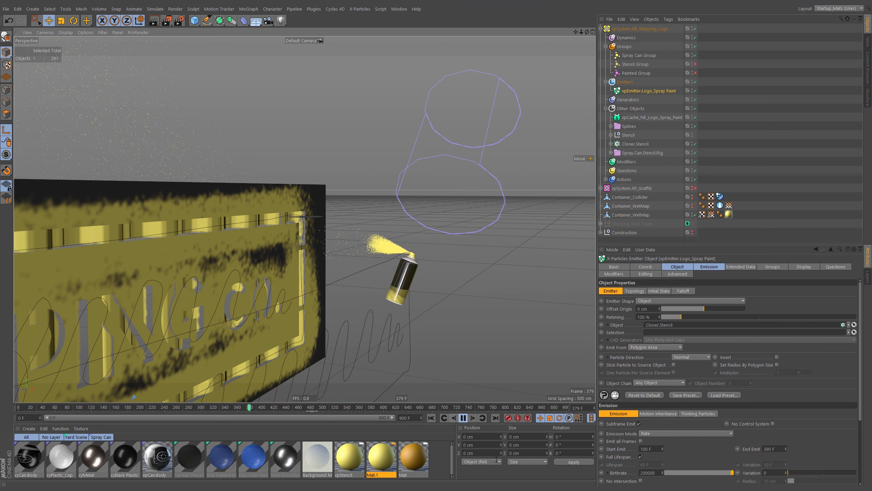
Step: Set the logo emitter's birthrate to 2000 and play through to frame 436 to see when the last particles disappear
{"action": "left_click", "coordinate": [660, 473]}
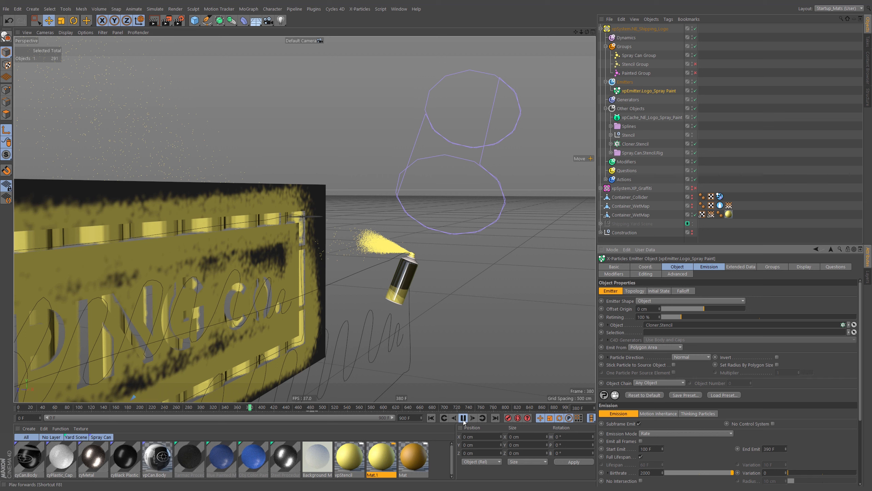
{"action": "left_click", "coordinate": [431, 418]}
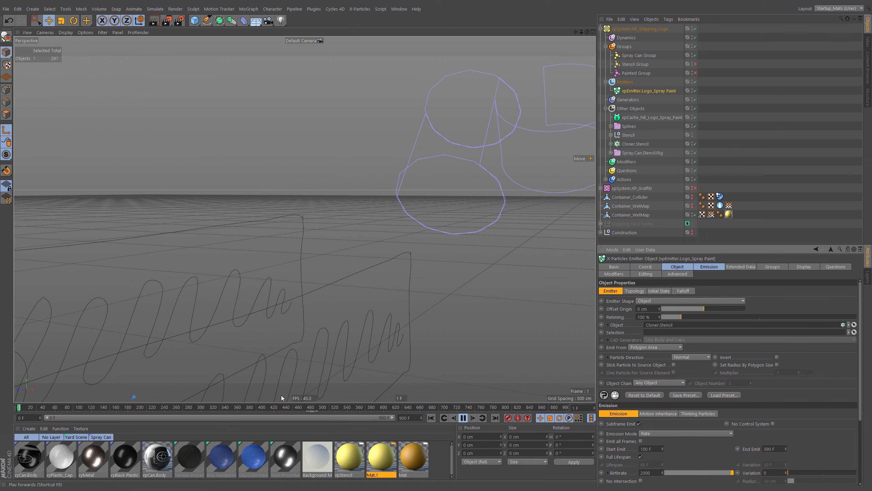
{"action": "left_click", "coordinate": [246, 408]}
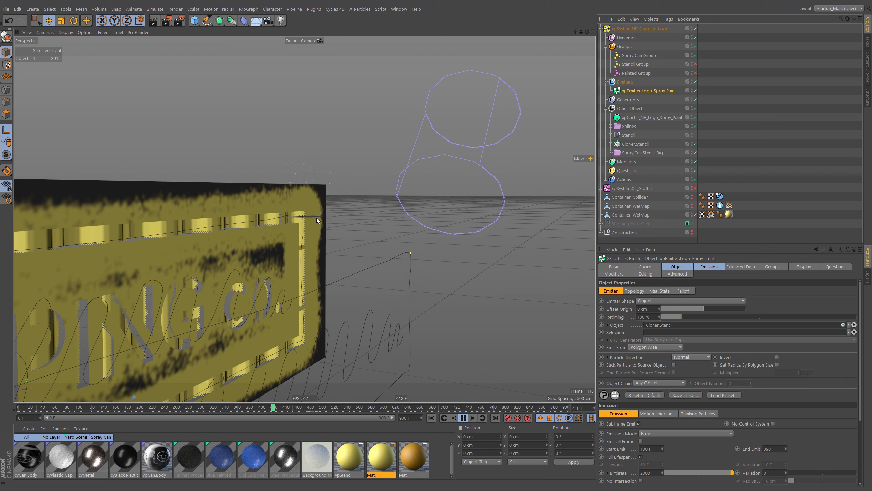
{"action": "left_click", "coordinate": [463, 418]}
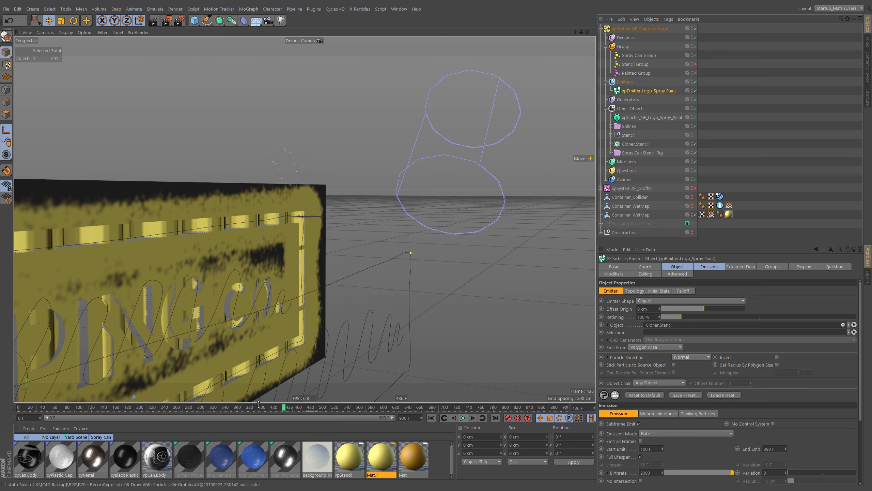
Step: Set the cache's record Stop to 450 F and return the timeline to frame 0
{"action": "left_click", "coordinate": [657, 116]}
{"action": "left_click", "coordinate": [702, 378]}
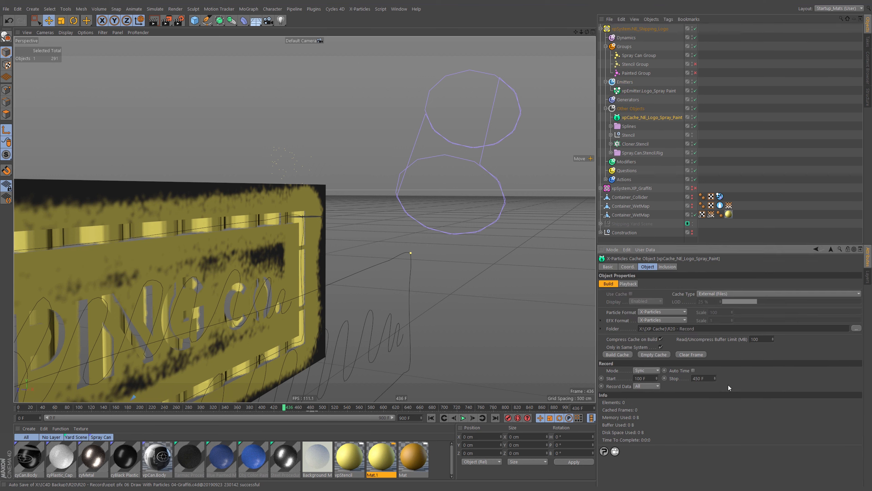
{"action": "left_click", "coordinate": [431, 418]}
Step: Set the logo emitter's birthrate to 200000 and select the xpCache_NE_Logo_Spray_Paint object
{"action": "right_click_drag", "start_coordinate": [344, 335], "coordinate": [213, 323], "text": "alt"}
{"action": "middle_click_drag", "start_coordinate": [254, 279], "coordinate": [313, 265], "text": "alt"}
{"action": "left_click_drag", "start_coordinate": [314, 265], "coordinate": [324, 279], "text": "alt"}
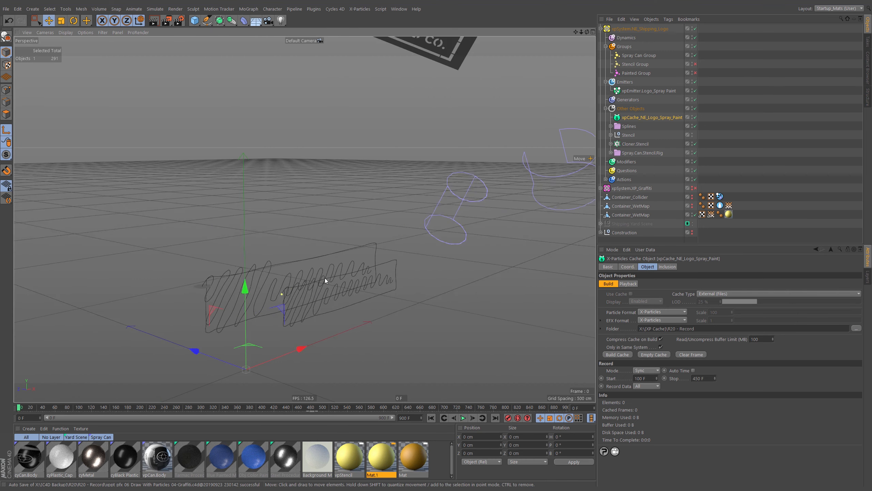
{"action": "right_click_drag", "start_coordinate": [325, 278], "coordinate": [344, 277], "text": "alt"}
{"action": "left_click", "coordinate": [649, 90]}
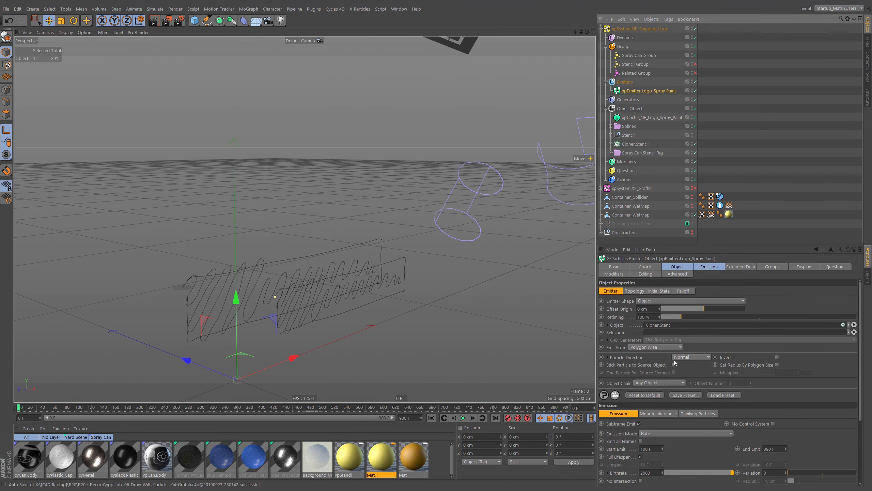
{"action": "scroll", "coordinate": [684, 456], "scroll_direction": "down", "scroll_amount": 1}
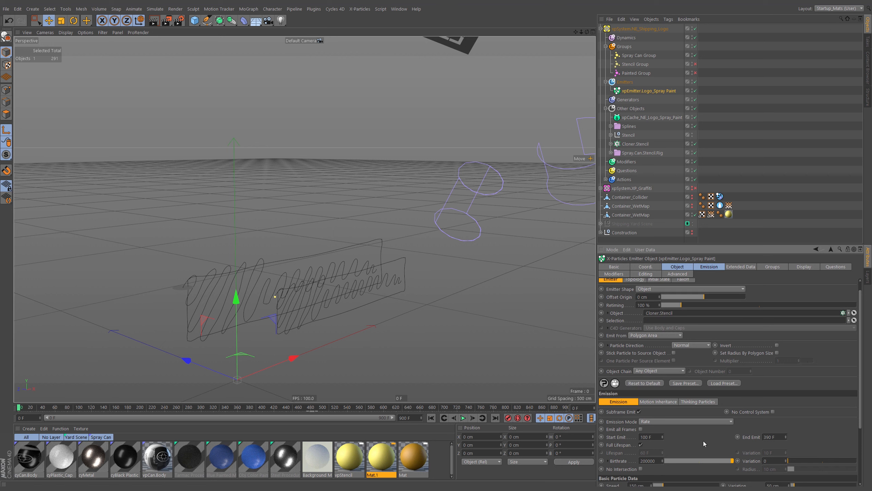
{"action": "left_click", "coordinate": [646, 117]}
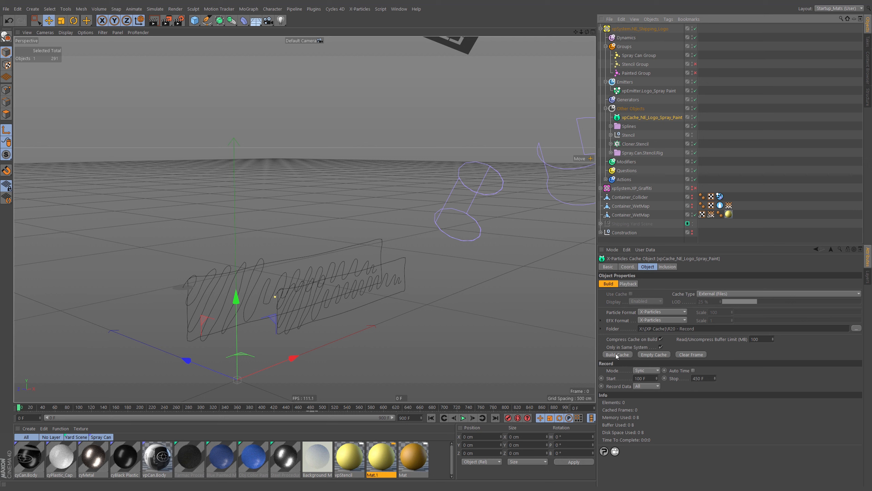
Step: Build the logo spray paint cache for frames 100 to 450, scrub through the painted stencil and open the cache's playback settings
{"action": "left_click", "coordinate": [616, 354]}
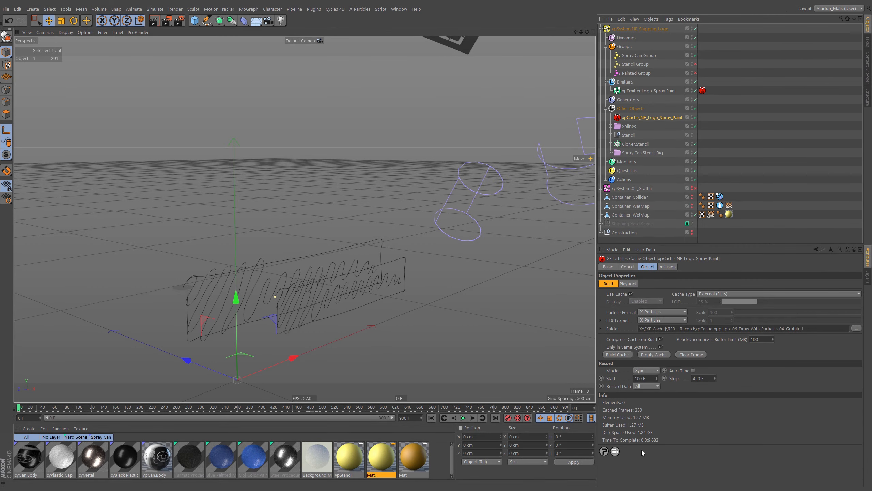
{"action": "mouse_move", "coordinate": [21, 408]}
{"action": "left_mouse_down"}
{"action": "mouse_move", "coordinate": [277, 394]}
{"action": "mouse_move", "coordinate": [79, 410]}
{"action": "mouse_move", "coordinate": [277, 413]}
{"action": "mouse_move", "coordinate": [262, 409]}
{"action": "mouse_move", "coordinate": [270, 411]}
{"action": "left_mouse_up"}
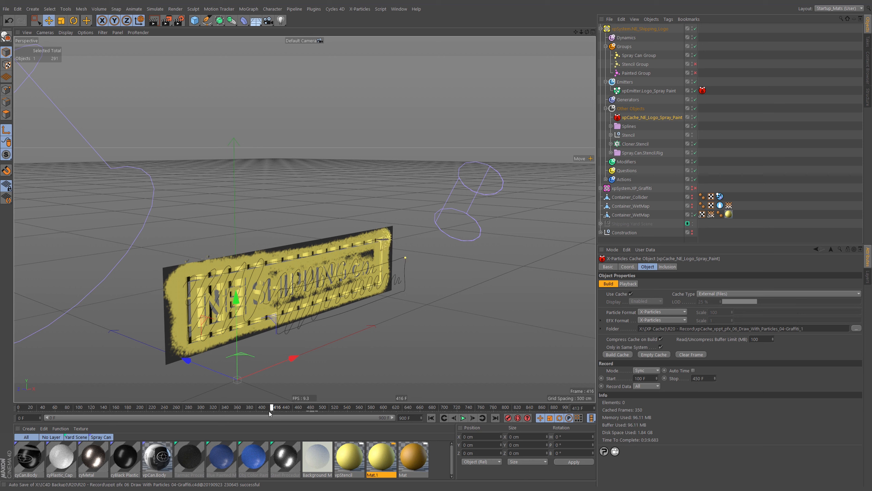
{"action": "left_click", "coordinate": [625, 284]}
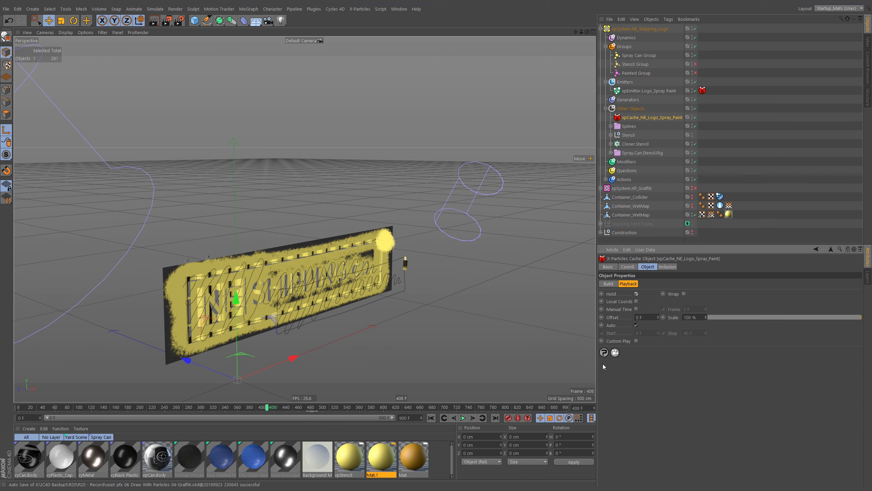
Step: Scrub the cached spray backwards to inspect the can and stencil near the start, and return the timeline to frame 0
{"action": "mouse_move", "coordinate": [280, 409]}
{"action": "left_mouse_down"}
{"action": "mouse_move", "coordinate": [338, 413]}
{"action": "mouse_move", "coordinate": [37, 417]}
{"action": "mouse_move", "coordinate": [203, 408]}
{"action": "mouse_move", "coordinate": [64, 409]}
{"action": "left_mouse_up"}
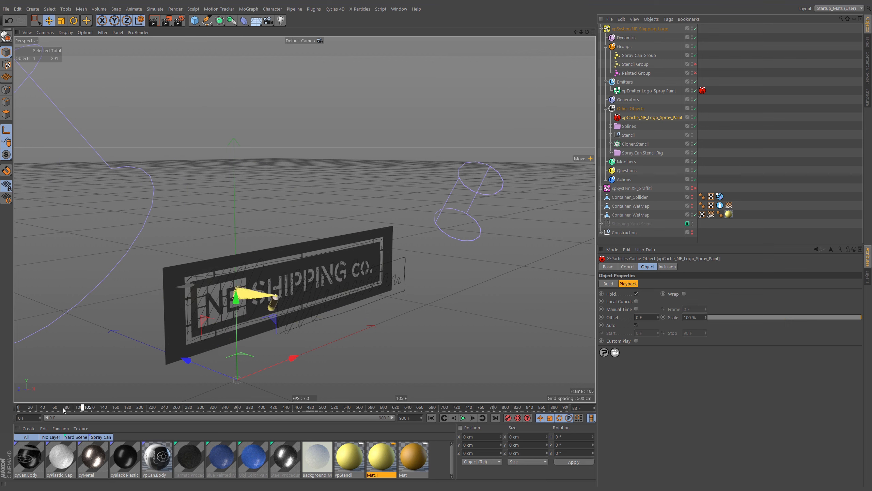
{"action": "scroll", "coordinate": [309, 279], "scroll_direction": "down", "scroll_amount": 3}
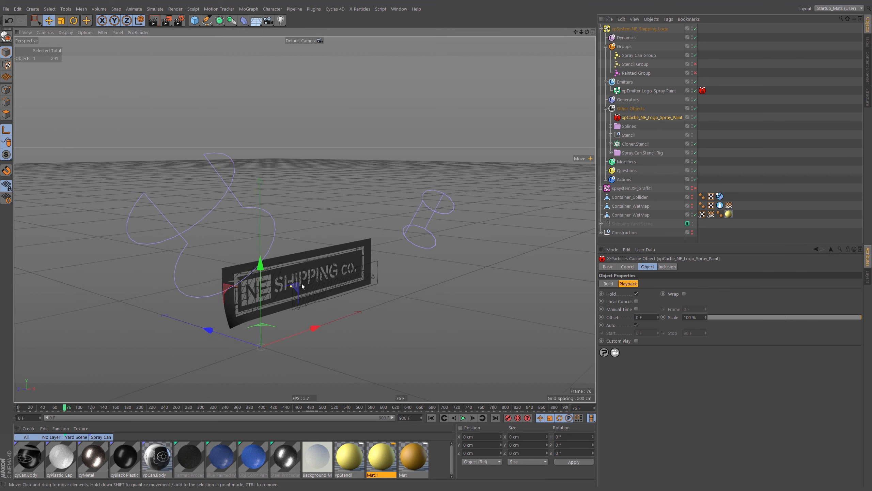
{"action": "mouse_move", "coordinate": [302, 286]}
{"action": "left_mouse_down", "text": "alt"}
{"action": "mouse_move", "coordinate": [393, 288]}
{"action": "mouse_move", "coordinate": [363, 276]}
{"action": "mouse_move", "coordinate": [313, 294]}
{"action": "mouse_move", "coordinate": [288, 318]}
{"action": "mouse_move", "coordinate": [308, 298]}
{"action": "left_mouse_up", "text": "alt"}
{"action": "scroll", "coordinate": [312, 293], "scroll_direction": "up", "scroll_amount": 2}
{"action": "mouse_move", "coordinate": [63, 408]}
{"action": "left_mouse_down"}
{"action": "mouse_move", "coordinate": [85, 412]}
{"action": "mouse_move", "coordinate": [20, 408]}
{"action": "mouse_move", "coordinate": [48, 408]}
{"action": "mouse_move", "coordinate": [15, 401]}
{"action": "left_mouse_up"}
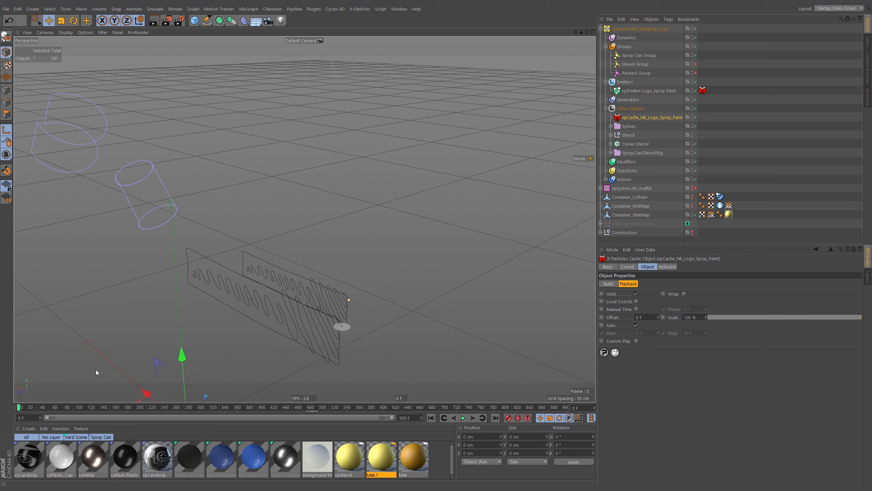
Step: Set the emission mode of xpEmitter.Logo_Spray Paint to Controlled Only
{"action": "left_click", "coordinate": [651, 90]}
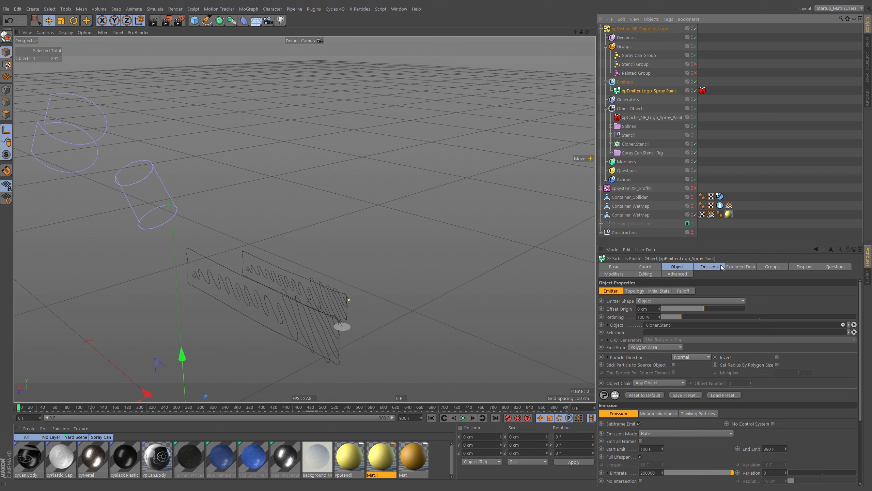
{"action": "left_click", "coordinate": [665, 433]}
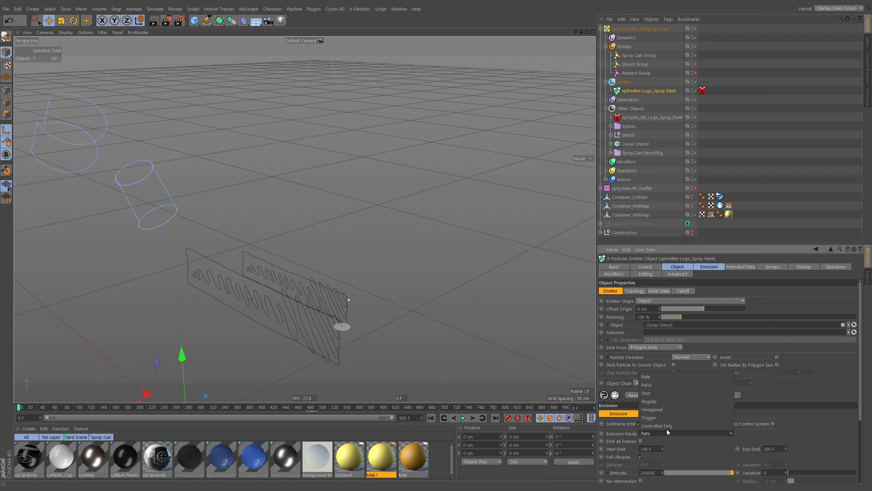
{"action": "left_click", "coordinate": [668, 428]}
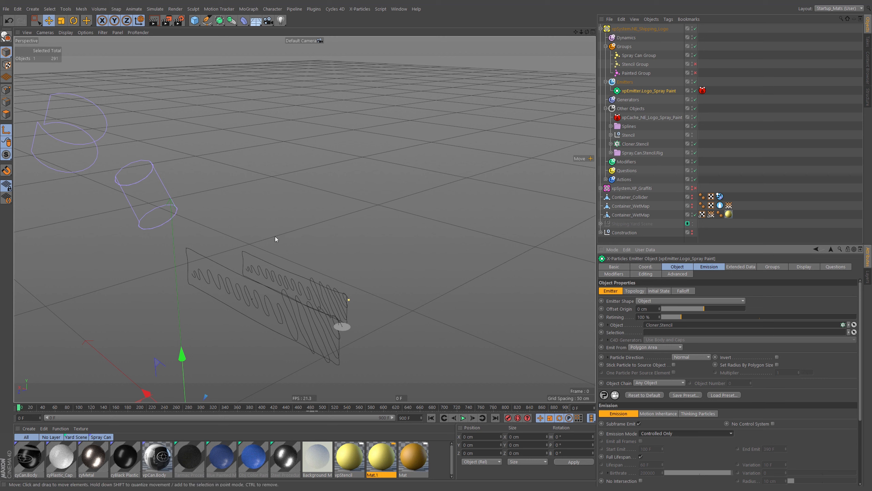
Step: Scrub the cached playback forward to frame 319 and inspect the spray on the stencil from the front and behind
{"action": "left_click_drag", "start_coordinate": [34, 406], "coordinate": [123, 418]}
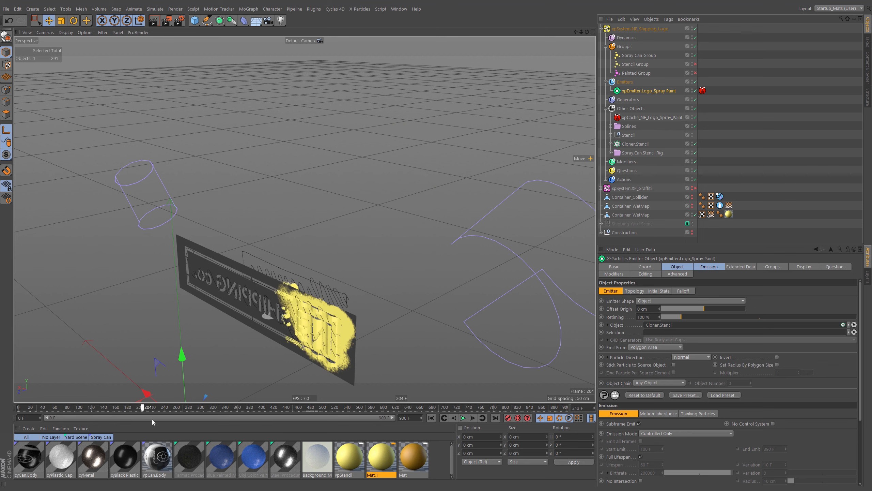
{"action": "left_click_drag", "start_coordinate": [164, 418], "coordinate": [184, 418]}
{"action": "left_click_drag", "start_coordinate": [480, 252], "coordinate": [344, 272], "text": "alt"}
{"action": "mouse_move", "coordinate": [200, 409]}
{"action": "left_mouse_down"}
{"action": "mouse_move", "coordinate": [358, 411]}
{"action": "mouse_move", "coordinate": [191, 415]}
{"action": "mouse_move", "coordinate": [200, 414]}
{"action": "left_mouse_up"}
{"action": "left_click_drag", "start_coordinate": [302, 237], "coordinate": [377, 241], "text": "alt"}
{"action": "mouse_move", "coordinate": [371, 260]}
{"action": "left_mouse_down", "text": "alt"}
{"action": "mouse_move", "coordinate": [362, 242]}
{"action": "mouse_move", "coordinate": [452, 236]}
{"action": "mouse_move", "coordinate": [446, 239]}
{"action": "mouse_move", "coordinate": [478, 245]}
{"action": "mouse_move", "coordinate": [367, 252]}
{"action": "mouse_move", "coordinate": [382, 240]}
{"action": "left_mouse_up", "text": "alt"}
{"action": "left_click", "coordinate": [772, 116]}
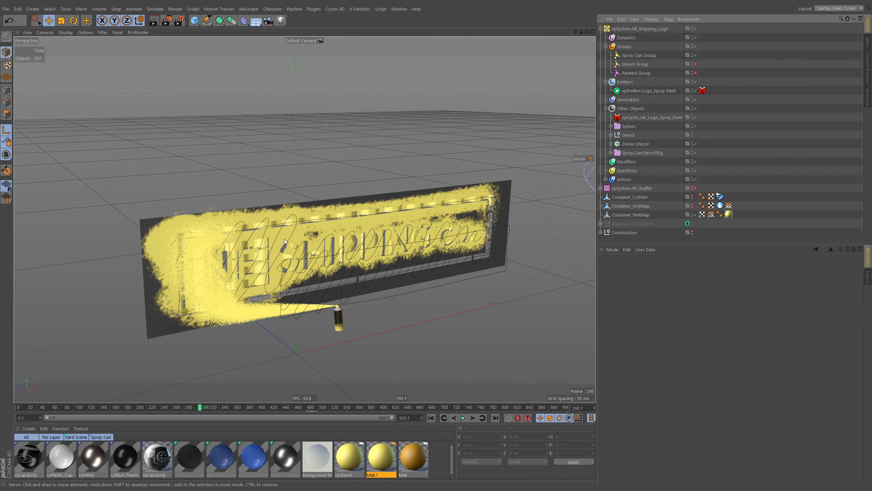
{"action": "mouse_move", "coordinate": [199, 408]}
{"action": "left_mouse_down"}
{"action": "mouse_move", "coordinate": [232, 411]}
{"action": "mouse_move", "coordinate": [212, 412]}
{"action": "left_mouse_up"}
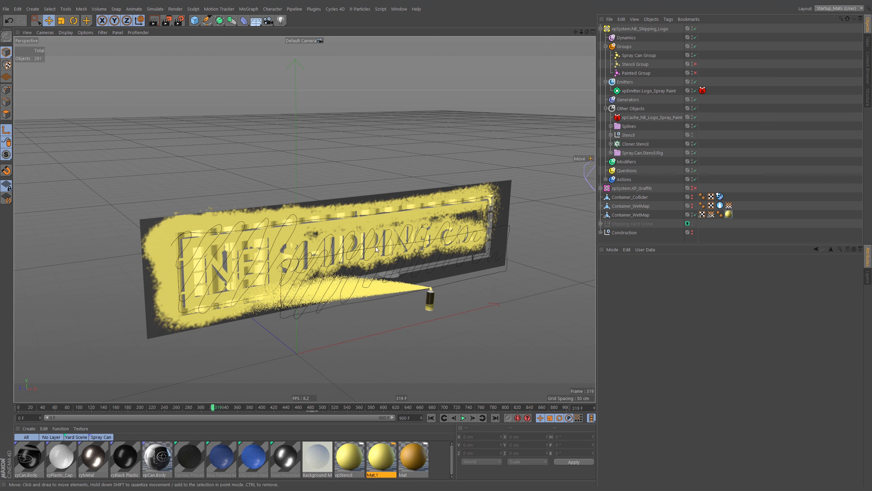
Step: Locate the Disc inside Cloner.Stencil.Can.Target in the spray can rig, hide it, and collapse the rig again
{"action": "scroll", "coordinate": [398, 273], "scroll_direction": "up", "scroll_amount": 3}
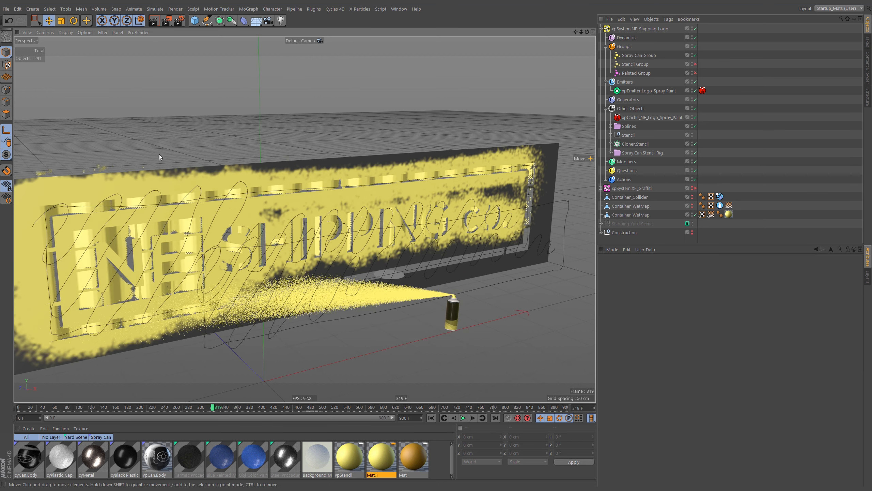
{"action": "left_click", "coordinate": [6, 130]}
{"action": "left_click", "coordinate": [390, 274]}
{"action": "key", "text": "s"}
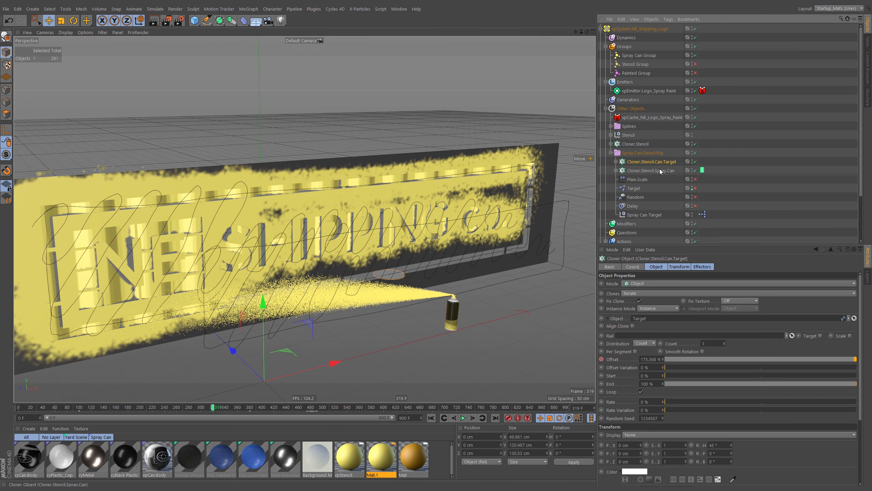
{"action": "left_click", "coordinate": [618, 161]}
{"action": "left_click", "coordinate": [616, 162]}
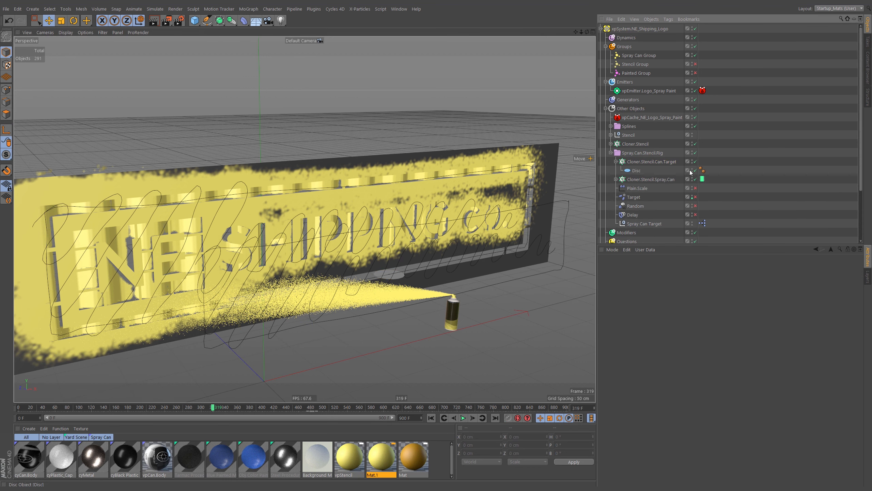
{"action": "left_click", "coordinate": [611, 153]}
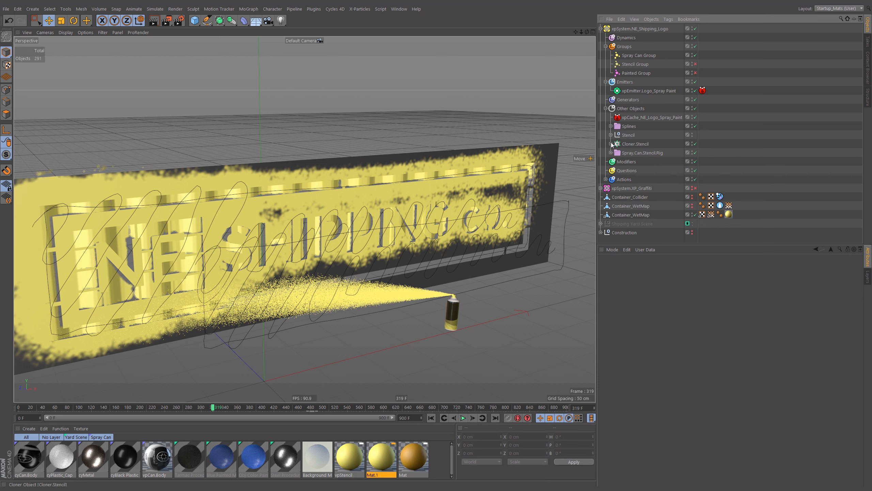
{"action": "left_click", "coordinate": [610, 145]}
{"action": "left_click", "coordinate": [611, 144]}
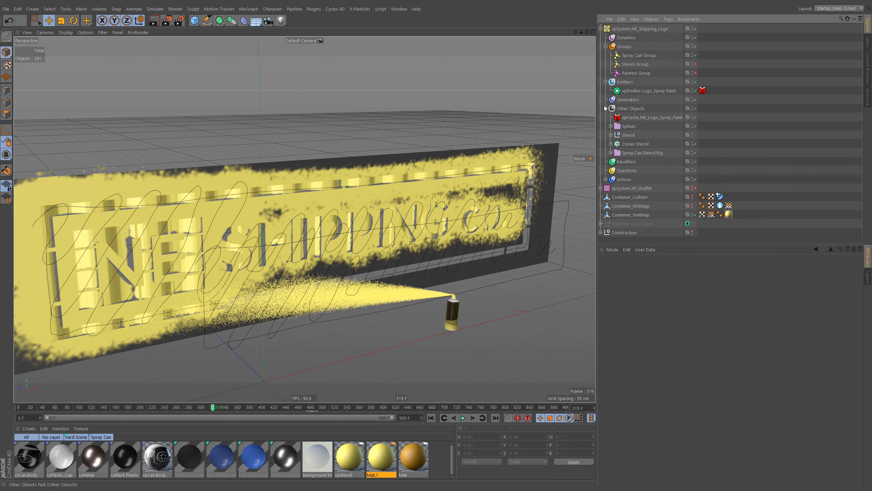
{"action": "scroll", "coordinate": [412, 223], "scroll_direction": "down", "scroll_amount": 4}
{"action": "middle_click_drag", "start_coordinate": [412, 224], "coordinate": [438, 233], "text": "alt"}
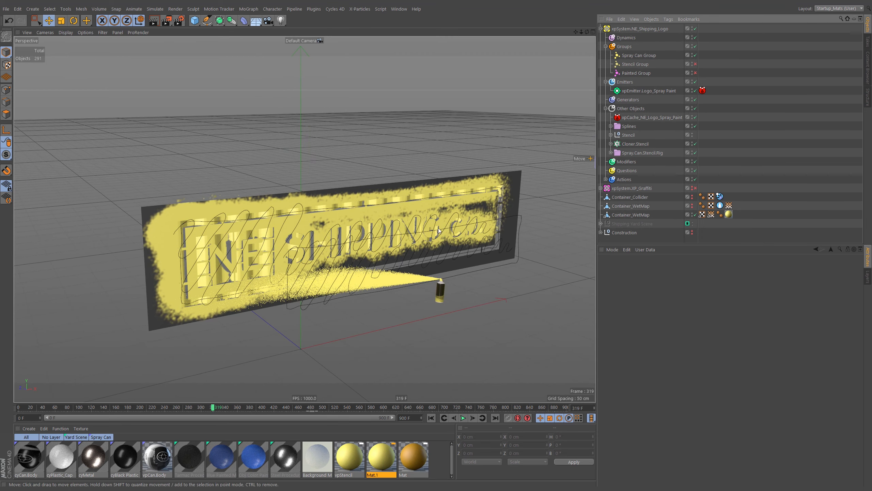
Step: Hide the yellow-material Container_WetMap, show the blue Container_WetMap in the viewport, and select the blue one
{"action": "left_click", "coordinate": [695, 215]}
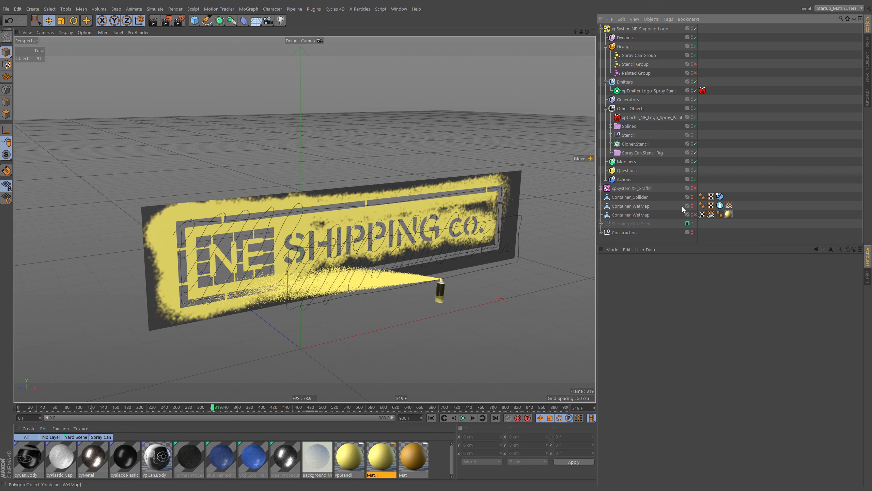
{"action": "left_click", "coordinate": [692, 205]}
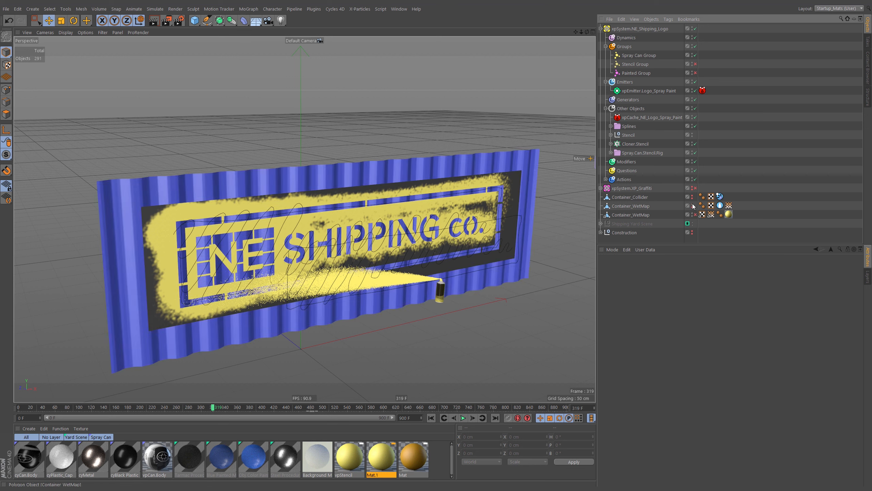
{"action": "left_click", "coordinate": [635, 206]}
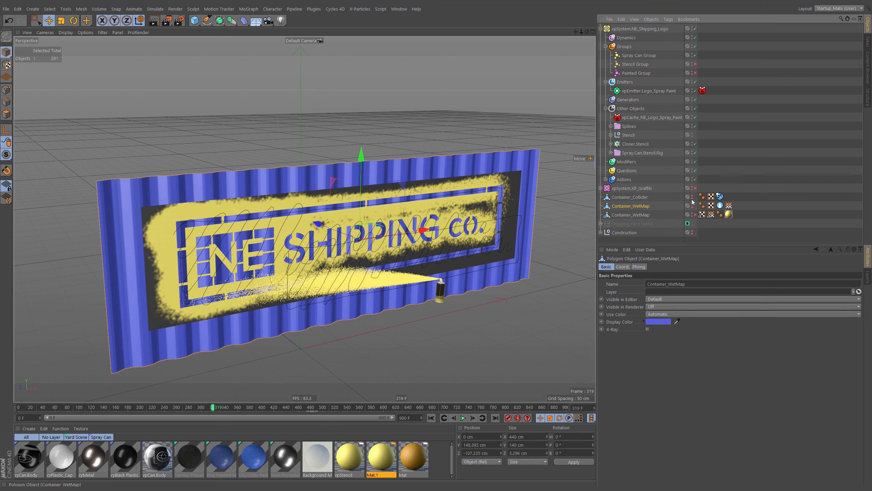
Step: Collapse the logo system's groups, expand and enable xpSystem.XP_Graffiti, and frame the container's NE end
{"action": "left_click", "coordinate": [606, 46]}
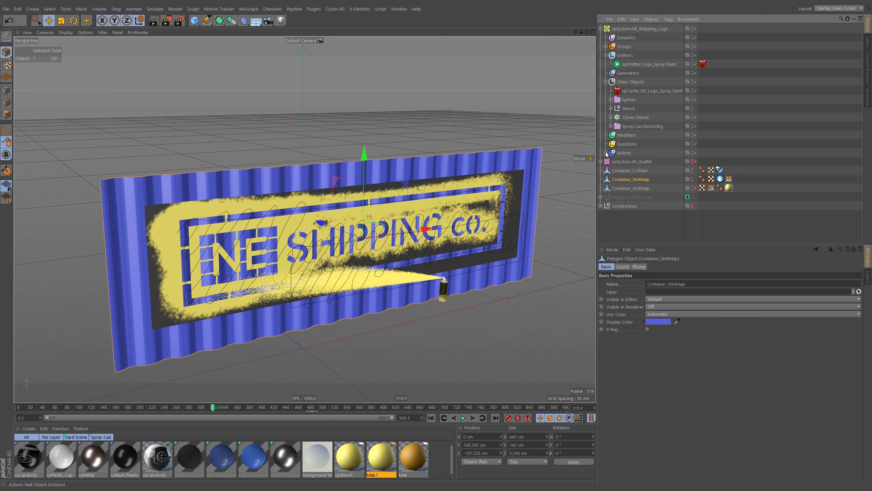
{"action": "left_click", "coordinate": [600, 162]}
{"action": "left_click", "coordinate": [693, 161]}
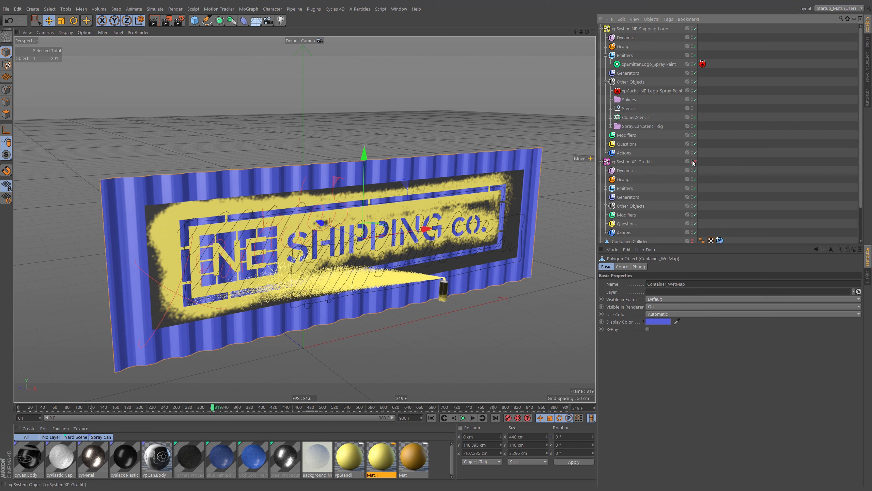
{"action": "left_click", "coordinate": [723, 157]}
{"action": "middle_click_drag", "start_coordinate": [246, 224], "coordinate": [361, 192], "text": "alt"}
{"action": "right_click_drag", "start_coordinate": [362, 192], "coordinate": [385, 188], "text": "alt"}
{"action": "mouse_move", "coordinate": [385, 191]}
{"action": "left_mouse_down", "text": "alt"}
{"action": "mouse_move", "coordinate": [434, 204]}
{"action": "mouse_move", "coordinate": [379, 205]}
{"action": "left_mouse_up", "text": "alt"}
{"action": "right_click_drag", "start_coordinate": [380, 206], "coordinate": [394, 203], "text": "alt"}
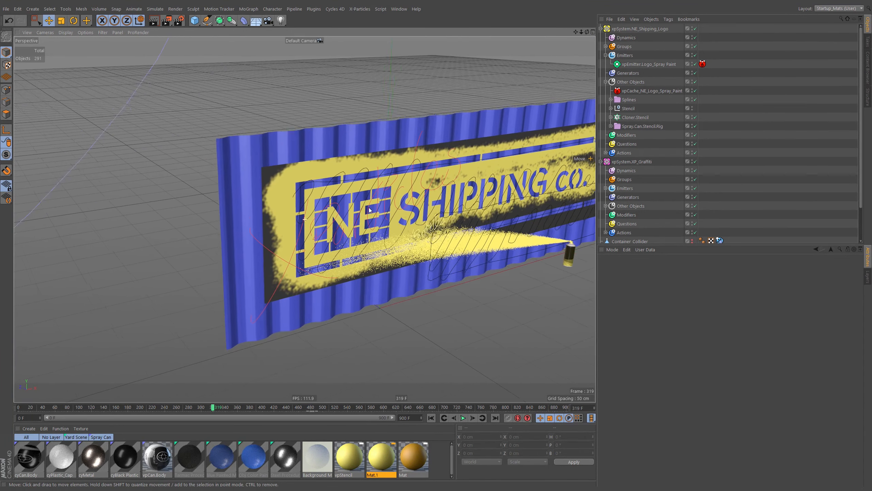
{"action": "middle_click_drag", "start_coordinate": [395, 203], "coordinate": [382, 205], "text": "alt"}
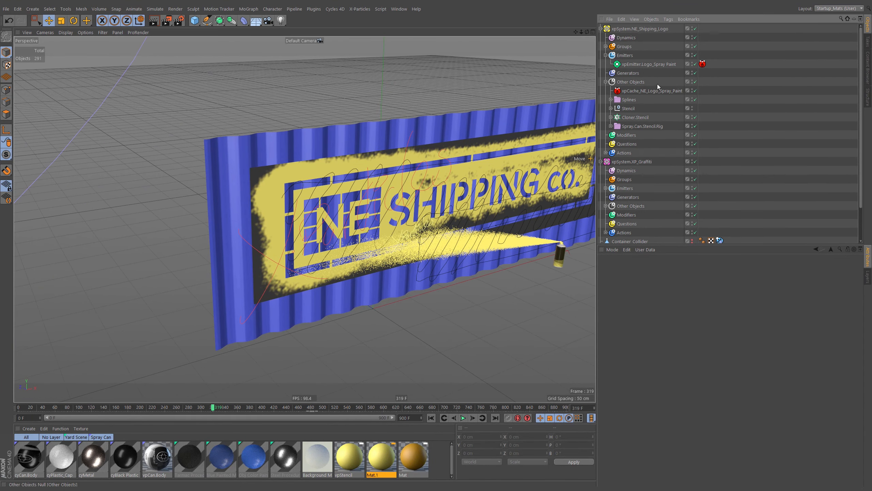
Step: Collapse the logo system's emitters and hide its Splines folder in the viewport
{"action": "left_click", "coordinate": [606, 81]}
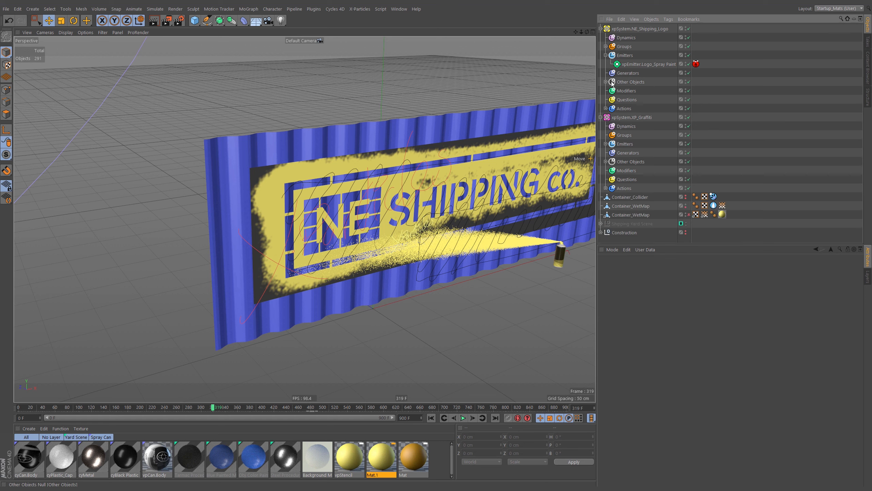
{"action": "left_click", "coordinate": [605, 55]}
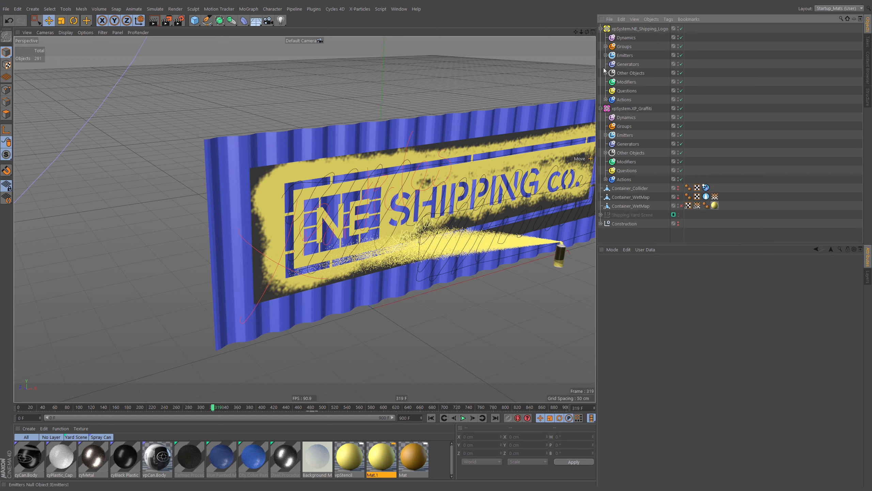
{"action": "left_click", "coordinate": [606, 73]}
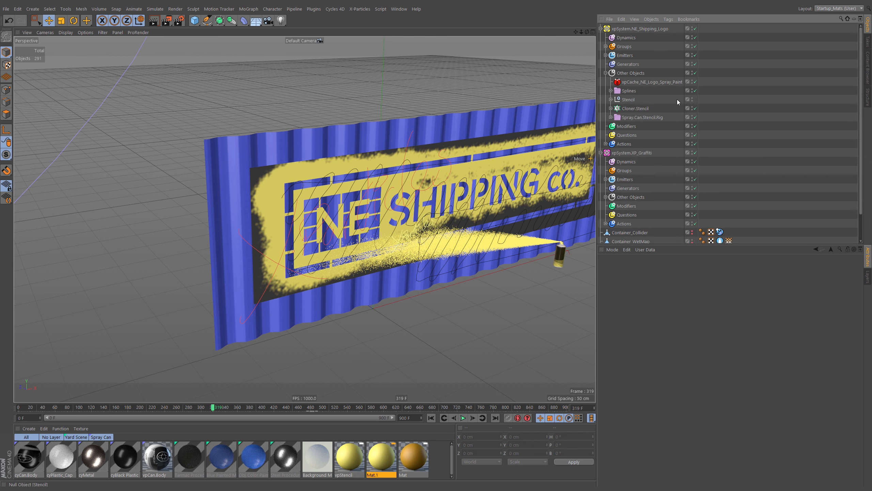
{"action": "left_click", "coordinate": [692, 89]}
{"action": "left_click_drag", "start_coordinate": [494, 156], "coordinate": [512, 146], "text": "alt"}
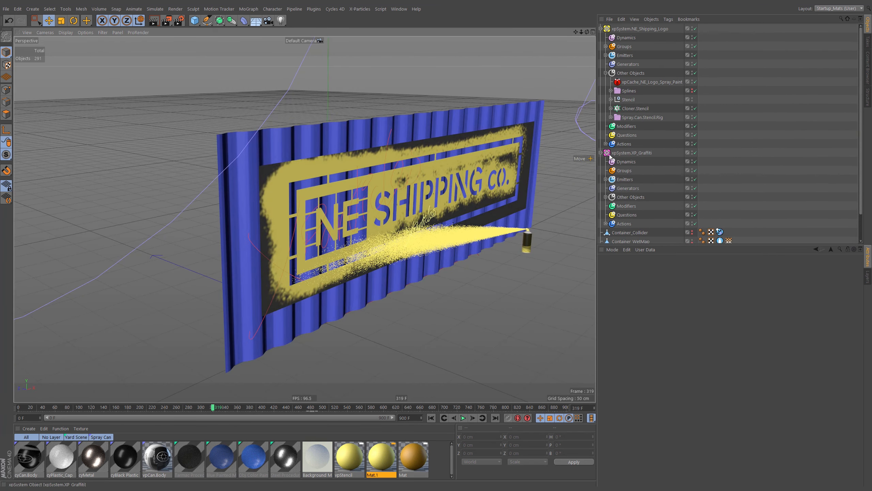
Step: Select the Splines folder of xpSystem.XP_Graffiti and try pulling it away from the container to inspect the graffiti paths
{"action": "left_click", "coordinate": [606, 197]}
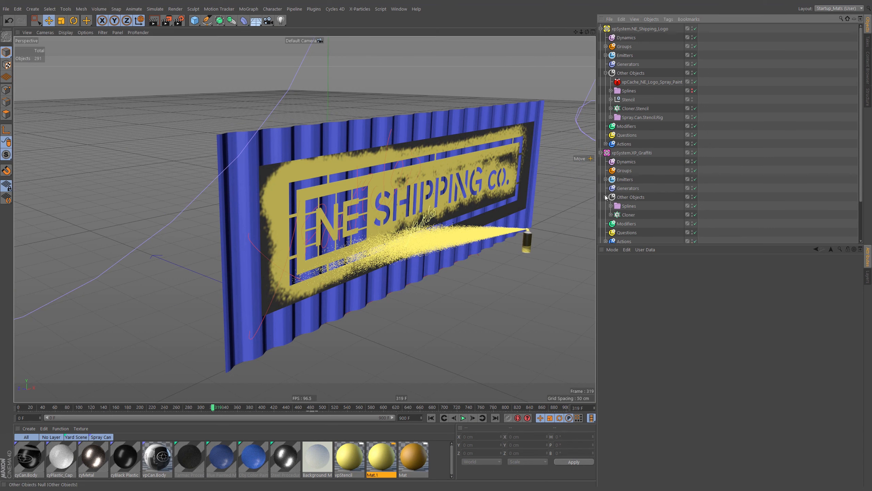
{"action": "left_click", "coordinate": [611, 206]}
{"action": "left_click", "coordinate": [629, 206]}
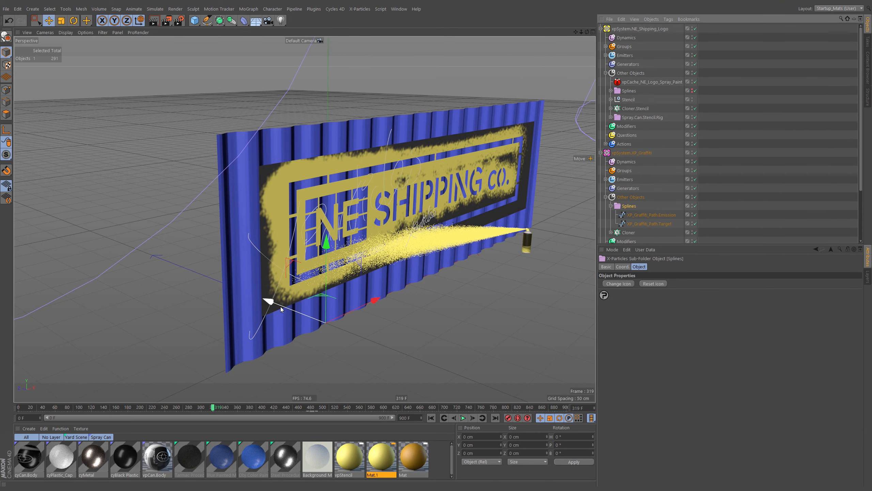
{"action": "left_click_drag", "start_coordinate": [338, 326], "coordinate": [559, 252]}
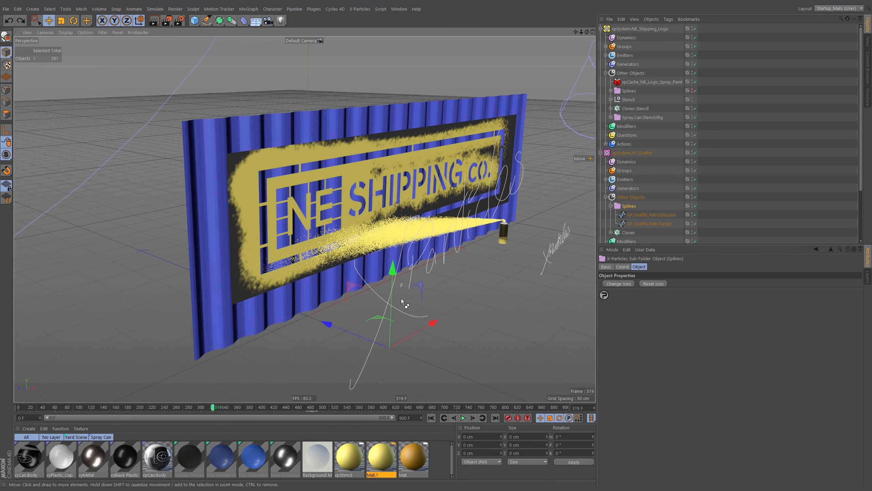
{"action": "left_click_drag", "start_coordinate": [401, 298], "coordinate": [529, 153], "text": "alt"}
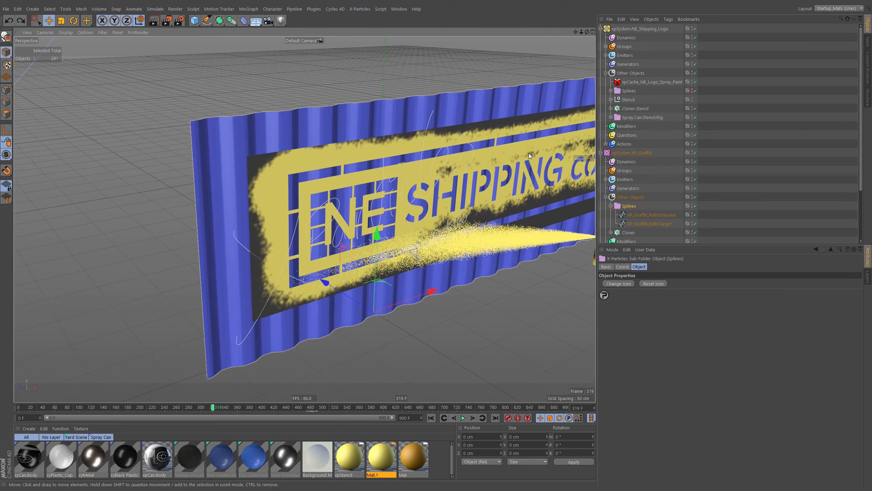
Step: Collapse xpSystem.NE_Shipping_Logo and disable the system
{"action": "left_click", "coordinate": [601, 29]}
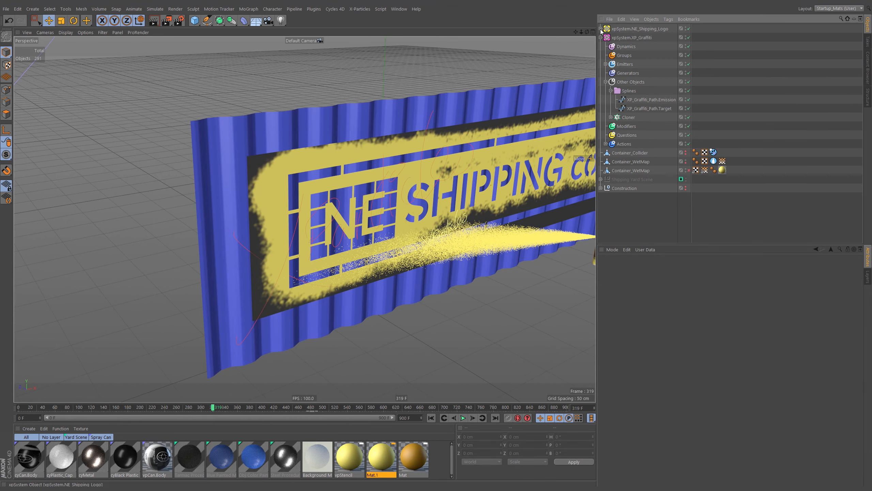
{"action": "left_click", "coordinate": [698, 33]}
{"action": "left_click", "coordinate": [689, 29]}
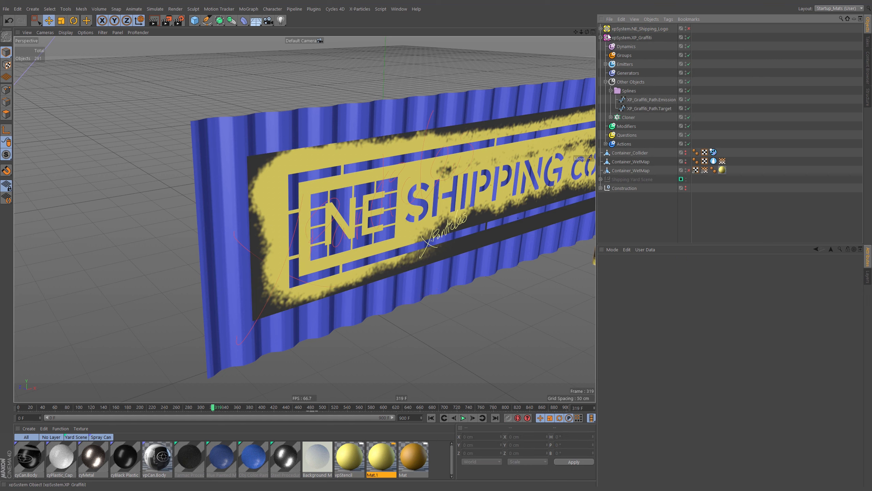
Step: Disable bounce on collision in the collider tag of NE_Shipping_Logo_Stencil inside the logo system's Stencil group
{"action": "left_click", "coordinate": [601, 29]}
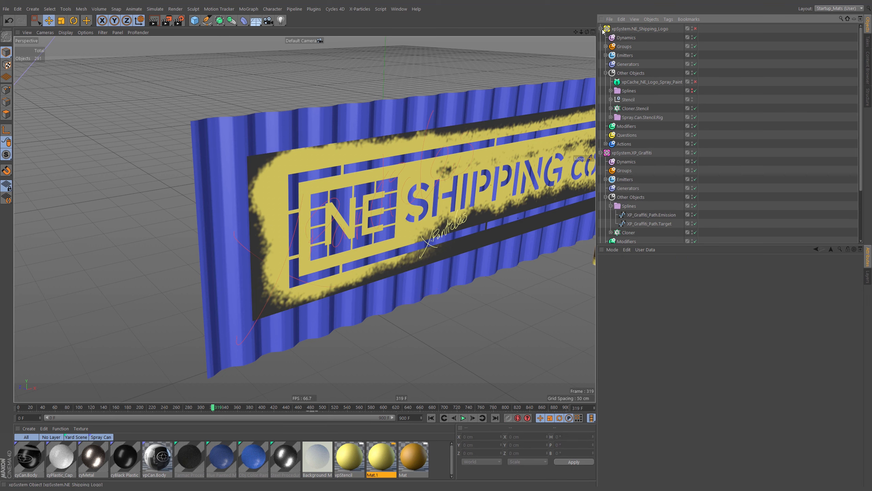
{"action": "left_click", "coordinate": [611, 99]}
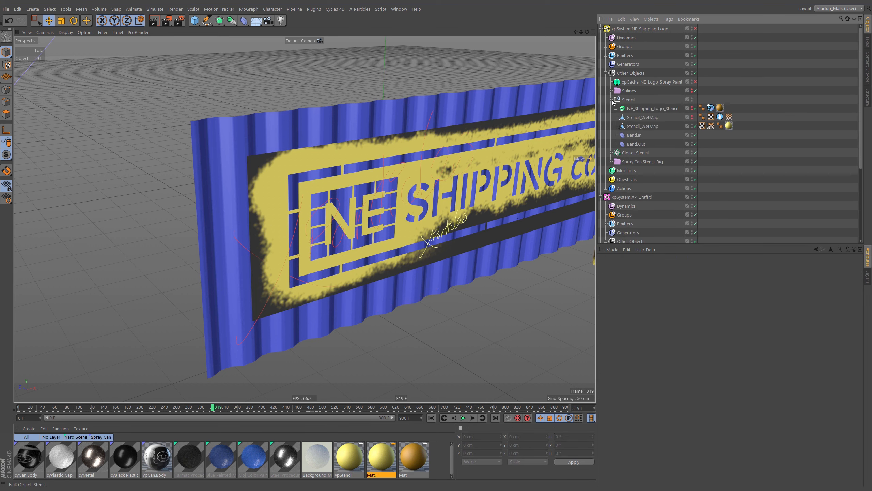
{"action": "left_click", "coordinate": [710, 109]}
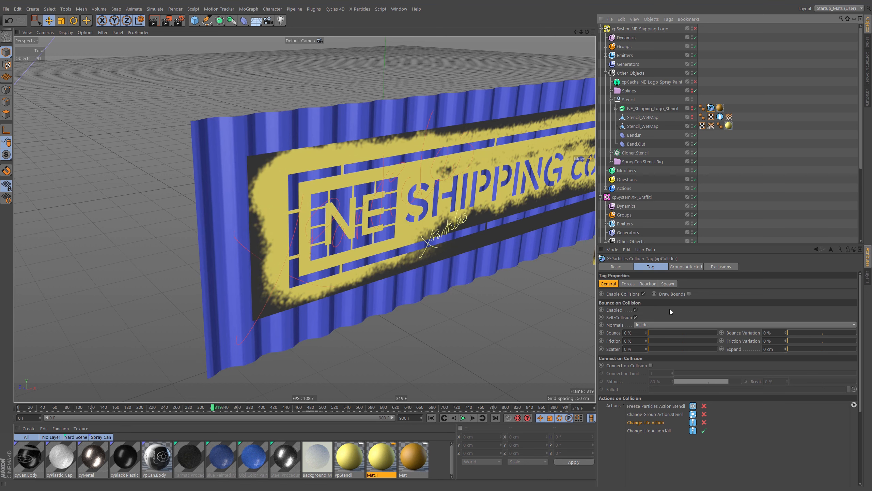
{"action": "left_click", "coordinate": [636, 311]}
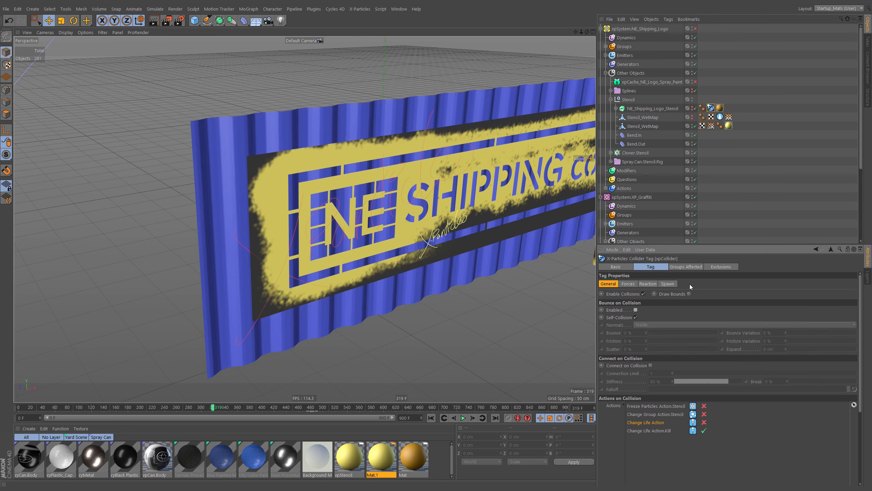
Step: Examine the logo stencil's child spline and the Stencil_WetMap object's wet map tag settings, and collapse the Stencil group
{"action": "left_click", "coordinate": [623, 109]}
{"action": "left_click", "coordinate": [616, 109]}
{"action": "left_click", "coordinate": [693, 116]}
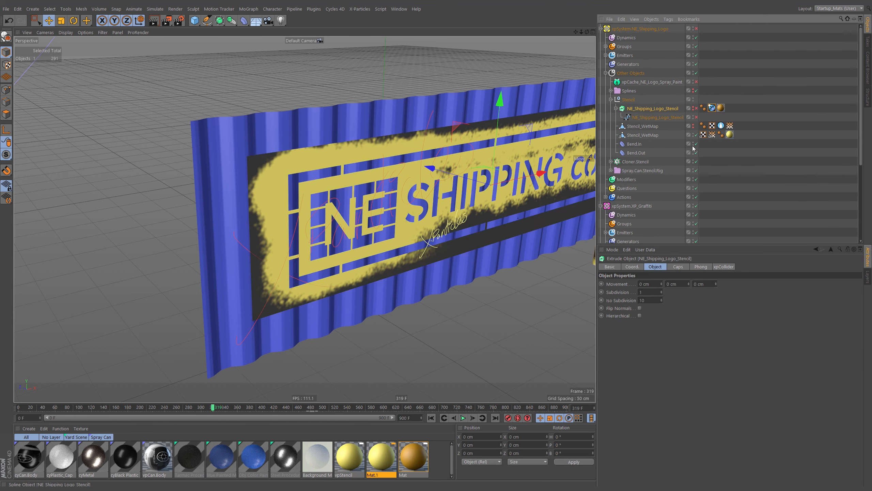
{"action": "left_click", "coordinate": [615, 108]}
{"action": "left_click", "coordinate": [641, 117]}
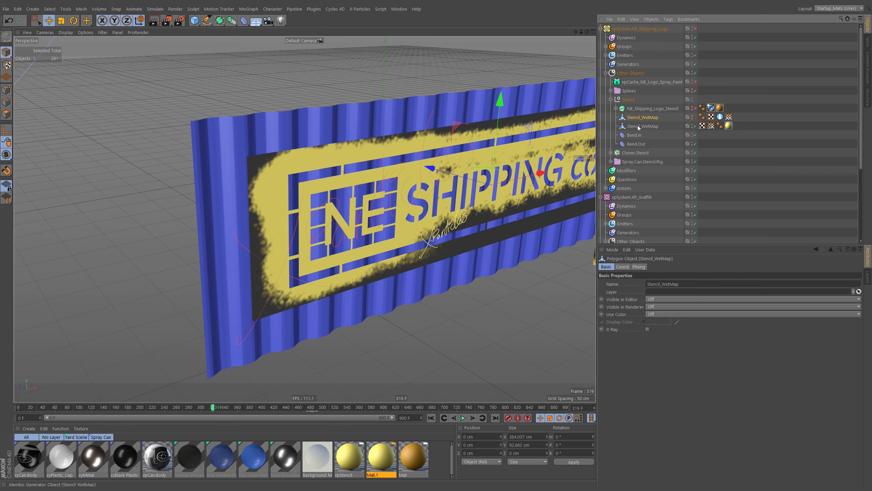
{"action": "left_click", "coordinate": [720, 117]}
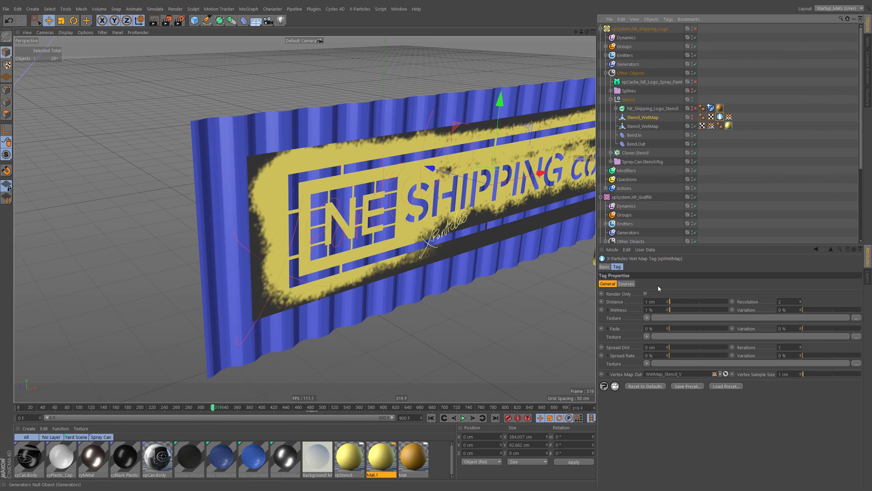
{"action": "left_click", "coordinate": [605, 267]}
{"action": "left_click", "coordinate": [763, 82]}
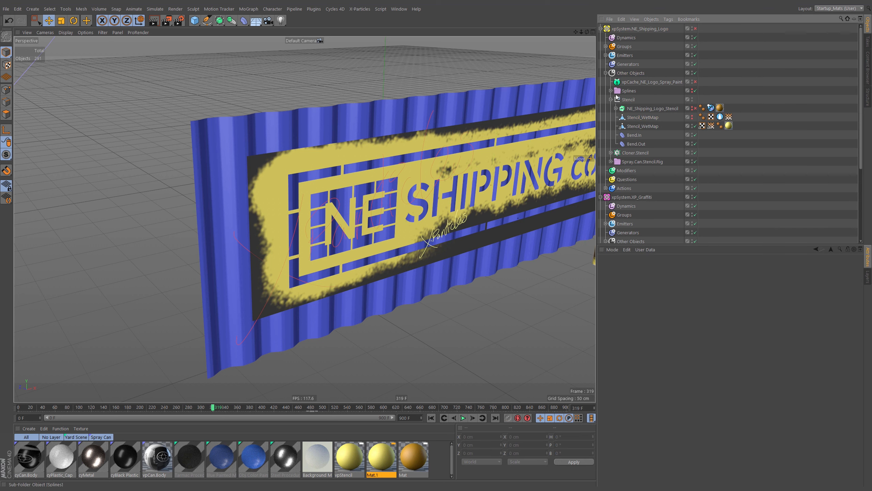
{"action": "left_click", "coordinate": [611, 100]}
{"action": "left_click", "coordinate": [611, 99]}
{"action": "left_click", "coordinate": [612, 100]}
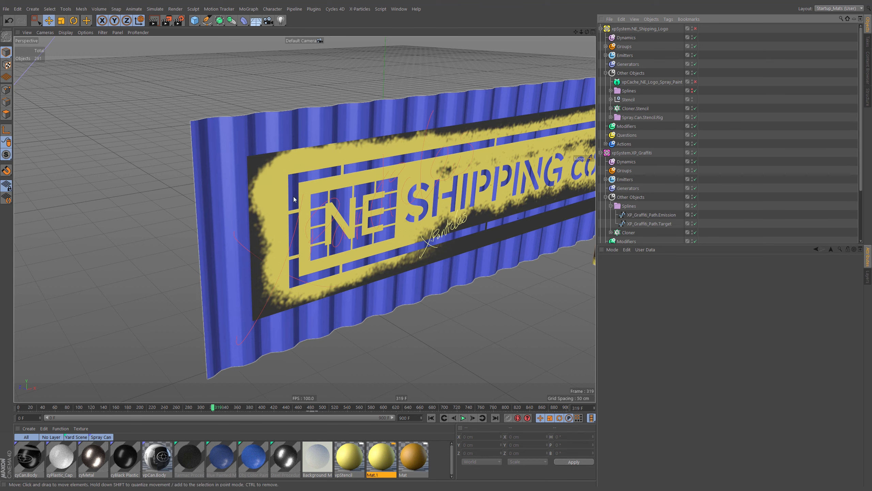
Step: Hide xpSystem.NE_Shipping_Logo in the viewport and collapse it, keeping the graffiti paths on the container framed
{"action": "left_click", "coordinate": [692, 28]}
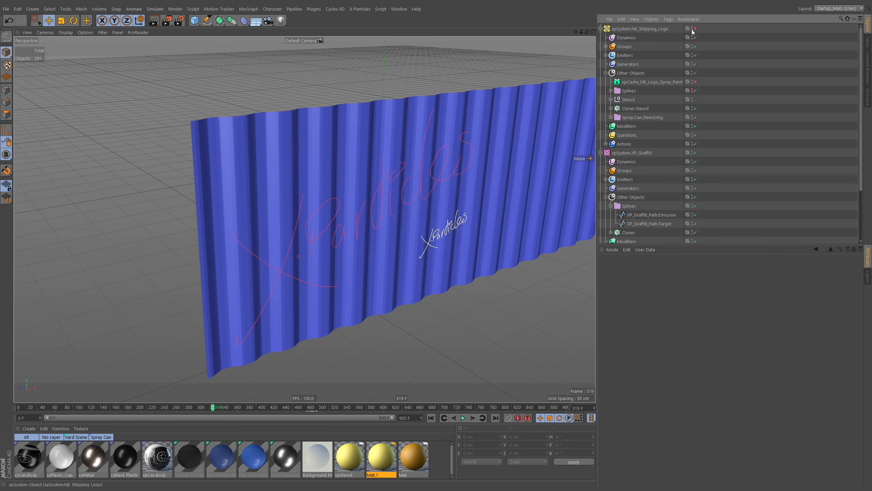
{"action": "left_click", "coordinate": [331, 180]}
{"action": "left_click", "coordinate": [698, 126]}
{"action": "middle_click_drag", "start_coordinate": [357, 216], "coordinate": [378, 206], "text": "alt"}
{"action": "scroll", "coordinate": [379, 202], "scroll_direction": "up", "scroll_amount": 2}
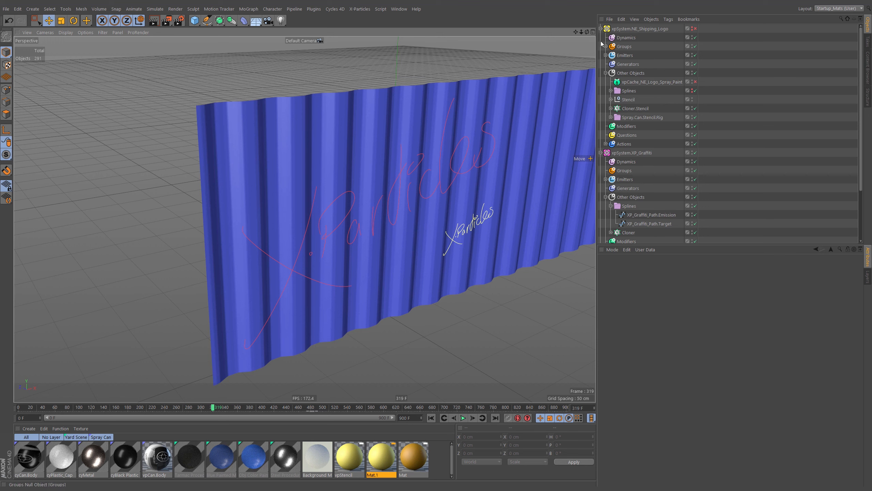
{"action": "left_click", "coordinate": [601, 29]}
Step: Examine XP_Graffiti's target path spline, its spray paint emitter settings, and the Disc inside the Cloner
{"action": "left_click", "coordinate": [643, 107]}
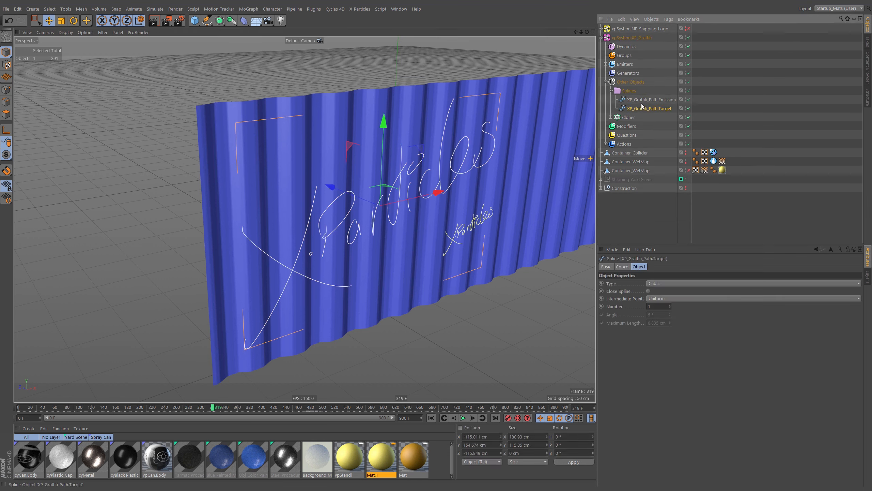
{"action": "left_click", "coordinate": [628, 117]}
{"action": "left_click", "coordinate": [611, 117]}
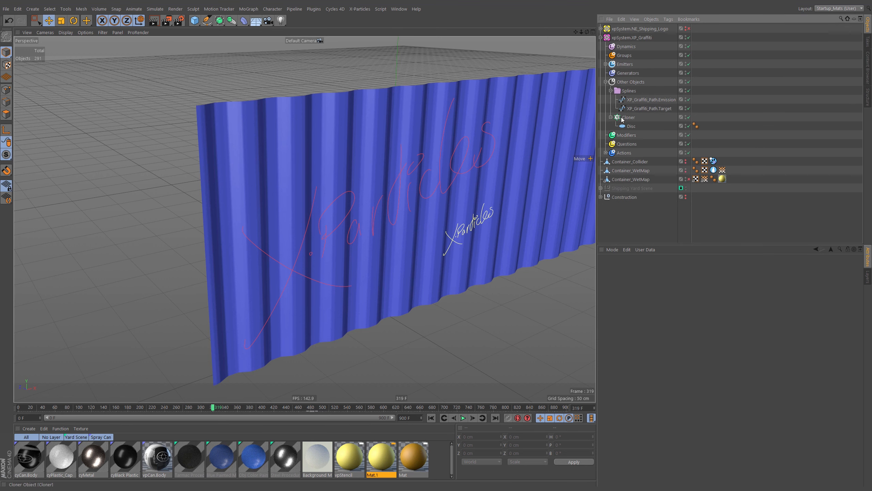
{"action": "left_click", "coordinate": [614, 66]}
{"action": "left_click", "coordinate": [606, 64]}
{"action": "left_click", "coordinate": [637, 73]}
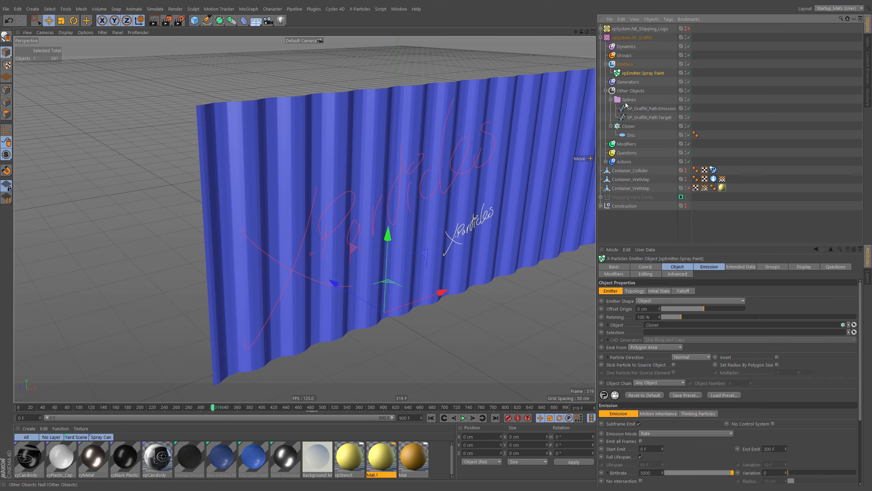
{"action": "left_click", "coordinate": [631, 136]}
Step: Play the graffiti simulation from the start, check the Container_Collider's collider tag properties, and stop playback
{"action": "left_click", "coordinate": [431, 417]}
{"action": "left_click", "coordinate": [462, 418]}
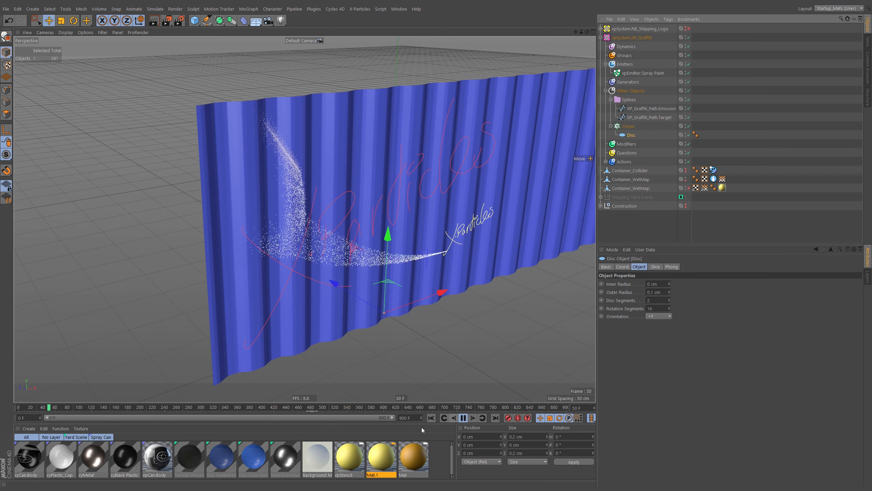
{"action": "left_click", "coordinate": [713, 170]}
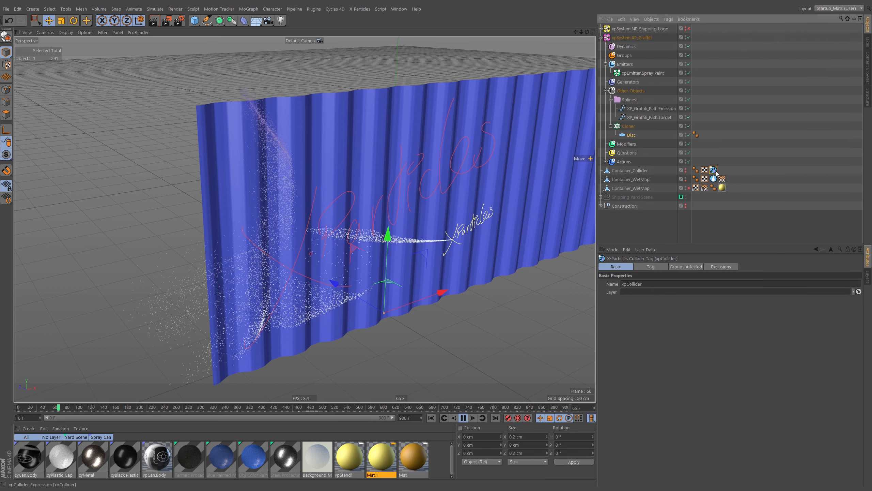
{"action": "left_click", "coordinate": [659, 265]}
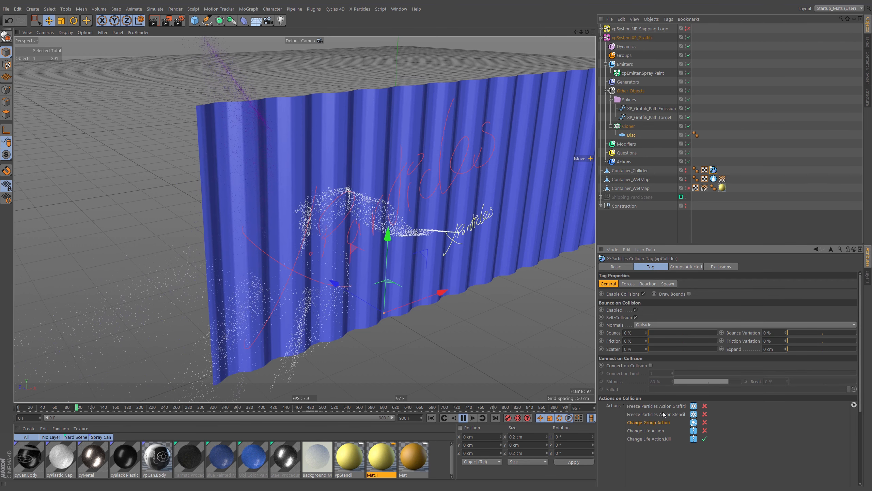
{"action": "left_click", "coordinate": [463, 418]}
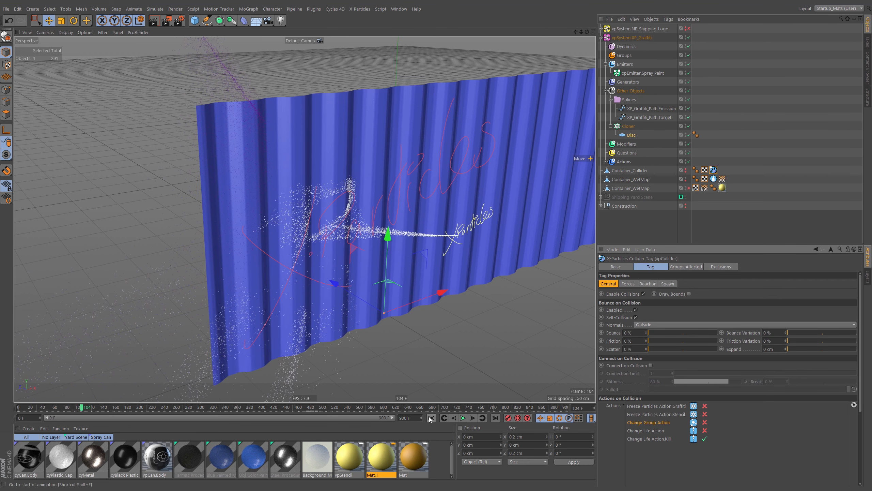
Step: Enable Freeze Particles Action.Graffiti in the container collider's collision actions and play the simulation from the first frame to test it
{"action": "left_click", "coordinate": [431, 418]}
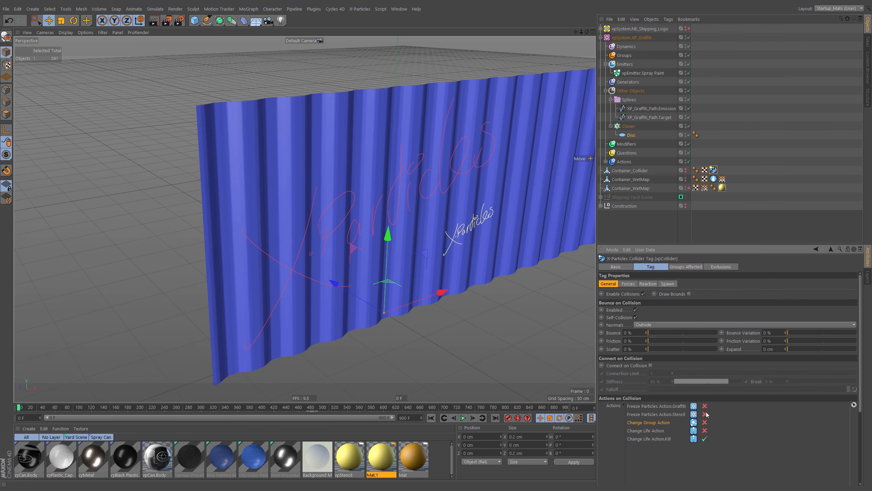
{"action": "left_click", "coordinate": [606, 161]}
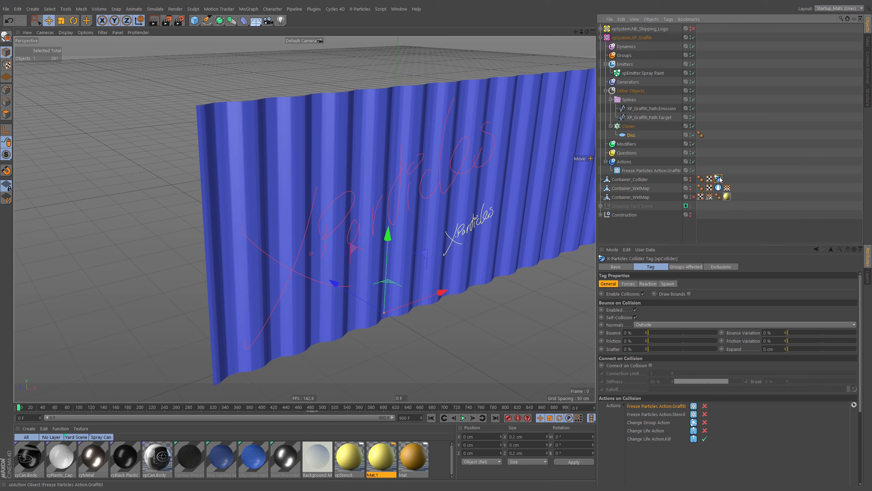
{"action": "left_click", "coordinate": [704, 406]}
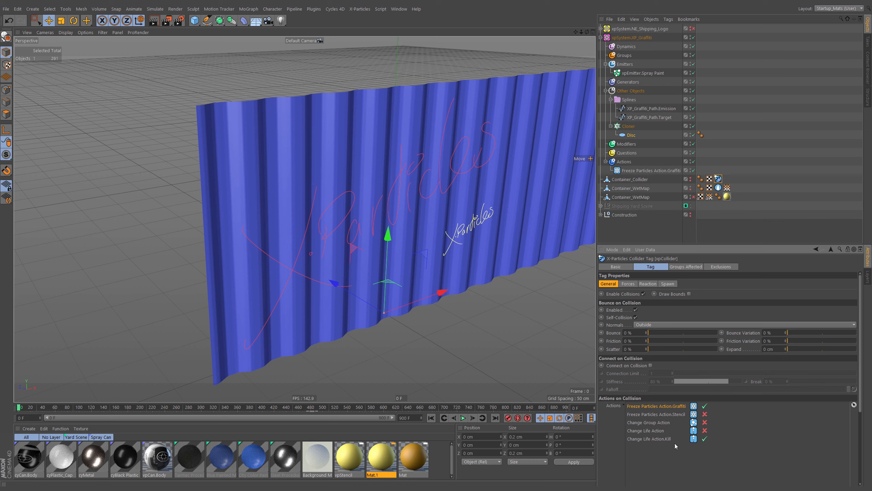
{"action": "left_click", "coordinate": [653, 171]}
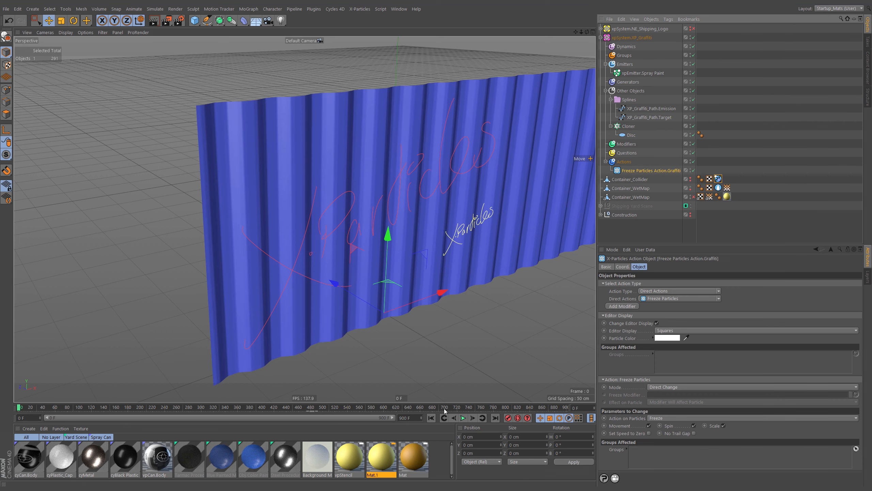
{"action": "left_click", "coordinate": [463, 418]}
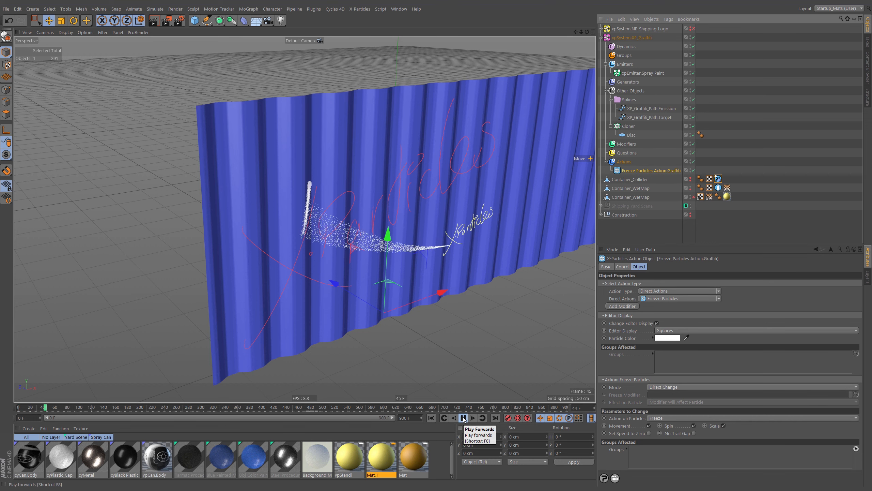
{"action": "left_click", "coordinate": [463, 419]}
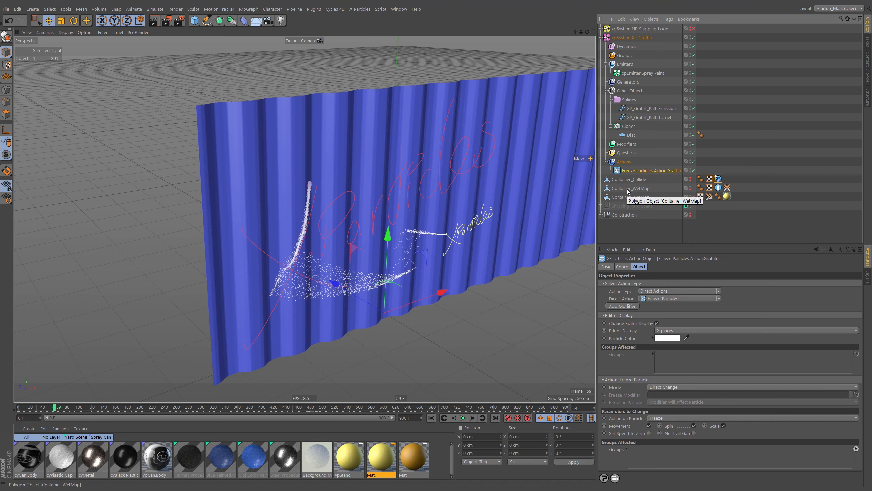
Step: Delete the Freeze Particles Action.Graffiti object and disable Change Life Action.Kill in the Container_Collider's collision actions
{"action": "key", "text": "Delete"}
{"action": "left_click", "coordinate": [713, 170]}
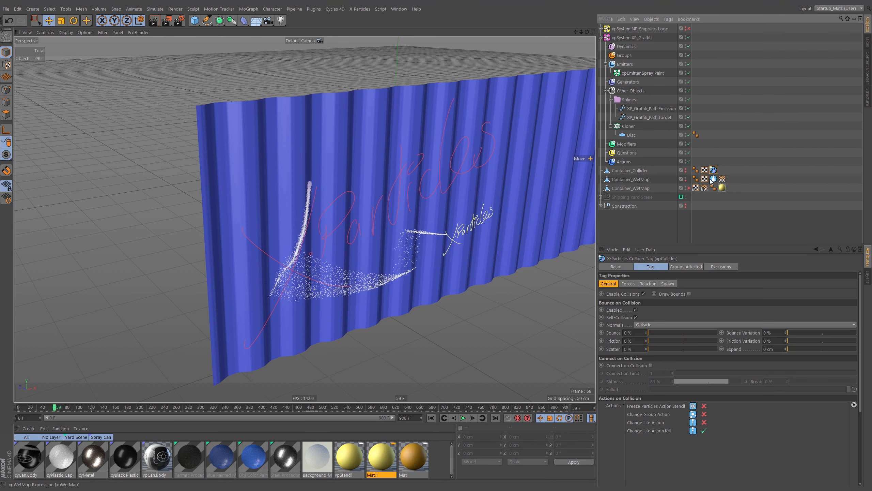
{"action": "left_click", "coordinate": [654, 431]}
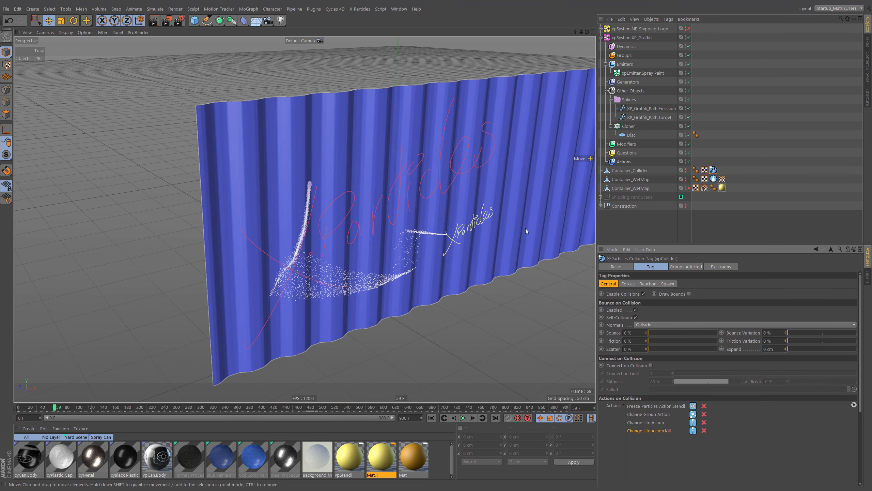
Step: Copy Change Group Action, Freeze Particles Action.Stencil and Change Life Action from the NE_Shipping_Logo system into the XP_Graffiti system's Actions folder
{"action": "left_click", "coordinate": [601, 29]}
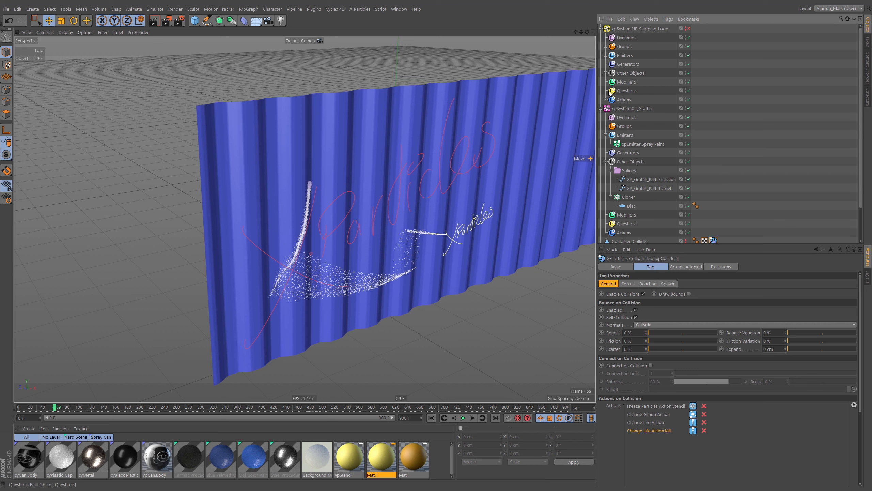
{"action": "left_click", "coordinate": [605, 100]}
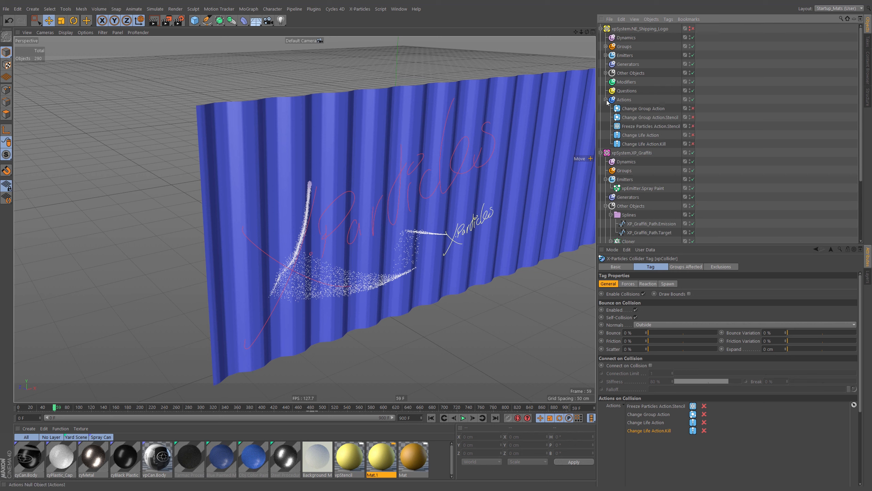
{"action": "left_click", "coordinate": [659, 110]}
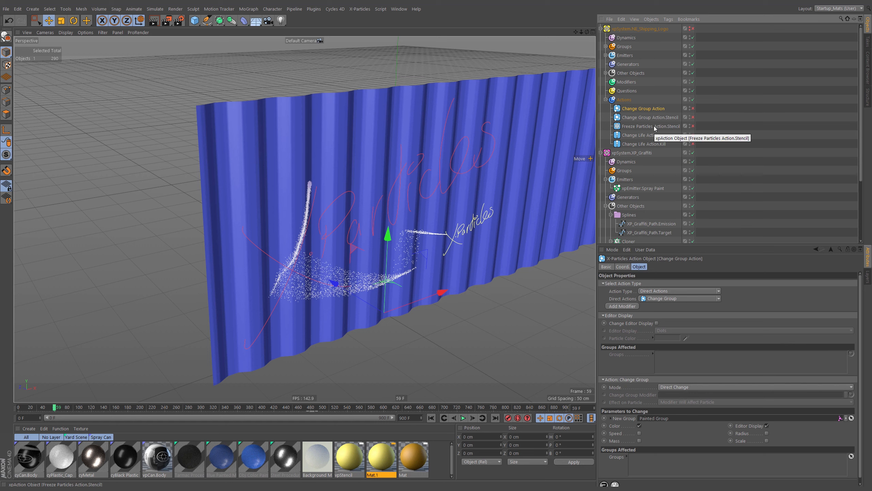
{"action": "left_click", "coordinate": [641, 127], "text": "ctrl"}
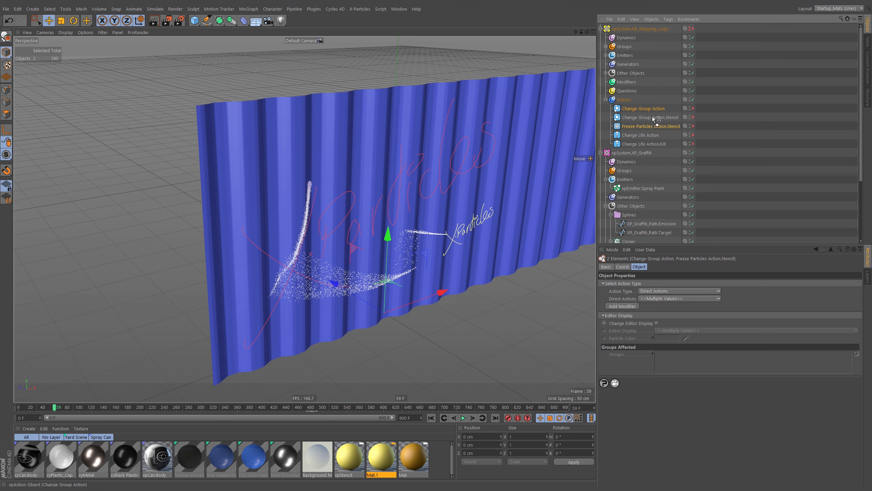
{"action": "left_click", "coordinate": [649, 135]}
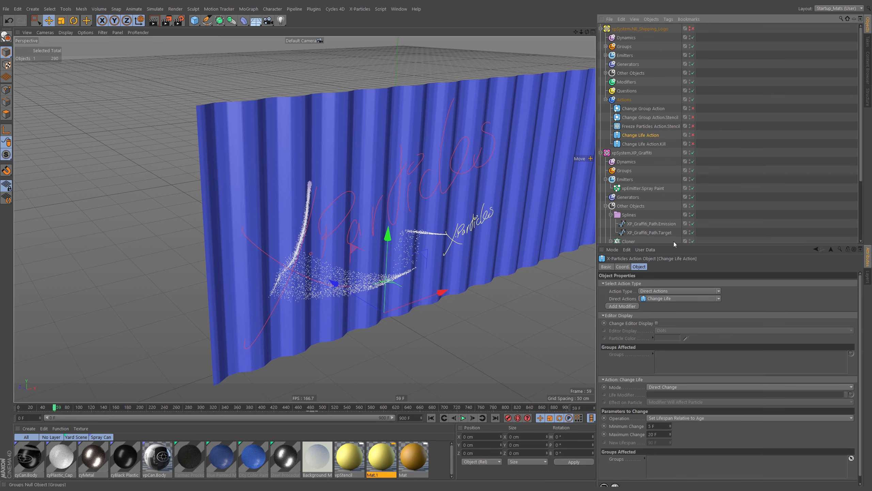
{"action": "key", "text": "ctrl+z"}
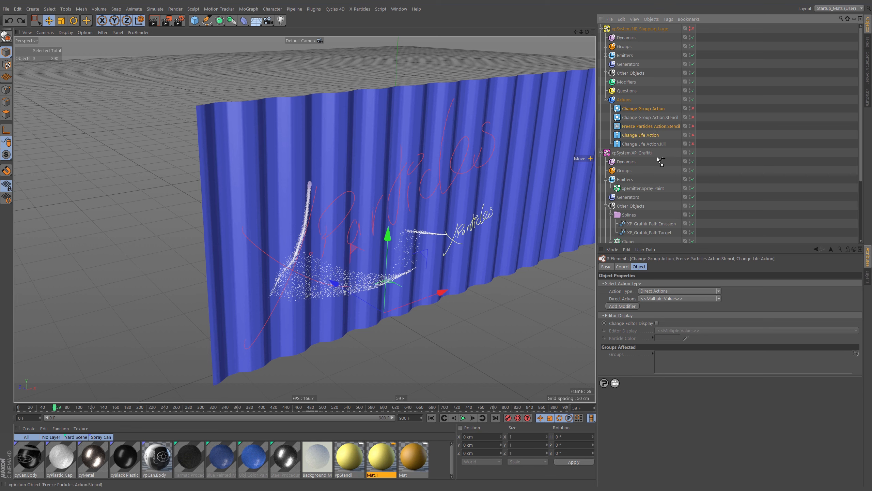
{"action": "scroll", "coordinate": [645, 238], "scroll_direction": "down", "scroll_amount": 3}
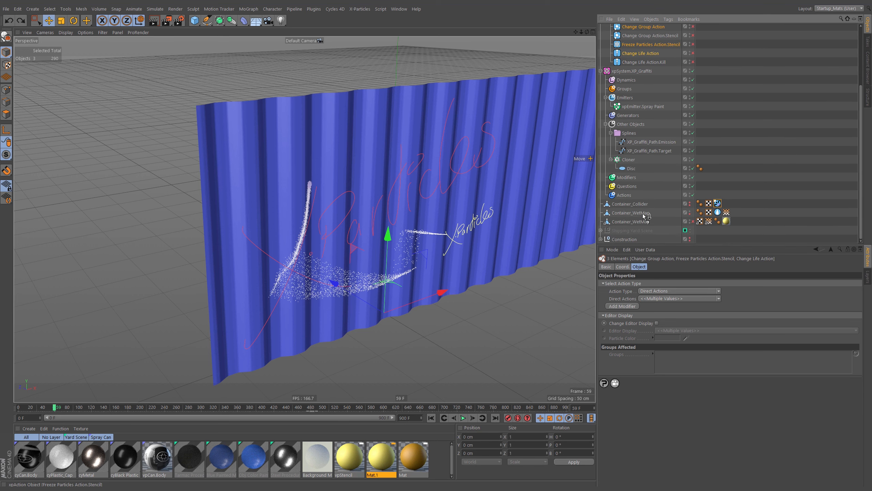
{"action": "left_click_drag", "start_coordinate": [625, 196], "coordinate": [625, 195]}
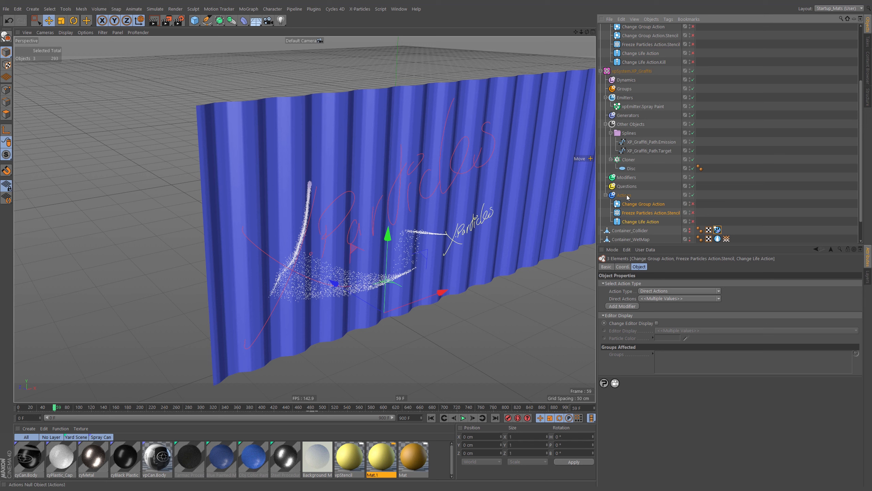
Step: Rename the copied freeze action in the XP_Graffiti system to Freeze Particles Action.Graffiti
{"action": "double_click", "coordinate": [673, 211]}
{"action": "type", "text": "Graffi"}
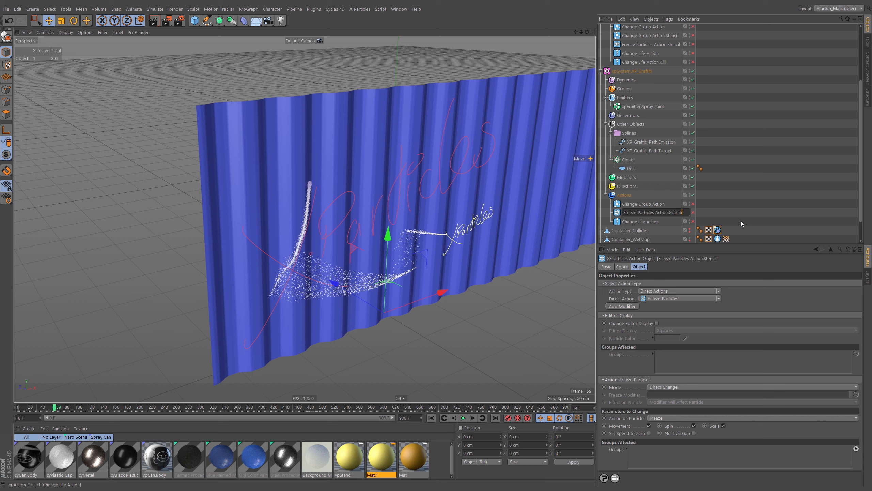
{"action": "left_click", "coordinate": [665, 212]}
{"action": "left_click_drag", "start_coordinate": [676, 213], "coordinate": [670, 212]}
Step: Rename the copied change group action in the XP_Graffiti system to Change Group Action.Graffiti
{"action": "left_click", "coordinate": [666, 205]}
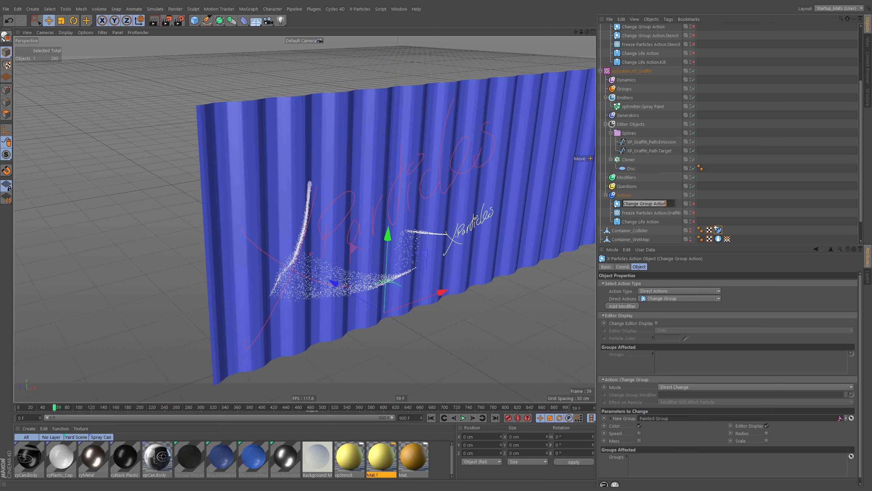
{"action": "double_click", "coordinate": [668, 204]}
{"action": "type", "text": ".Graffiti"}
{"action": "key", "text": "Return"}
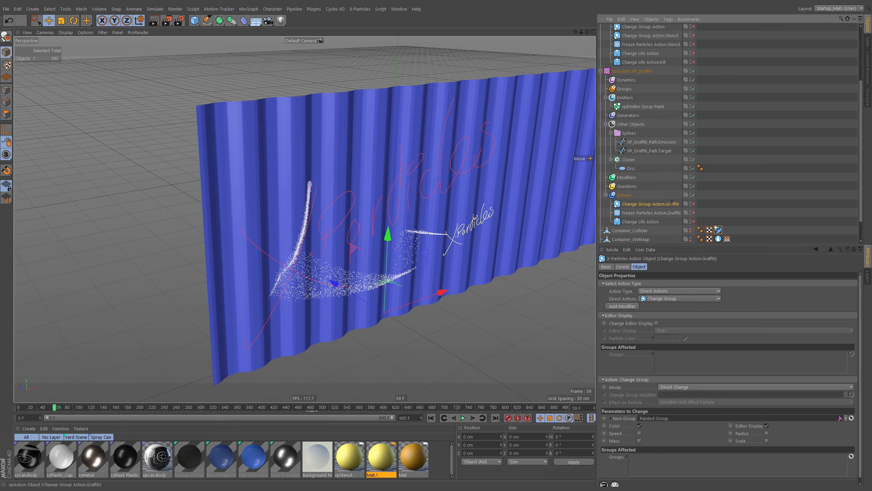
Step: Rename the copied change life action in the XP_Graffiti system to Change Life Action.Graffiti
{"action": "left_click", "coordinate": [646, 221]}
{"action": "double_click", "coordinate": [646, 221]}
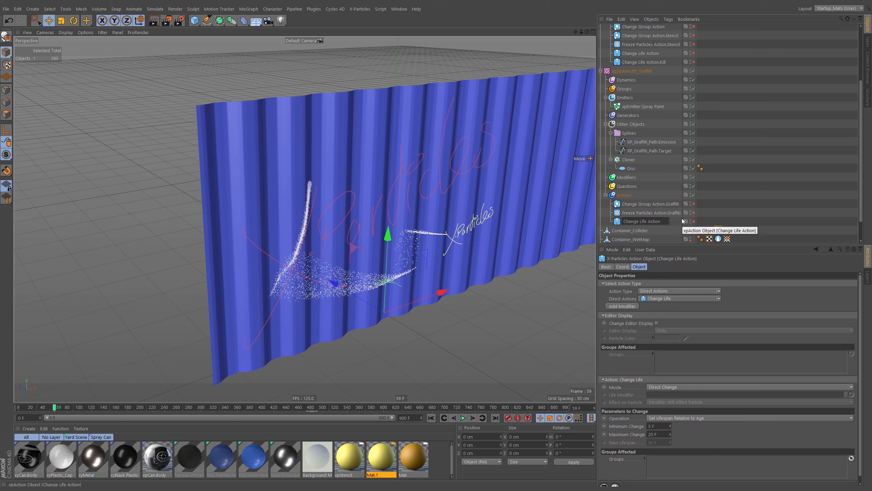
{"action": "type", "text": ".Graffiti"}
{"action": "key", "text": "Return"}
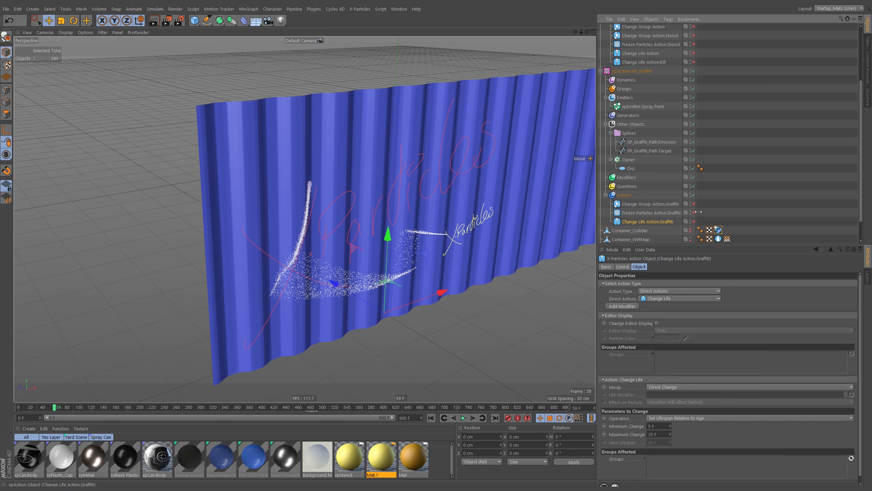
{"action": "scroll", "coordinate": [690, 206], "scroll_direction": "down", "scroll_amount": 1}
{"action": "left_click", "coordinate": [700, 193]}
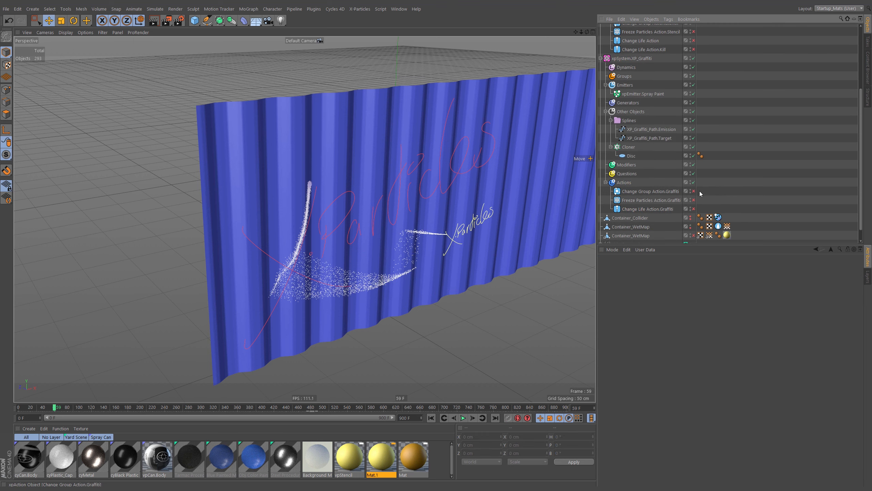
Step: Rename the Cloner in the XP_Graffiti system to Cloner.Graffiti and copy the .Graffiti suffix for reuse
{"action": "double_click", "coordinate": [628, 147]}
{"action": "key", "text": "End"}
{"action": "type", "text": "Graffiti"}
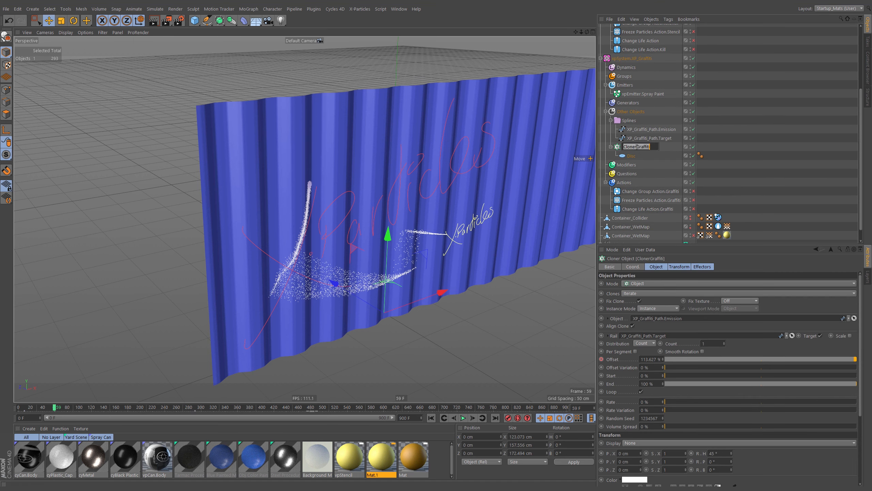
{"action": "left_click", "coordinate": [637, 147]}
{"action": "key", "text": "shift+Right"}
{"action": "key", "text": "shift+Right"}
{"action": "key", "text": "shift+Right"}
{"action": "left_click_drag", "start_coordinate": [637, 147], "coordinate": [657, 148]}
{"action": "key", "text": "ctrl+c"}
Step: Rename the Disc under the graffiti cloner to Disc.Graffiti by pasting the copied suffix
{"action": "left_click", "coordinate": [632, 155]}
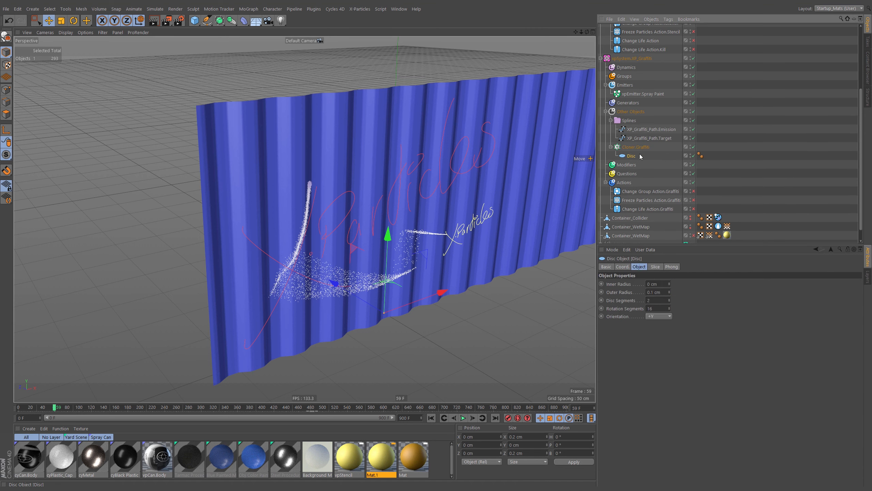
{"action": "double_click", "coordinate": [640, 156]}
{"action": "left_click", "coordinate": [640, 156]}
{"action": "key", "text": "ctrl+v"}
{"action": "left_click", "coordinate": [750, 156]}
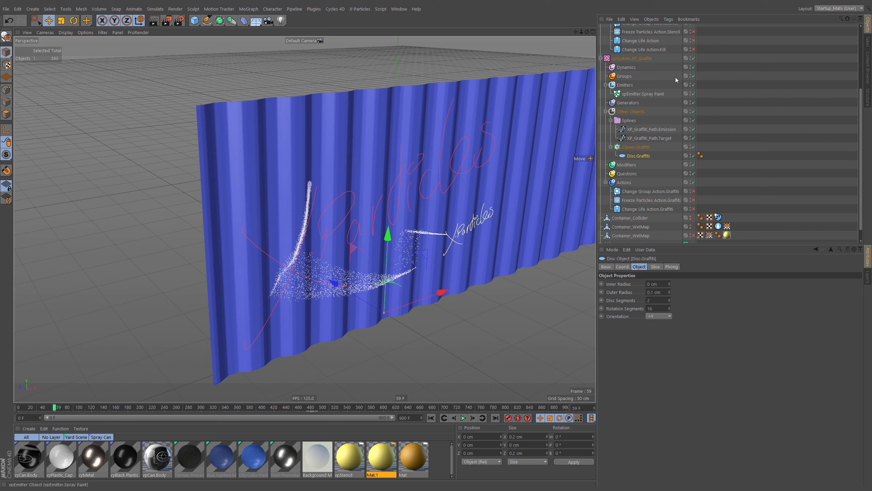
Step: Rename the spray paint emitter to xpEmitter.Spray Paint.Graffiti using the copied suffix
{"action": "left_click", "coordinate": [647, 94]}
{"action": "double_click", "coordinate": [660, 93]}
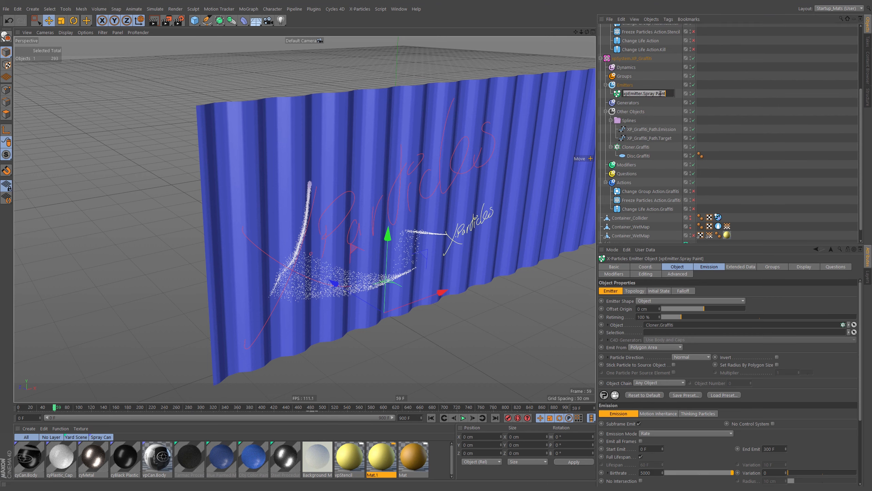
{"action": "left_click", "coordinate": [667, 93]}
{"action": "key", "text": "ctrl+v"}
{"action": "key", "text": "Return"}
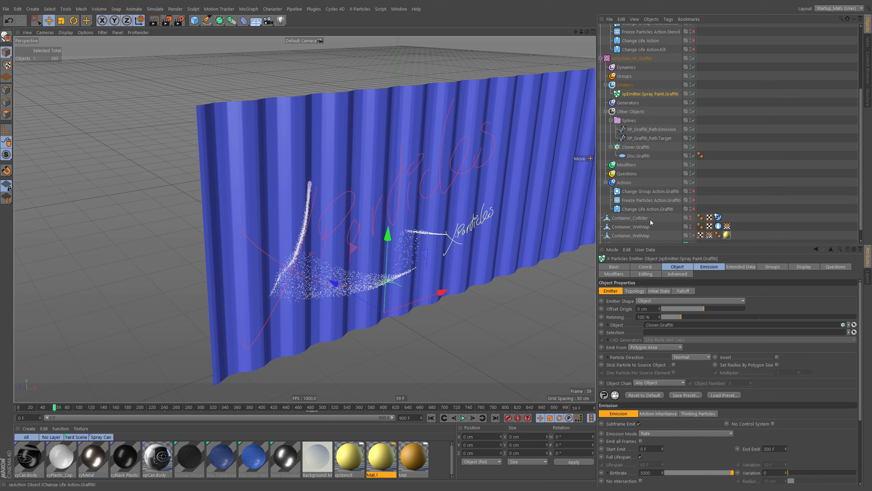
Step: Enable the Change Group, Freeze Particles and Change Life Graffiti actions and add all three to the Container_Collider's collision actions
{"action": "scroll", "coordinate": [722, 185], "scroll_direction": "down", "scroll_amount": 1}
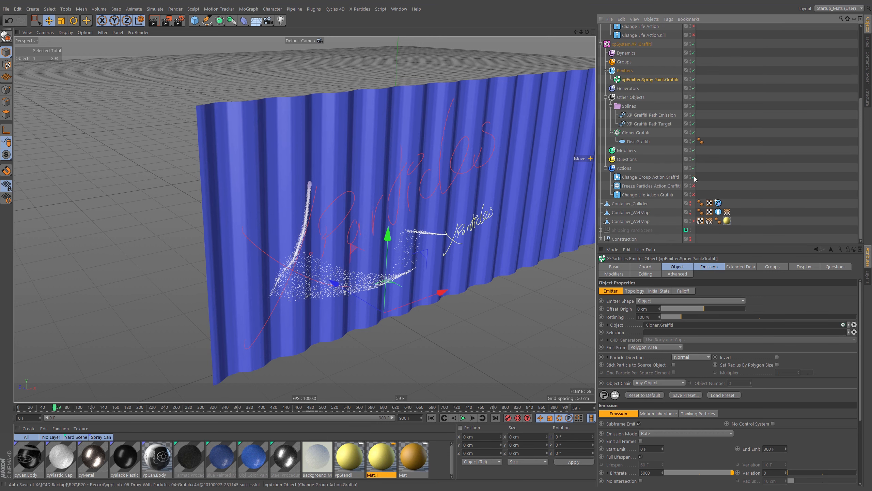
{"action": "left_click", "coordinate": [718, 202]}
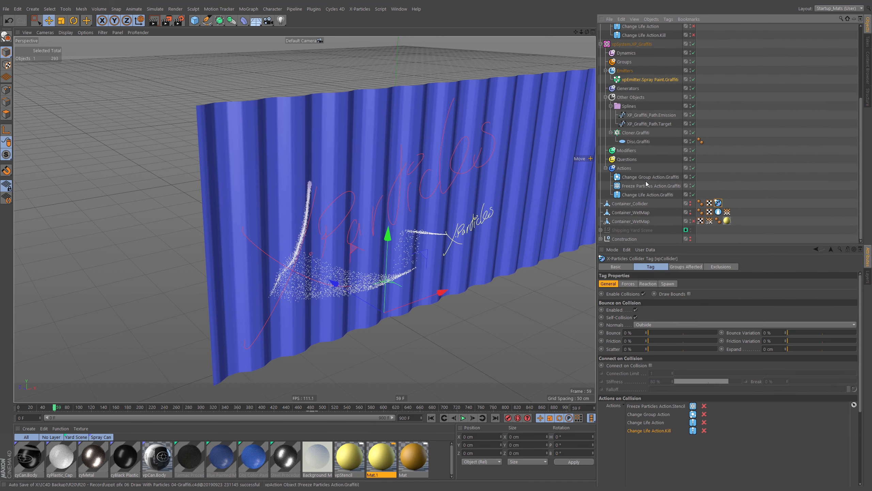
{"action": "left_click_drag", "start_coordinate": [652, 177], "coordinate": [654, 442]}
{"action": "left_click_drag", "start_coordinate": [665, 195], "coordinate": [663, 466]}
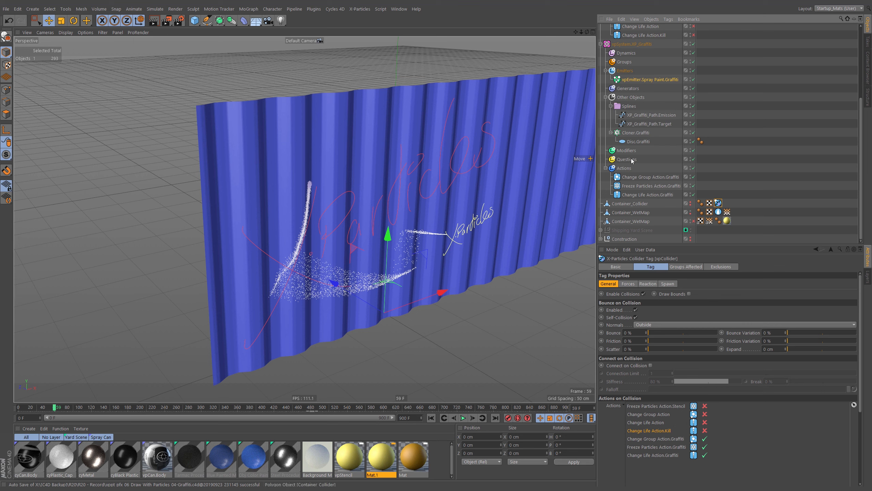
Step: Copy Spray Can Group and Painted Group from the NE_Shipping_Logo system into the XP_Graffiti system's Groups folder
{"action": "left_click", "coordinate": [623, 62]}
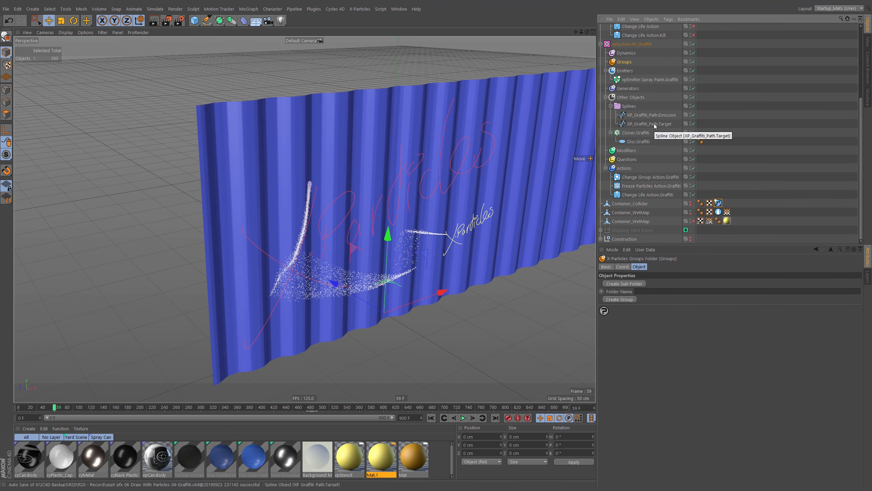
{"action": "scroll", "coordinate": [653, 123], "scroll_direction": "up", "scroll_amount": 3}
{"action": "scroll", "coordinate": [653, 120], "scroll_direction": "up", "scroll_amount": 1}
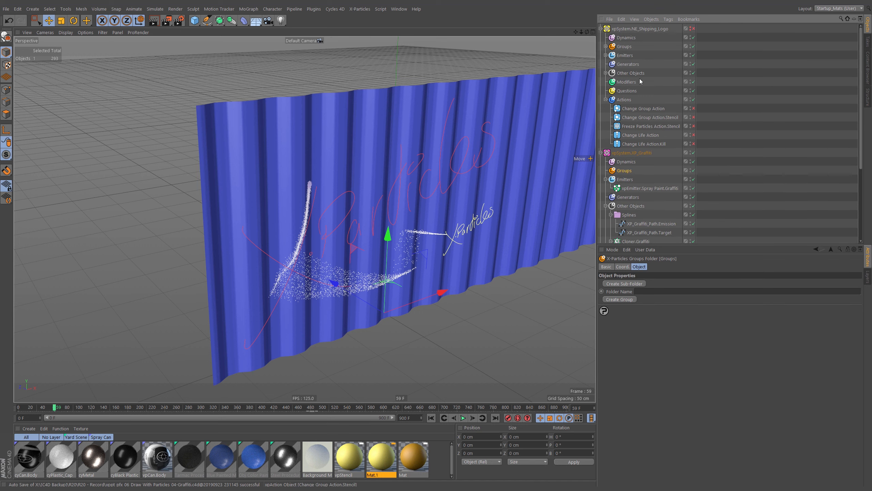
{"action": "left_click", "coordinate": [606, 46]}
{"action": "left_click", "coordinate": [636, 55]}
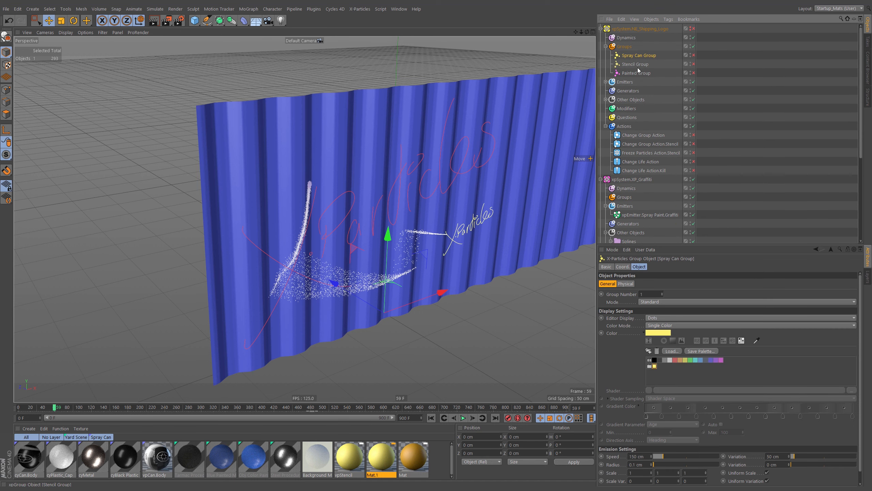
{"action": "left_click", "coordinate": [637, 73], "text": "ctrl"}
{"action": "mouse_move", "coordinate": [643, 56]}
{"action": "left_mouse_down"}
{"action": "mouse_move", "coordinate": [645, 177]}
{"action": "mouse_move", "coordinate": [628, 197]}
{"action": "left_mouse_up"}
{"action": "scroll", "coordinate": [707, 202], "scroll_direction": "down", "scroll_amount": 2}
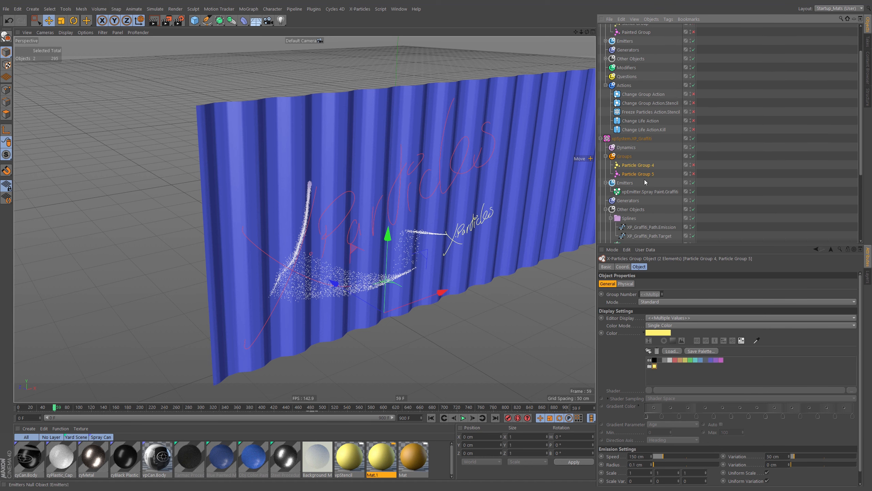
Step: Rename the first copied particle group in the XP_Graffiti system to Graffiti Spray Can Group
{"action": "double_click", "coordinate": [639, 165]}
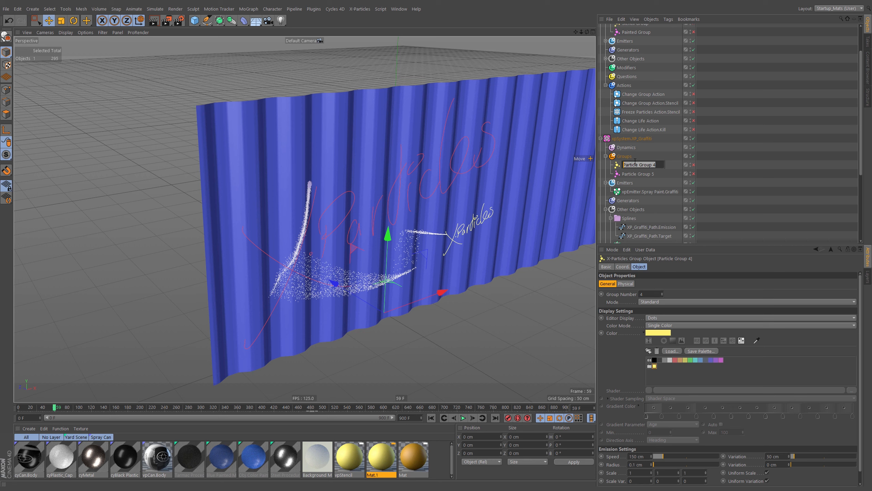
{"action": "type", "text": "Graffiti Spray Group"}
{"action": "key", "text": "Return"}
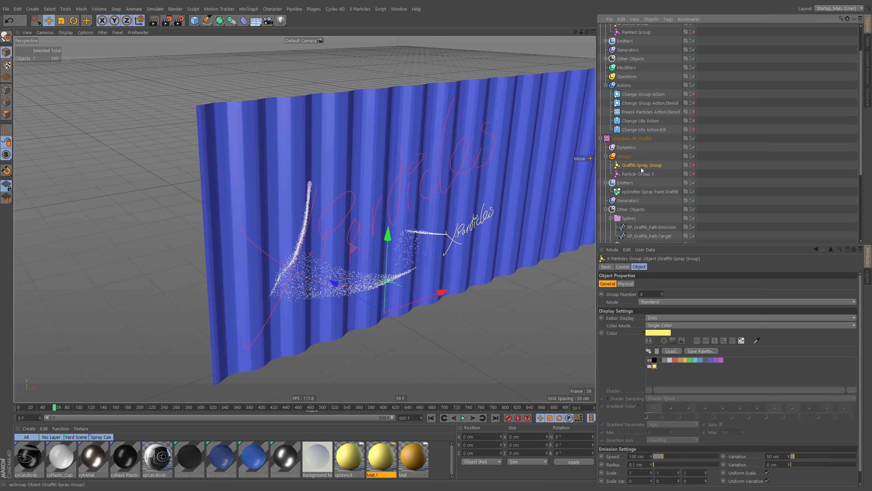
{"action": "double_click", "coordinate": [639, 165]}
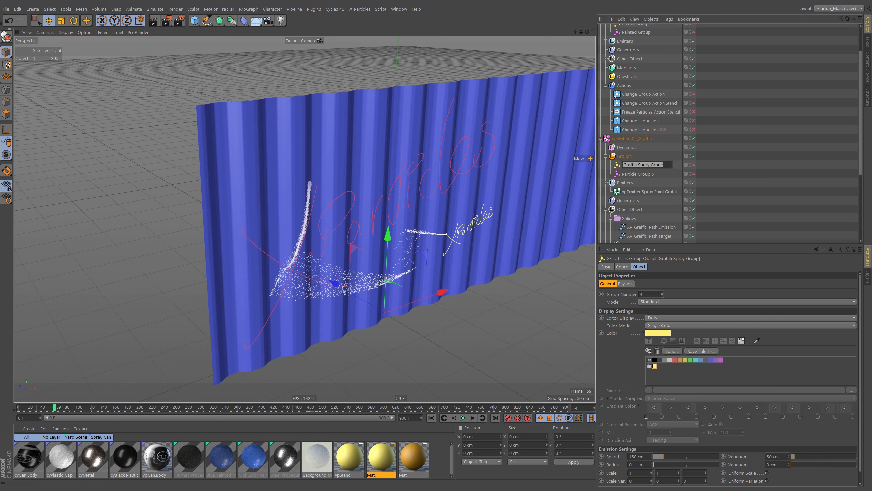
{"action": "left_click", "coordinate": [650, 165]}
{"action": "type", "text": "Can"}
{"action": "key", "text": "Return"}
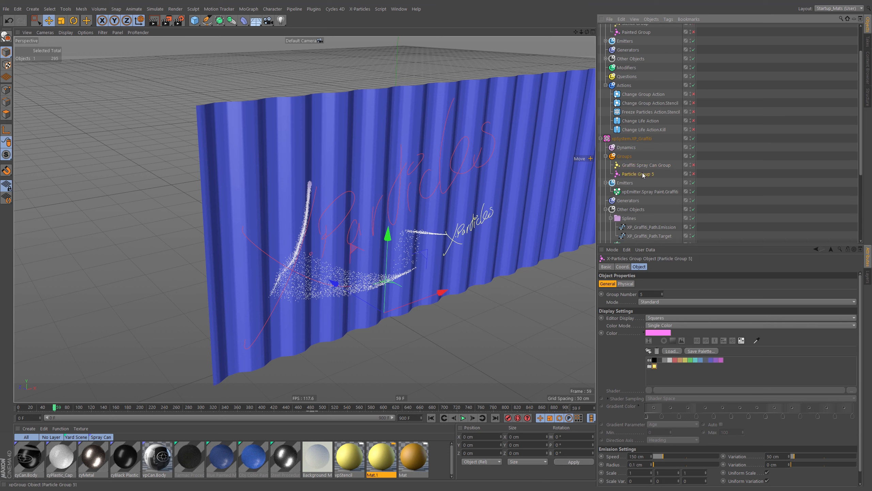
Step: Rename the second copied particle group in the XP_Graffiti system to Graffiti Painted
{"action": "double_click", "coordinate": [651, 172]}
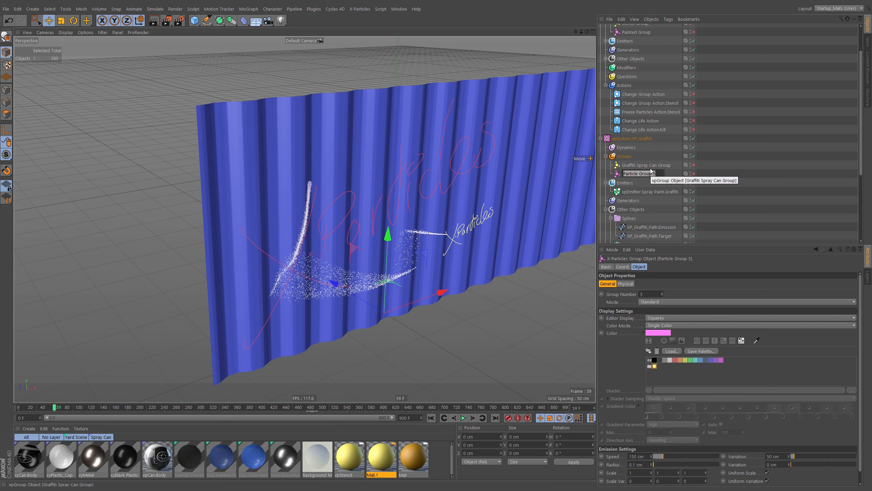
{"action": "type", "text": "Gr"}
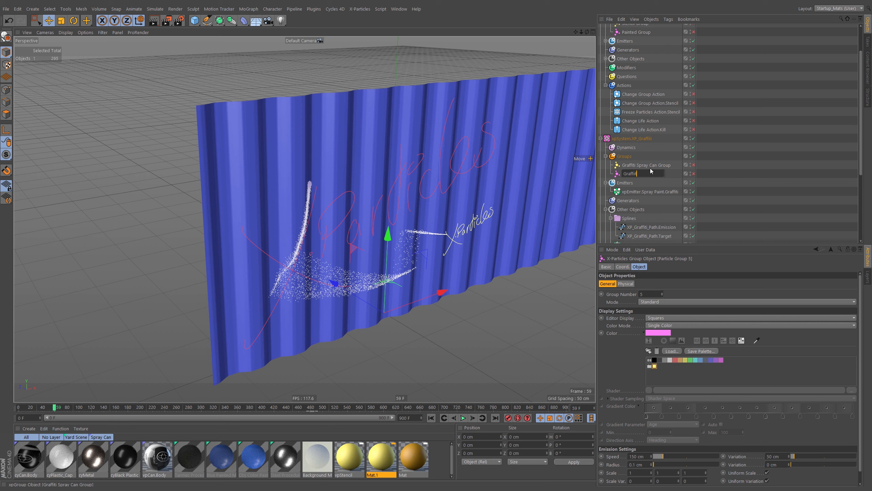
{"action": "type", "text": "affiti "}
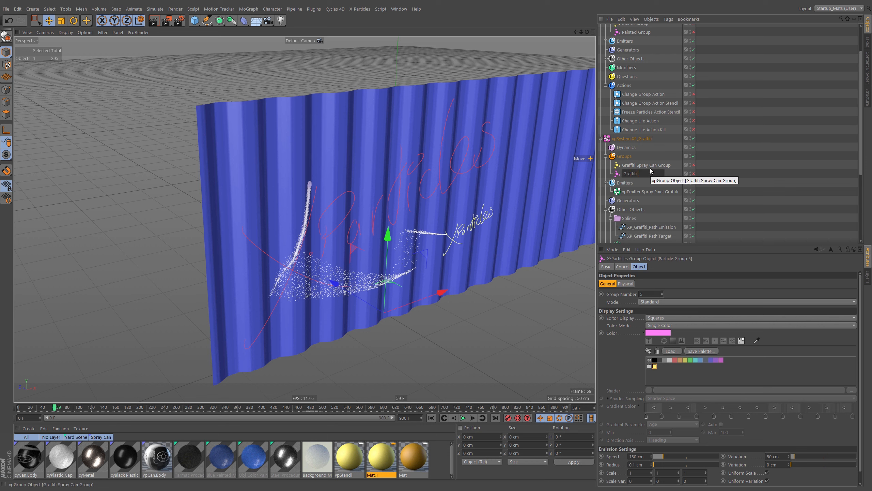
{"action": "type", "text": "Painted"}
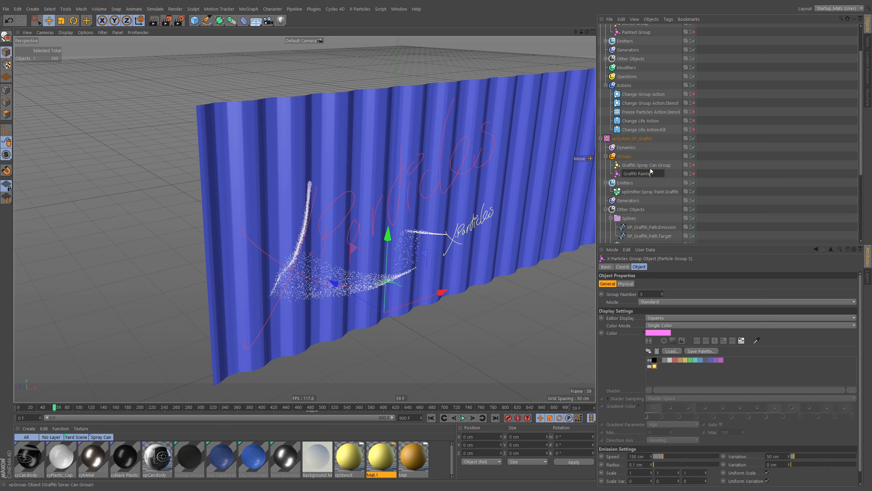
{"action": "key", "text": "Return"}
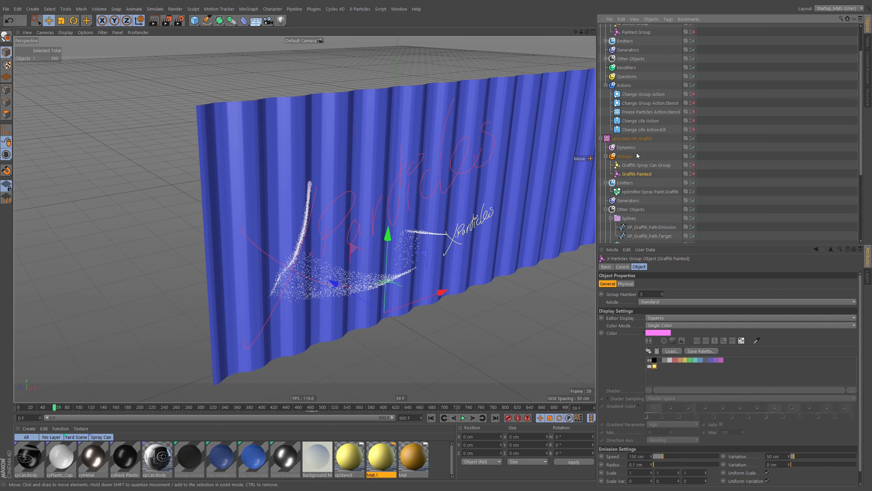
Step: Change the Graffiti Spray Can Group's display color to a light magenta pink with 45% saturation and 100% value
{"action": "left_click", "coordinate": [618, 166]}
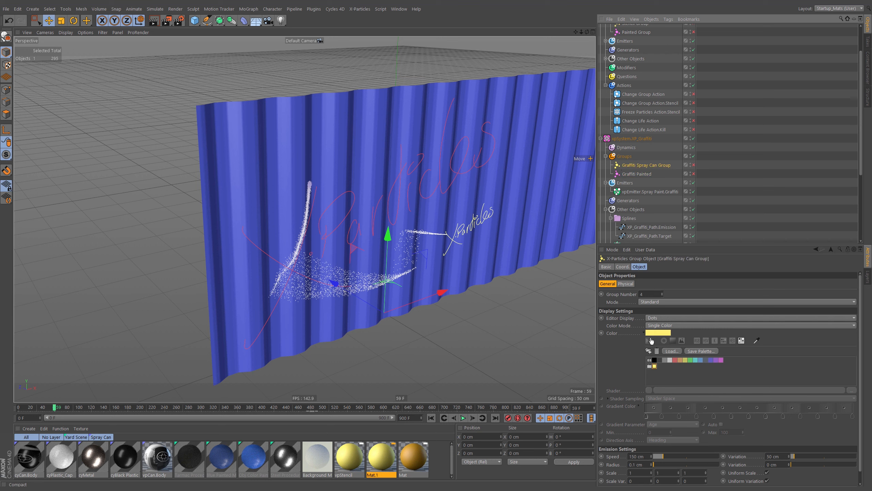
{"action": "left_click", "coordinate": [660, 333]}
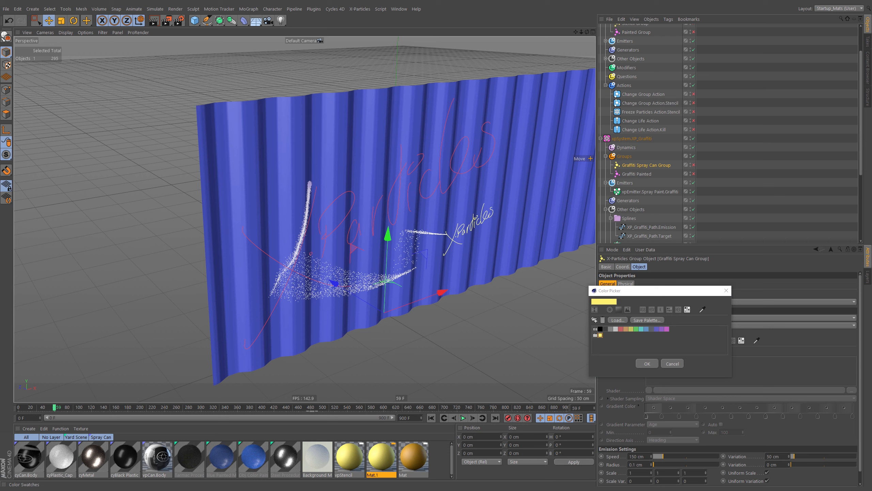
{"action": "left_click", "coordinate": [643, 311]}
{"action": "left_click", "coordinate": [651, 328]}
{"action": "left_click", "coordinate": [618, 310]}
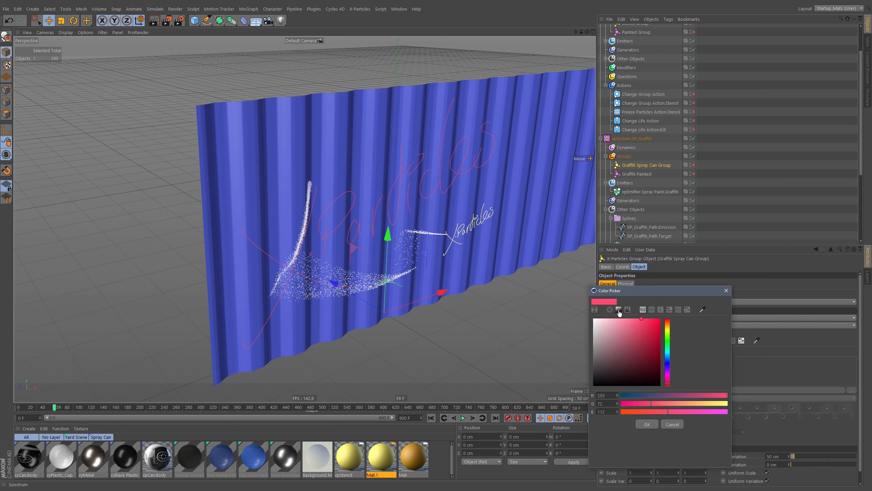
{"action": "left_click_drag", "start_coordinate": [620, 336], "coordinate": [626, 319]}
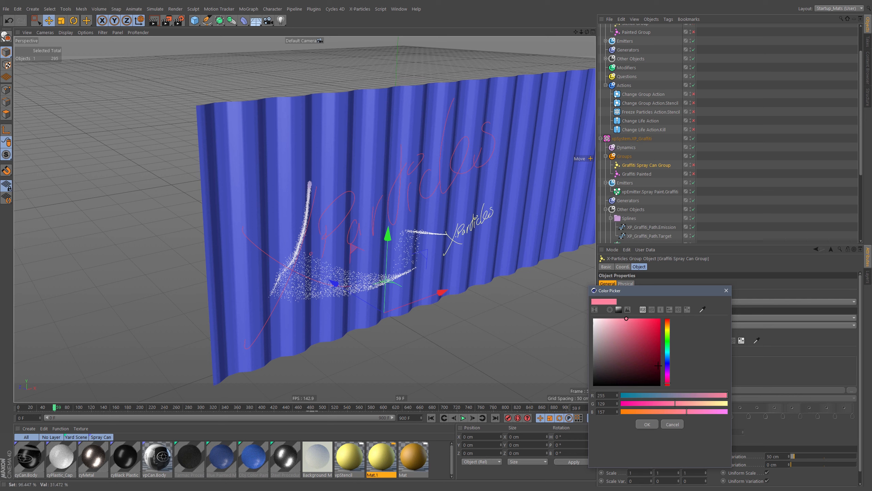
{"action": "left_click", "coordinate": [668, 380]}
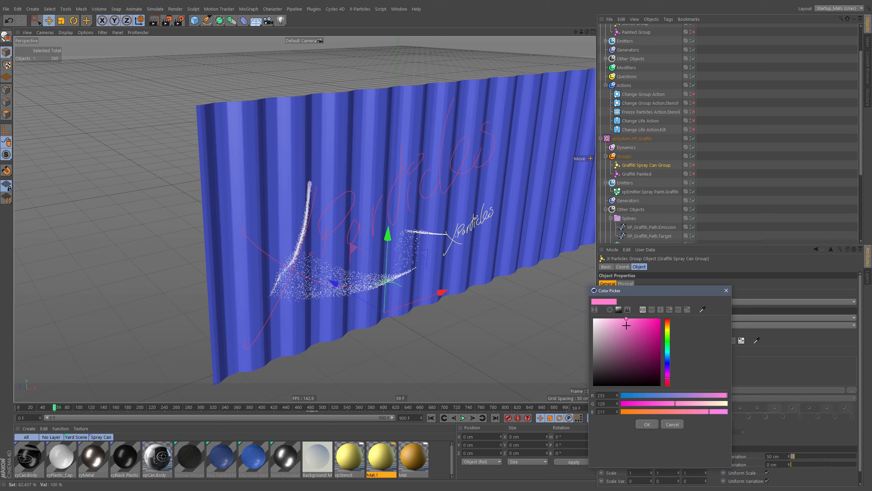
{"action": "left_click", "coordinate": [652, 310]}
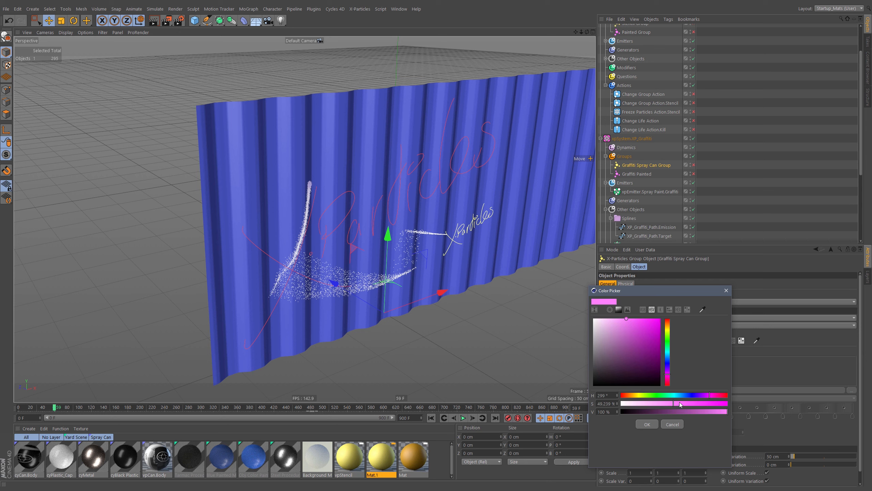
{"action": "left_click_drag", "start_coordinate": [674, 404], "coordinate": [672, 406]}
{"action": "left_click", "coordinate": [646, 425]}
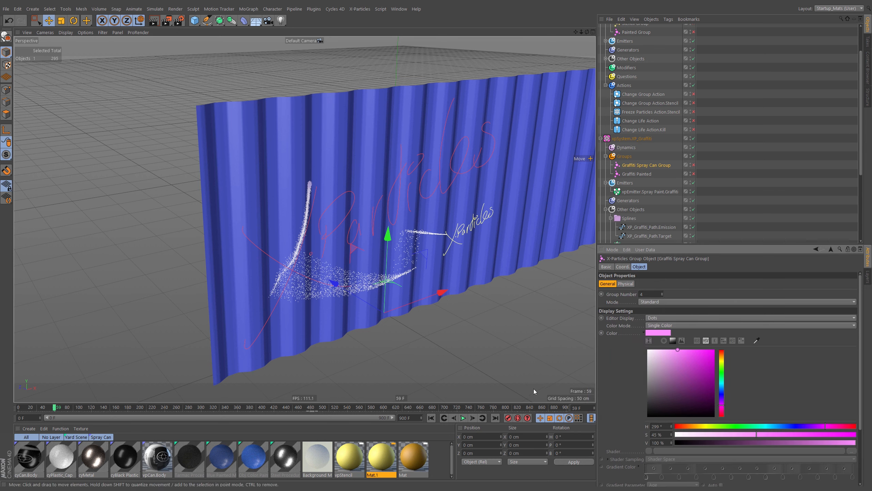
Step: Play the simulation briefly, and add Graffiti Spray Can Group to the groups used by xpEmitter.Spray Paint.Graffiti
{"action": "left_click", "coordinate": [463, 418]}
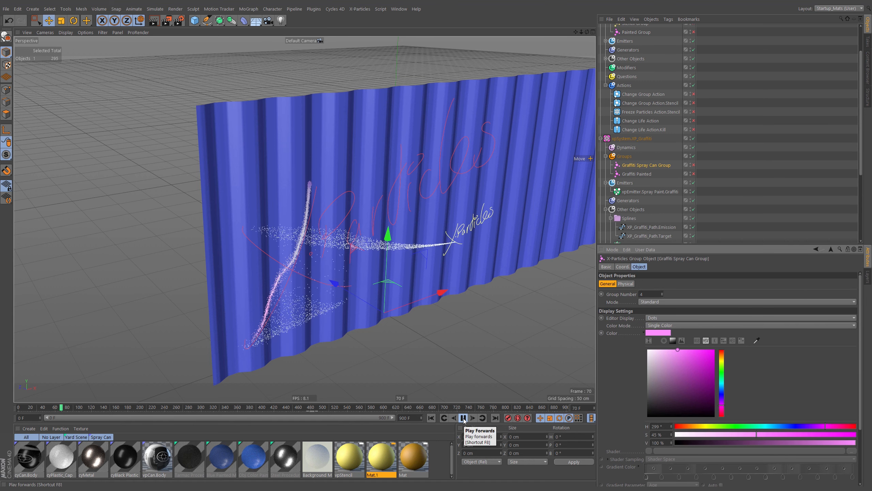
{"action": "left_click", "coordinate": [463, 418]}
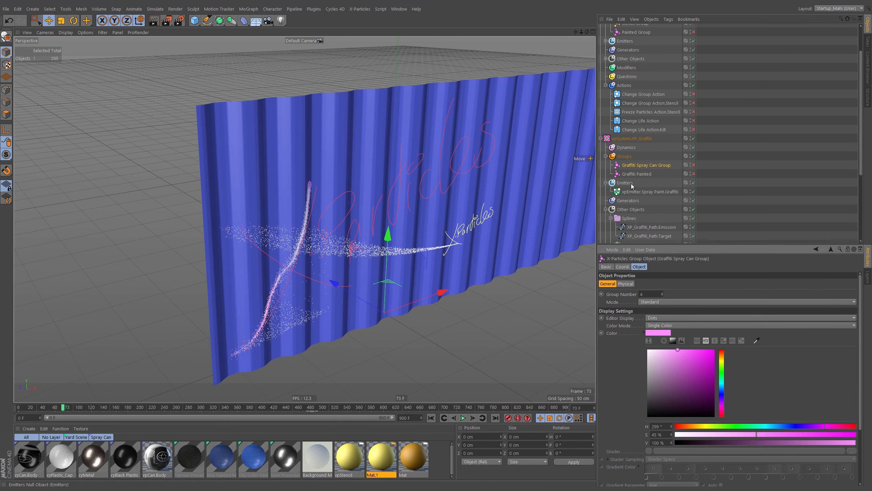
{"action": "left_click", "coordinate": [631, 192]}
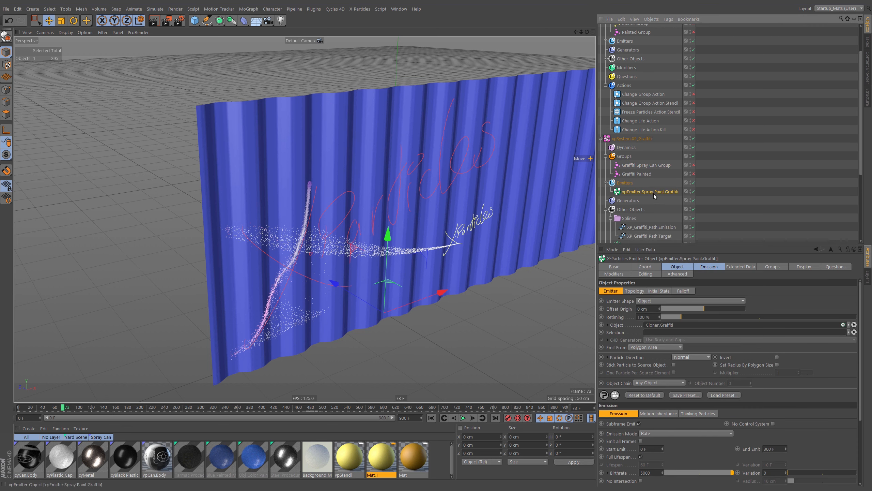
{"action": "left_click", "coordinate": [772, 266]}
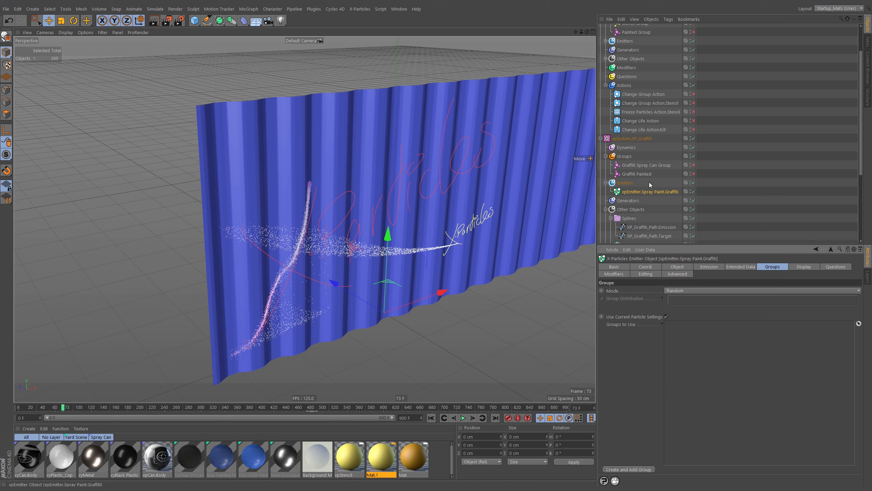
{"action": "left_click", "coordinate": [656, 165]}
{"action": "left_click_drag", "start_coordinate": [656, 165], "coordinate": [702, 321]}
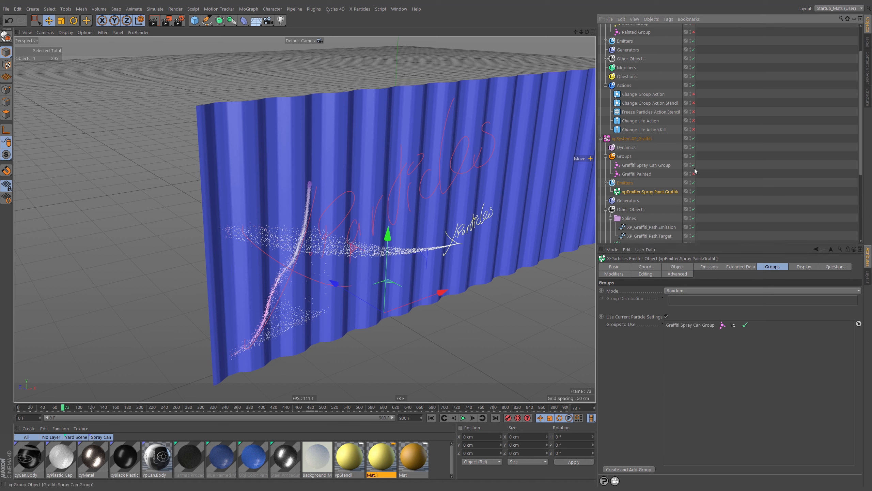
Step: Recolor the Graffiti Painted group light green with hue 94° and assign it as the new group in Change Group Action.Graffiti
{"action": "left_click", "coordinate": [637, 174]}
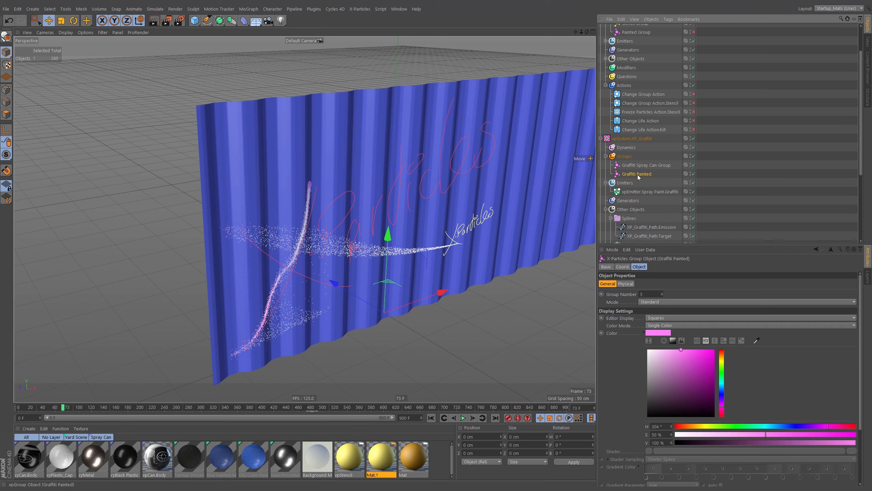
{"action": "left_click_drag", "start_coordinate": [722, 358], "coordinate": [722, 369]}
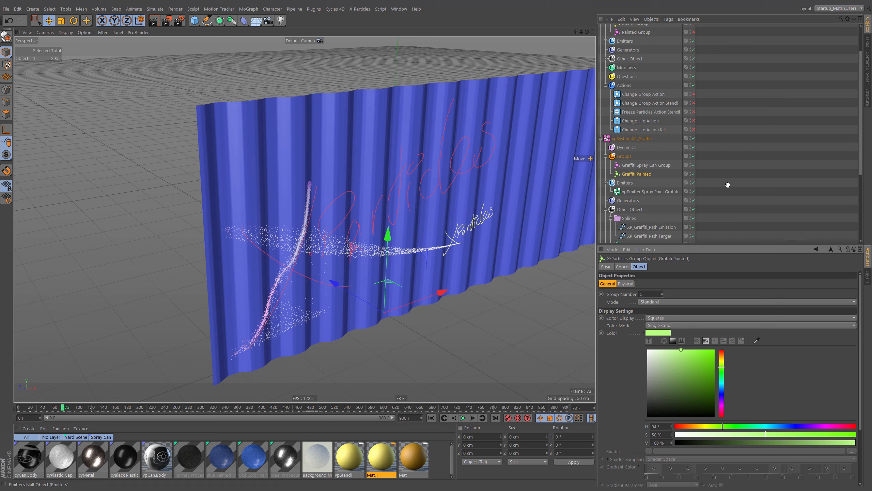
{"action": "scroll", "coordinate": [732, 123], "scroll_direction": "down", "scroll_amount": 5}
{"action": "scroll", "coordinate": [721, 136], "scroll_direction": "down", "scroll_amount": 1}
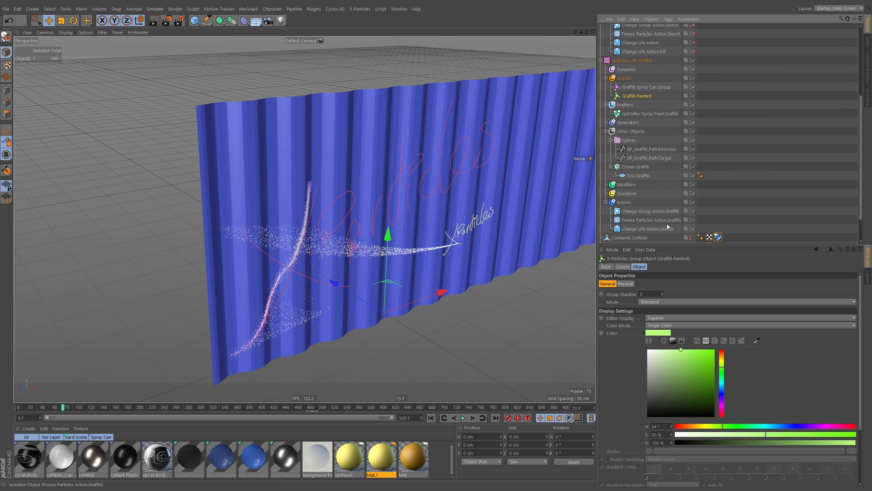
{"action": "left_click", "coordinate": [650, 211]}
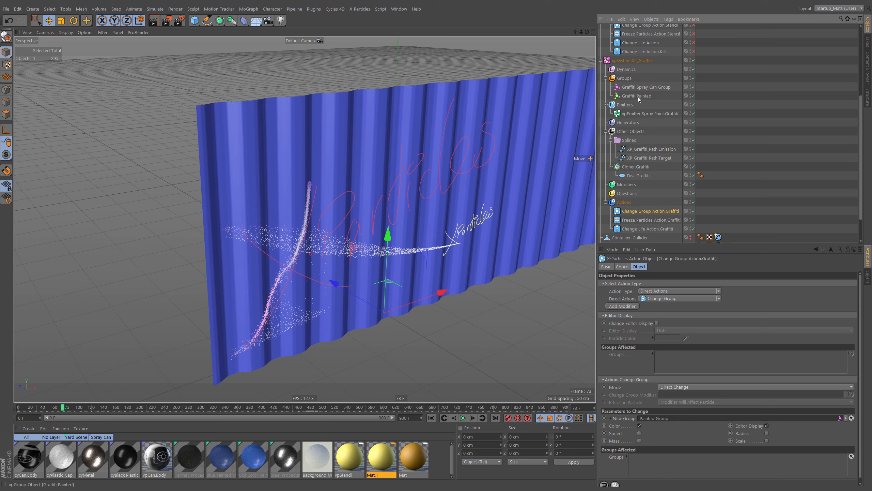
{"action": "left_click_drag", "start_coordinate": [638, 96], "coordinate": [676, 355]}
{"action": "left_click_drag", "start_coordinate": [654, 422], "coordinate": [654, 418]}
Step: Play the simulation from the start to frame 150 and inspect the particle group colors on the container from the front
{"action": "left_click", "coordinate": [430, 419]}
{"action": "left_click", "coordinate": [462, 419]}
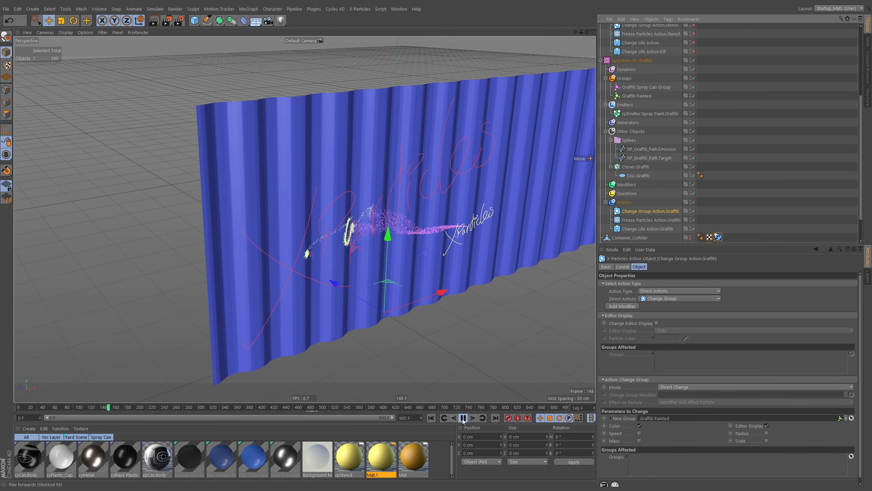
{"action": "left_click", "coordinate": [463, 419]}
{"action": "scroll", "coordinate": [423, 224], "scroll_direction": "down", "scroll_amount": 3}
{"action": "left_click_drag", "start_coordinate": [424, 223], "coordinate": [403, 255], "text": "alt"}
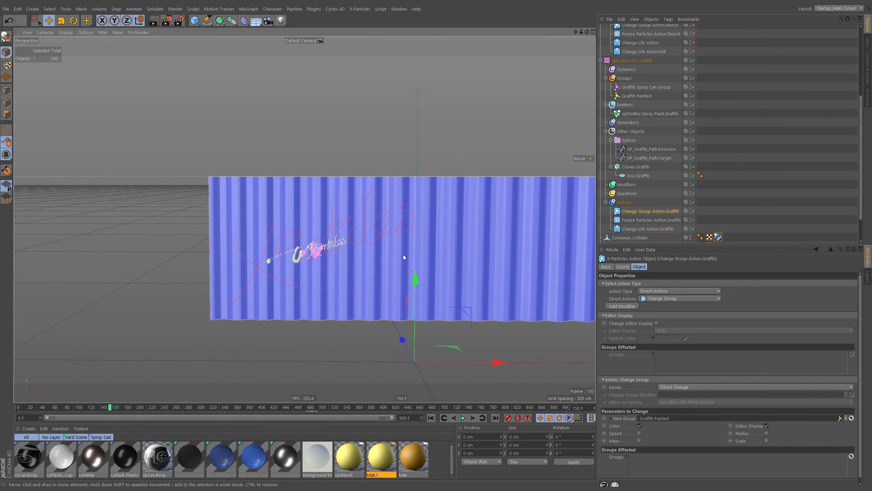
Step: Duplicate the Container_WetMap polygon object and rename the copy Container_WetMap.Graffiti
{"action": "scroll", "coordinate": [651, 201], "scroll_direction": "down", "scroll_amount": 2}
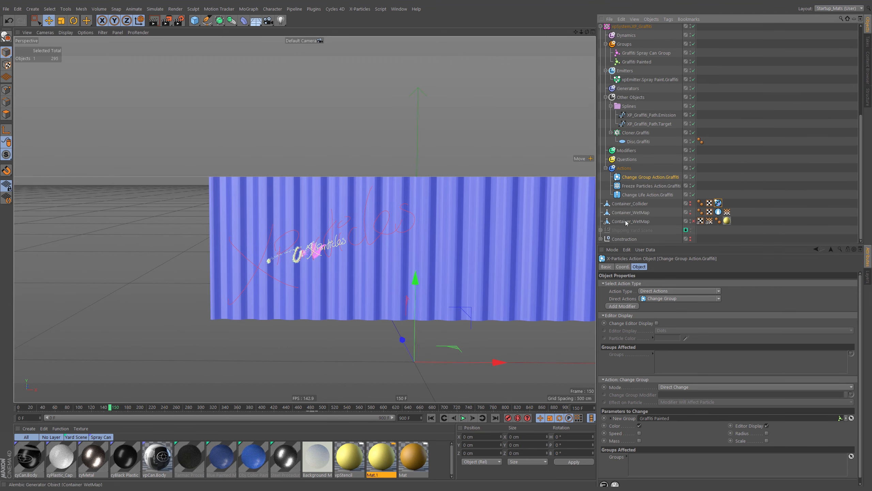
{"action": "left_click", "coordinate": [625, 212]}
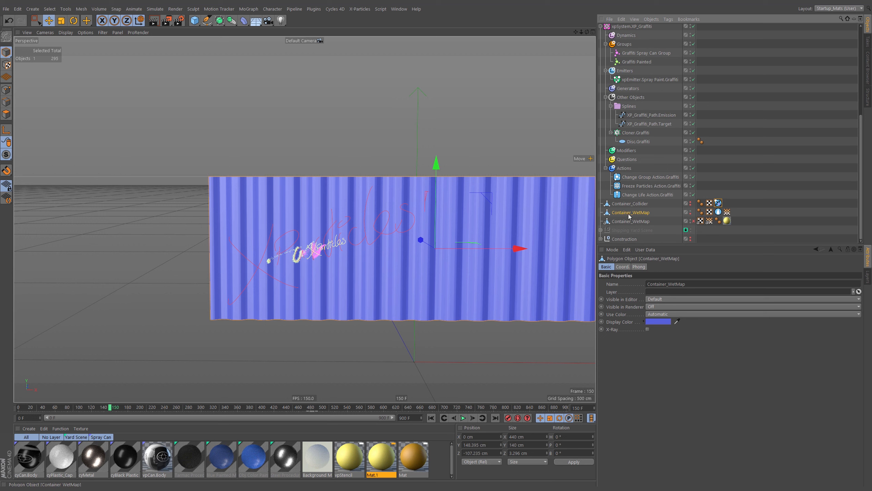
{"action": "left_click_drag", "start_coordinate": [635, 213], "coordinate": [636, 215], "text": "ctrl"}
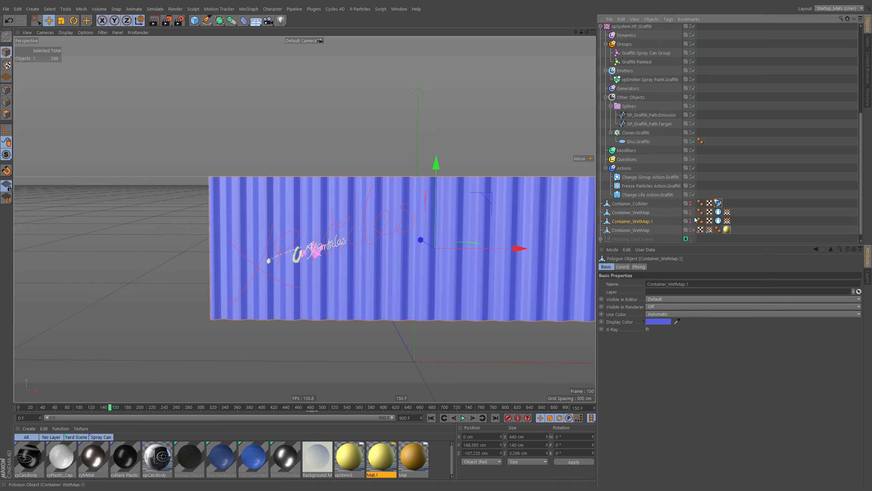
{"action": "double_click", "coordinate": [647, 221]}
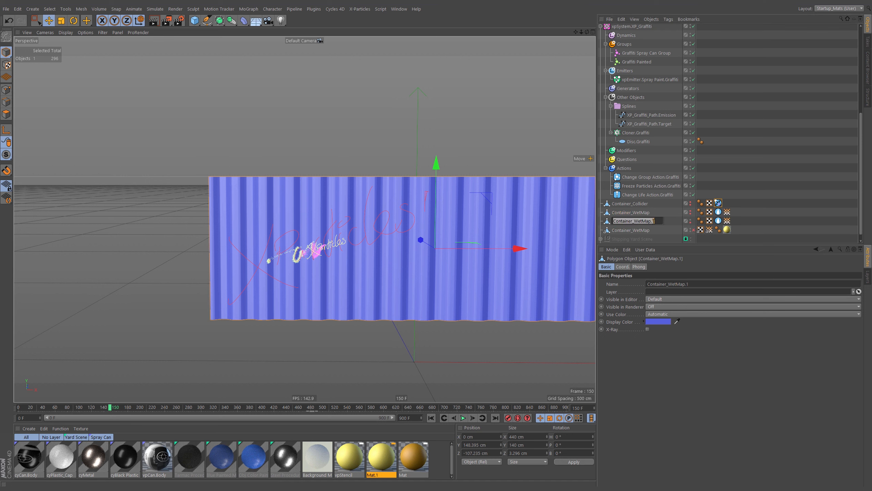
{"action": "left_click", "coordinate": [631, 222]}
{"action": "type", "text": "C"}
{"action": "type", "text": ".Graffiti"}
{"action": "key", "text": "Return"}
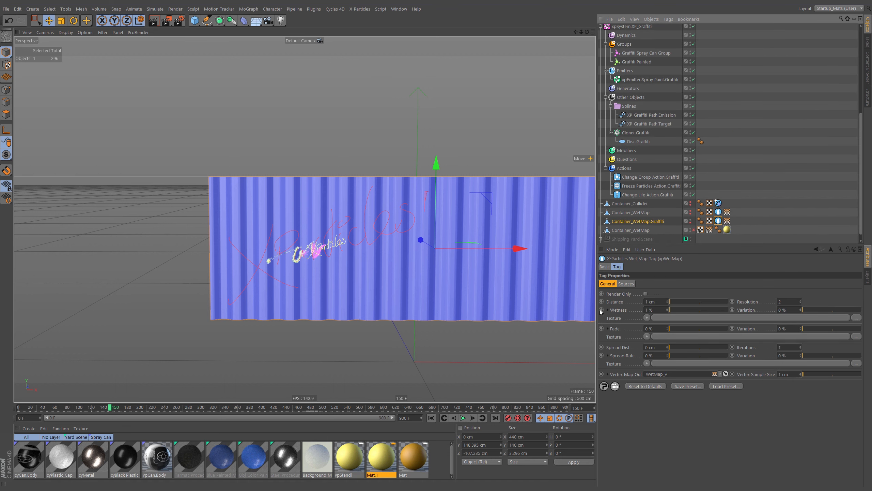
Step: Add the Graffiti Painted group as the particle source of Container_WetMap.Graffiti's wet map tag and reopen the tag's general settings
{"action": "left_click", "coordinate": [626, 284]}
{"action": "left_click", "coordinate": [649, 295]}
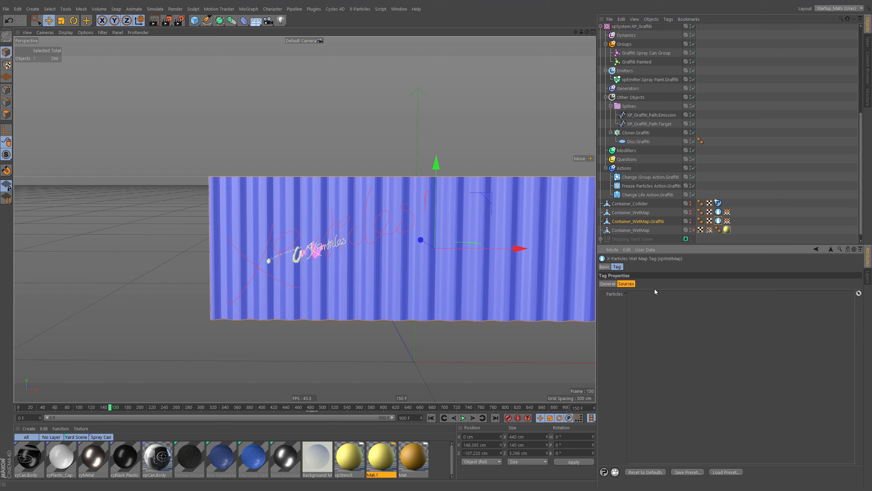
{"action": "mouse_move", "coordinate": [634, 63]}
{"action": "left_mouse_down"}
{"action": "mouse_move", "coordinate": [644, 357]}
{"action": "mouse_move", "coordinate": [656, 342]}
{"action": "left_mouse_up"}
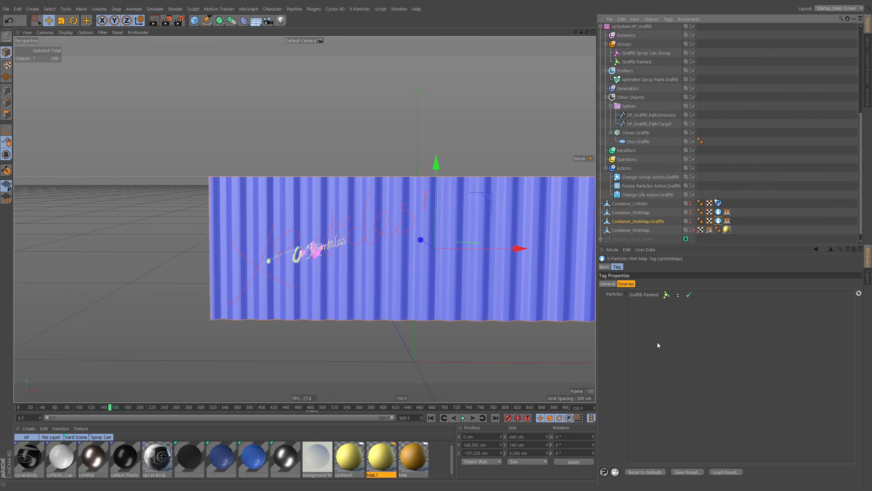
{"action": "left_click", "coordinate": [718, 221]}
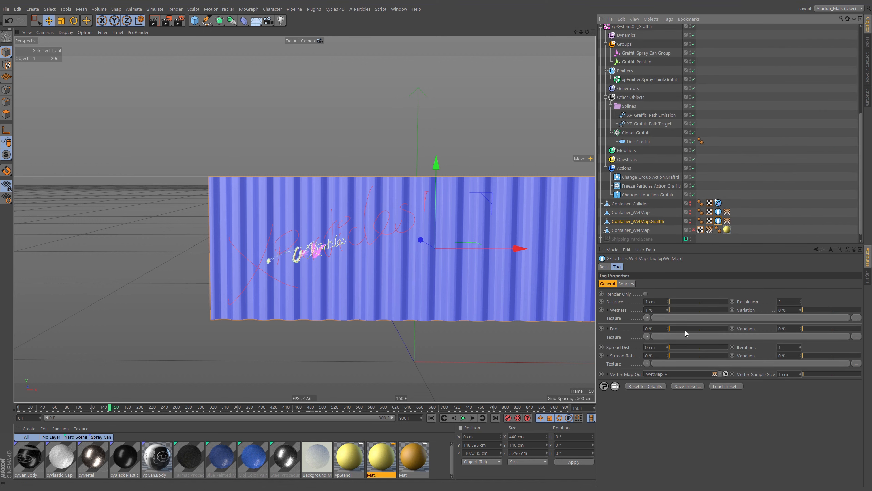
Step: In polygon mode, rectangle-select the part of Container_WetMap.Graffiti around the graffiti lettering in the front view, about 228.5 cm wide
{"action": "left_click", "coordinate": [643, 221]}
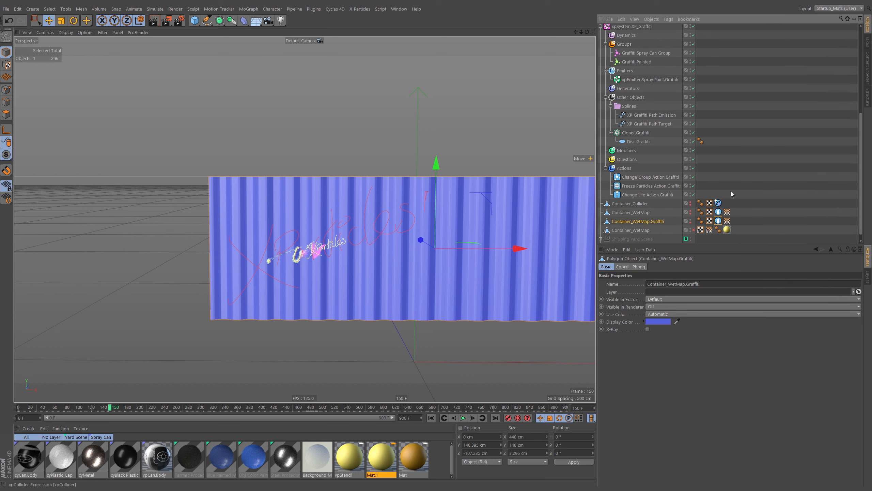
{"action": "left_click", "coordinate": [3, 116]}
{"action": "middle_click_drag", "start_coordinate": [416, 230], "coordinate": [409, 225], "text": "alt"}
{"action": "scroll", "coordinate": [413, 224], "scroll_direction": "down", "scroll_amount": 2}
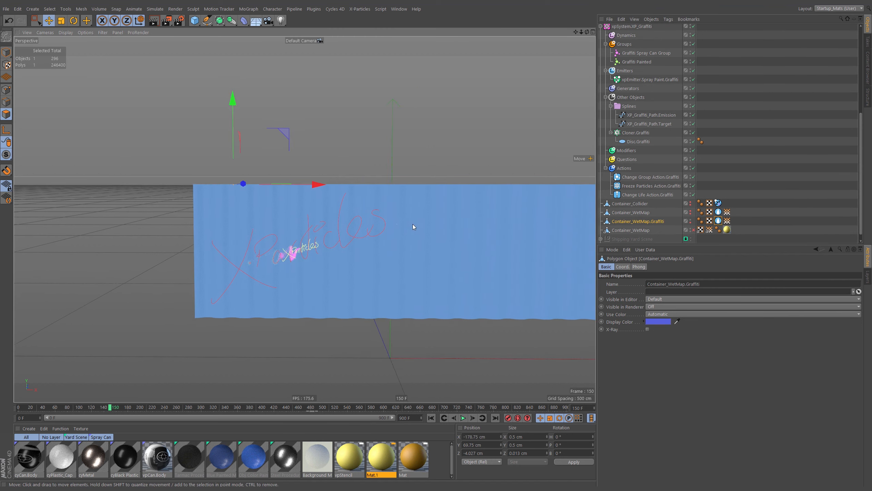
{"action": "left_click_drag", "start_coordinate": [413, 223], "coordinate": [382, 234], "text": "alt"}
{"action": "scroll", "coordinate": [378, 231], "scroll_direction": "down", "scroll_amount": 2}
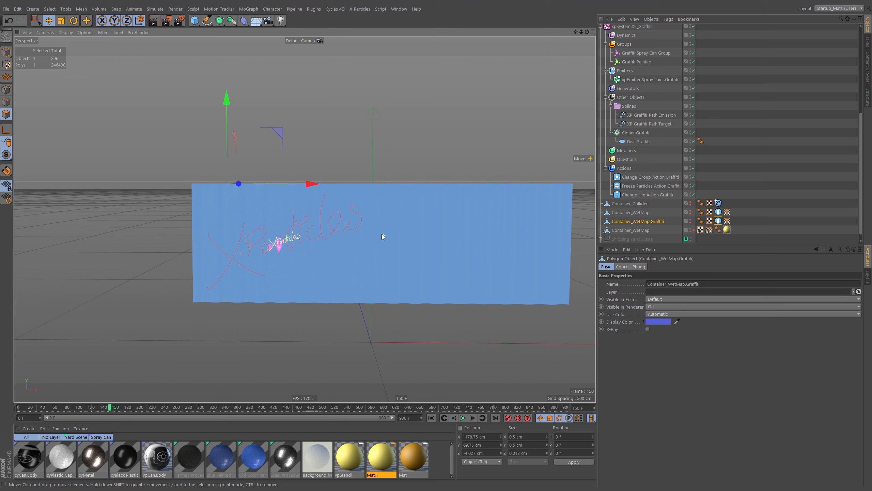
{"action": "key", "text": "9"}
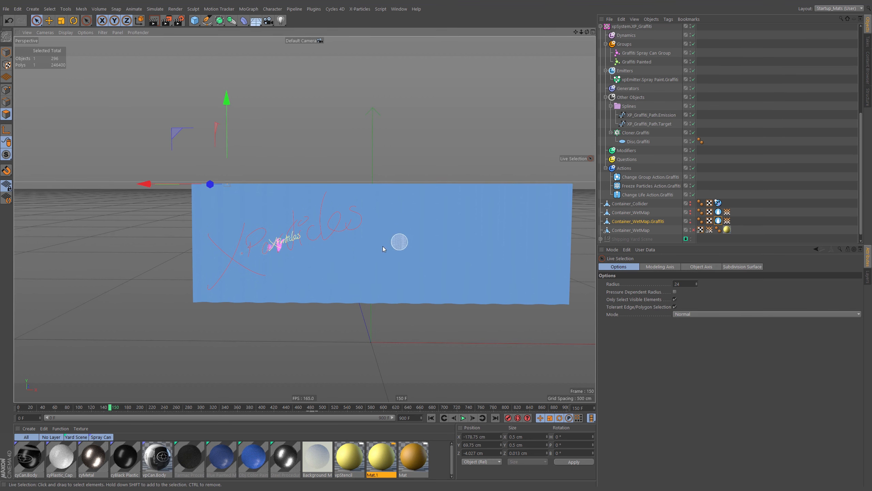
{"action": "key", "text": "F2"}
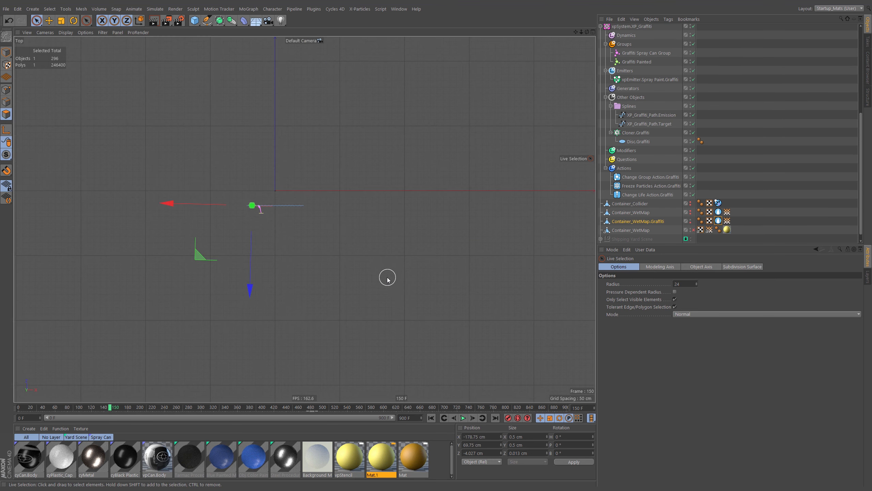
{"action": "key", "text": "F4"}
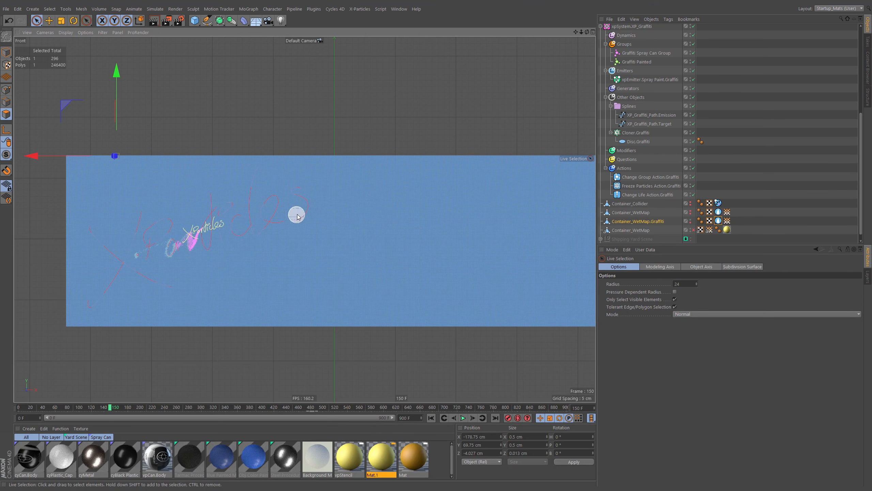
{"action": "middle_click_drag", "start_coordinate": [298, 215], "coordinate": [322, 203], "text": "alt"}
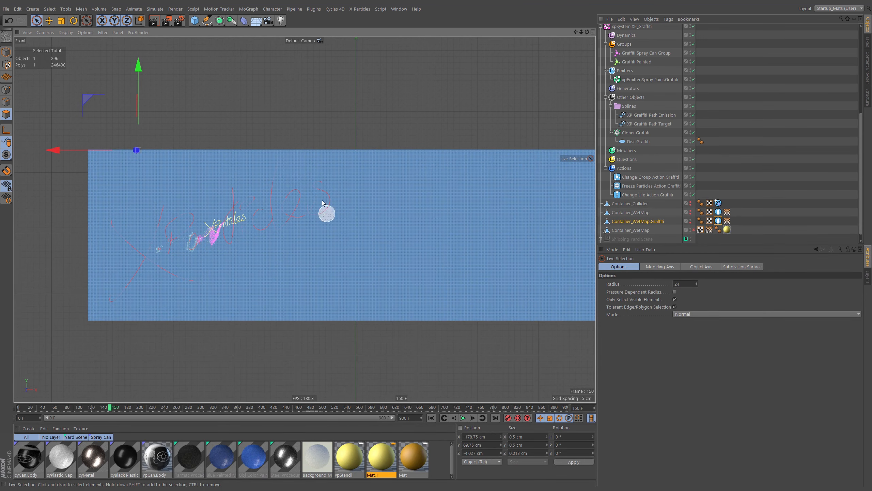
{"action": "left_click_drag", "start_coordinate": [36, 20], "coordinate": [69, 44]}
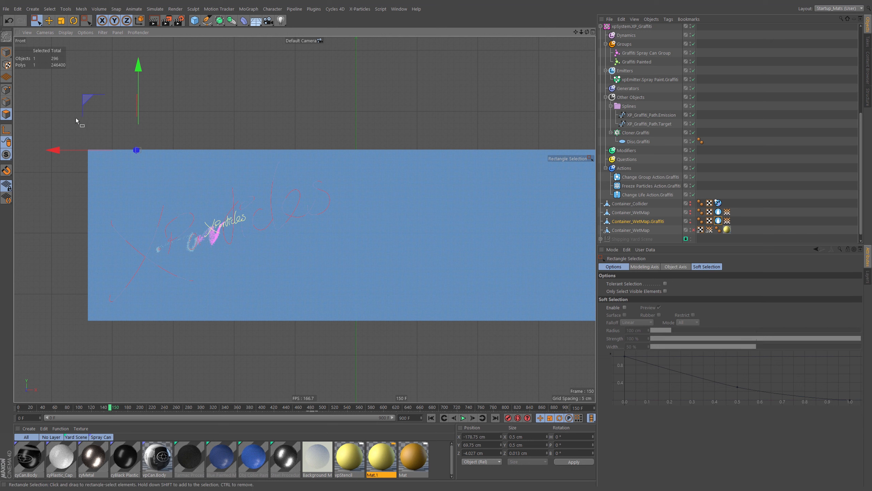
{"action": "left_click_drag", "start_coordinate": [73, 121], "coordinate": [367, 347]}
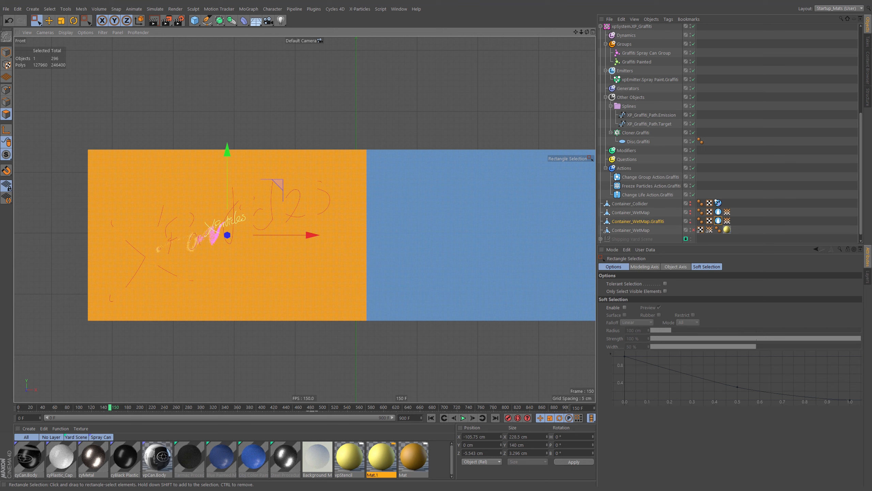
Step: Trim the polygon selection's inner edge near the container's centre until the selected area is about 225.5 cm wide
{"action": "left_click_drag", "start_coordinate": [421, 122], "coordinate": [363, 357]}
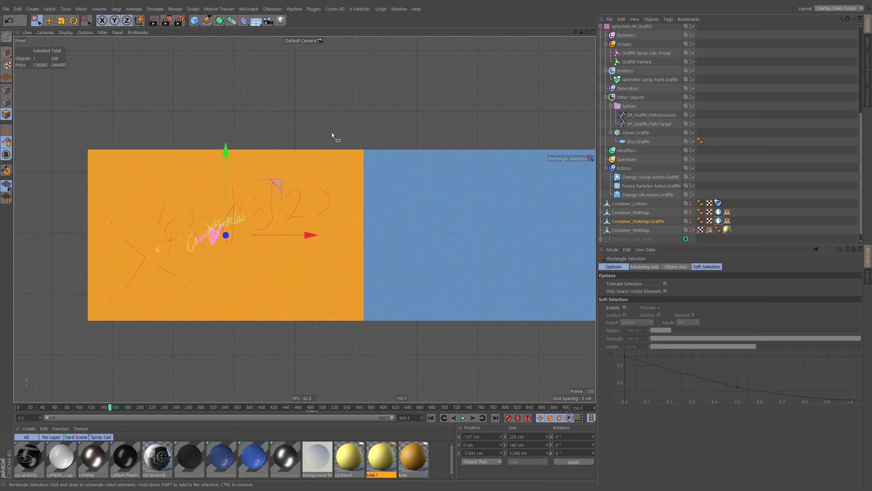
{"action": "middle_click_drag", "start_coordinate": [387, 131], "coordinate": [385, 131], "text": "alt"}
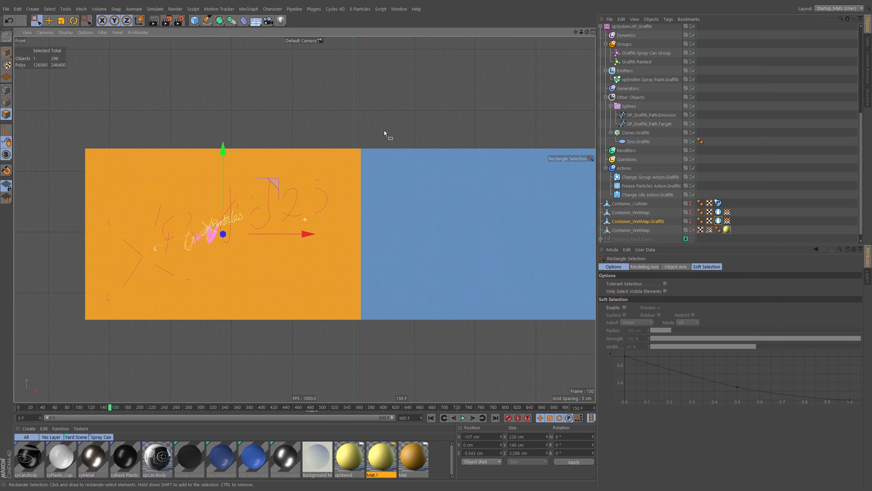
{"action": "key", "text": "u"}
{"action": "key", "text": "y"}
{"action": "key", "text": "ctrl+z"}
{"action": "left_click_drag", "start_coordinate": [379, 141], "coordinate": [360, 350], "text": "ctrl"}
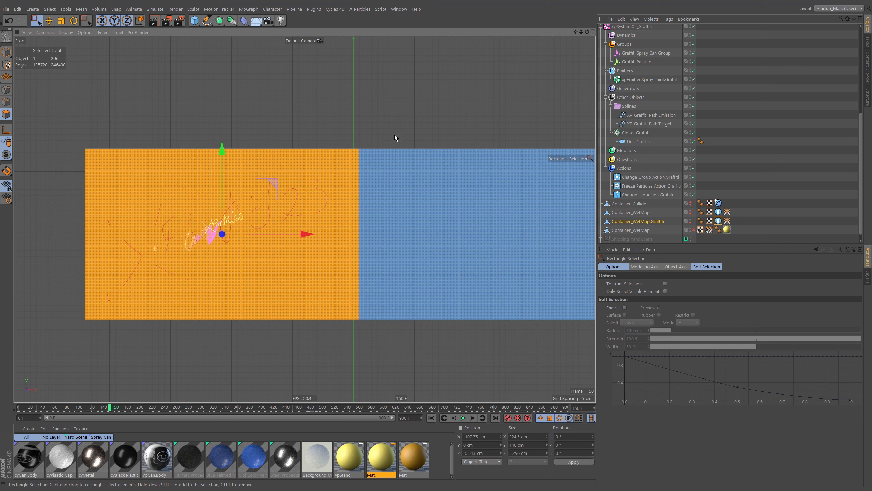
{"action": "key", "text": "ctrl+z"}
{"action": "left_click_drag", "start_coordinate": [375, 137], "coordinate": [361, 332], "text": "ctrl"}
{"action": "left_click_drag", "start_coordinate": [395, 128], "coordinate": [361, 364], "text": "ctrl"}
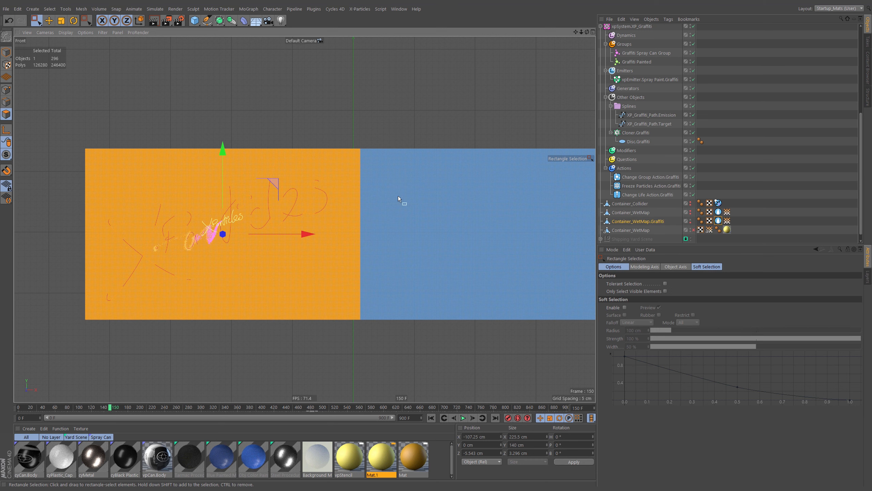
Step: Invert the polygon selection in the perspective view and delete the half of Container_WetMap.Graffiti without lettering
{"action": "middle_click", "coordinate": [267, 165]}
{"action": "middle_click", "coordinate": [202, 139]}
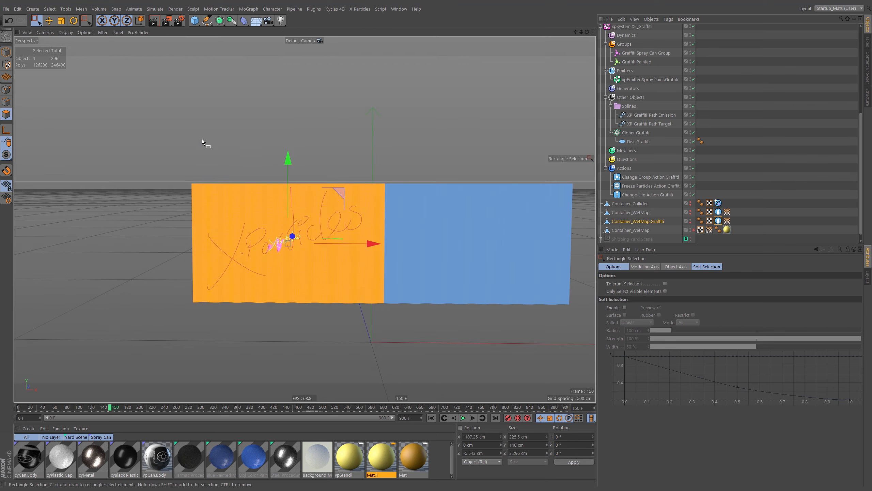
{"action": "key", "text": "u"}
{"action": "key", "text": "i"}
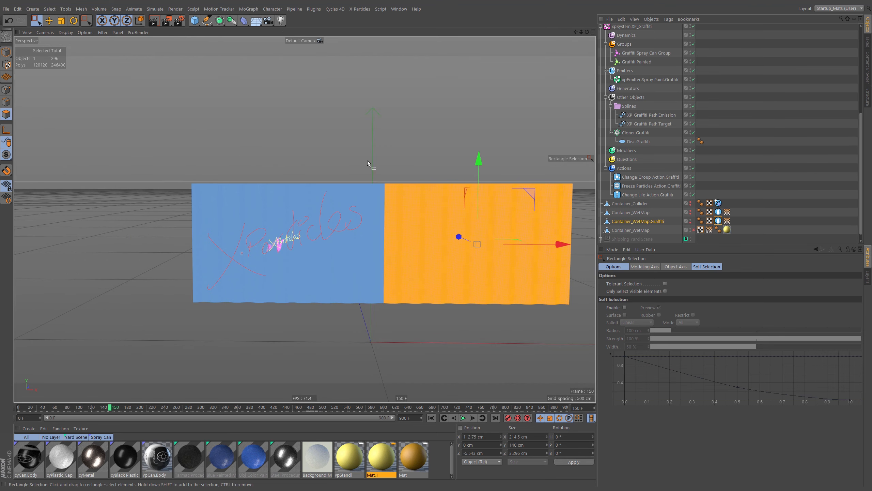
{"action": "key", "text": "Delete"}
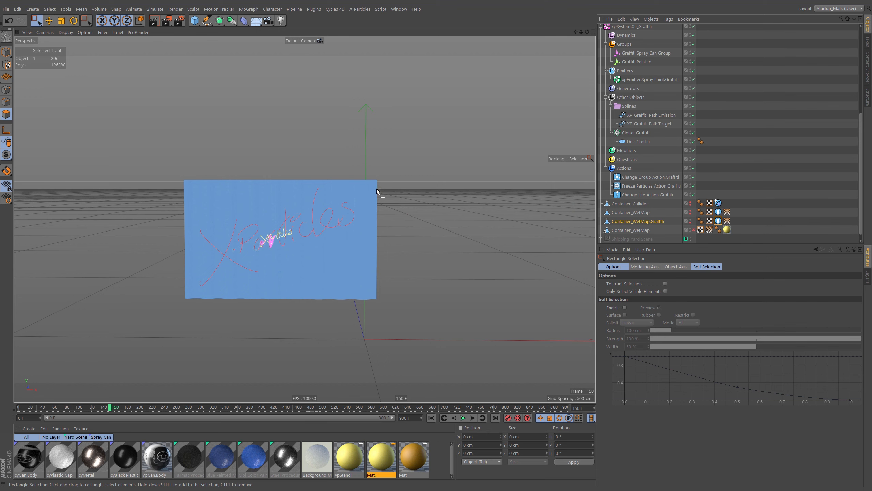
Step: Play the simulation from the start and examine the WetMap_V vertex map on Container_WetMap.Graffiti
{"action": "mouse_move", "coordinate": [376, 180]}
{"action": "right_mouse_down", "text": "alt"}
{"action": "mouse_move", "coordinate": [574, 168]}
{"action": "mouse_move", "coordinate": [378, 193]}
{"action": "right_mouse_up", "text": "alt"}
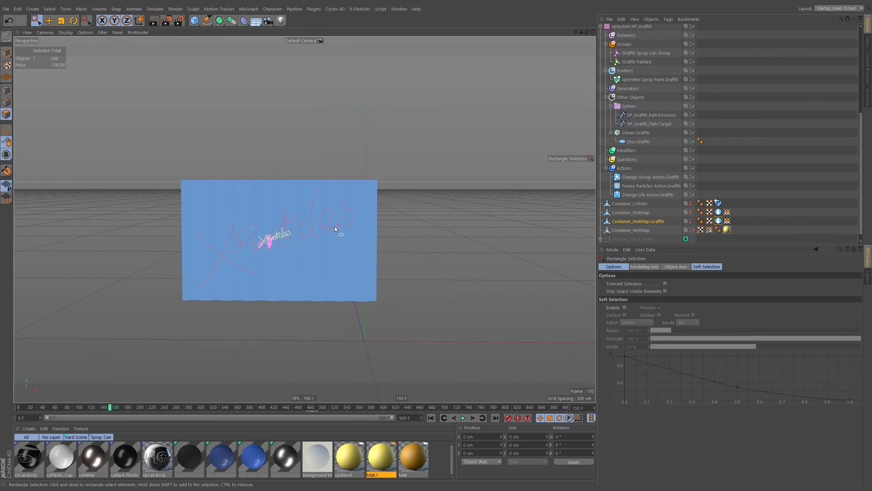
{"action": "left_click_drag", "start_coordinate": [334, 227], "coordinate": [375, 235], "text": "alt"}
{"action": "left_click", "coordinate": [726, 221]}
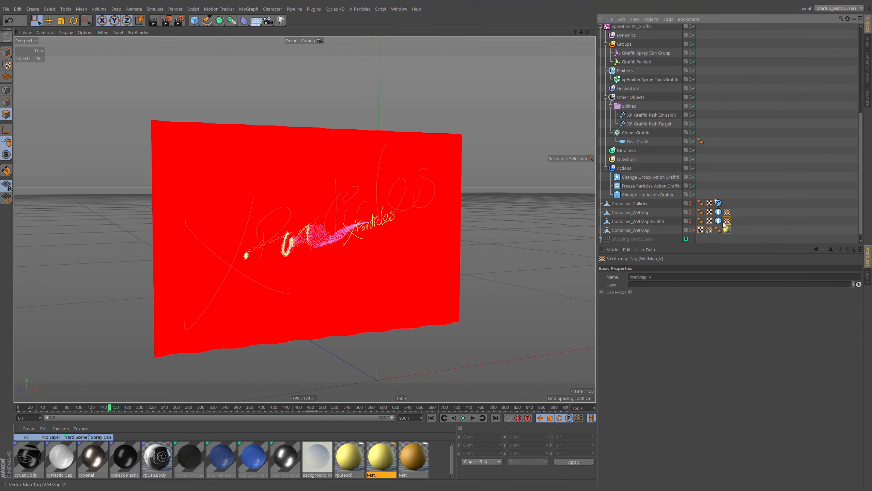
{"action": "left_click", "coordinate": [719, 221]}
{"action": "left_click", "coordinate": [727, 221]}
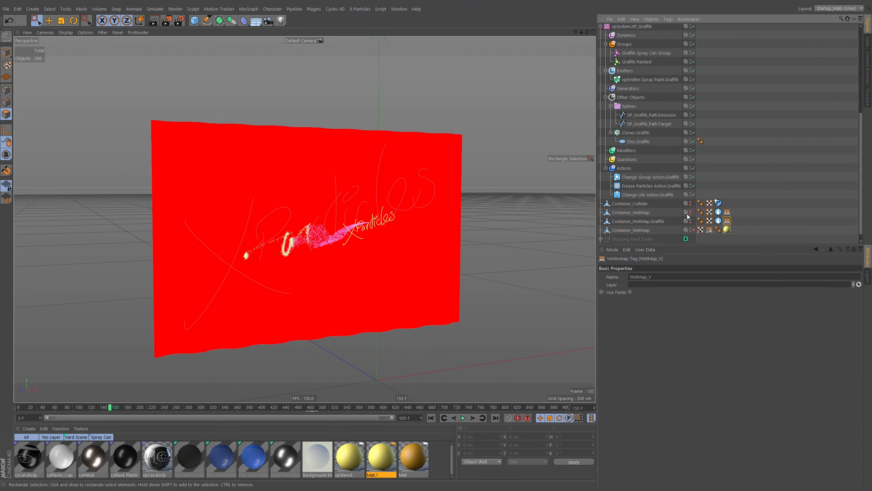
{"action": "left_click", "coordinate": [746, 210]}
{"action": "left_click", "coordinate": [436, 419]}
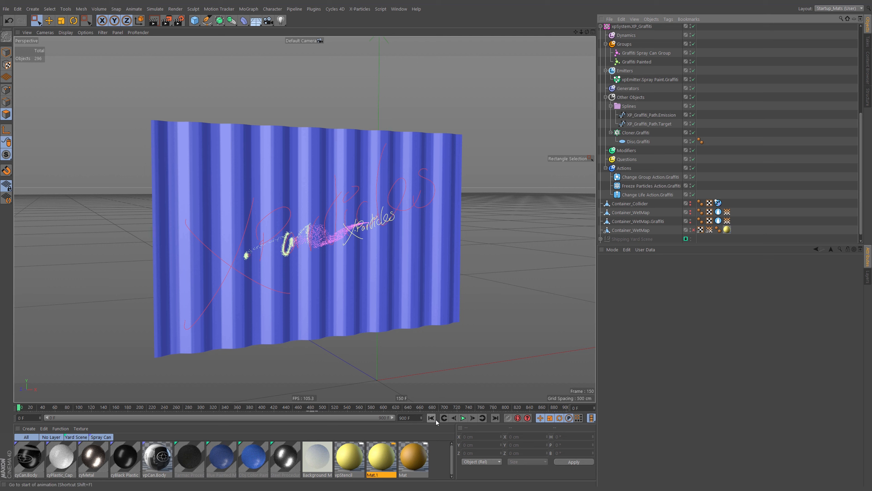
{"action": "left_click", "coordinate": [463, 418]}
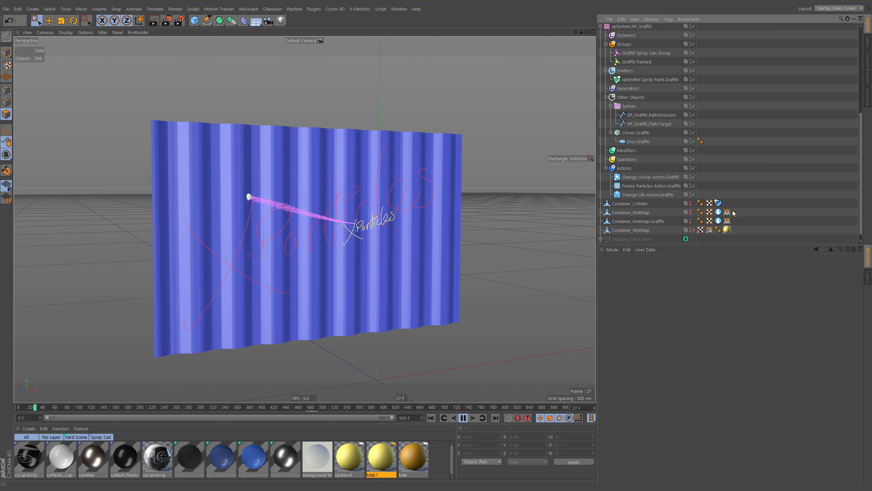
{"action": "left_click", "coordinate": [728, 220]}
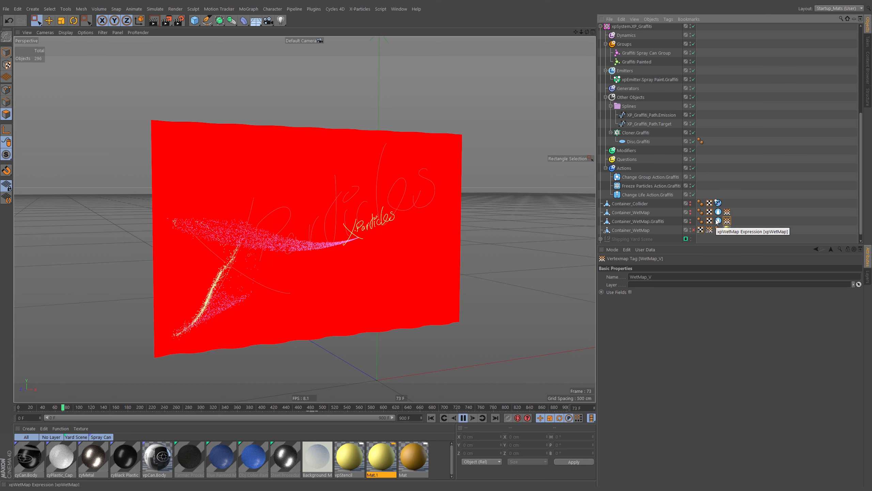
Step: Enable Container_WetMap.Graffiti's wet map tag in its basic properties and stop the playback
{"action": "left_click", "coordinate": [718, 221]}
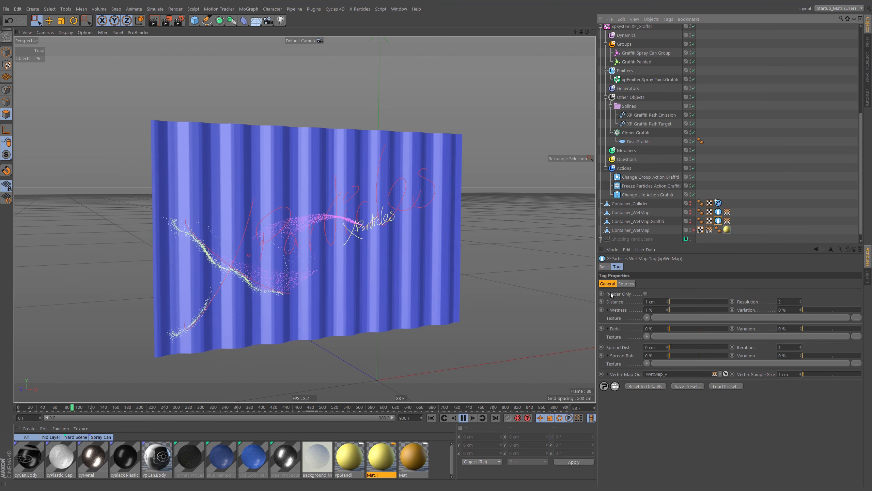
{"action": "left_click", "coordinate": [604, 266]}
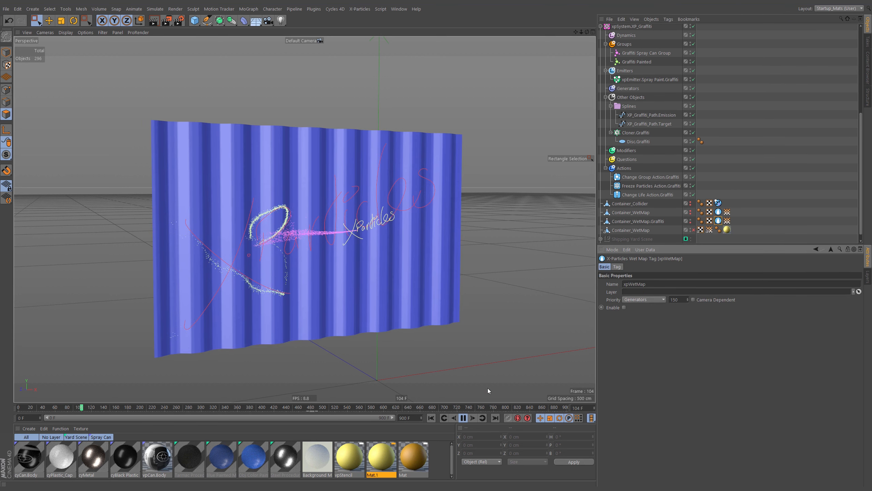
{"action": "left_click", "coordinate": [463, 418]}
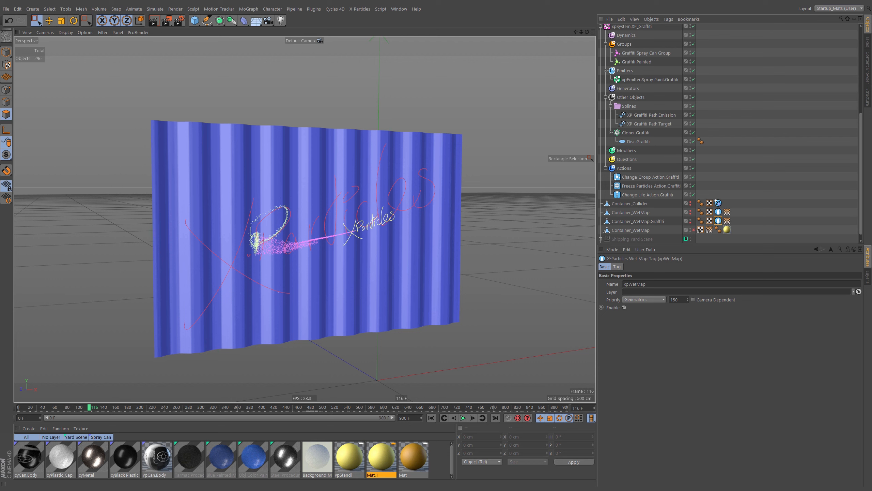
Step: Replay the simulation to frame 96 while viewing Container_WetMap.Graffiti's vertex map, and disable its wet map tag
{"action": "left_click", "coordinate": [431, 418]}
{"action": "left_click", "coordinate": [462, 418]}
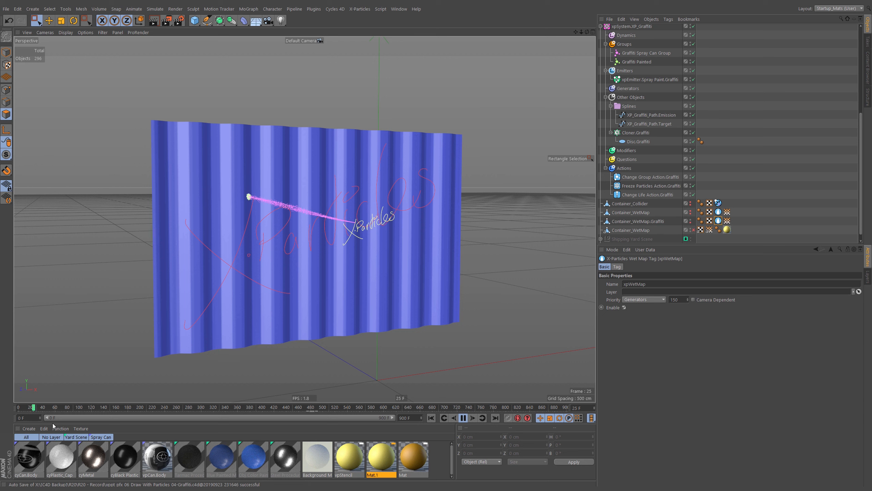
{"action": "left_click", "coordinate": [727, 221]}
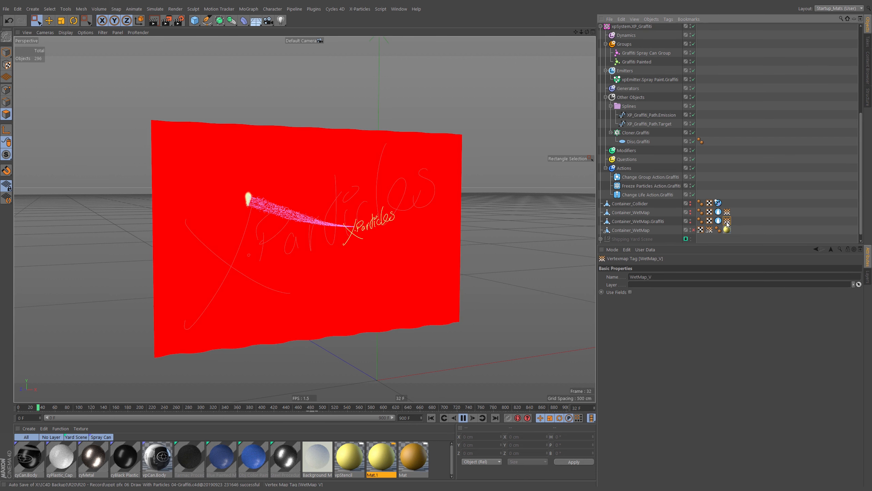
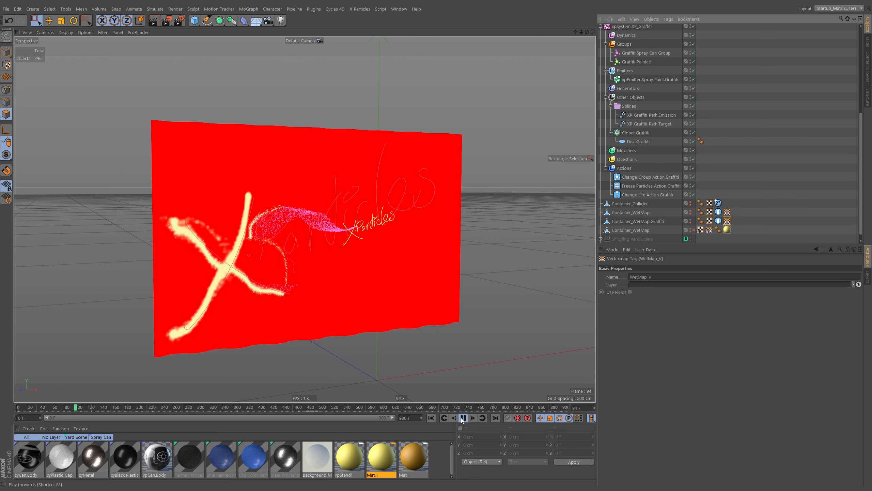
{"action": "key", "text": "F8"}
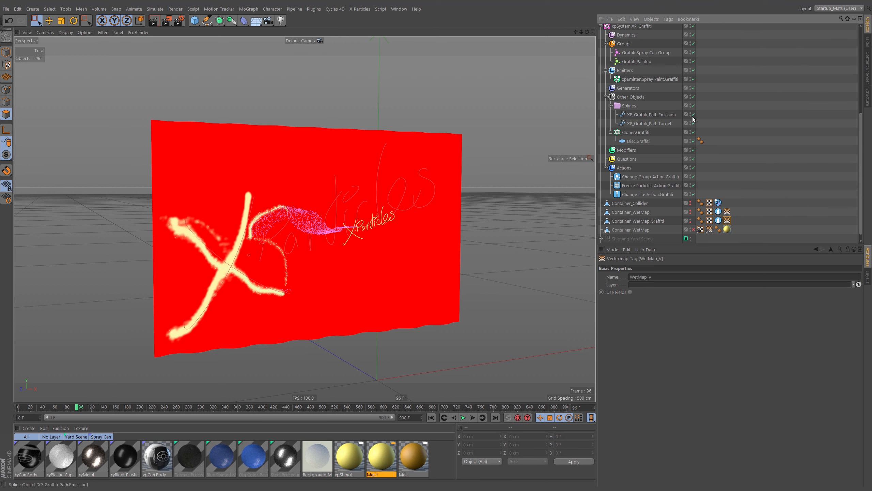
{"action": "left_click", "coordinate": [718, 221]}
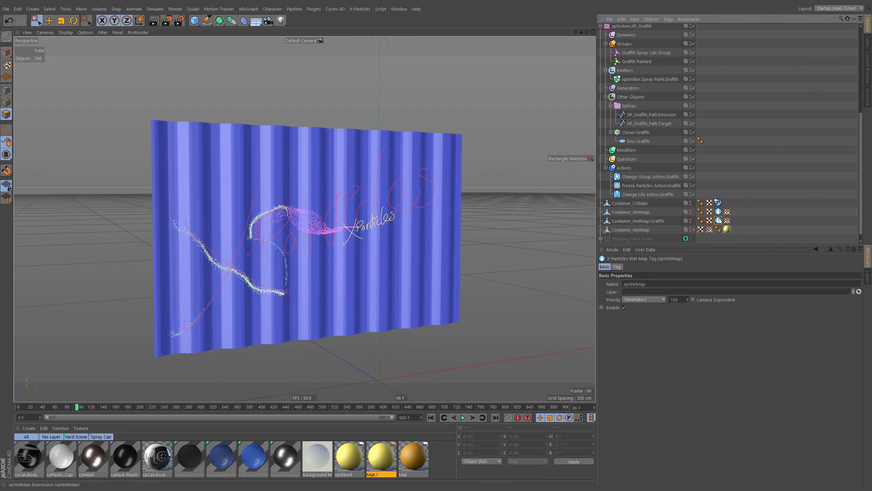
{"action": "left_click", "coordinate": [623, 307]}
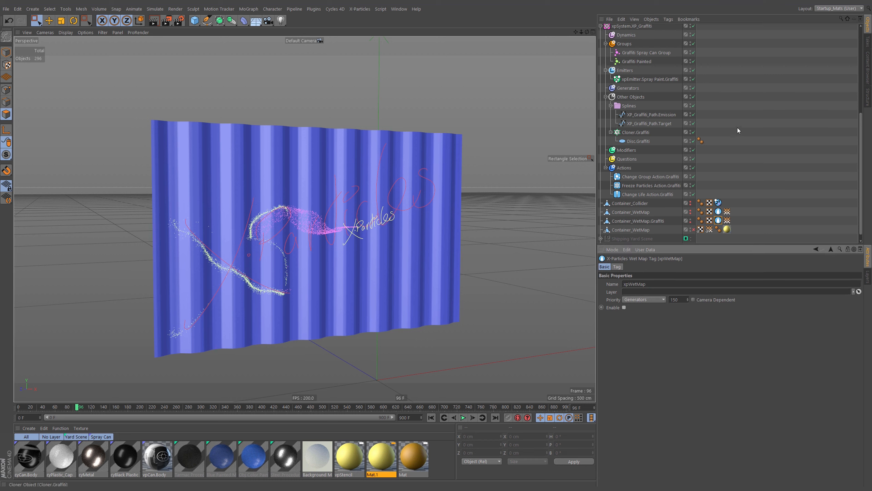
Step: Expand the Stencil group in xpSystem.NE_Shipping_Logo's Other Objects and make the second Stencil_WetMap object visible in the viewport
{"action": "scroll", "coordinate": [736, 140], "scroll_direction": "up", "scroll_amount": 9}
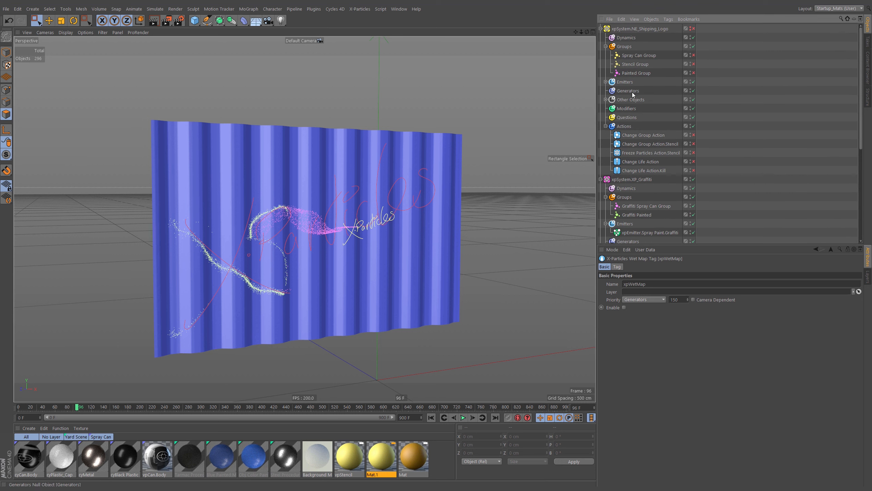
{"action": "left_click", "coordinate": [606, 126]}
{"action": "left_click", "coordinate": [606, 99]}
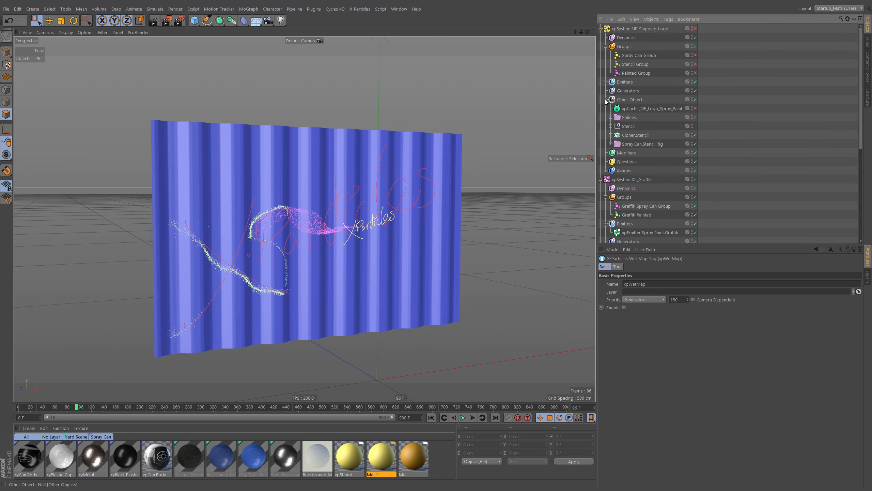
{"action": "left_click", "coordinate": [611, 127]}
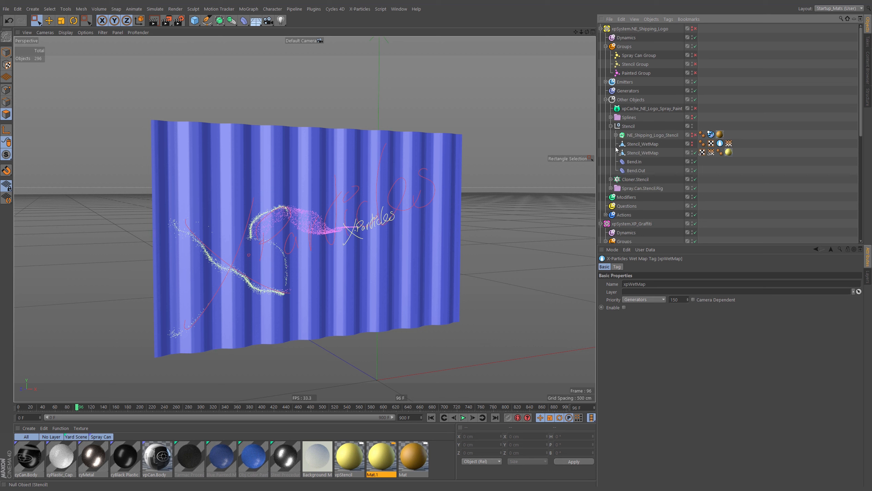
{"action": "left_click", "coordinate": [693, 154]}
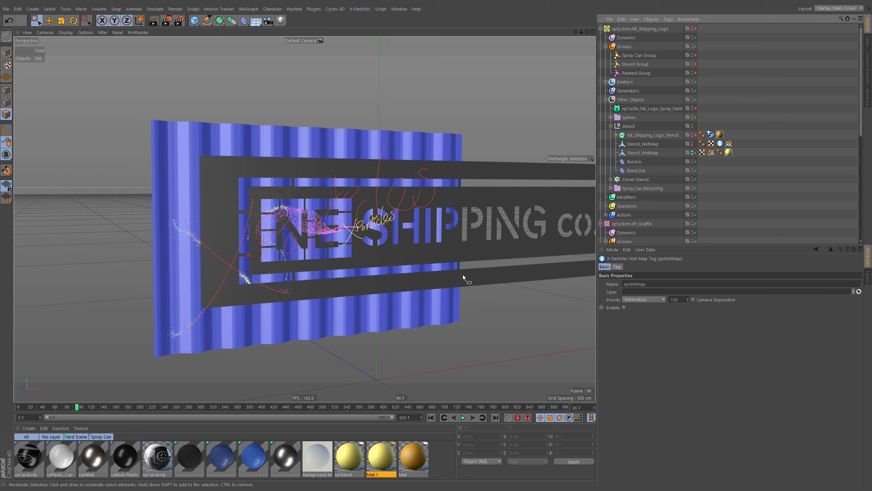
Step: Select xpEmitter.Spray Paint.Graffiti and scrub the timeline to frame 520, checking when the stencil has left the container
{"action": "scroll", "coordinate": [656, 167], "scroll_direction": "down", "scroll_amount": 4}
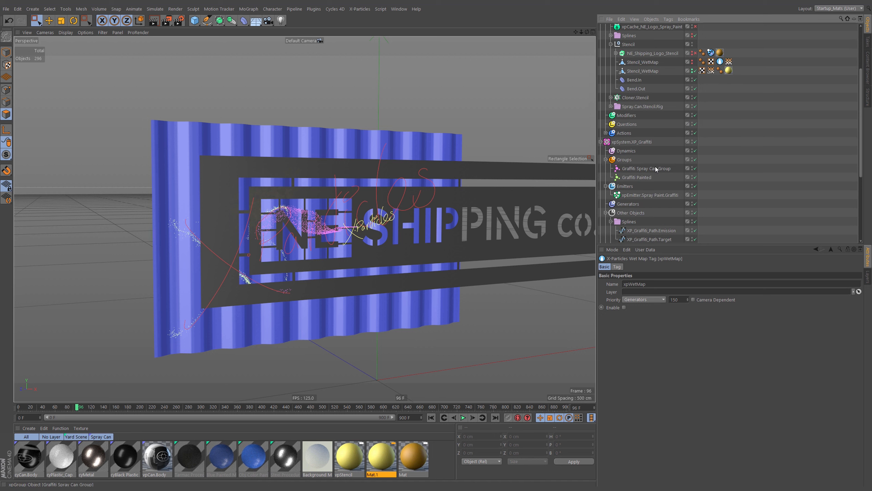
{"action": "left_click", "coordinate": [631, 194]}
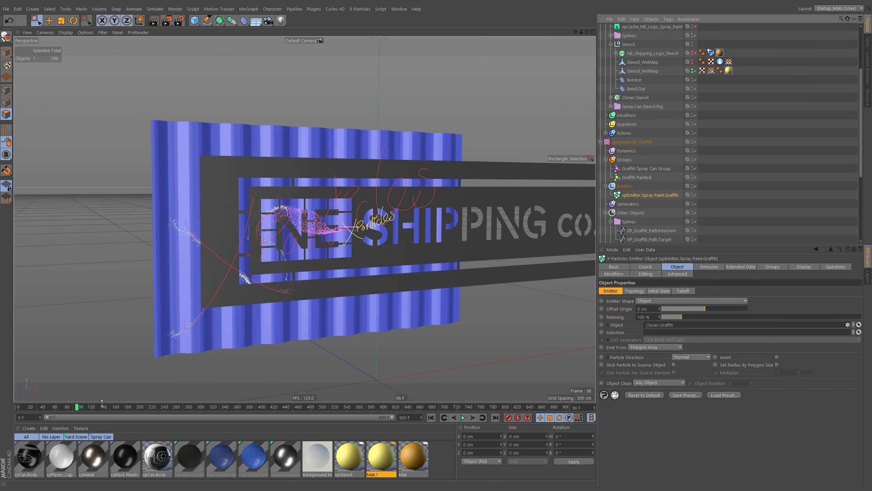
{"action": "left_click_drag", "start_coordinate": [80, 409], "coordinate": [232, 415]}
{"action": "middle_click_drag", "start_coordinate": [518, 286], "coordinate": [381, 295], "text": "alt"}
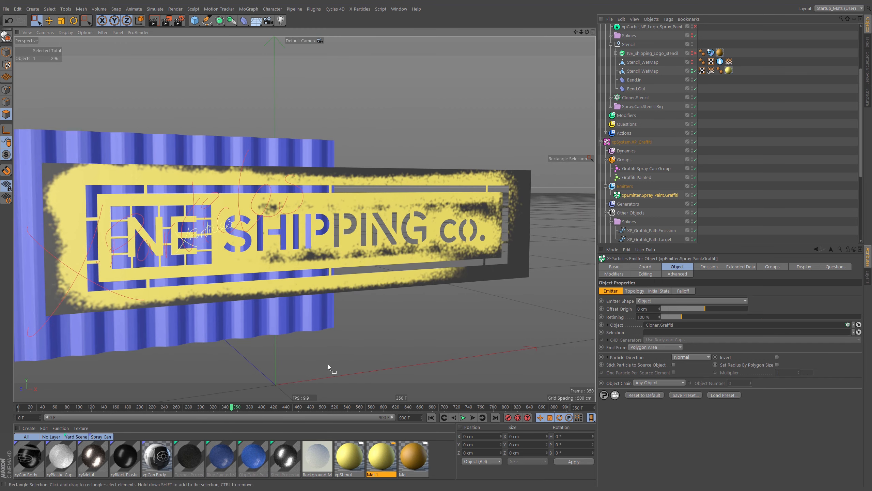
{"action": "left_click_drag", "start_coordinate": [232, 407], "coordinate": [329, 409]}
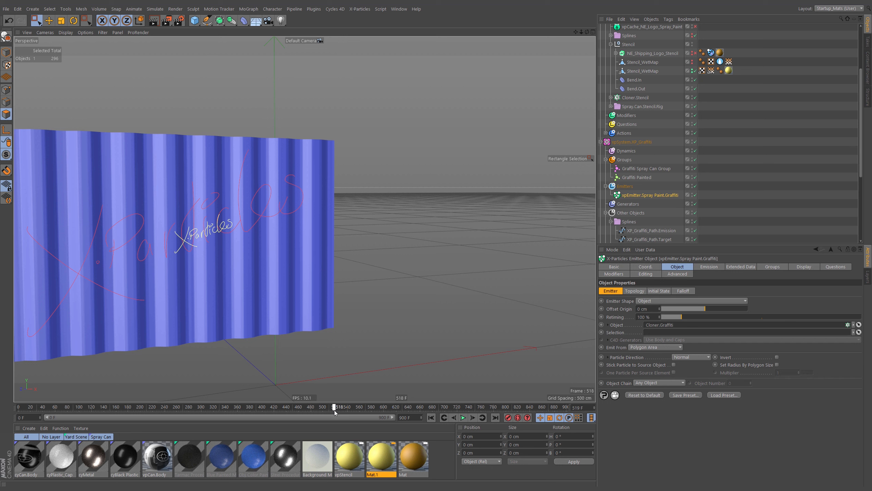
{"action": "mouse_move", "coordinate": [330, 410]}
{"action": "left_mouse_down"}
{"action": "mouse_move", "coordinate": [316, 411]}
{"action": "mouse_move", "coordinate": [332, 412]}
{"action": "left_mouse_up"}
{"action": "middle_click_drag", "start_coordinate": [317, 283], "coordinate": [340, 280], "text": "alt"}
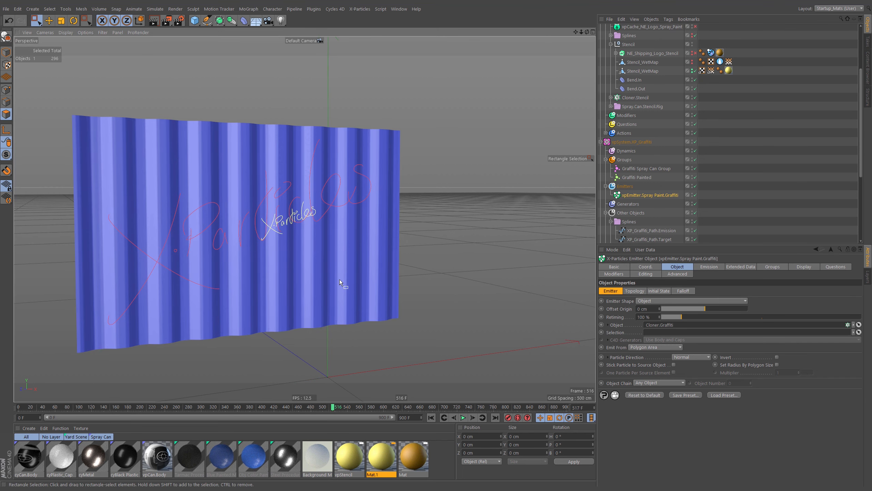
{"action": "key", "text": "g"}
{"action": "key", "text": "g"}
{"action": "key", "text": "g"}
{"action": "key", "text": "g"}
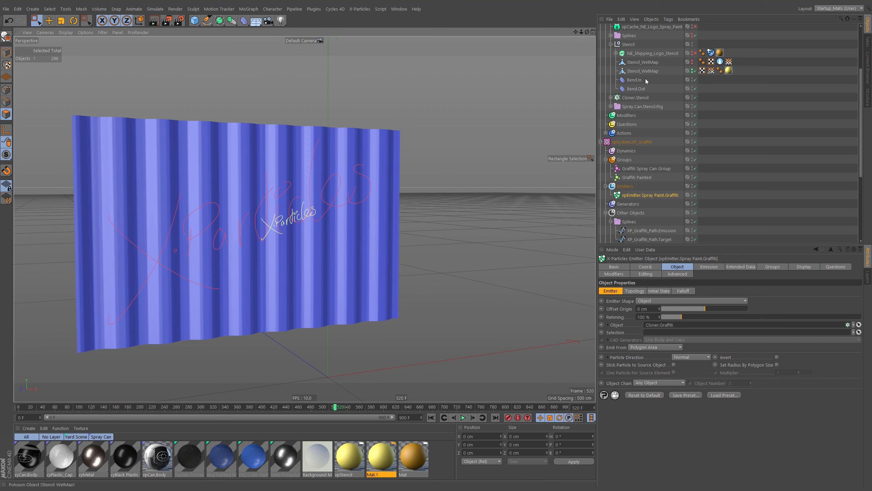
Step: Set the emission of xpEmitter.Spray Paint.Graffiti to start at frame 520 and end at frame 820
{"action": "left_click", "coordinate": [709, 267]}
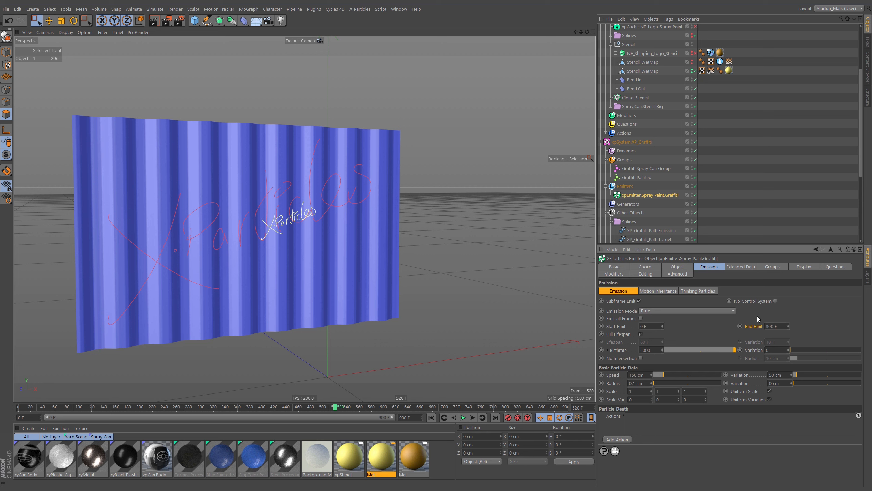
{"action": "left_click", "coordinate": [783, 327]}
{"action": "left_click", "coordinate": [783, 326]}
{"action": "type", "text": "+"}
{"action": "left_click", "coordinate": [654, 326]}
{"action": "type", "text": "52"}
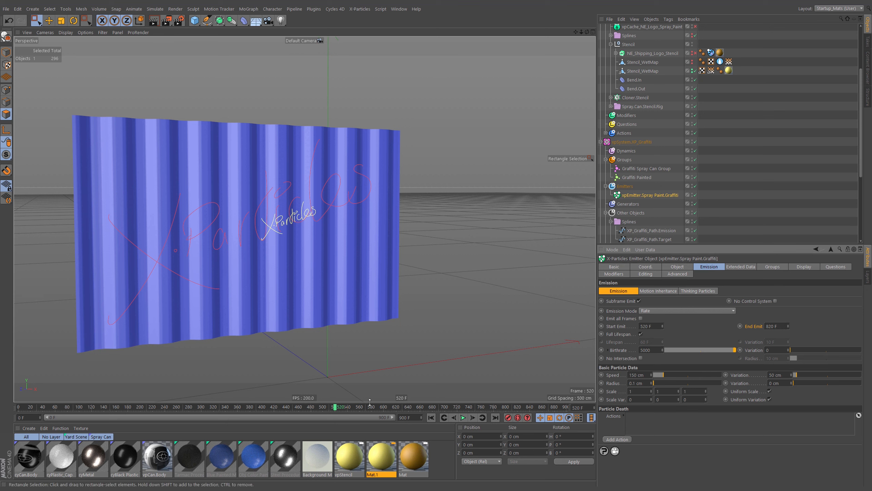
Step: Play the simulation from shortly before frame 520 to about frame 588 to check the emitter's spray timing
{"action": "left_click", "coordinate": [431, 417]}
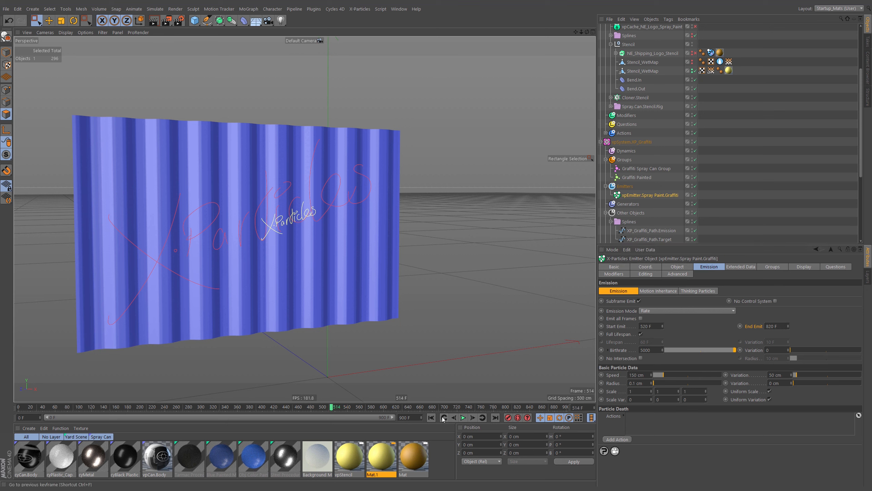
{"action": "left_click", "coordinate": [325, 407]}
{"action": "left_click", "coordinate": [463, 417]}
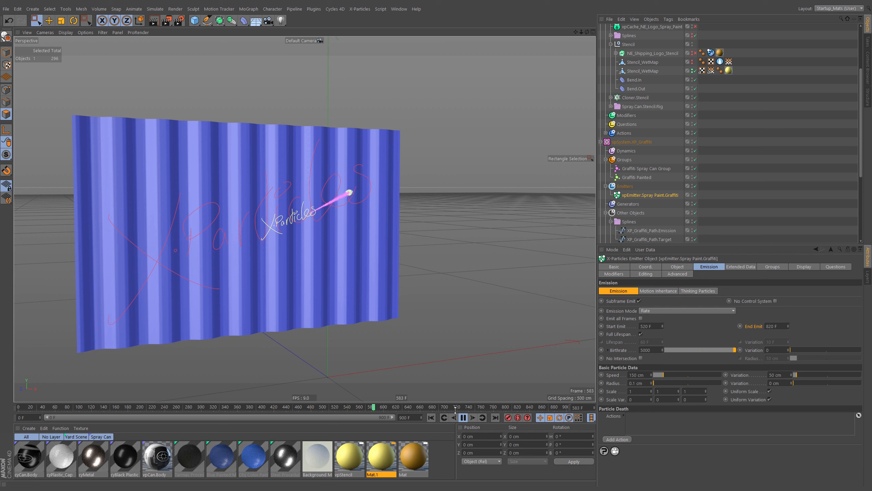
{"action": "left_click", "coordinate": [462, 417]}
Step: Select both Offset keyframes of Cloner.Graffiti and shift their key times to frames 530 and 810
{"action": "scroll", "coordinate": [712, 187], "scroll_direction": "down", "scroll_amount": 2}
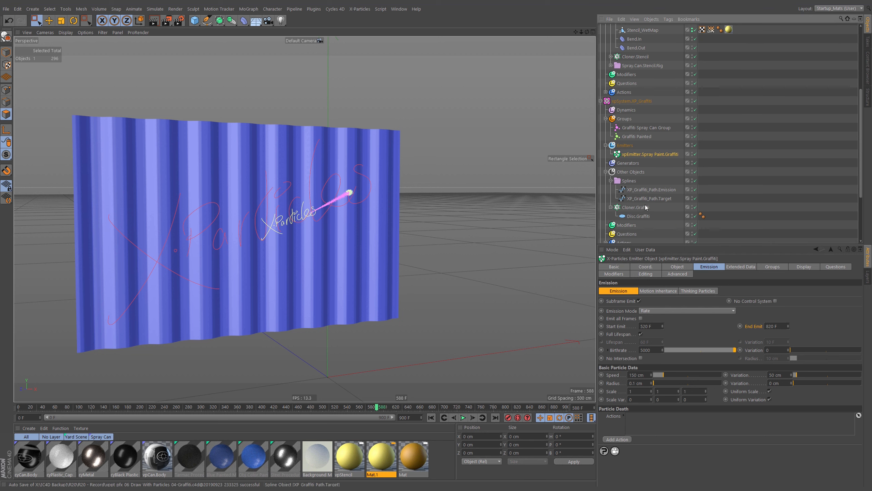
{"action": "left_click", "coordinate": [635, 207]}
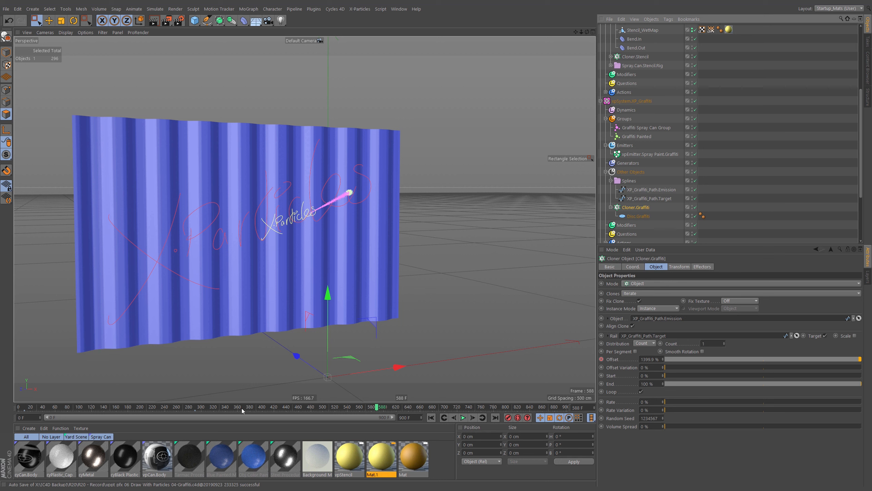
{"action": "double_click", "coordinate": [201, 408]}
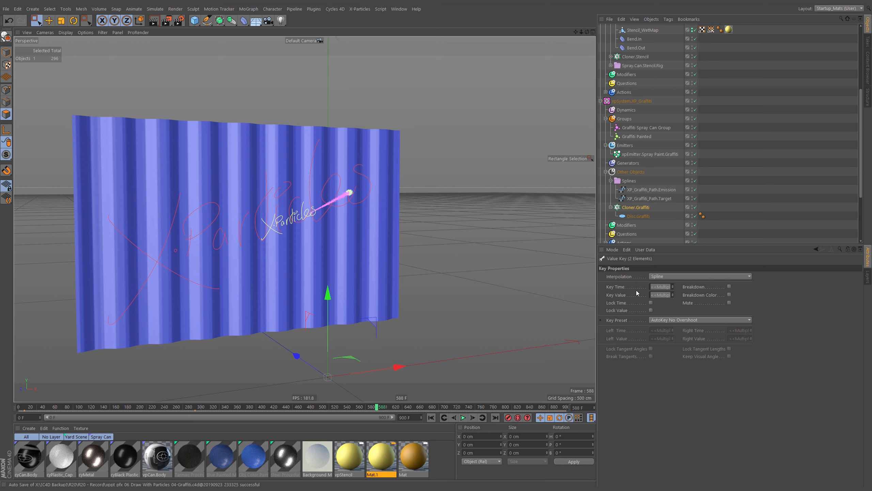
{"action": "left_click", "coordinate": [669, 286]}
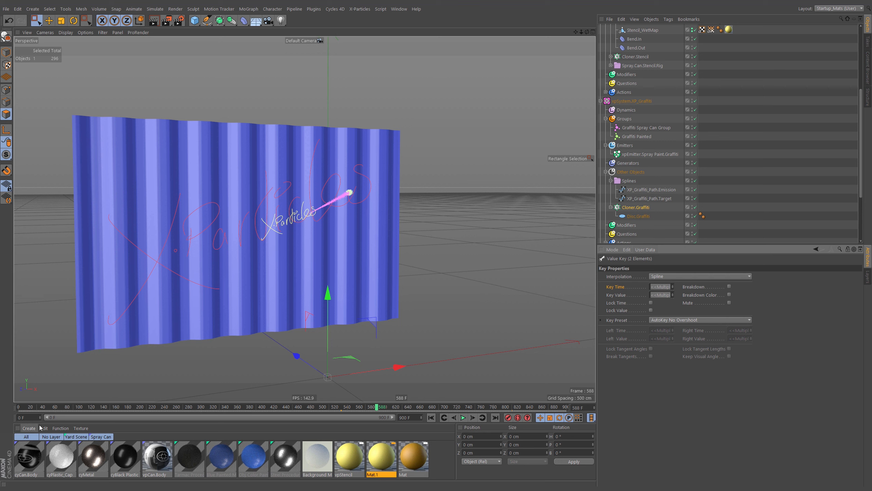
Step: Narrow the preview range to the later frames, inspect the cloner's animation at frames 530 and 810, and restore the full range
{"action": "left_click_drag", "start_coordinate": [45, 417], "coordinate": [225, 418]}
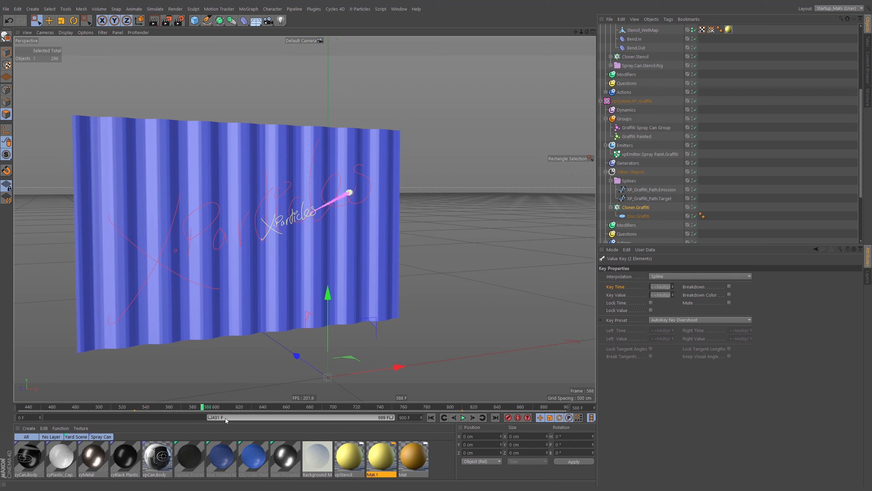
{"action": "left_click", "coordinate": [136, 408]}
{"action": "left_click_drag", "start_coordinate": [136, 407], "coordinate": [136, 408]}
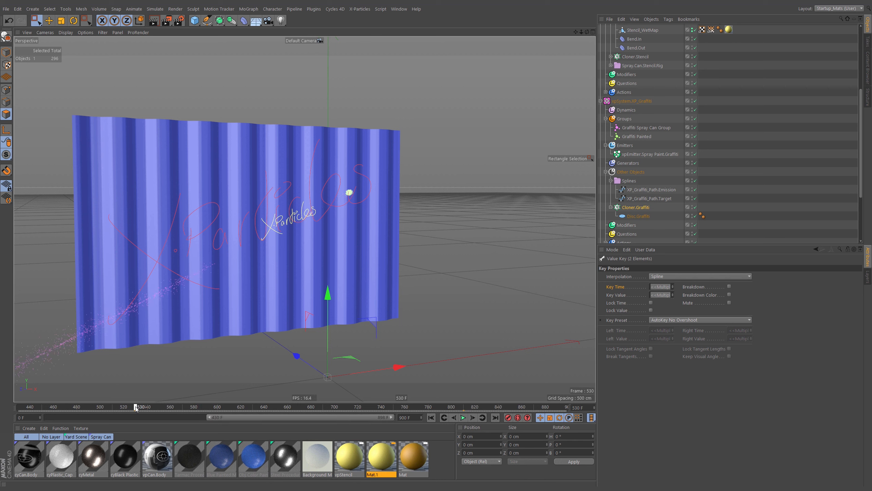
{"action": "left_click", "coordinate": [463, 408]}
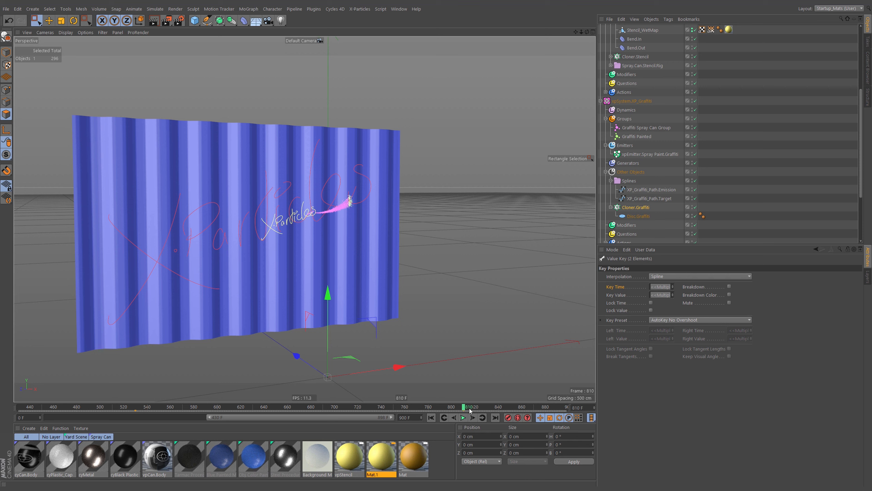
{"action": "mouse_move", "coordinate": [469, 410]}
{"action": "left_mouse_down"}
{"action": "mouse_move", "coordinate": [127, 405]}
{"action": "mouse_move", "coordinate": [137, 407]}
{"action": "left_mouse_up"}
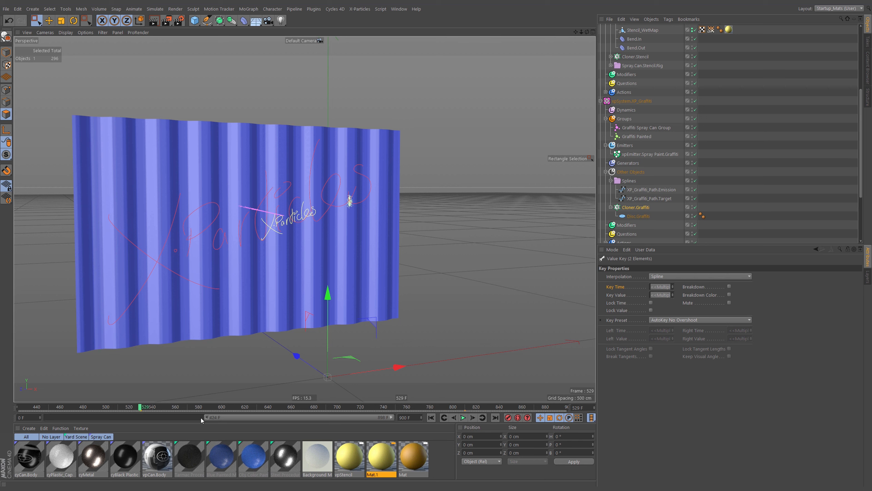
{"action": "left_click_drag", "start_coordinate": [202, 418], "coordinate": [46, 418]}
Step: Rewind the simulation, skip ahead to the graffiti section and play to frame 591 to check the spray path
{"action": "mouse_move", "coordinate": [342, 407]}
{"action": "left_mouse_down"}
{"action": "mouse_move", "coordinate": [85, 399]}
{"action": "mouse_move", "coordinate": [348, 414]}
{"action": "mouse_move", "coordinate": [327, 409]}
{"action": "left_mouse_up"}
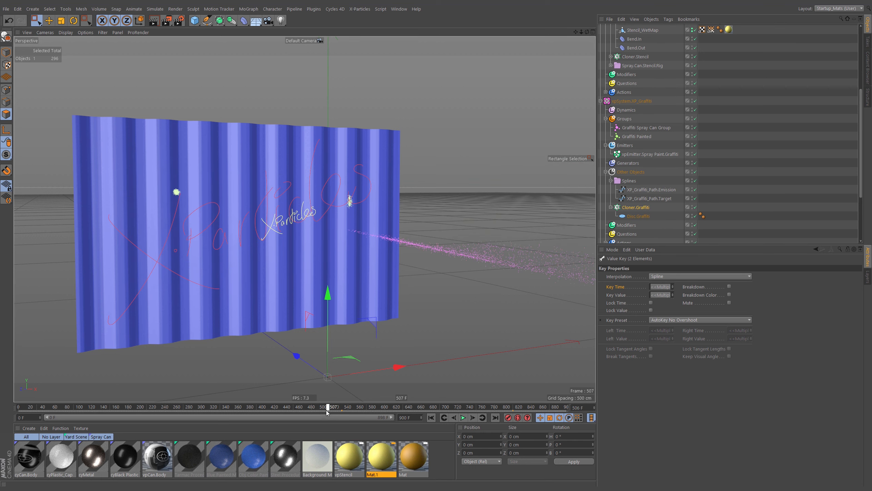
{"action": "left_click", "coordinate": [464, 418]}
{"action": "left_click", "coordinate": [432, 418]}
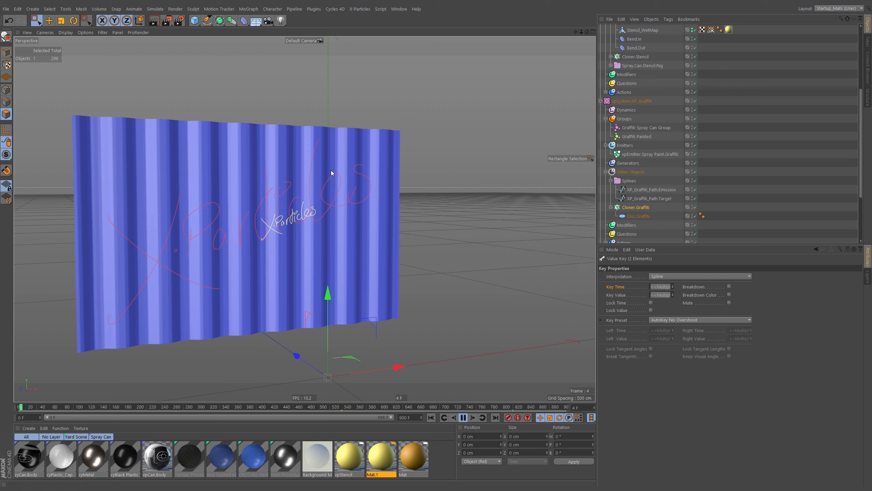
{"action": "left_click_drag", "start_coordinate": [266, 409], "coordinate": [319, 411]}
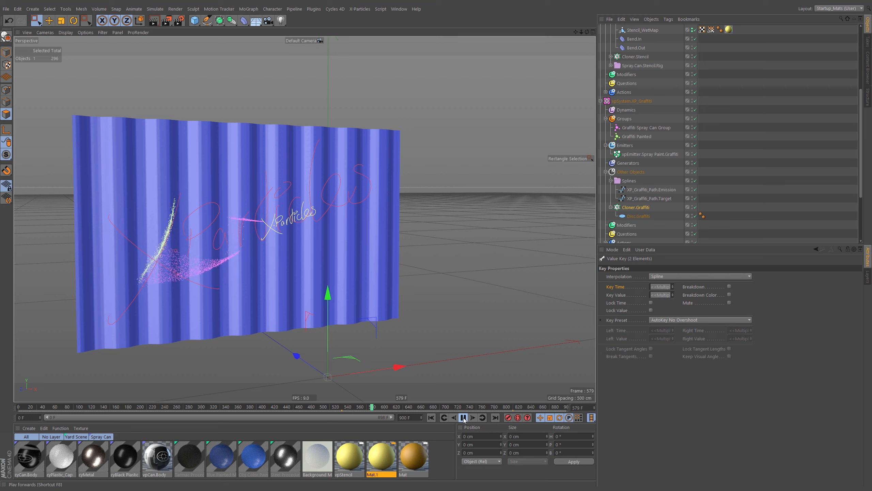
{"action": "left_click", "coordinate": [464, 418]}
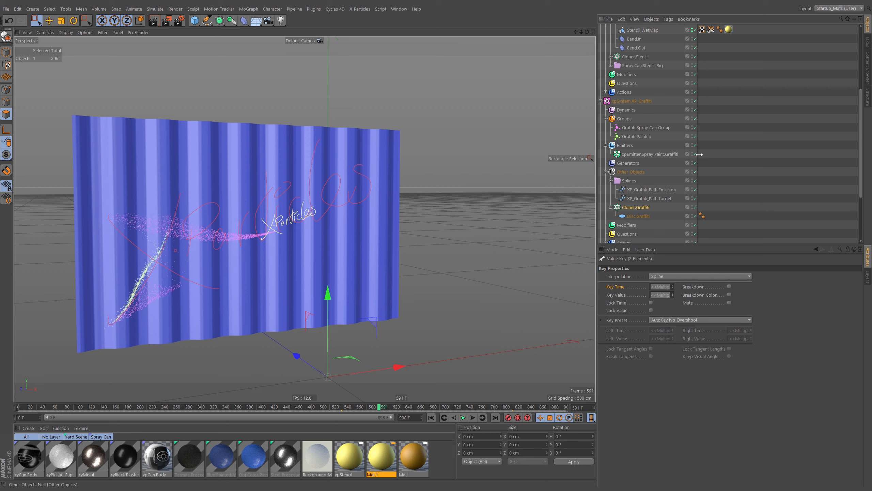
Step: Keyframe Enable on Container_WetMap.Graffiti's wet map tag as off at frame 529 and on at the following frame
{"action": "scroll", "coordinate": [717, 148], "scroll_direction": "down", "scroll_amount": 5}
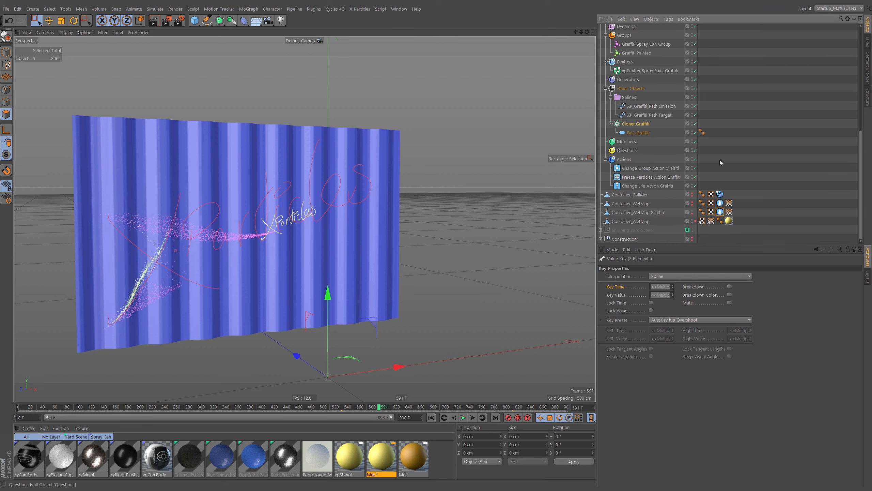
{"action": "left_click", "coordinate": [720, 212]}
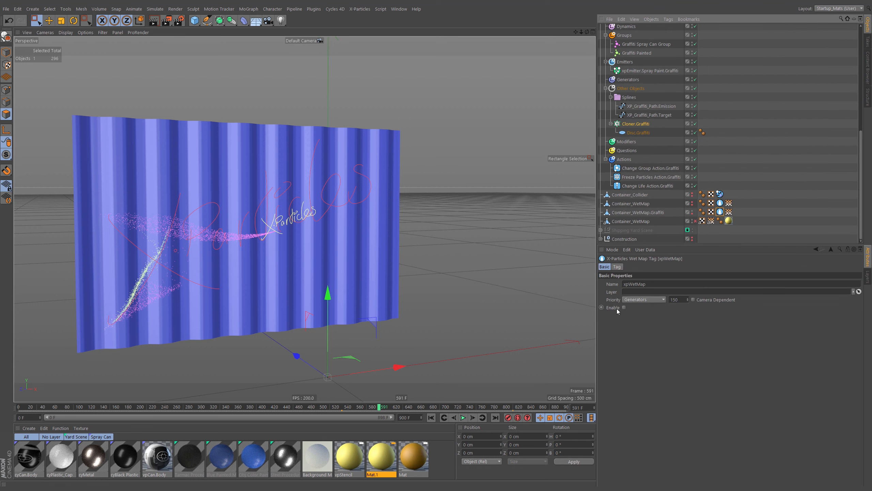
{"action": "left_click", "coordinate": [340, 407]}
{"action": "key", "text": "g"}
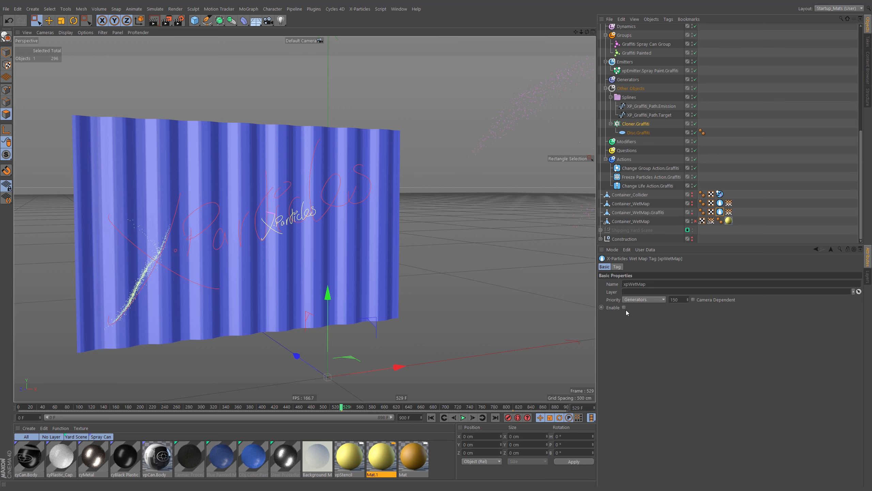
{"action": "left_click", "coordinate": [602, 308]}
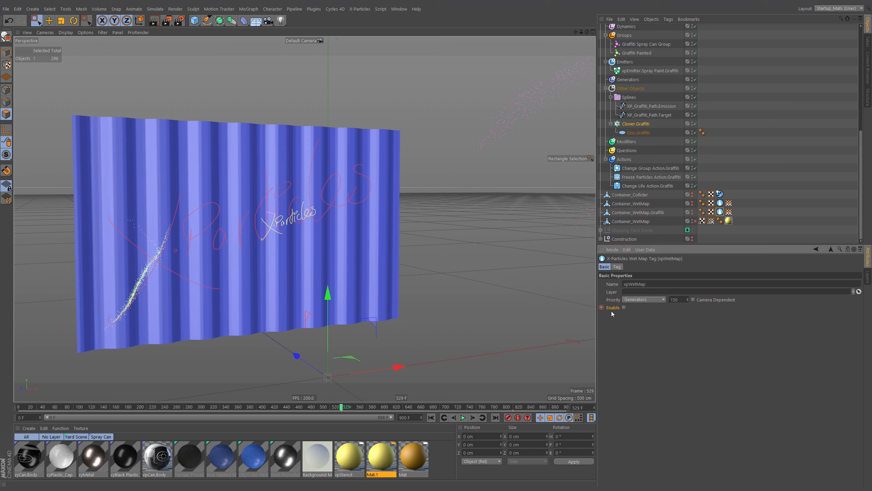
{"action": "key", "text": "g"}
{"action": "left_click", "coordinate": [624, 307]}
{"action": "left_click", "coordinate": [601, 307]}
{"action": "key", "text": "f"}
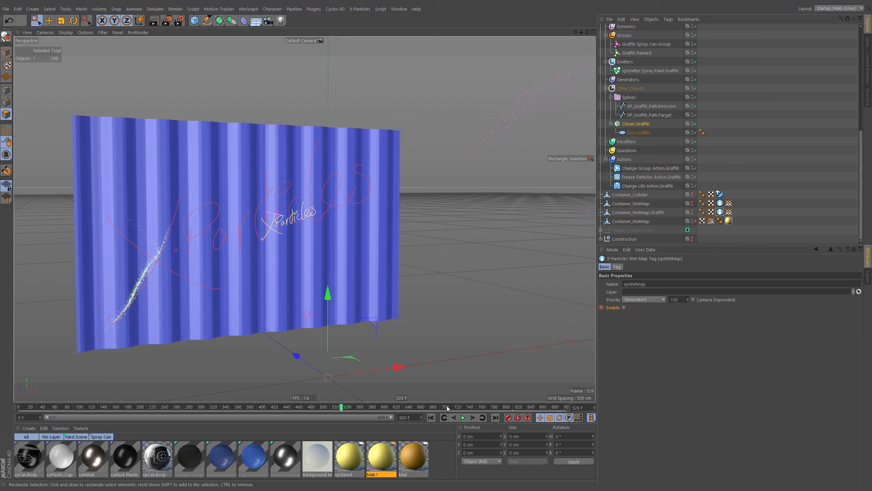
Step: Rewind and replay the simulation across the Enable keyframes to check when the wet map tag switches on
{"action": "left_click", "coordinate": [463, 418]}
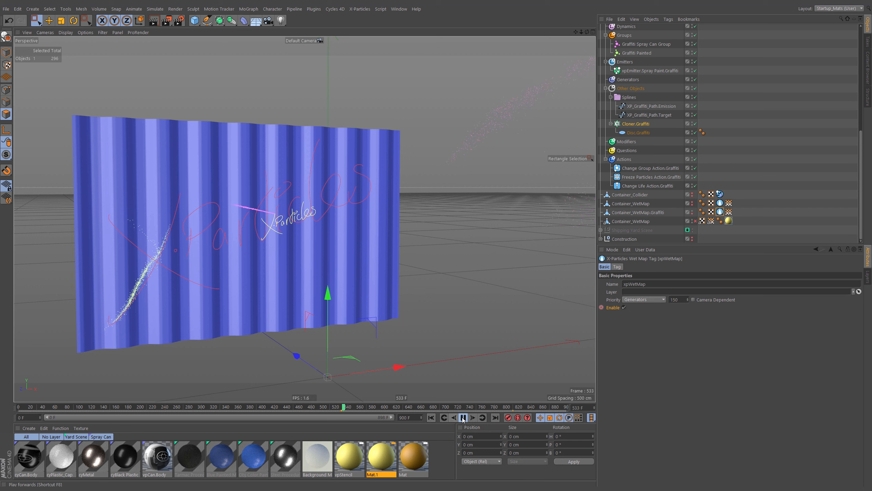
{"action": "left_click", "coordinate": [463, 418]}
{"action": "left_click", "coordinate": [334, 408]}
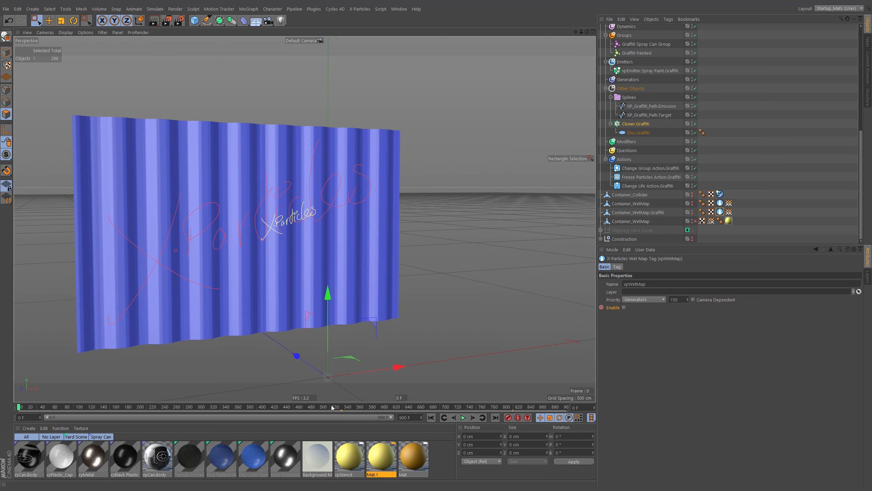
{"action": "left_click_drag", "start_coordinate": [335, 405], "coordinate": [335, 406]}
{"action": "left_click", "coordinate": [463, 418]}
{"action": "left_click", "coordinate": [463, 417]}
{"action": "left_click", "coordinate": [463, 418]}
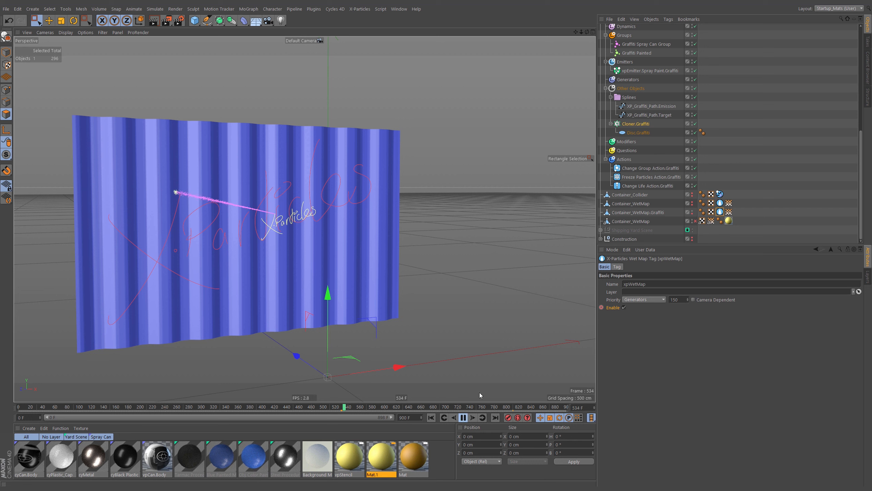
Step: Examine the WetMap_V vertex map on Container_WetMap.Graffiti while playing to frame 596, and return to the start
{"action": "left_click", "coordinate": [729, 214]}
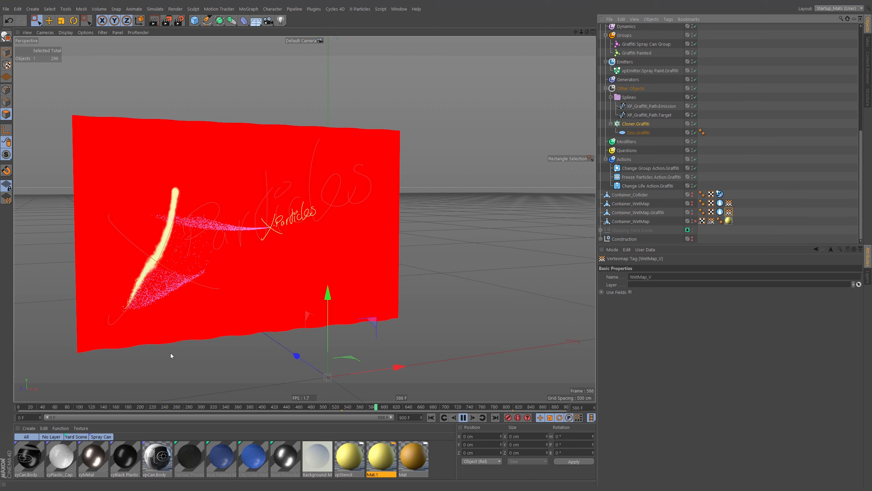
{"action": "left_click", "coordinate": [464, 417]}
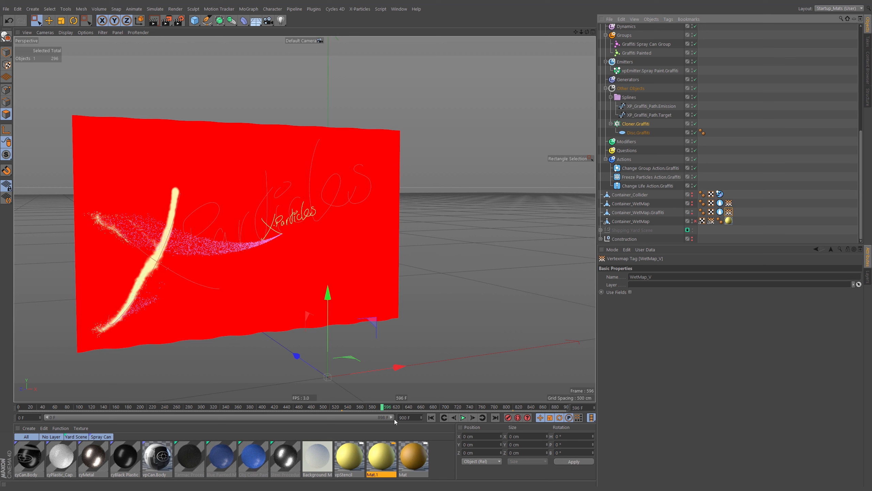
{"action": "left_click", "coordinate": [431, 418]}
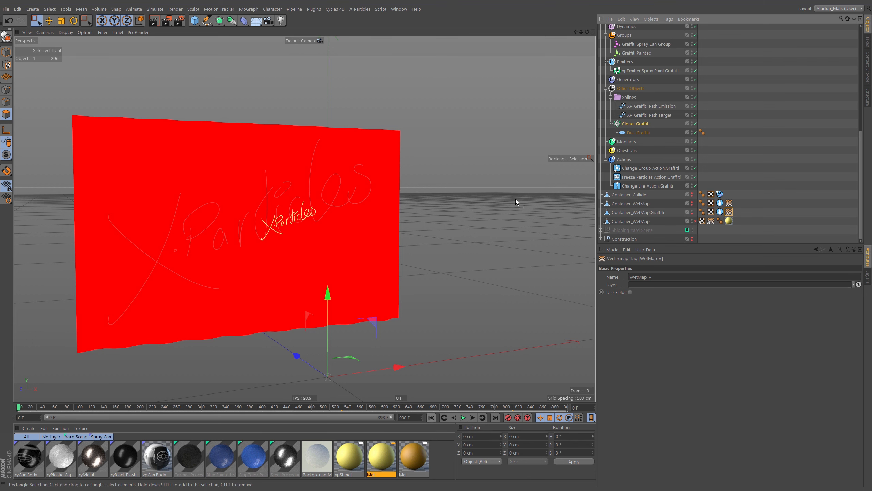
{"action": "left_click", "coordinate": [641, 212]}
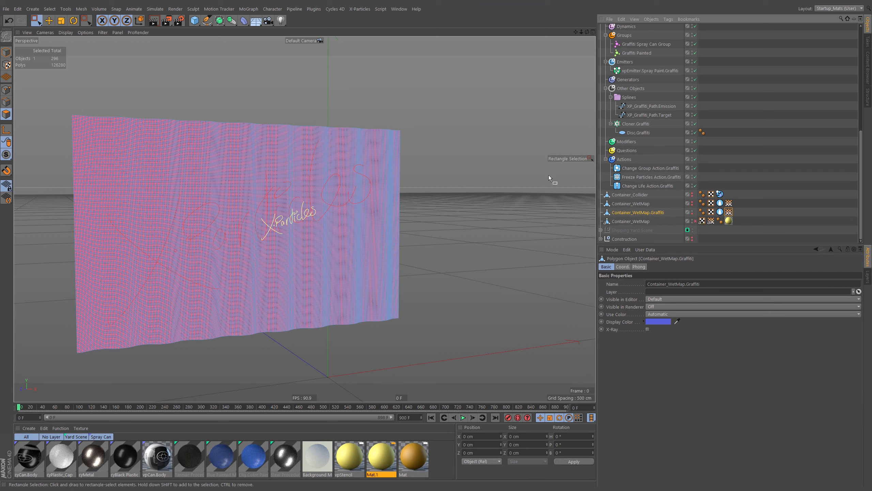
{"action": "left_click", "coordinate": [6, 9]}
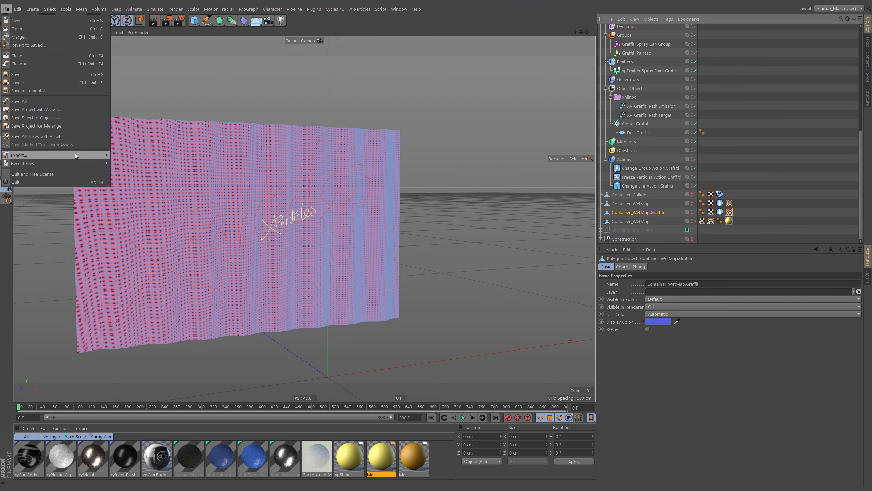
{"action": "mouse_move", "coordinate": [75, 154]}
{"action": "left_click", "coordinate": [137, 163]}
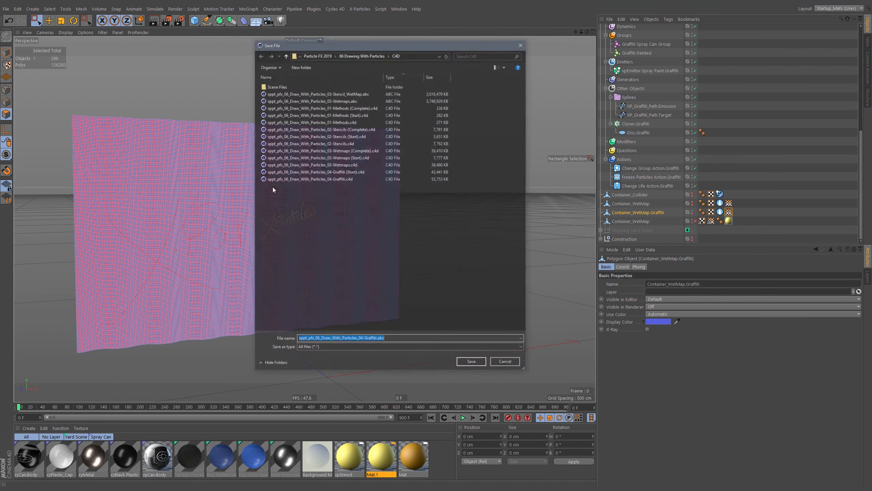
{"action": "left_click", "coordinate": [378, 339]}
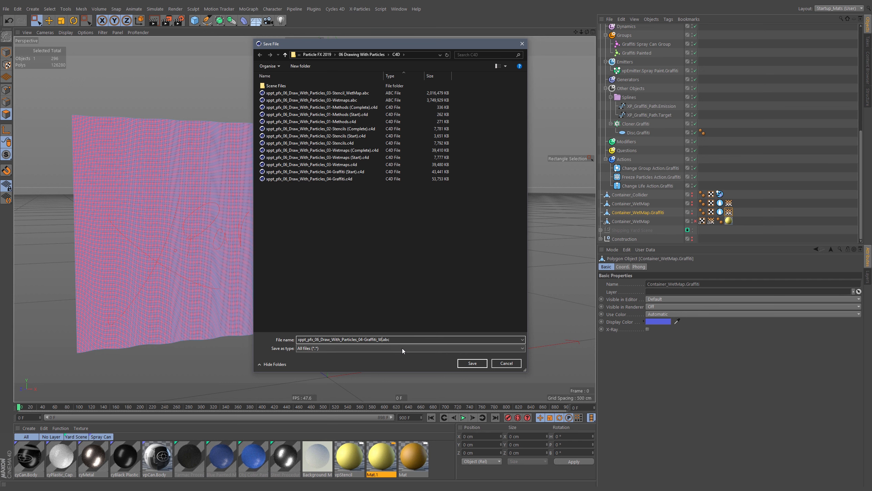
{"action": "key", "text": "Return"}
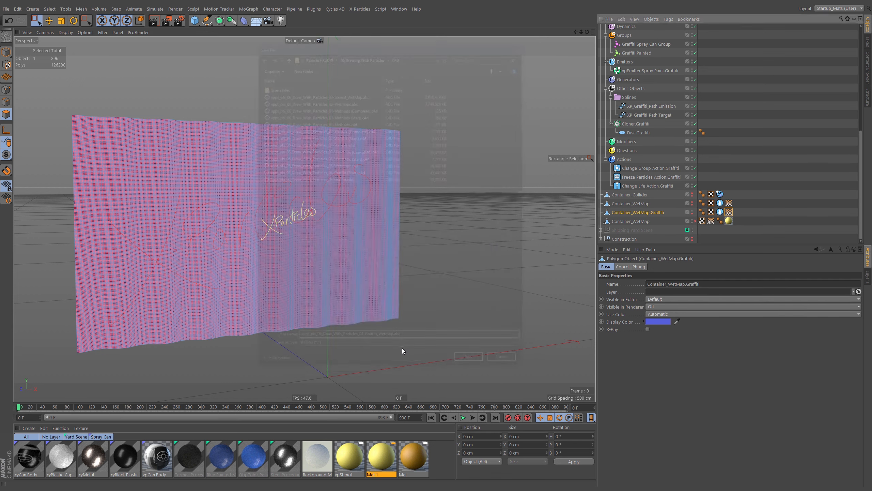
{"action": "left_click_drag", "start_coordinate": [438, 247], "coordinate": [524, 117]}
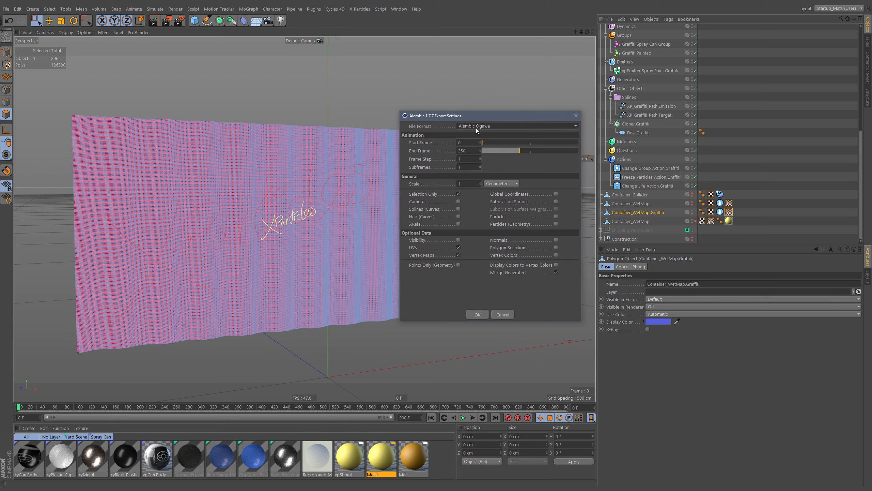
{"action": "left_click", "coordinate": [469, 142]}
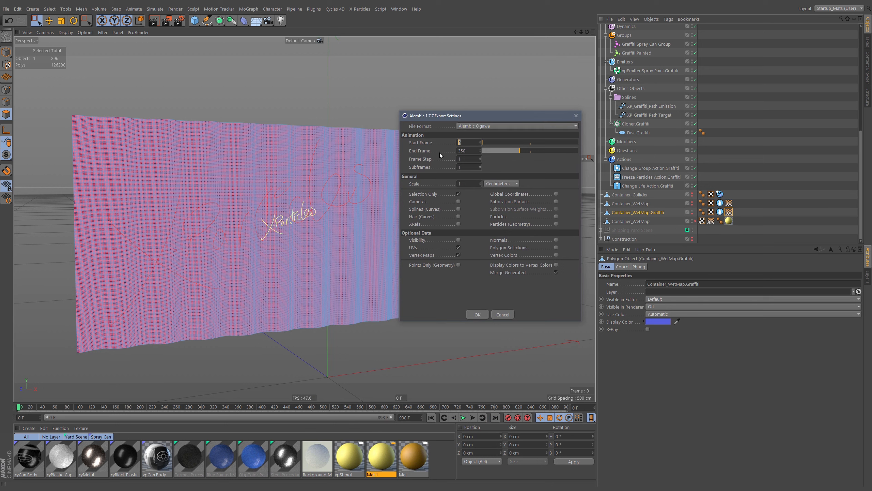
{"action": "left_click_drag", "start_coordinate": [533, 152], "coordinate": [578, 150]}
{"action": "type", "text": "500"}
{"action": "key", "text": "Return"}
{"action": "type", "text": "0"}
{"action": "key", "text": "Return"}
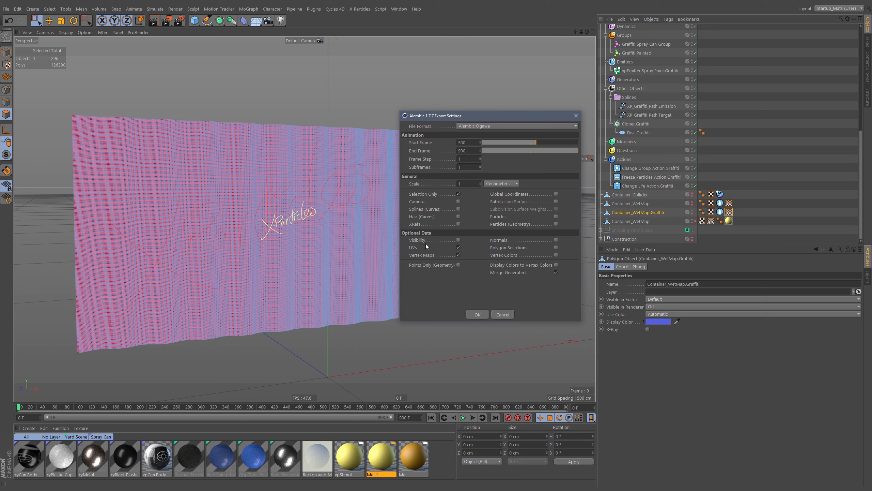
{"action": "left_click", "coordinate": [502, 314]}
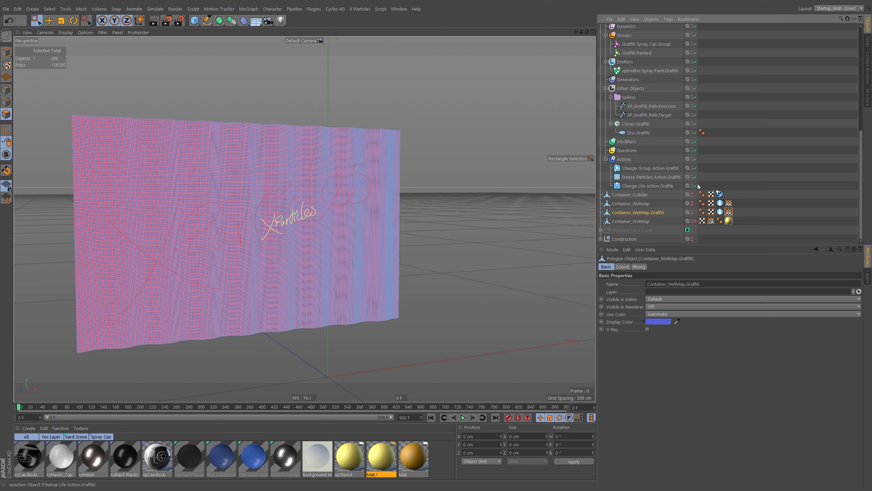
Step: Examine the UV layout of Container_WetMap.Graffiti in a texture view, and close the view
{"action": "double_click", "coordinate": [713, 214]}
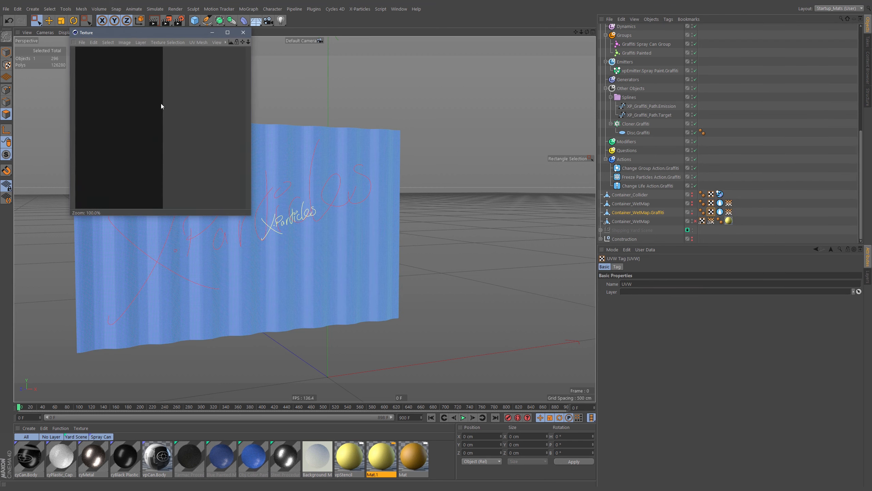
{"action": "scroll", "coordinate": [161, 106], "scroll_direction": "down", "scroll_amount": 4}
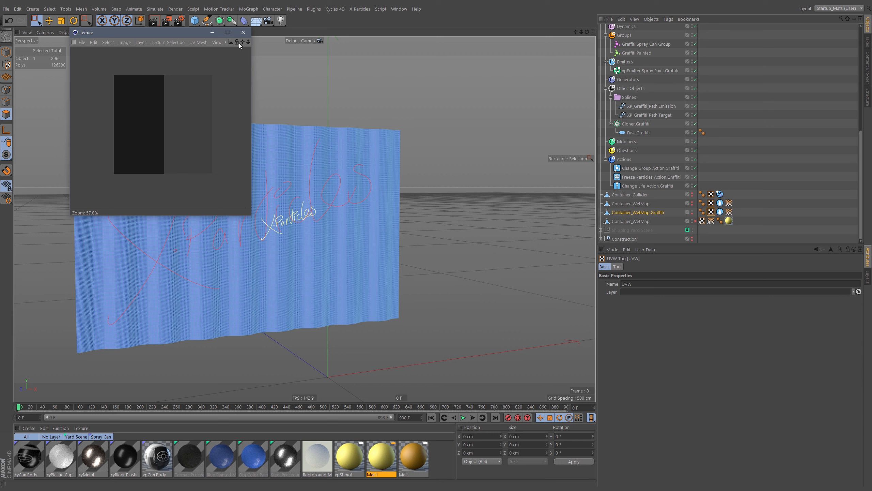
{"action": "left_click", "coordinate": [244, 33]}
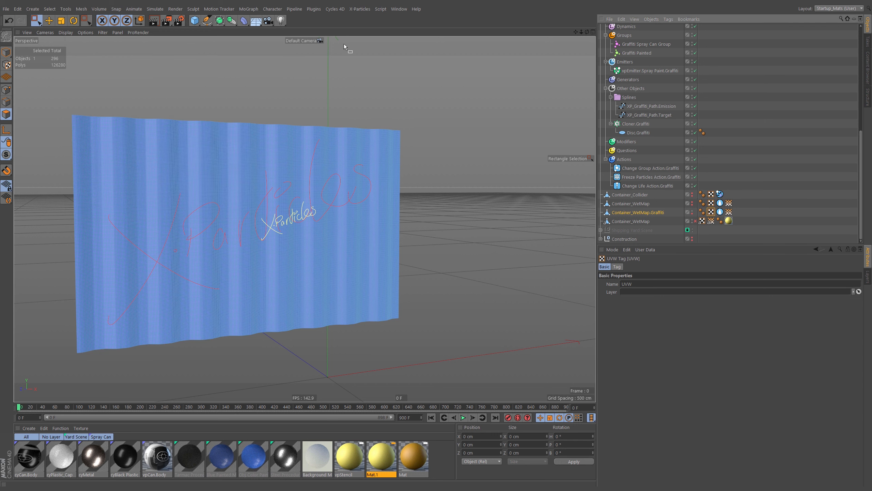
Step: In the BP - UV Edit layout, fit all of Container_WetMap.Graffiti's UV polygons to the full canvas, and return to the Startup_Mats layout
{"action": "left_click", "coordinate": [835, 8]}
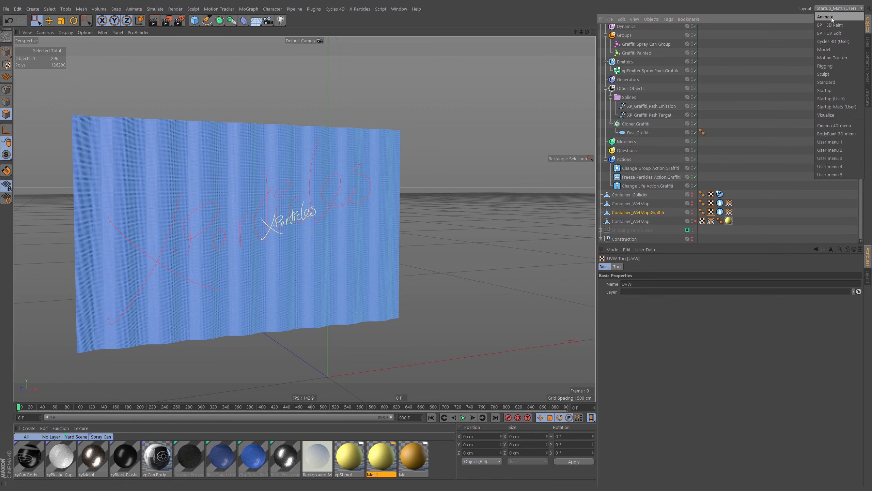
{"action": "left_click", "coordinate": [823, 34]}
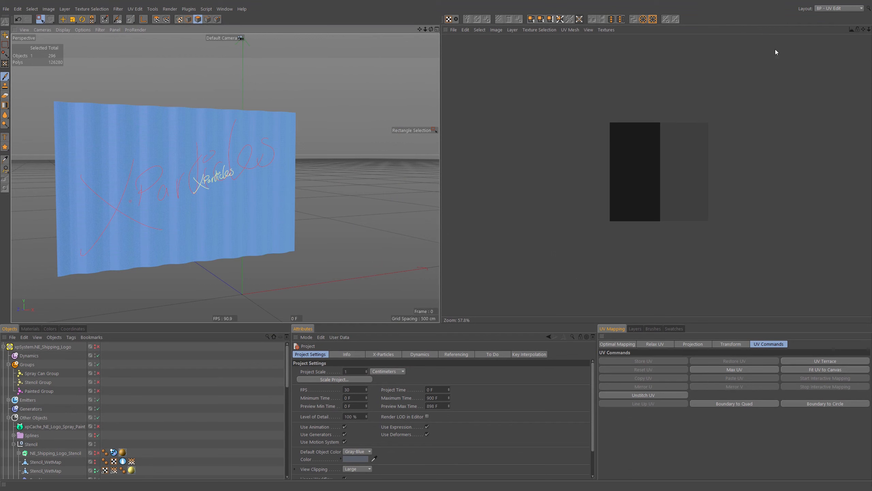
{"action": "left_click", "coordinate": [156, 19]}
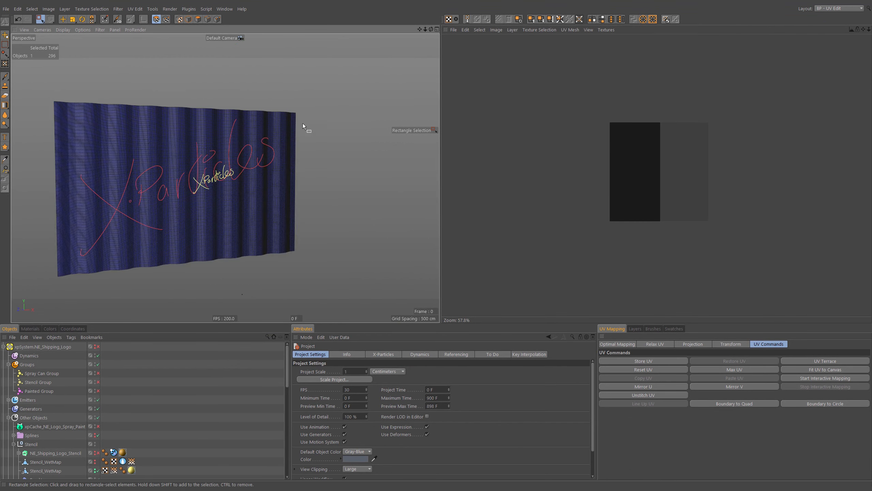
{"action": "key", "text": "ctrl+a"}
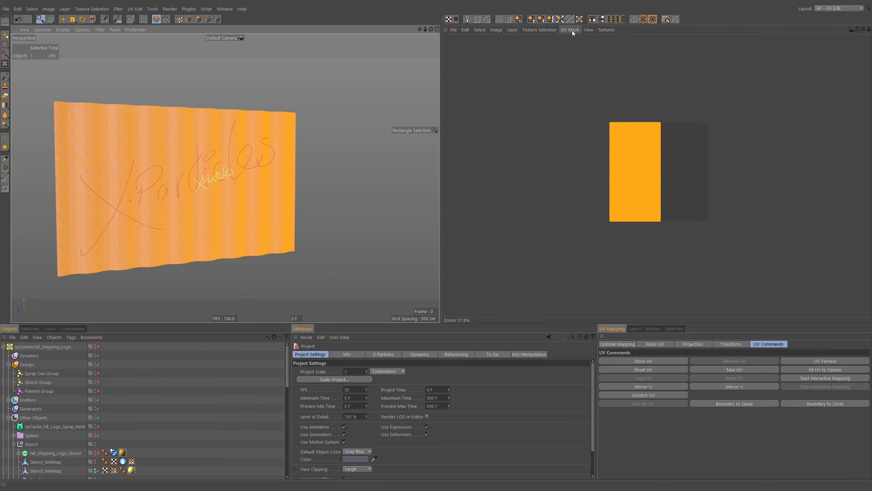
{"action": "left_click", "coordinate": [579, 19]}
{"action": "scroll", "coordinate": [713, 138], "scroll_direction": "up", "scroll_amount": 8}
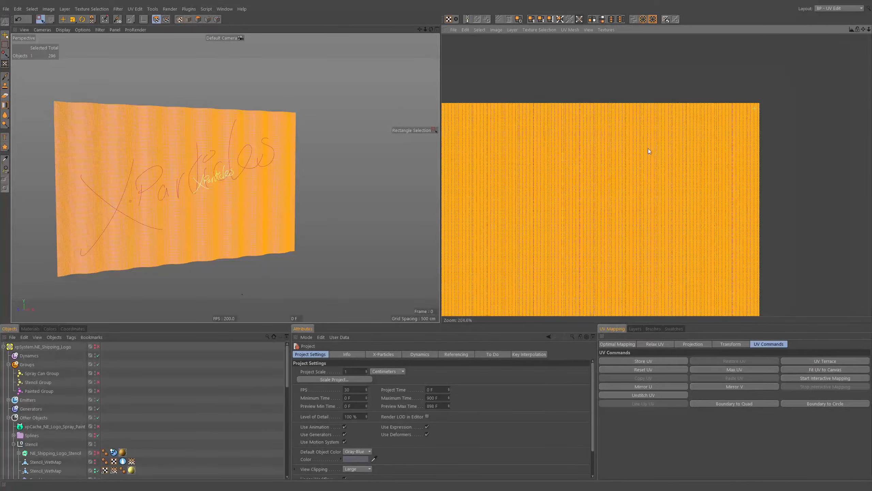
{"action": "scroll", "coordinate": [648, 149], "scroll_direction": "down", "scroll_amount": 7}
{"action": "scroll", "coordinate": [699, 153], "scroll_direction": "up", "scroll_amount": 4}
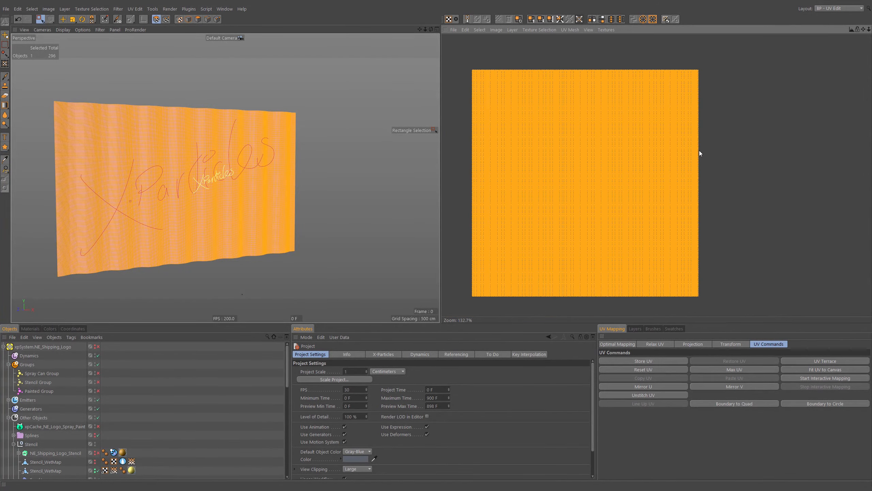
{"action": "left_click", "coordinate": [827, 9]}
{"action": "left_click", "coordinate": [834, 106]}
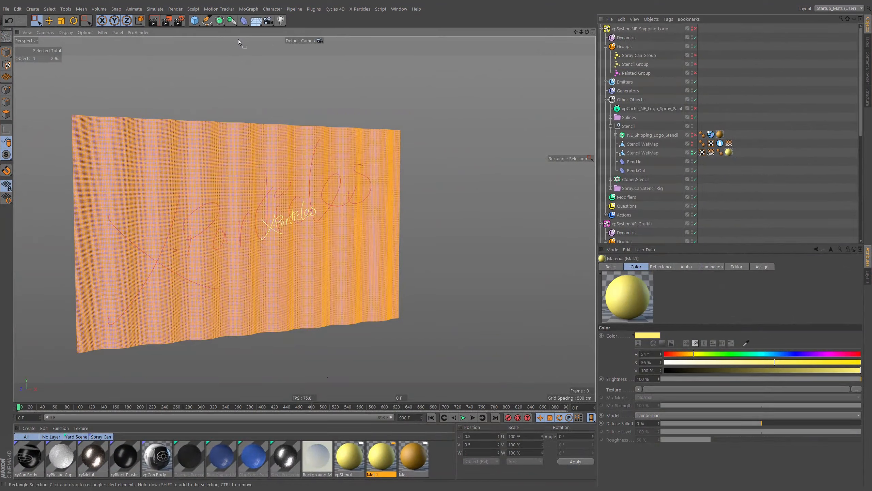
Step: Start an Alembic export of Container_WetMap.Graffiti with the file name xppt_pfx_06_Draw_With_Particles_04-Graffiti_WetMap.abc
{"action": "left_click", "coordinate": [6, 8]}
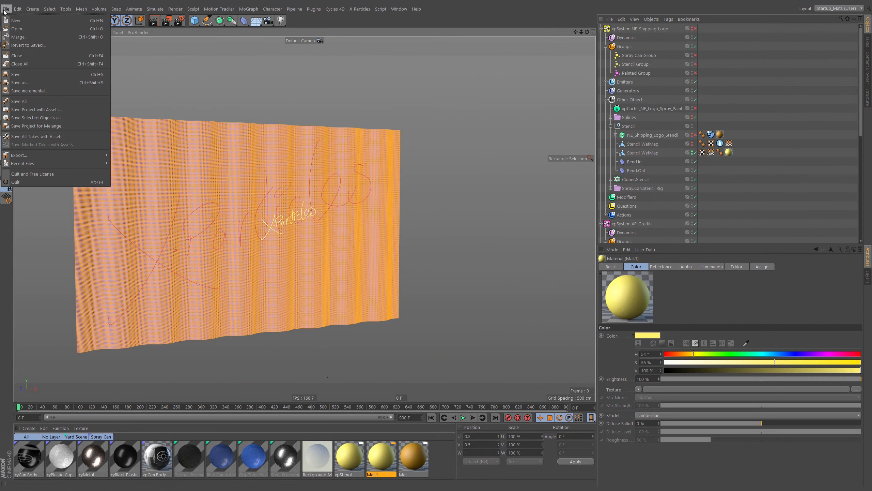
{"action": "left_click", "coordinate": [782, 164]}
{"action": "scroll", "coordinate": [783, 138], "scroll_direction": "down", "scroll_amount": 10}
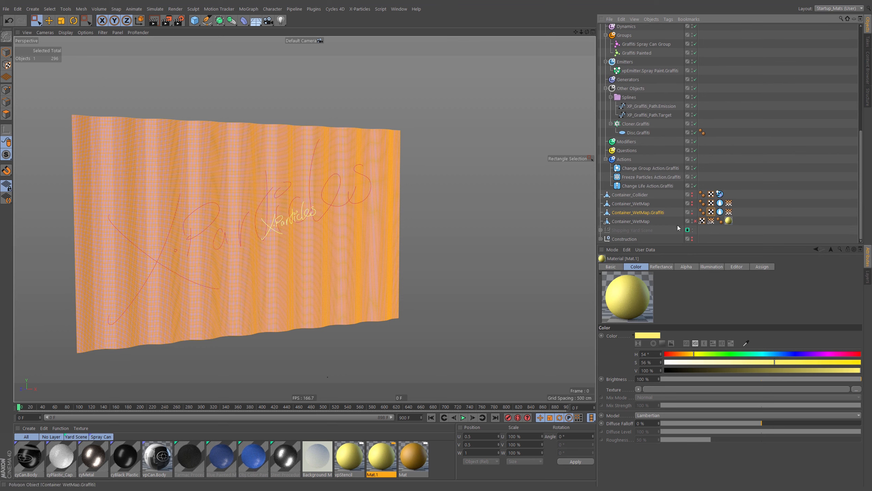
{"action": "left_click", "coordinate": [6, 9]}
{"action": "mouse_move", "coordinate": [49, 165]}
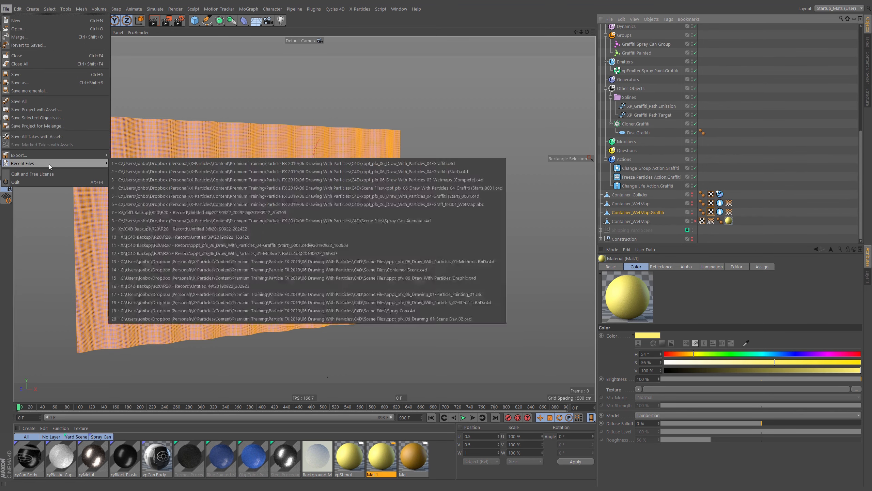
{"action": "left_click", "coordinate": [132, 167]}
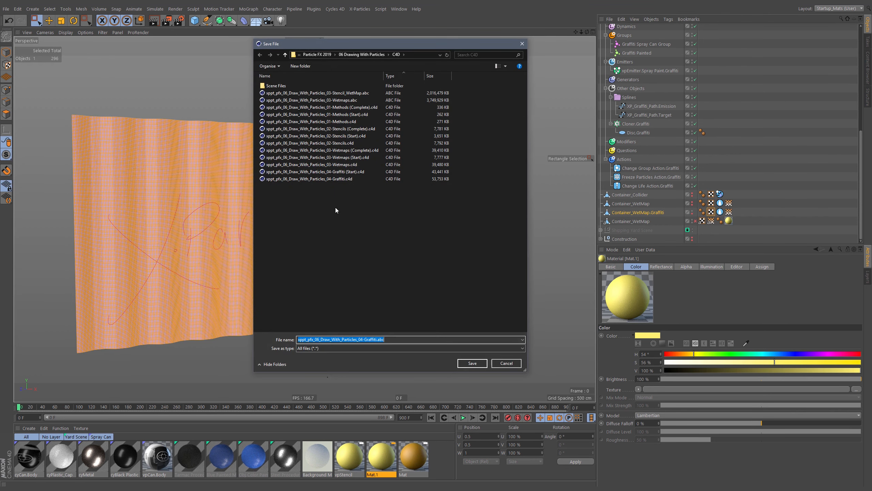
{"action": "left_click", "coordinate": [375, 339]}
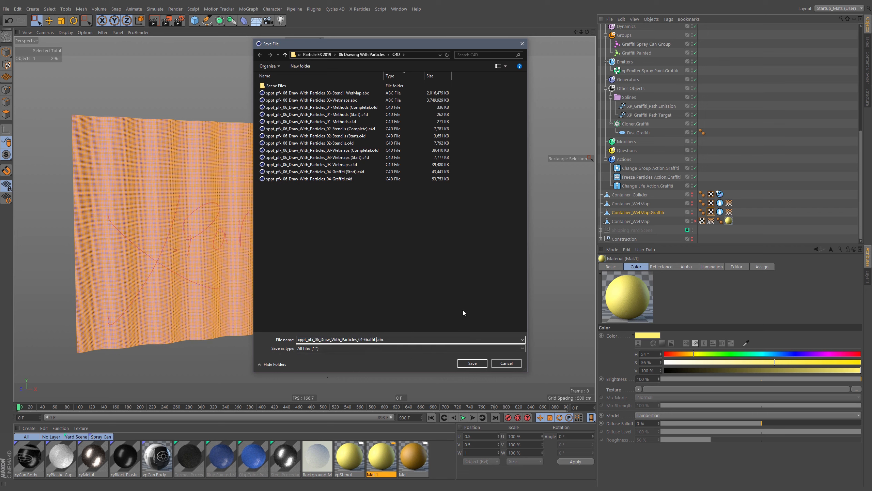
{"action": "type", "text": "_WetMap"}
{"action": "key", "text": "Return"}
Step: Set the Alembic export range to start frame 500 and end frame 900, and run the export
{"action": "left_click_drag", "start_coordinate": [518, 242], "coordinate": [579, 242]}
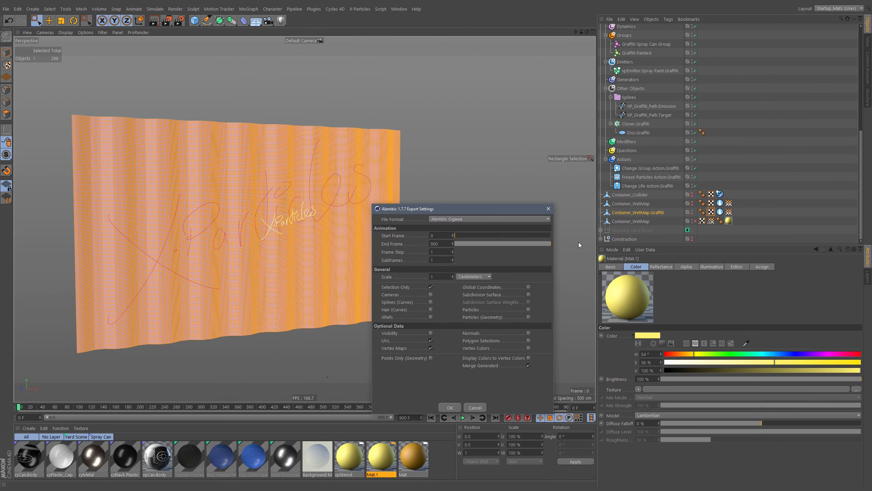
{"action": "type", "text": "500"}
{"action": "key", "text": "Return"}
{"action": "left_click", "coordinate": [449, 408]}
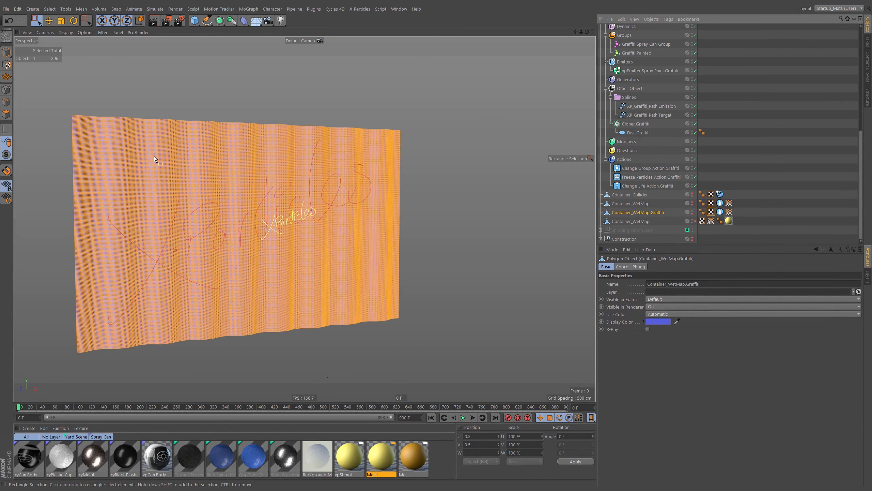
Step: Remove the Enable animation from Container_WetMap.Graffiti's wet map tag
{"action": "left_click", "coordinate": [720, 212]}
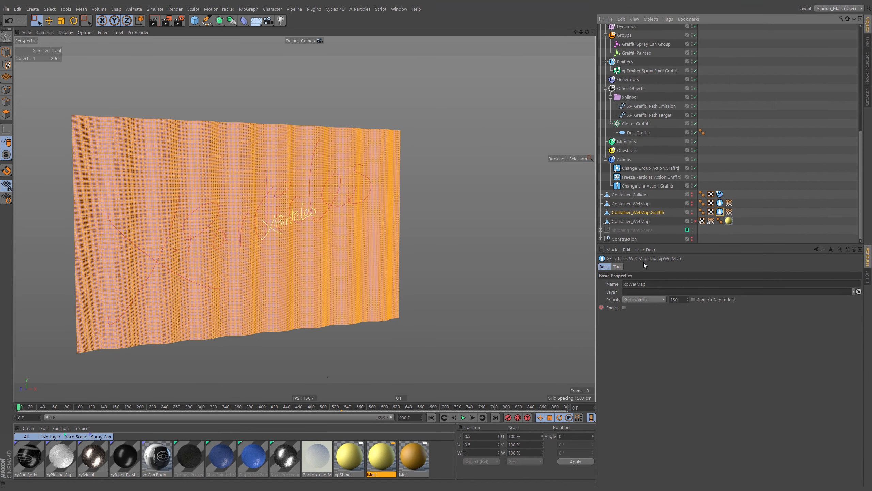
{"action": "left_click", "coordinate": [601, 308]}
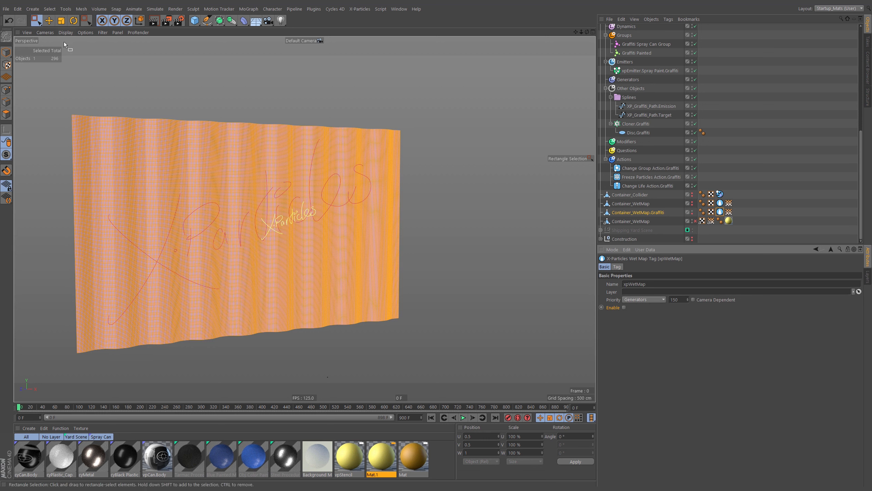
Step: Merge xppt_pfx_06_Draw_With_Particles_04-Graffiti_WetMap.abc into the scene with the default Alembic import settings, and inspect the imported object's Offset
{"action": "left_click", "coordinate": [6, 9]}
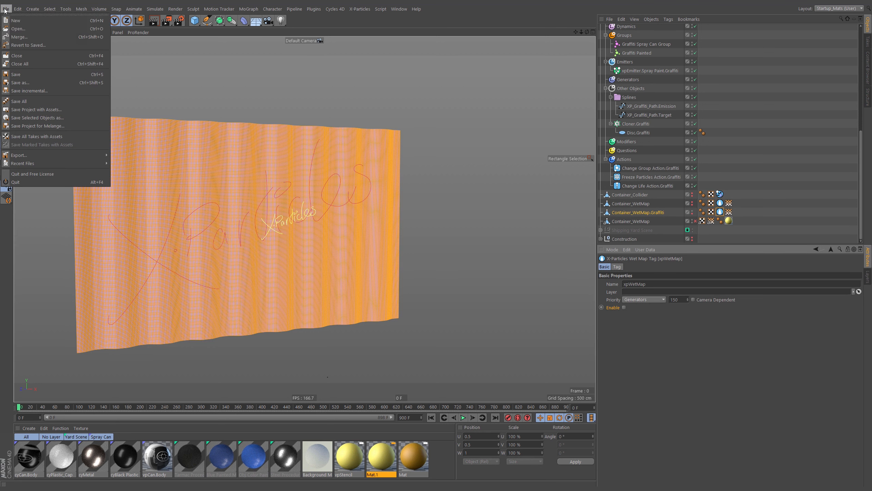
{"action": "left_click", "coordinate": [16, 37]}
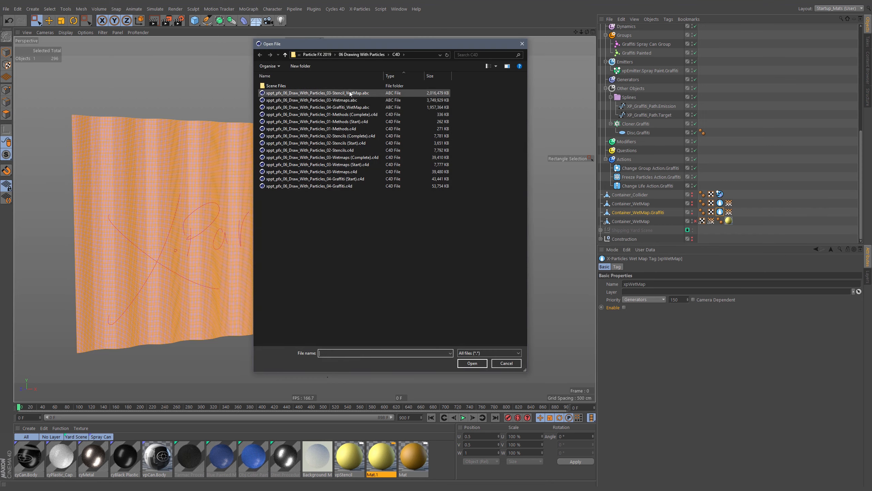
{"action": "left_click", "coordinate": [350, 107]}
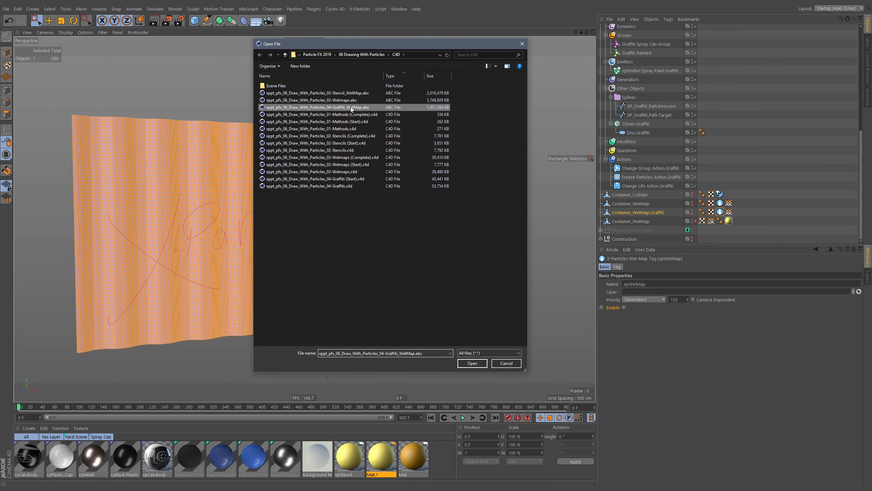
{"action": "left_click", "coordinate": [344, 111]}
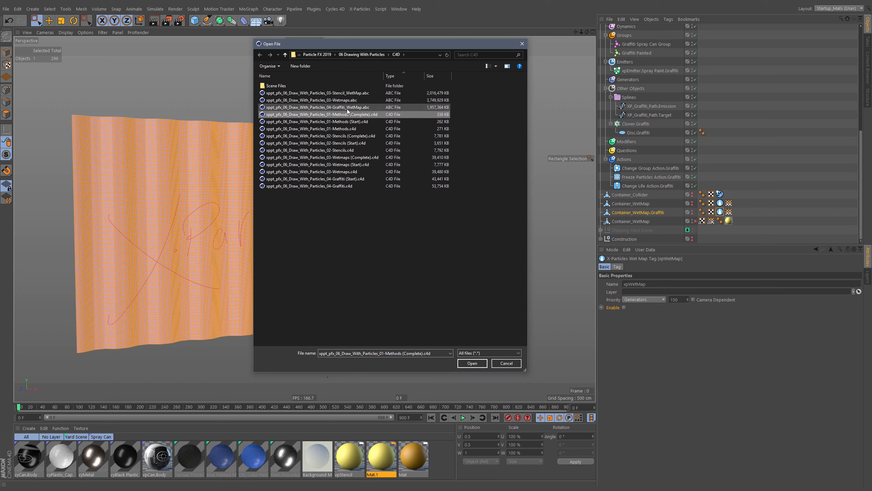
{"action": "double_click", "coordinate": [348, 108]}
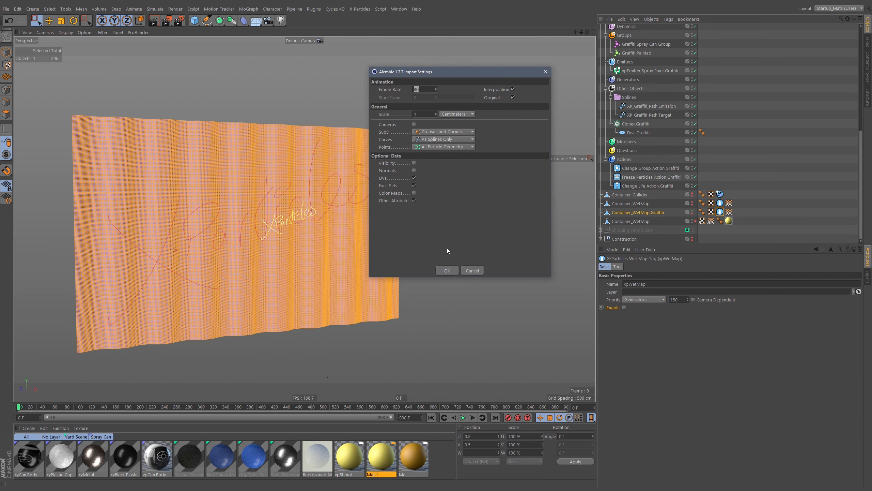
{"action": "left_click", "coordinate": [447, 271]}
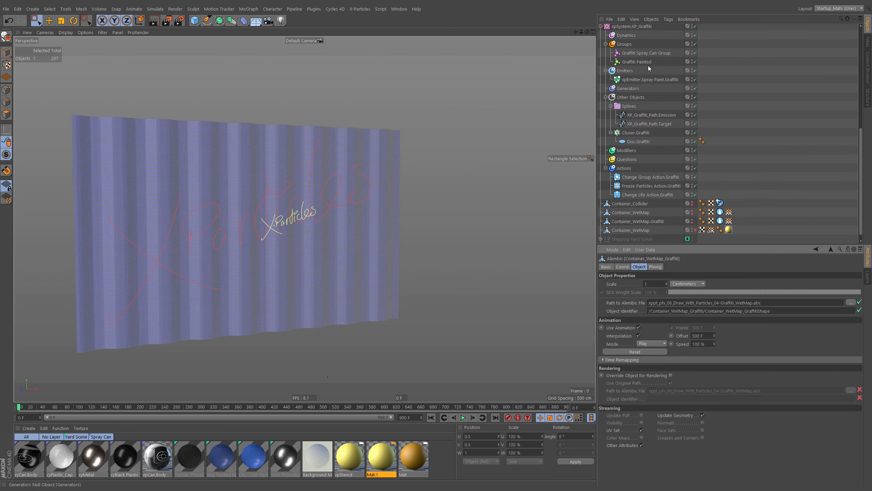
{"action": "left_click", "coordinate": [685, 336]}
{"action": "scroll", "coordinate": [758, 98], "scroll_direction": "up", "scroll_amount": 10}
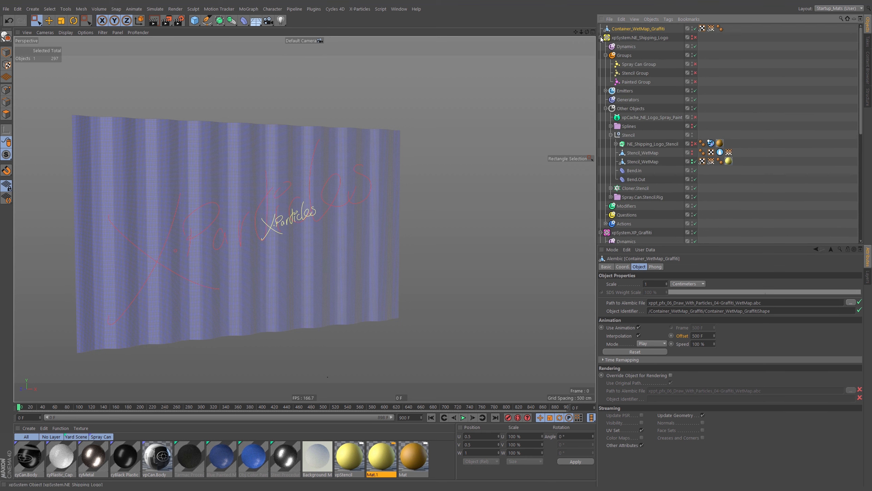
Step: Move the imported Container_WetMap_Graffiti Alembic object directly below Container_WetMap.Graffiti in the object hierarchy
{"action": "left_click", "coordinate": [601, 38]}
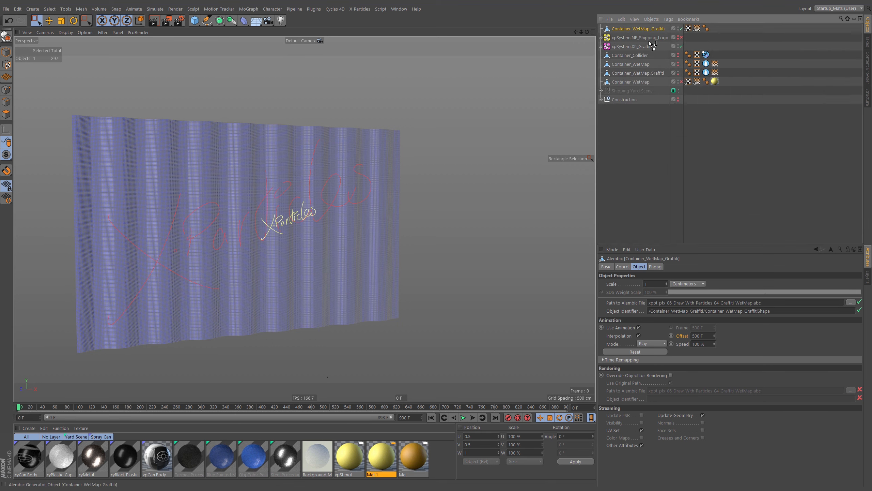
{"action": "left_click_drag", "start_coordinate": [651, 80], "coordinate": [649, 80]}
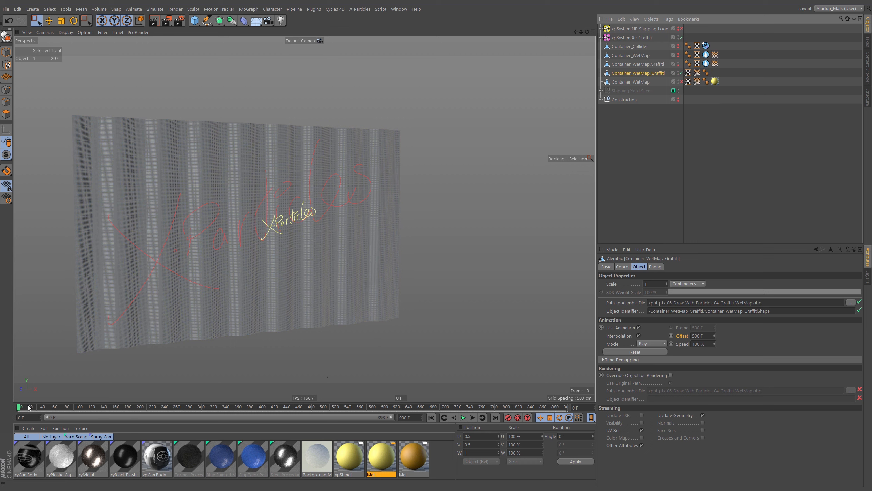
Step: Scrub the animation to frame 204 and check how the imported container and the stencil display together
{"action": "left_click_drag", "start_coordinate": [29, 407], "coordinate": [151, 408]}
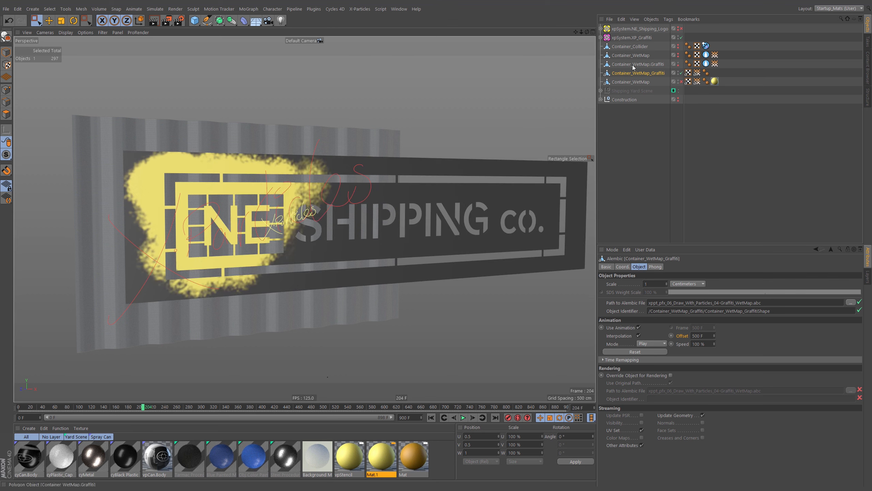
{"action": "left_click", "coordinate": [607, 267]}
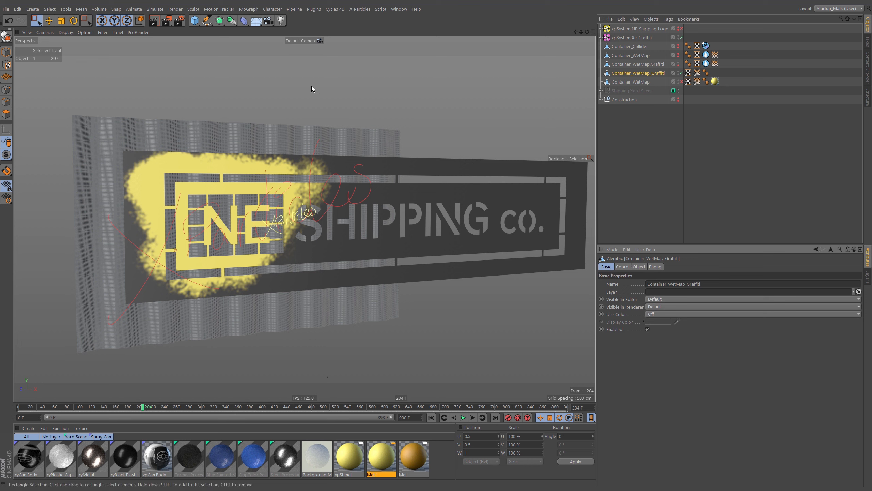
{"action": "left_click", "coordinate": [86, 33]}
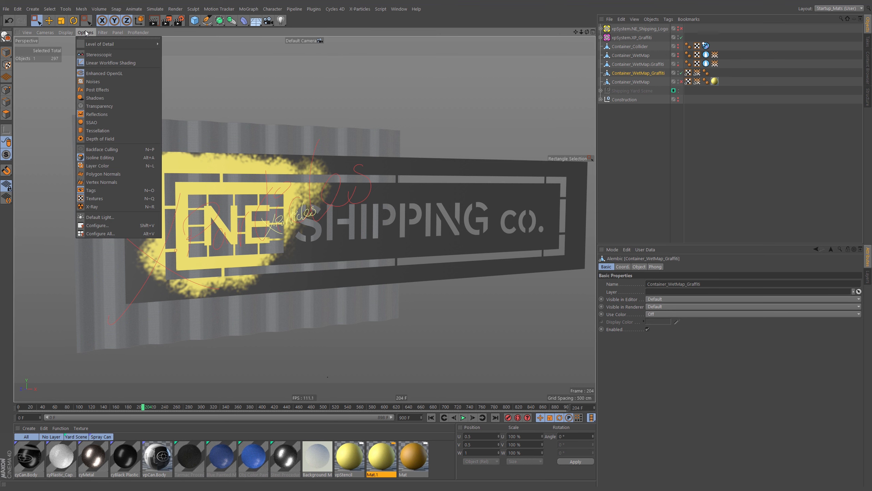
{"action": "left_click", "coordinate": [88, 33]}
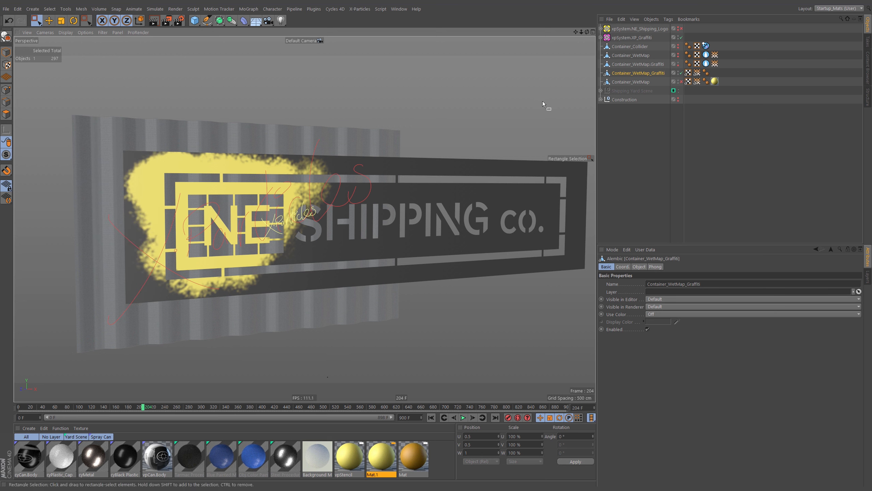
{"action": "left_click", "coordinate": [642, 126]}
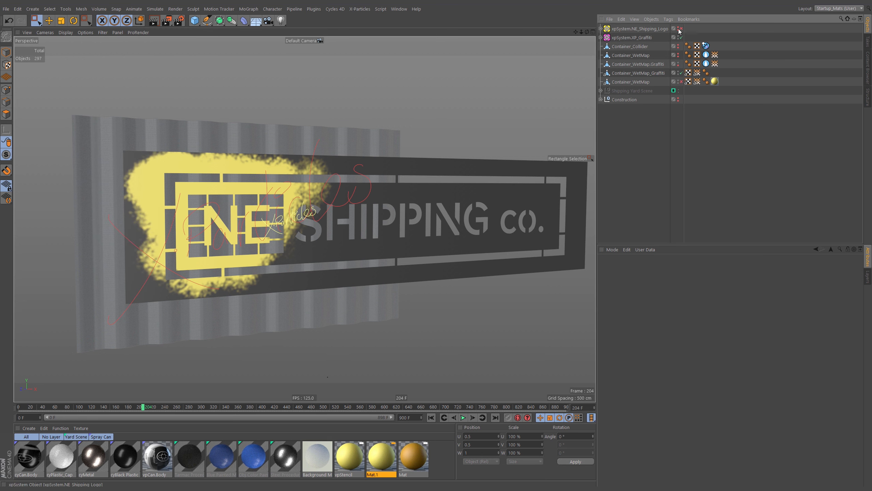
Step: Disable the Alembic Stencil_WetMap in xpSystem.NE_Shipping_Logo's Stencil null and hide the original Container_WetMap.Graffiti in the editor
{"action": "left_click", "coordinate": [607, 30]}
{"action": "left_click", "coordinate": [600, 28]}
{"action": "key", "text": "e"}
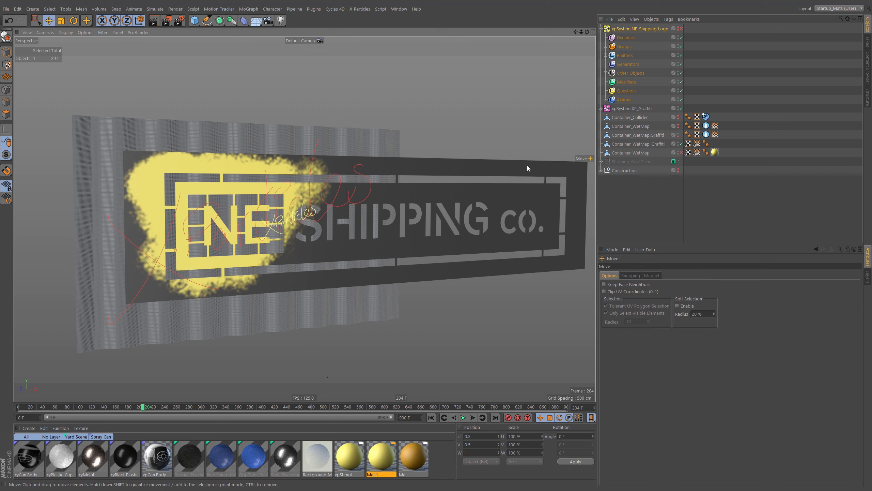
{"action": "left_click", "coordinate": [606, 73]}
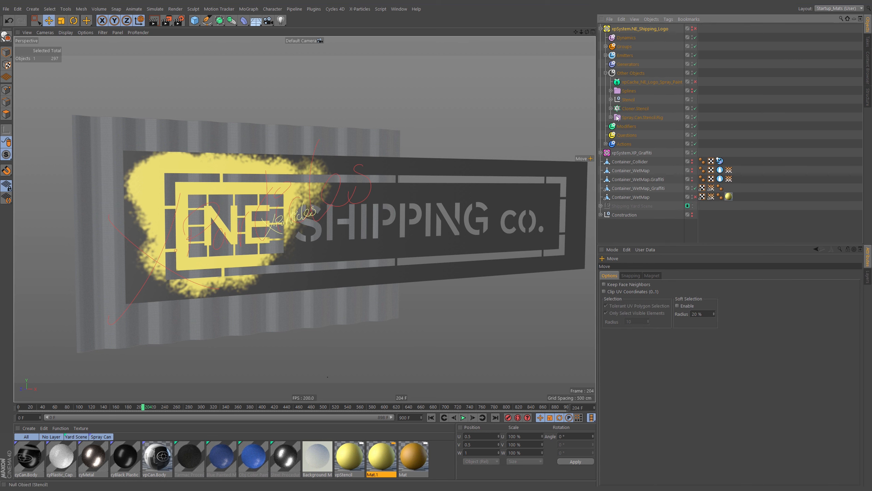
{"action": "left_click", "coordinate": [611, 100]}
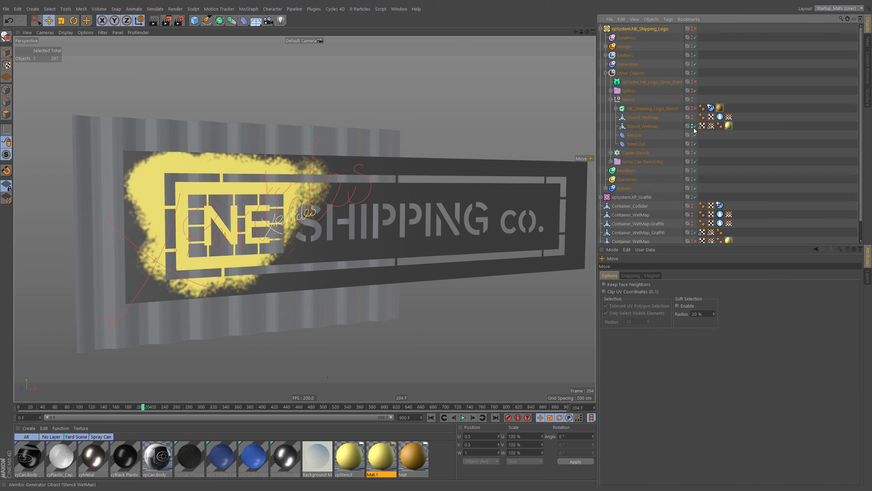
{"action": "left_click", "coordinate": [694, 127]}
{"action": "left_click", "coordinate": [738, 90]}
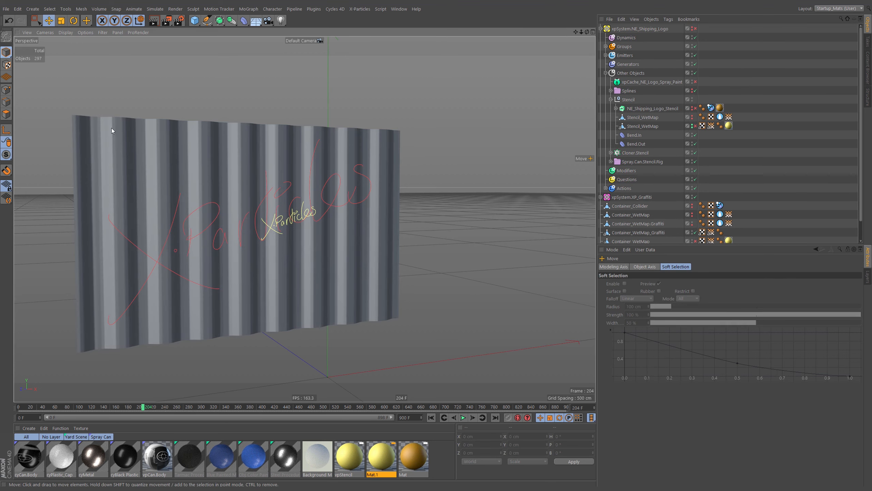
{"action": "left_click", "coordinate": [147, 150]}
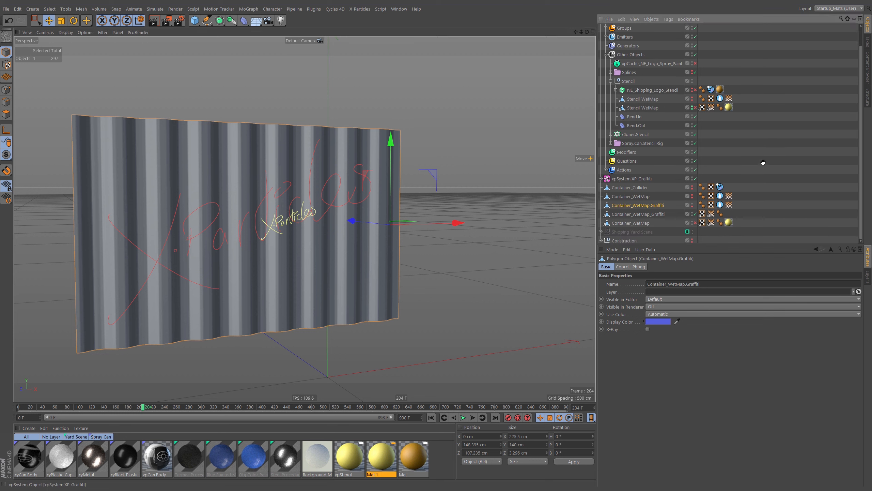
{"action": "scroll", "coordinate": [746, 165], "scroll_direction": "down", "scroll_amount": 2}
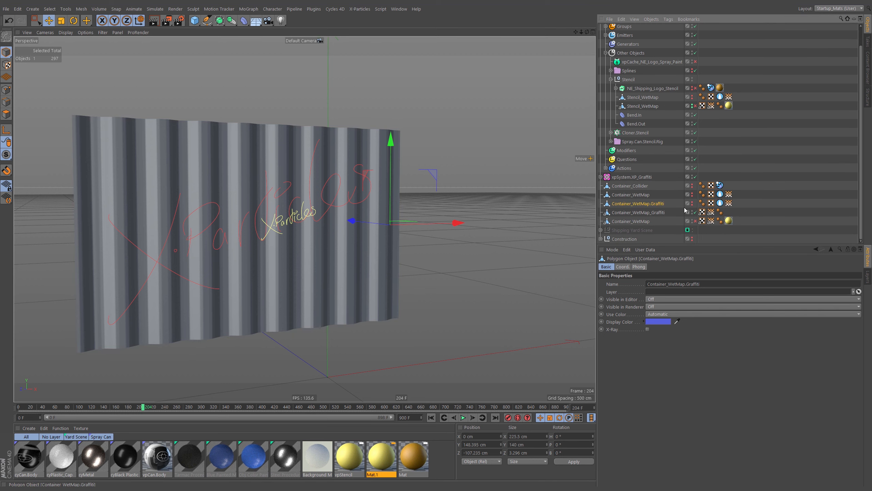
Step: Display the WetMap_V vertex map of Container_WetMap_Graffiti and scrub to frame 791 to review the painted graffiti
{"action": "left_click", "coordinate": [697, 212]}
{"action": "left_click", "coordinate": [712, 213]}
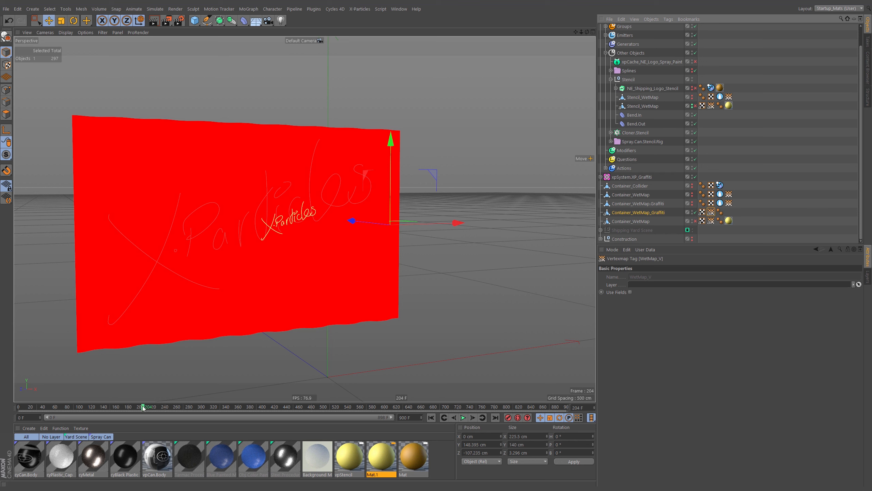
{"action": "left_click_drag", "start_coordinate": [143, 407], "coordinate": [502, 410]}
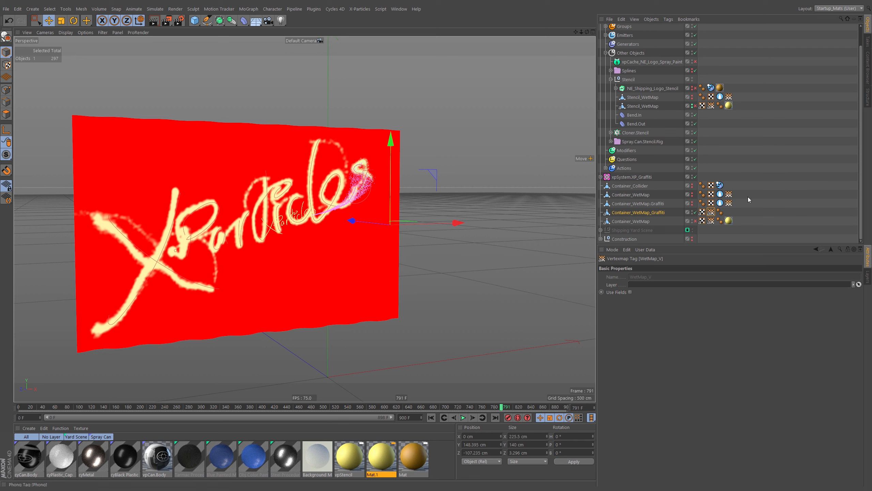
Step: Check which object Mat.1 is assigned to and rename the material vpContainer.Logo
{"action": "left_click", "coordinate": [406, 208]}
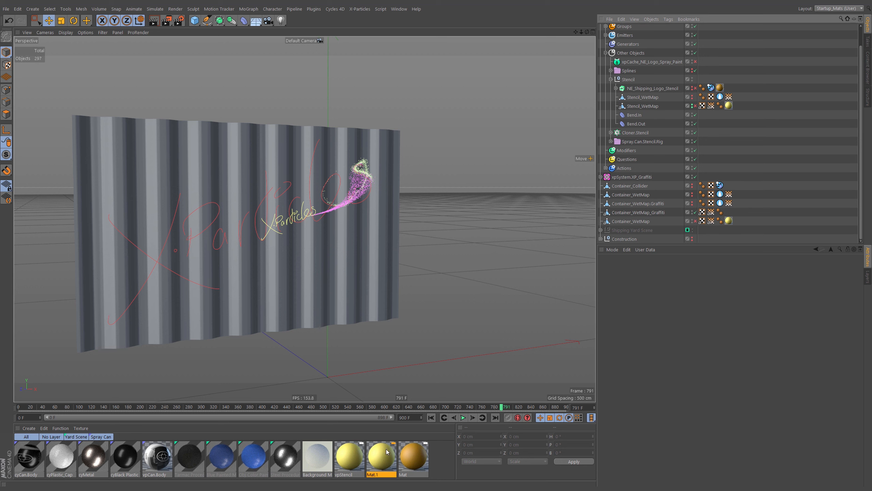
{"action": "left_click", "coordinate": [394, 455]}
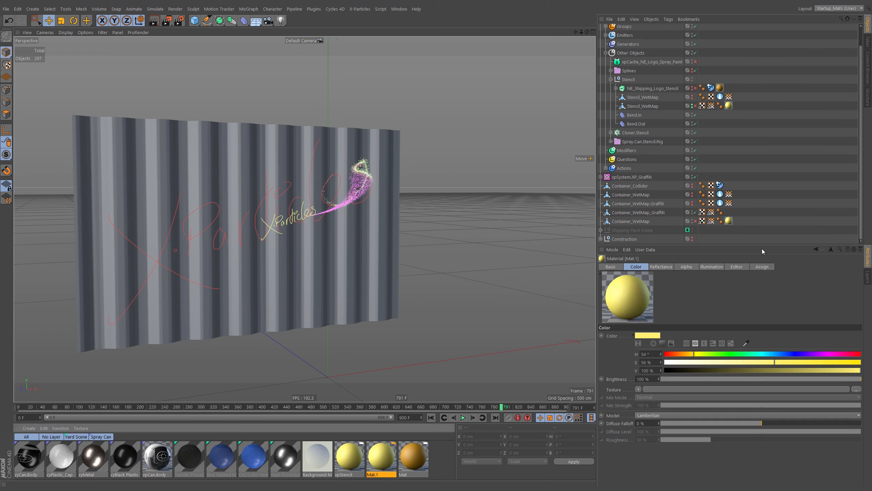
{"action": "left_click", "coordinate": [760, 267]}
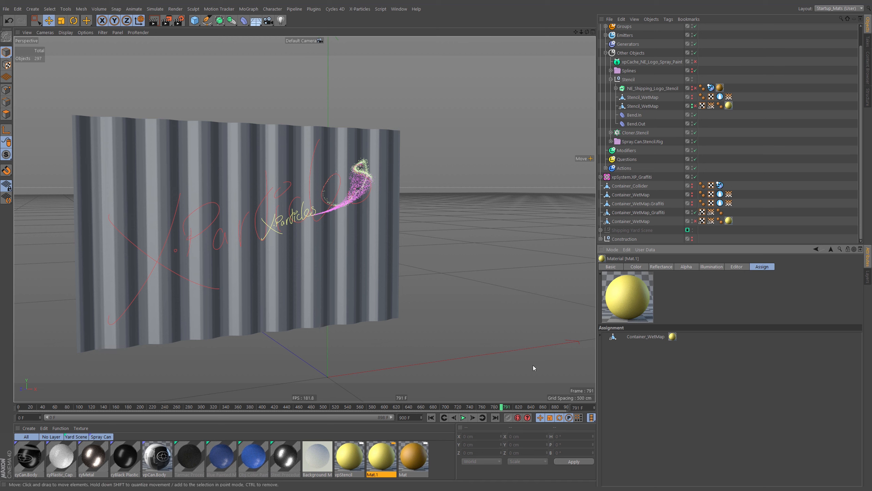
{"action": "double_click", "coordinate": [378, 475]}
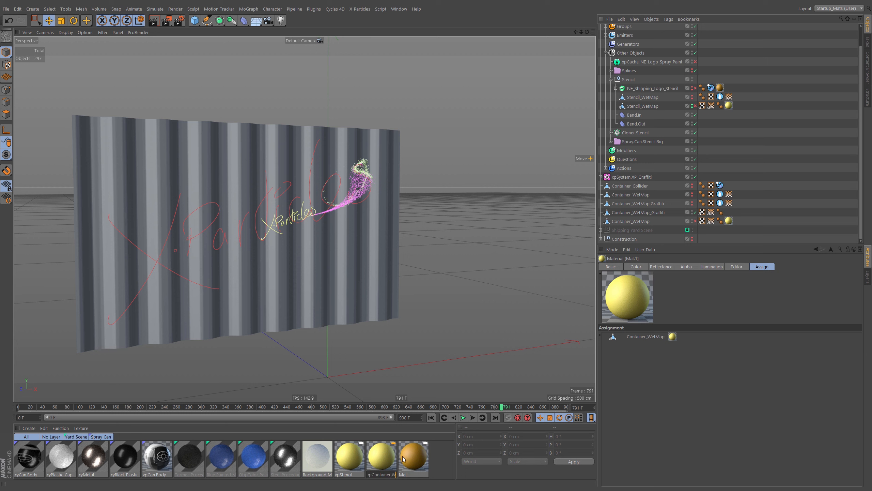
{"action": "key", "text": "Return"}
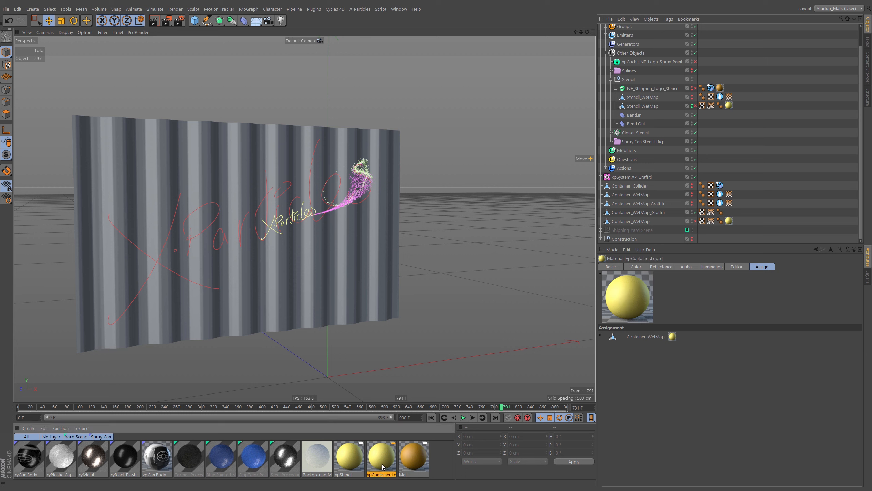
Step: Duplicate the vpContainer.Logo material and set the copy's colour hue to 299°
{"action": "left_click_drag", "start_coordinate": [379, 460], "coordinate": [405, 477], "text": "ctrl"}
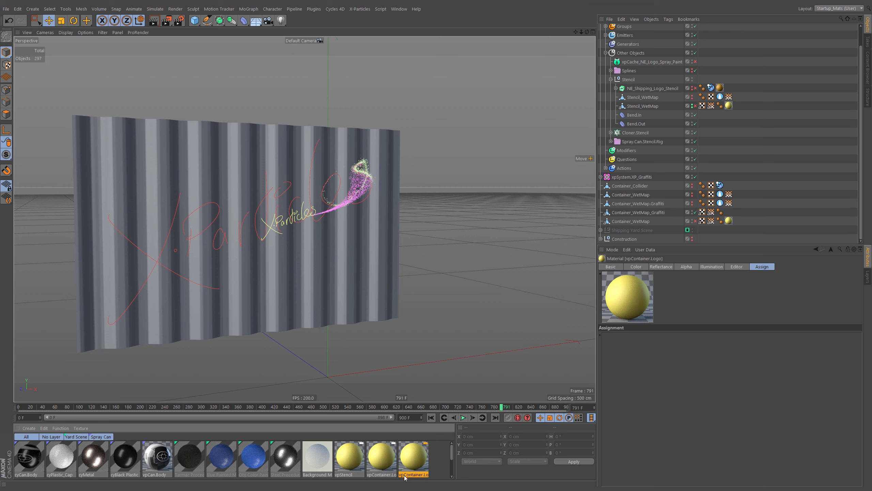
{"action": "double_click", "coordinate": [412, 461]}
{"action": "left_click_drag", "start_coordinate": [257, 42], "coordinate": [579, 62]}
{"action": "left_click", "coordinate": [627, 106]}
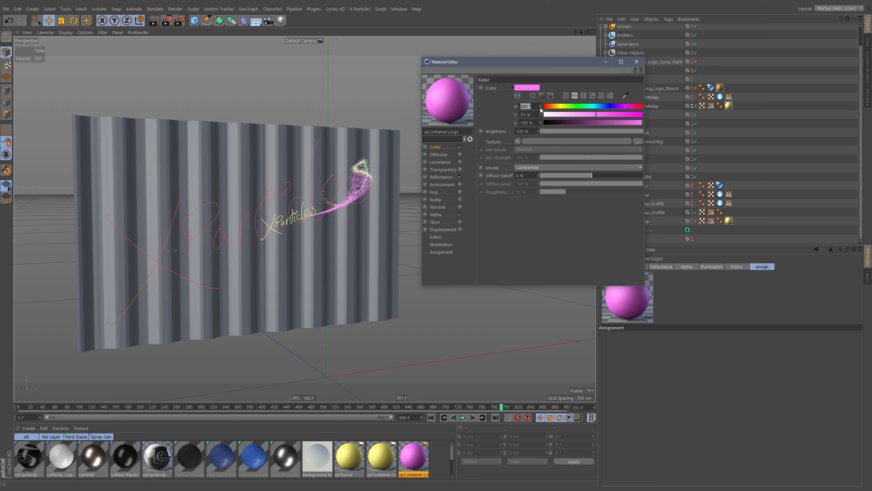
{"action": "type", "text": "299"}
{"action": "key", "text": "Return"}
{"action": "left_click_drag", "start_coordinate": [565, 63], "coordinate": [514, 55]}
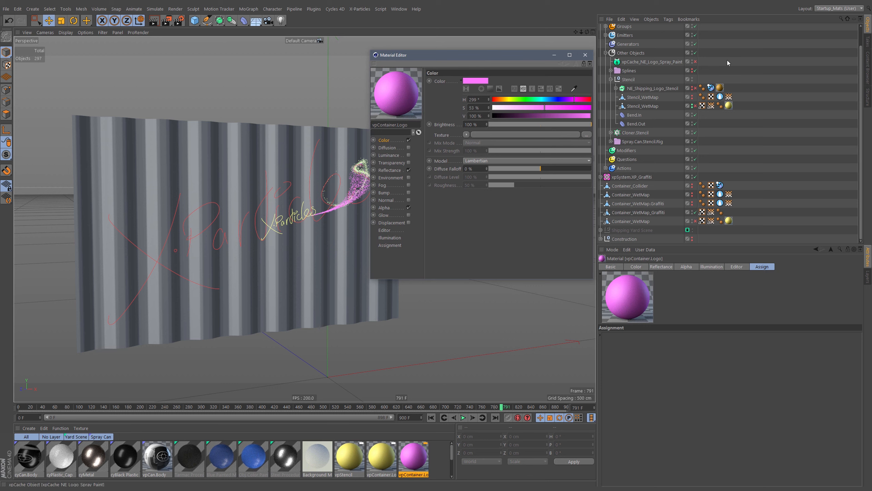
Step: Open the object settings of the Graffiti Spray Can Group inside xpSystem.XP_Graffiti
{"action": "scroll", "coordinate": [708, 84], "scroll_direction": "up", "scroll_amount": 1}
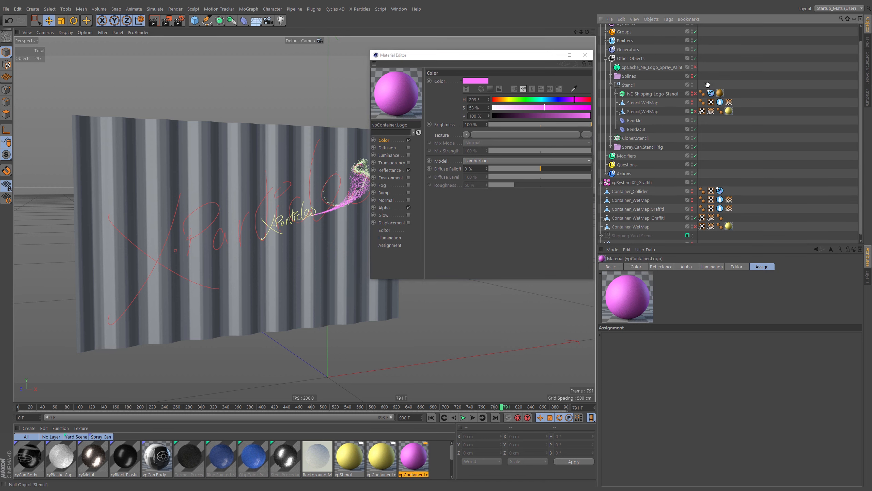
{"action": "left_click", "coordinate": [605, 32]}
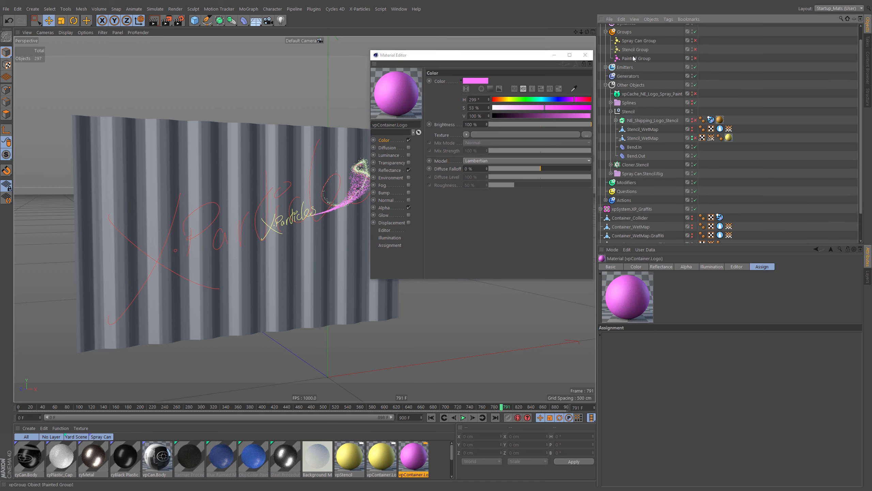
{"action": "scroll", "coordinate": [656, 39], "scroll_direction": "up", "scroll_amount": 3}
{"action": "left_click", "coordinate": [601, 28]}
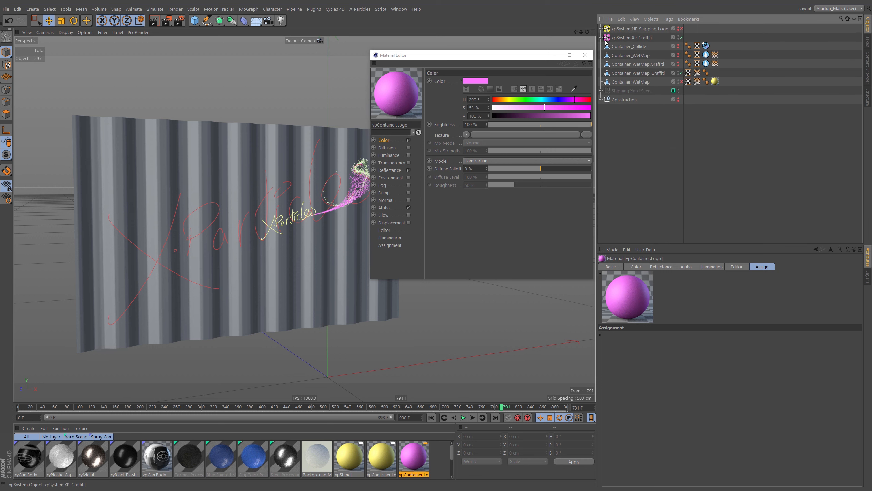
{"action": "left_click", "coordinate": [601, 38]}
{"action": "left_click", "coordinate": [605, 55]}
{"action": "left_click", "coordinate": [617, 64]}
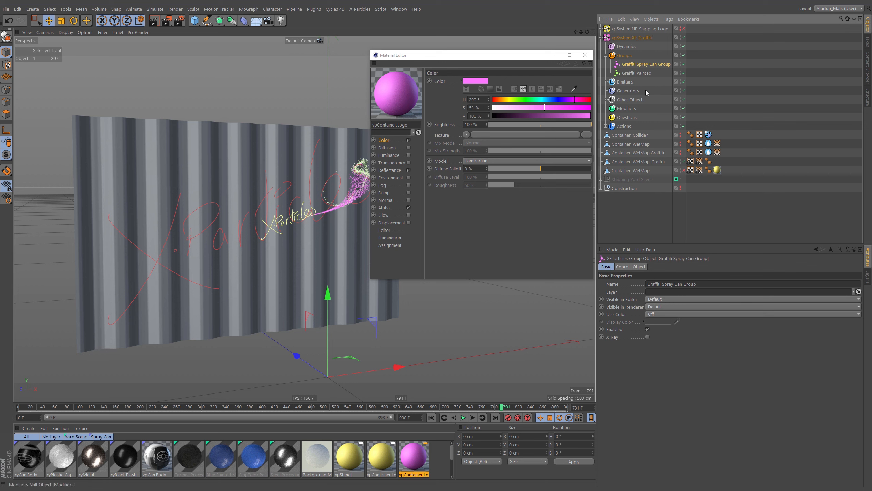
{"action": "left_click", "coordinate": [639, 266]}
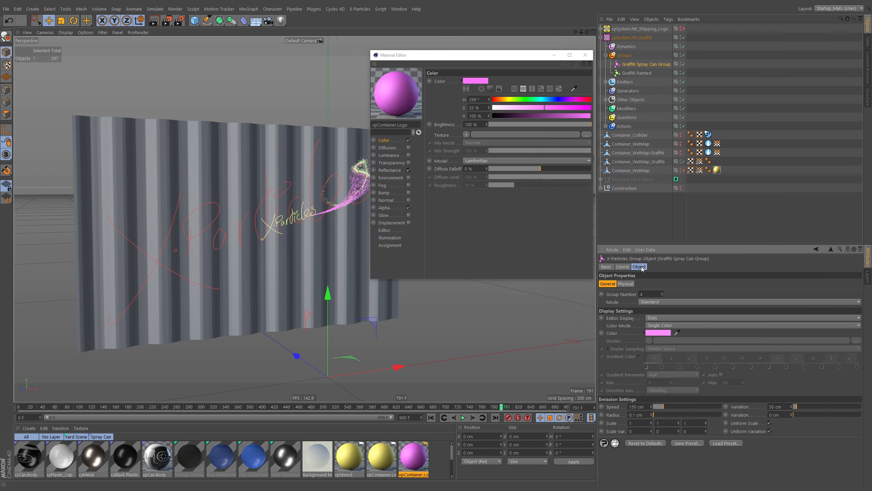
Step: Store the Graffiti Spray Can Group's pink display colour as a colour swatch
{"action": "left_click", "coordinate": [656, 335]}
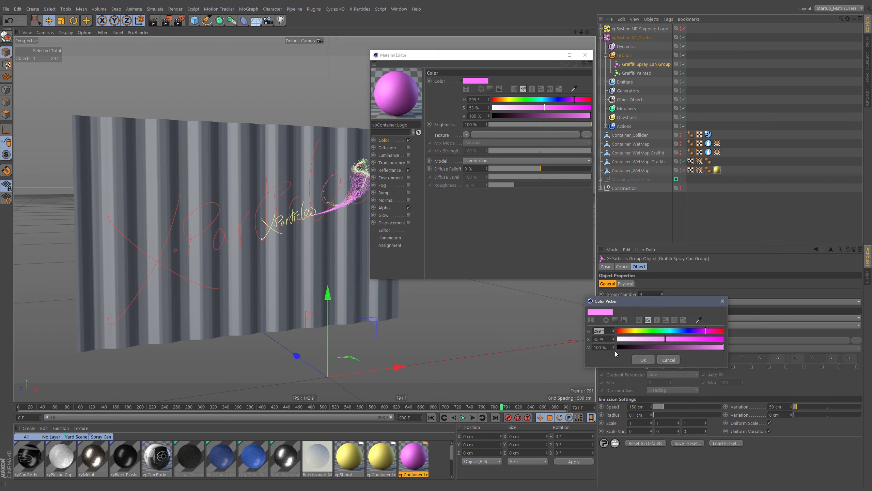
{"action": "left_click", "coordinate": [683, 321]}
{"action": "left_click_drag", "start_coordinate": [601, 312], "coordinate": [602, 346]}
{"action": "left_click", "coordinate": [643, 374]}
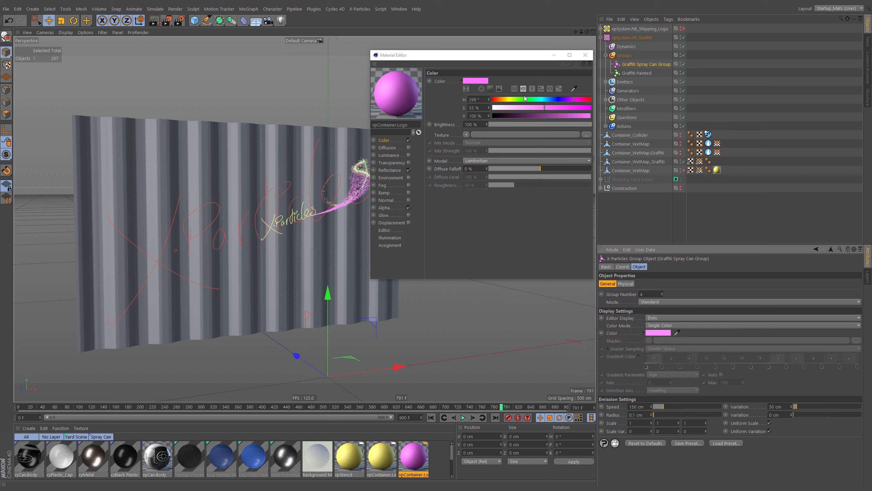
Step: Apply the stored pink swatch to the duplicated material's colour and close its editor
{"action": "left_click", "coordinate": [559, 89]}
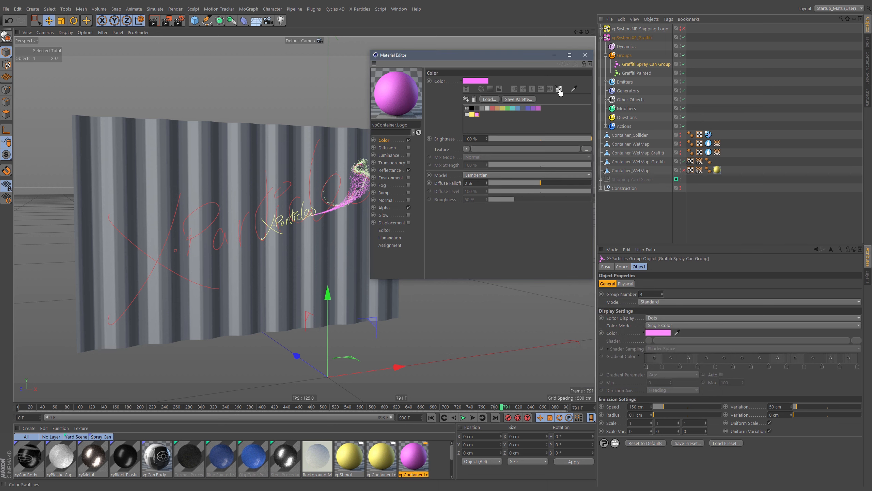
{"action": "left_click", "coordinate": [478, 117]}
{"action": "left_click", "coordinate": [585, 55]}
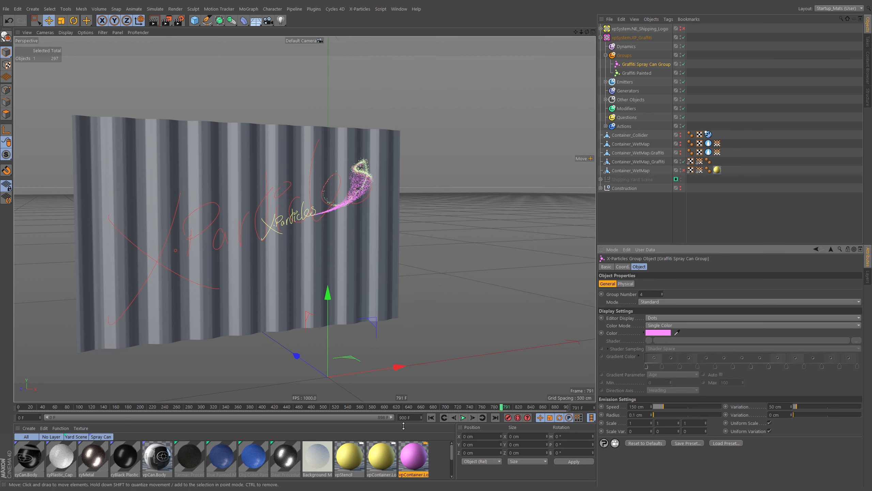
Step: Rename the pink duplicate material vpGraffiti.Logo
{"action": "double_click", "coordinate": [417, 458]}
{"action": "left_click_drag", "start_coordinate": [243, 37], "coordinate": [509, 68]}
{"action": "left_click_drag", "start_coordinate": [368, 137], "coordinate": [356, 137]}
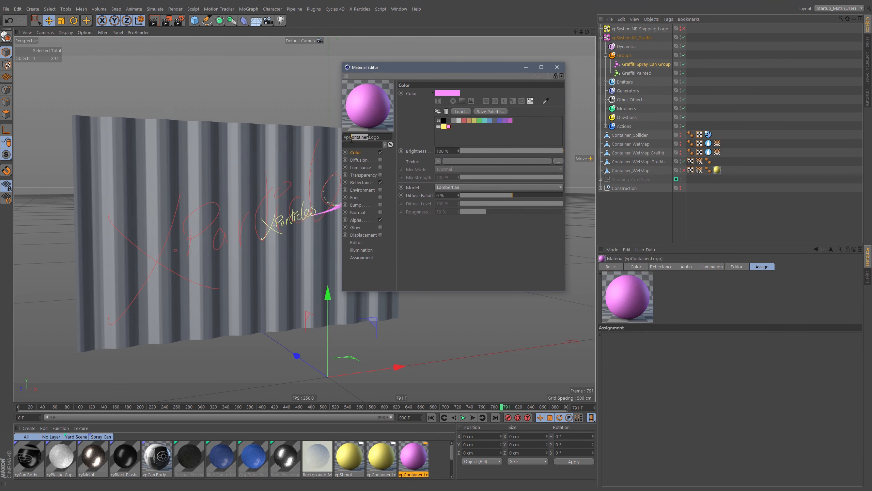
{"action": "key", "text": "BackSpace"}
Step: Link the Container_WetMap_Graffiti object's vertex map to the vertex map shader in the vpGraffiti.Logo material's alpha channel
{"action": "left_click", "coordinate": [356, 220]}
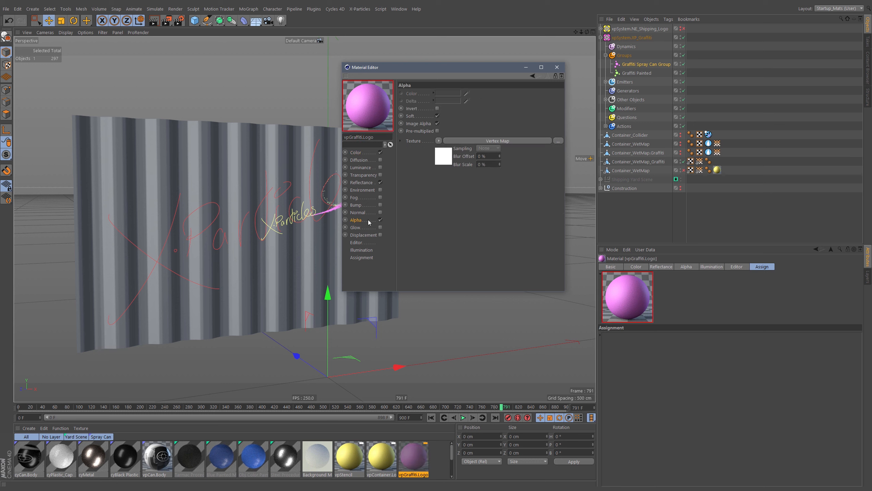
{"action": "left_click", "coordinate": [444, 154]}
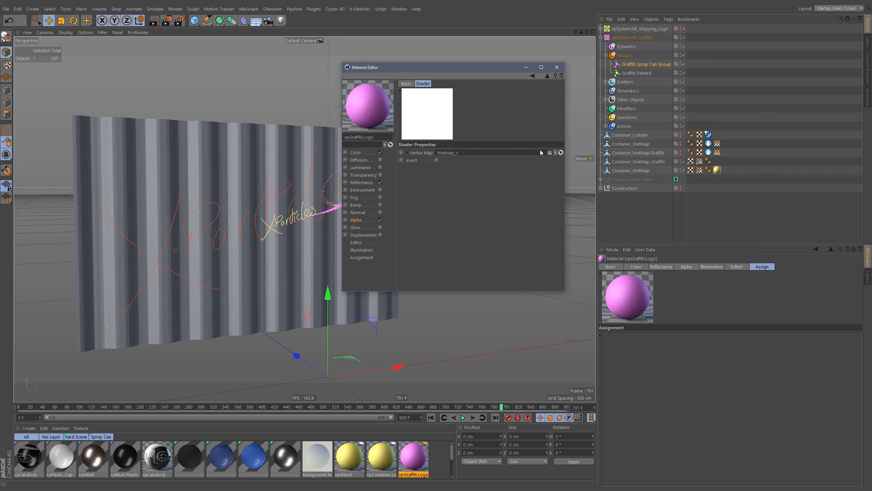
{"action": "left_click", "coordinate": [700, 171]}
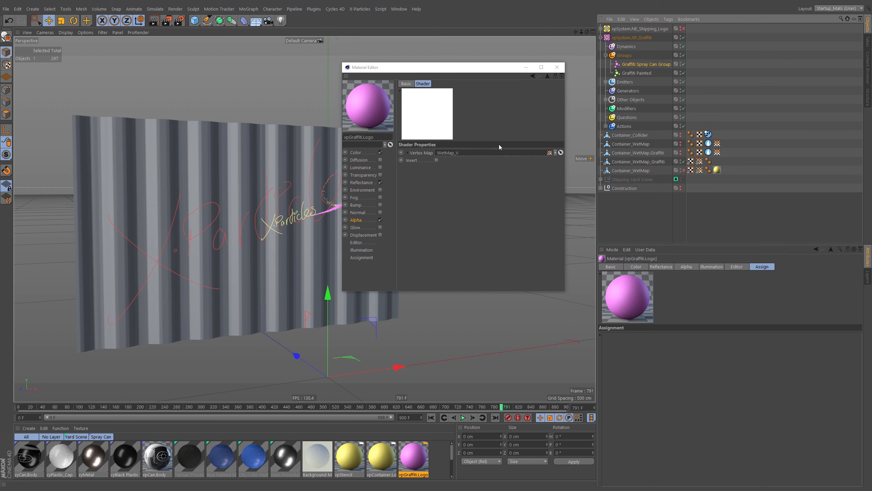
Step: Assign the vpGraffiti.Logo material to the Container_WetMap_Graffiti Alembic, close the material editor and clear the selection
{"action": "left_click_drag", "start_coordinate": [414, 457], "coordinate": [642, 165]}
{"action": "left_click", "coordinate": [557, 68]}
{"action": "left_click", "coordinate": [734, 212]}
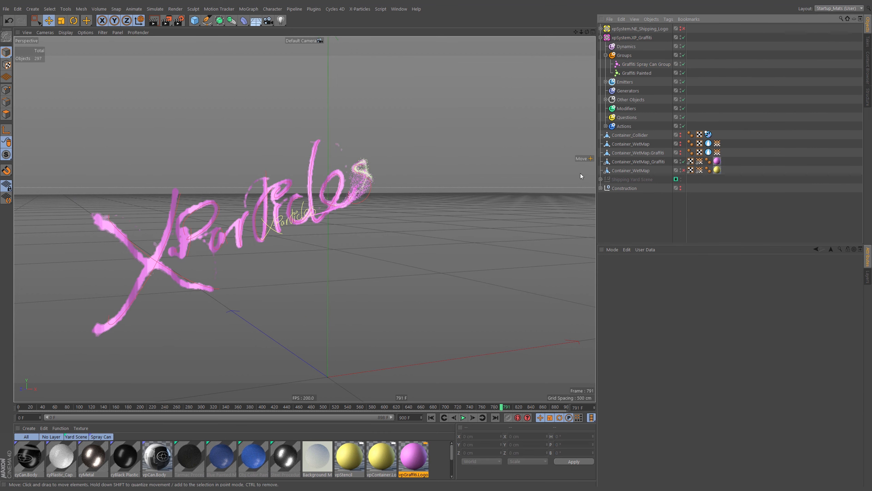
Step: Enable the yellow Container_WetMap Alembic and examine closely how the pink graffiti overlaps the shipping logo
{"action": "left_click", "coordinate": [682, 170]}
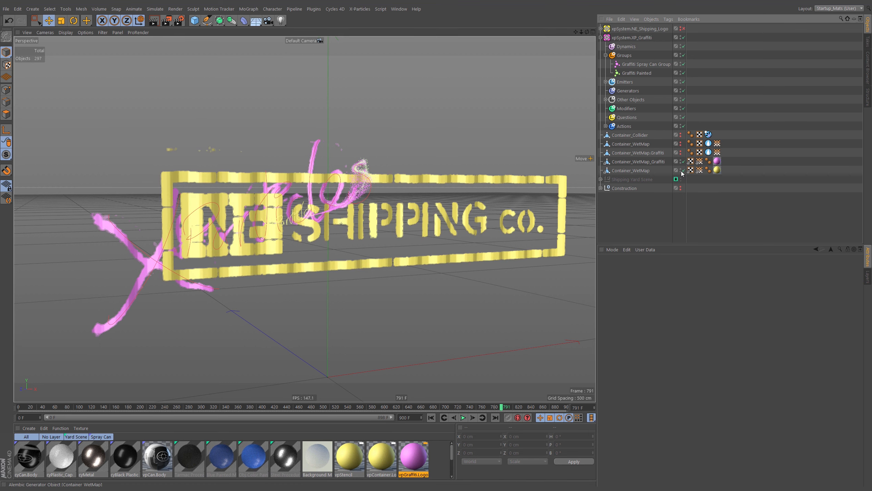
{"action": "left_click", "coordinate": [634, 170]}
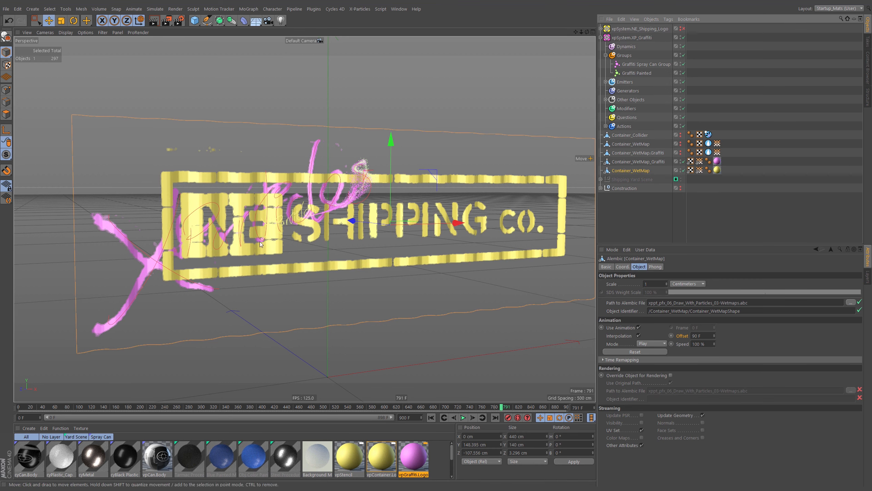
{"action": "scroll", "coordinate": [203, 219], "scroll_direction": "up", "scroll_amount": 5}
{"action": "left_click_drag", "start_coordinate": [202, 219], "coordinate": [257, 249], "text": "alt"}
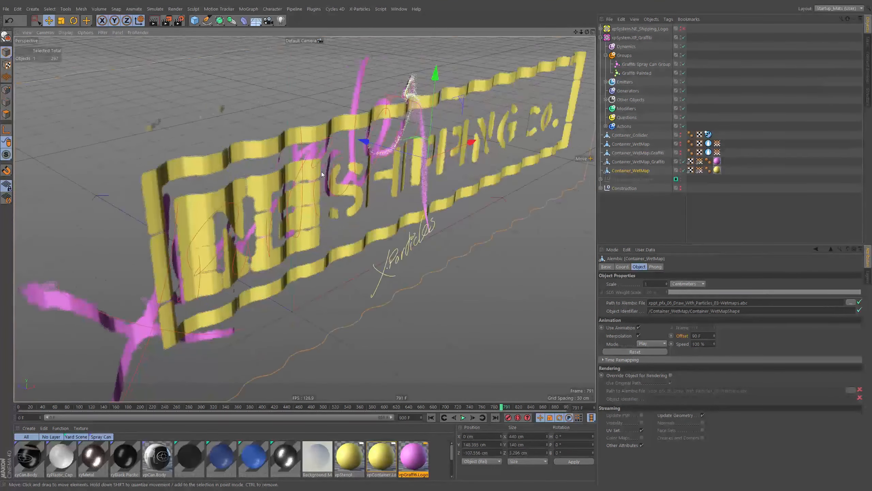
{"action": "scroll", "coordinate": [366, 143], "scroll_direction": "up", "scroll_amount": 5}
{"action": "left_click_drag", "start_coordinate": [365, 140], "coordinate": [404, 128], "text": "alt"}
{"action": "left_click", "coordinate": [647, 162]}
{"action": "scroll", "coordinate": [342, 159], "scroll_direction": "up", "scroll_amount": 5}
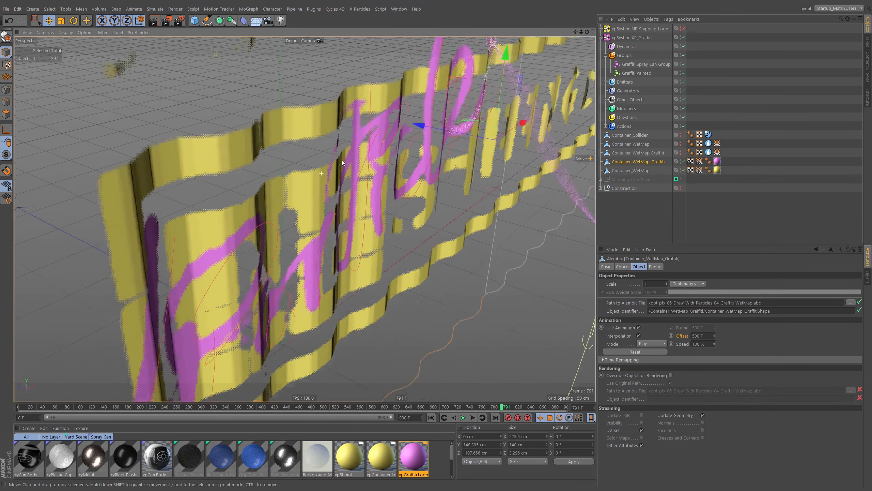
{"action": "left_click_drag", "start_coordinate": [360, 162], "coordinate": [380, 282], "text": "alt"}
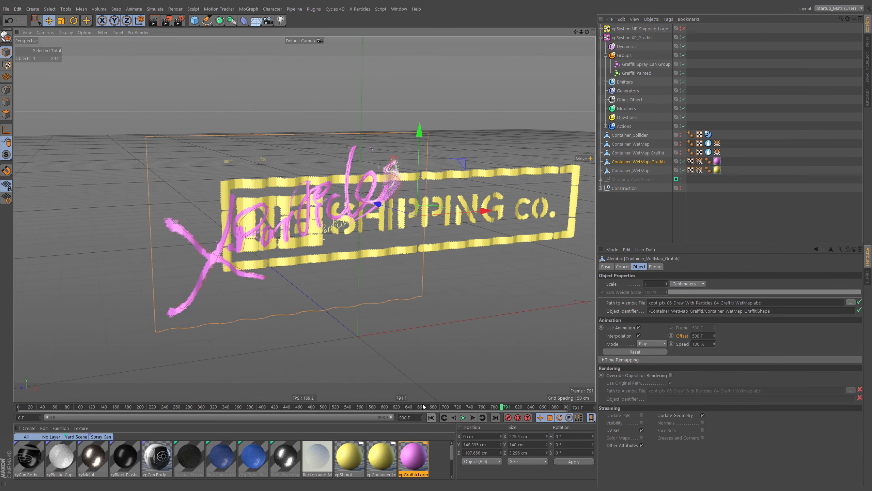
Step: Play the animation from frame 511 and check the pink graffiti being painted over the shipping logo
{"action": "left_click", "coordinate": [431, 418]}
{"action": "left_click", "coordinate": [329, 408]}
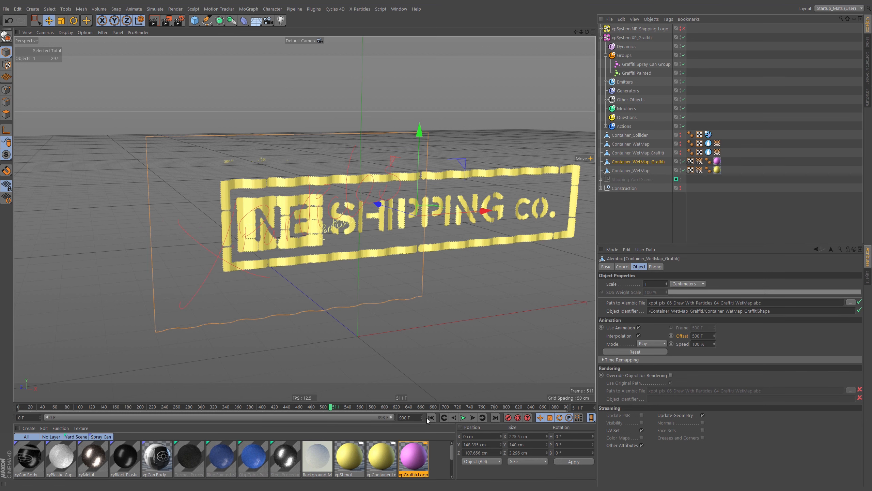
{"action": "left_click", "coordinate": [464, 418]}
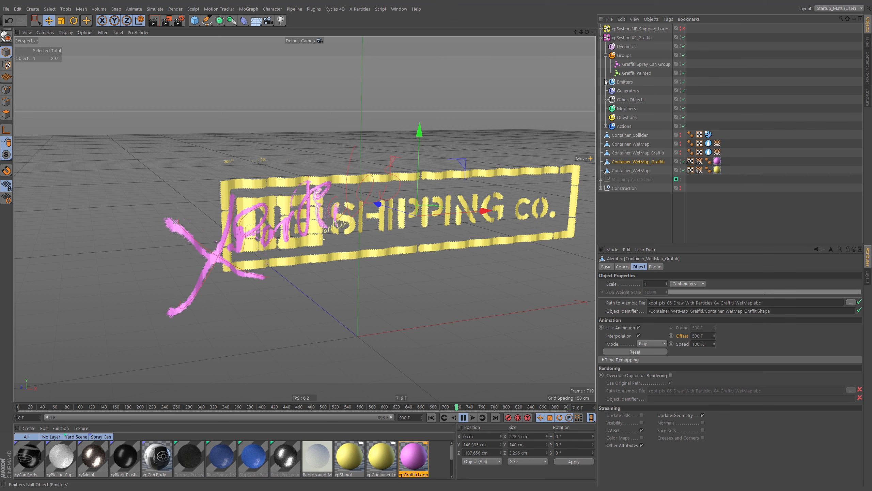
{"action": "left_click", "coordinate": [463, 417]}
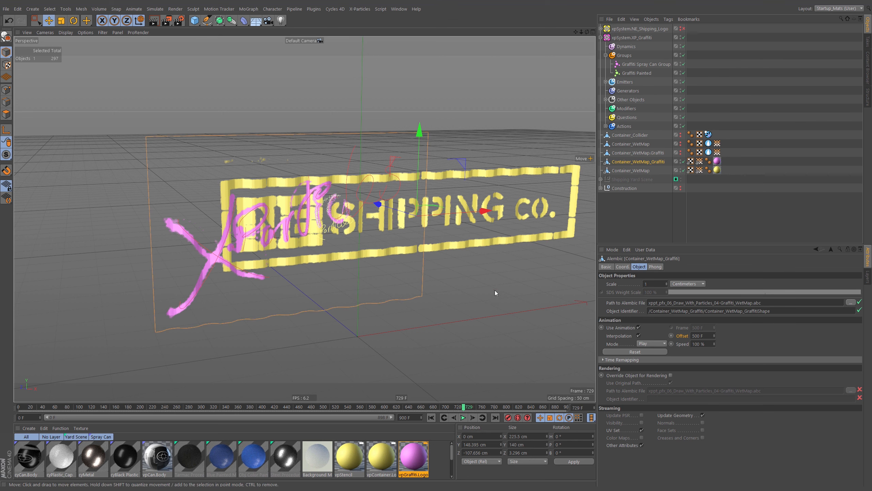
{"action": "scroll", "coordinate": [366, 250], "scroll_direction": "up", "scroll_amount": 6}
{"action": "left_click_drag", "start_coordinate": [366, 251], "coordinate": [306, 213], "text": "alt"}
{"action": "scroll", "coordinate": [389, 243], "scroll_direction": "down", "scroll_amount": 8}
{"action": "scroll", "coordinate": [377, 228], "scroll_direction": "up", "scroll_amount": 2}
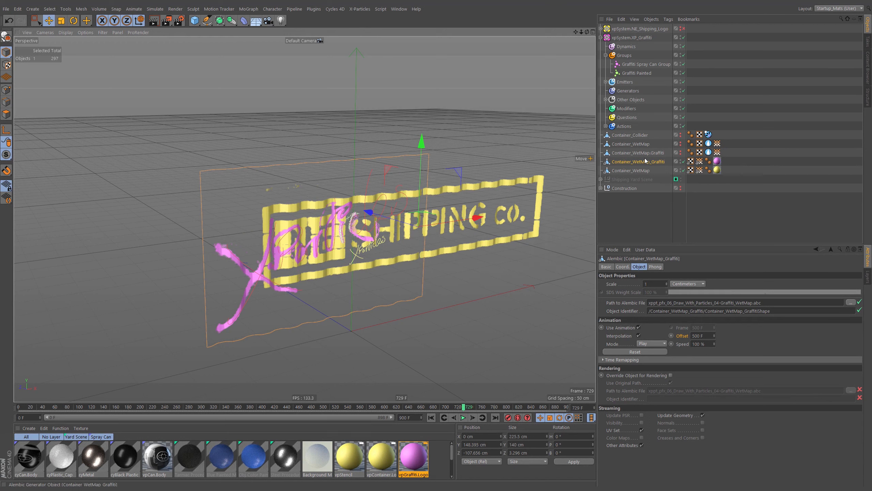
Step: Disable the Change Group, Freeze Particles and Change Life graffiti actions in xpSystem.XP_Graffiti
{"action": "left_click", "coordinate": [606, 82]}
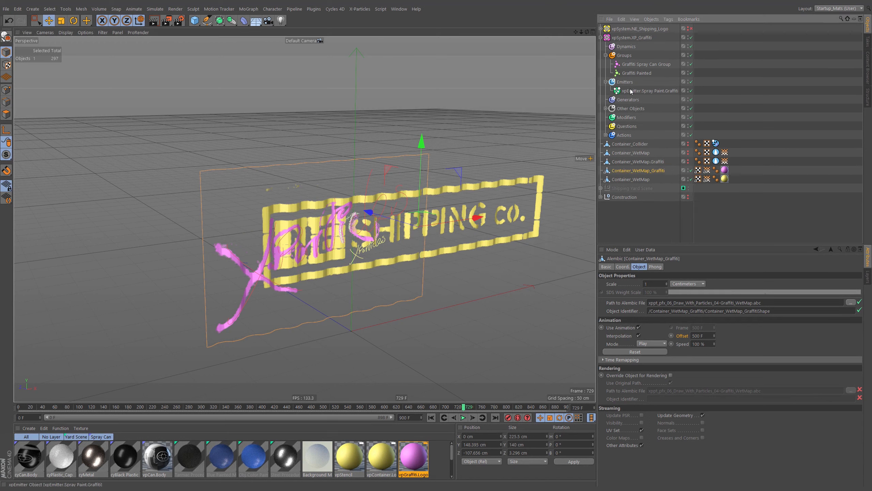
{"action": "left_click", "coordinate": [645, 90]}
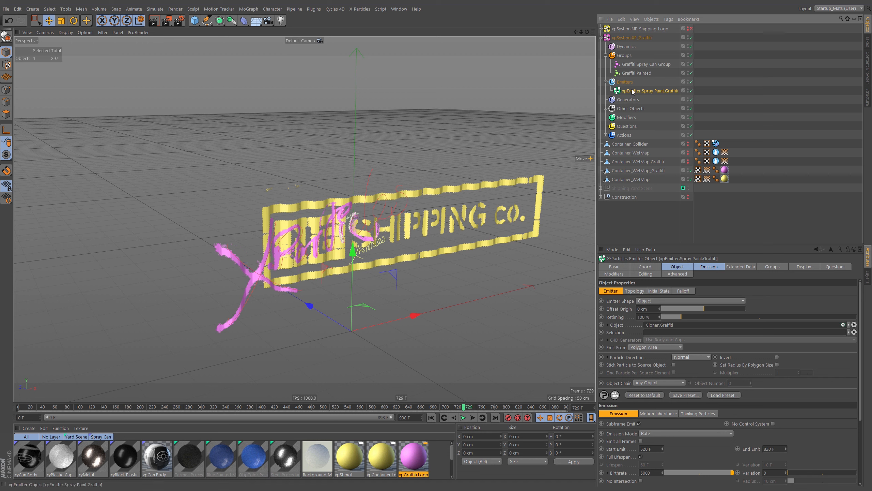
{"action": "left_click", "coordinate": [606, 109]}
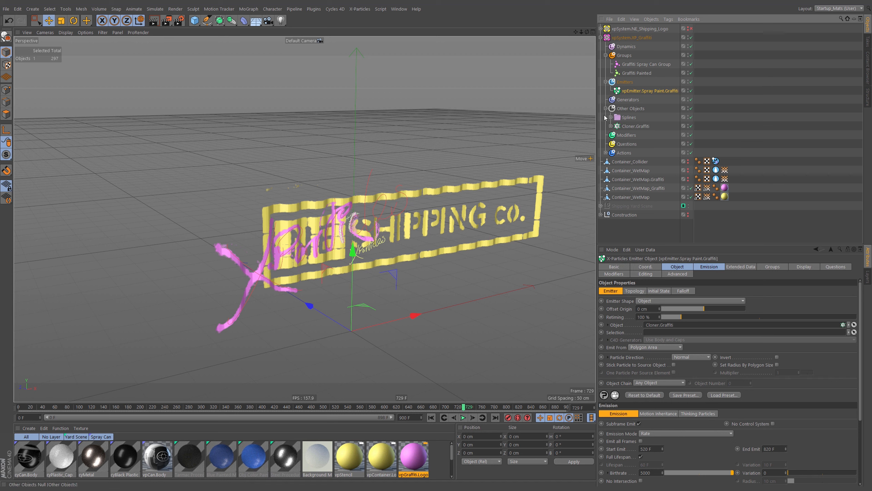
{"action": "left_click", "coordinate": [606, 153]}
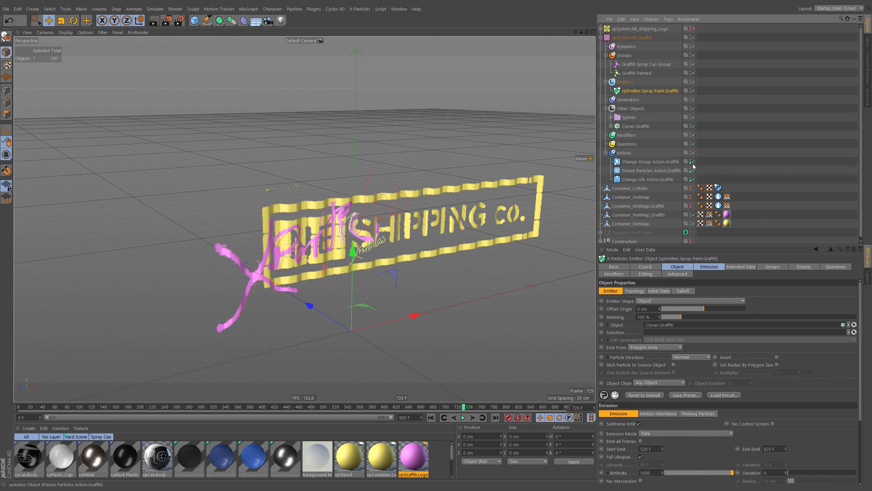
{"action": "left_click", "coordinate": [694, 178]}
Step: Duplicate Change Life Action.Graffiti and rename the copy Change Life Action.Graffiti.Kill
{"action": "left_click_drag", "start_coordinate": [650, 182], "coordinate": [650, 185], "text": "ctrl"}
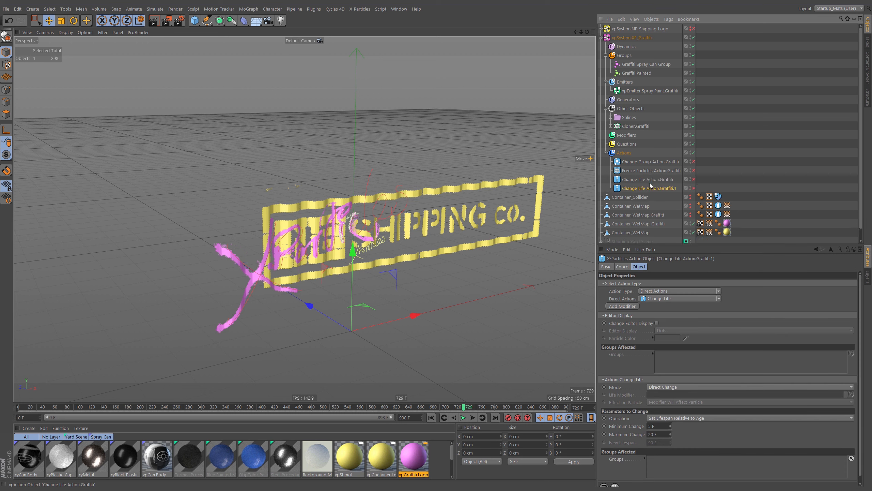
{"action": "double_click", "coordinate": [662, 188]}
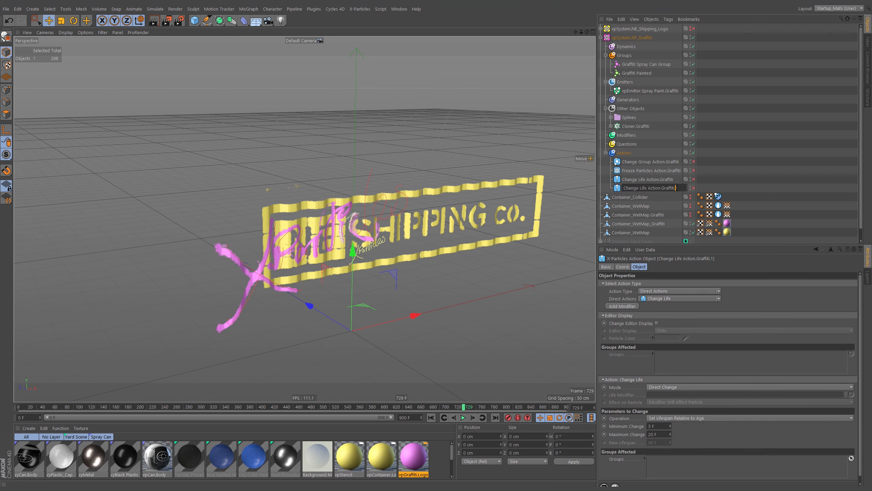
{"action": "type", "text": "Kill"}
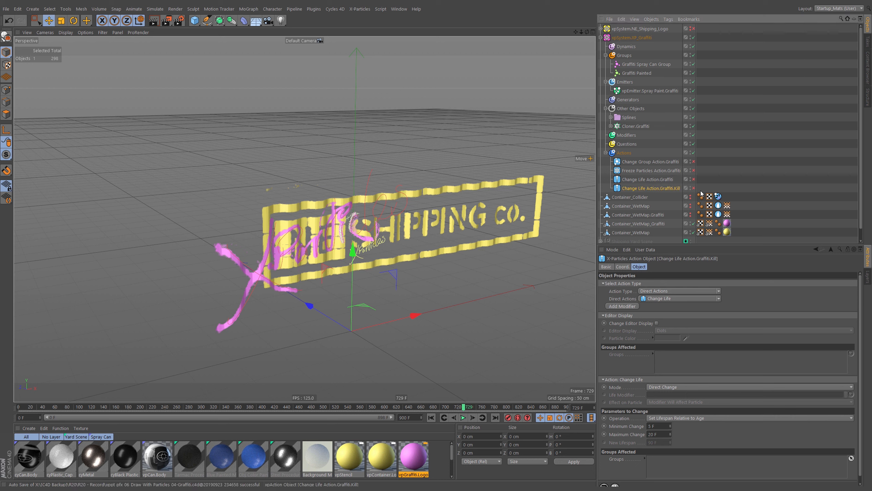
Step: Enable the duplicated Change Life action and set its operation to Kill Particles
{"action": "left_click", "coordinate": [693, 189]}
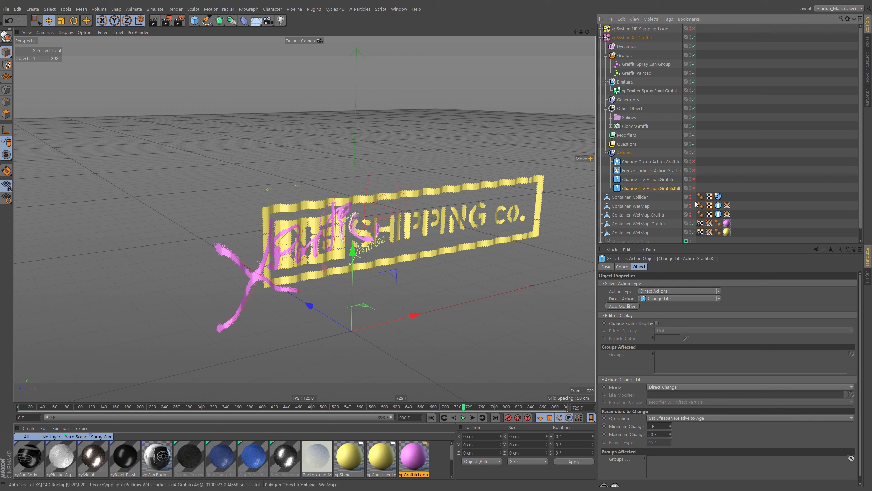
{"action": "left_click", "coordinate": [672, 417]}
{"action": "left_click", "coordinate": [669, 456]}
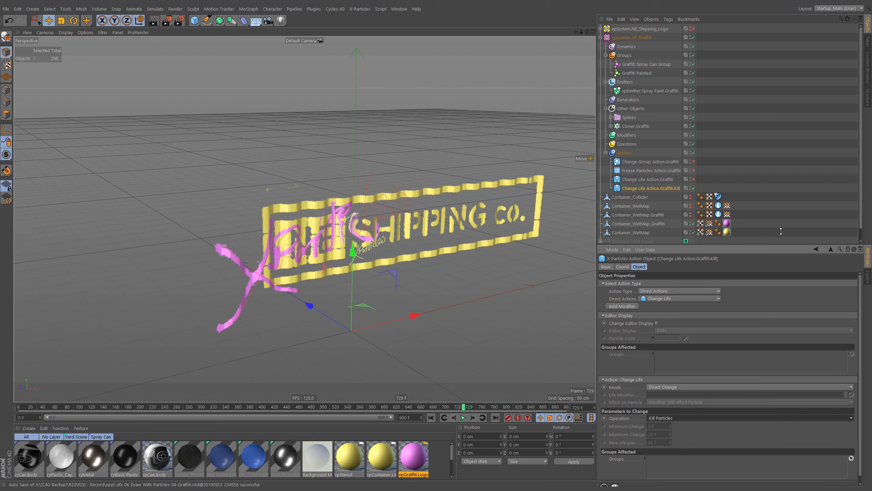
Step: Add Change Life Action.Graffiti.Kill to the Container_Collider's collision actions and switch off the other three graffiti actions there
{"action": "left_click", "coordinate": [718, 197]}
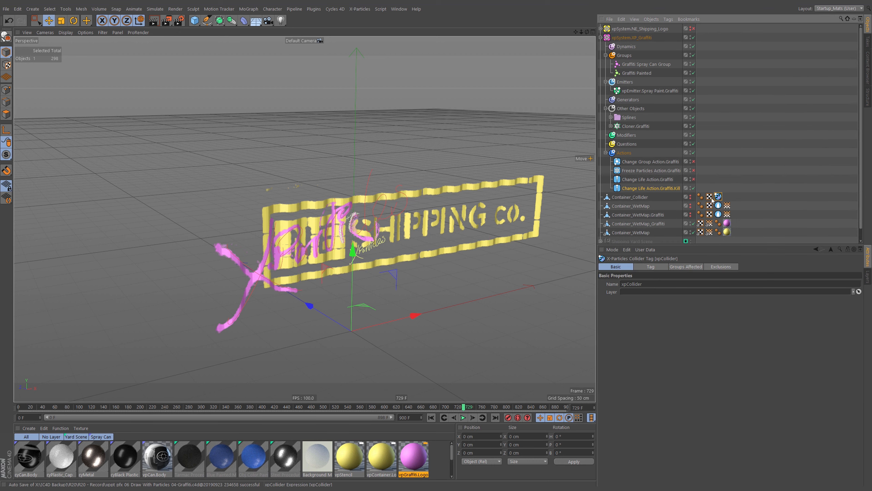
{"action": "left_click", "coordinate": [646, 269]}
{"action": "left_click", "coordinate": [623, 406]}
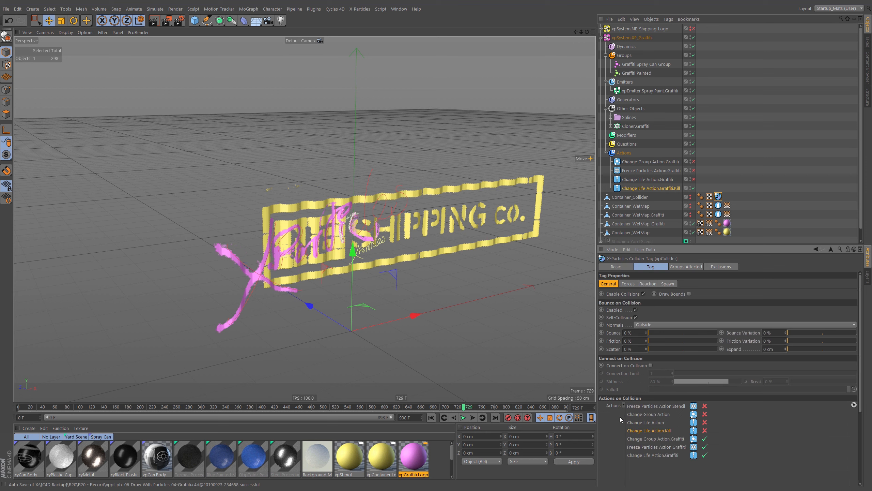
{"action": "scroll", "coordinate": [623, 409], "scroll_direction": "down", "scroll_amount": 2}
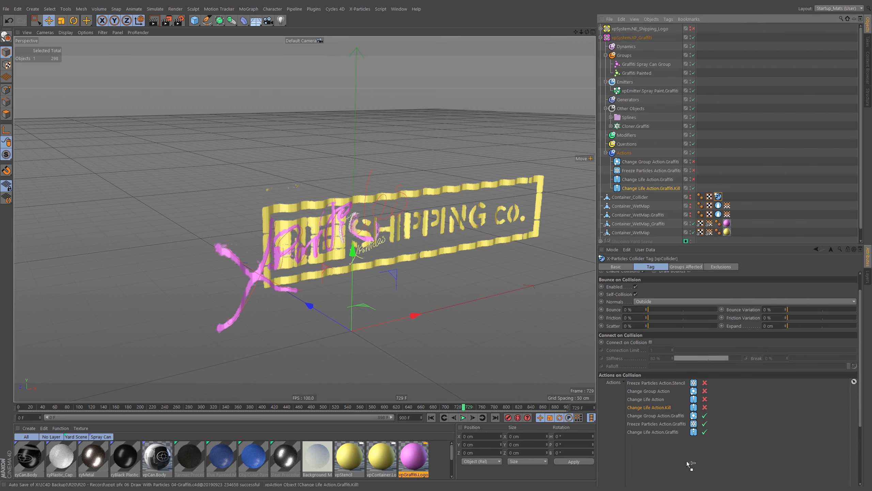
{"action": "left_click_drag", "start_coordinate": [691, 464], "coordinate": [689, 447]}
{"action": "left_click", "coordinate": [704, 416]}
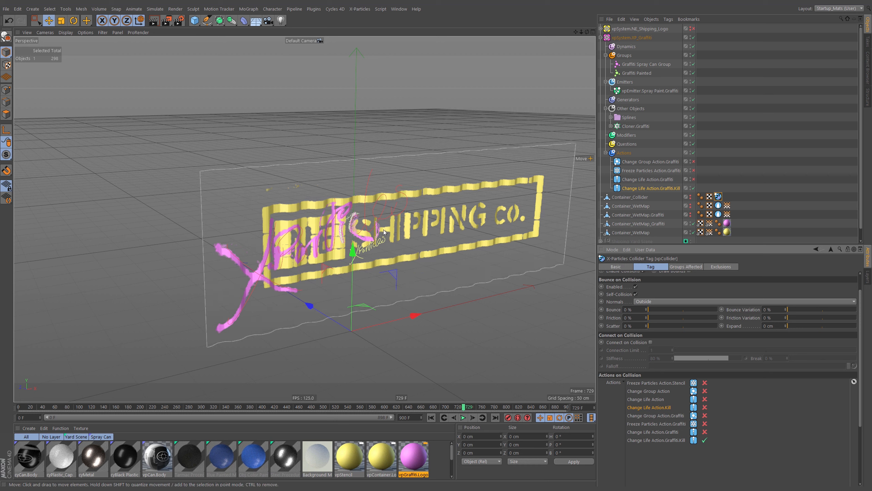
Step: Replay the graffiti spraying section and inspect the spray particles where they hit the container, then stop playback
{"action": "left_click", "coordinate": [431, 417]}
{"action": "left_click", "coordinate": [463, 417]}
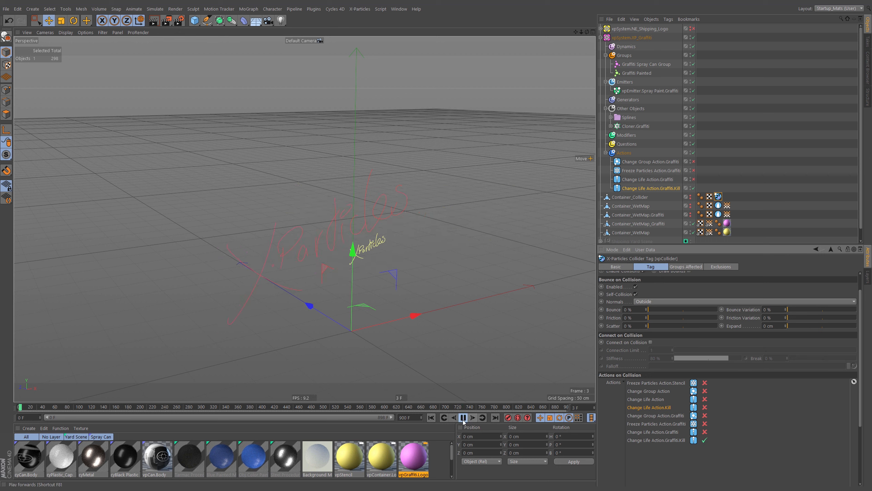
{"action": "left_click", "coordinate": [331, 408]}
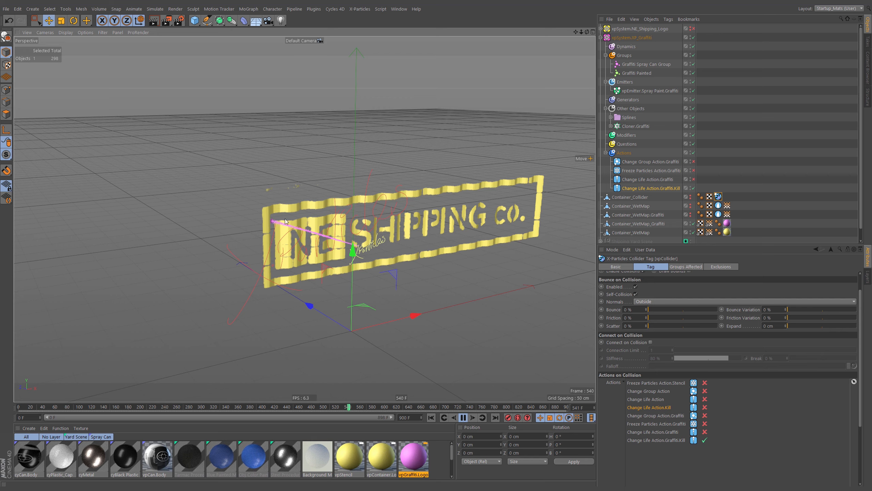
{"action": "scroll", "coordinate": [272, 226], "scroll_direction": "up", "scroll_amount": 8}
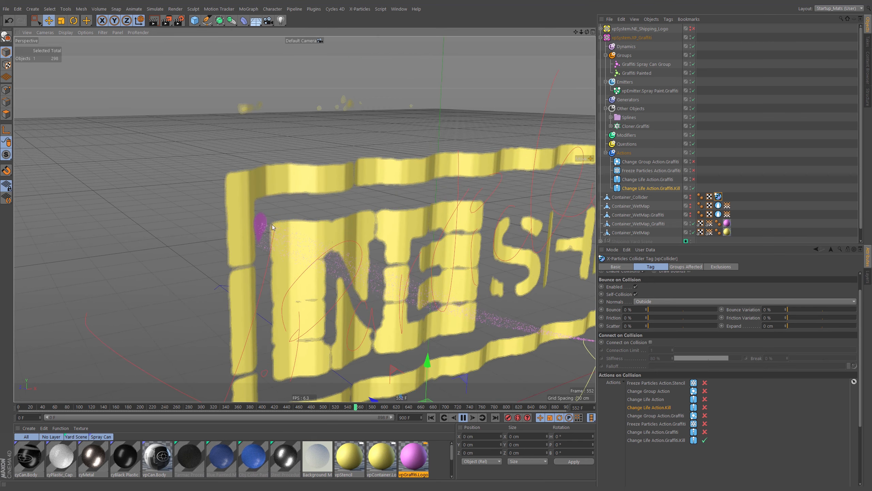
{"action": "scroll", "coordinate": [269, 233], "scroll_direction": "down", "scroll_amount": 3}
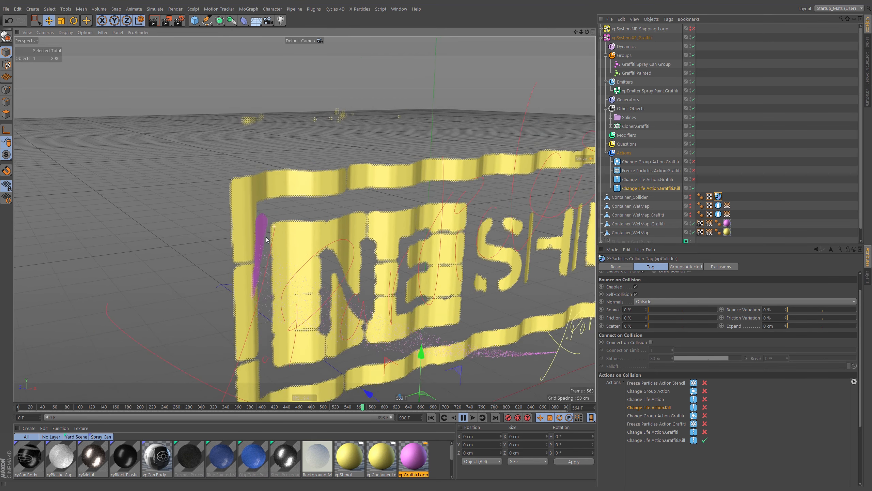
{"action": "middle_click_drag", "start_coordinate": [260, 230], "coordinate": [269, 202], "text": "alt"}
{"action": "left_click_drag", "start_coordinate": [260, 203], "coordinate": [248, 201], "text": "alt"}
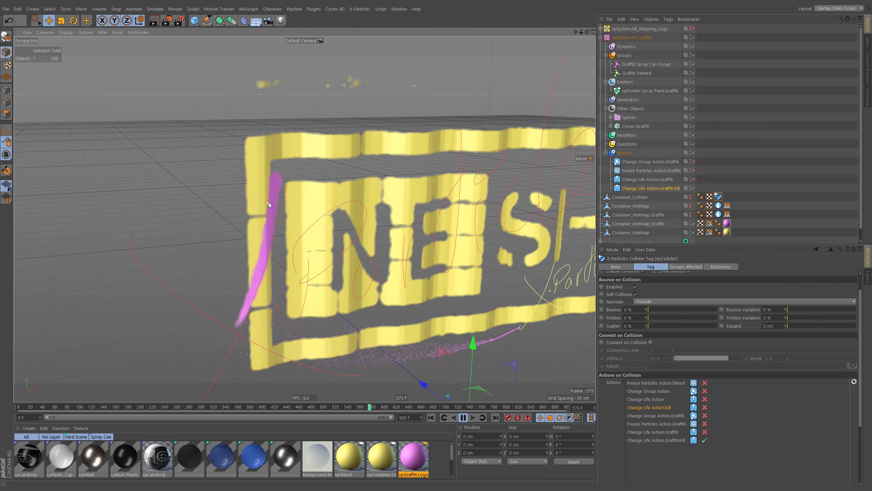
{"action": "scroll", "coordinate": [269, 209], "scroll_direction": "down", "scroll_amount": 5}
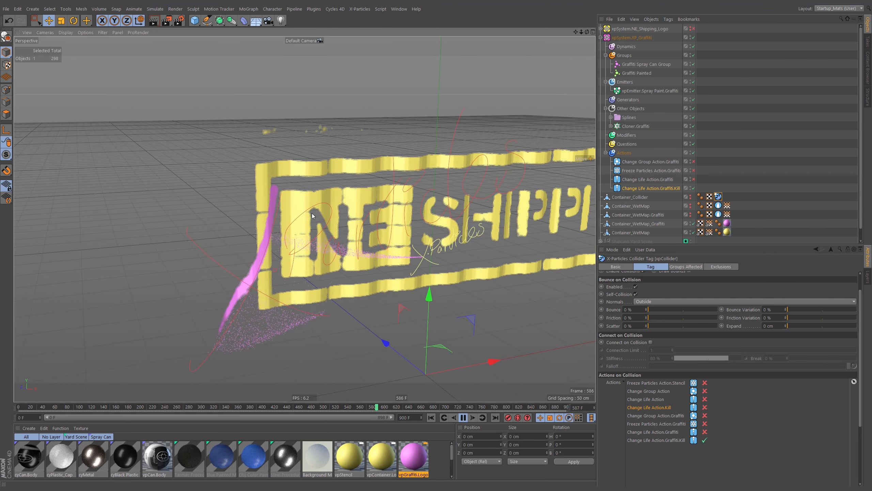
{"action": "middle_click_drag", "start_coordinate": [320, 220], "coordinate": [300, 220], "text": "alt"}
{"action": "scroll", "coordinate": [326, 206], "scroll_direction": "down", "scroll_amount": 5}
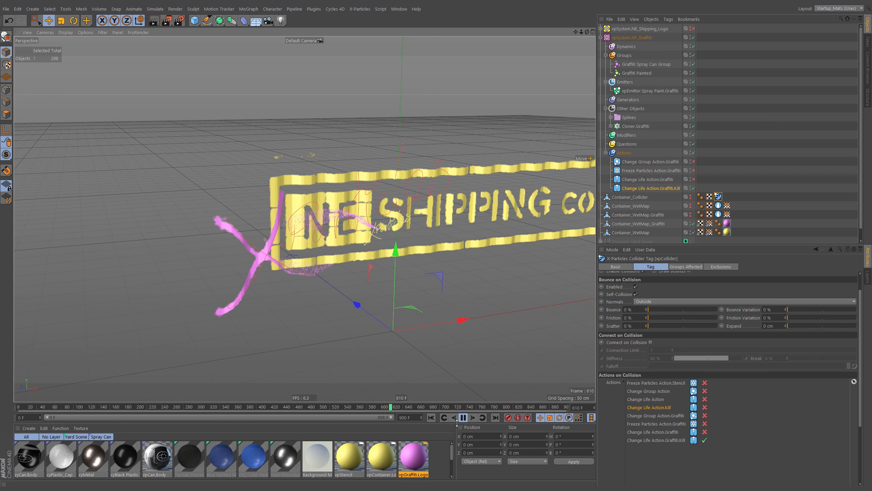
{"action": "left_click", "coordinate": [463, 417]}
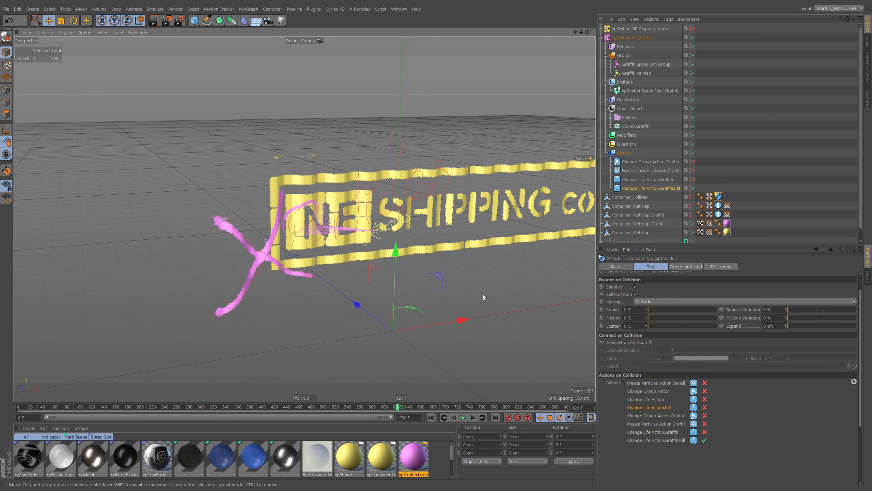
Step: Check the emission timing of xpEmitter.Spray Paint.Graffiti and add an X-Particles Cache object to the graffiti system's Other Objects
{"action": "scroll", "coordinate": [546, 248], "scroll_direction": "down", "scroll_amount": 3}
{"action": "left_click", "coordinate": [649, 90]}
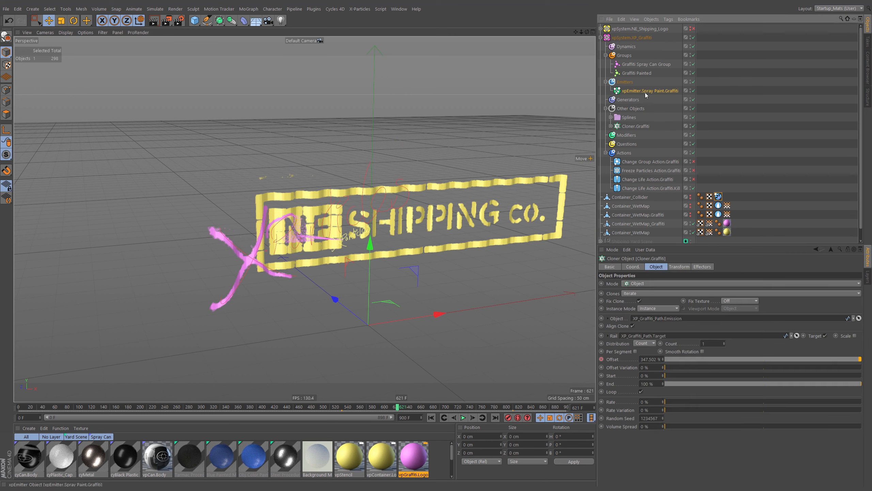
{"action": "left_click", "coordinate": [709, 267]}
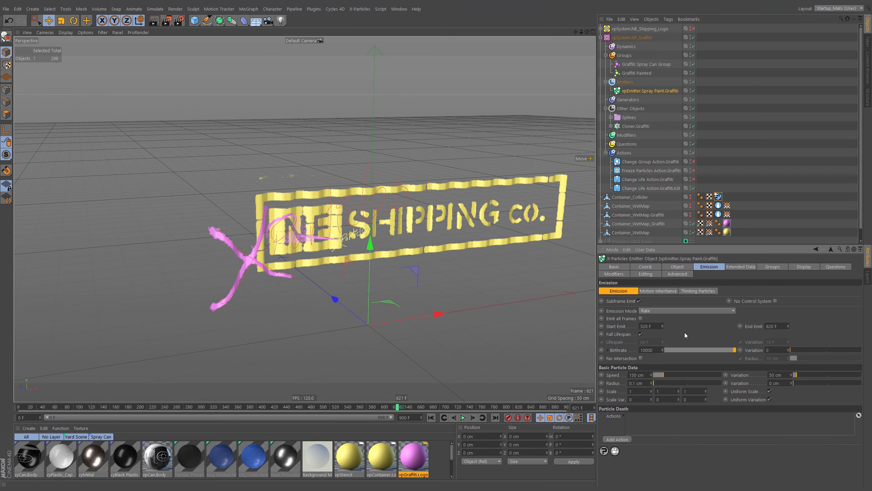
{"action": "left_click", "coordinate": [631, 109]}
{"action": "left_click", "coordinate": [658, 302]}
{"action": "left_click", "coordinate": [647, 325]}
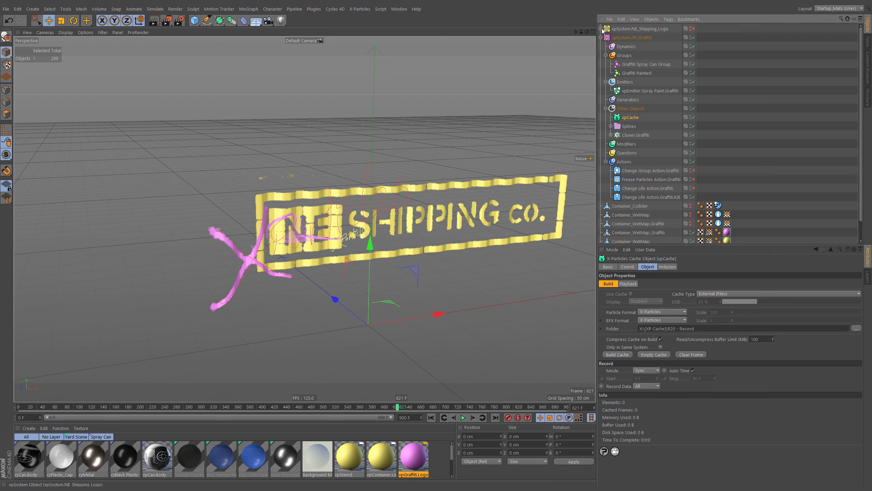
Step: Rename the graffiti system's new cache xpCache_Graffiti_Spray_Paint, following the naming of the logo system's cache
{"action": "left_click", "coordinate": [600, 28]}
{"action": "double_click", "coordinate": [663, 109]}
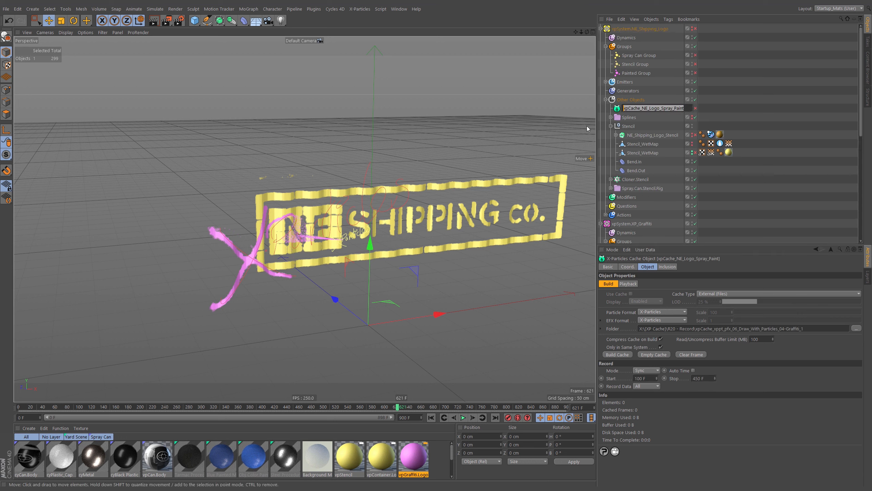
{"action": "key", "text": "Return"}
{"action": "scroll", "coordinate": [625, 227], "scroll_direction": "down", "scroll_amount": 4}
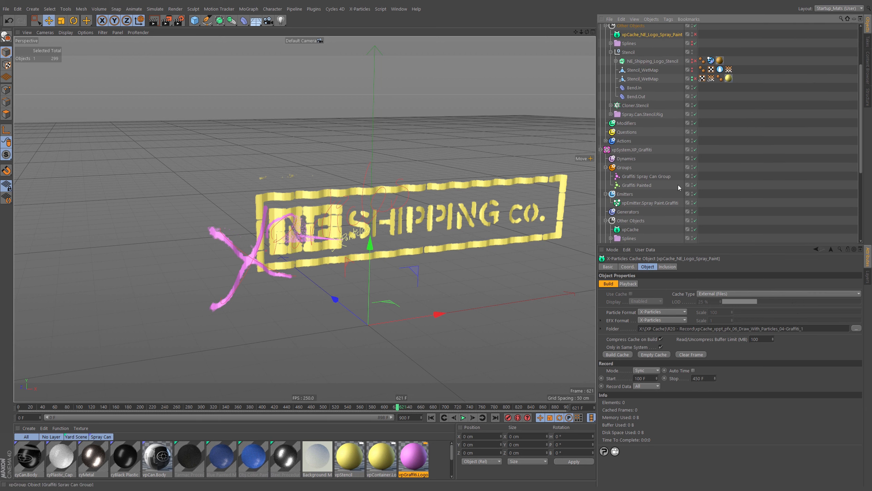
{"action": "double_click", "coordinate": [629, 230]}
{"action": "type", "text": "_Spray_Paint"}
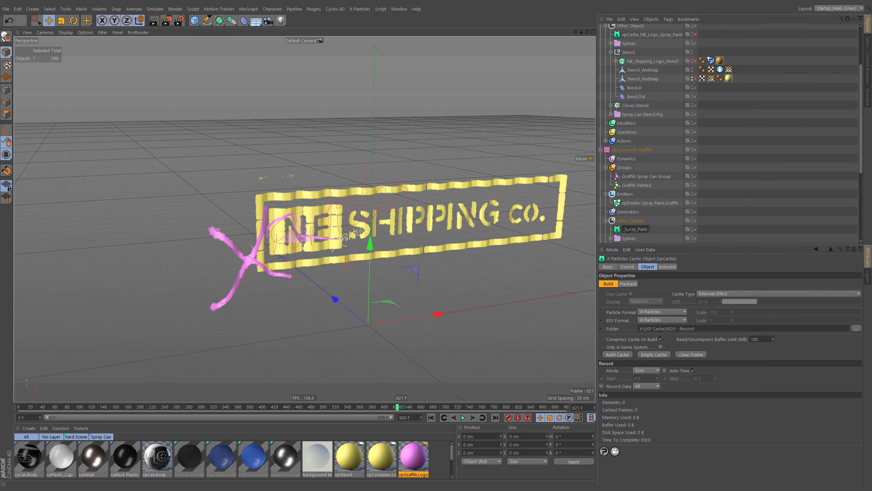
{"action": "key", "text": "BackSpace"}
{"action": "key", "text": "BackSpace"}
{"action": "key", "text": "BackSpace"}
{"action": "key", "text": "BackSpace"}
{"action": "key", "text": "BackSpace"}
{"action": "key", "text": "BackSpace"}
{"action": "key", "text": "BackSpace"}
{"action": "key", "text": "BackSpace"}
{"action": "key", "text": "BackSpace"}
{"action": "key", "text": "BackSpace"}
{"action": "key", "text": "BackSpace"}
{"action": "key", "text": "BackSpace"}
{"action": "type", "text": "Graffiti_"}
{"action": "key", "text": "Return"}
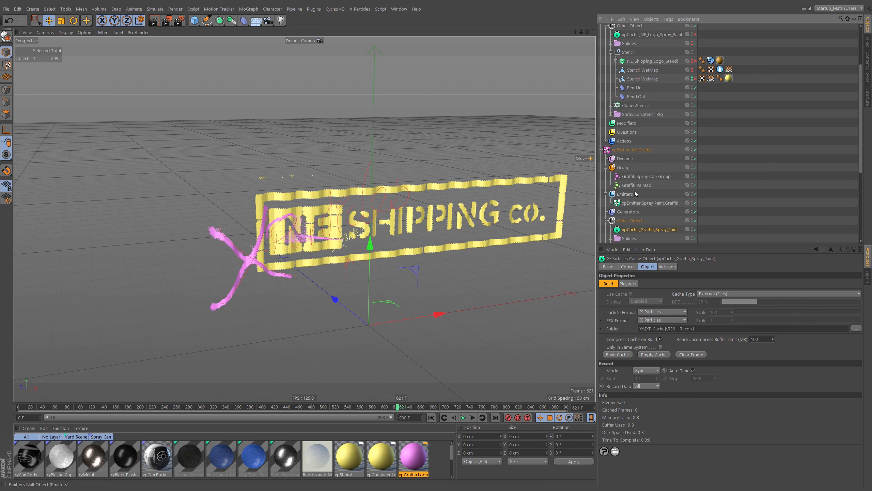
Step: Add xpEmitter.Spray Paint.Graffiti to the graffiti cache's inclusion list and set the list's mode to Include
{"action": "left_click", "coordinate": [666, 266]}
{"action": "left_click_drag", "start_coordinate": [644, 202], "coordinate": [647, 204]}
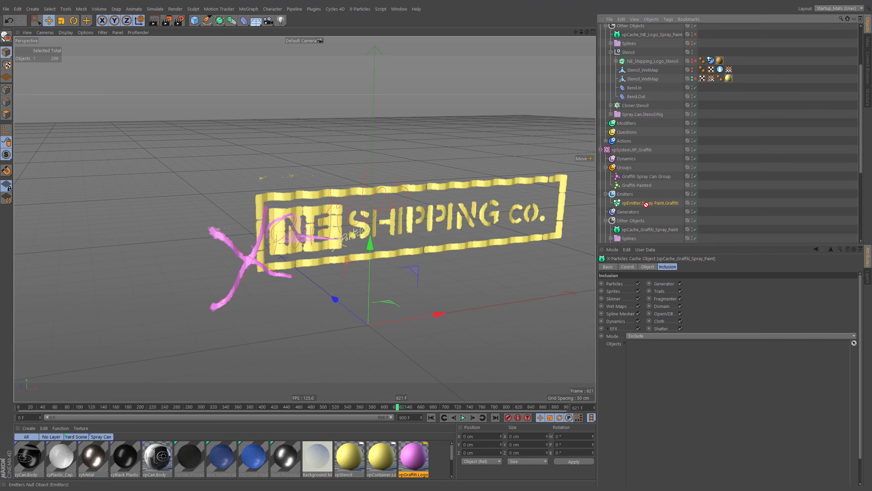
{"action": "left_click_drag", "start_coordinate": [654, 394], "coordinate": [648, 347]}
{"action": "left_click", "coordinate": [642, 336]}
{"action": "left_click", "coordinate": [641, 344]}
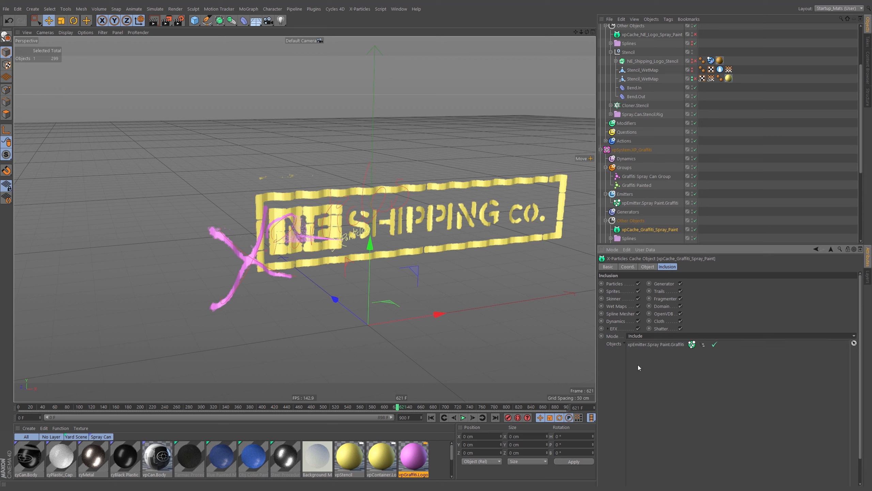
{"action": "left_click", "coordinate": [647, 266]}
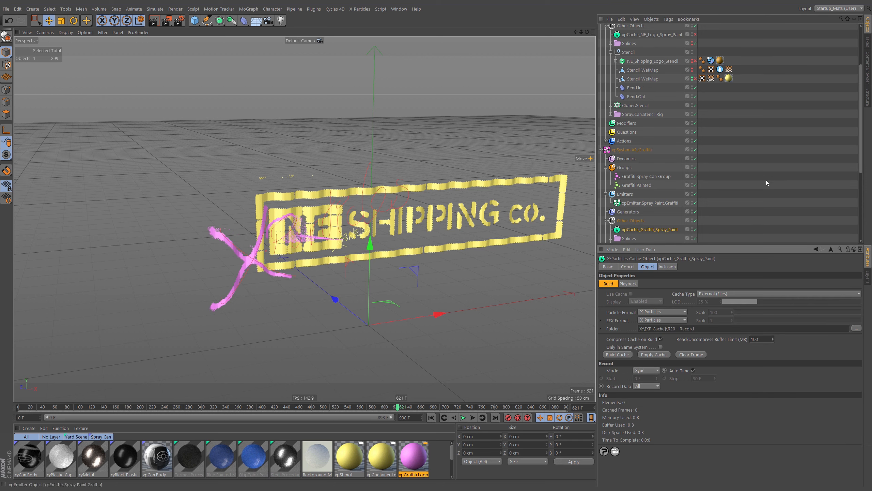
Step: Return to frame 0, check whether the container wet map tags are enabled, and switch off the pink and yellow wet map display objects
{"action": "scroll", "coordinate": [736, 208], "scroll_direction": "down", "scroll_amount": 4}
{"action": "scroll", "coordinate": [736, 169], "scroll_direction": "down", "scroll_amount": 2}
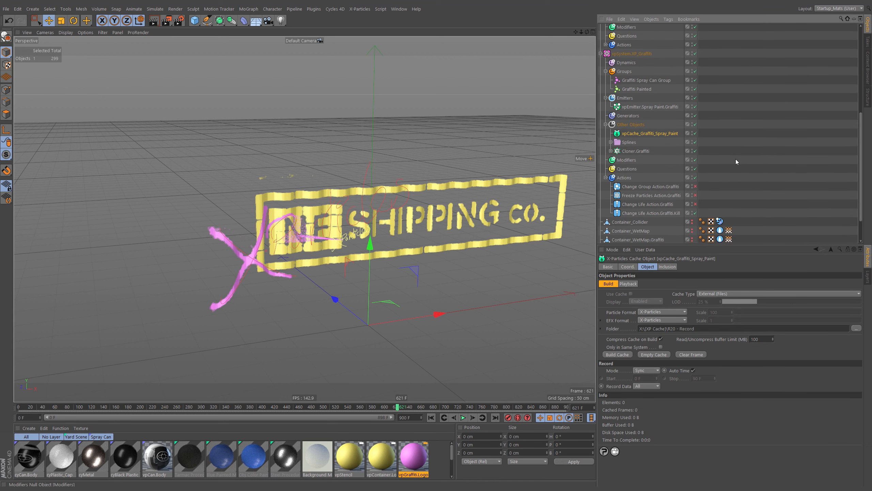
{"action": "mouse_move", "coordinate": [451, 257]}
{"action": "left_mouse_down", "text": "alt"}
{"action": "mouse_move", "coordinate": [455, 241]}
{"action": "mouse_move", "coordinate": [452, 257]}
{"action": "left_mouse_up", "text": "alt"}
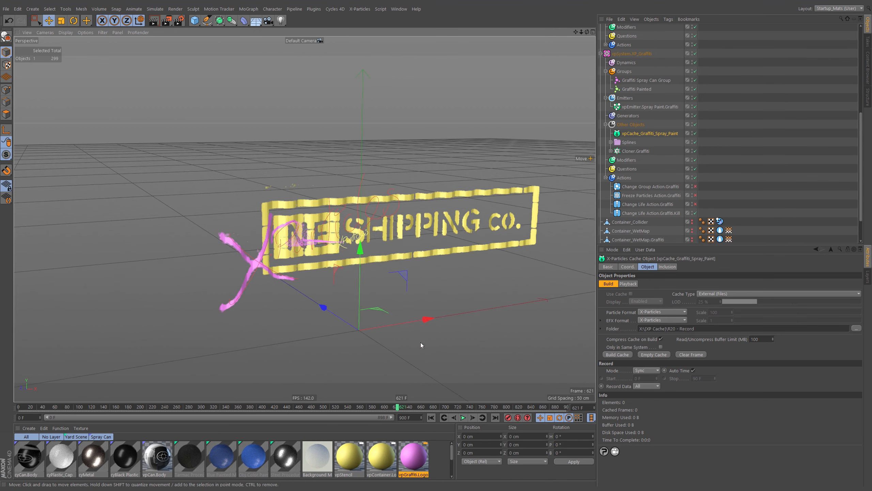
{"action": "left_click", "coordinate": [431, 417]}
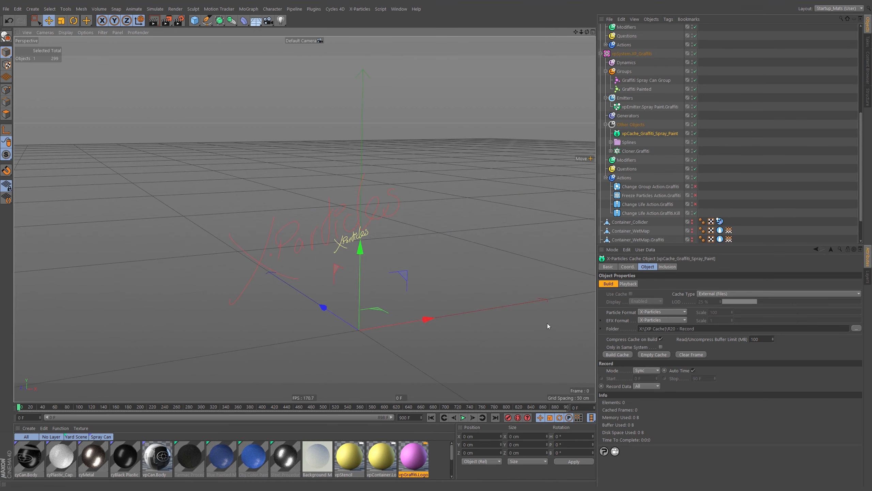
{"action": "scroll", "coordinate": [732, 215], "scroll_direction": "down", "scroll_amount": 1}
{"action": "left_click", "coordinate": [722, 223]}
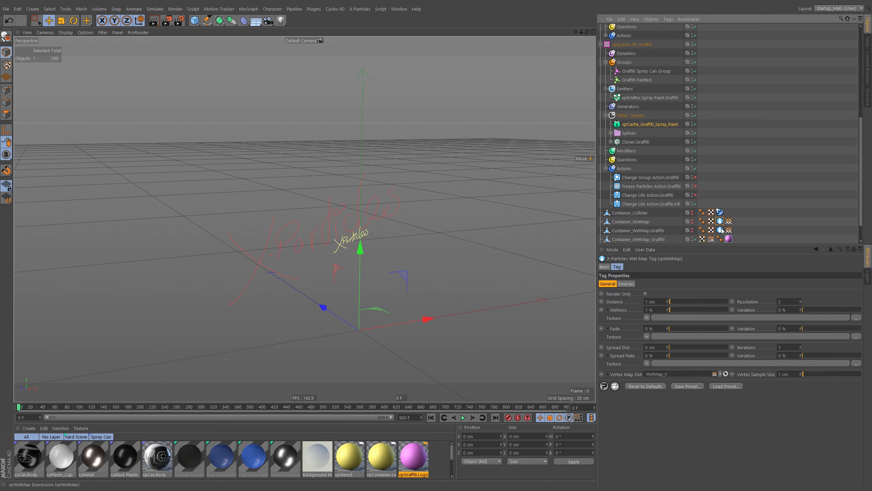
{"action": "left_click", "coordinate": [604, 266]}
{"action": "left_click", "coordinate": [720, 231]}
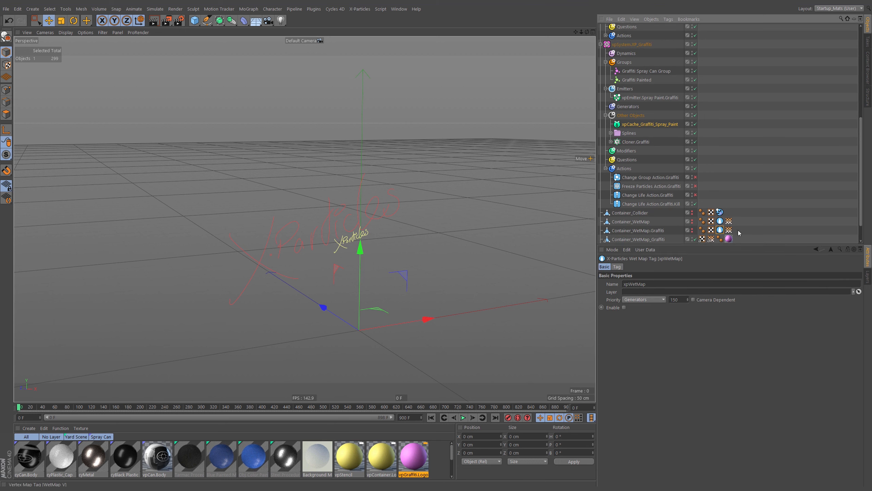
{"action": "scroll", "coordinate": [739, 233], "scroll_direction": "down", "scroll_amount": 2}
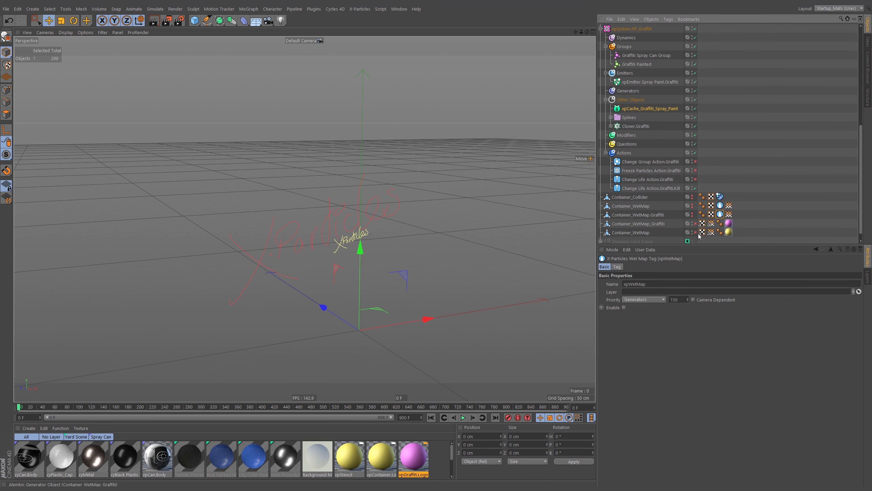
Step: Enable Only in Same System on xpCache_Graffiti_Spray_Paint, scrub the timeline to check the scene, and return to frame 0
{"action": "left_click", "coordinate": [655, 109]}
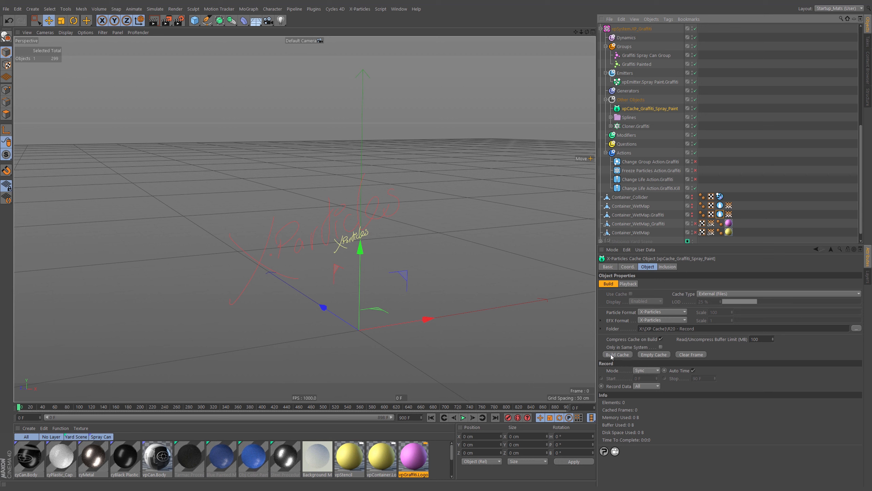
{"action": "left_click", "coordinate": [660, 347]}
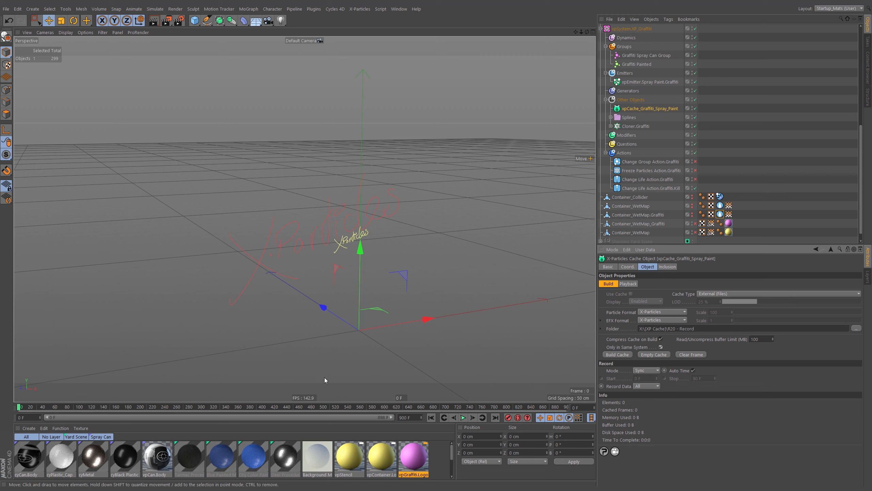
{"action": "left_click_drag", "start_coordinate": [296, 407], "coordinate": [328, 413]}
{"action": "left_click", "coordinate": [431, 417]}
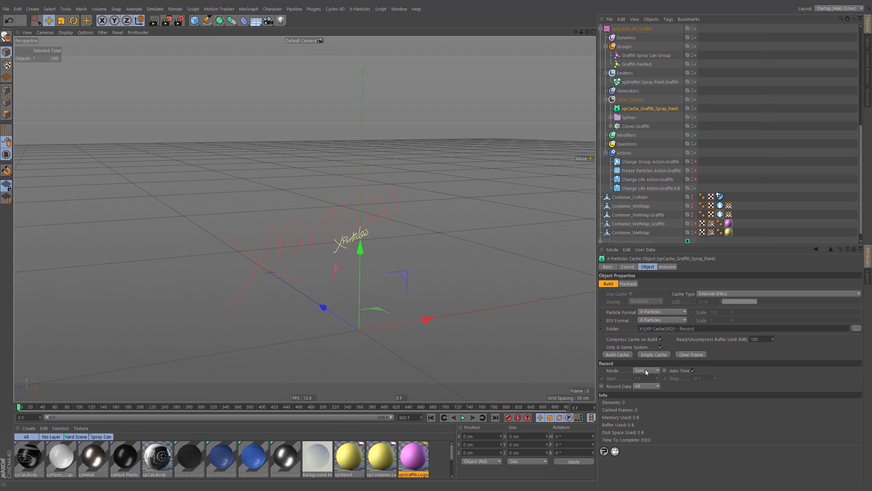
Step: Turn off Auto Time for the graffiti cache, set its record range to frames 500 to 900, and build the cache
{"action": "left_click", "coordinate": [645, 386]}
{"action": "left_click", "coordinate": [693, 371]}
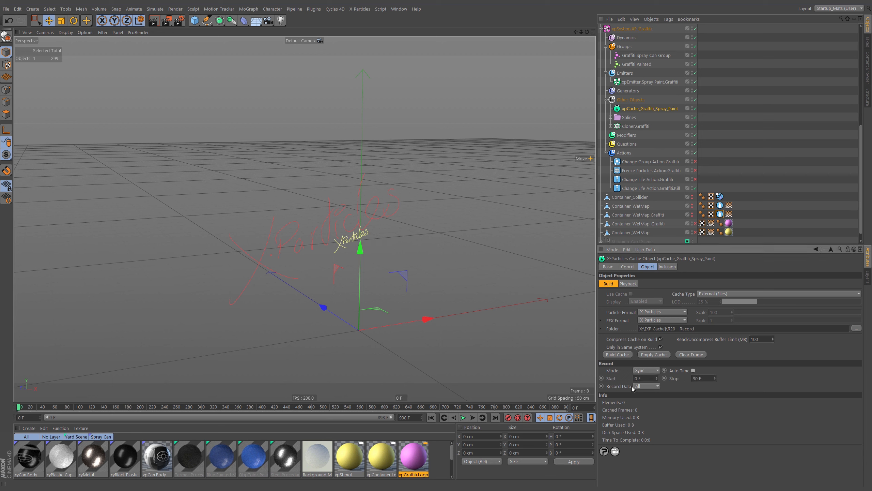
{"action": "type", "text": "500"}
{"action": "key", "text": "Tab"}
{"action": "left_click", "coordinate": [616, 355]}
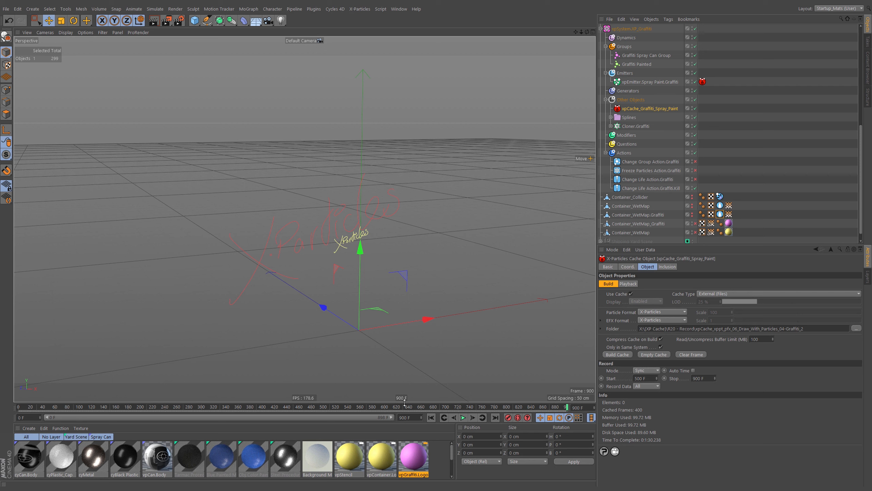
Step: Switch Container_WetMap_Graffiti back on and scrub through the cached graffiti spray, stopping at frame 772
{"action": "mouse_move", "coordinate": [406, 409]}
{"action": "left_mouse_down"}
{"action": "mouse_move", "coordinate": [330, 408]}
{"action": "mouse_move", "coordinate": [510, 415]}
{"action": "left_mouse_up"}
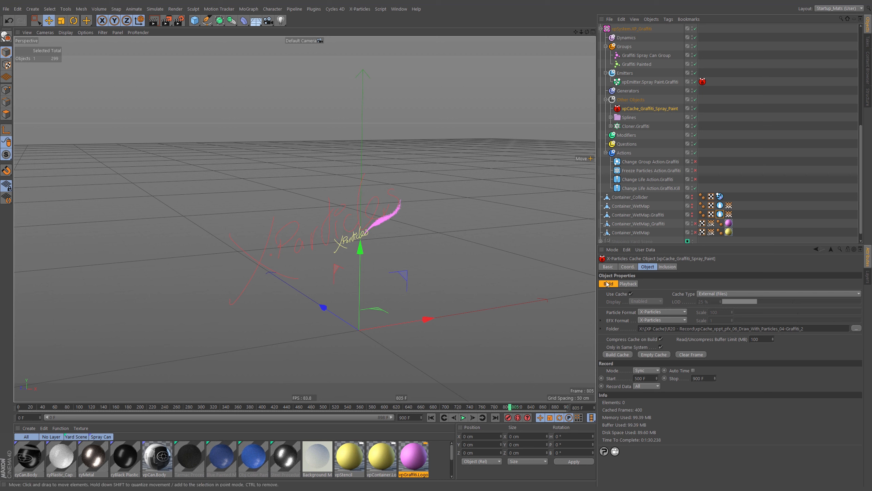
{"action": "left_click", "coordinate": [695, 223]}
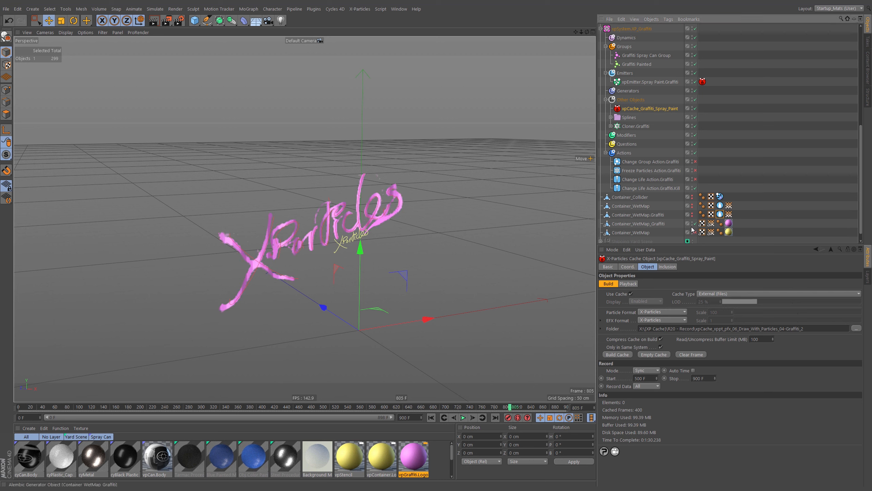
{"action": "mouse_move", "coordinate": [510, 409]}
{"action": "left_mouse_down"}
{"action": "mouse_move", "coordinate": [344, 411]}
{"action": "mouse_move", "coordinate": [539, 419]}
{"action": "mouse_move", "coordinate": [335, 416]}
{"action": "mouse_move", "coordinate": [489, 410]}
{"action": "left_mouse_up"}
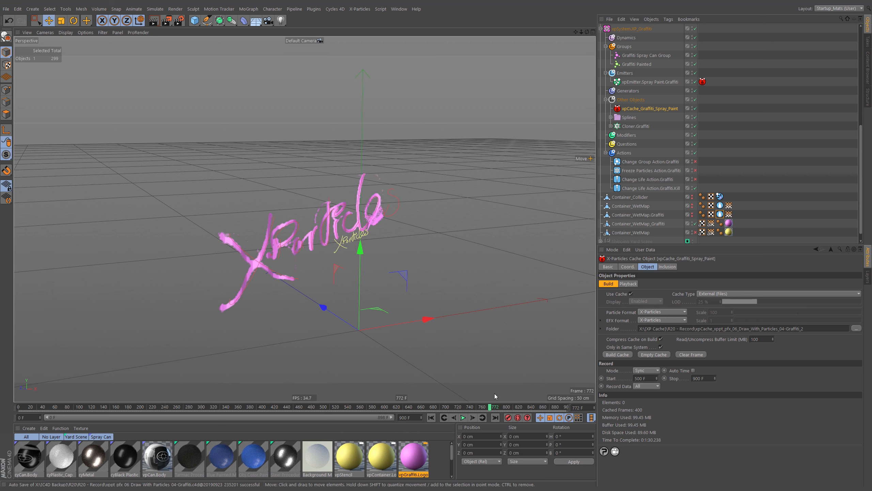
Step: Copy Spray.Can.Stencil.Rig from the shipping logo system into the graffiti system's Other Objects, below Cloner.Graffiti
{"action": "left_click", "coordinate": [779, 84]}
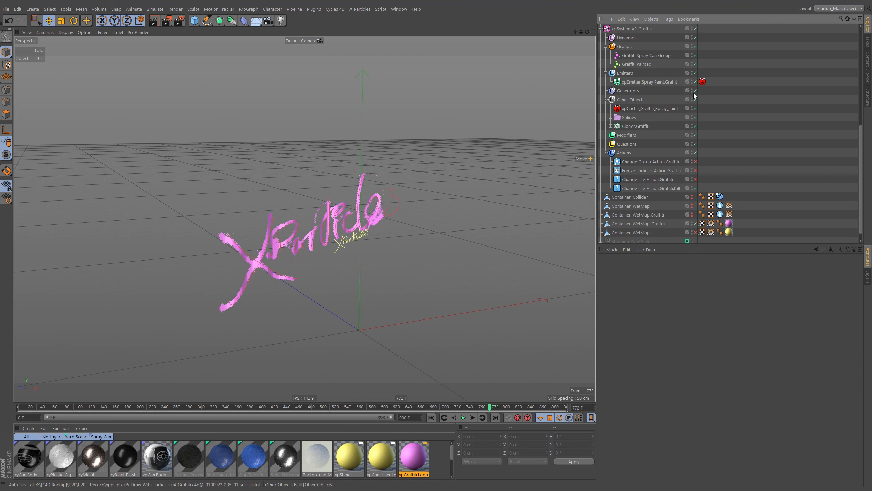
{"action": "scroll", "coordinate": [725, 165], "scroll_direction": "up", "scroll_amount": 5}
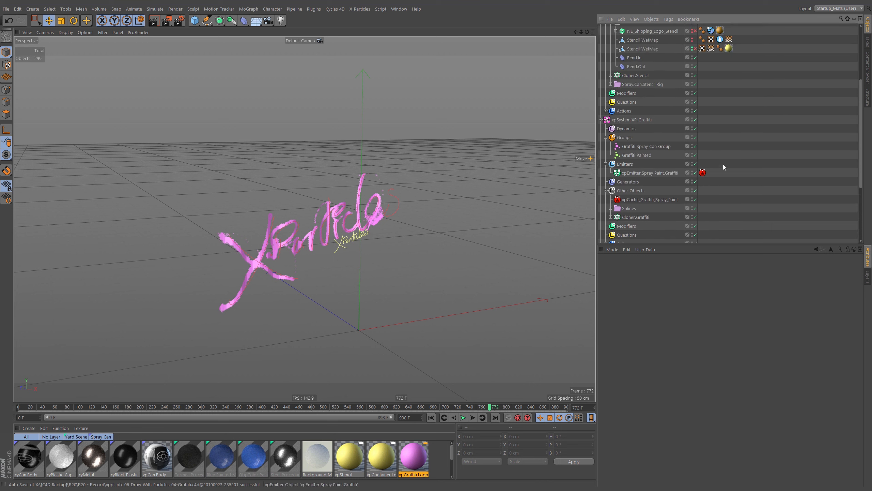
{"action": "scroll", "coordinate": [739, 66], "scroll_direction": "up", "scroll_amount": 3}
{"action": "left_click", "coordinate": [611, 77]}
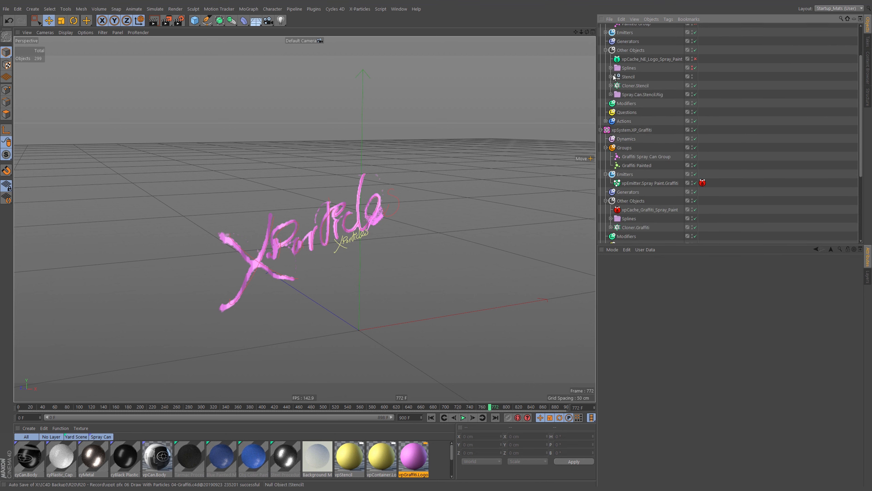
{"action": "left_click", "coordinate": [628, 94]}
{"action": "left_click", "coordinate": [611, 94]}
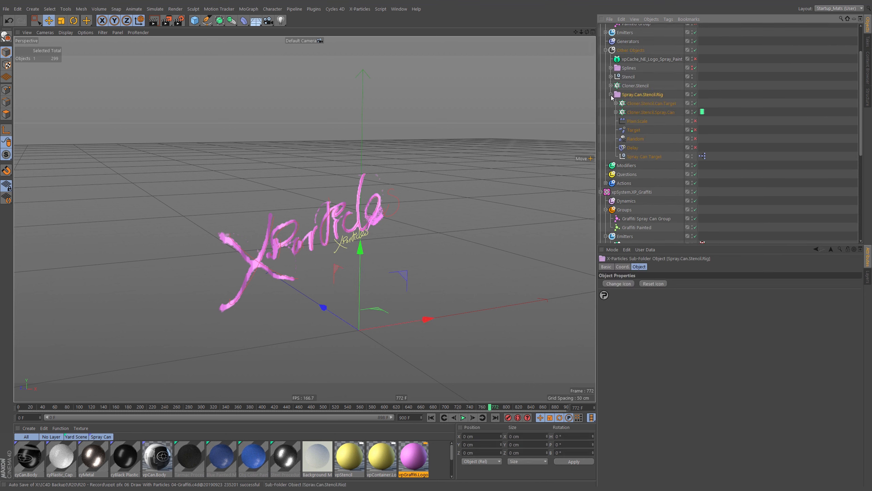
{"action": "left_click", "coordinate": [611, 94]}
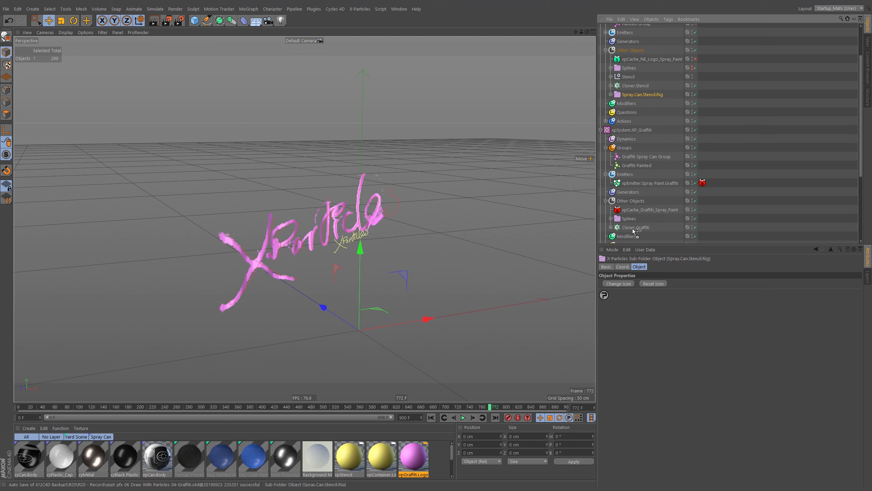
{"action": "left_click_drag", "start_coordinate": [633, 231], "coordinate": [634, 231], "text": "ctrl"}
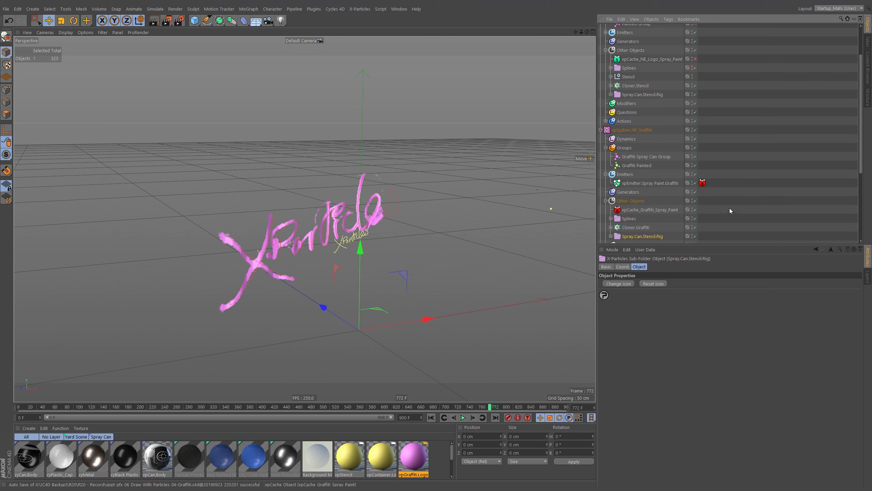
Step: Collapse the shipping logo system, expand the copied spray can rig and rename it Spray.Can.Graffiti.Rig
{"action": "middle_click_drag", "start_coordinate": [760, 61], "coordinate": [762, 118]}
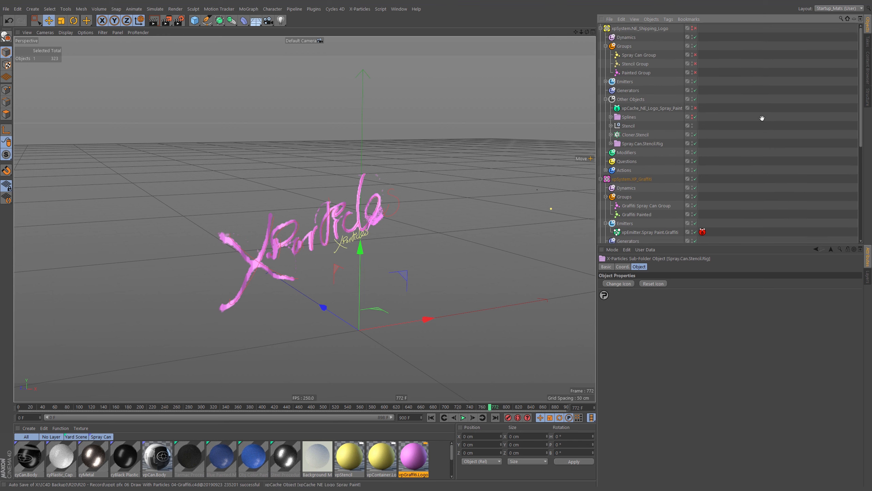
{"action": "left_click", "coordinate": [601, 29]}
{"action": "left_click", "coordinate": [611, 144]}
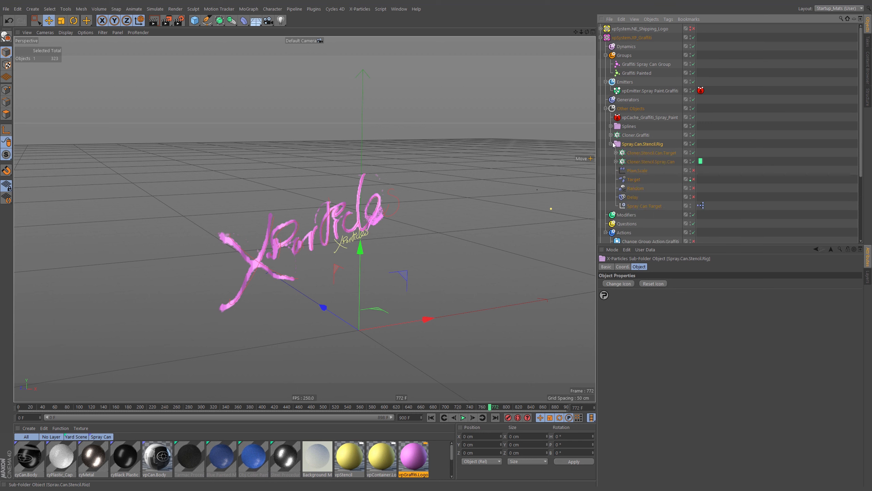
{"action": "double_click", "coordinate": [654, 144]}
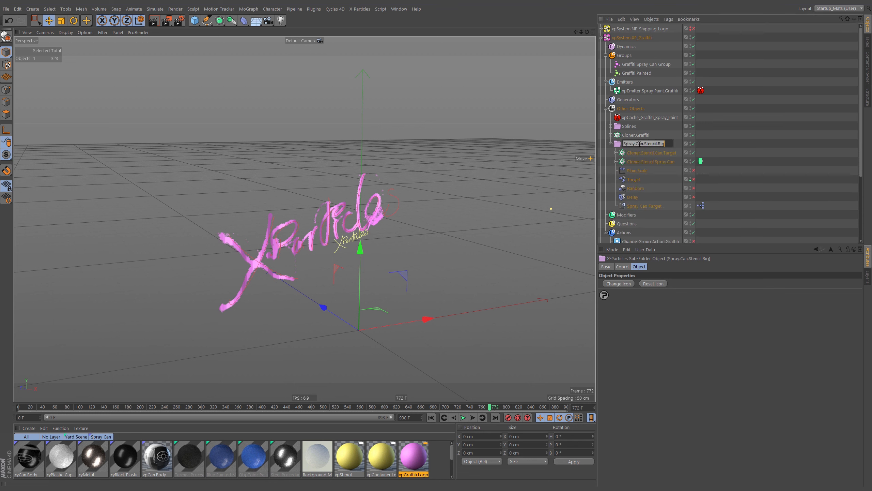
{"action": "left_click_drag", "start_coordinate": [646, 145], "coordinate": [656, 145]}
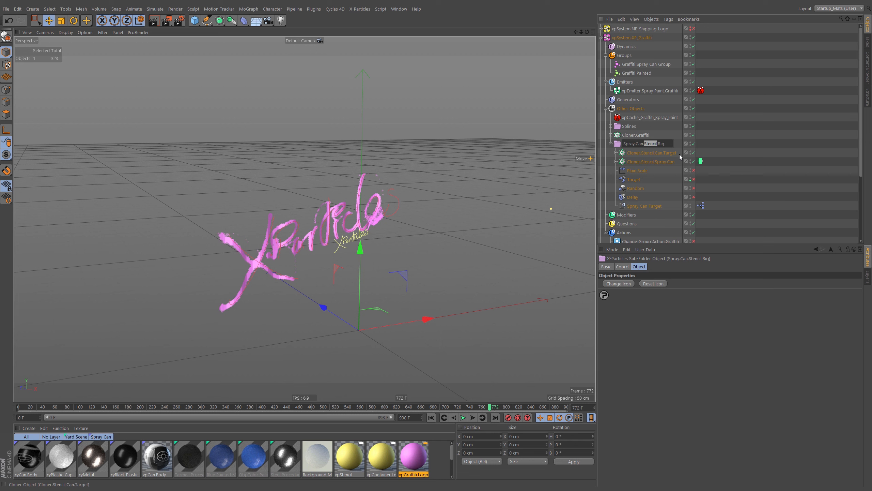
{"action": "type", "text": "Graffi"}
{"action": "key", "text": "Return"}
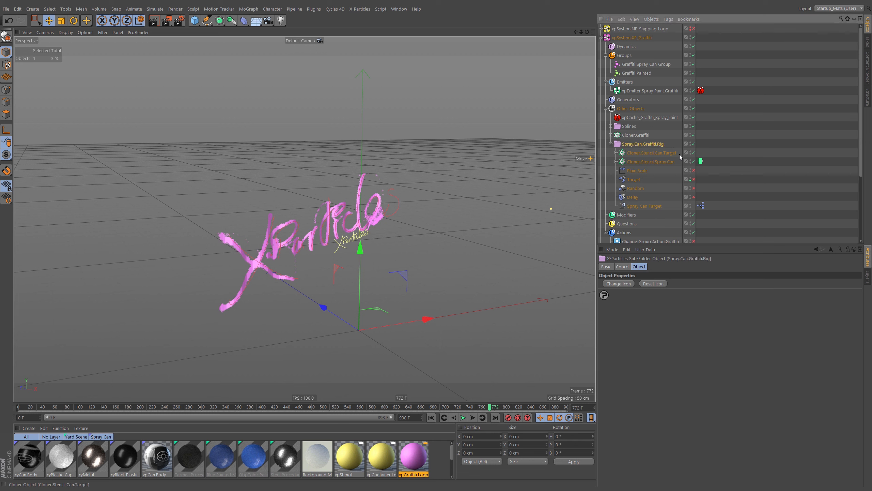
Step: Compare the rig's two stencil cloners with Cloner.Graffiti, checking their path, rail and offset settings, and move to frame 530
{"action": "left_click", "coordinate": [652, 153]}
{"action": "left_click", "coordinate": [617, 153]}
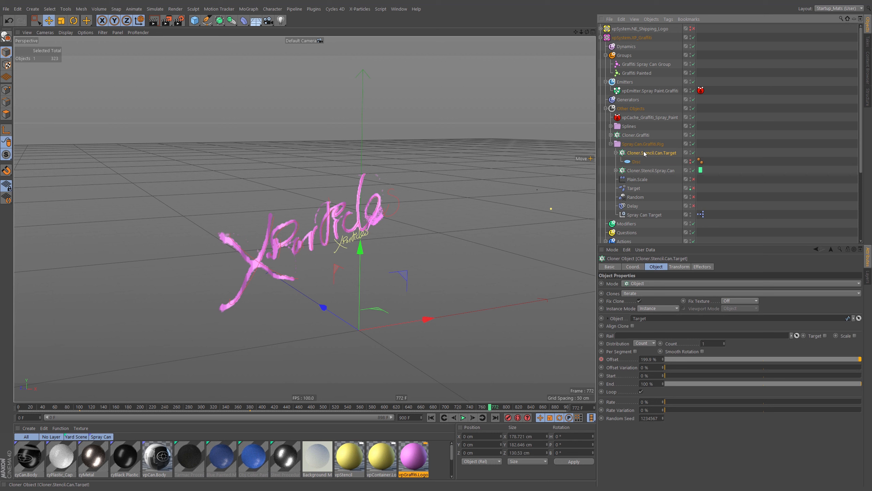
{"action": "left_click", "coordinate": [616, 171]}
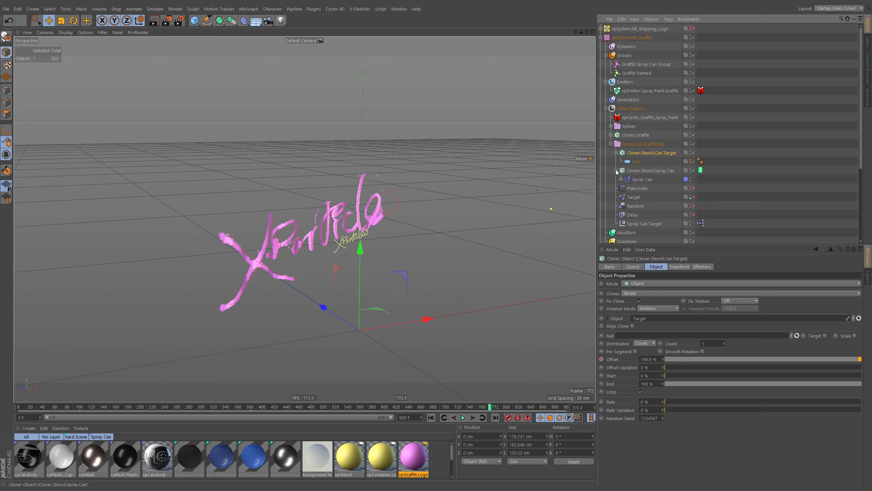
{"action": "left_click", "coordinate": [634, 136]}
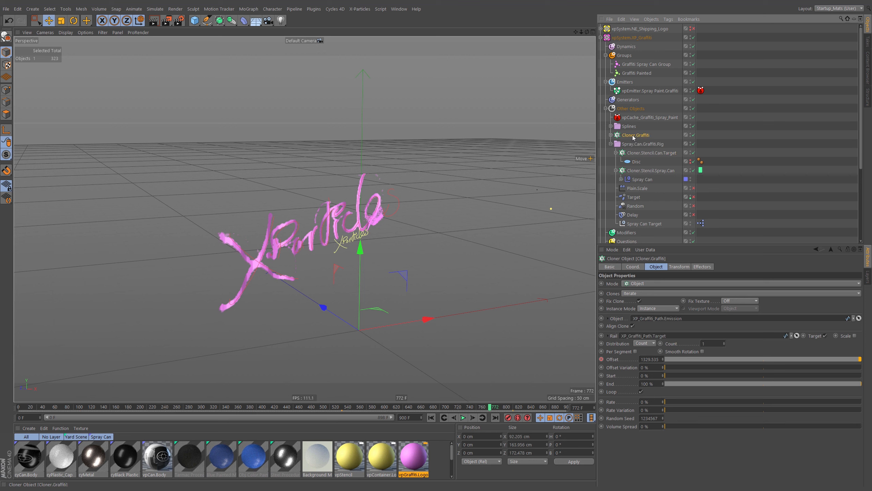
{"action": "left_click", "coordinate": [646, 171]}
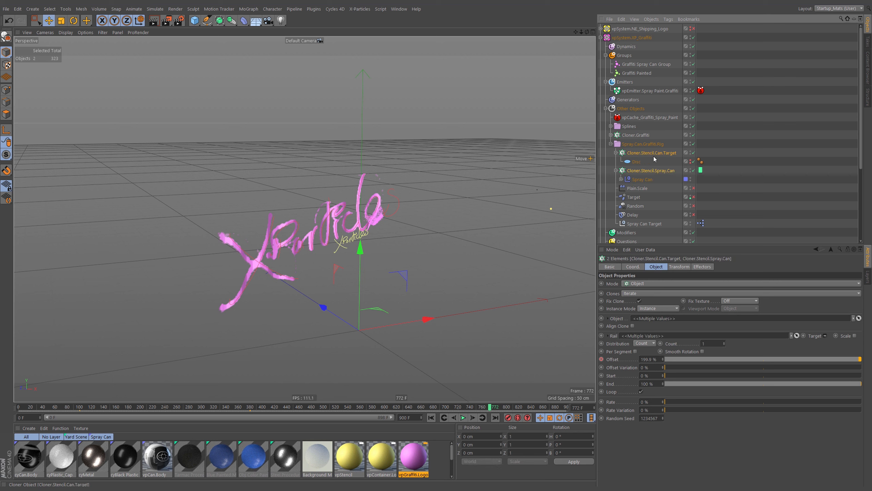
{"action": "left_click", "coordinate": [656, 153]}
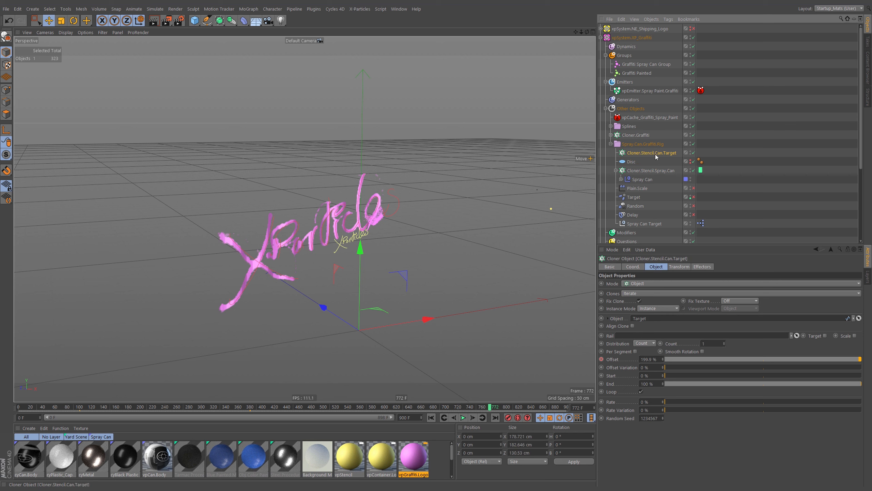
{"action": "left_click", "coordinate": [638, 135]}
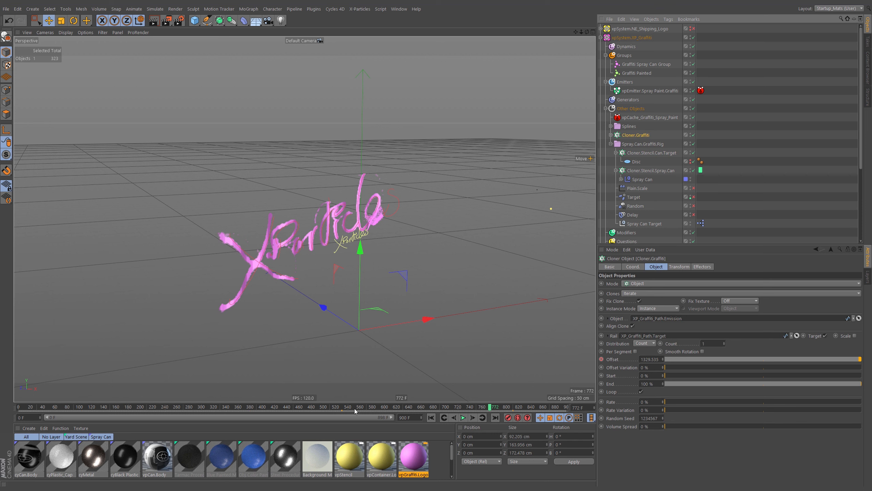
{"action": "left_click_drag", "start_coordinate": [355, 410], "coordinate": [348, 409]}
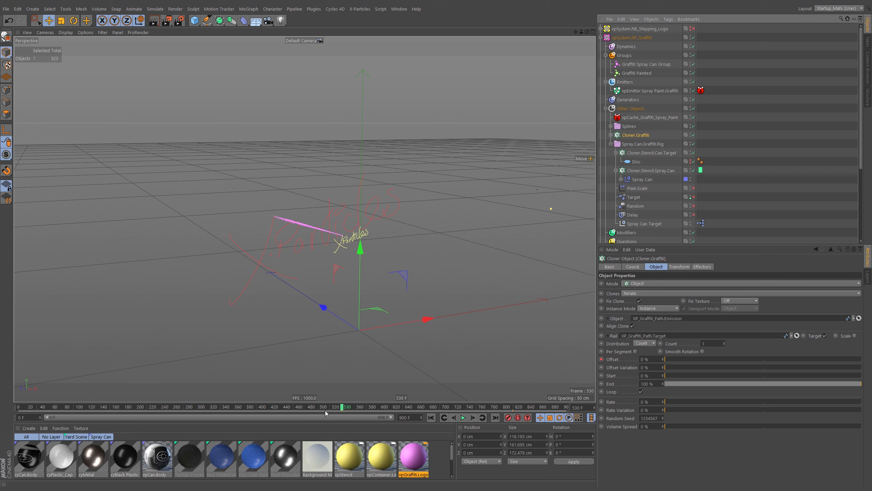
Step: Delete Cloner.Stencil.Can.Target with its disc, and remove Cloner.Stencil.Spray.Can while keeping its Spray Can object in the rig
{"action": "left_click", "coordinate": [644, 155]}
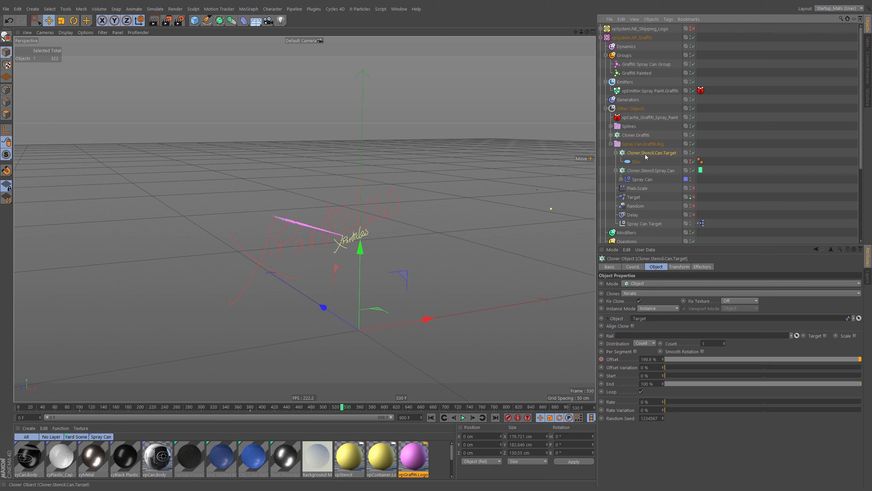
{"action": "key", "text": "Delete"}
{"action": "left_click", "coordinate": [647, 155]}
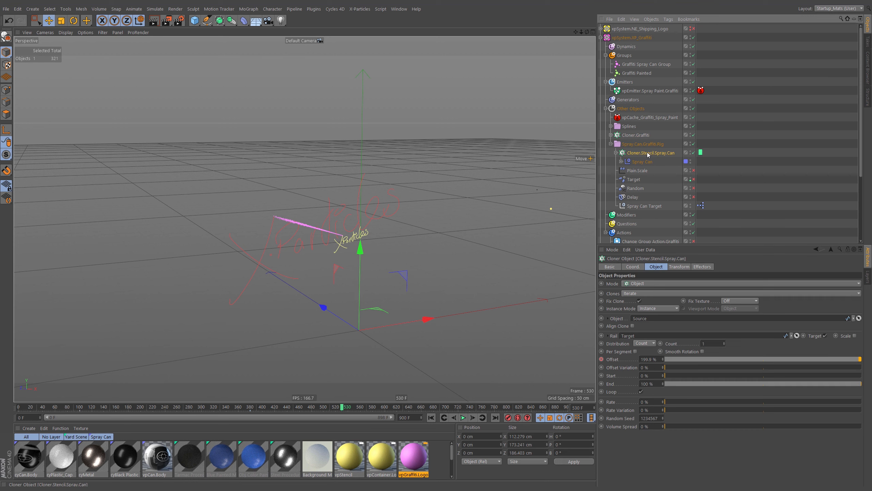
{"action": "key", "text": "shift+g"}
{"action": "key", "text": "Delete"}
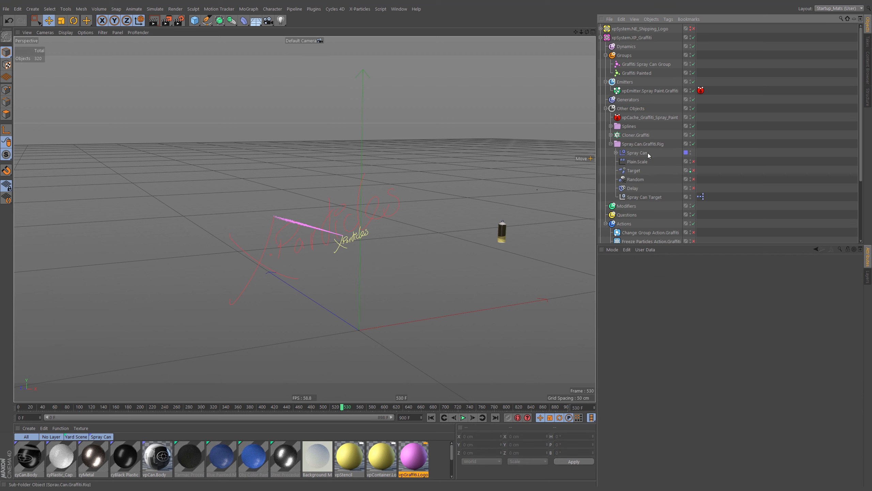
Step: Copy Cloner.Graffiti into Spray.Can.Graffiti.Rig above Spray Can, and rename the original cloner Cloner.Graffiti.Emitter
{"action": "left_click", "coordinate": [638, 136]}
{"action": "left_click_drag", "start_coordinate": [638, 136], "coordinate": [645, 152], "text": "ctrl"}
{"action": "left_click", "coordinate": [611, 135]}
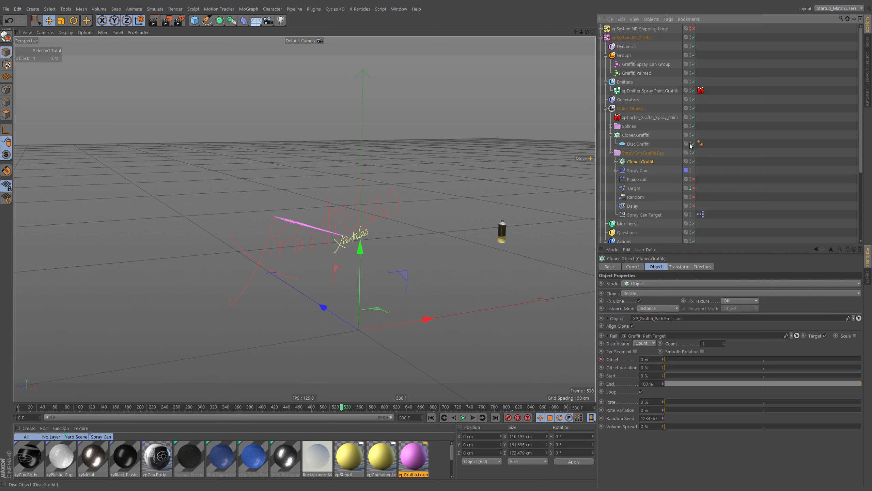
{"action": "left_click", "coordinate": [611, 135]}
{"action": "double_click", "coordinate": [637, 135]}
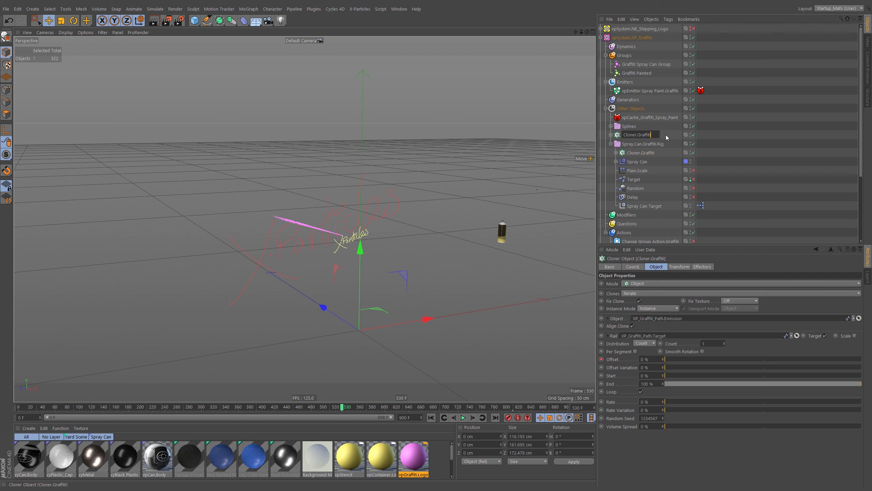
{"action": "type", "text": ".Emitter"}
{"action": "key", "text": "Return"}
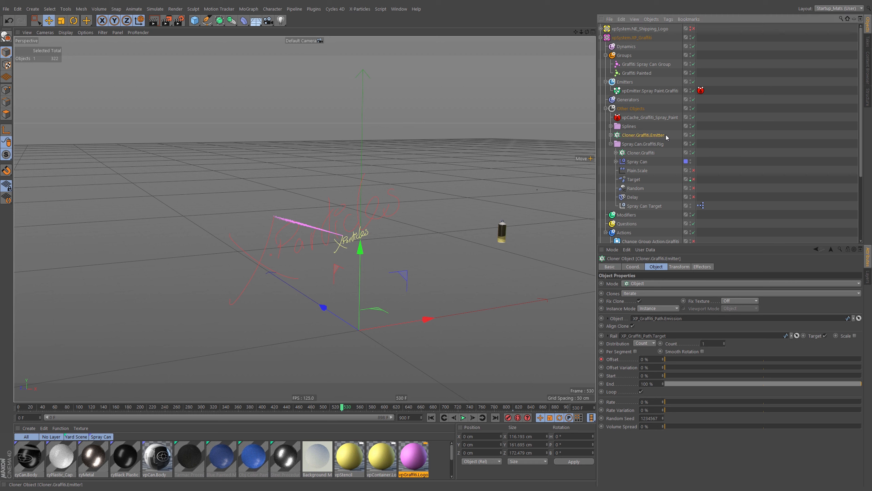
Step: Rename the copied cloner inside Spray.Can.Graffiti.Rig as Cloner.Graffiti.Target
{"action": "left_click", "coordinate": [652, 154]}
{"action": "double_click", "coordinate": [636, 153]}
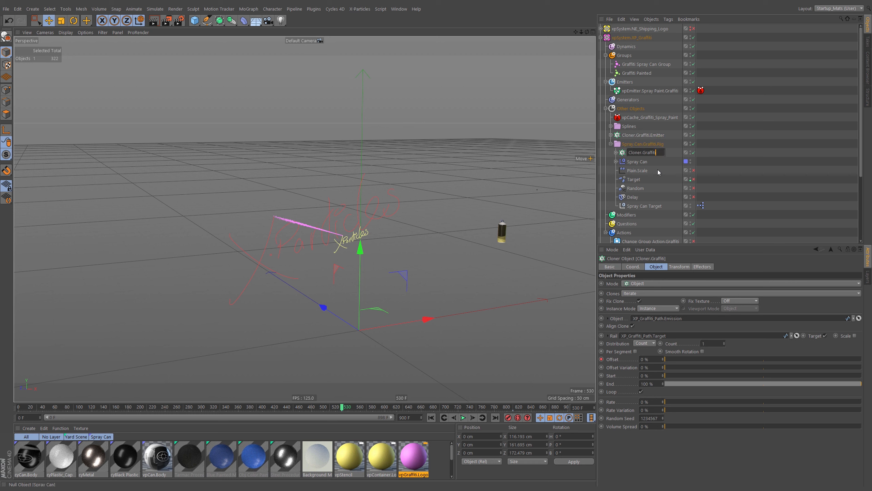
{"action": "key", "text": "Return"}
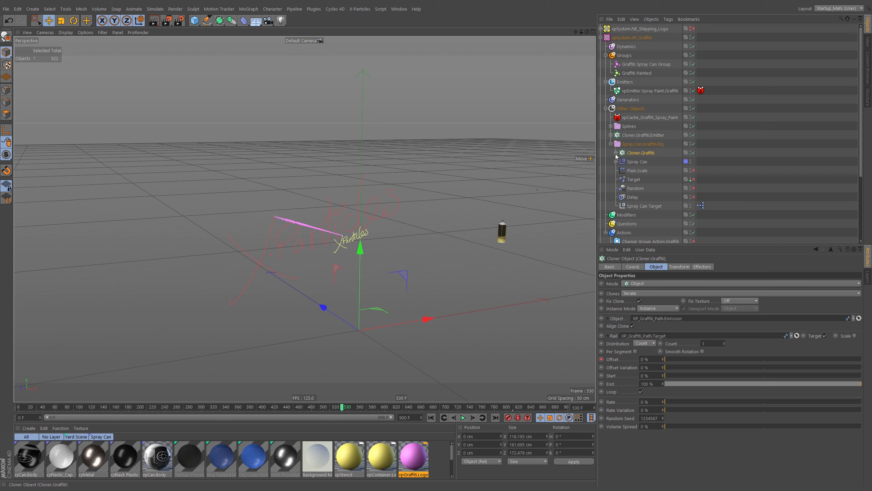
{"action": "left_click", "coordinate": [616, 152]}
{"action": "left_click", "coordinate": [641, 161]}
{"action": "double_click", "coordinate": [641, 152]}
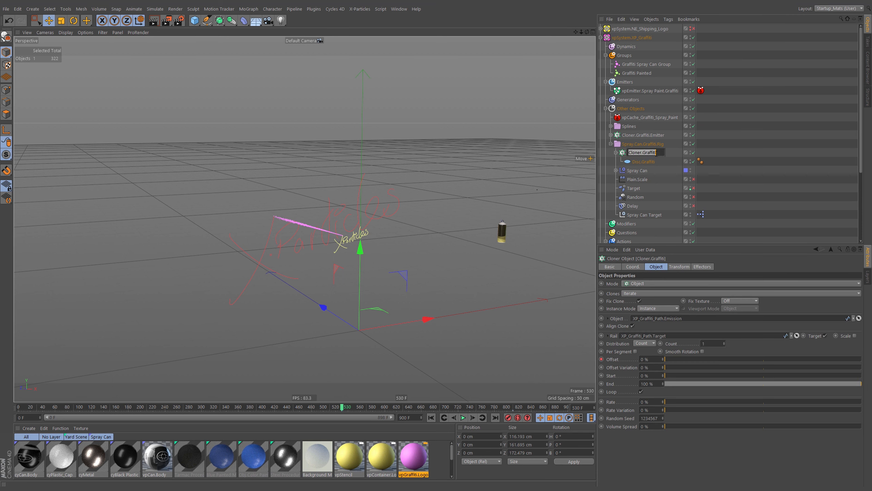
{"action": "type", "text": ".Target"}
{"action": "key", "text": "Return"}
Step: Duplicate Cloner.Graffiti.Target within the rig, delete the duplicate's disc and rename it Cloner.Graffiti.Spray.Can
{"action": "left_click", "coordinate": [616, 153]}
{"action": "left_click_drag", "start_coordinate": [631, 153], "coordinate": [633, 158], "text": "ctrl"}
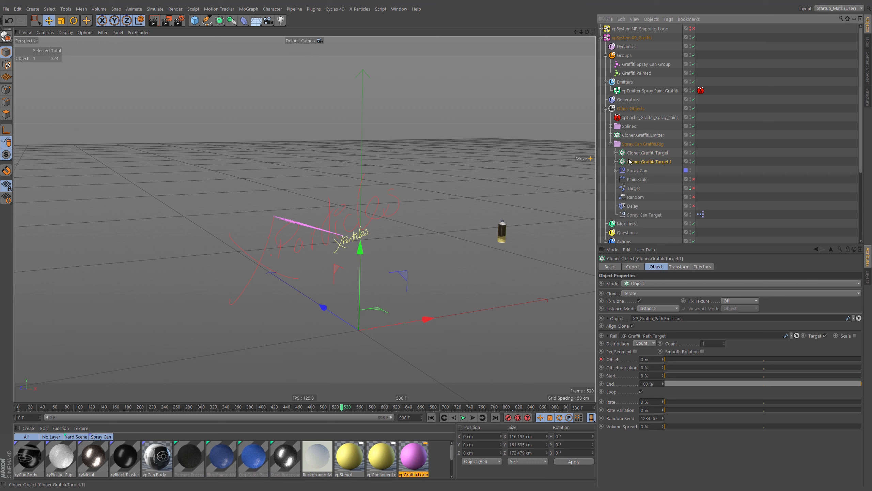
{"action": "left_click", "coordinate": [616, 162]}
{"action": "left_click", "coordinate": [636, 171]}
{"action": "key", "text": "Delete"}
{"action": "double_click", "coordinate": [671, 161]}
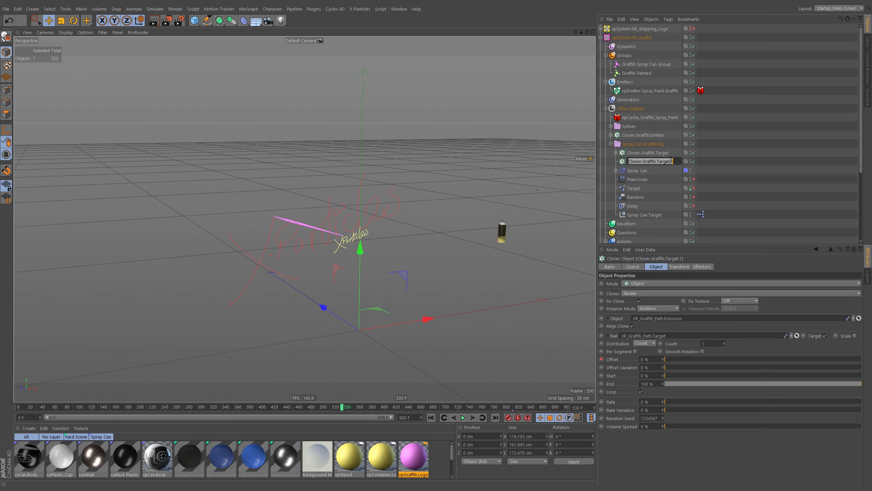
{"action": "left_click_drag", "start_coordinate": [659, 161], "coordinate": [682, 163]}
{"action": "key", "text": "BackSpace"}
{"action": "type", "text": "Spray.Can"}
{"action": "key", "text": "Return"}
Step: Make Spray Can a child of Cloner.Graffiti.Spray.Can and scrub the animation from frame 530 to frame 604
{"action": "left_click_drag", "start_coordinate": [646, 170], "coordinate": [639, 163]}
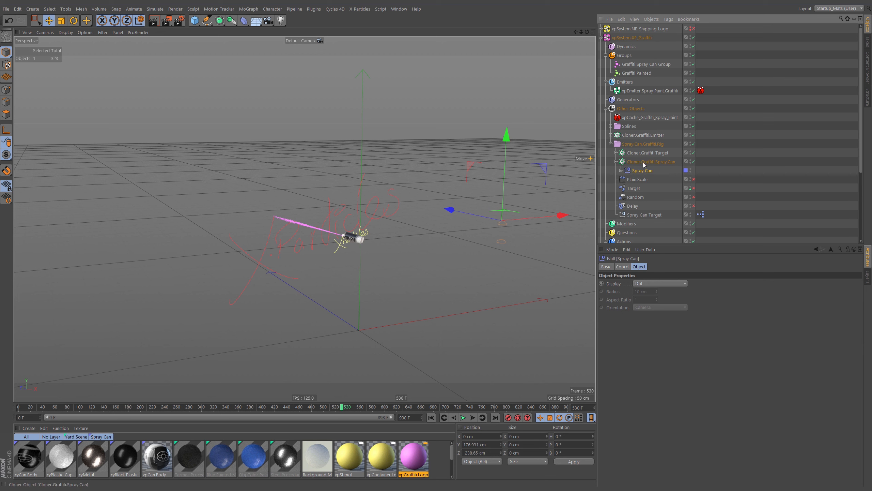
{"action": "left_click", "coordinate": [522, 205]}
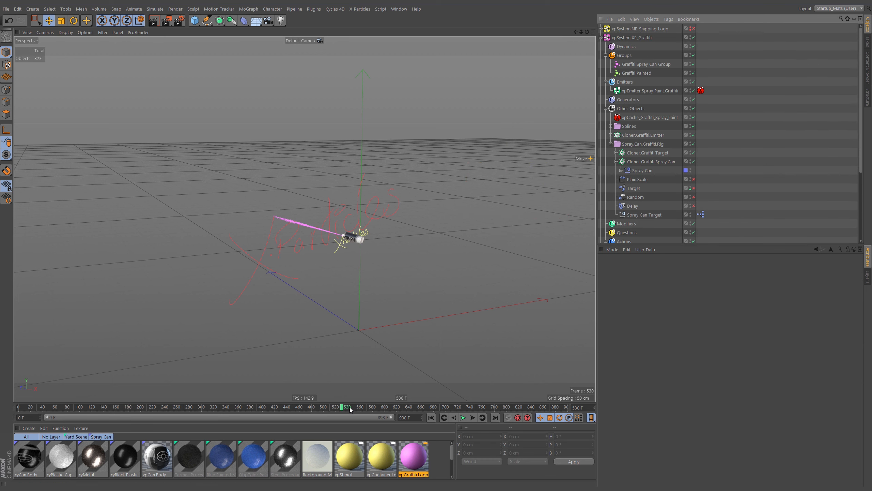
{"action": "mouse_move", "coordinate": [341, 407]}
{"action": "left_mouse_down"}
{"action": "mouse_move", "coordinate": [449, 399]}
{"action": "mouse_move", "coordinate": [355, 419]}
{"action": "mouse_move", "coordinate": [478, 409]}
{"action": "mouse_move", "coordinate": [341, 417]}
{"action": "mouse_move", "coordinate": [443, 409]}
{"action": "mouse_move", "coordinate": [362, 414]}
{"action": "mouse_move", "coordinate": [424, 416]}
{"action": "mouse_move", "coordinate": [388, 416]}
{"action": "left_mouse_up"}
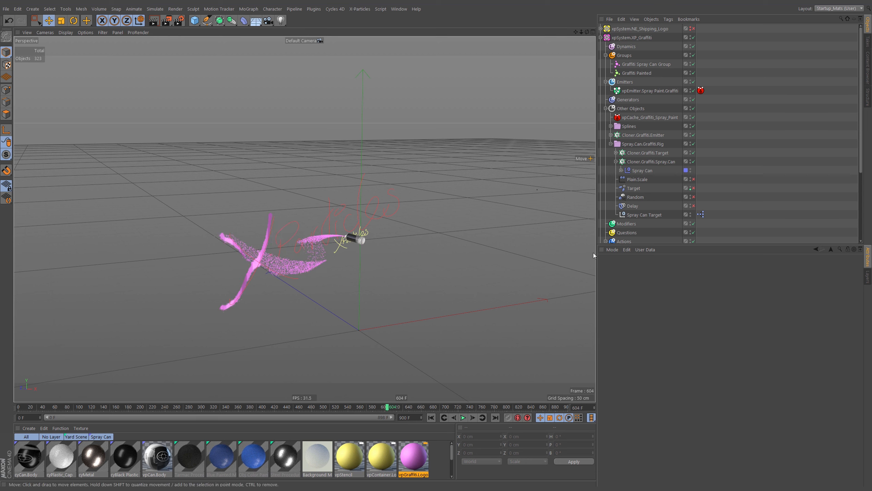
Step: Assign the Plain.Scale, Target, Random and Delay effectors to Cloner.Graffiti.Spray.Can and enable all four
{"action": "left_click", "coordinate": [650, 162]}
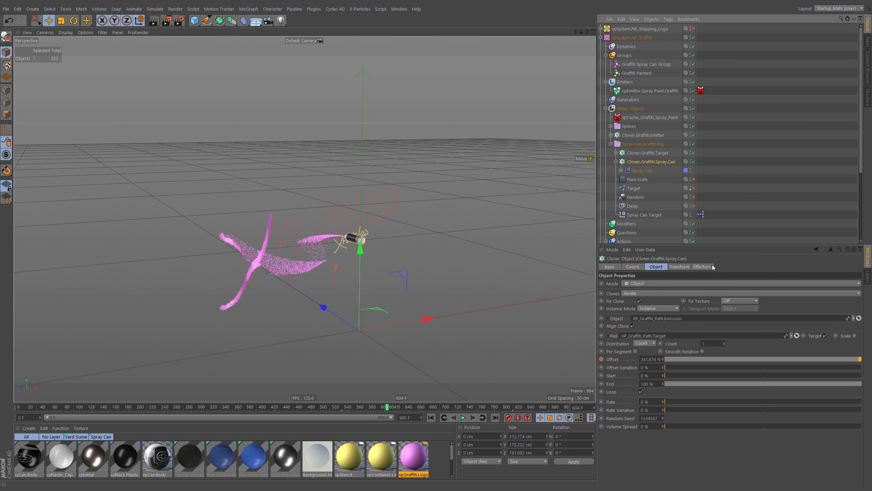
{"action": "left_click", "coordinate": [702, 267]}
{"action": "left_click", "coordinate": [638, 180]}
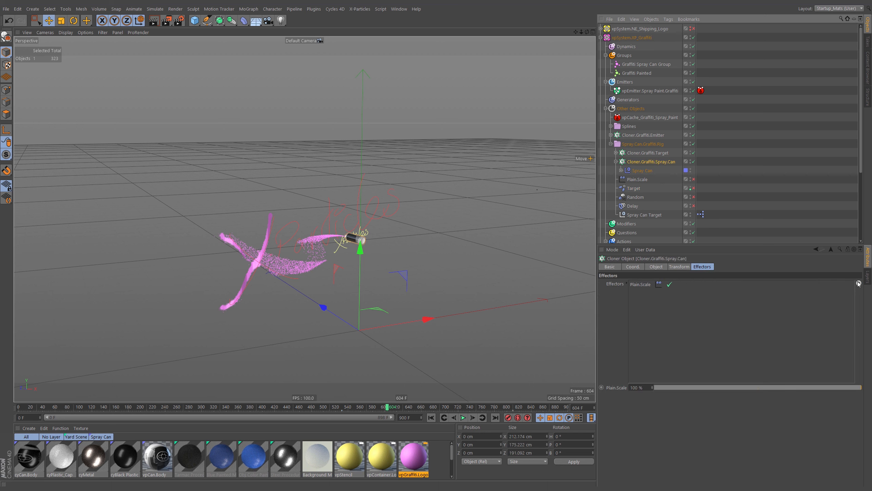
{"action": "left_click", "coordinate": [859, 283]}
{"action": "left_click", "coordinate": [635, 189]}
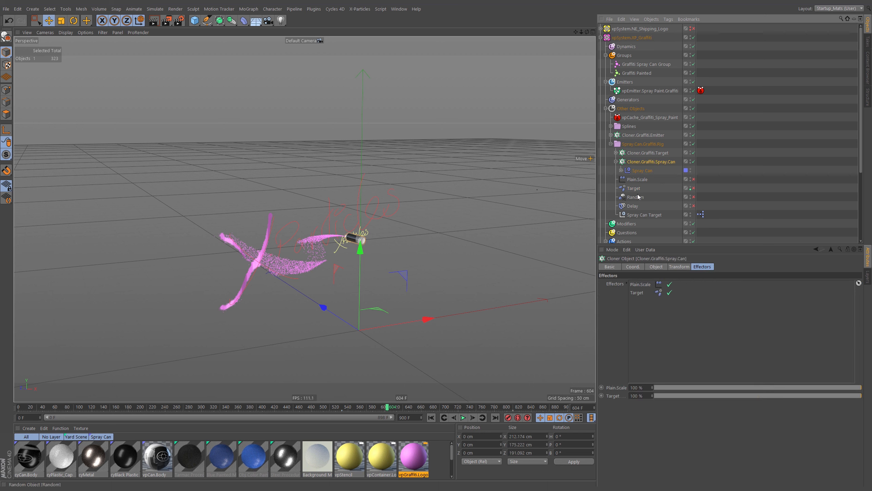
{"action": "left_click_drag", "start_coordinate": [637, 202], "coordinate": [656, 311]}
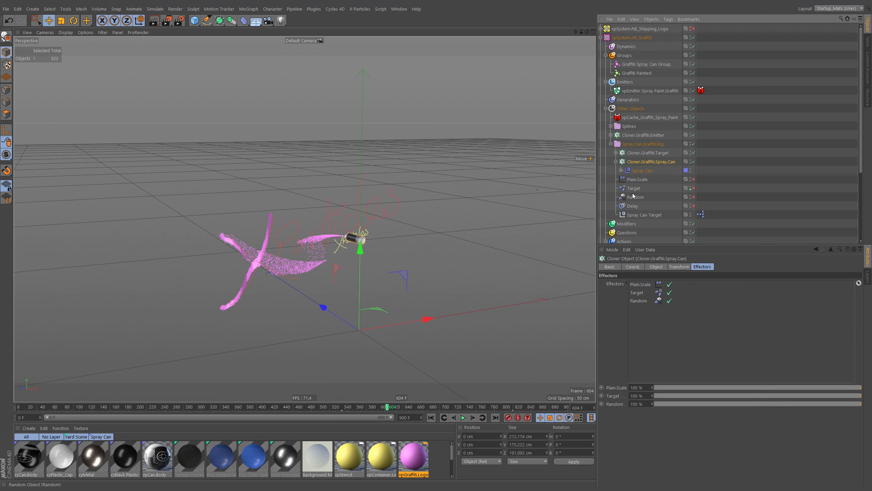
{"action": "left_click_drag", "start_coordinate": [633, 206], "coordinate": [650, 321]}
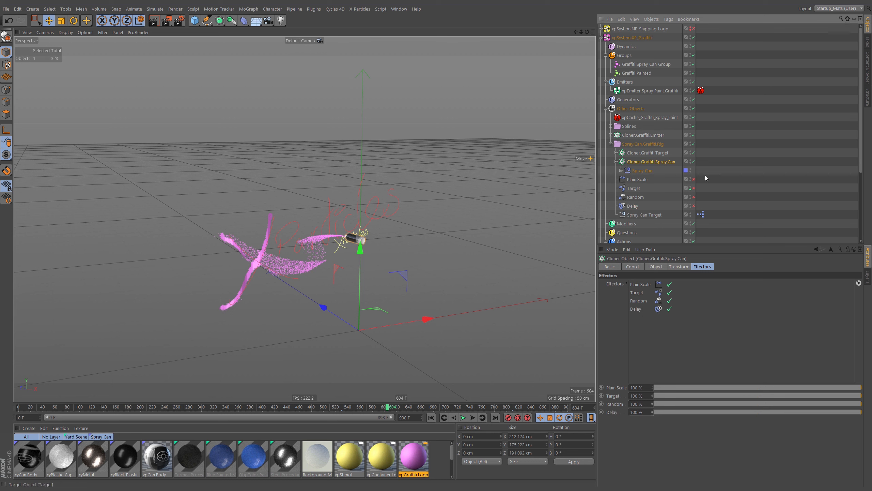
{"action": "left_click_drag", "start_coordinate": [694, 179], "coordinate": [694, 206]}
Step: Move Plain.Scale's closing keyframe pair to around frame 830 and its opening pair to around frame 500
{"action": "left_click", "coordinate": [636, 179]}
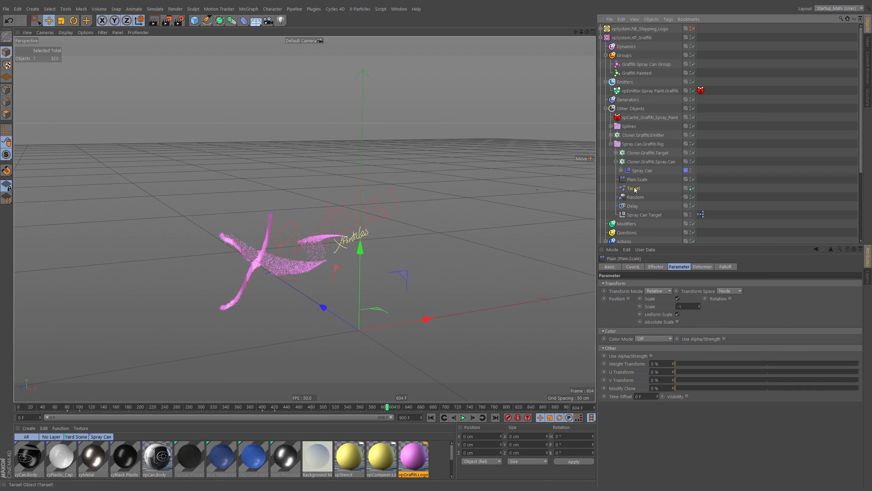
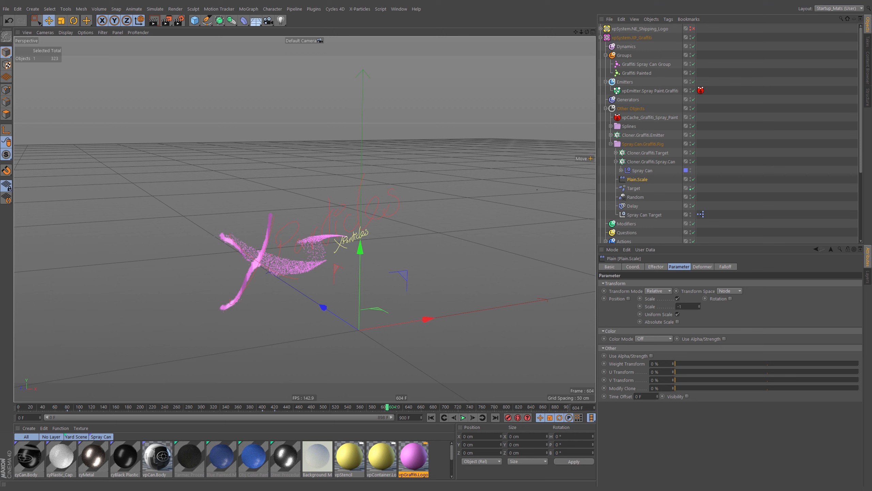
{"action": "left_click_drag", "start_coordinate": [434, 408], "coordinate": [527, 411]}
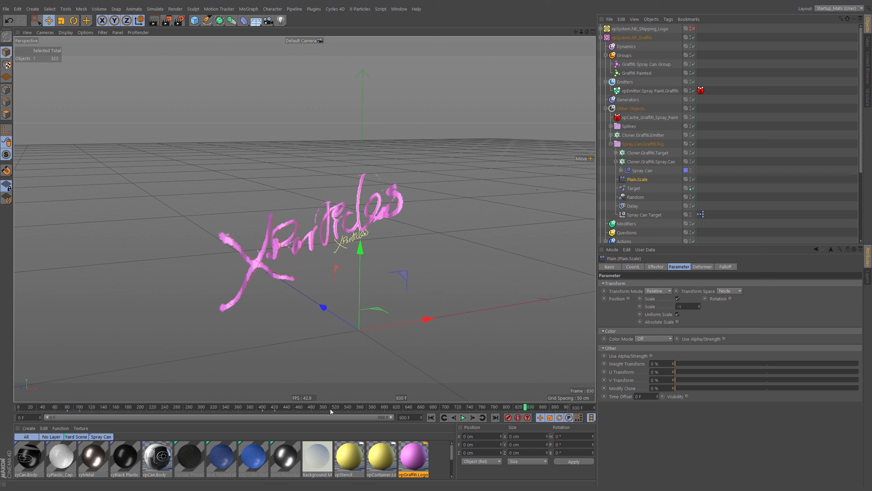
{"action": "left_click_drag", "start_coordinate": [257, 413], "coordinate": [531, 413]}
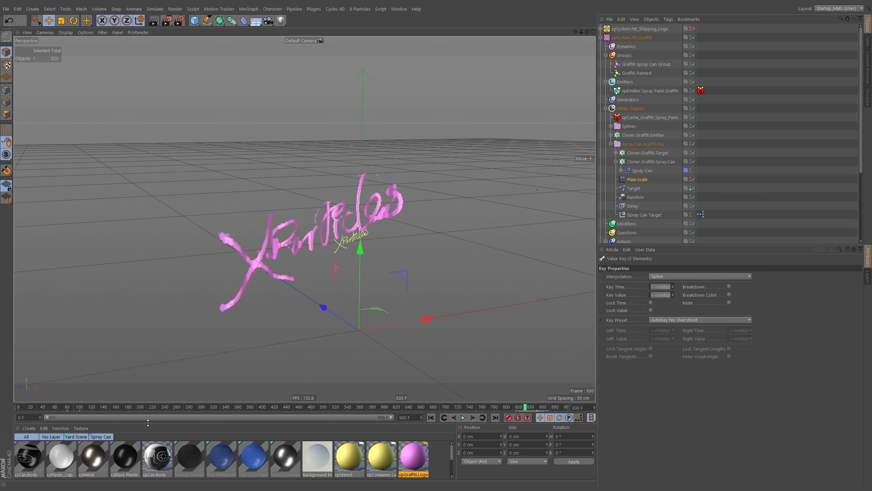
{"action": "left_click_drag", "start_coordinate": [391, 418], "coordinate": [405, 418]}
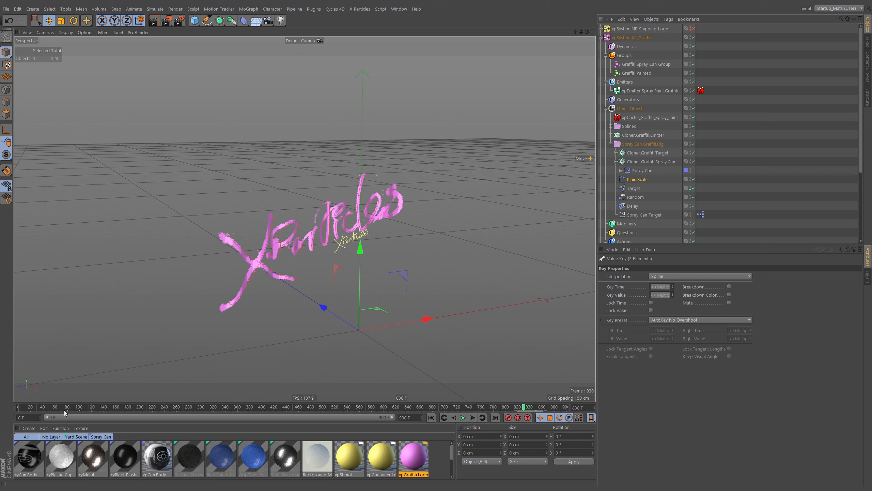
{"action": "left_click_drag", "start_coordinate": [63, 411], "coordinate": [345, 415]}
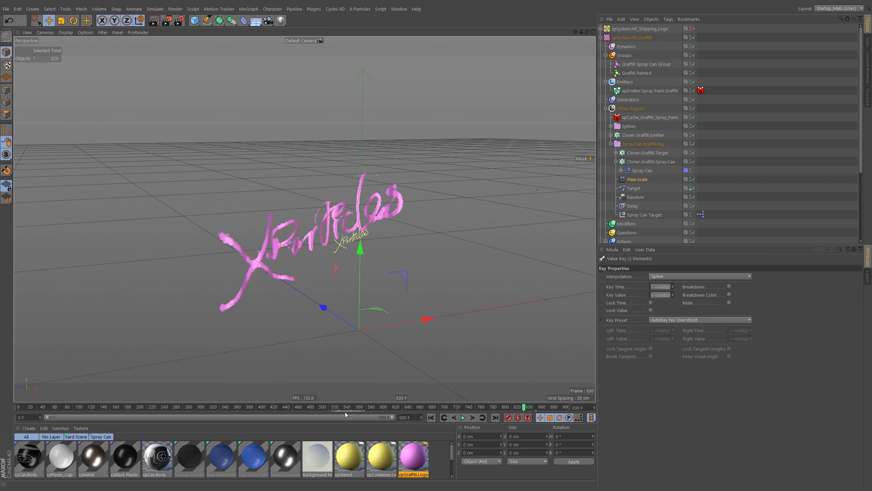
Step: Scrub the animation from frame 500 to frame 557 with the Delay effector disabled, and try moving the Spray Can Target null
{"action": "left_click", "coordinate": [322, 408]}
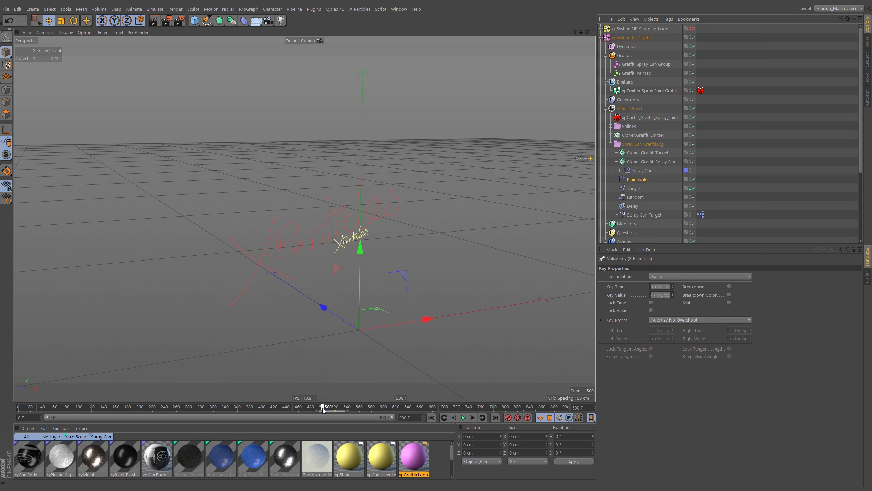
{"action": "mouse_move", "coordinate": [325, 409]}
{"action": "left_mouse_down"}
{"action": "mouse_move", "coordinate": [463, 417]}
{"action": "mouse_move", "coordinate": [357, 417]}
{"action": "left_mouse_up"}
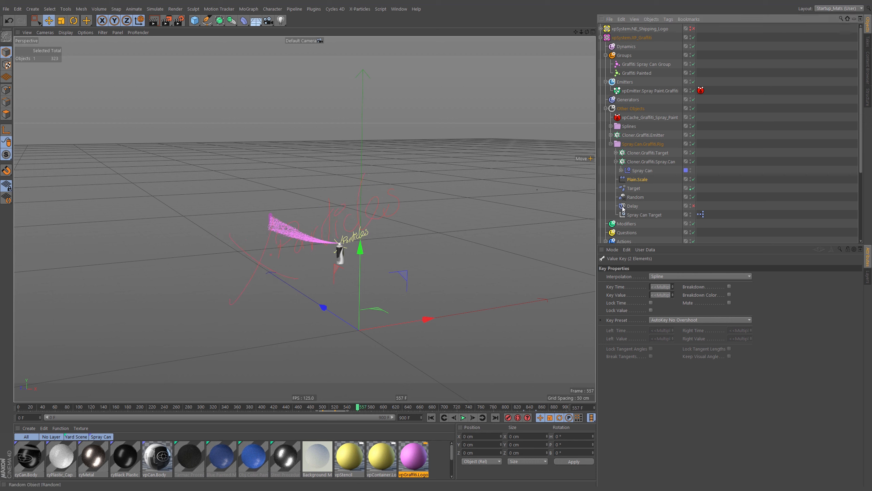
{"action": "left_click", "coordinate": [661, 214]}
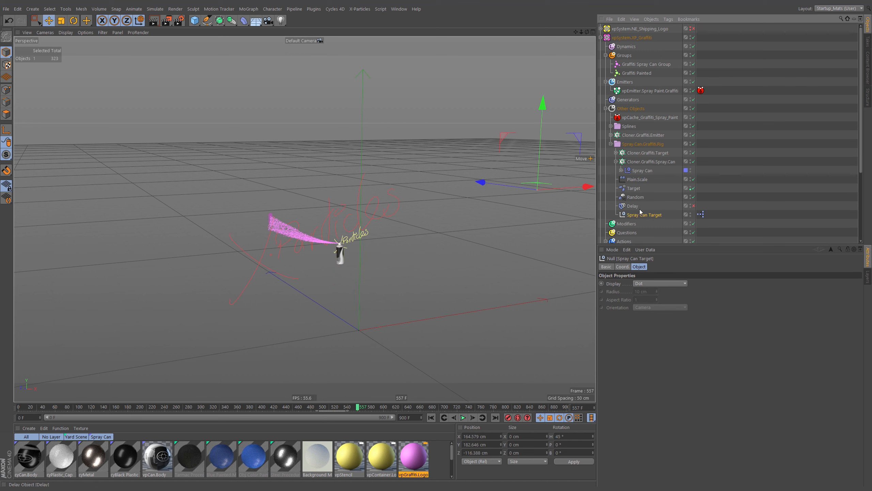
{"action": "mouse_move", "coordinate": [531, 253]}
{"action": "left_mouse_down"}
{"action": "mouse_move", "coordinate": [334, 291]}
{"action": "mouse_move", "coordinate": [310, 214]}
{"action": "mouse_move", "coordinate": [450, 305]}
{"action": "mouse_move", "coordinate": [323, 241]}
{"action": "left_mouse_up"}
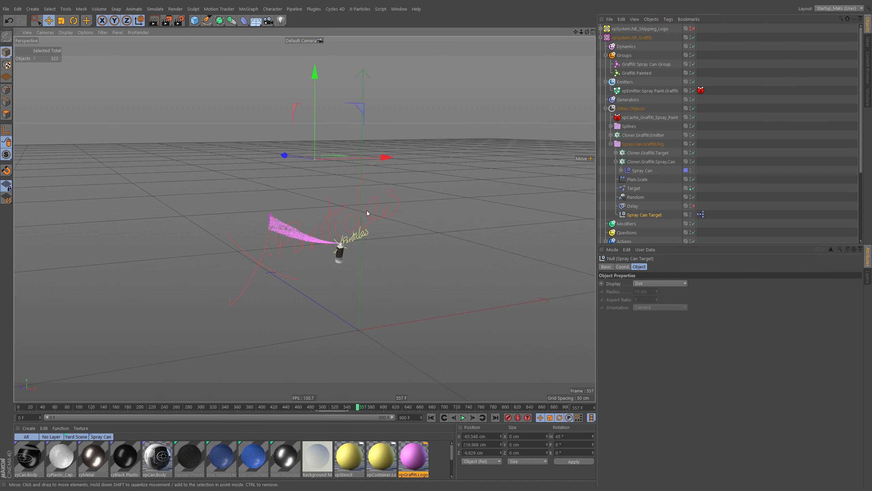
Step: Set Cloner.Graffiti.Target as the reference of the Object node in Spray Can Target's XPresso setup, and close the editor
{"action": "double_click", "coordinate": [703, 215]}
{"action": "left_click_drag", "start_coordinate": [709, 210], "coordinate": [478, 200]}
{"action": "left_click_drag", "start_coordinate": [397, 266], "coordinate": [280, 268]}
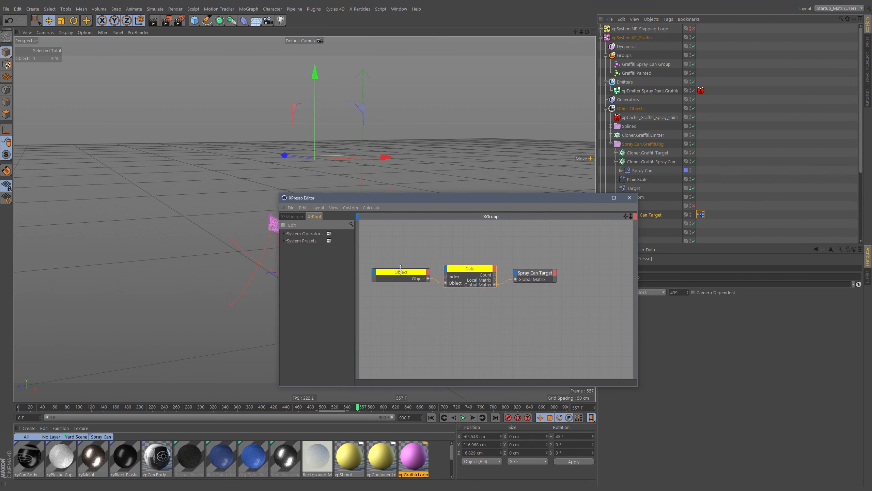
{"action": "left_click", "coordinate": [398, 277]}
{"action": "left_click_drag", "start_coordinate": [461, 198], "coordinate": [421, 210]}
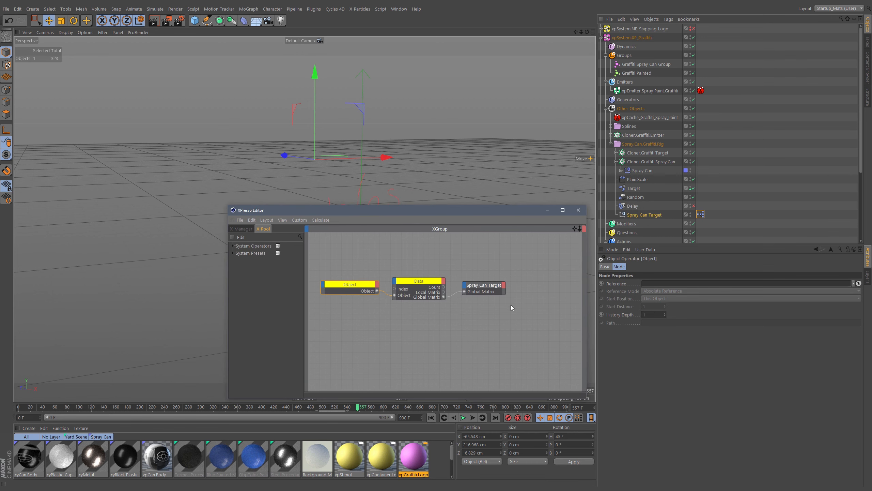
{"action": "left_click", "coordinate": [643, 153]}
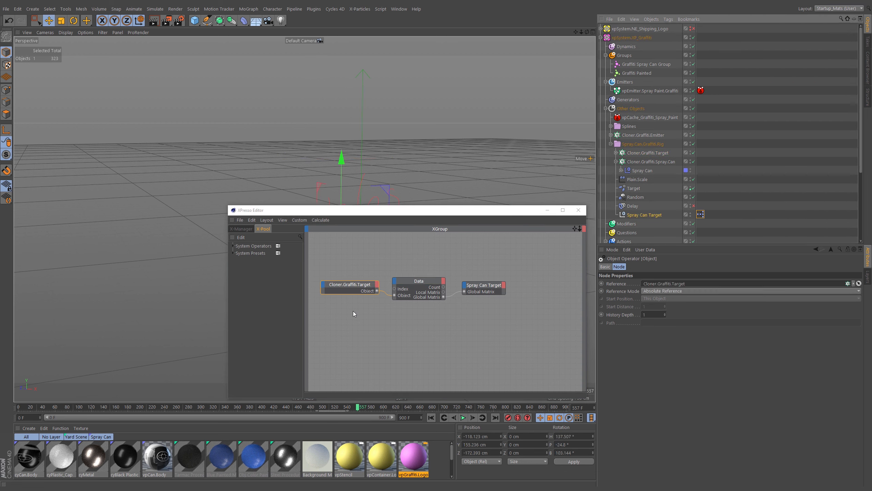
{"action": "left_click", "coordinate": [579, 210]}
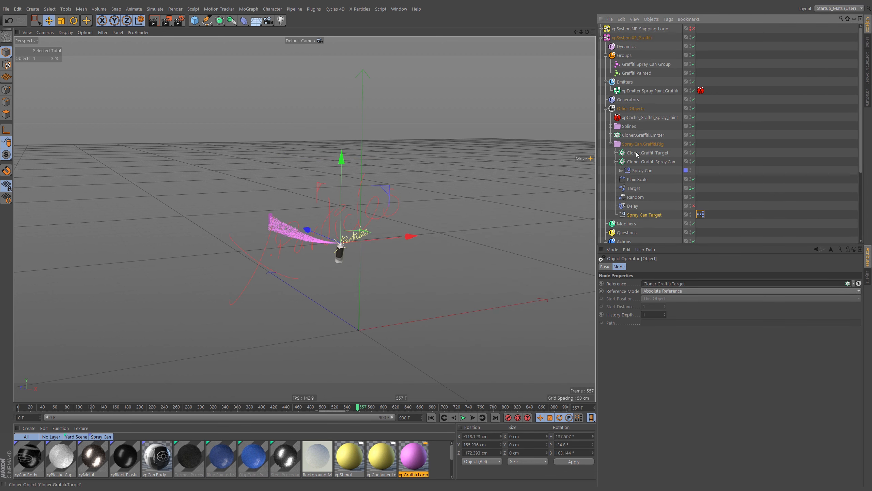
Step: Set Cloner.Graffiti.Target's object to the XP_Graffiti_Path.Target spline, clear its Rail spline and turn off Align Clone
{"action": "left_click", "coordinate": [638, 153]}
{"action": "left_click", "coordinate": [616, 153]}
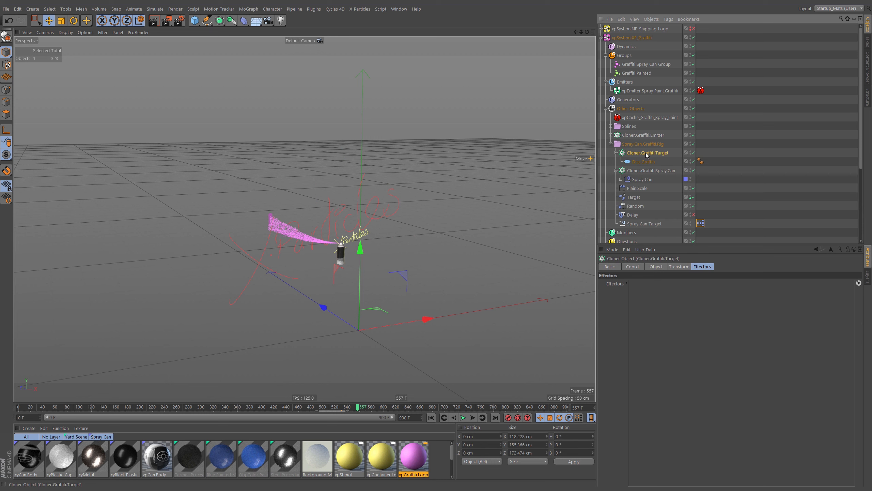
{"action": "left_click", "coordinate": [657, 267]}
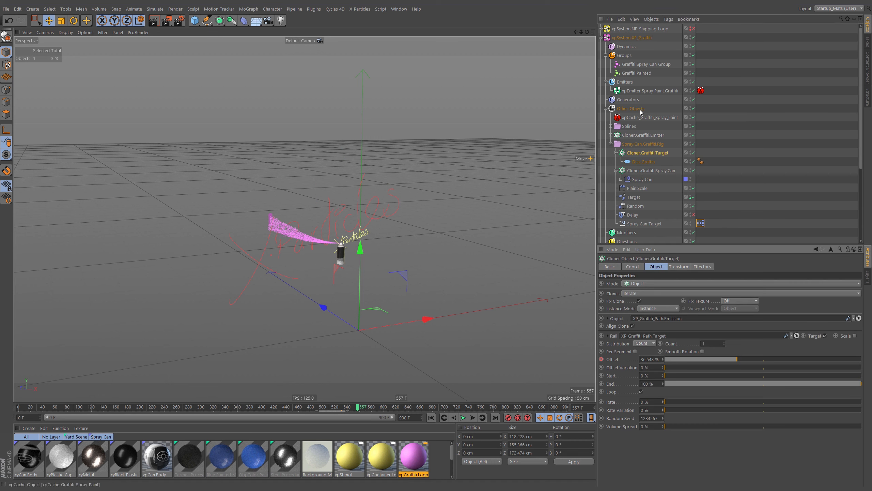
{"action": "left_click", "coordinate": [610, 126]}
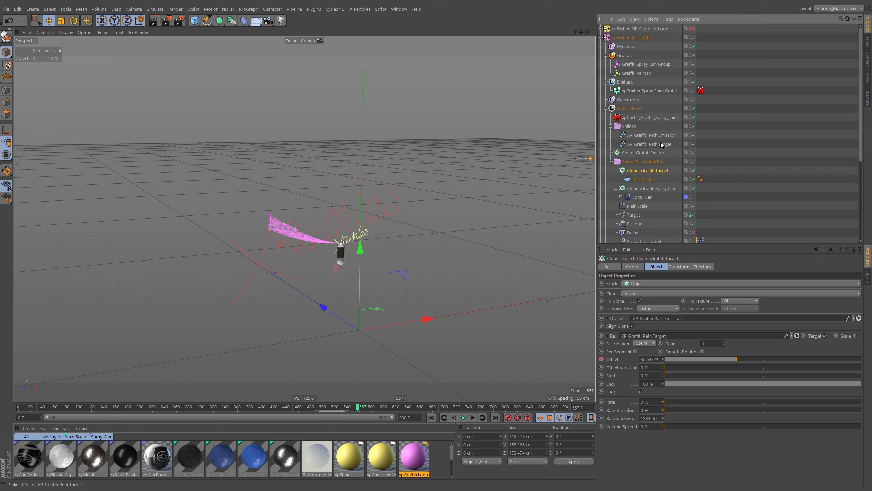
{"action": "left_click_drag", "start_coordinate": [660, 144], "coordinate": [650, 176]}
{"action": "left_click_drag", "start_coordinate": [667, 323], "coordinate": [635, 336]}
{"action": "left_click", "coordinate": [792, 335]}
{"action": "left_click", "coordinate": [798, 345]}
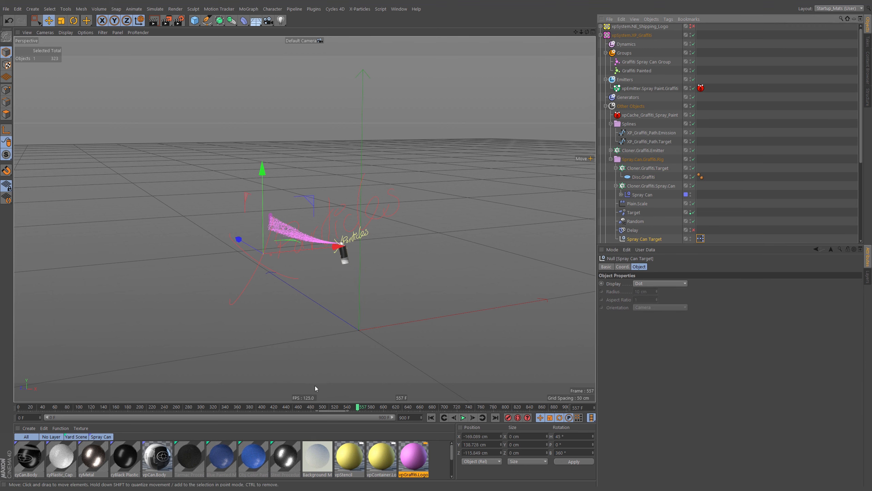
Step: Scrub the animation between frames 547 and 555 and compare the settings of Cloner.Graffiti.Target and Cloner.Graffiti.Spray.Can
{"action": "mouse_move", "coordinate": [358, 408]}
{"action": "left_mouse_down"}
{"action": "mouse_move", "coordinate": [333, 411]}
{"action": "mouse_move", "coordinate": [445, 420]}
{"action": "mouse_move", "coordinate": [325, 415]}
{"action": "mouse_move", "coordinate": [351, 414]}
{"action": "left_mouse_up"}
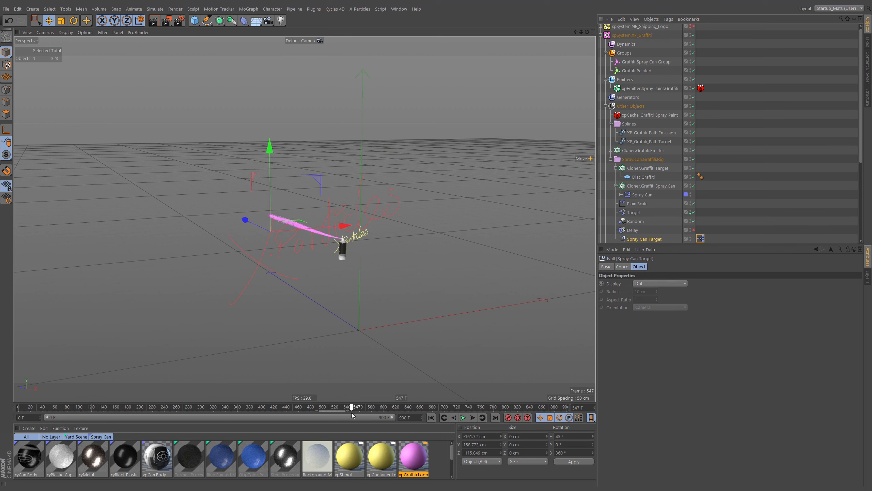
{"action": "left_click", "coordinate": [644, 168]}
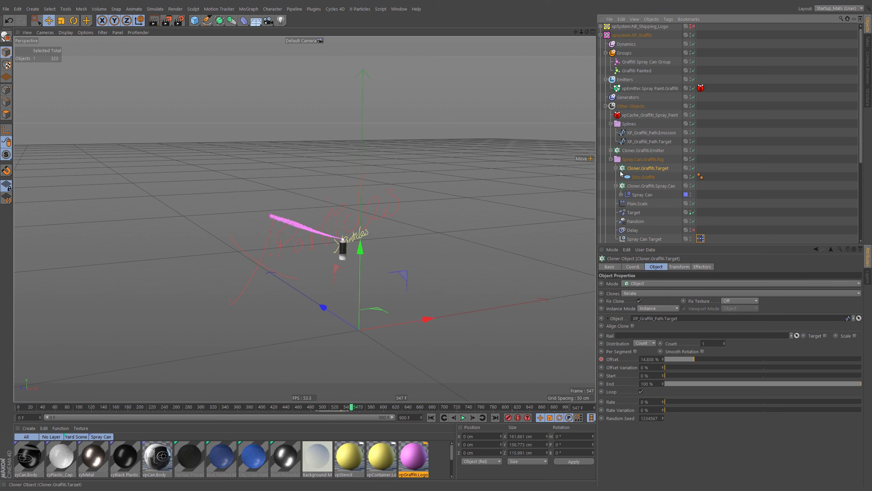
{"action": "left_click", "coordinate": [643, 186]}
{"action": "left_click", "coordinate": [648, 170]}
{"action": "left_click", "coordinate": [341, 410]}
{"action": "left_click_drag", "start_coordinate": [339, 412], "coordinate": [356, 412]}
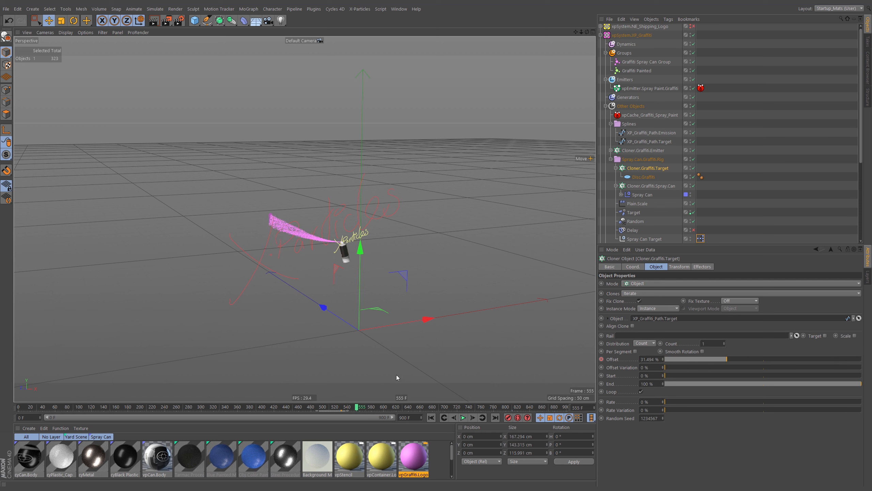
Step: Display the Spray Can Target null as a Sphere and scrub to frame 562 to follow its movement
{"action": "left_click", "coordinate": [635, 239]}
{"action": "left_click", "coordinate": [658, 284]}
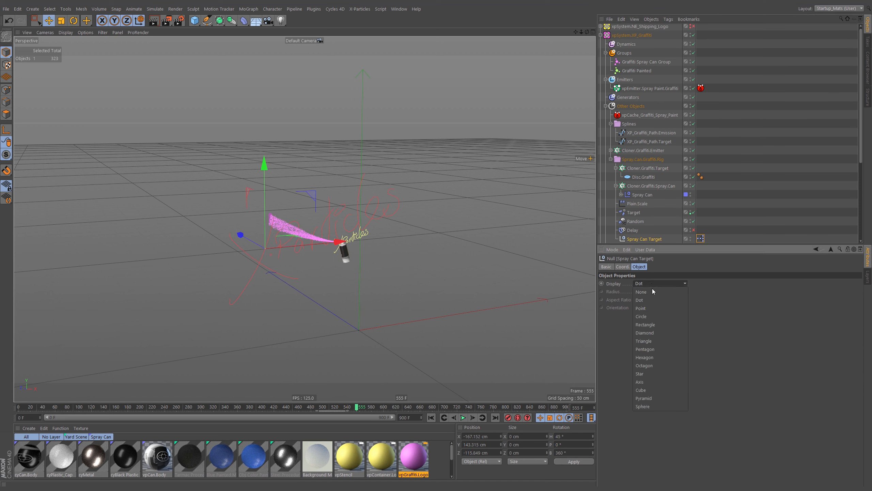
{"action": "left_click", "coordinate": [654, 402]}
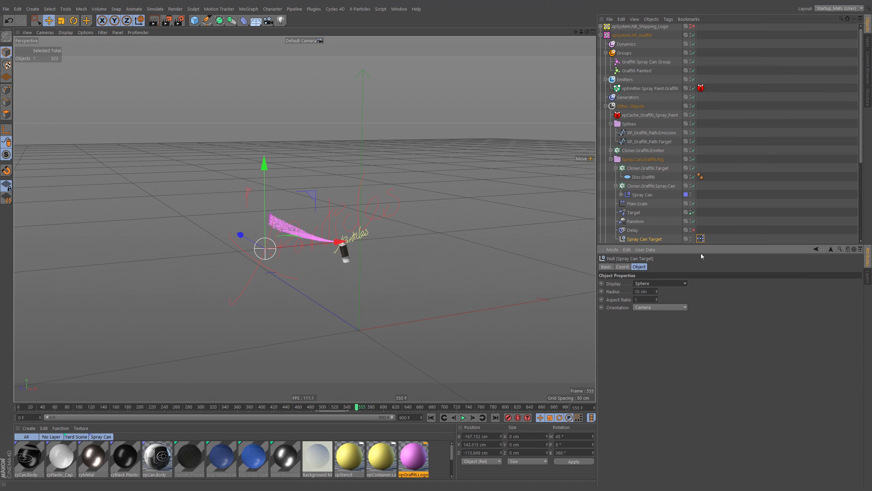
{"action": "mouse_move", "coordinate": [353, 409]}
{"action": "left_mouse_down"}
{"action": "mouse_move", "coordinate": [335, 408]}
{"action": "mouse_move", "coordinate": [411, 424]}
{"action": "mouse_move", "coordinate": [360, 426]}
{"action": "left_mouse_up"}
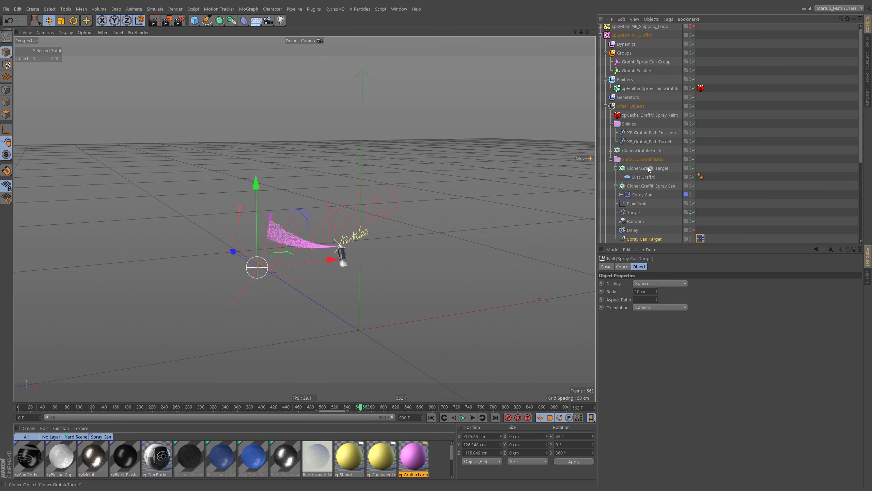
Step: Review the object settings of both graffiti cloners and scrub the animation through to frame 703
{"action": "left_click", "coordinate": [643, 186]}
{"action": "left_click", "coordinate": [652, 169]}
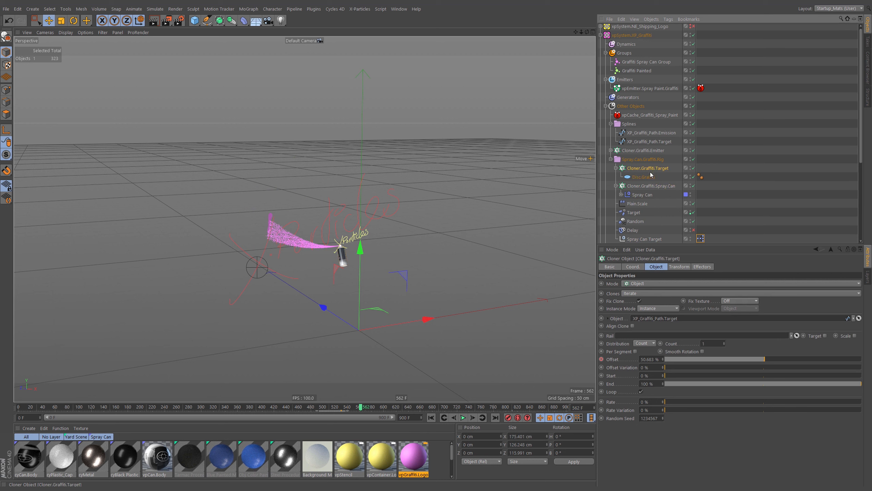
{"action": "left_click", "coordinate": [651, 186]}
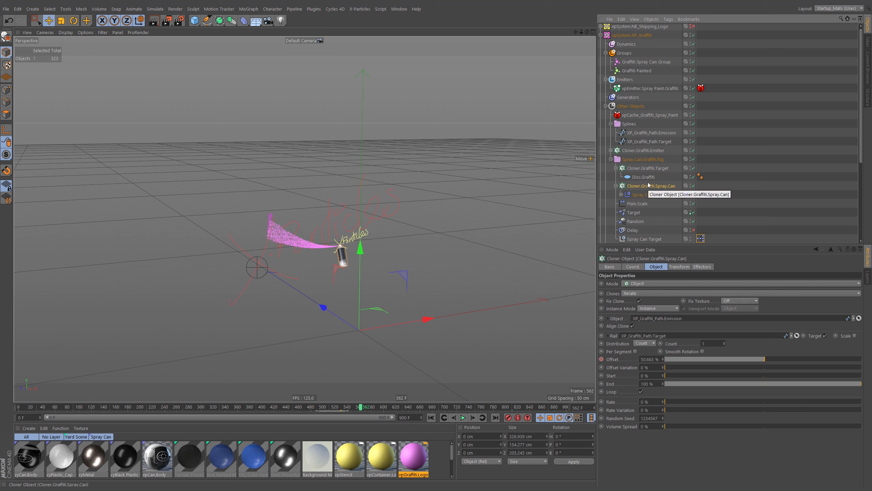
{"action": "scroll", "coordinate": [356, 246], "scroll_direction": "up", "scroll_amount": 5}
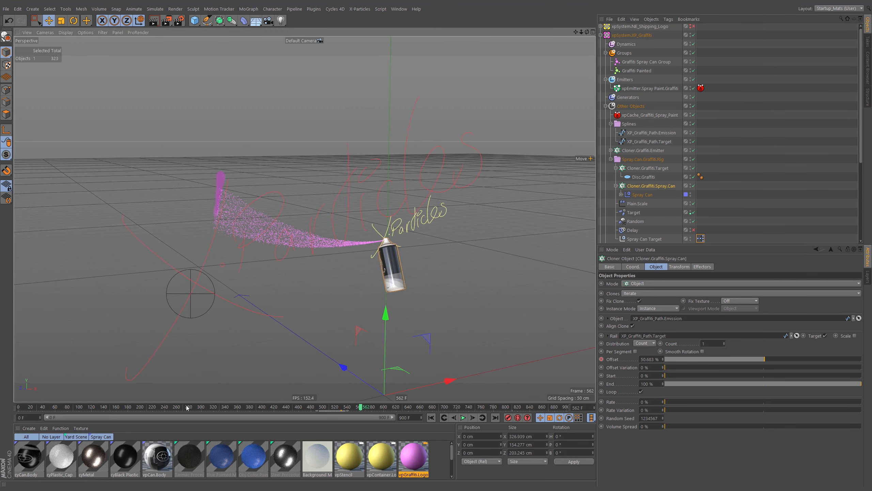
{"action": "left_click", "coordinate": [42, 407]}
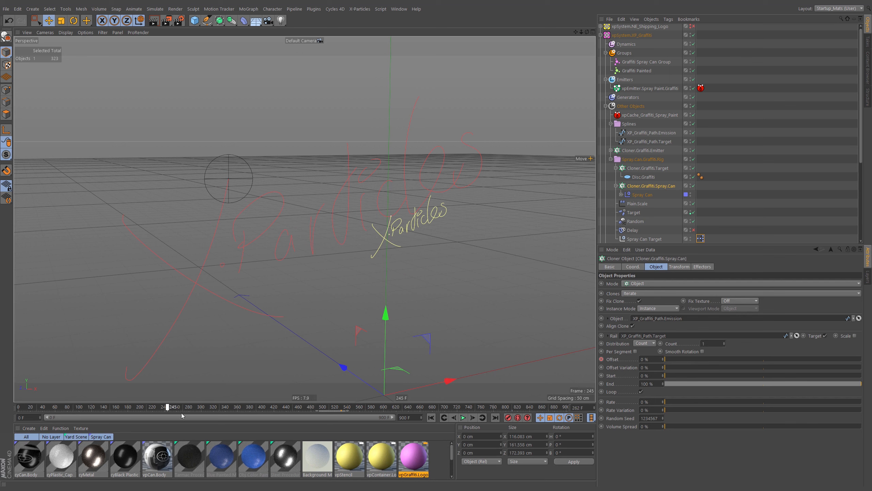
{"action": "left_click_drag", "start_coordinate": [182, 415], "coordinate": [185, 407]}
{"action": "left_click_drag", "start_coordinate": [325, 410], "coordinate": [447, 414]}
Step: Enable the MoSpline inside Spray Can briefly to check the can's aim against the target, and disable it again
{"action": "left_click", "coordinate": [621, 194]}
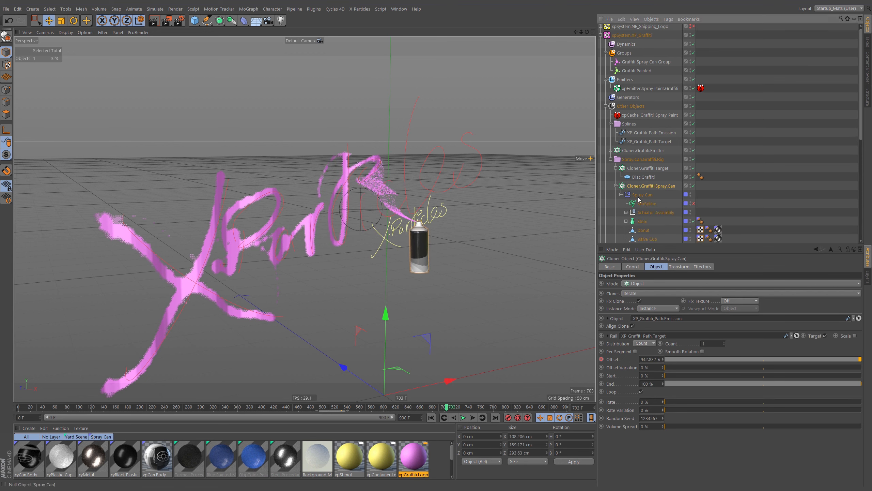
{"action": "left_click", "coordinate": [692, 203]}
{"action": "left_click_drag", "start_coordinate": [392, 208], "coordinate": [369, 200], "text": "alt"}
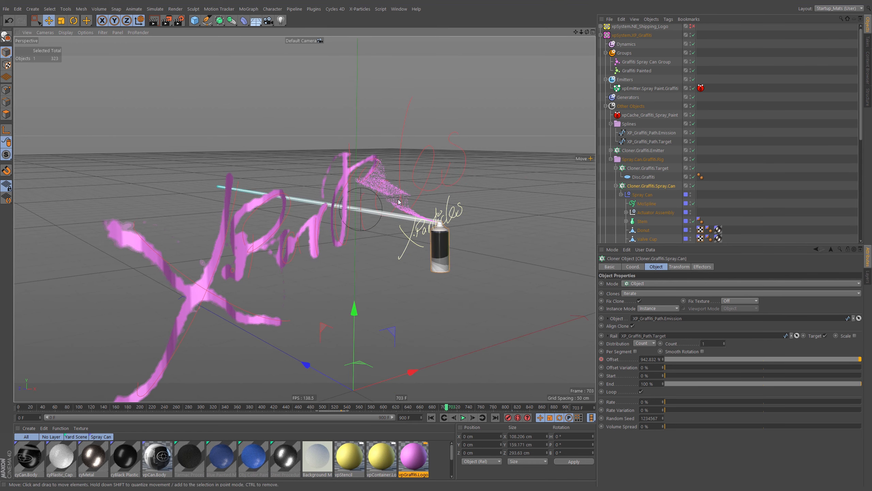
{"action": "scroll", "coordinate": [404, 213], "scroll_direction": "down", "scroll_amount": 5}
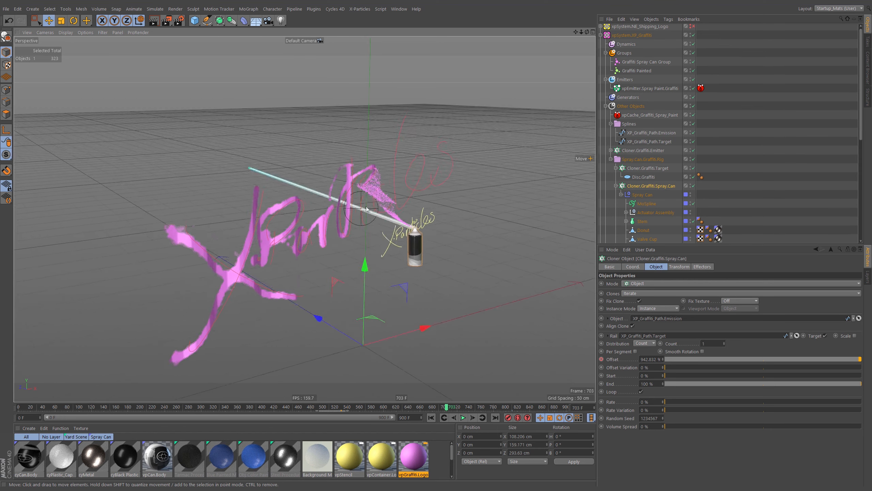
{"action": "left_click", "coordinate": [693, 203]}
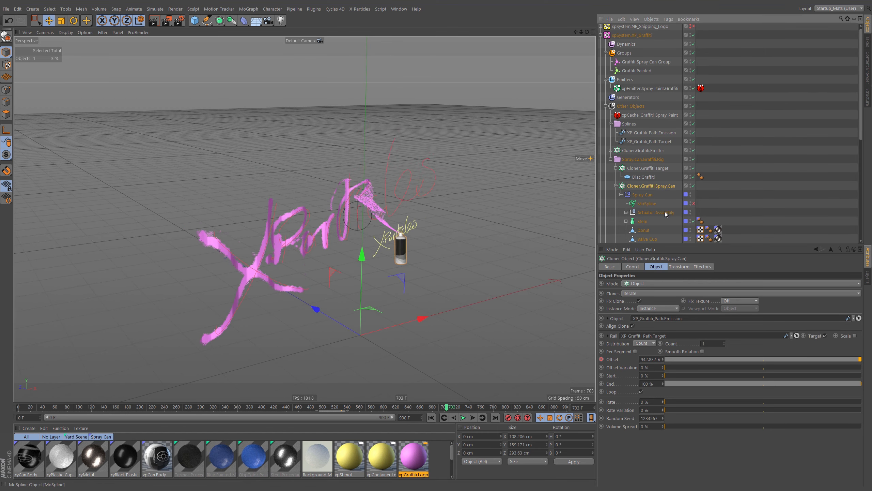
Step: Play the animation past frame 834 and check Plain.Scale's strength while scrubbing back from frame 832
{"action": "left_click", "coordinate": [463, 418]}
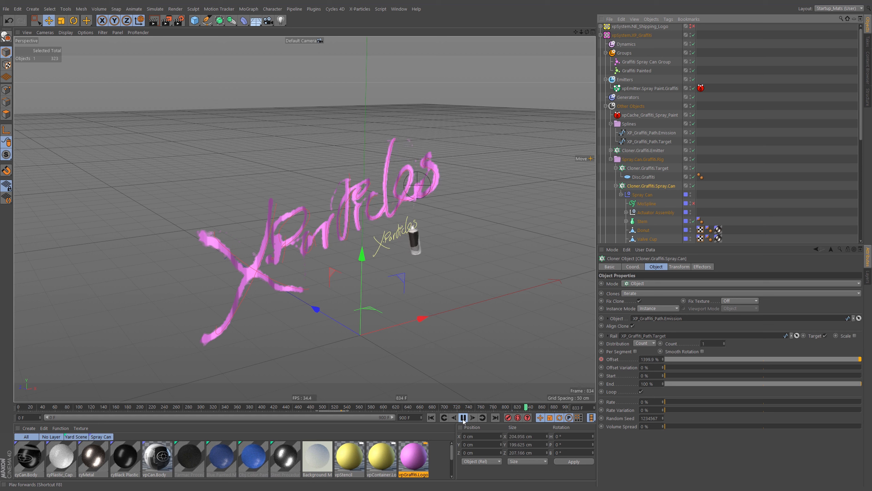
{"action": "left_click", "coordinate": [463, 419]}
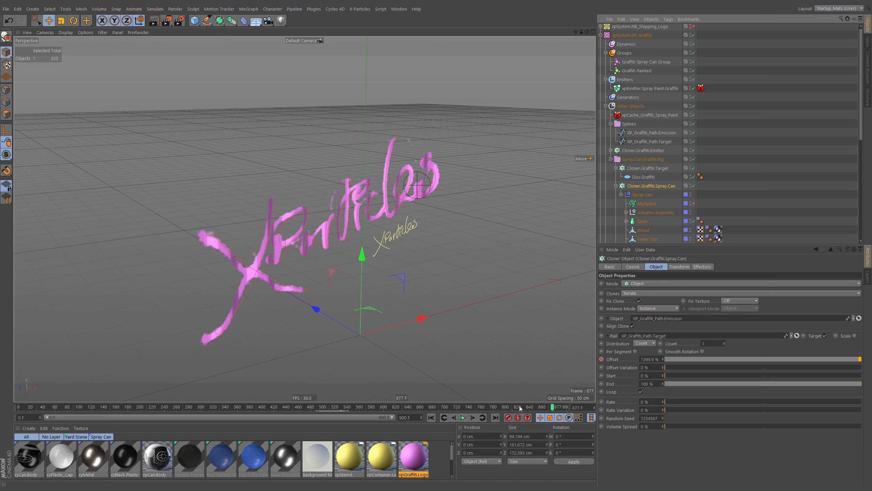
{"action": "mouse_move", "coordinate": [519, 407]}
{"action": "left_mouse_down"}
{"action": "mouse_move", "coordinate": [503, 408]}
{"action": "mouse_move", "coordinate": [526, 415]}
{"action": "left_mouse_up"}
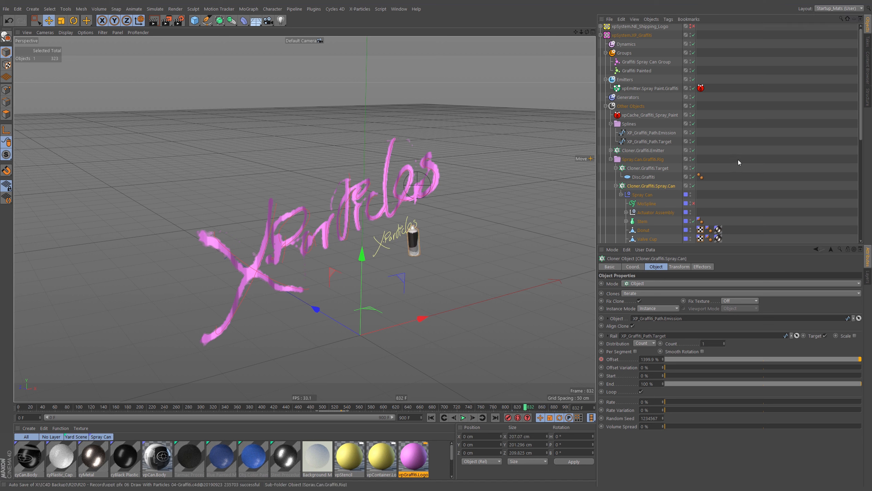
{"action": "scroll", "coordinate": [729, 202], "scroll_direction": "down", "scroll_amount": 3}
{"action": "left_click", "coordinate": [636, 222]}
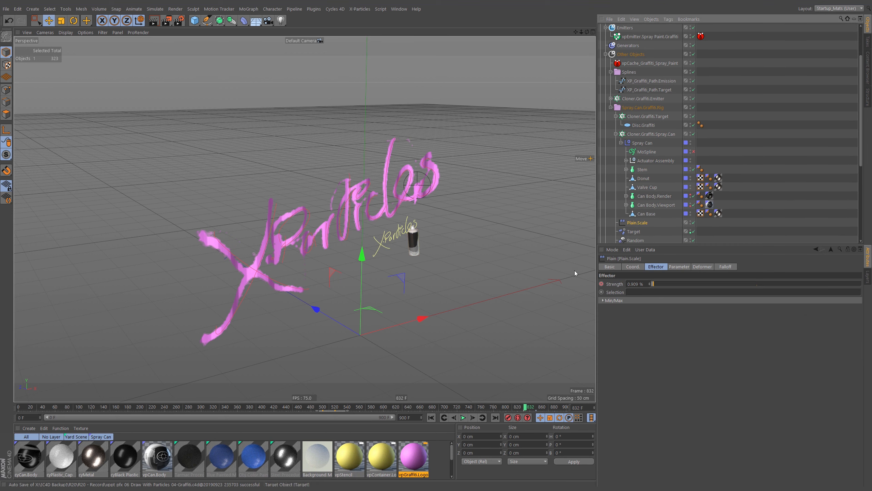
{"action": "mouse_move", "coordinate": [526, 408]}
{"action": "left_mouse_down"}
{"action": "mouse_move", "coordinate": [534, 413]}
{"action": "mouse_move", "coordinate": [202, 410]}
{"action": "left_mouse_up"}
Step: Return the animation to frame 0 and enable the Delay effector in the graffiti rig
{"action": "left_click", "coordinate": [431, 417]}
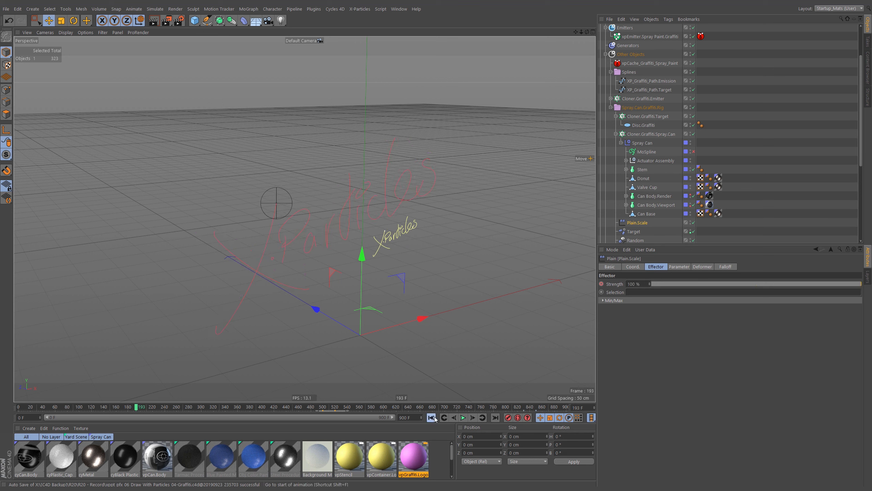
{"action": "scroll", "coordinate": [777, 192], "scroll_direction": "down", "scroll_amount": 3}
{"action": "left_click", "coordinate": [633, 169]}
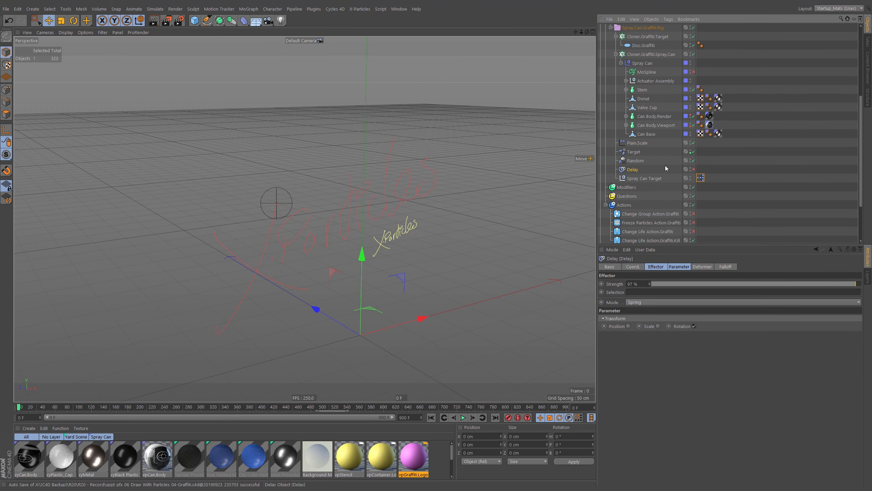
{"action": "scroll", "coordinate": [758, 192], "scroll_direction": "up", "scroll_amount": 2}
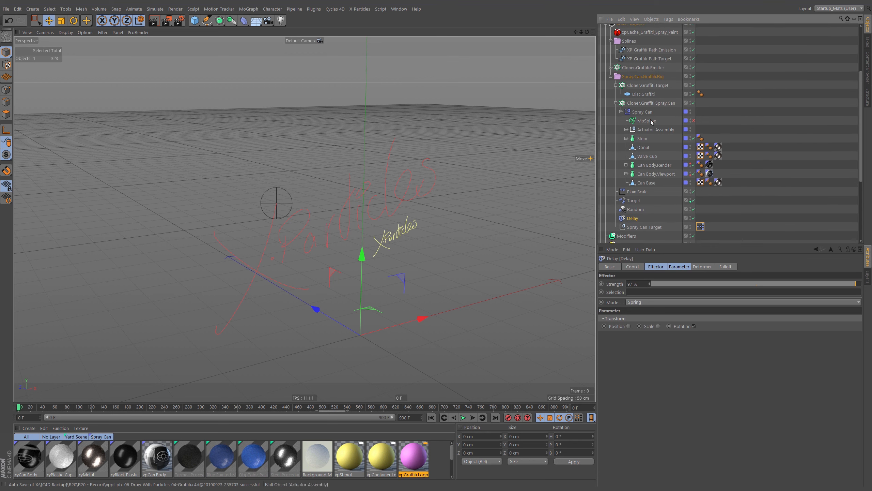
Step: Collapse the Cloner.Graffiti.Target and Cloner.Graffiti.Spray.Can hierarchies, leaving Cloner.Graffiti.Spray.Can selected
{"action": "left_click", "coordinate": [648, 104]}
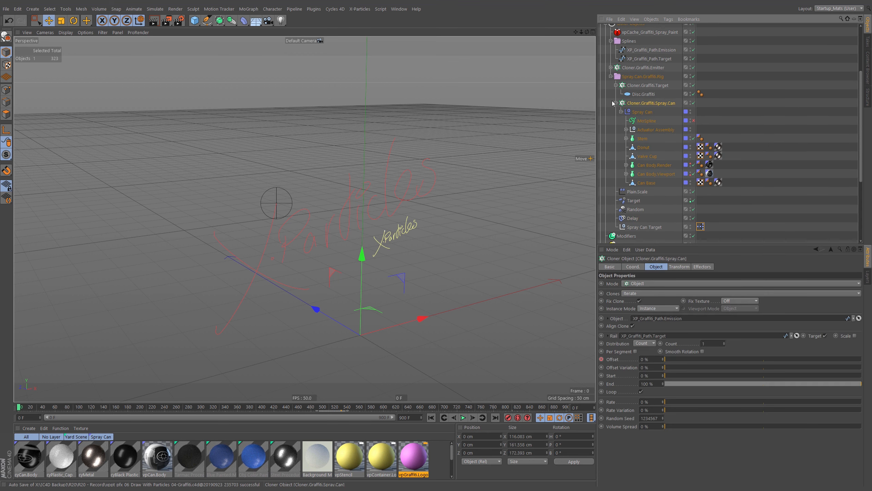
{"action": "left_click", "coordinate": [616, 100]}
{"action": "left_click", "coordinate": [615, 85]}
{"action": "left_click", "coordinate": [616, 94]}
{"action": "left_click", "coordinate": [648, 96]}
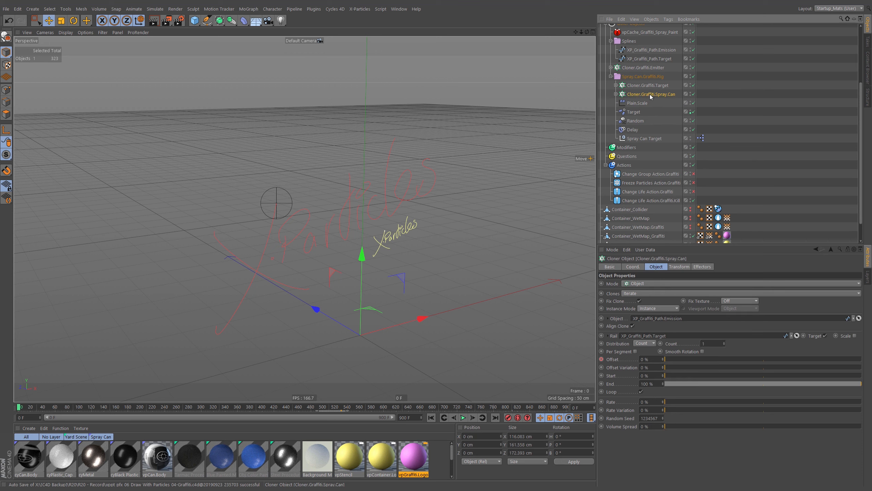
Step: Add a MoGraph Cache tag to the Cloner.Graffiti.Spray.Can cloner
{"action": "right_click", "coordinate": [649, 96]}
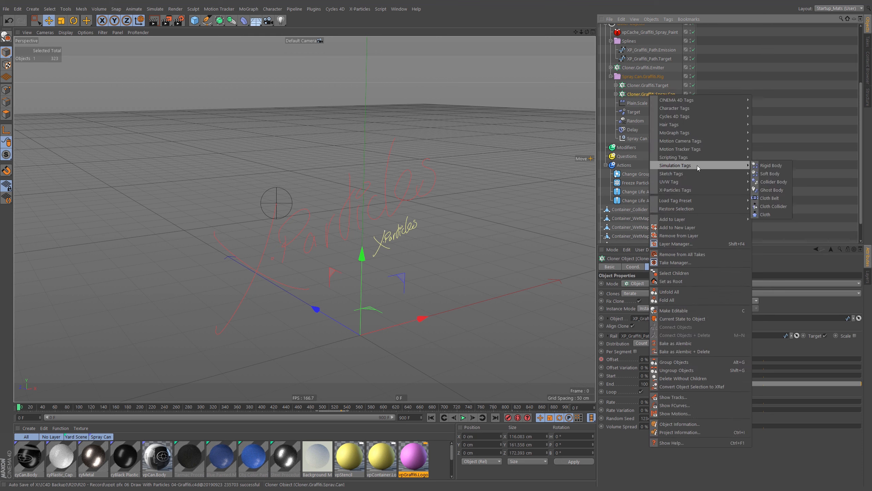
{"action": "mouse_move", "coordinate": [707, 132]}
{"action": "left_click", "coordinate": [768, 133]}
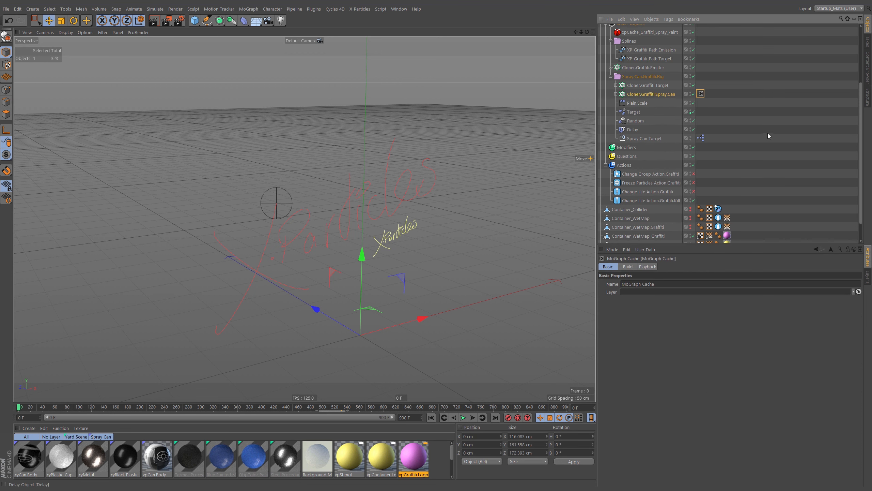
Step: Limit the MoGraph cache to a range from 500 F to 900 F and bake it
{"action": "left_click", "coordinate": [627, 267]}
{"action": "left_click", "coordinate": [640, 301]}
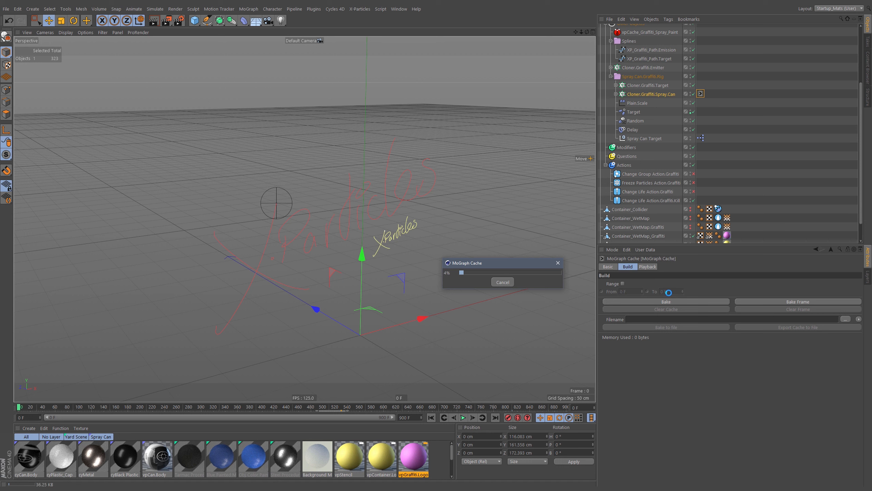
{"action": "left_click", "coordinate": [502, 282]}
{"action": "left_click", "coordinate": [623, 283]}
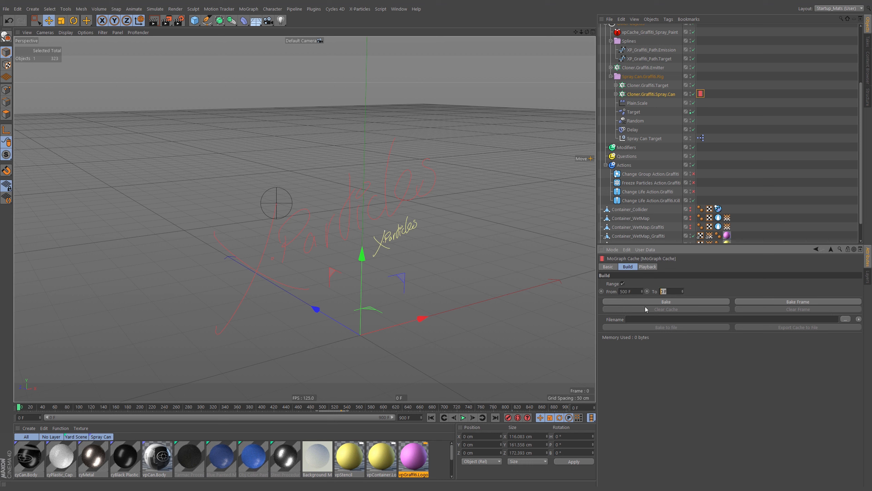
{"action": "left_click", "coordinate": [672, 302]}
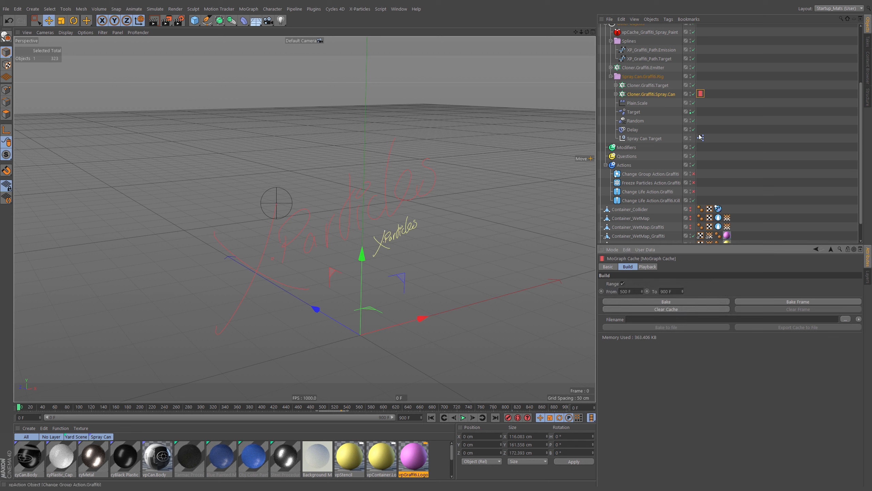
Step: Scrub from frame 507 to frame 696 to check the baked spray can, and clear its cache
{"action": "left_click", "coordinate": [329, 407]}
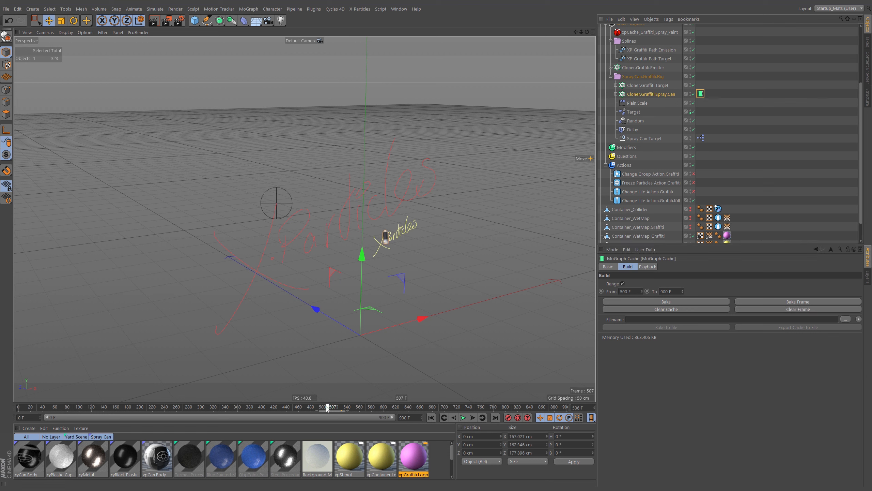
{"action": "left_click_drag", "start_coordinate": [326, 408], "coordinate": [444, 411]}
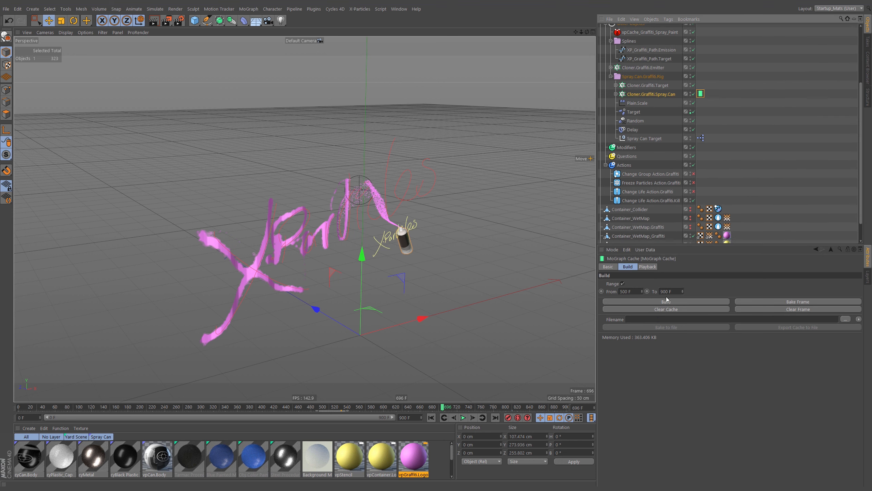
{"action": "left_click", "coordinate": [676, 310]}
Step: Set the transform color of Cloner.Graffiti.Spray.Can to a pink with H 297°, S 47% and V 100%
{"action": "left_click", "coordinate": [651, 93]}
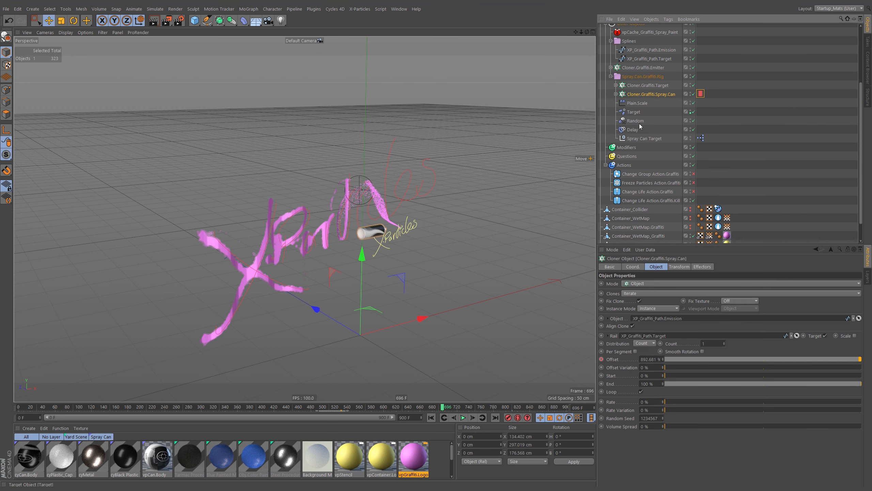
{"action": "left_click", "coordinate": [679, 266]}
{"action": "mouse_move", "coordinate": [678, 337]}
{"action": "left_mouse_down"}
{"action": "mouse_move", "coordinate": [820, 344]}
{"action": "mouse_move", "coordinate": [724, 345]}
{"action": "mouse_move", "coordinate": [751, 346]}
{"action": "left_mouse_up"}
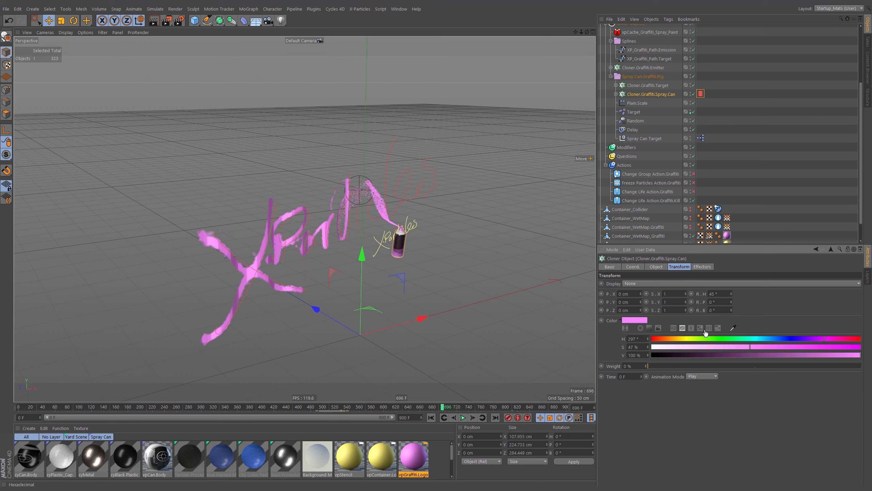
{"action": "left_click", "coordinate": [716, 329]}
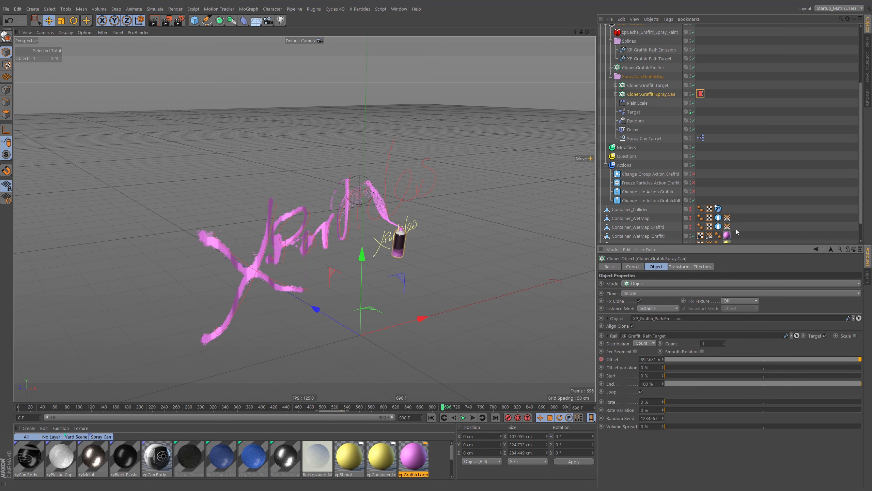
Step: Rebake the spray can cloner's MoGraph cache from the animation start and scrub to frame 663 to check it
{"action": "left_click", "coordinate": [786, 160]}
{"action": "left_click", "coordinate": [701, 94]}
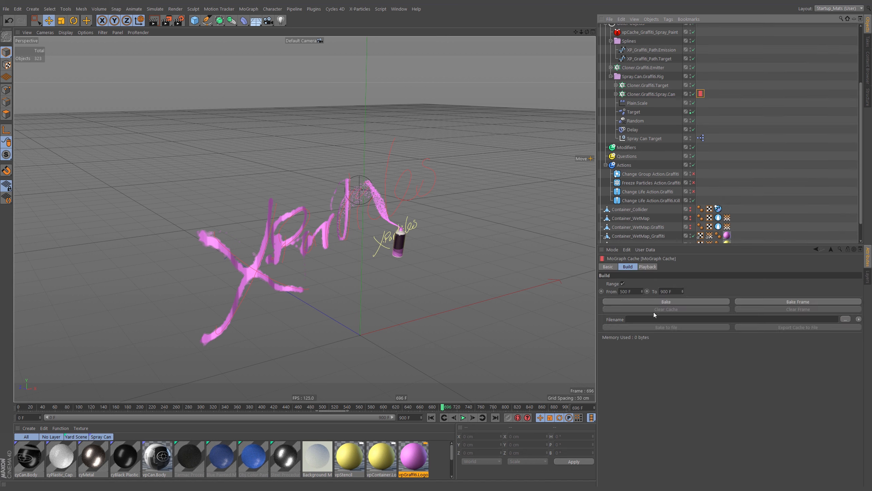
{"action": "left_click", "coordinate": [657, 300]}
{"action": "left_click", "coordinate": [432, 418]}
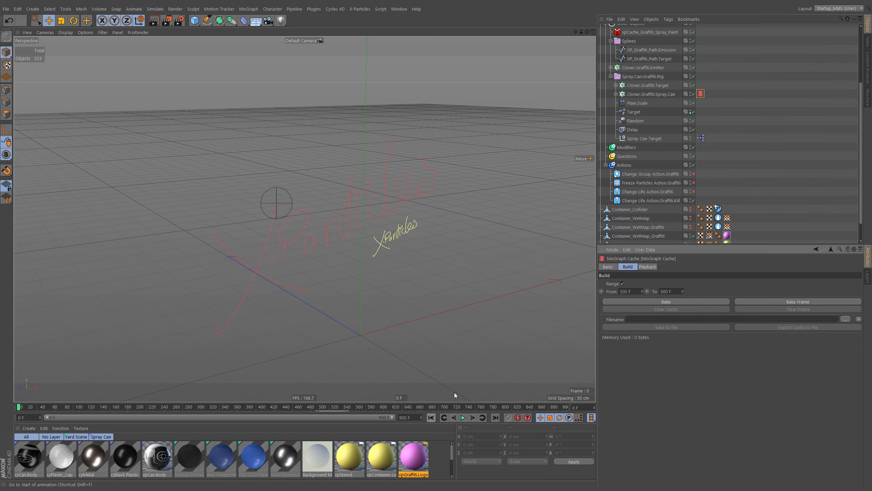
{"action": "left_click", "coordinate": [643, 301]}
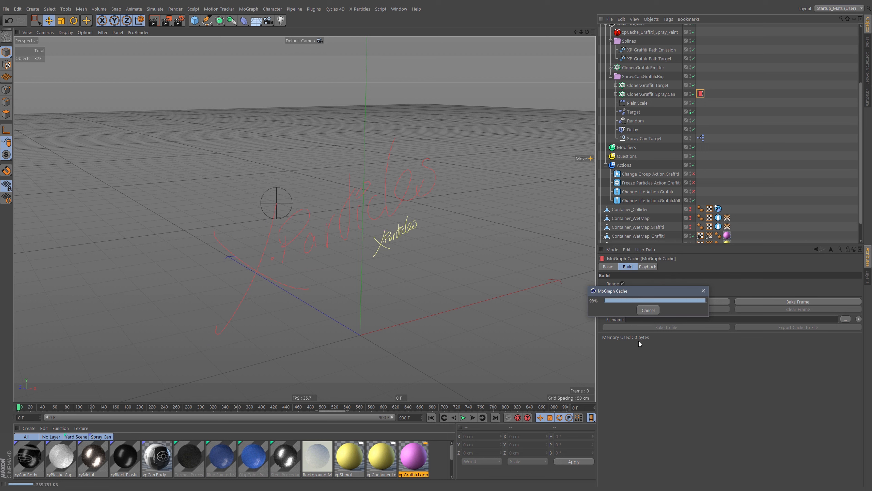
{"action": "mouse_move", "coordinate": [392, 408]}
{"action": "left_mouse_down"}
{"action": "mouse_move", "coordinate": [520, 397]}
{"action": "mouse_move", "coordinate": [353, 414]}
{"action": "mouse_move", "coordinate": [527, 396]}
{"action": "mouse_move", "coordinate": [563, 406]}
{"action": "mouse_move", "coordinate": [314, 413]}
{"action": "mouse_move", "coordinate": [522, 405]}
{"action": "mouse_move", "coordinate": [411, 416]}
{"action": "mouse_move", "coordinate": [423, 410]}
{"action": "left_mouse_up"}
{"action": "left_click", "coordinate": [710, 113]}
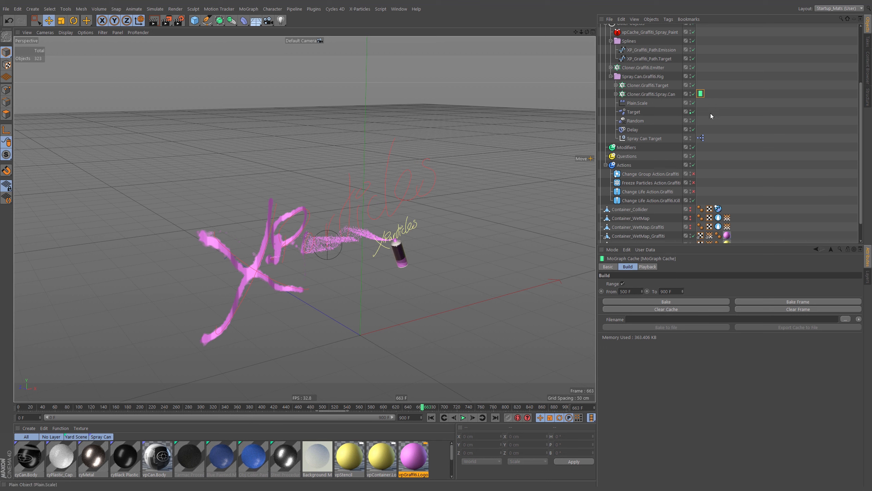
Step: Hide the graffiti system's Splines folder in the viewport and collapse it
{"action": "scroll", "coordinate": [736, 107], "scroll_direction": "up", "scroll_amount": 3}
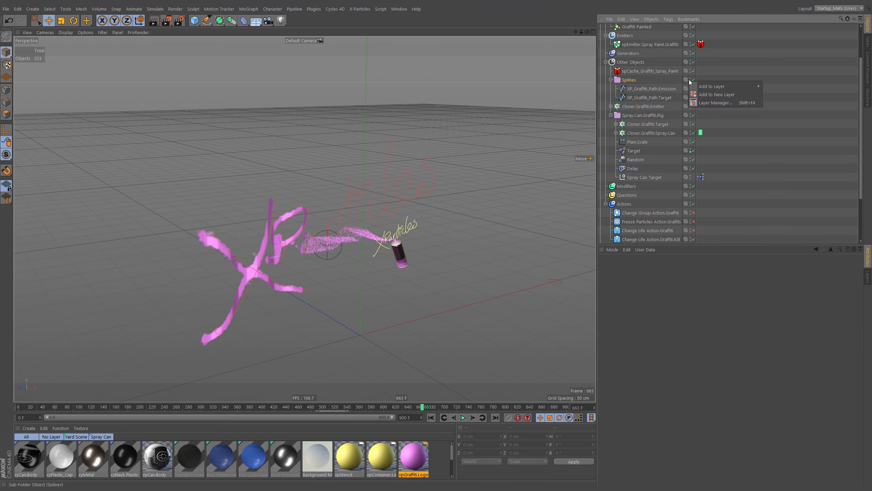
{"action": "left_click", "coordinate": [690, 80]}
{"action": "left_click", "coordinate": [611, 80]}
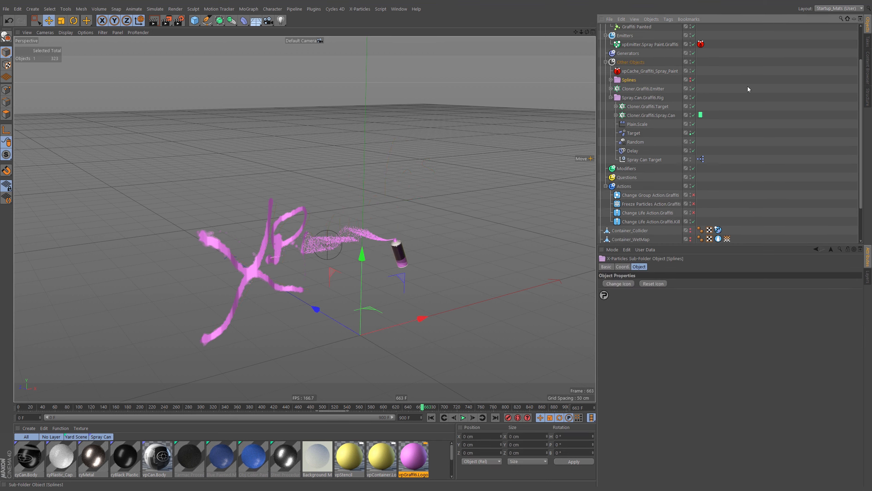
{"action": "left_click", "coordinate": [748, 88]}
Step: Play the animation from frame 663 and hide the Spray Can Target null in the viewport
{"action": "left_click", "coordinate": [463, 417]}
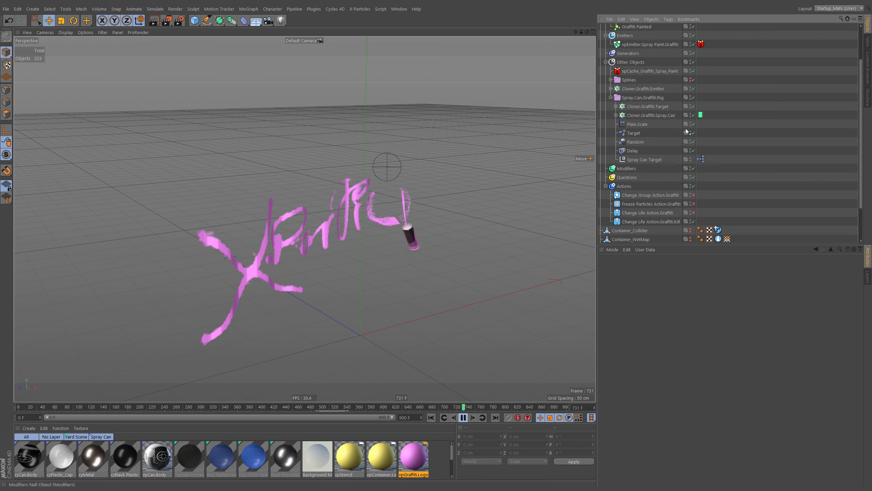
{"action": "left_click", "coordinate": [690, 159]}
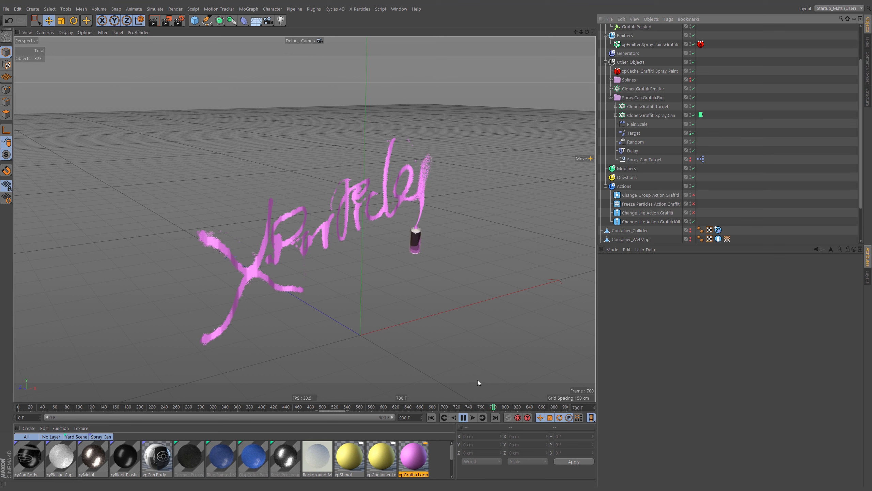
{"action": "left_click_drag", "start_coordinate": [462, 325], "coordinate": [453, 324], "text": "alt"}
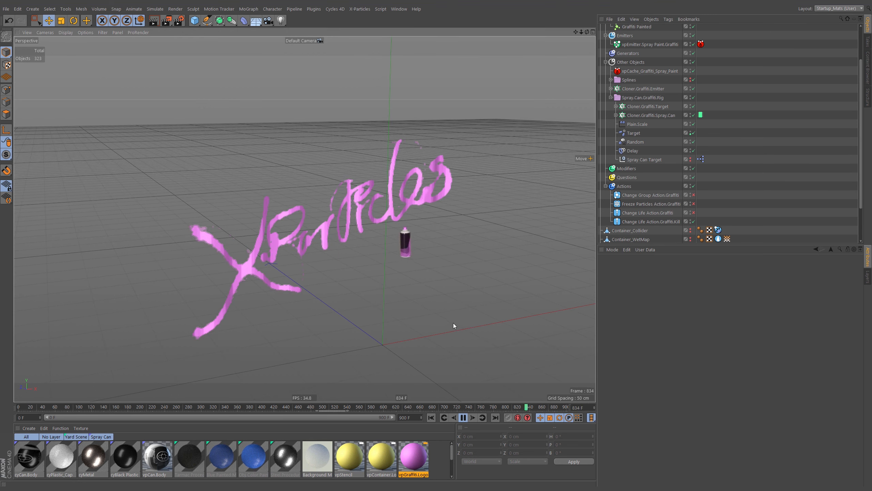
Step: Enable the yellow-textured Container_WetMap, stop playback and scrub to frame 324 to view the stencilled logo
{"action": "scroll", "coordinate": [716, 210], "scroll_direction": "down", "scroll_amount": 3}
{"action": "left_click", "coordinate": [694, 229]}
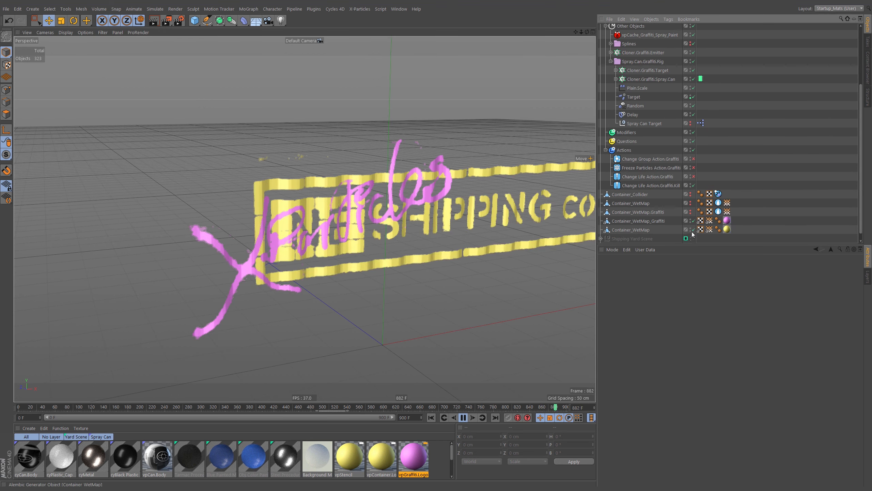
{"action": "scroll", "coordinate": [375, 226], "scroll_direction": "down", "scroll_amount": 3}
{"action": "middle_click_drag", "start_coordinate": [378, 224], "coordinate": [344, 241], "text": "alt"}
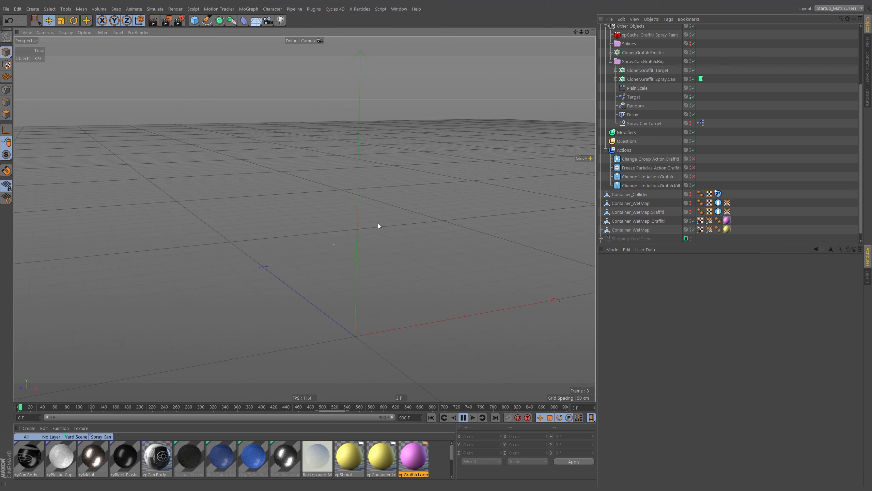
{"action": "left_click", "coordinate": [464, 417]}
{"action": "left_click_drag", "start_coordinate": [108, 409], "coordinate": [215, 409]}
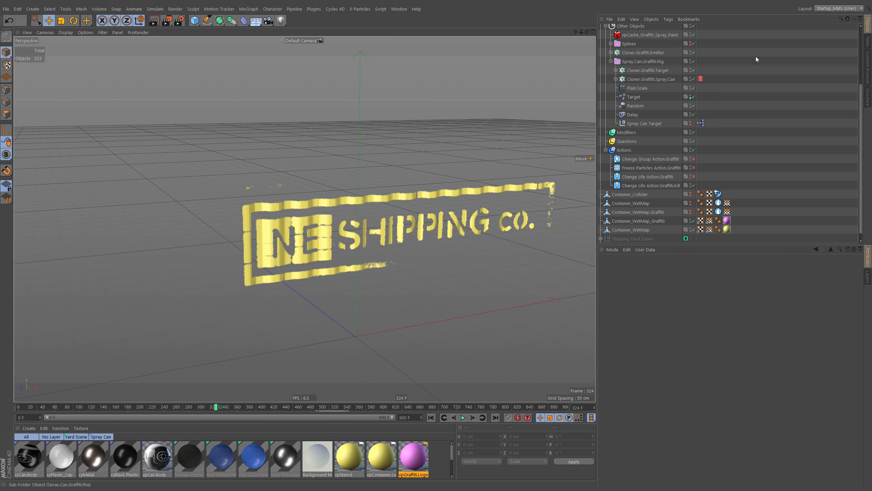
Step: Enable xpSystem.NE_Shipping_Logo and expand it with its Groups, Emitters and Other Objects folders
{"action": "scroll", "coordinate": [715, 71], "scroll_direction": "up", "scroll_amount": 3}
{"action": "left_click", "coordinate": [693, 28]}
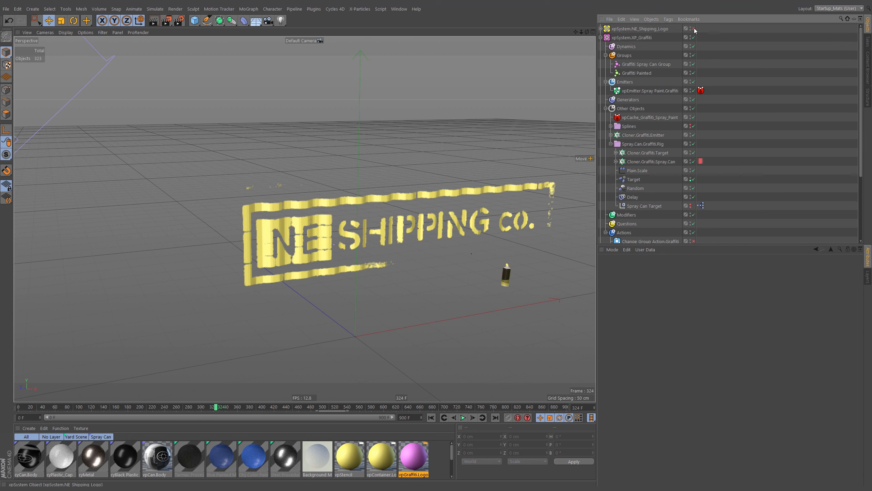
{"action": "left_click", "coordinate": [601, 29]}
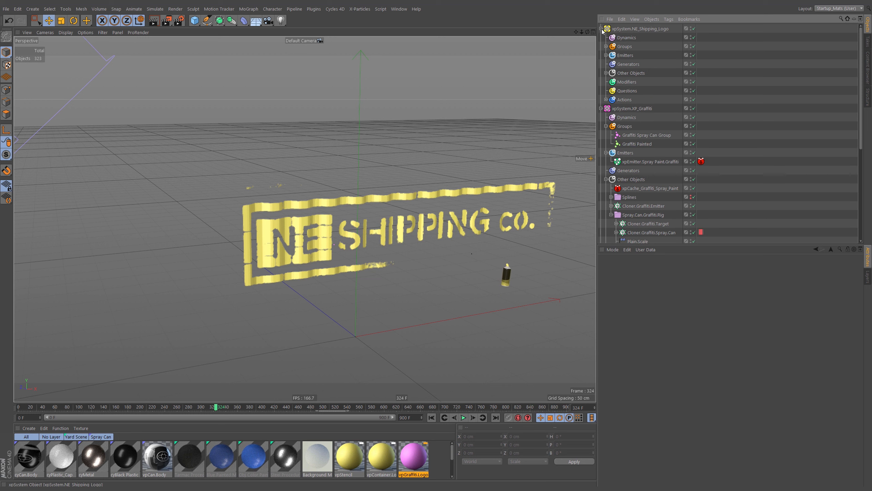
{"action": "left_click", "coordinate": [606, 73]}
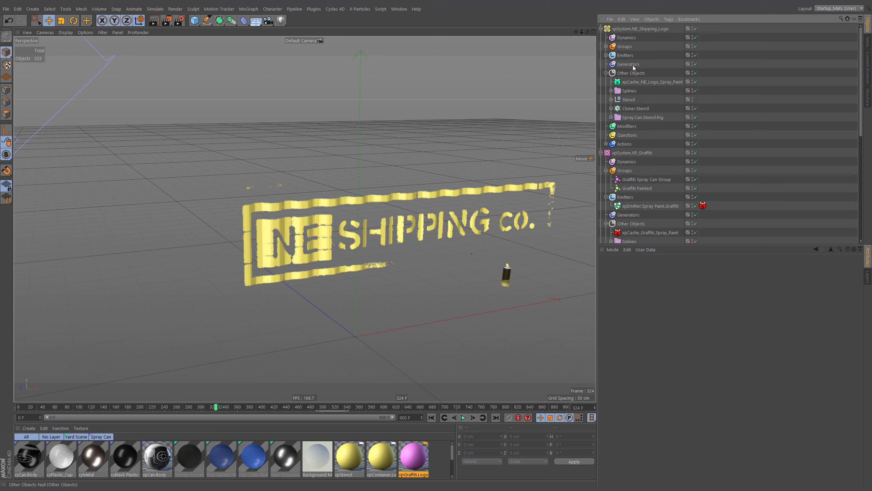
{"action": "left_click", "coordinate": [606, 55]}
{"action": "left_click", "coordinate": [606, 47]}
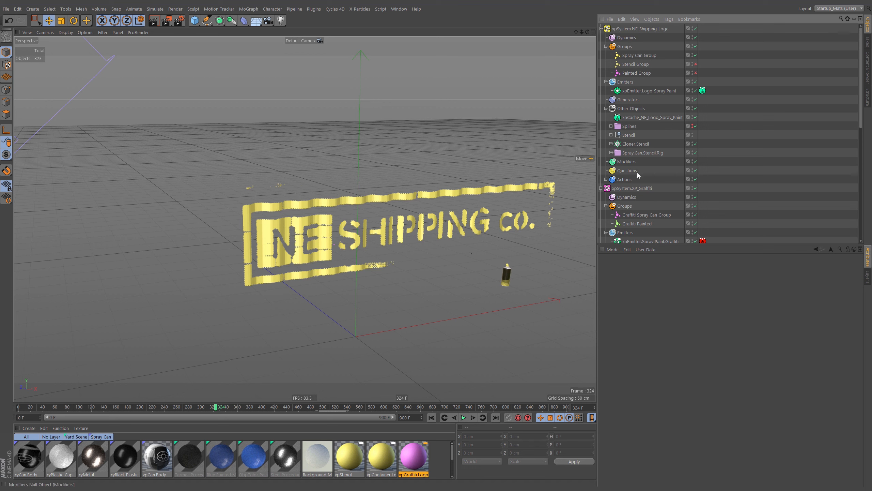
Step: Expand the Stencil null and enable the yellow-textured Stencil_WetMap inside it
{"action": "left_click", "coordinate": [611, 135]}
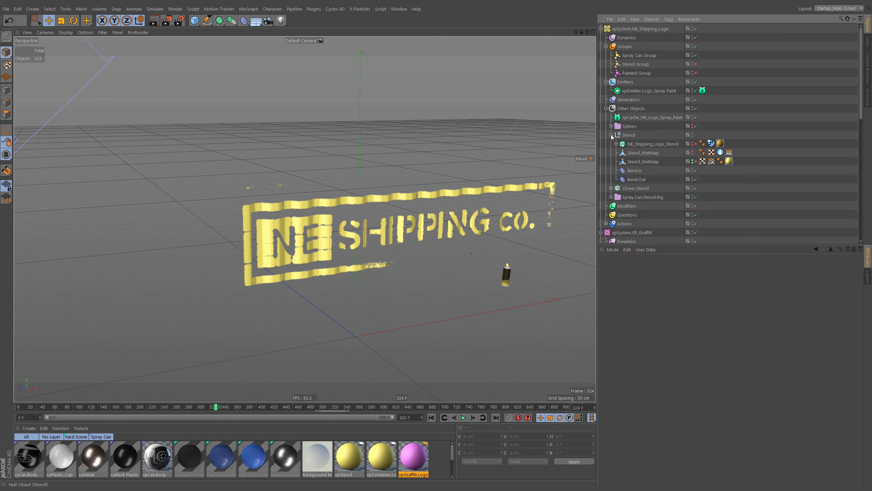
{"action": "left_click", "coordinate": [611, 135]}
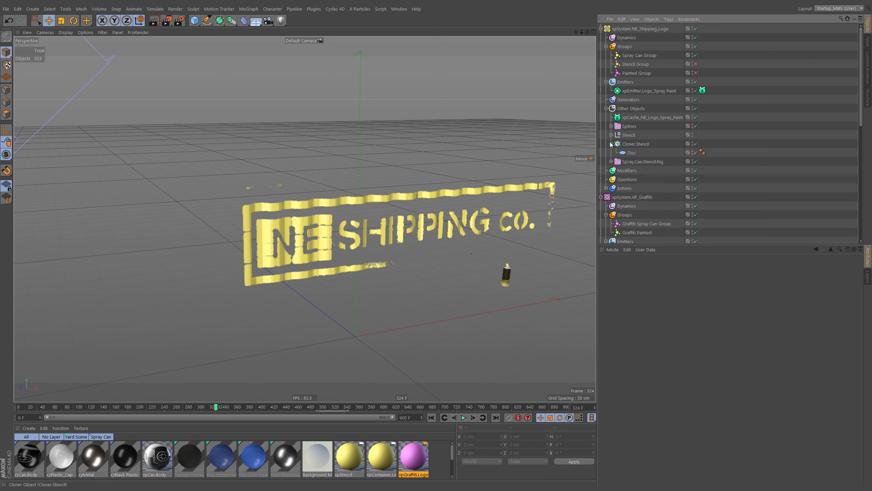
{"action": "left_click", "coordinate": [612, 135]}
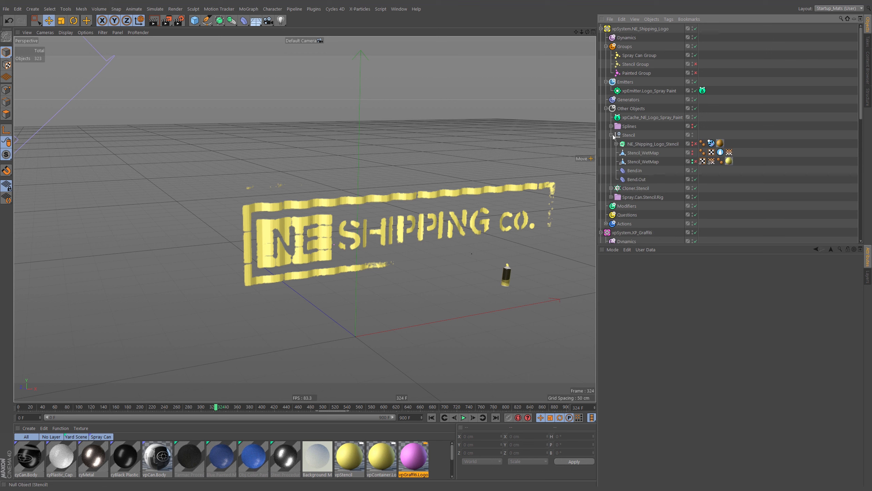
{"action": "left_click", "coordinate": [696, 161]}
{"action": "left_click", "coordinate": [693, 160]}
{"action": "left_click", "coordinate": [692, 160]}
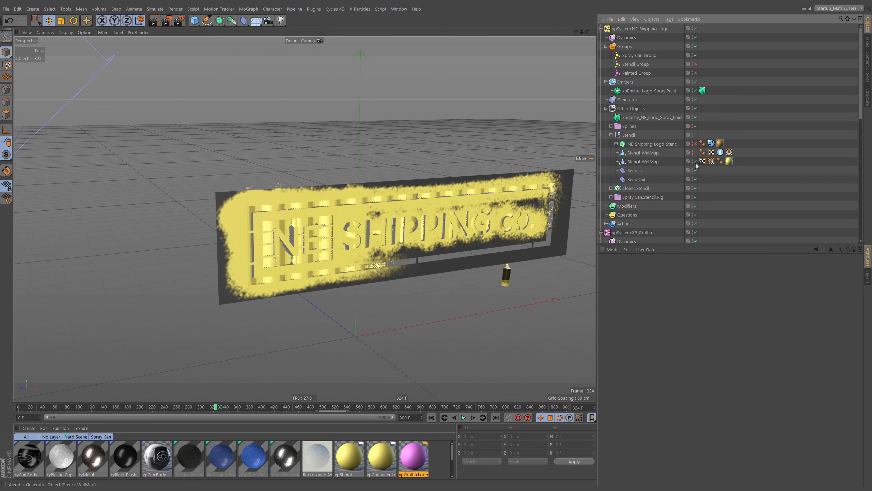
Step: Make the Yard Scene layer visible, unlock it and activate its animation, generators, deformers, expressions and XRefs
{"action": "right_click_drag", "start_coordinate": [475, 213], "coordinate": [447, 214], "text": "alt"}
{"action": "left_click_drag", "start_coordinate": [446, 215], "coordinate": [443, 206], "text": "alt"}
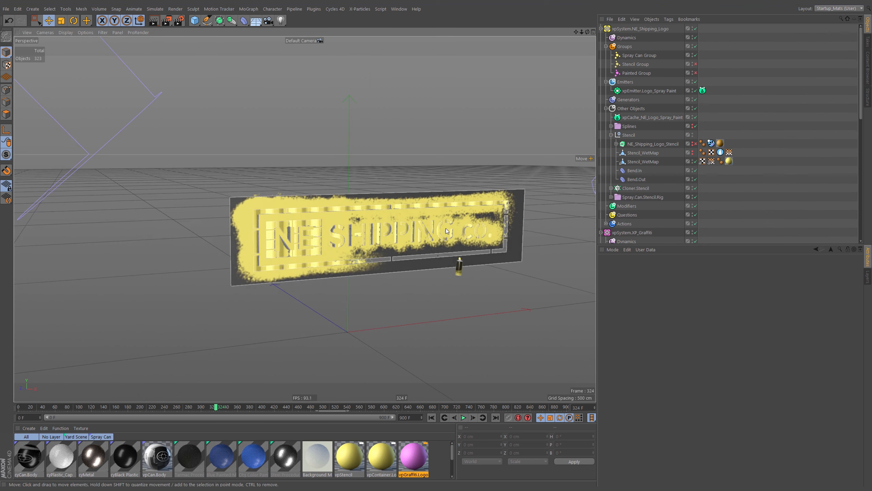
{"action": "middle_click_drag", "start_coordinate": [443, 206], "coordinate": [453, 196], "text": "alt"}
{"action": "left_click", "coordinate": [867, 277]}
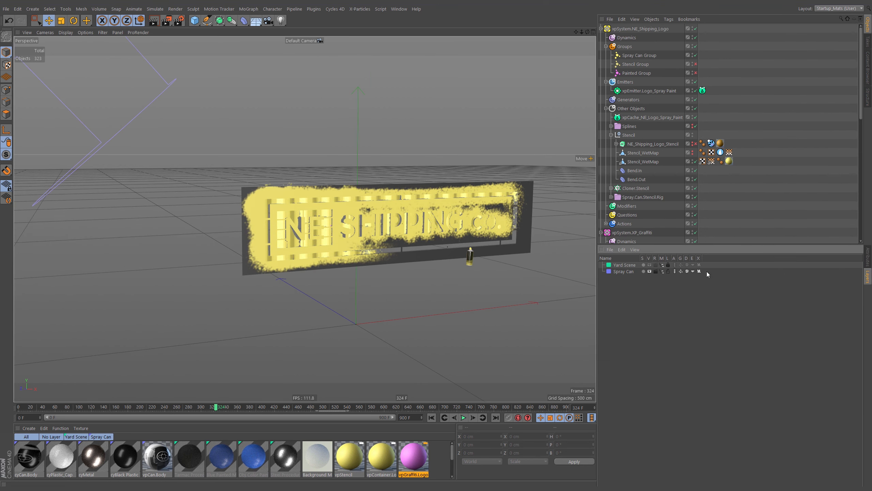
{"action": "left_click", "coordinate": [650, 265]}
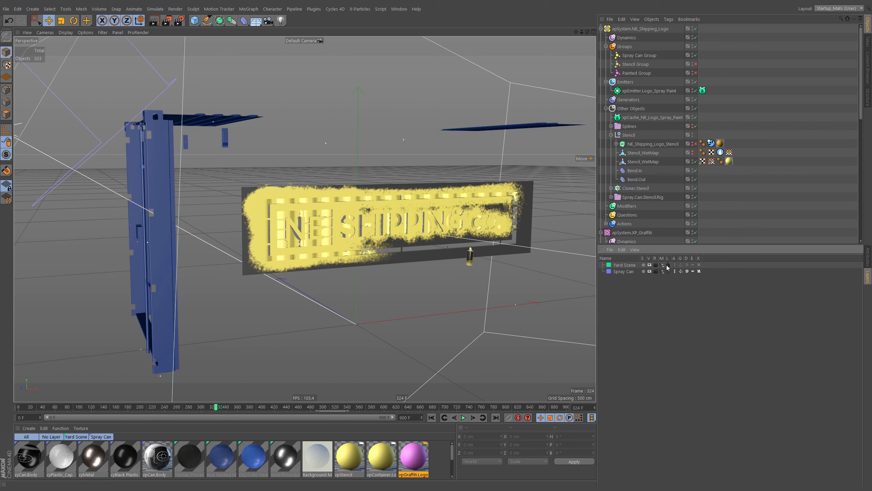
{"action": "left_click", "coordinate": [668, 265]}
{"action": "left_click", "coordinate": [693, 265]}
{"action": "scroll", "coordinate": [373, 183], "scroll_direction": "down", "scroll_amount": 7}
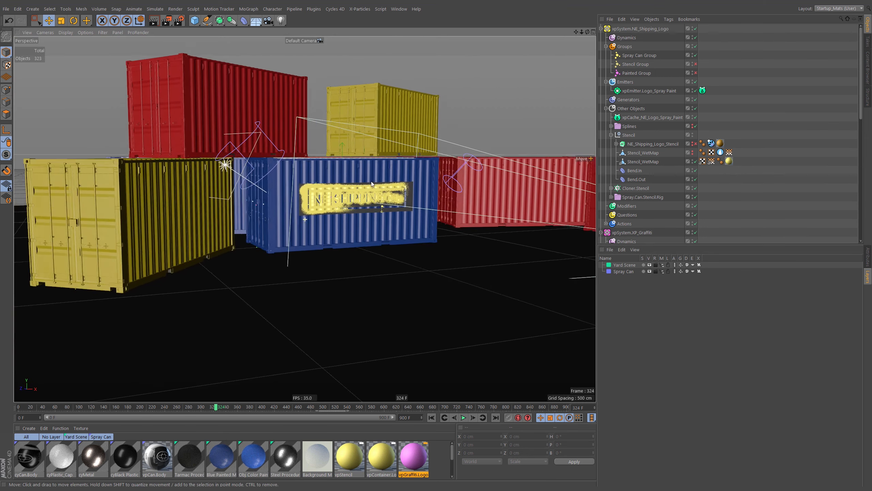
{"action": "left_click_drag", "start_coordinate": [374, 182], "coordinate": [365, 216], "text": "alt"}
{"action": "scroll", "coordinate": [365, 169], "scroll_direction": "up", "scroll_amount": 5}
{"action": "scroll", "coordinate": [388, 161], "scroll_direction": "down", "scroll_amount": 4}
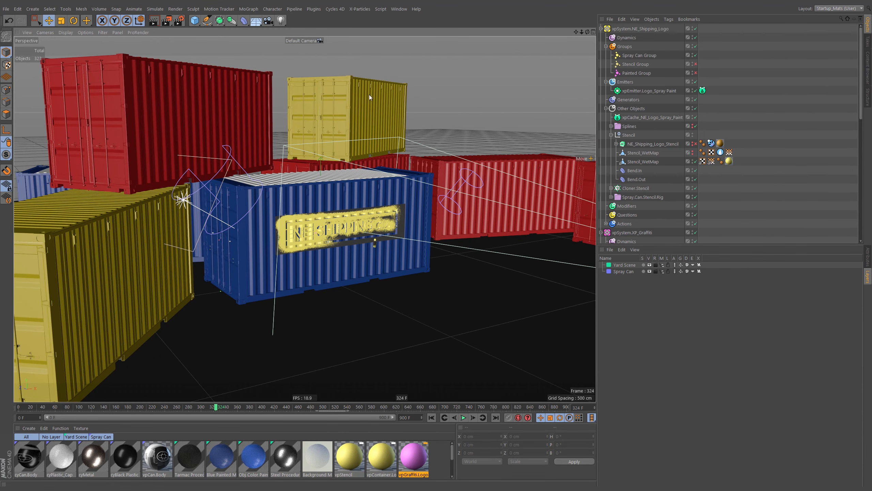
Step: Switch the viewport to the Shot Camera, scrub through the early frames and play the stencil spraying until about frame 143
{"action": "left_click", "coordinate": [319, 41]}
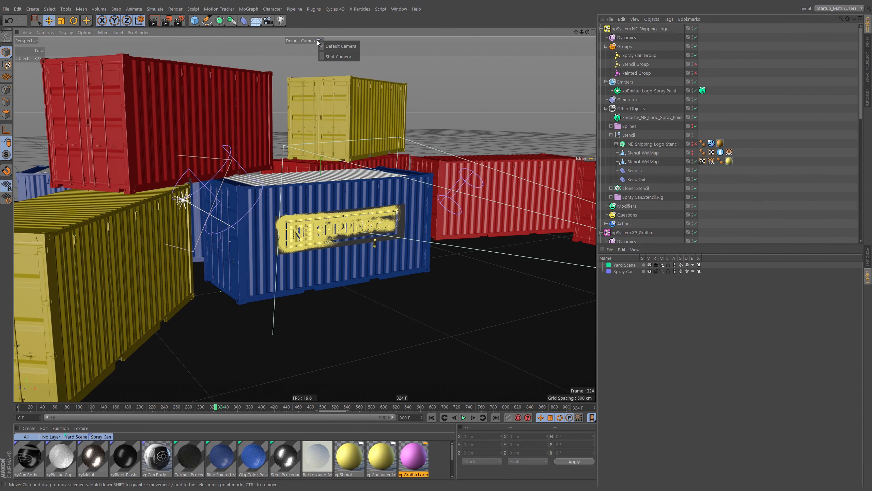
{"action": "left_click", "coordinate": [340, 56]}
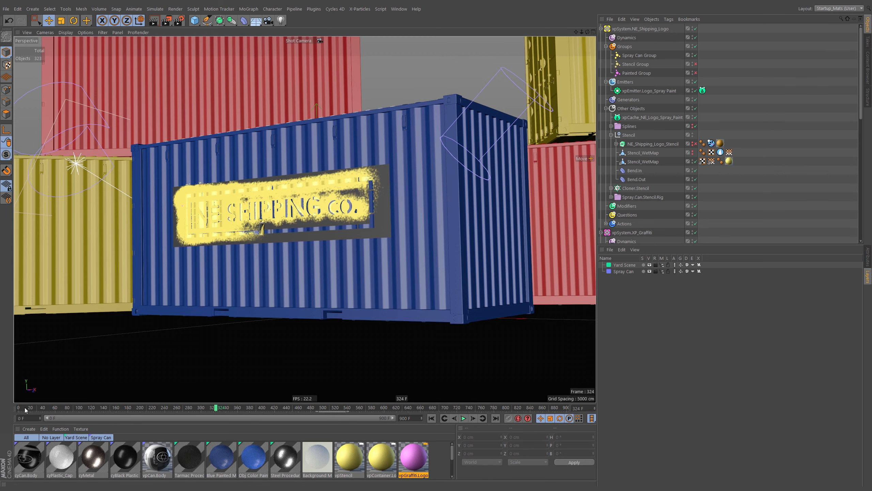
{"action": "left_click_drag", "start_coordinate": [20, 407], "coordinate": [90, 412]}
{"action": "left_click", "coordinate": [463, 419]}
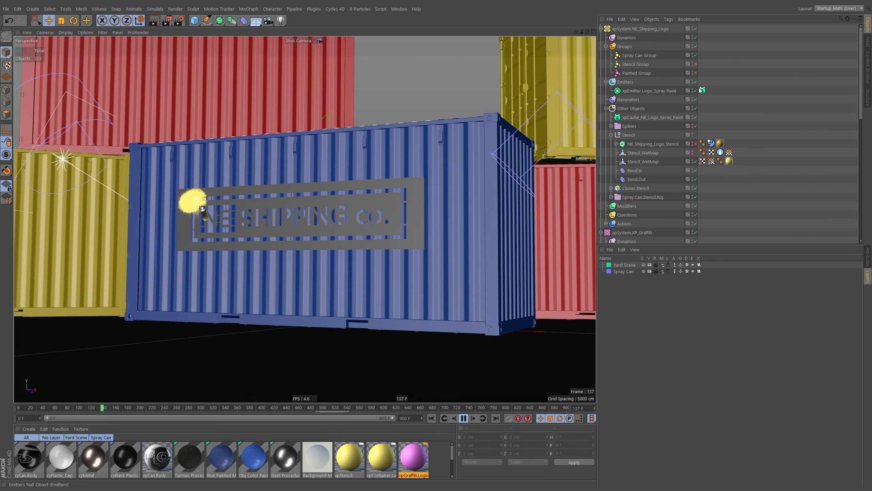
{"action": "left_click", "coordinate": [464, 418]}
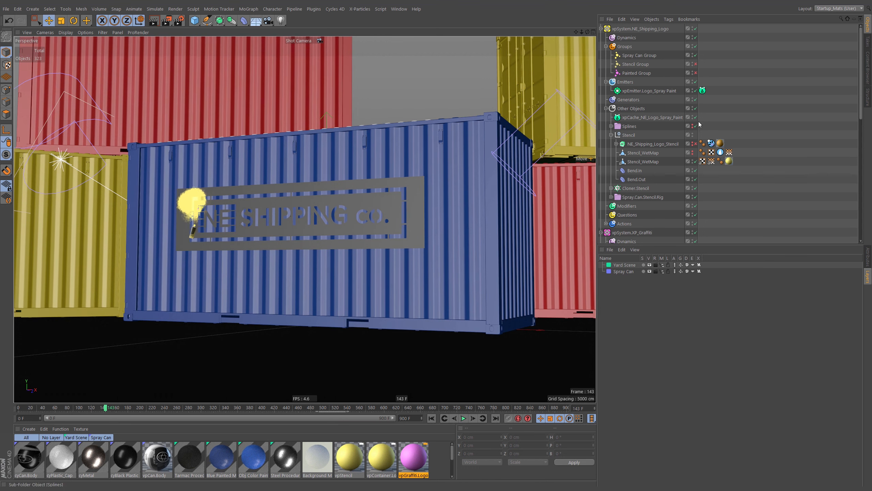
Step: Turn on use of the xpCache_NE_Logo_Spray_Paint cache and keep caching enabled on the logo spray paint emitter's cache tag
{"action": "left_click", "coordinate": [696, 117]}
{"action": "left_click", "coordinate": [666, 118]}
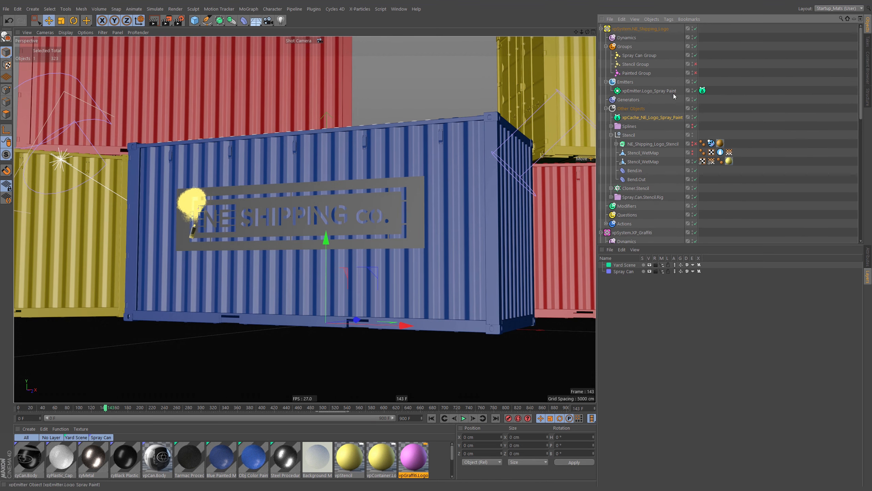
{"action": "left_click", "coordinate": [869, 260]}
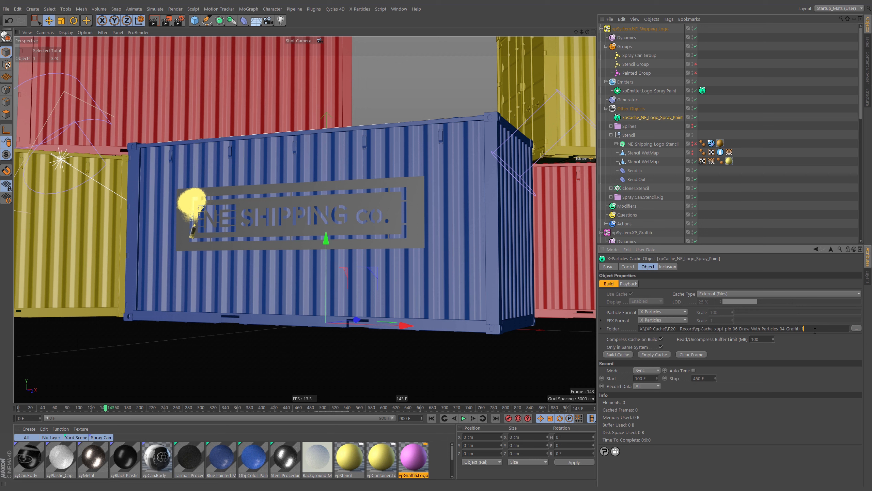
{"action": "left_click", "coordinate": [696, 117]}
{"action": "left_click", "coordinate": [696, 117]}
{"action": "left_click", "coordinate": [702, 90]}
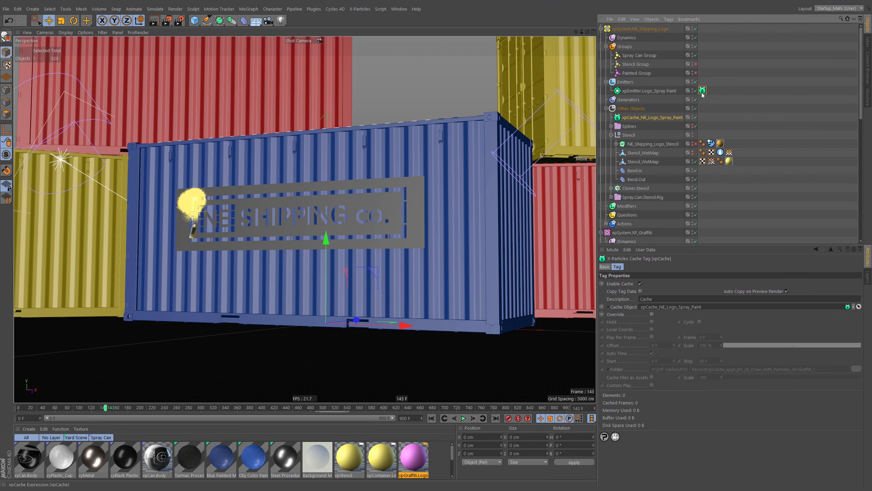
{"action": "left_click", "coordinate": [641, 284]}
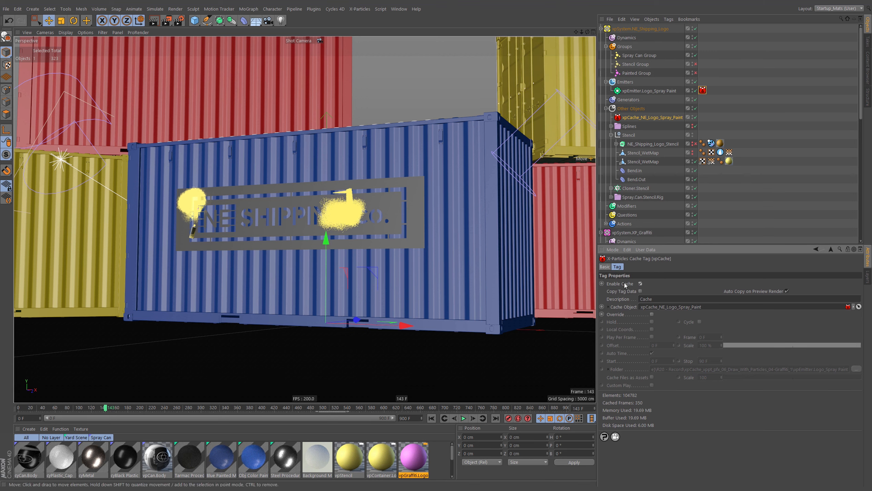
Step: Return the timeline to the start and play the first frames to check the cached logo spray paint particles
{"action": "left_click_drag", "start_coordinate": [99, 408], "coordinate": [77, 407]}
{"action": "left_click", "coordinate": [434, 418]}
{"action": "left_click", "coordinate": [464, 418]}
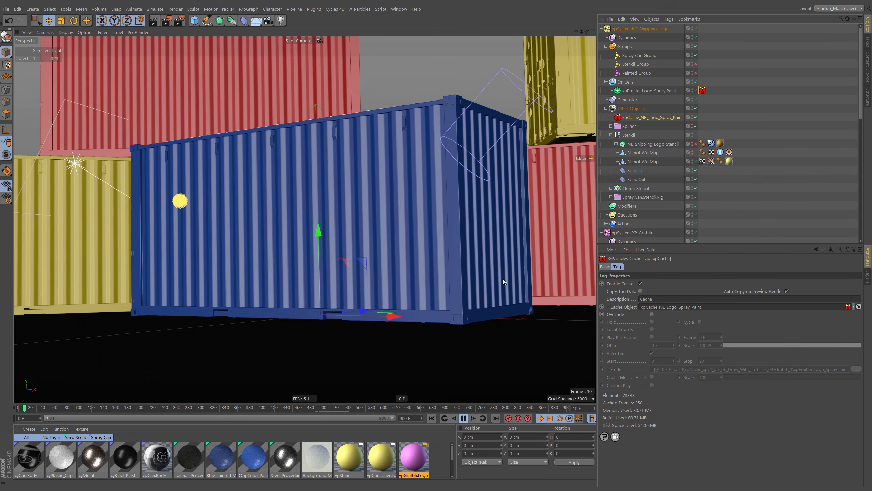
{"action": "left_click", "coordinate": [463, 418]}
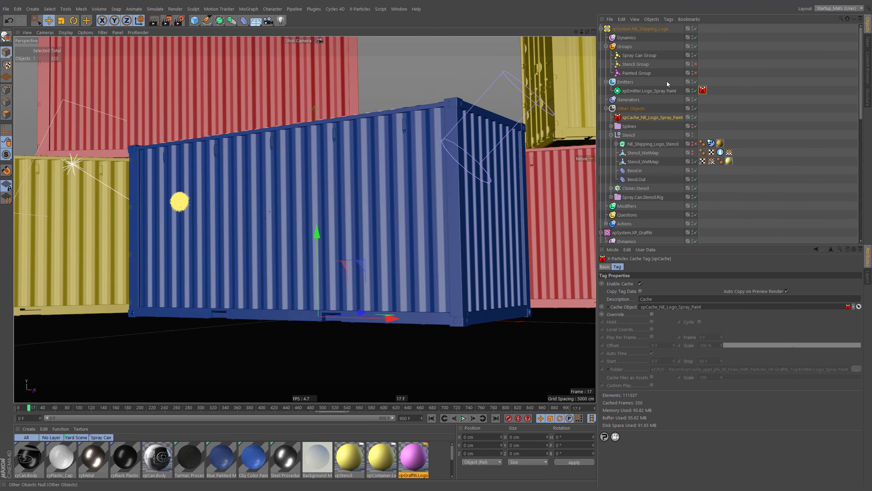
Step: Set the Emission Mode of xpEmitter.Logo_Spray Paint to Rate and scrub back towards the start of the timeline
{"action": "left_click", "coordinate": [649, 91]}
{"action": "left_click", "coordinate": [716, 268]}
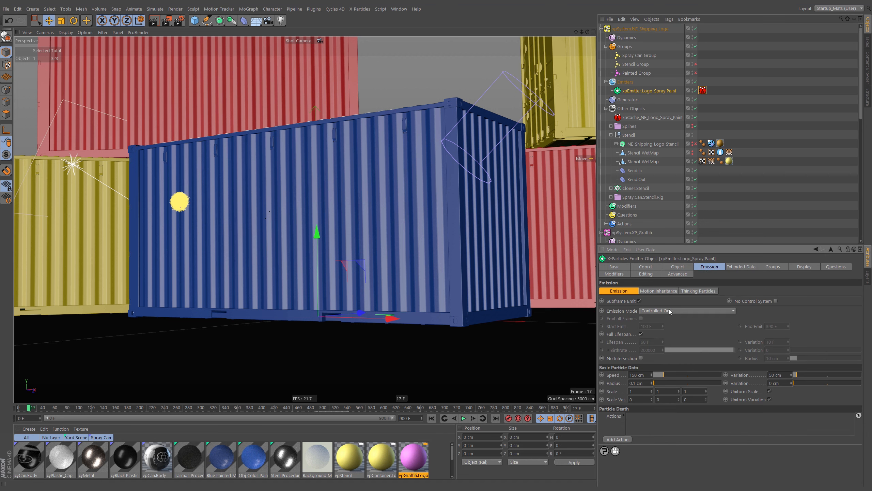
{"action": "left_click", "coordinate": [668, 311]}
{"action": "left_click", "coordinate": [668, 317]}
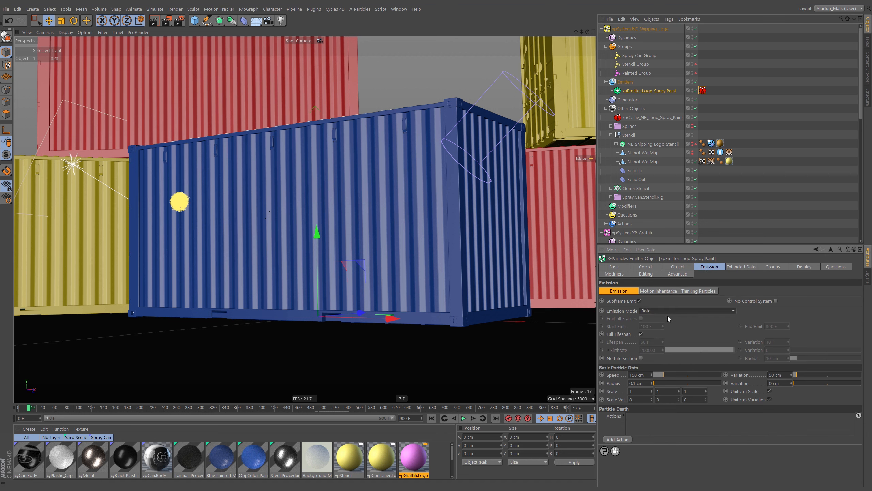
{"action": "left_click", "coordinate": [29, 408]}
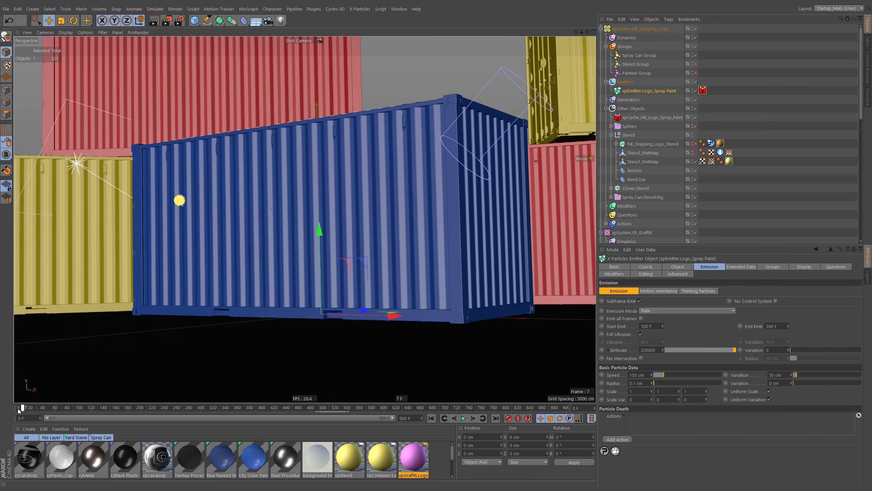
Step: Review the logo spray paint cache object and its emitter tag, and replay from the start to examine the early emission
{"action": "left_click", "coordinate": [652, 118]}
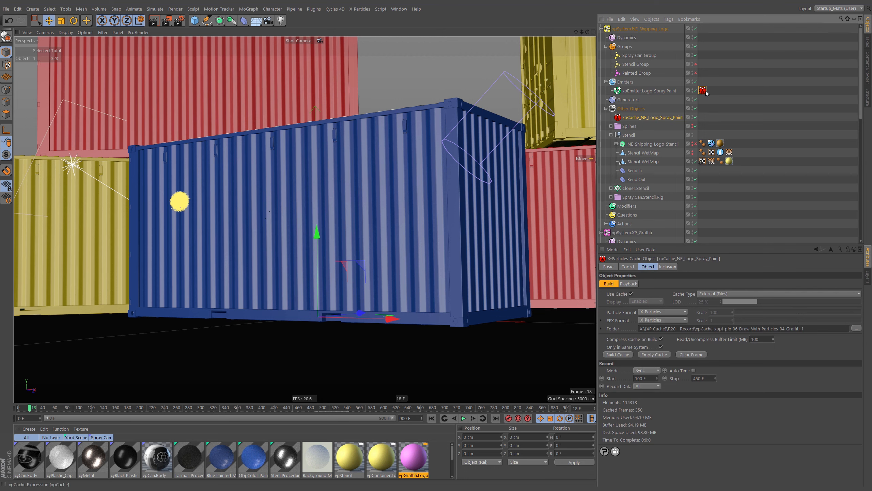
{"action": "left_click", "coordinate": [702, 90]}
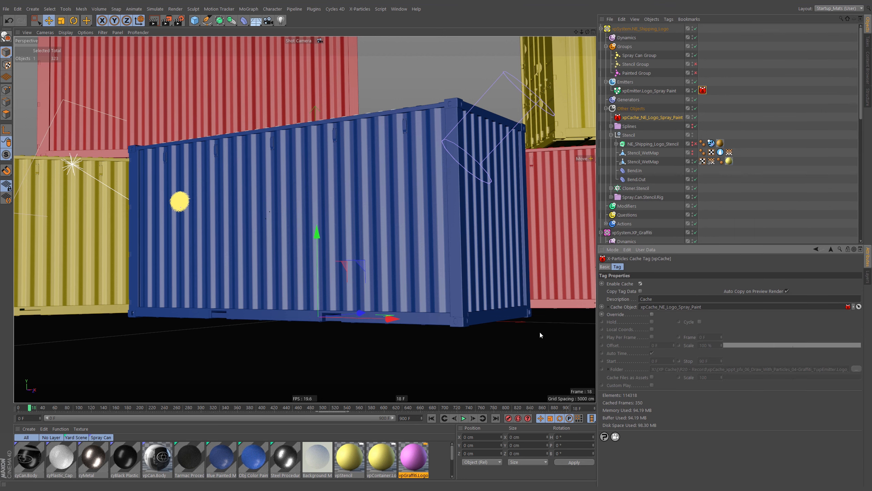
{"action": "left_click", "coordinate": [431, 418]}
{"action": "left_click", "coordinate": [463, 418]}
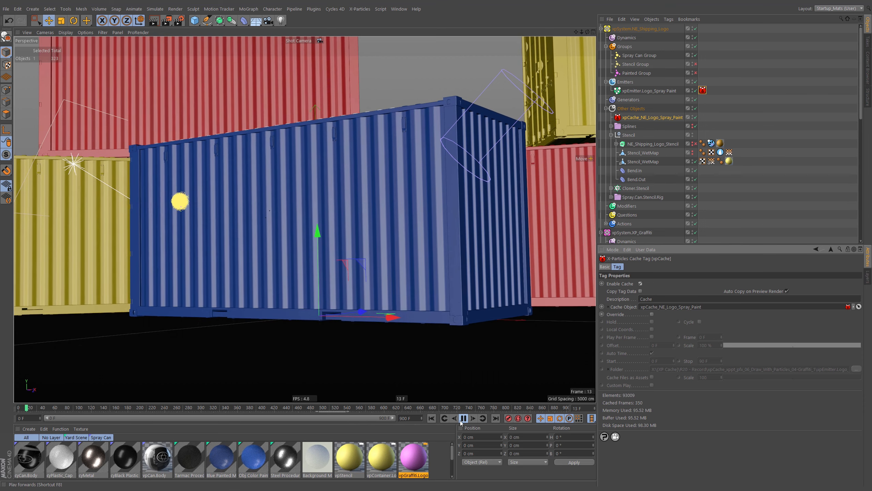
{"action": "left_click", "coordinate": [463, 418]}
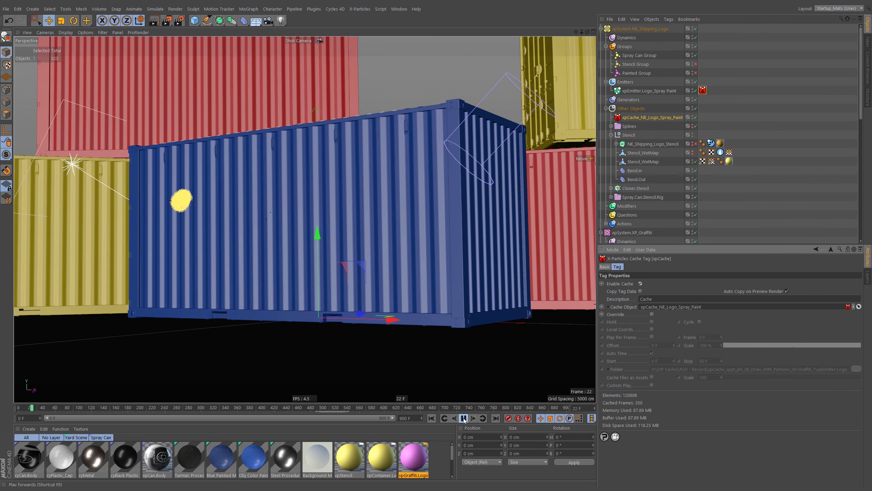
Step: Turn off Auto in the logo spray paint cache's playback settings and set Start to 100 F and Stop to 450 F
{"action": "left_click", "coordinate": [635, 118]}
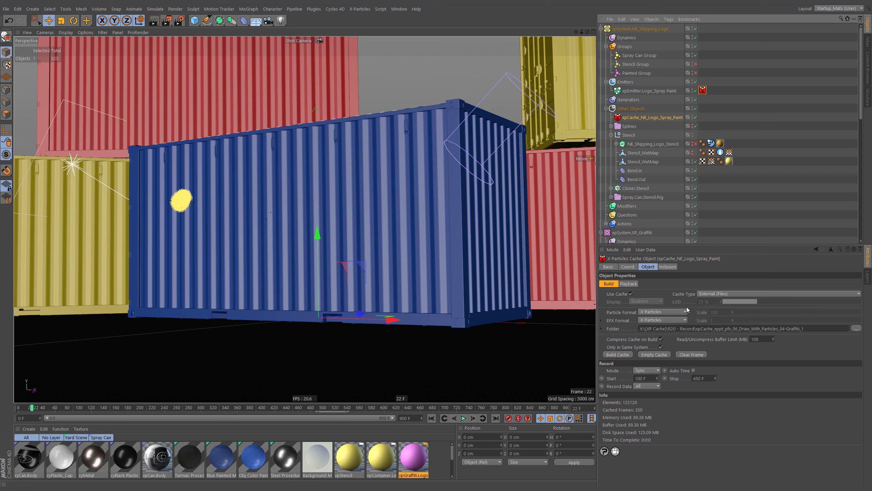
{"action": "left_click", "coordinate": [629, 284]}
{"action": "left_click", "coordinate": [638, 325]}
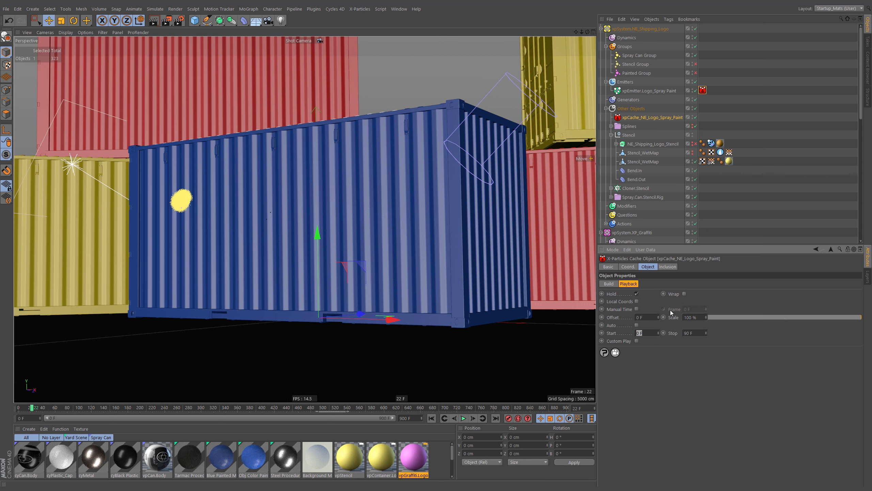
{"action": "left_click", "coordinate": [609, 284]}
{"action": "left_click", "coordinate": [629, 284]}
Step: Scrub through the animation to frame 544 to check the stencil spraying, the finished NE Shipping Co. logo and the graffiti start
{"action": "mouse_move", "coordinate": [32, 408]}
{"action": "left_mouse_down"}
{"action": "mouse_move", "coordinate": [15, 409]}
{"action": "mouse_move", "coordinate": [128, 417]}
{"action": "left_mouse_up"}
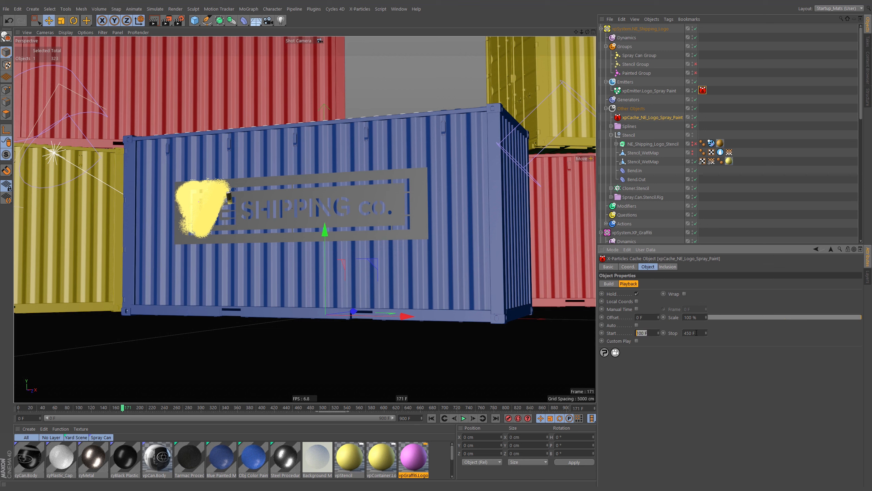
{"action": "left_click", "coordinate": [615, 285]}
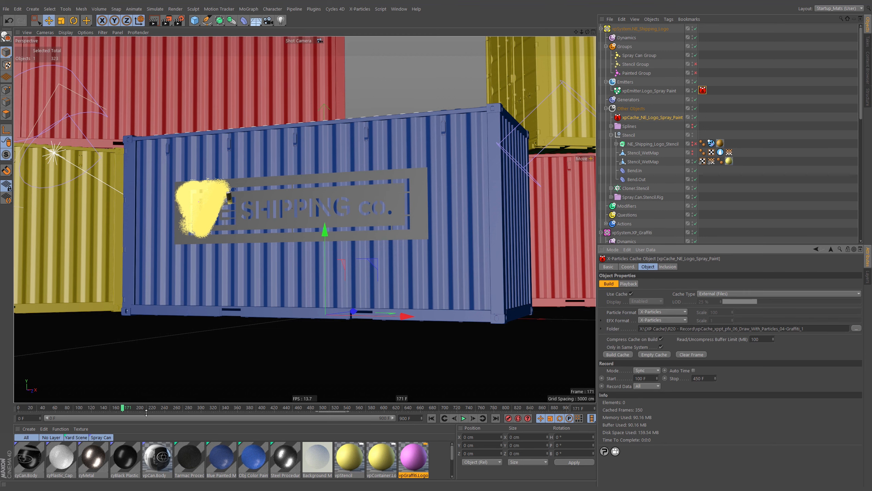
{"action": "mouse_move", "coordinate": [136, 412]}
{"action": "left_mouse_down"}
{"action": "mouse_move", "coordinate": [359, 424]}
{"action": "mouse_move", "coordinate": [520, 423]}
{"action": "mouse_move", "coordinate": [561, 412]}
{"action": "mouse_move", "coordinate": [239, 412]}
{"action": "mouse_move", "coordinate": [355, 412]}
{"action": "left_mouse_up"}
{"action": "left_click", "coordinate": [350, 408]}
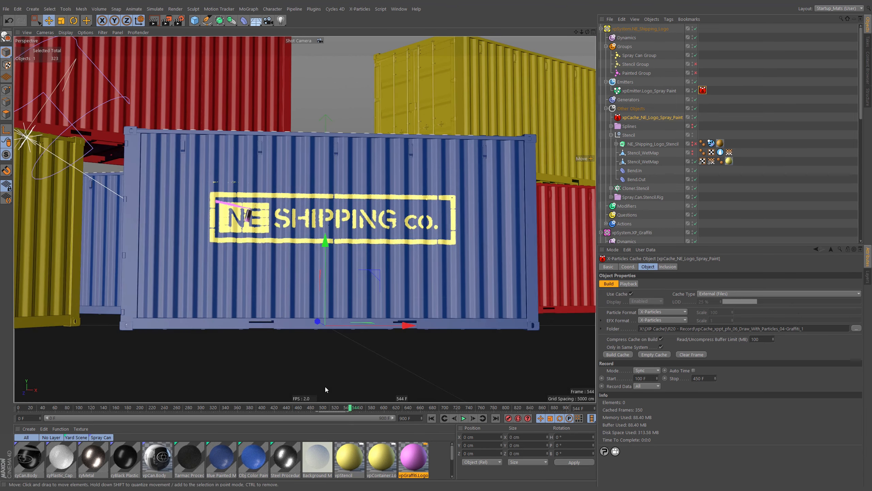